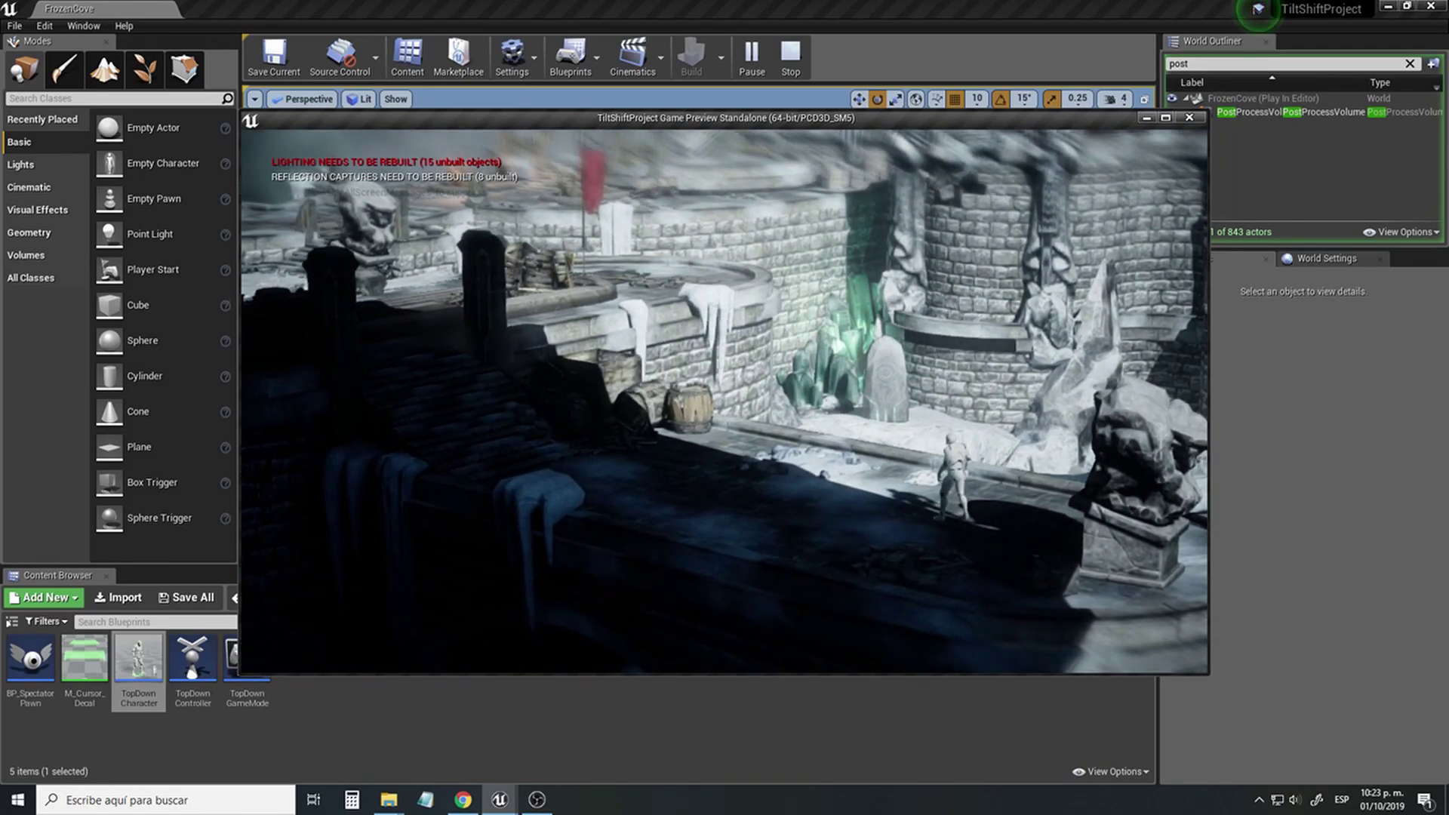
# Stop the game preview, switch to the Epic Games Launcher and sign in with the account password.
pyautogui.press('Escape')
pyautogui.hotkey('alt', 'Tab')
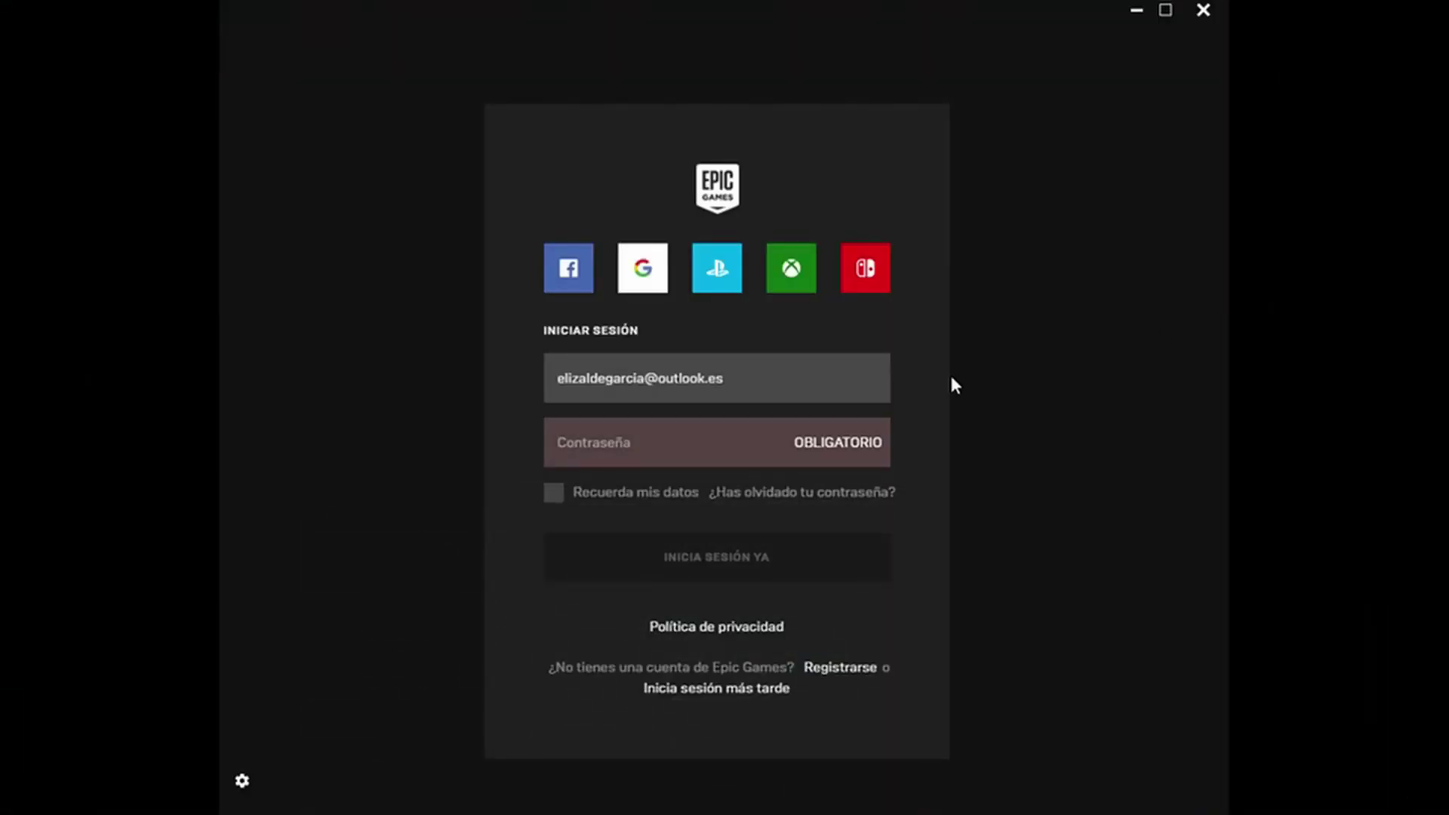
pyautogui.click(686, 444)
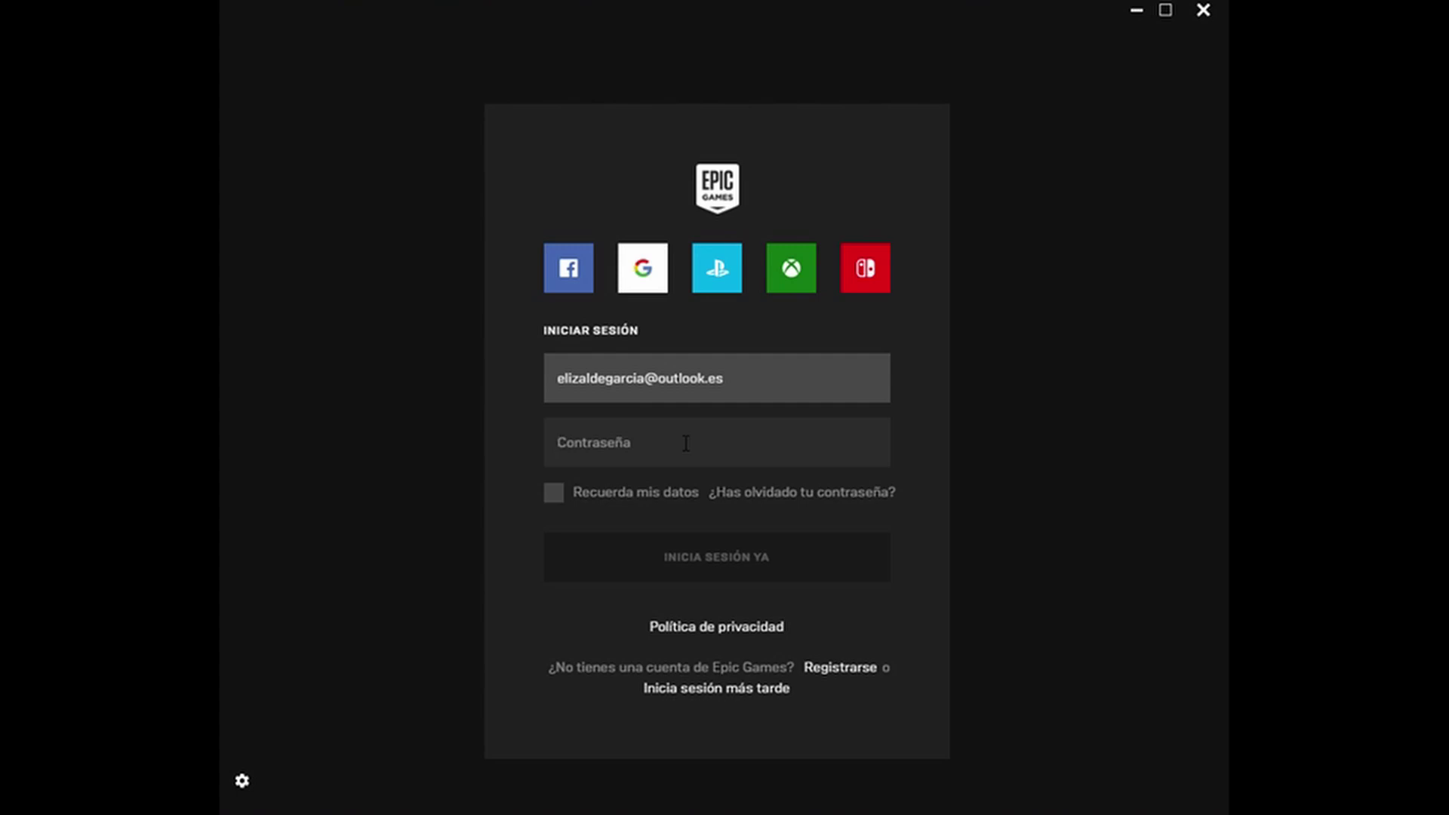
pyautogui.click(686, 443)
pyautogui.write('••')
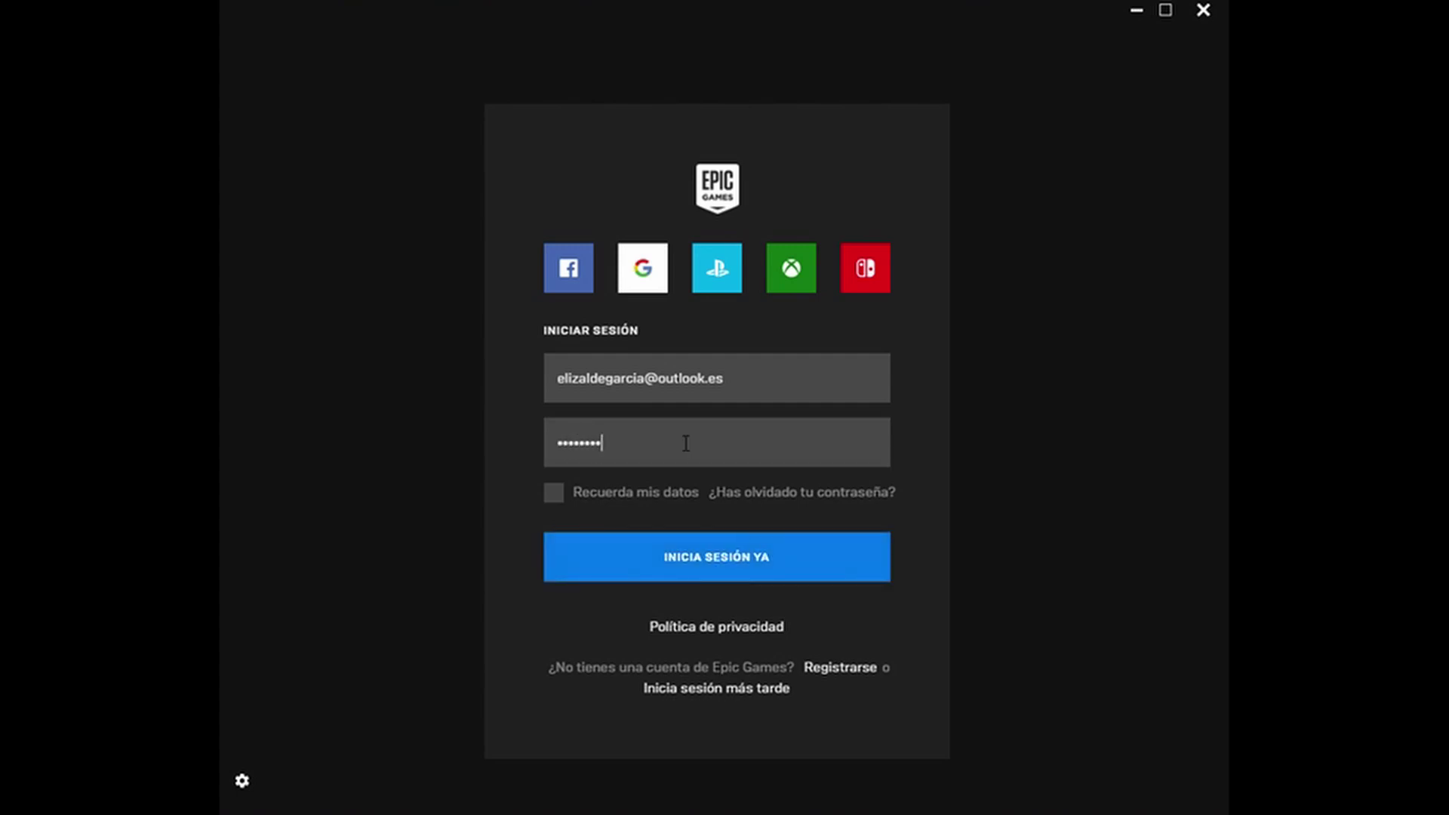
pyautogui.click(828, 578)
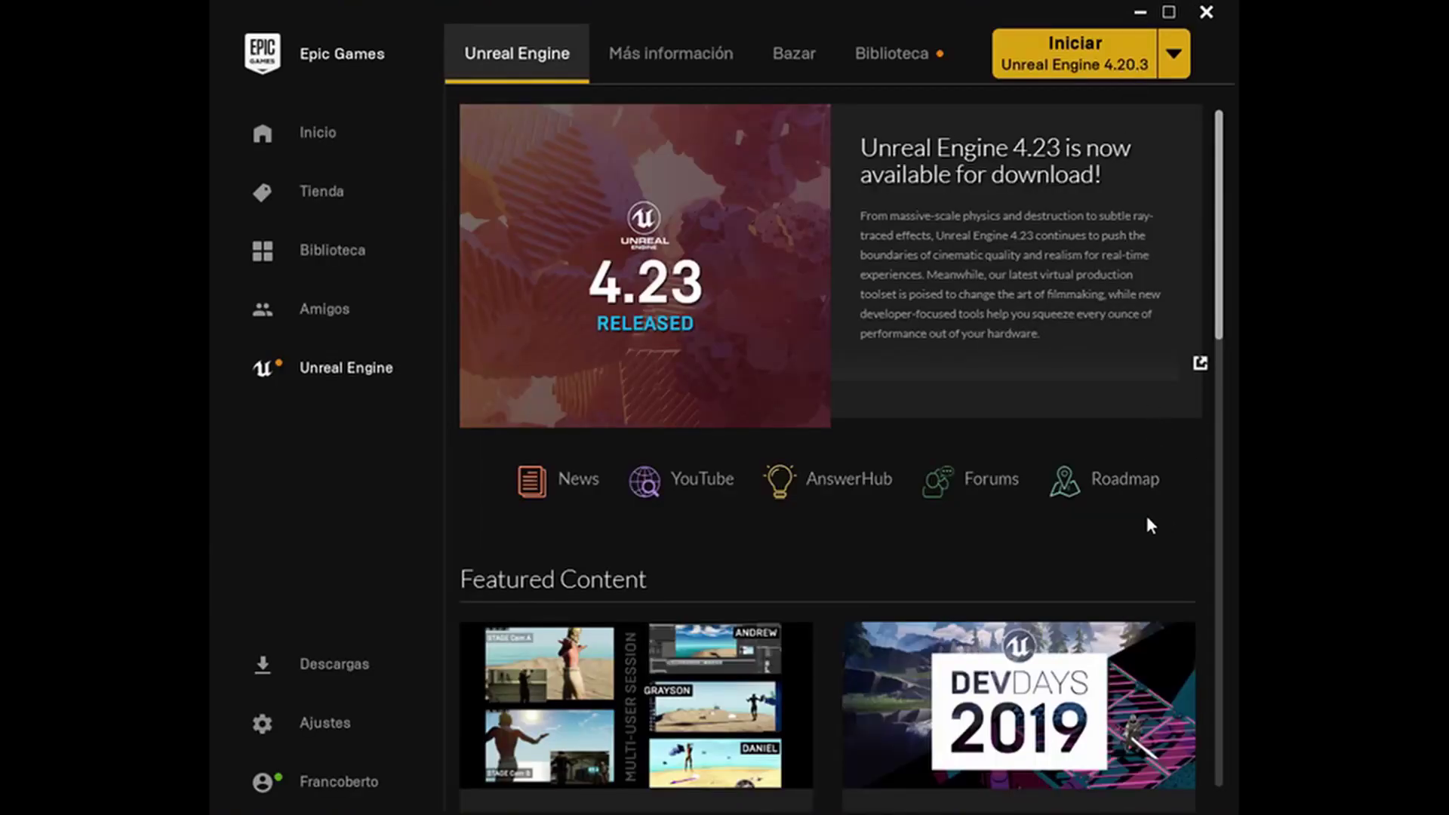
# Launch Unreal Engine 4.20.3 and create a Blueprint project named TiltShiftProject from the Top Down template.
pyautogui.click(1104, 69)
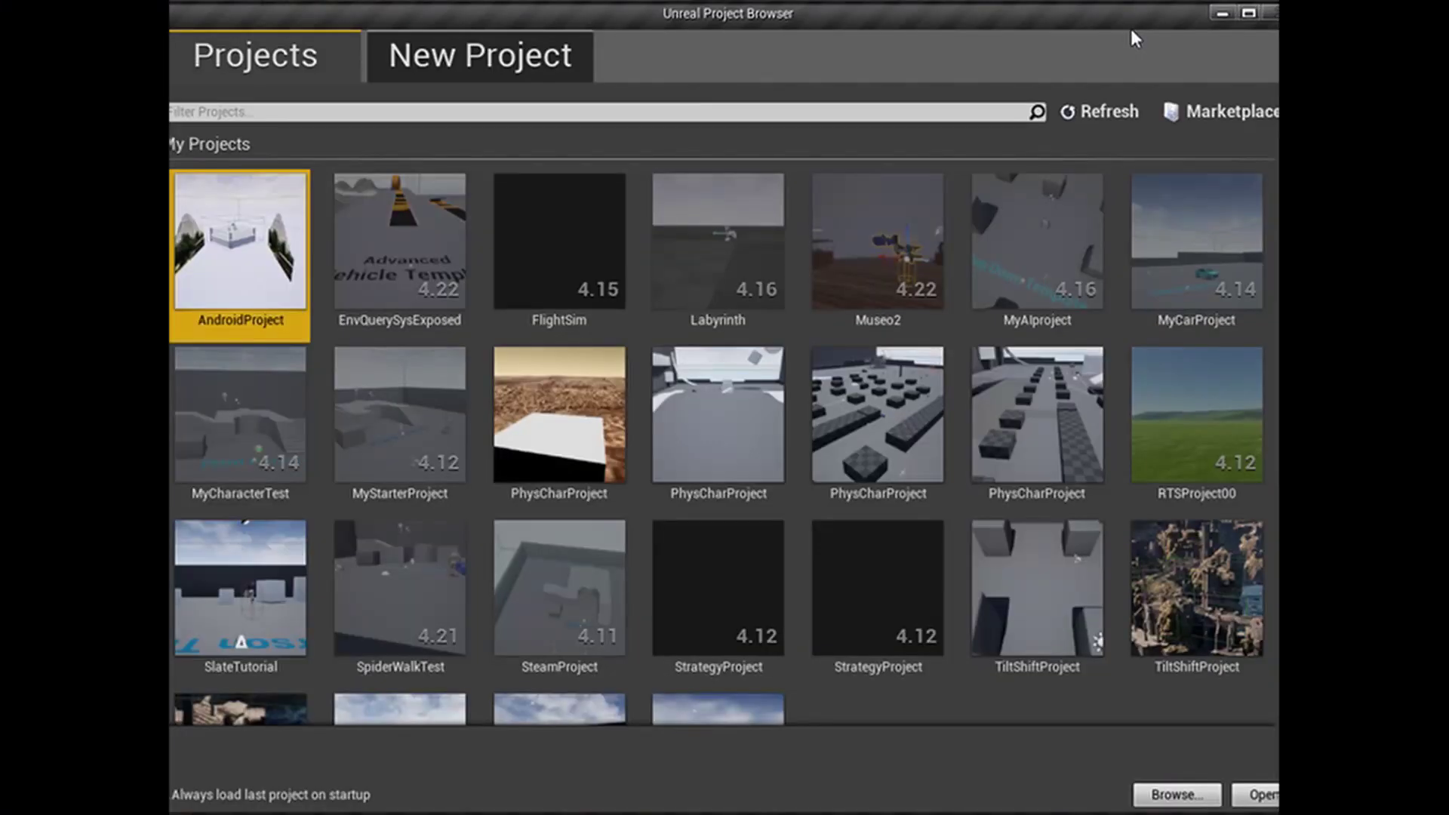
pyautogui.click(581, 43)
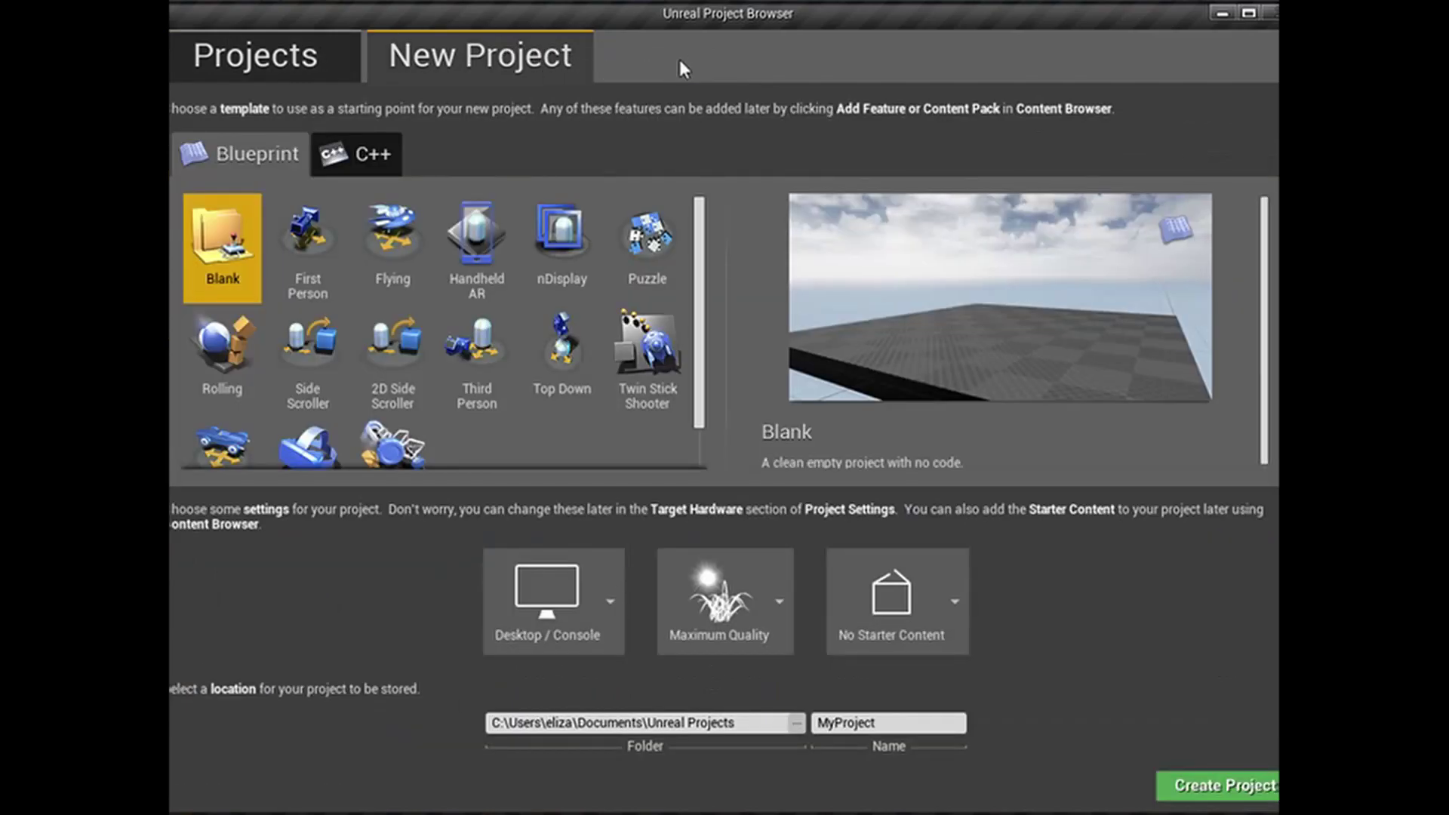
pyautogui.click(563, 361)
pyautogui.doubleClick(893, 727)
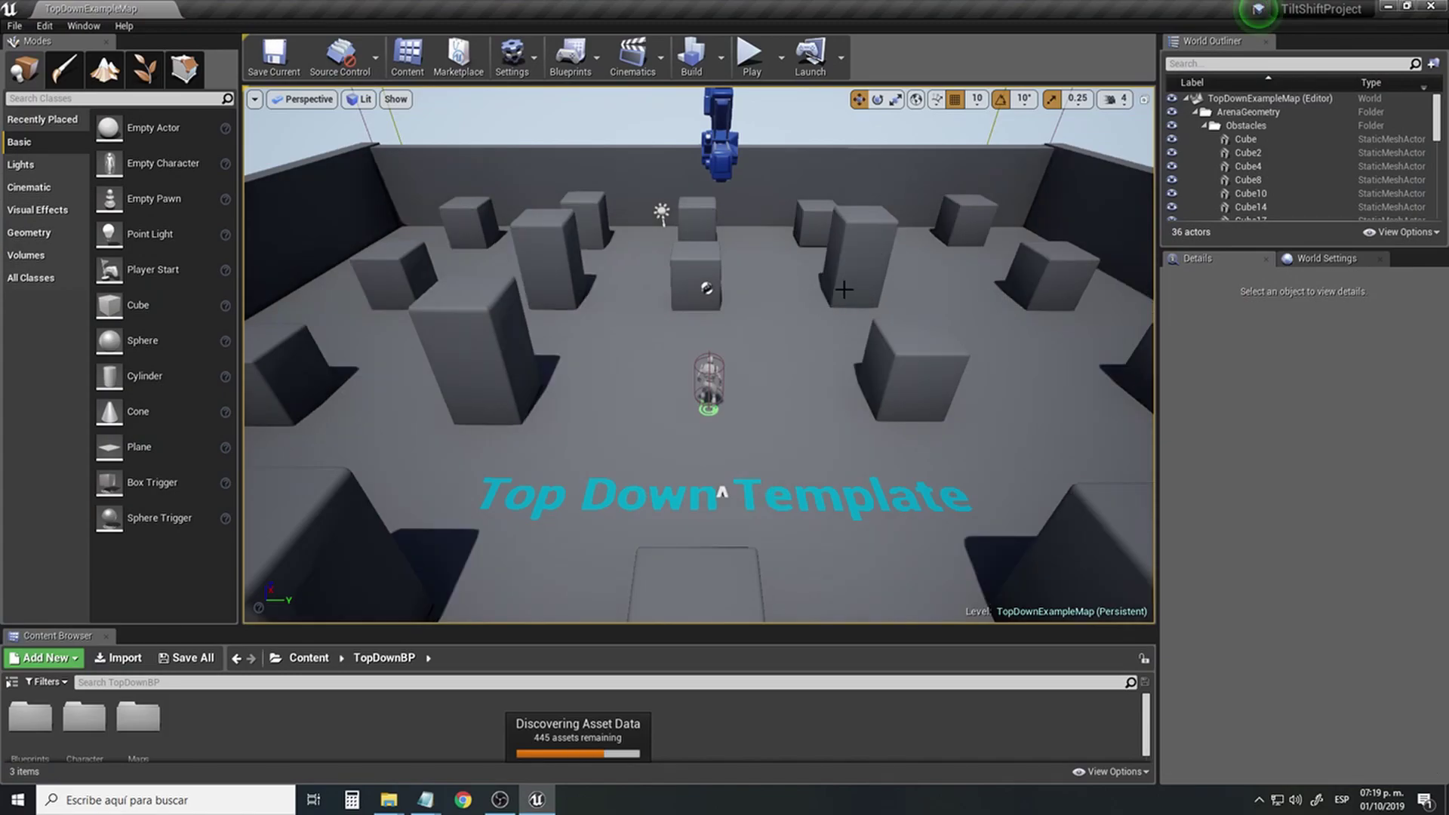
# Look around the Top Down template level and play-test moving the character across the floor.
pyautogui.press('d')
pyautogui.moveTo(699, 355); pyautogui.dragTo(610, 395, button='right')
pyautogui.press('s')
pyautogui.press('a')
pyautogui.press('w')
pyautogui.click(750, 56)
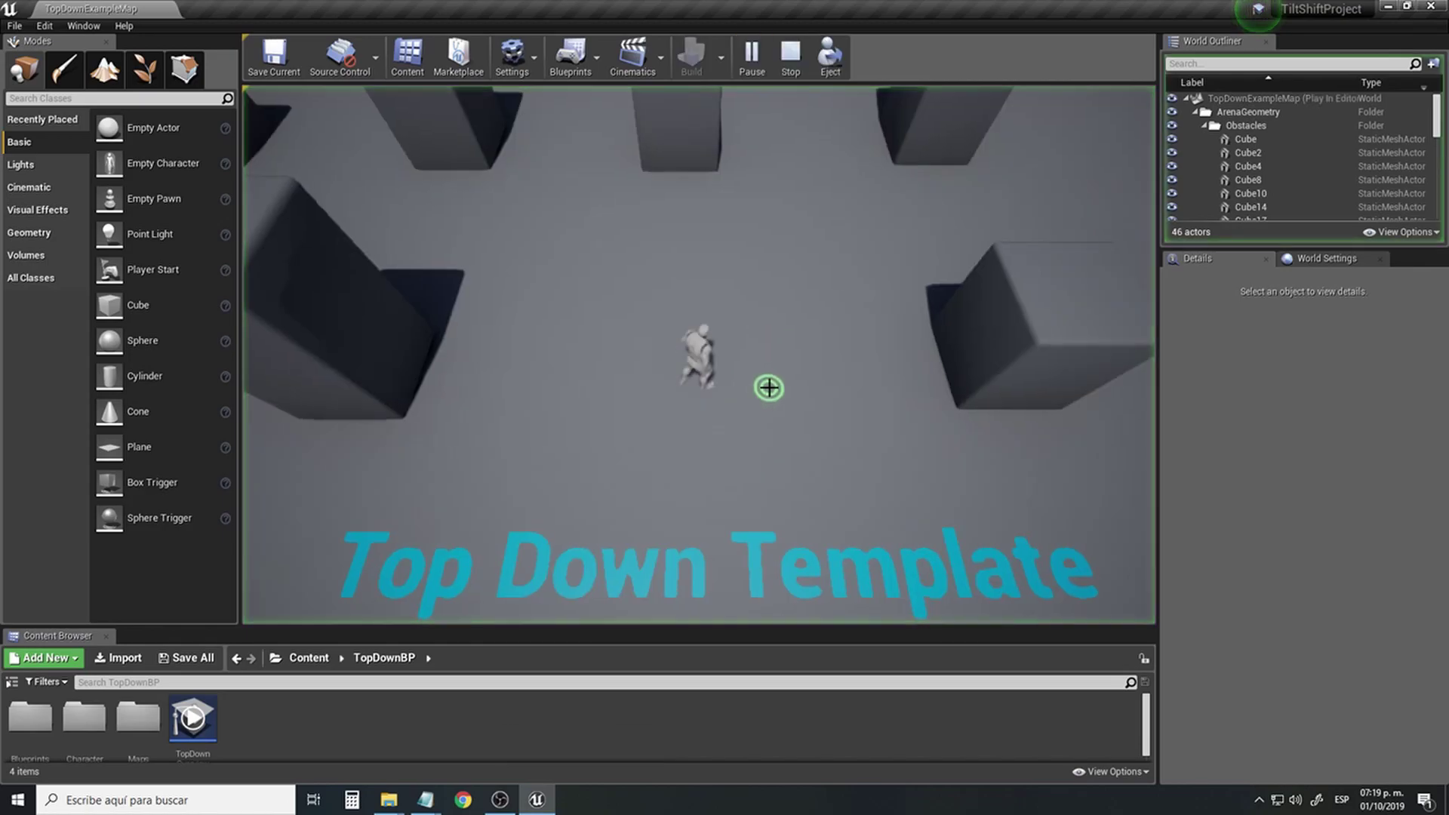
pyautogui.moveTo(713, 456)
pyautogui.mouseDown()
pyautogui.moveTo(589, 430)
pyautogui.moveTo(543, 343)
pyautogui.moveTo(602, 240)
pyautogui.moveTo(699, 230)
pyautogui.mouseUp()
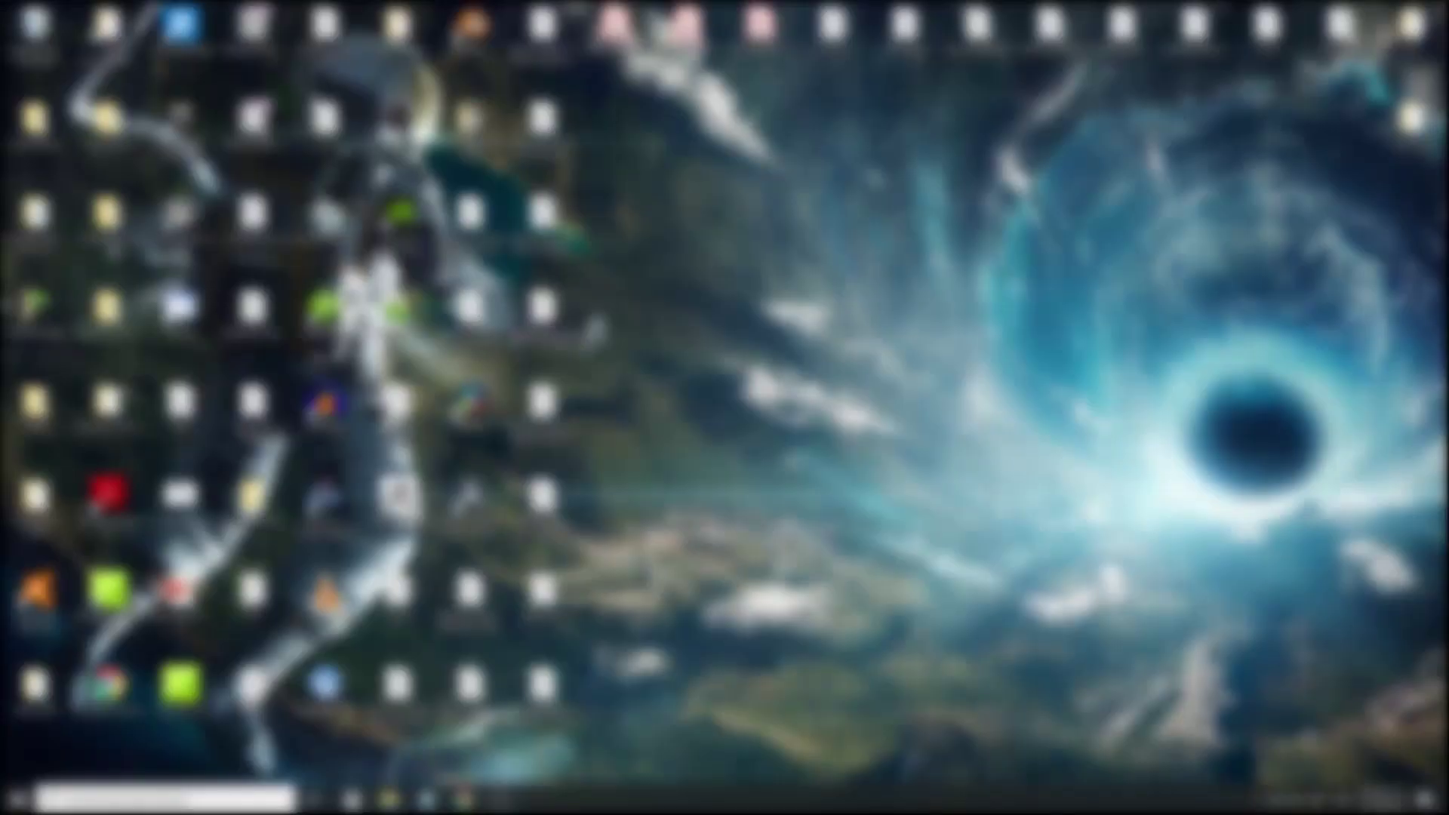
# Switch to the Epic Games Launcher and search the Unreal Engine marketplace for "infinity blade".
pyautogui.doubleClick(185, 125)
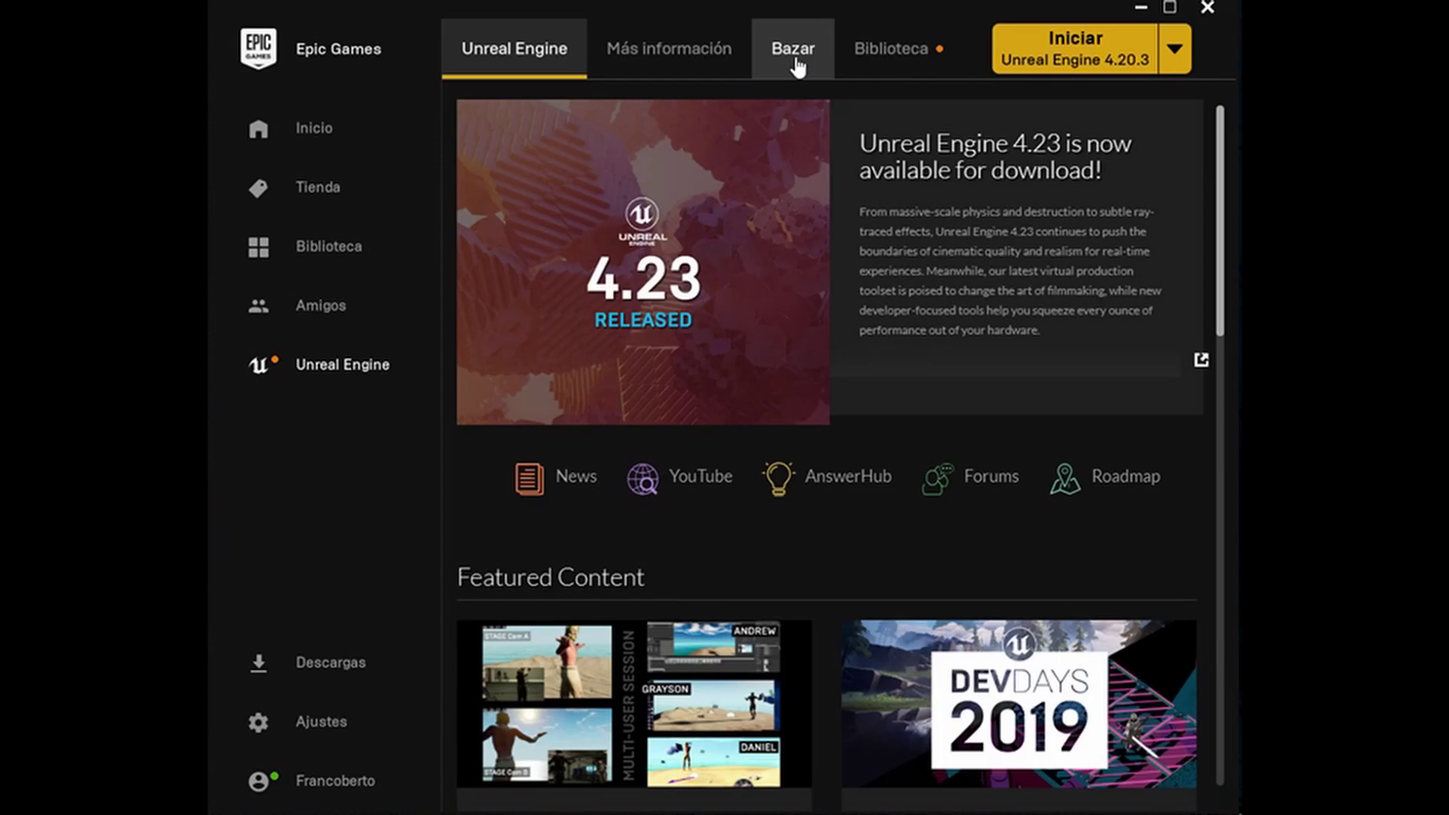
pyautogui.click(794, 49)
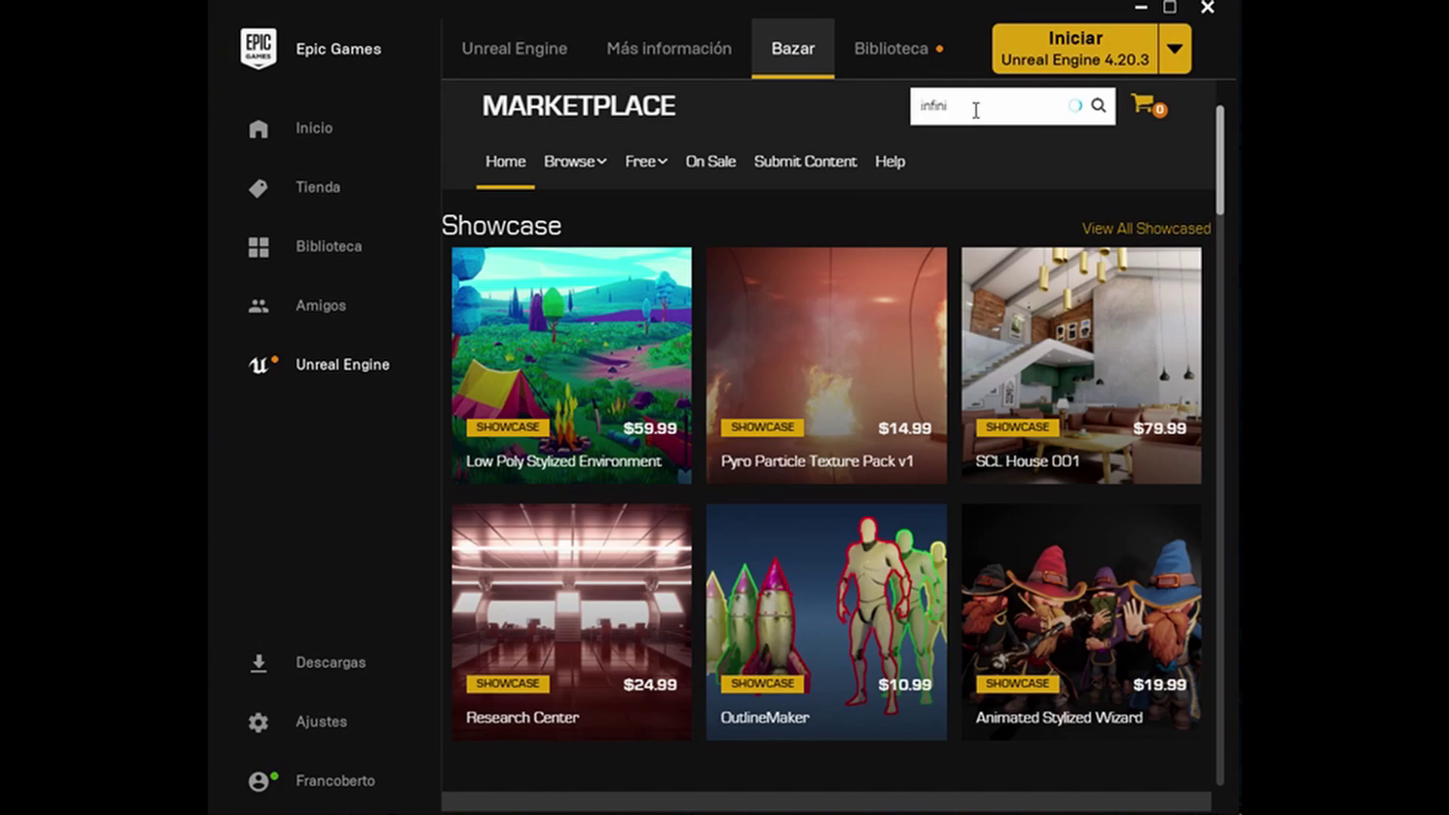
pyautogui.click(976, 110)
pyautogui.write('infini')
pyautogui.press('BackSpace')
pyautogui.write('y')
pyautogui.write('y')
pyautogui.write('blade')
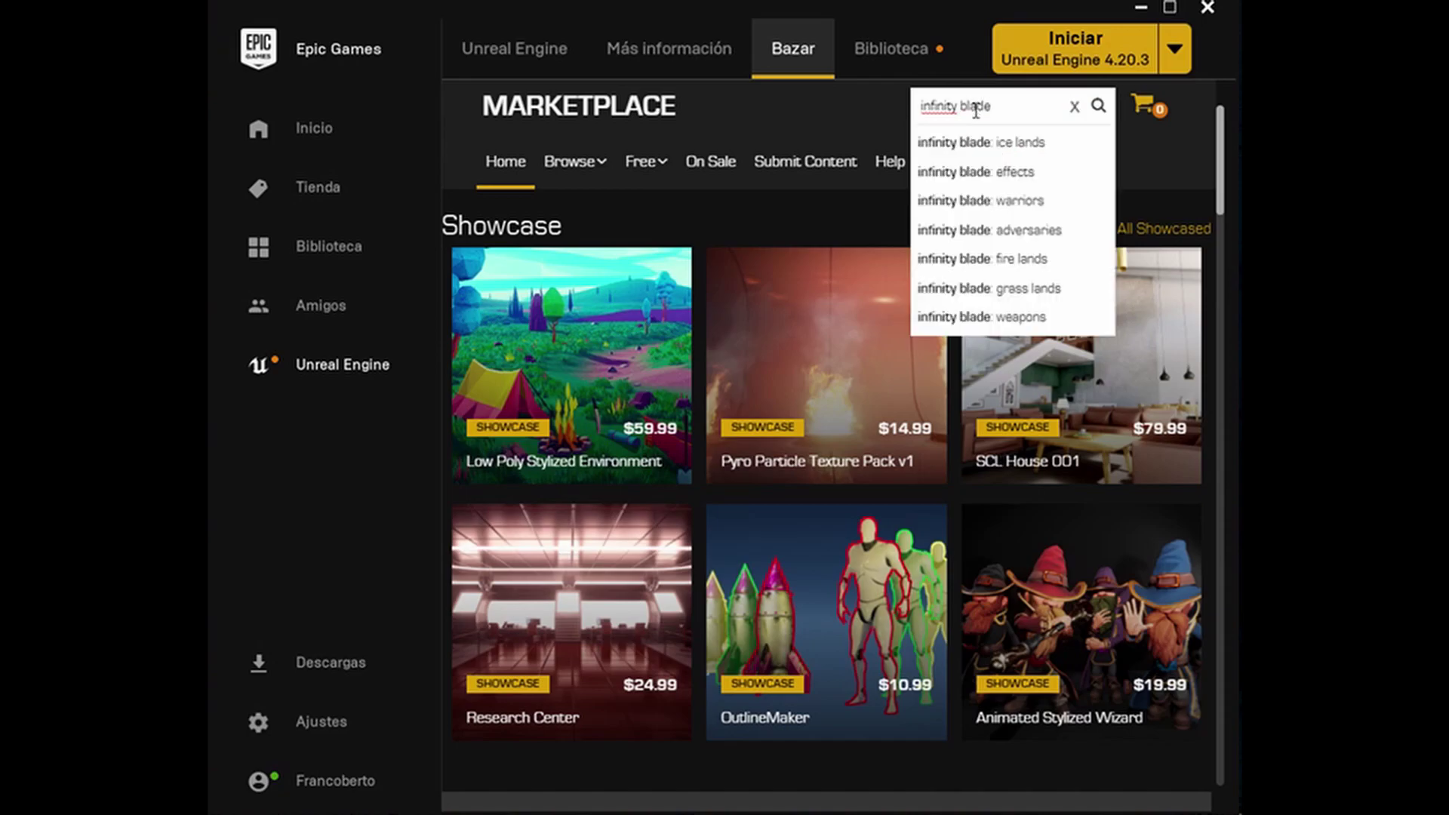
pyautogui.press('Return')
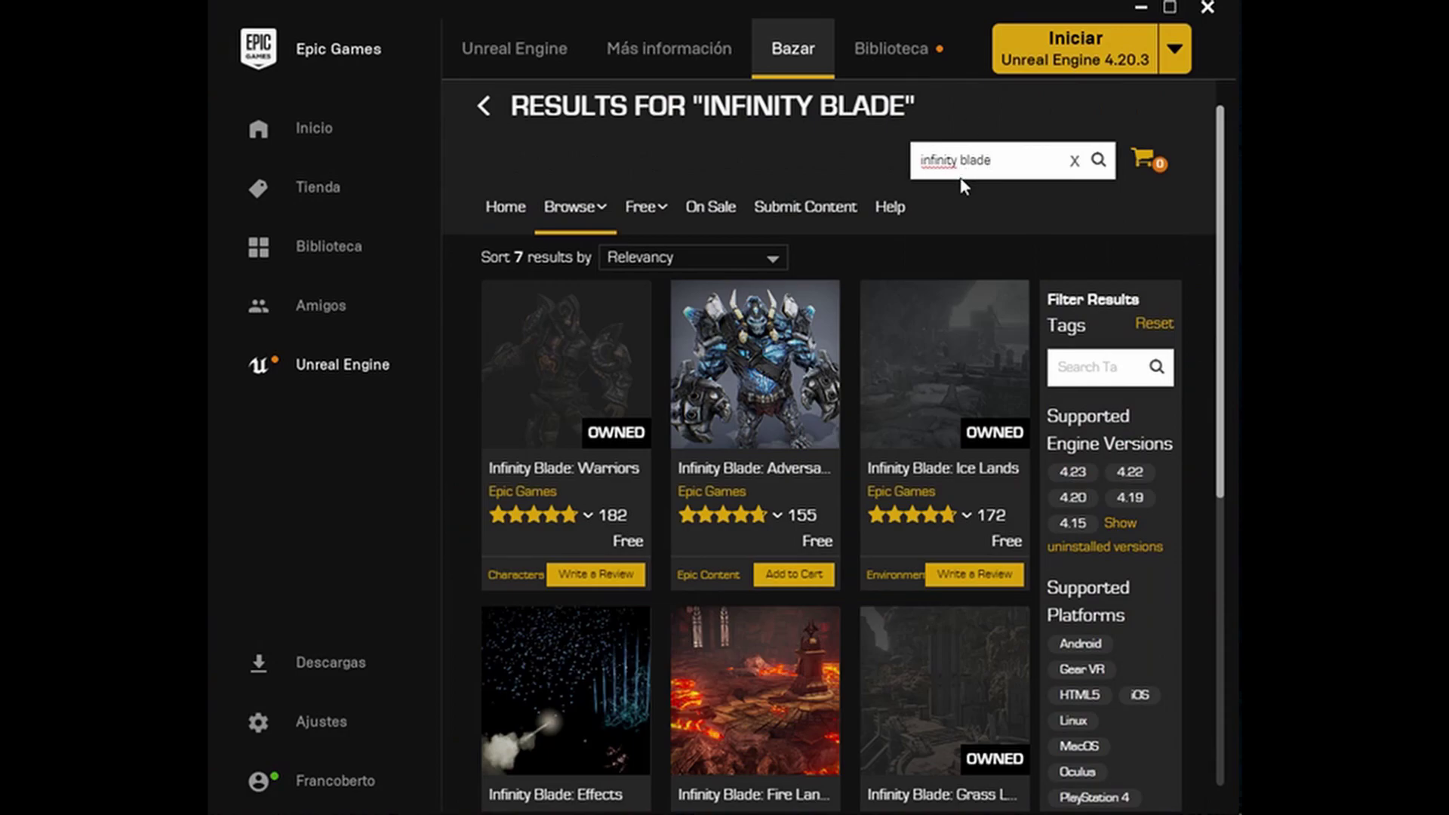
# Open the content detail page of Infinity Blade: Grass Lands and go to its project options.
pyautogui.scroll(-2, 948, 239)
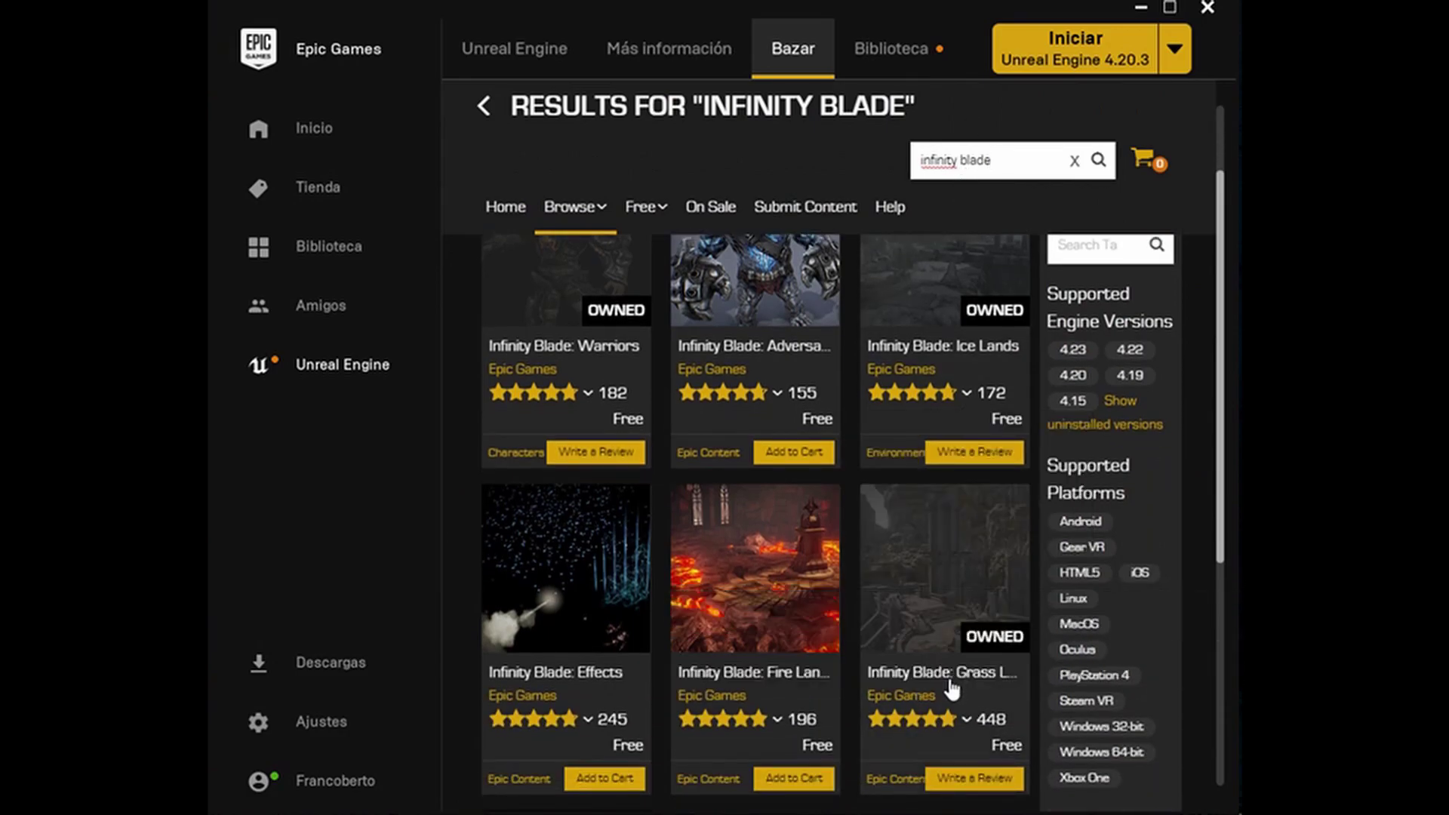
pyautogui.click(953, 558)
pyautogui.scroll(-3, 468, 475)
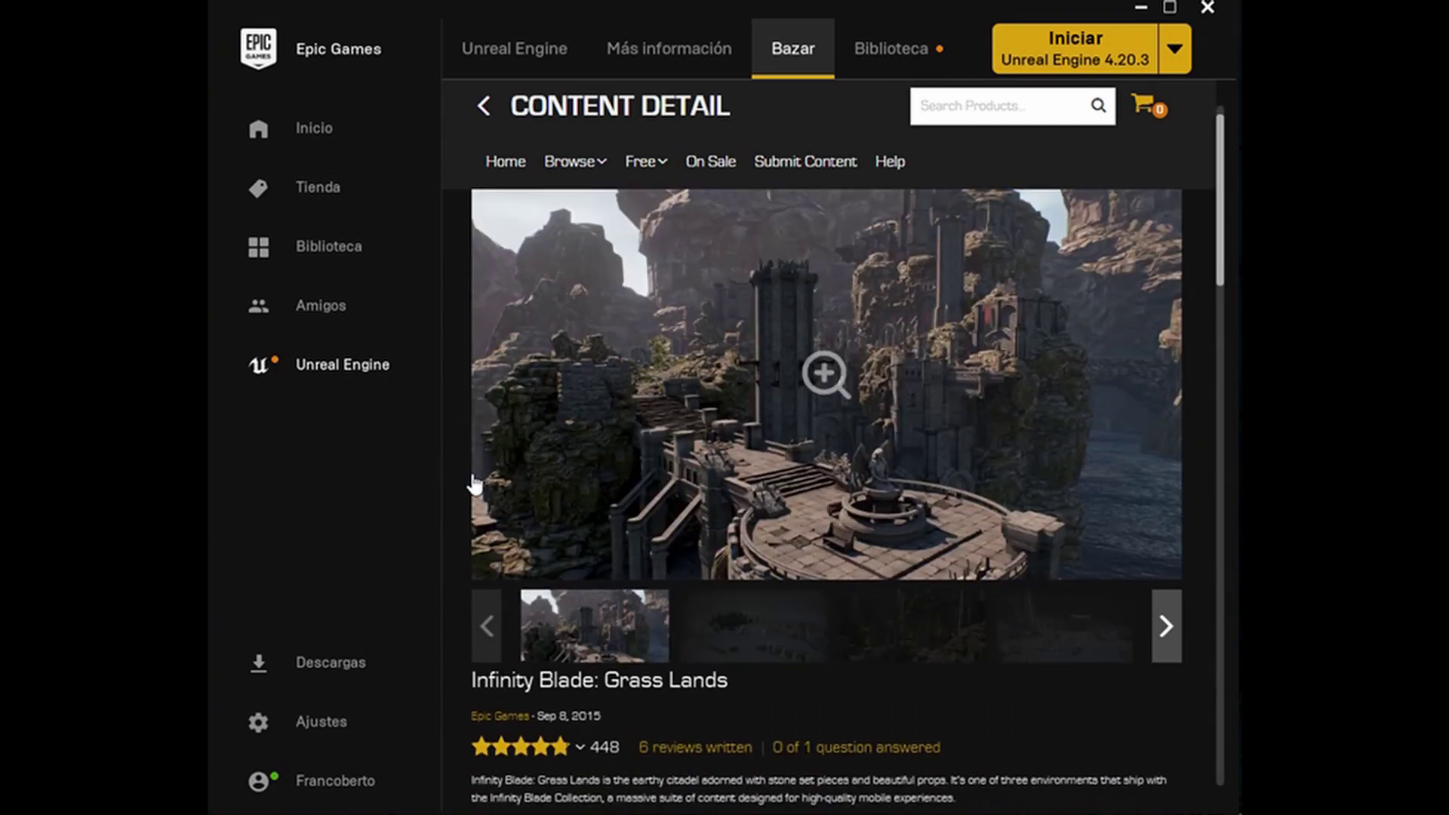
pyautogui.scroll(-1, 463, 483)
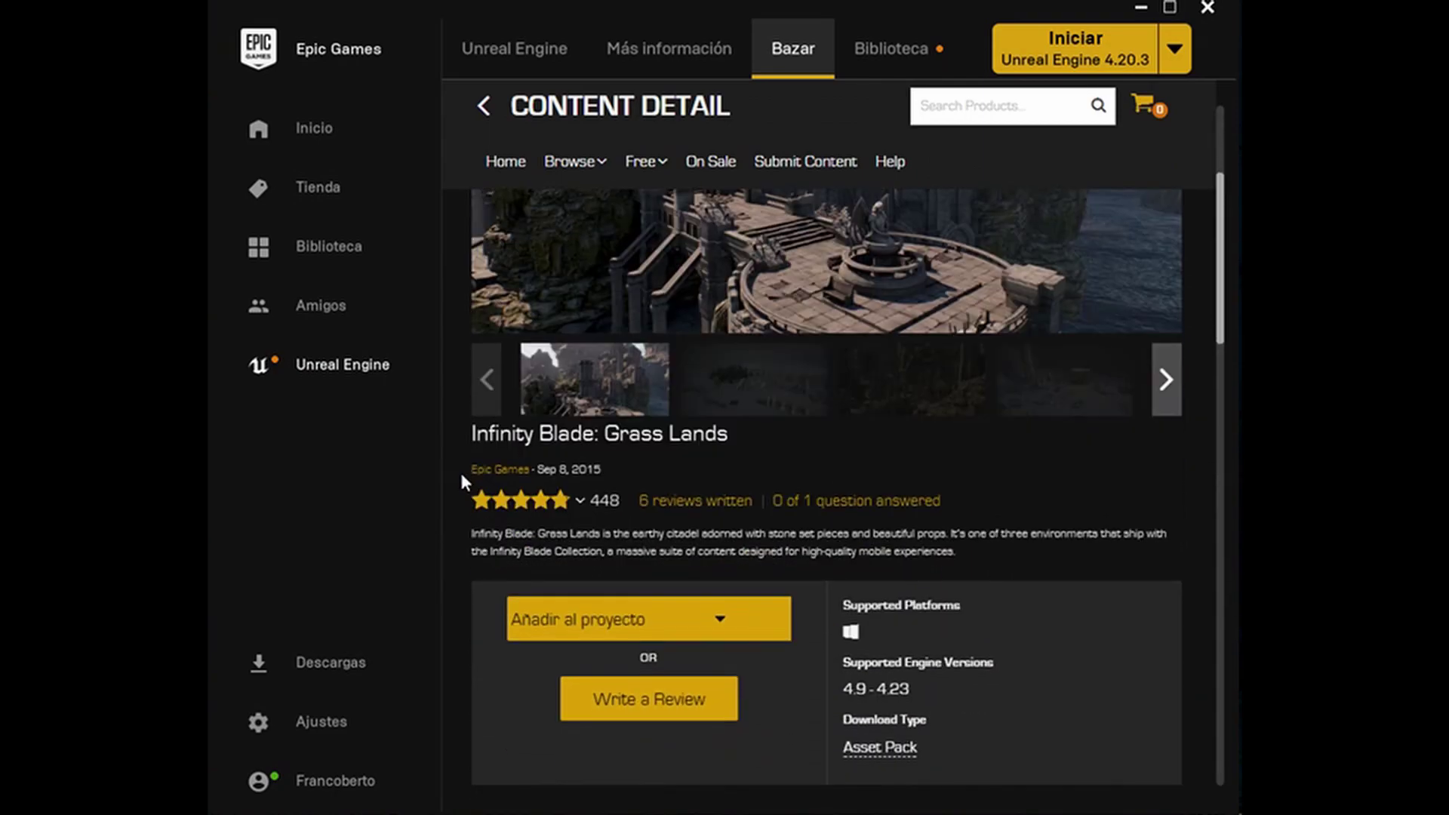
pyautogui.scroll(-2, 461, 481)
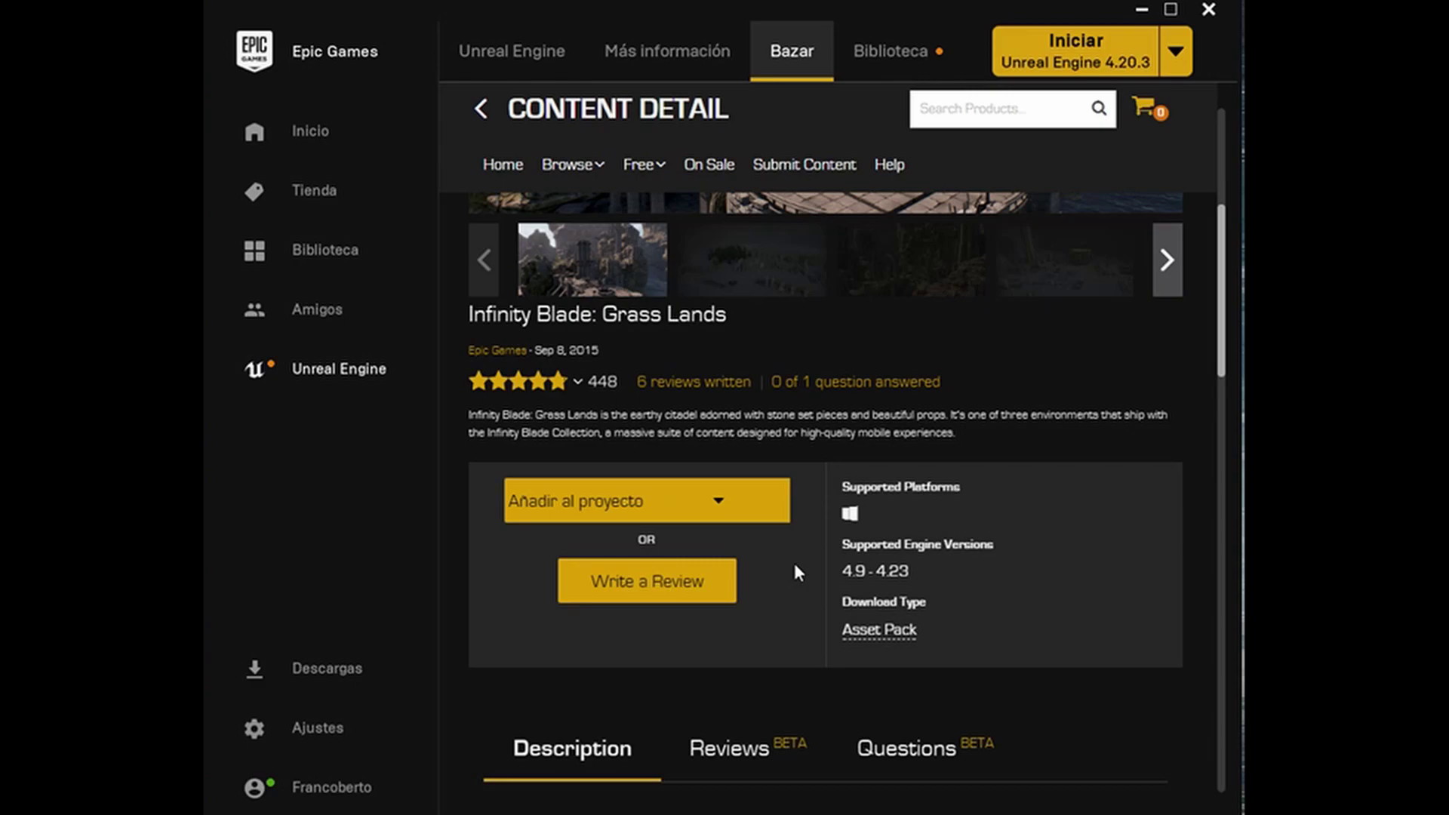
# Choose the 4.20 TiltShiftProject with the grey template thumbnail as the project to receive Infinity Blade: Grass Lands.
pyautogui.click(621, 504)
pyautogui.scroll(-4, 624, 421)
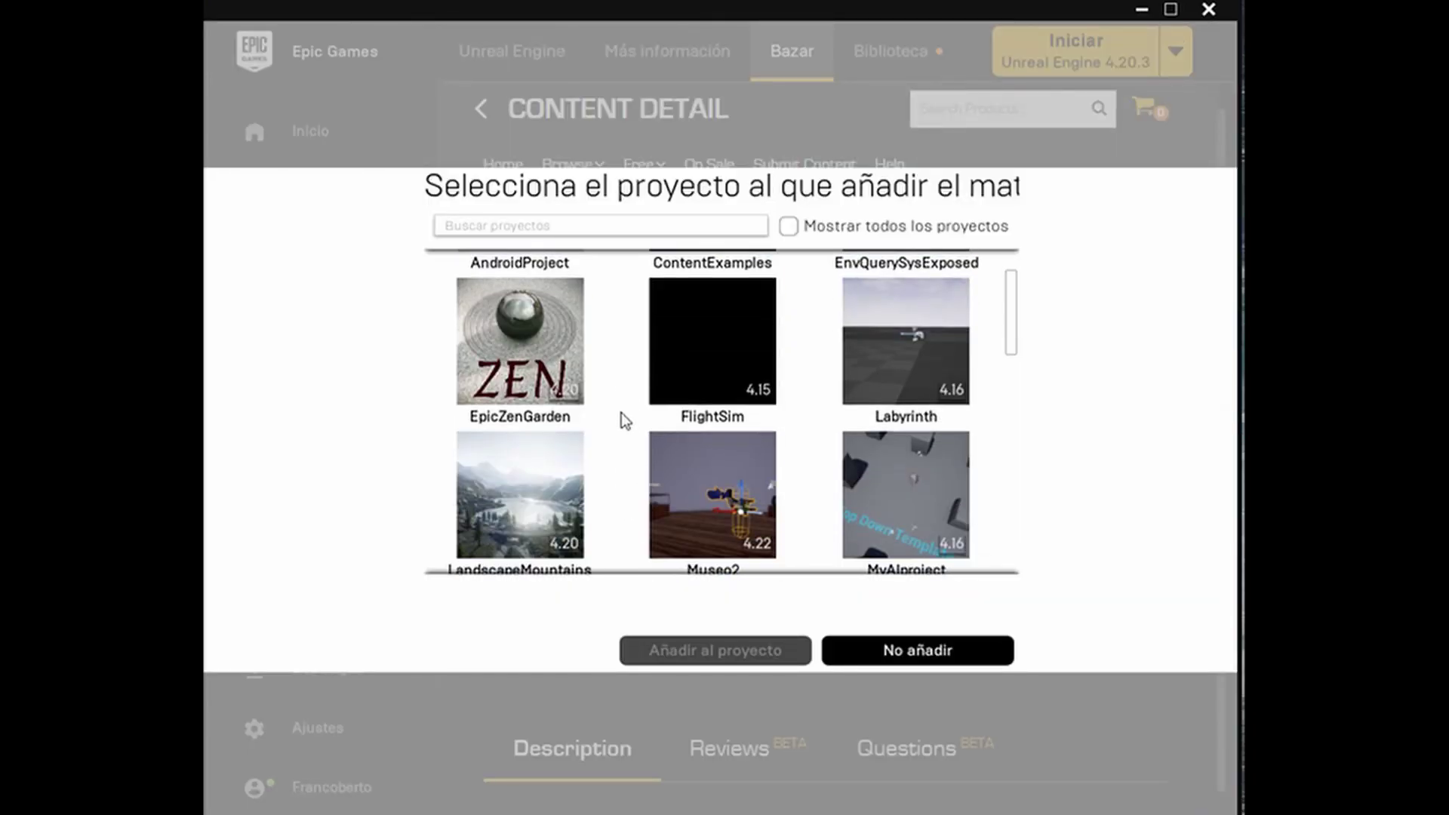
pyautogui.scroll(-15, 622, 413)
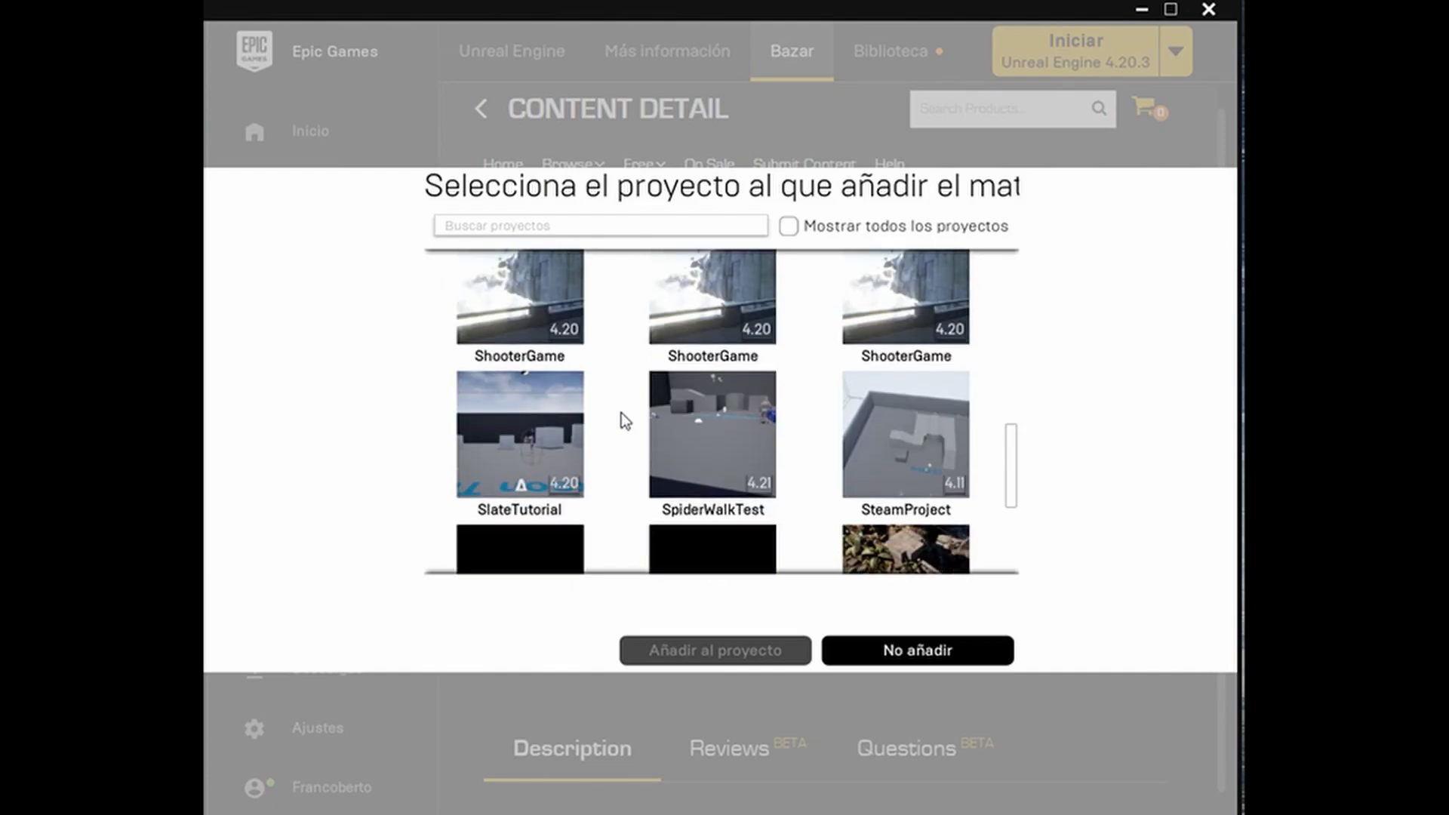
pyautogui.scroll(2, 622, 414)
pyautogui.scroll(-1, 621, 414)
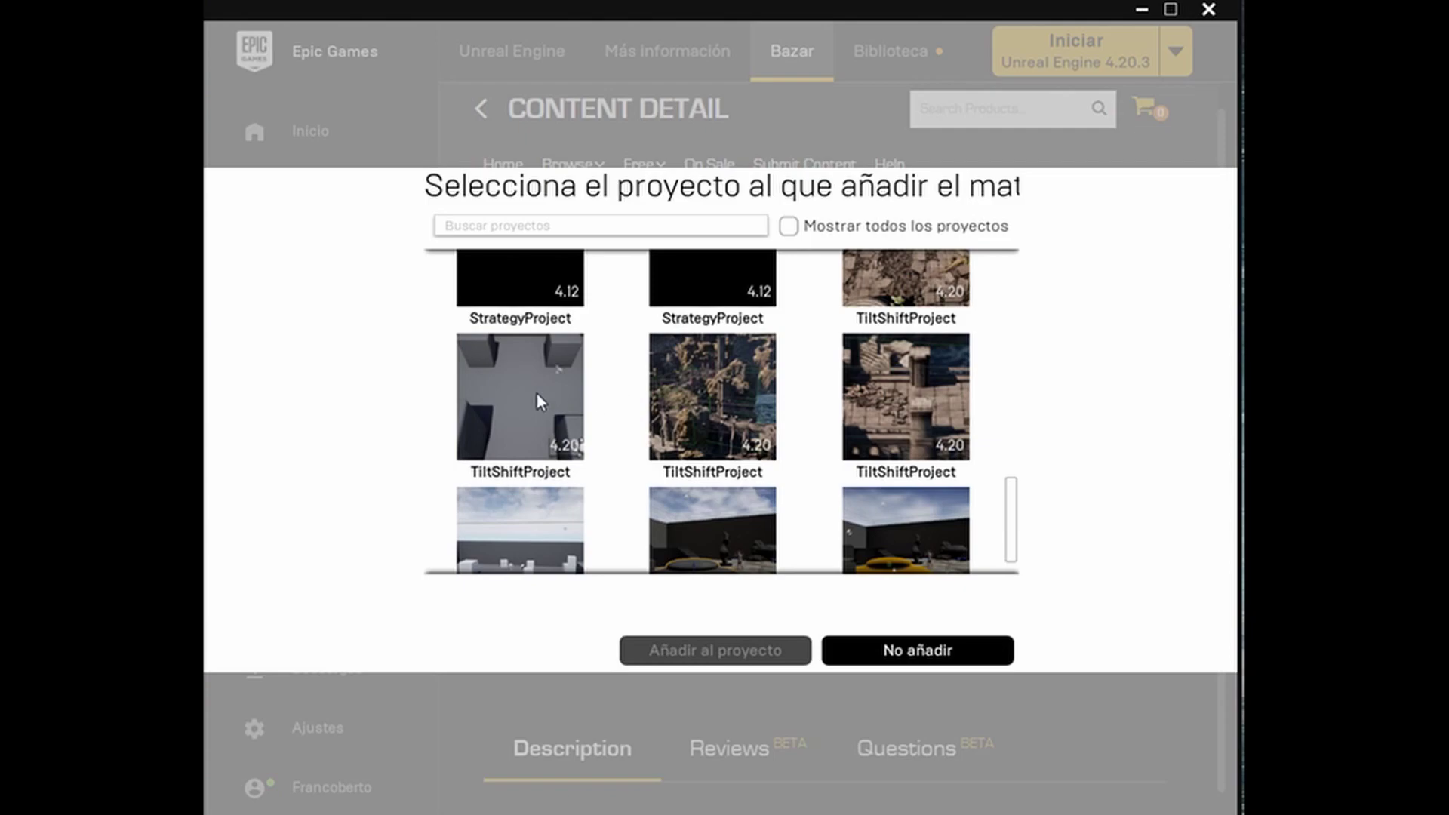
pyautogui.moveTo(504, 400)
pyautogui.click(536, 400)
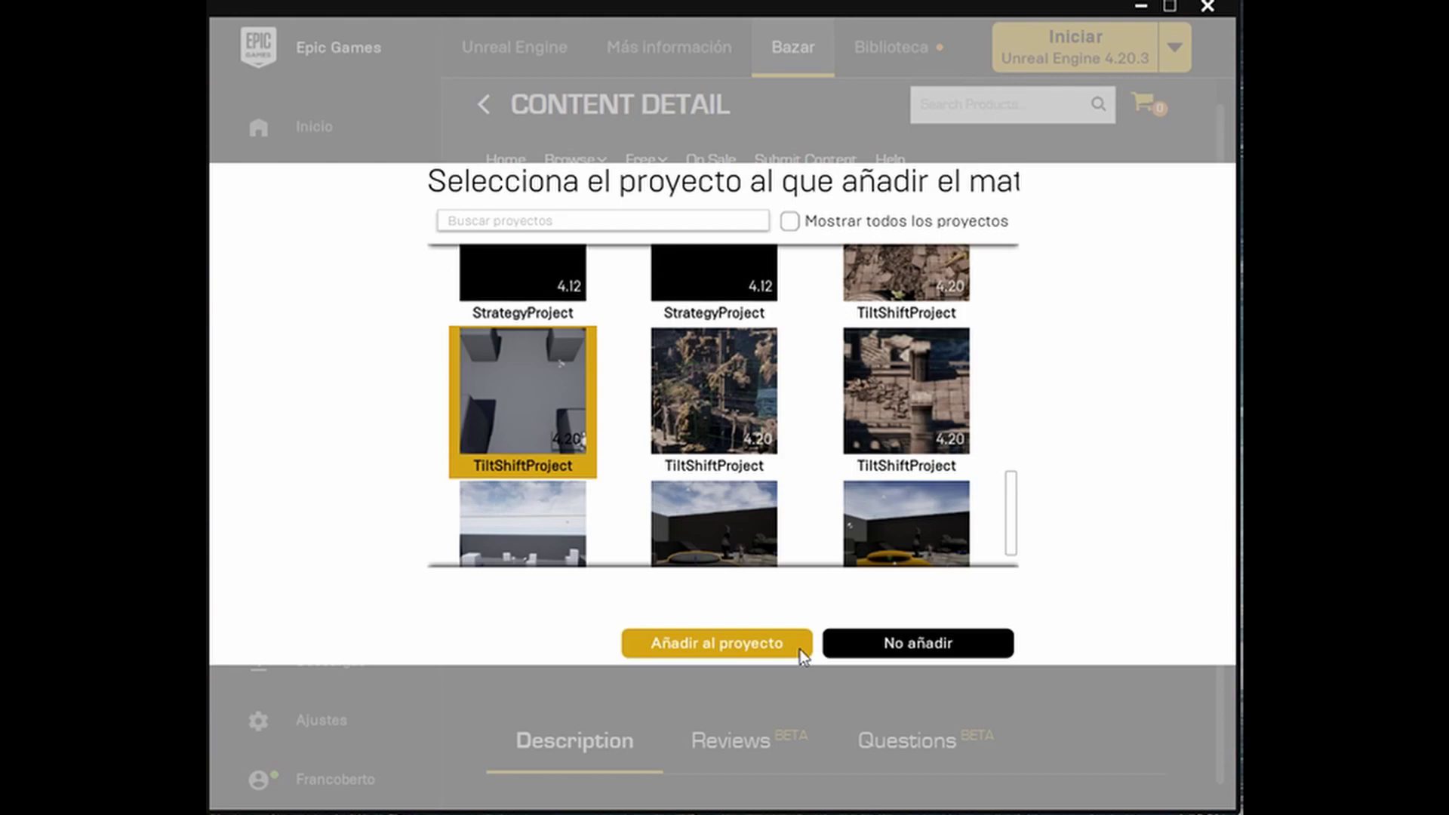
# Open the TiltShiftProject with the default Unreal thumbnail from the launcher's library of projects.
pyautogui.click(1207, 9)
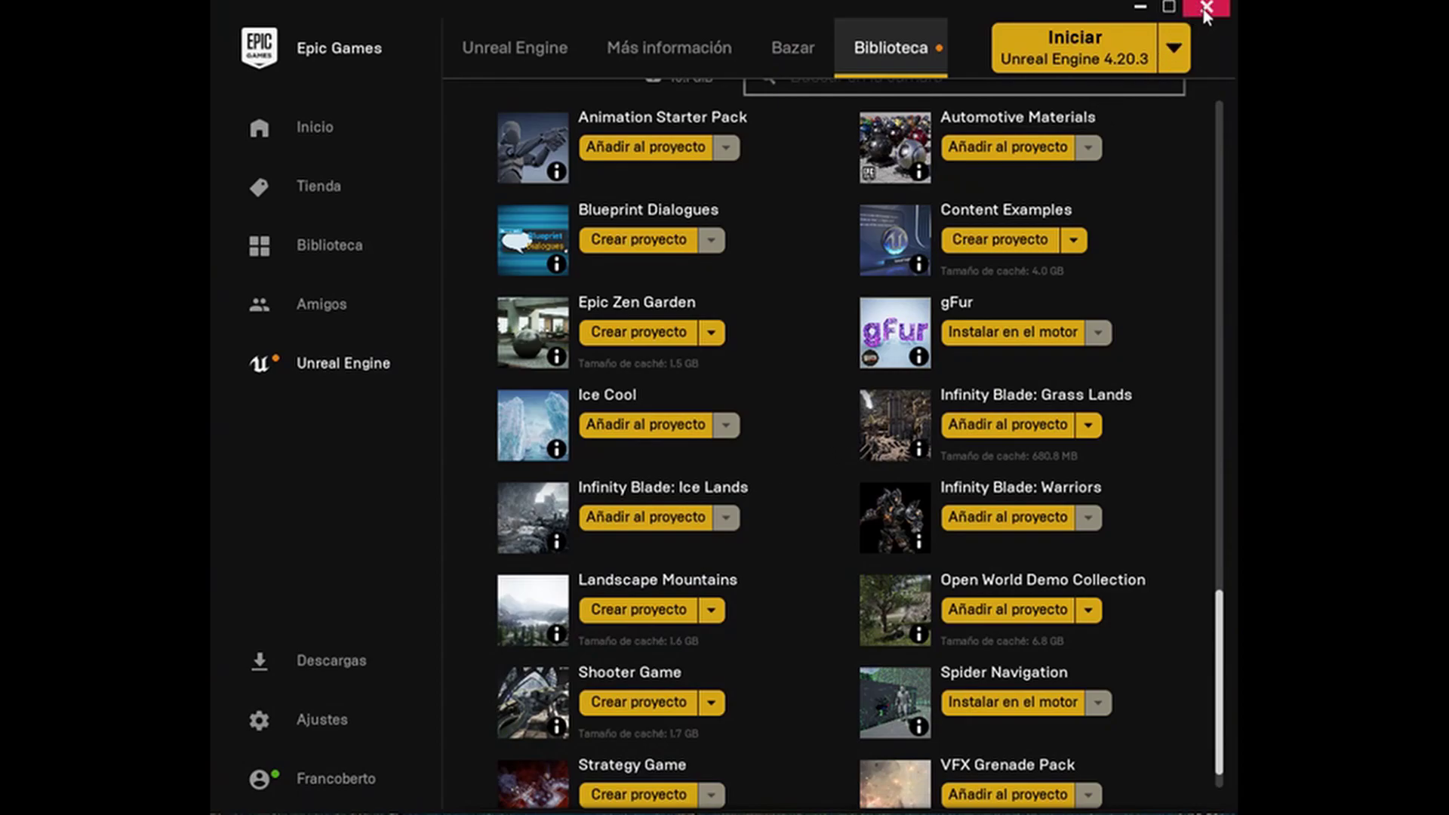
pyautogui.scroll(8, 871, 314)
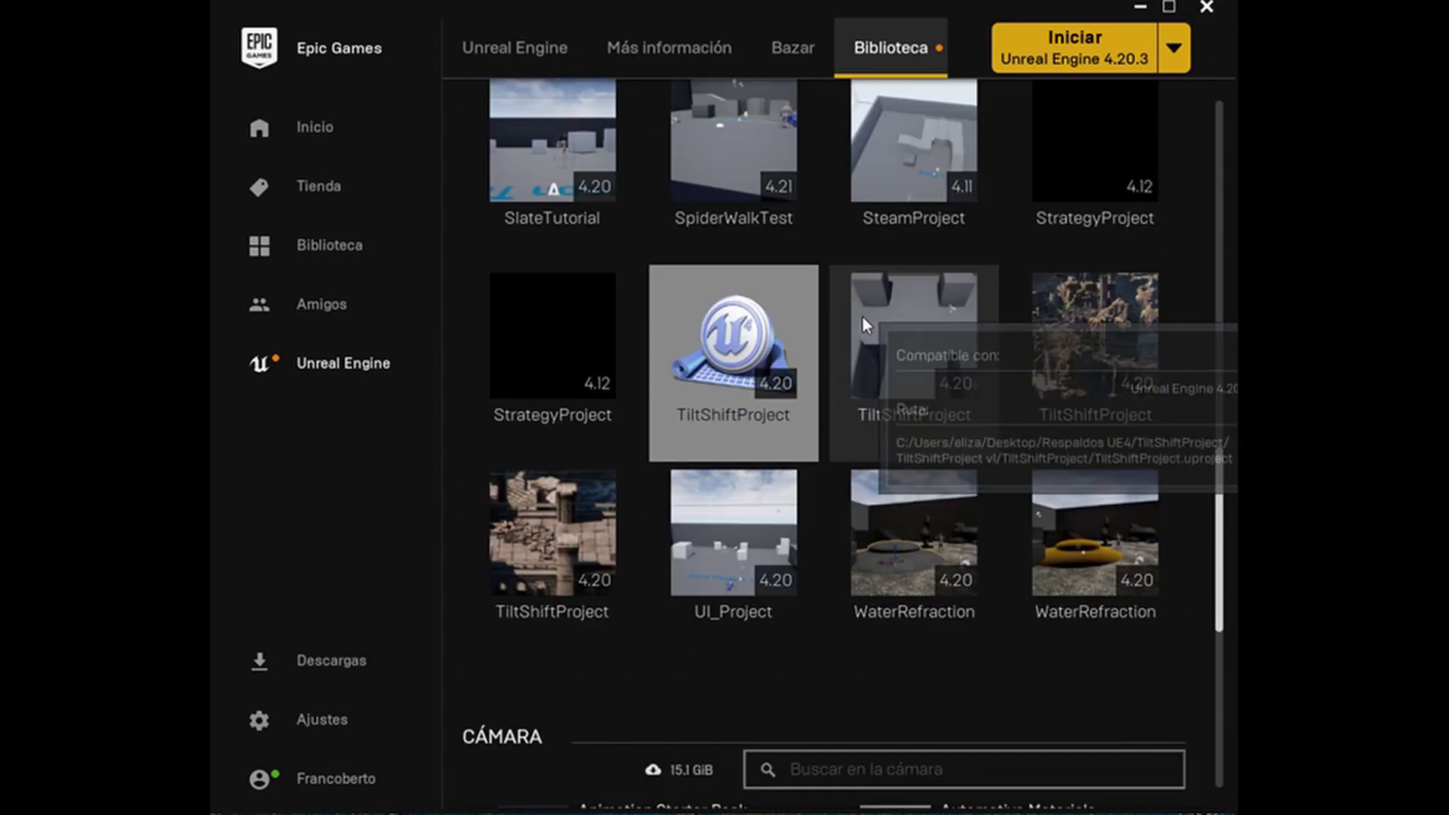
pyautogui.doubleClick(783, 414)
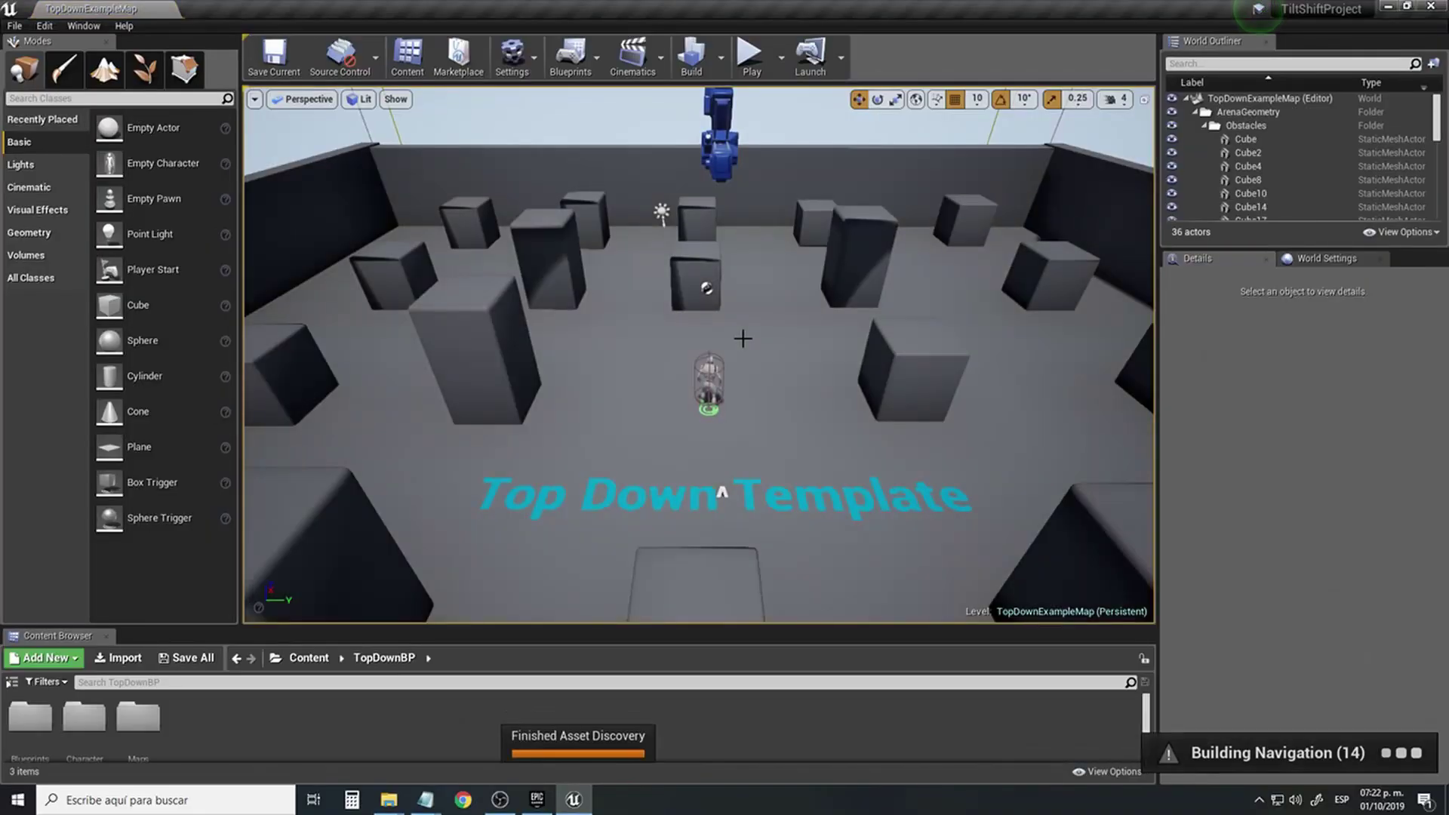
# Enlarge the Content Browser and open the ElvenRuins map from the Maps folder of InfinityBladeGrassLands.
pyautogui.click(308, 658)
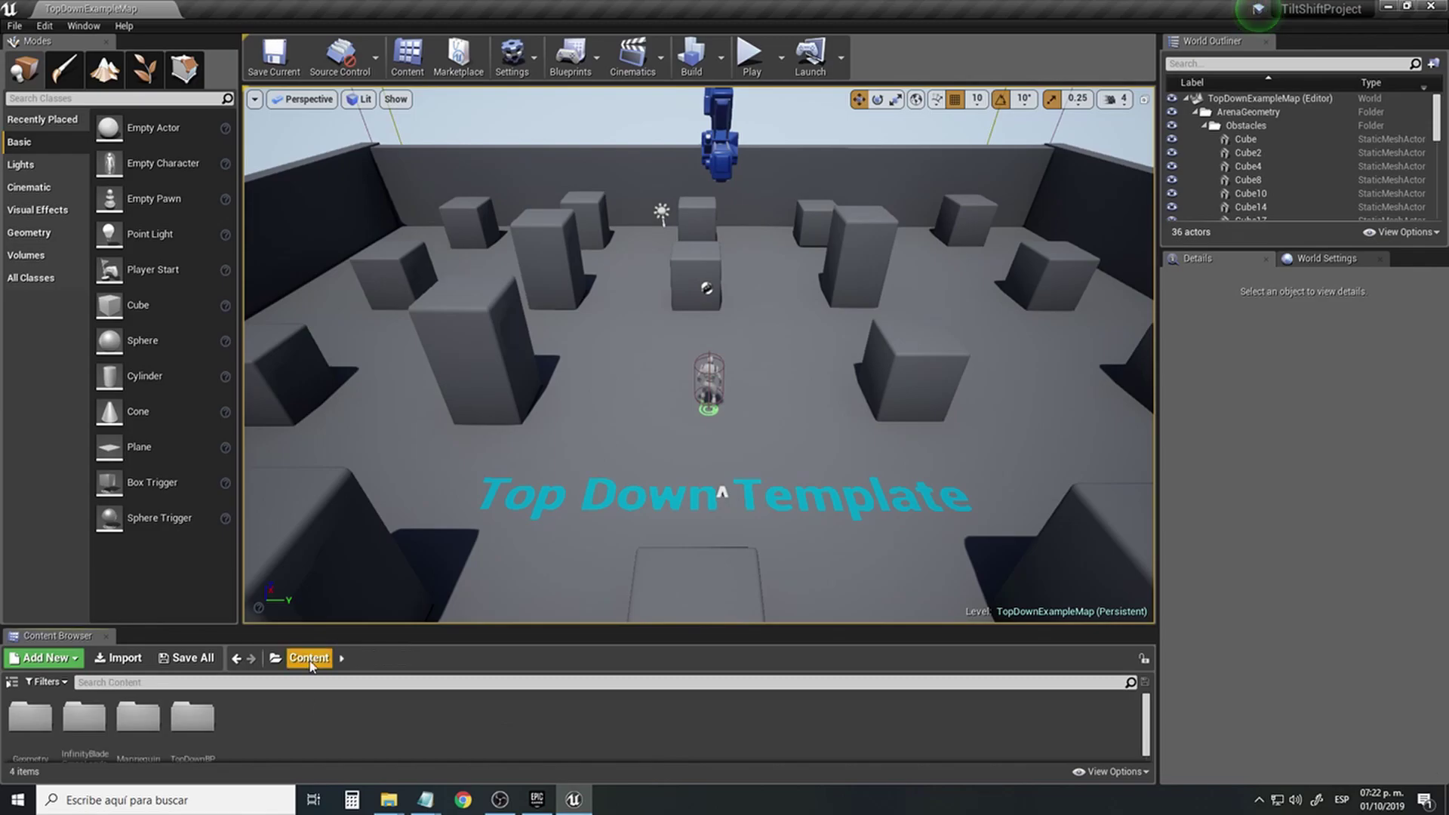
pyautogui.moveTo(459, 628); pyautogui.dragTo(465, 469)
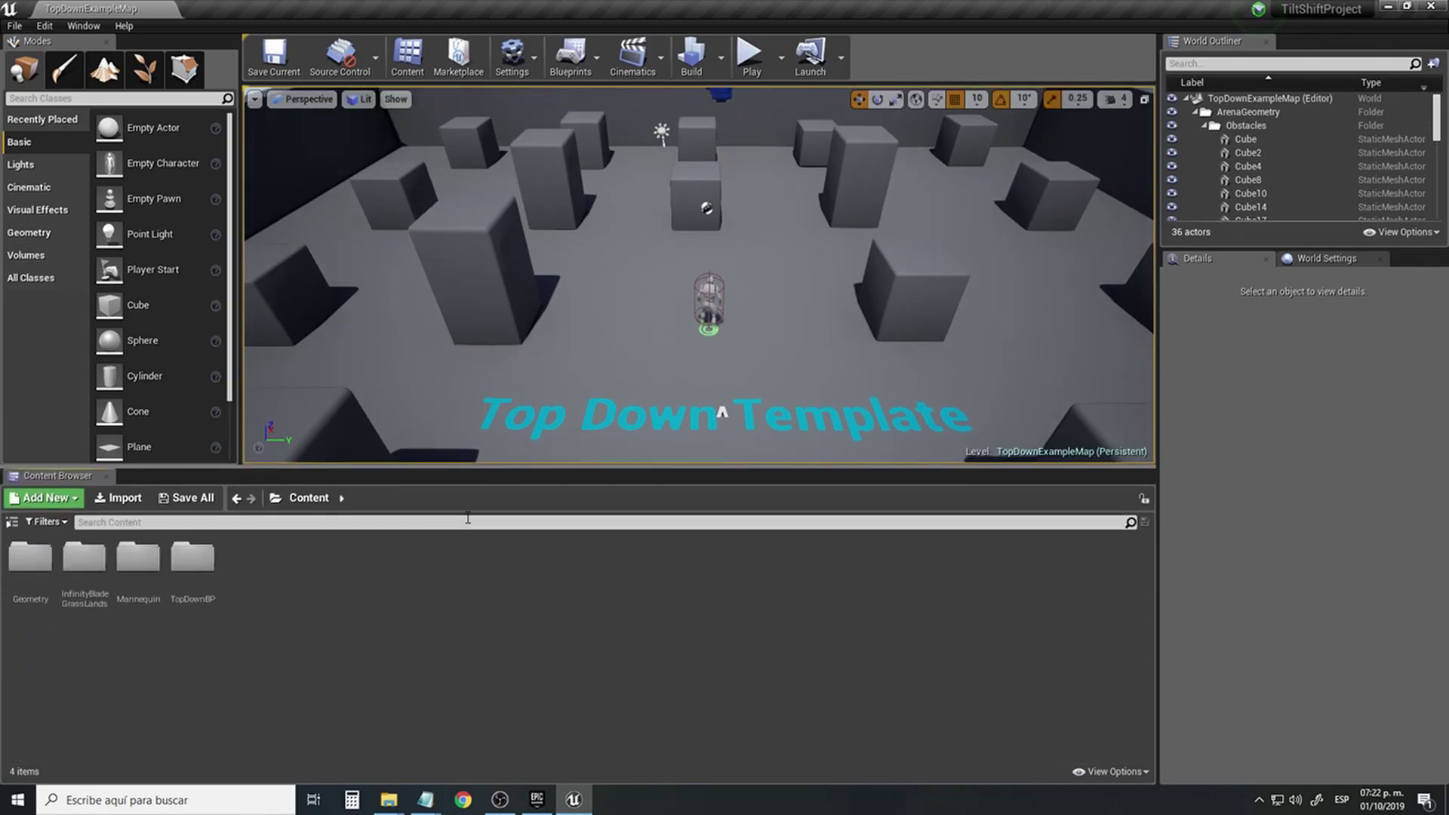
pyautogui.doubleClick(84, 559)
pyautogui.click(309, 492)
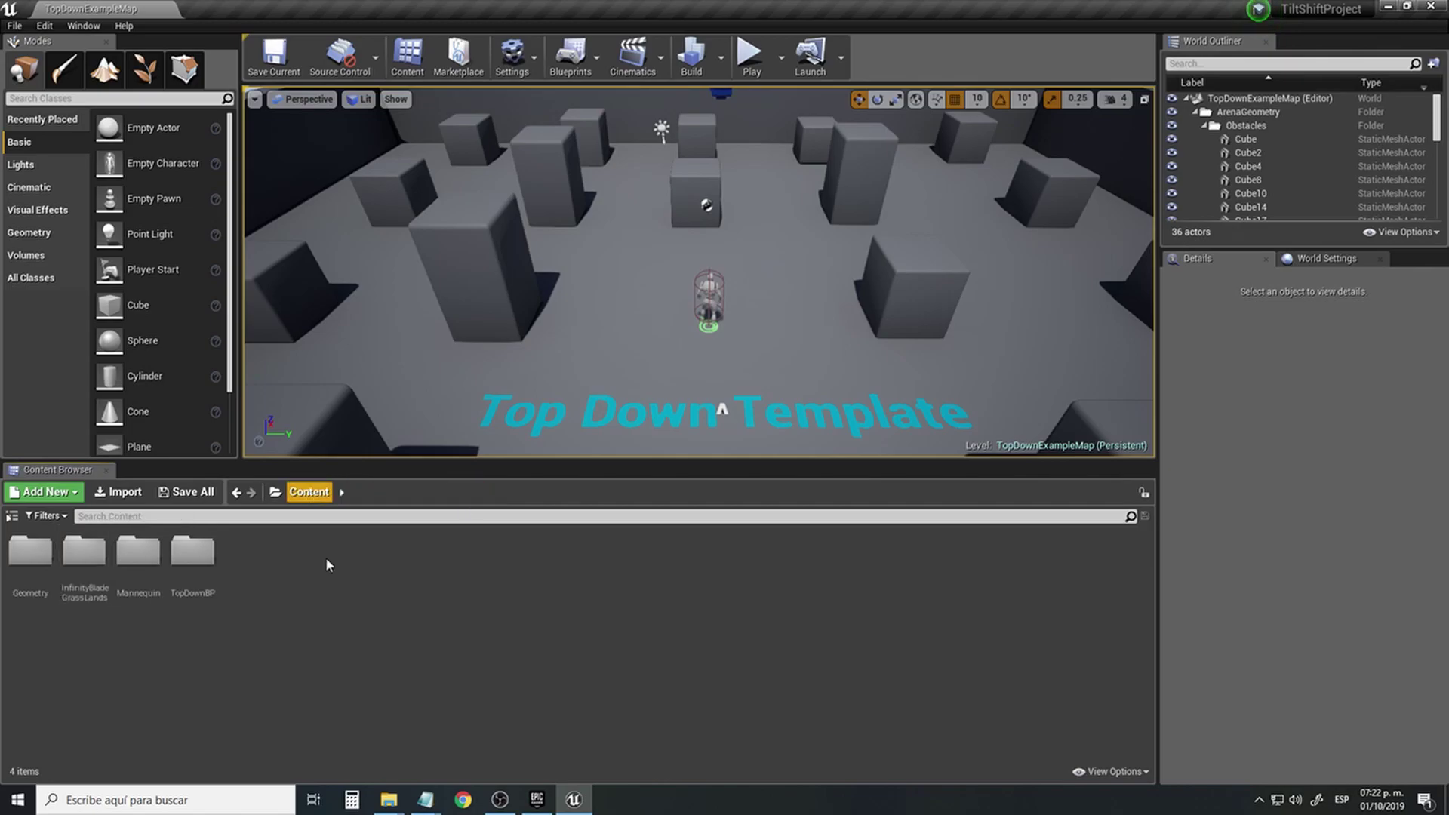
pyautogui.doubleClick(84, 553)
pyautogui.doubleClick(136, 554)
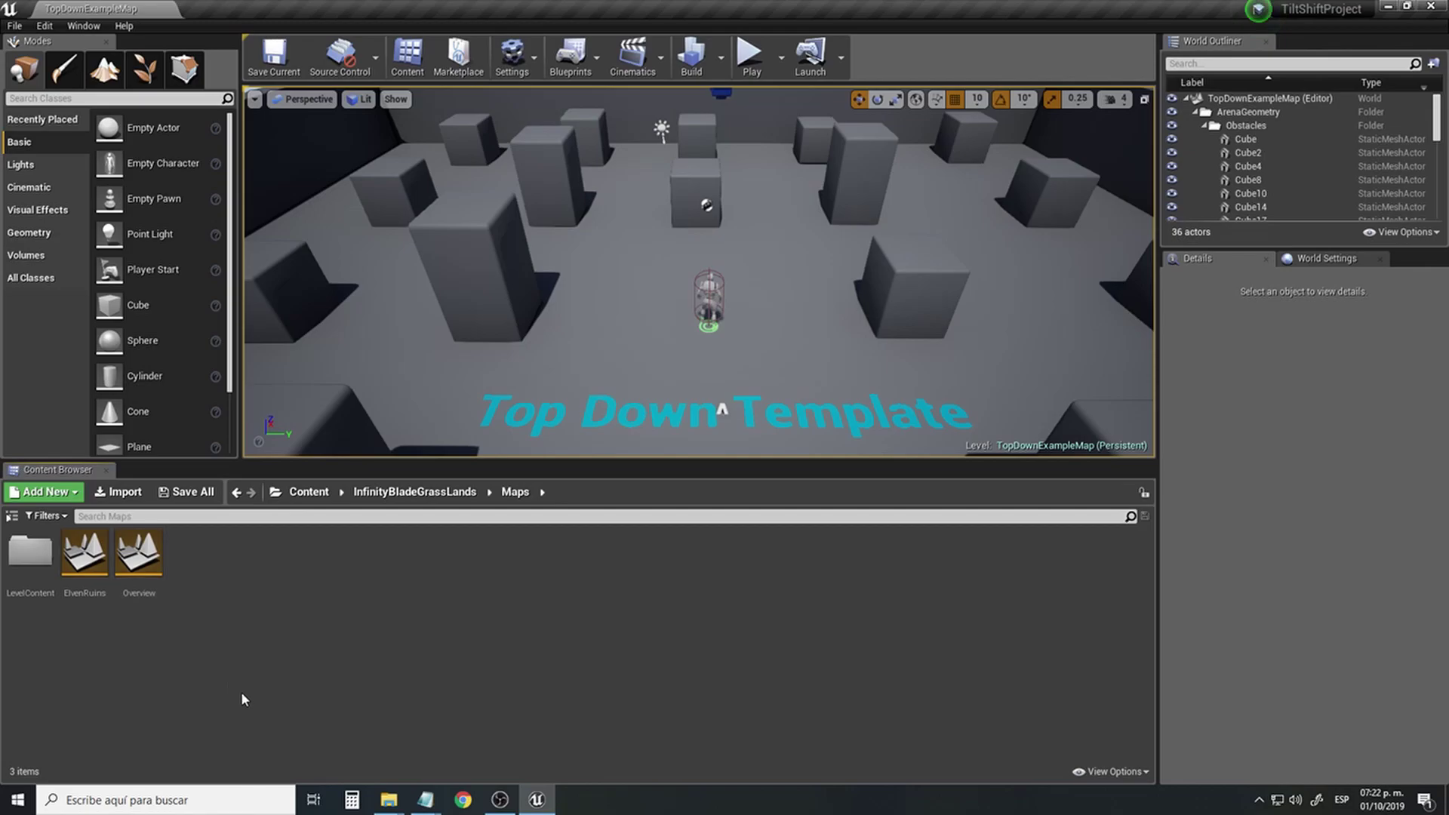
pyautogui.doubleClick(84, 557)
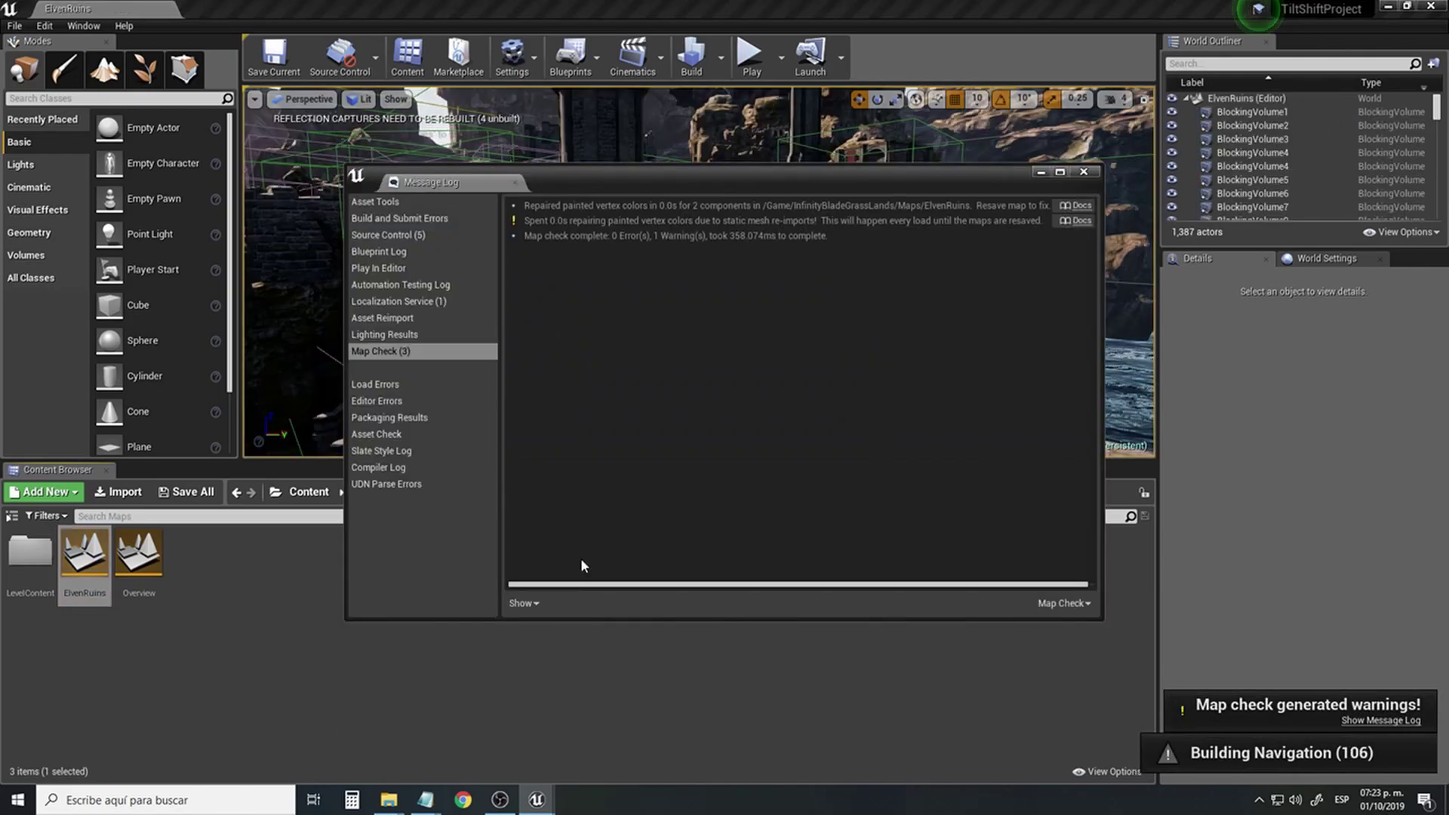
# Close the Message Log, give the viewport more height and look around the ElvenRuins castle and fountain terrace.
pyautogui.click(1084, 172)
pyautogui.press('s')
pyautogui.moveTo(1010, 249)
pyautogui.mouseDown(button='right')
pyautogui.moveTo(1010, 325)
pyautogui.moveTo(1010, 241)
pyautogui.mouseUp(button='right')
pyautogui.press('a')
pyautogui.moveTo(899, 448); pyautogui.dragTo(919, 445, button='right')
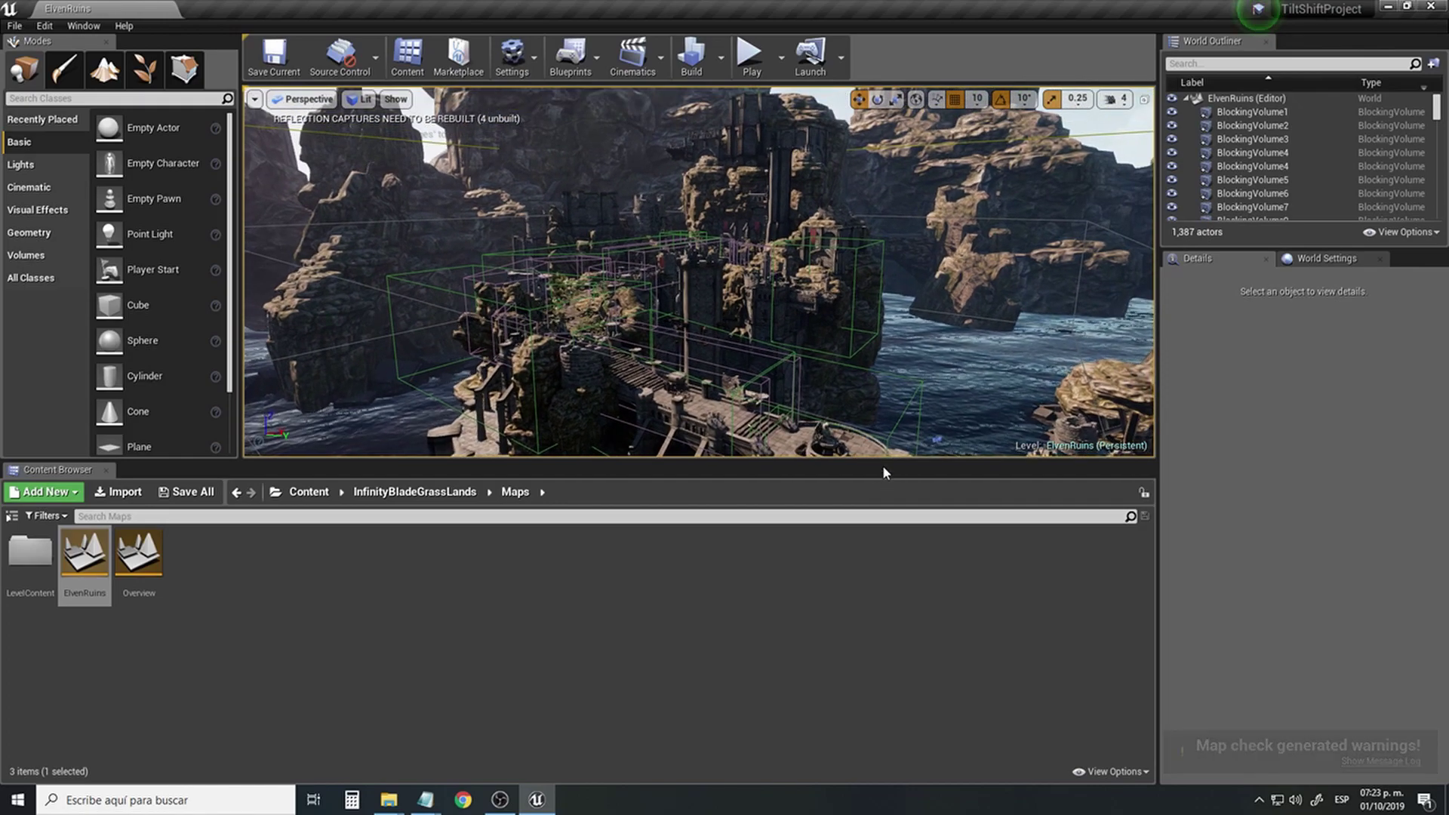
pyautogui.moveTo(882, 463); pyautogui.dragTo(882, 568)
pyautogui.moveTo(890, 358)
pyautogui.mouseDown(button='right')
pyautogui.moveTo(899, 380)
pyautogui.moveTo(890, 345)
pyautogui.moveTo(874, 346)
pyautogui.moveTo(875, 372)
pyautogui.moveTo(886, 359)
pyautogui.moveTo(889, 382)
pyautogui.moveTo(888, 353)
pyautogui.mouseUp(button='right')
pyautogui.press('d')
pyautogui.press('w')
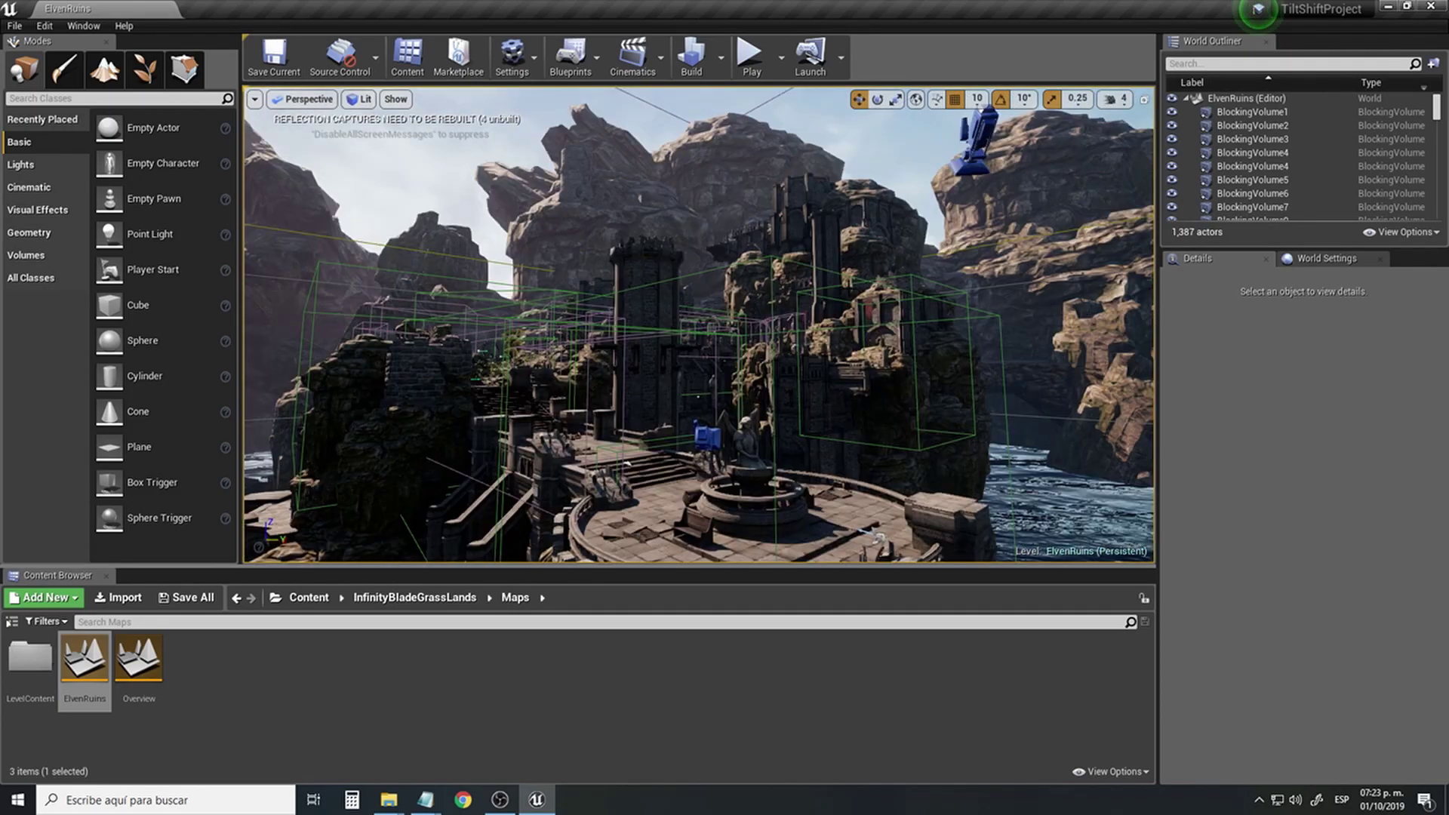
# Play-test the ElvenRuins level from the top-down view, then stop the session.
pyautogui.click(751, 64)
pyautogui.moveTo(606, 408)
pyautogui.mouseDown()
pyautogui.moveTo(596, 457)
pyautogui.moveTo(572, 309)
pyautogui.moveTo(433, 335)
pyautogui.moveTo(484, 344)
pyautogui.moveTo(539, 324)
pyautogui.moveTo(492, 327)
pyautogui.moveTo(533, 259)
pyautogui.moveTo(504, 226)
pyautogui.mouseUp()
pyautogui.press('Escape')
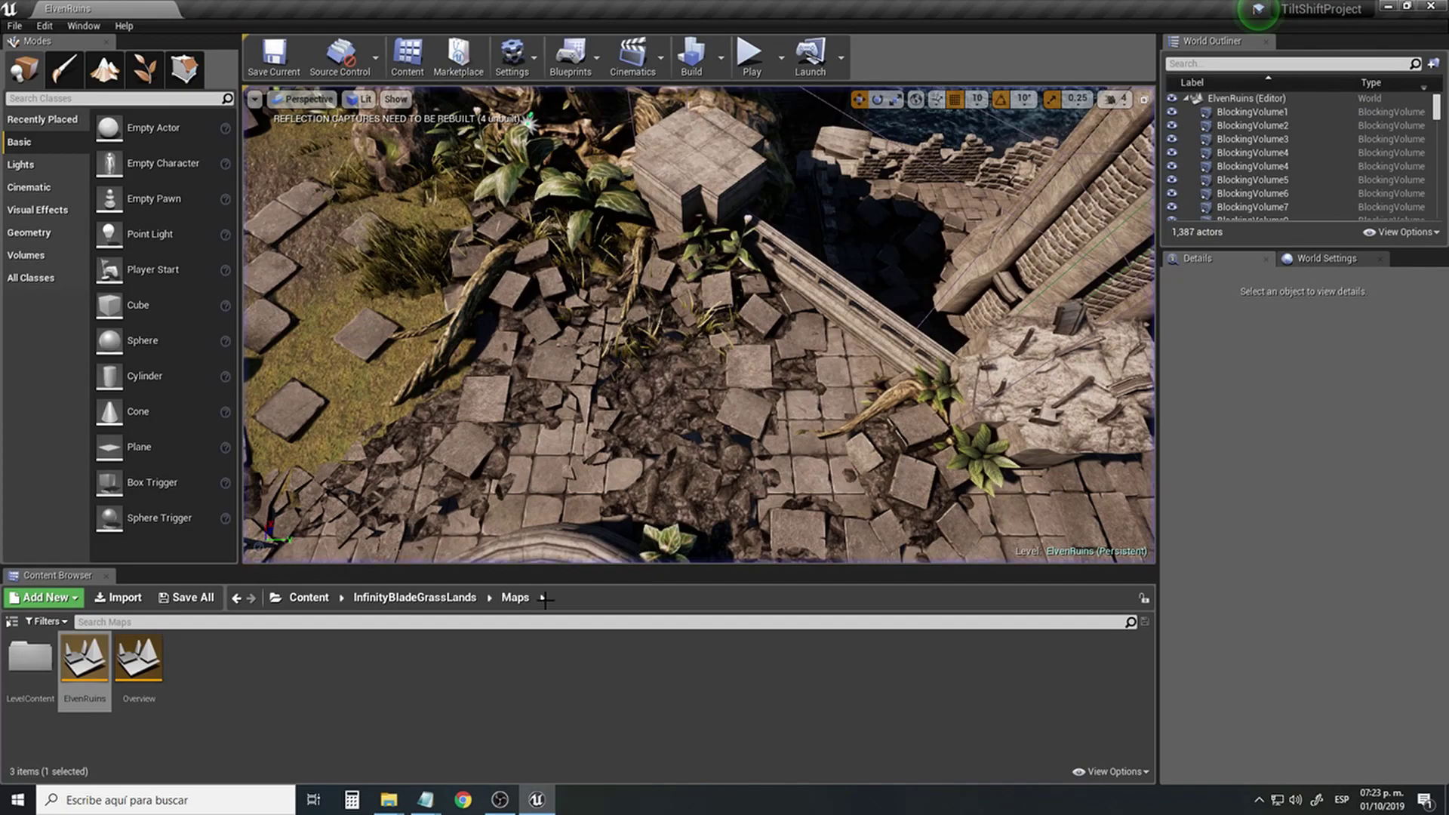
# Open the TopDownCharacter blueprint from the Blueprints folder of TopDownBP and show the character in its 3D viewport.
pyautogui.click(500, 799)
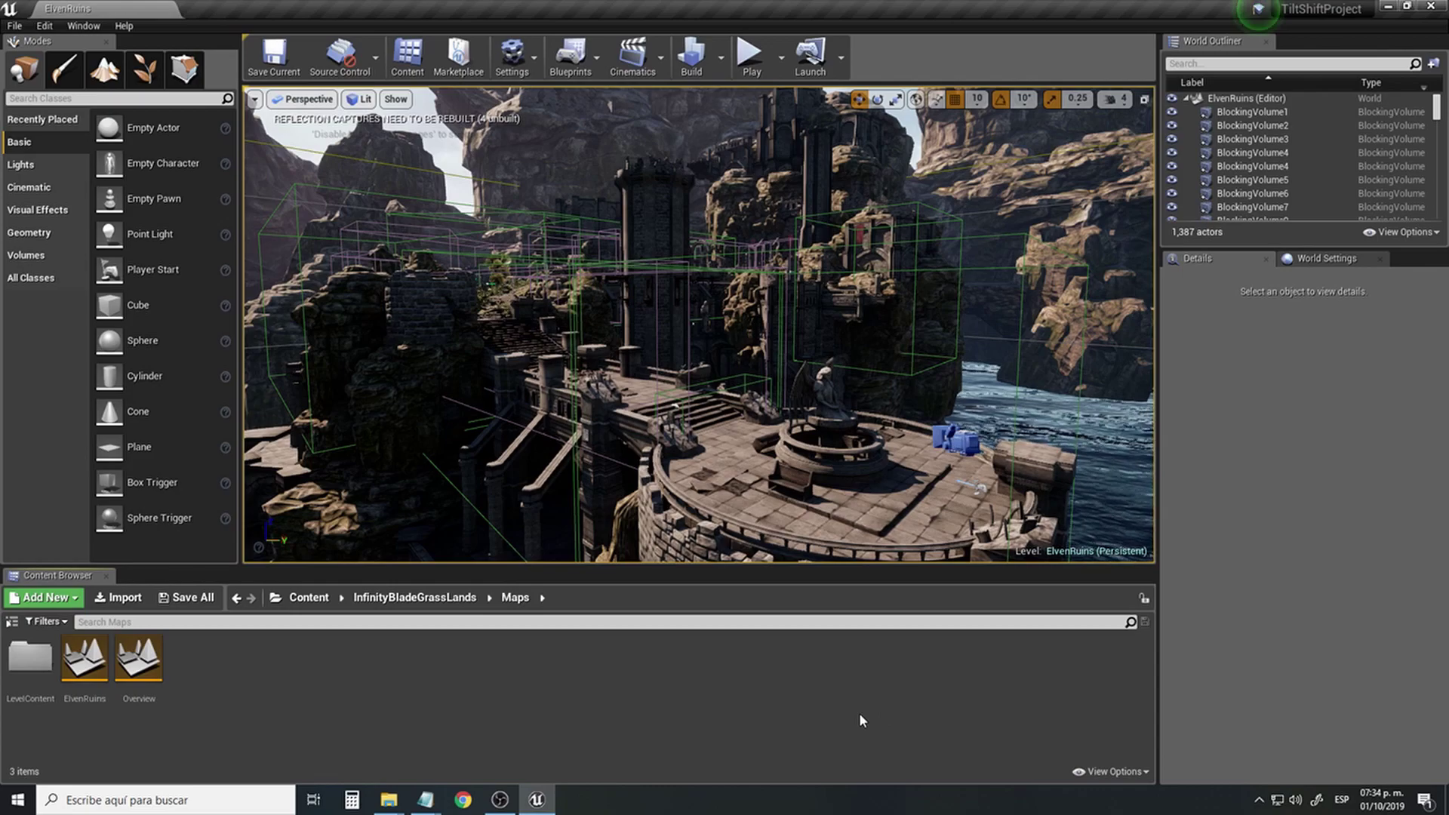
pyautogui.click(311, 604)
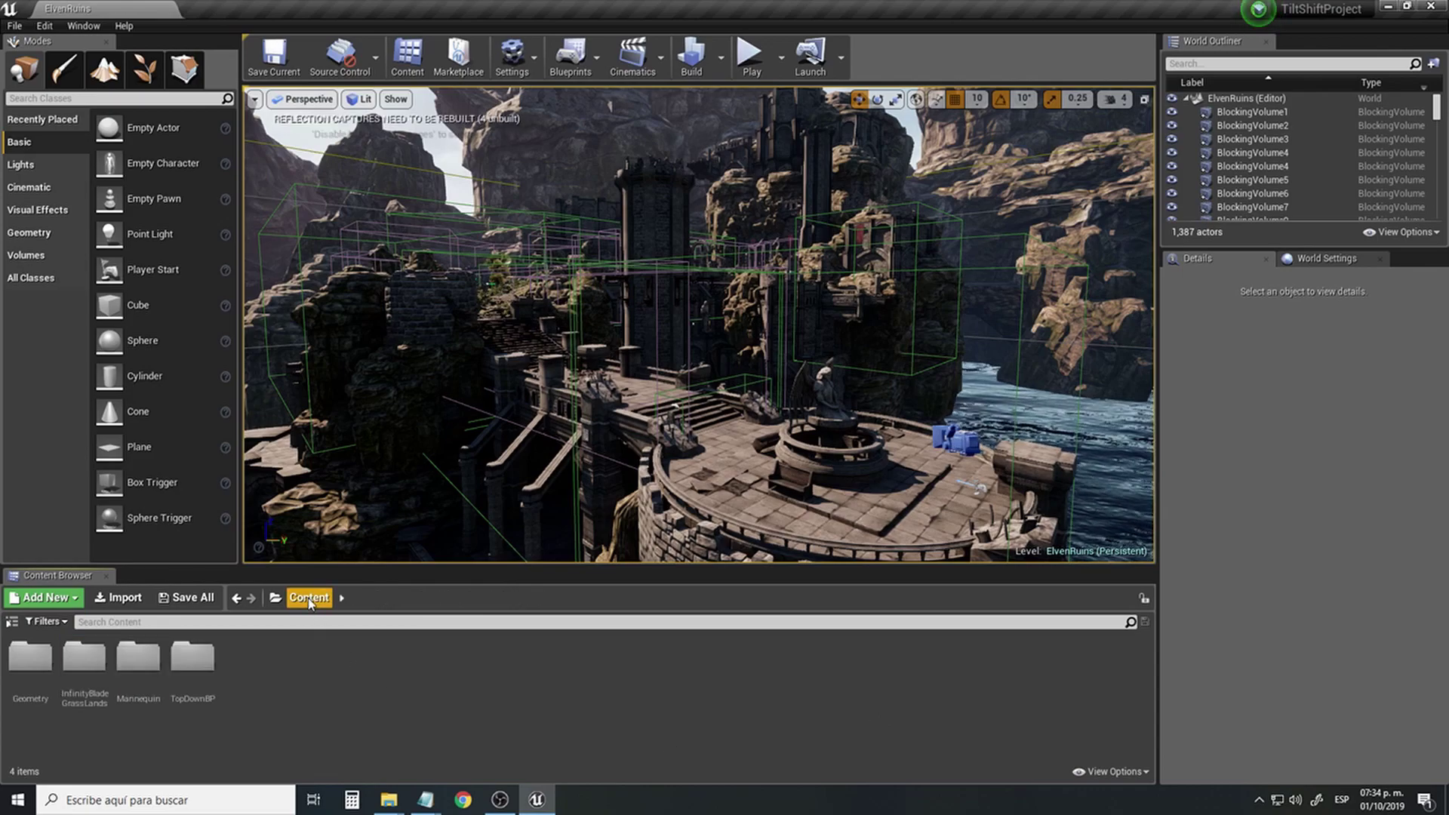
pyautogui.doubleClick(198, 656)
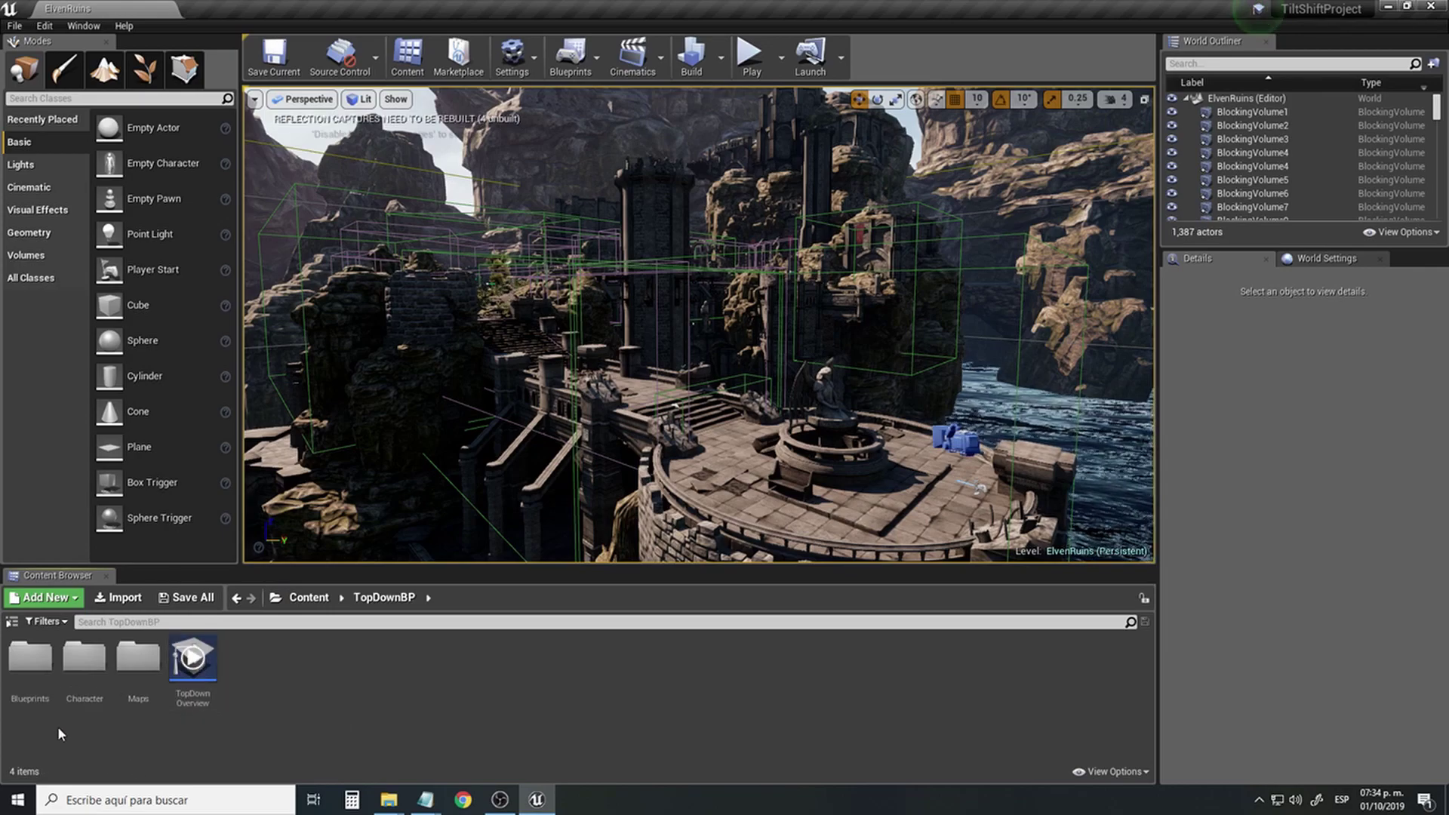
pyautogui.doubleClick(32, 664)
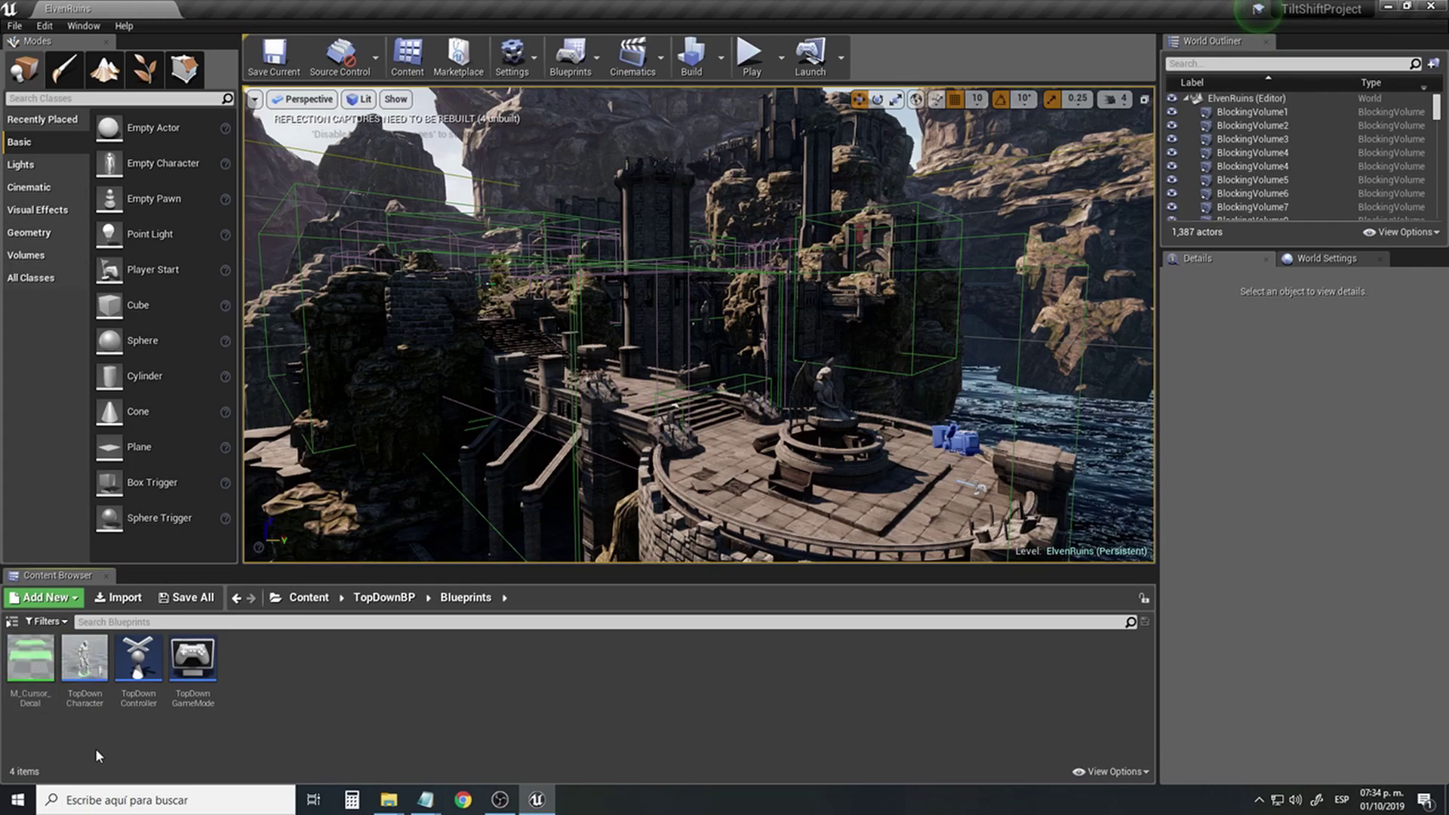
pyautogui.doubleClick(85, 657)
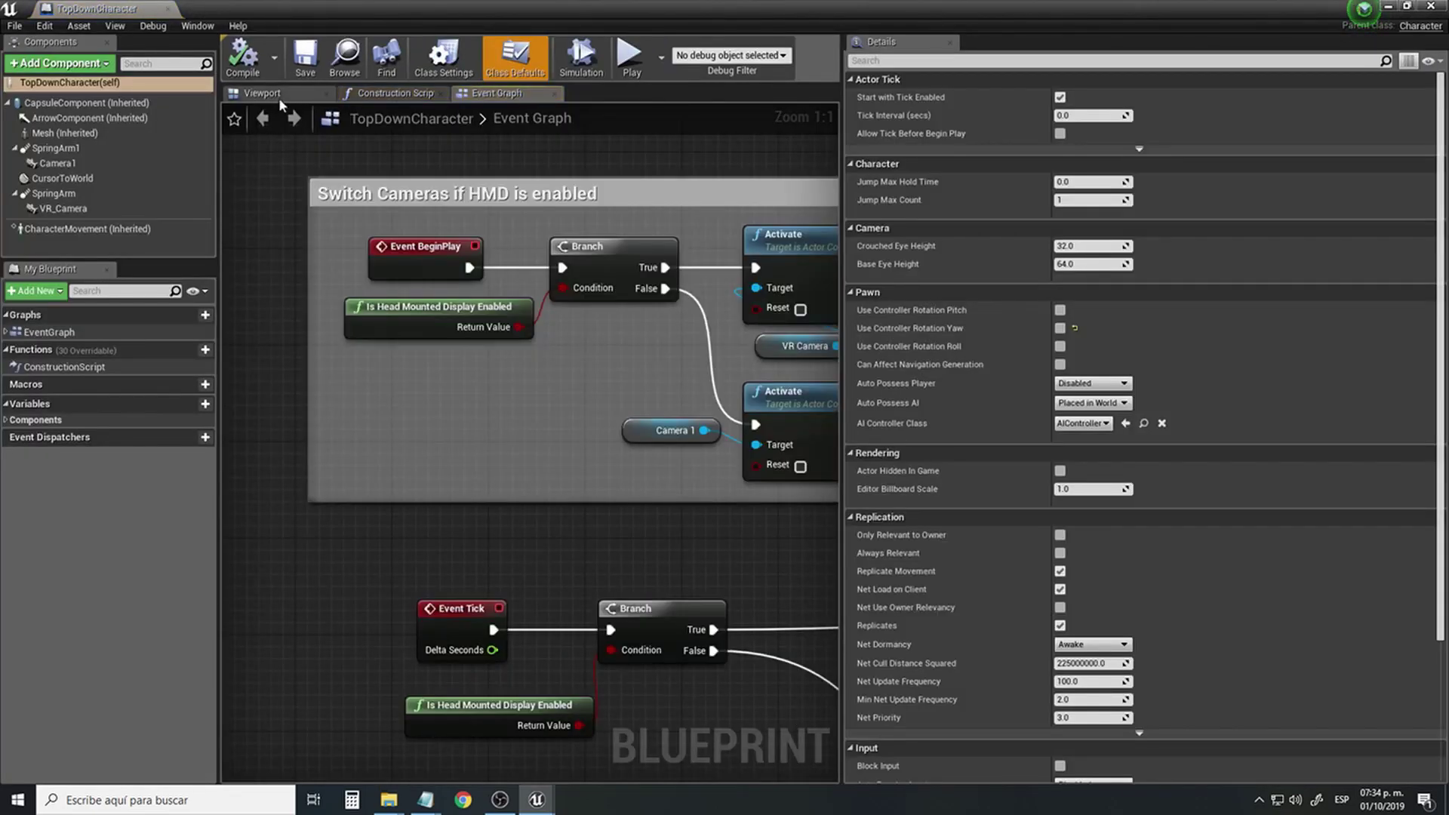
pyautogui.click(279, 98)
pyautogui.moveTo(719, 526)
pyautogui.mouseDown(button='right')
pyautogui.moveTo(719, 559)
pyautogui.moveTo(691, 559)
pyautogui.moveTo(720, 526)
pyautogui.moveTo(697, 539)
pyautogui.mouseUp(button='right')
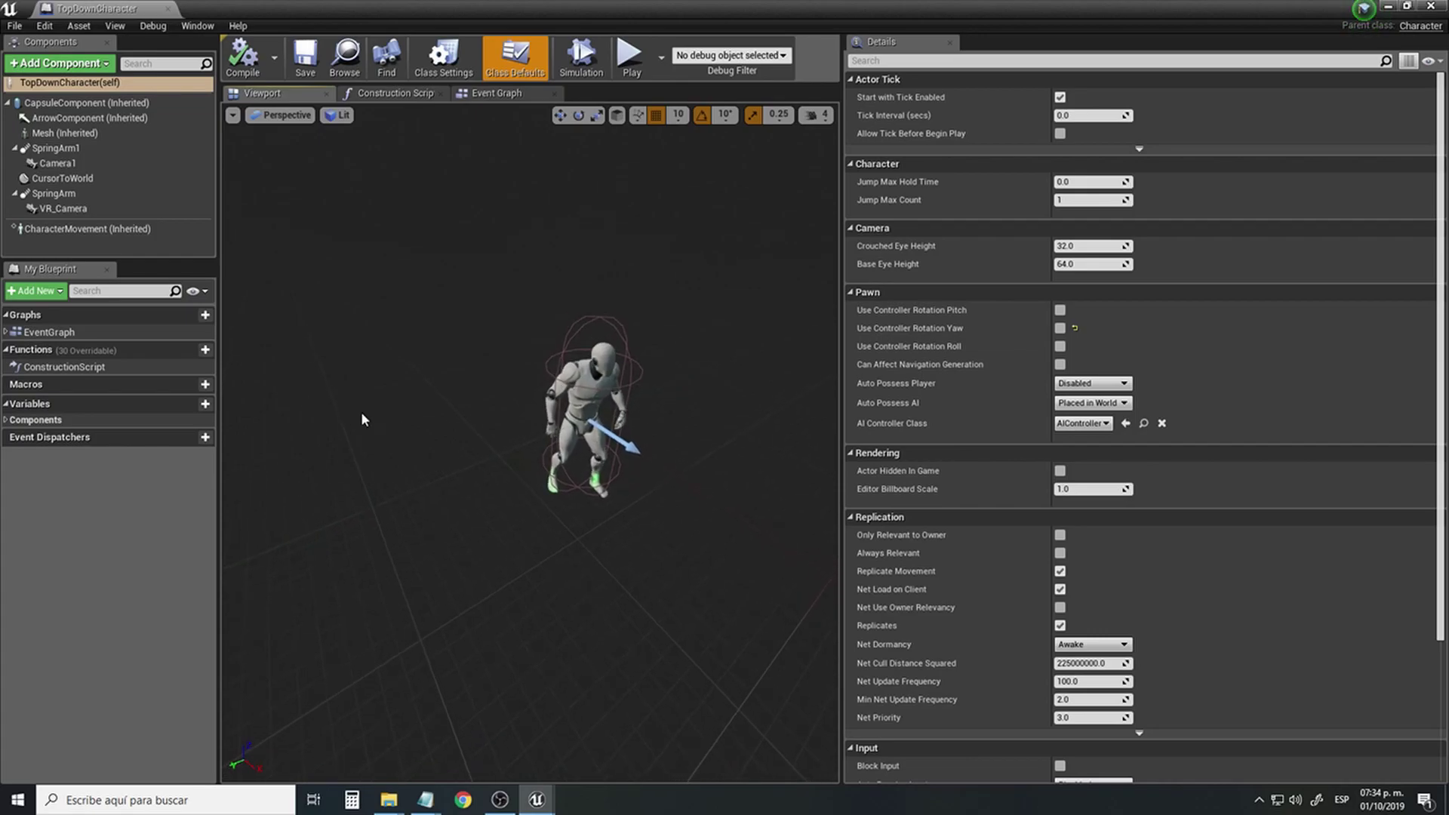
# Set SpringArm1's Target Arm Length to 8192, compile and save the blueprint.
pyautogui.click(60, 148)
pyautogui.press('f')
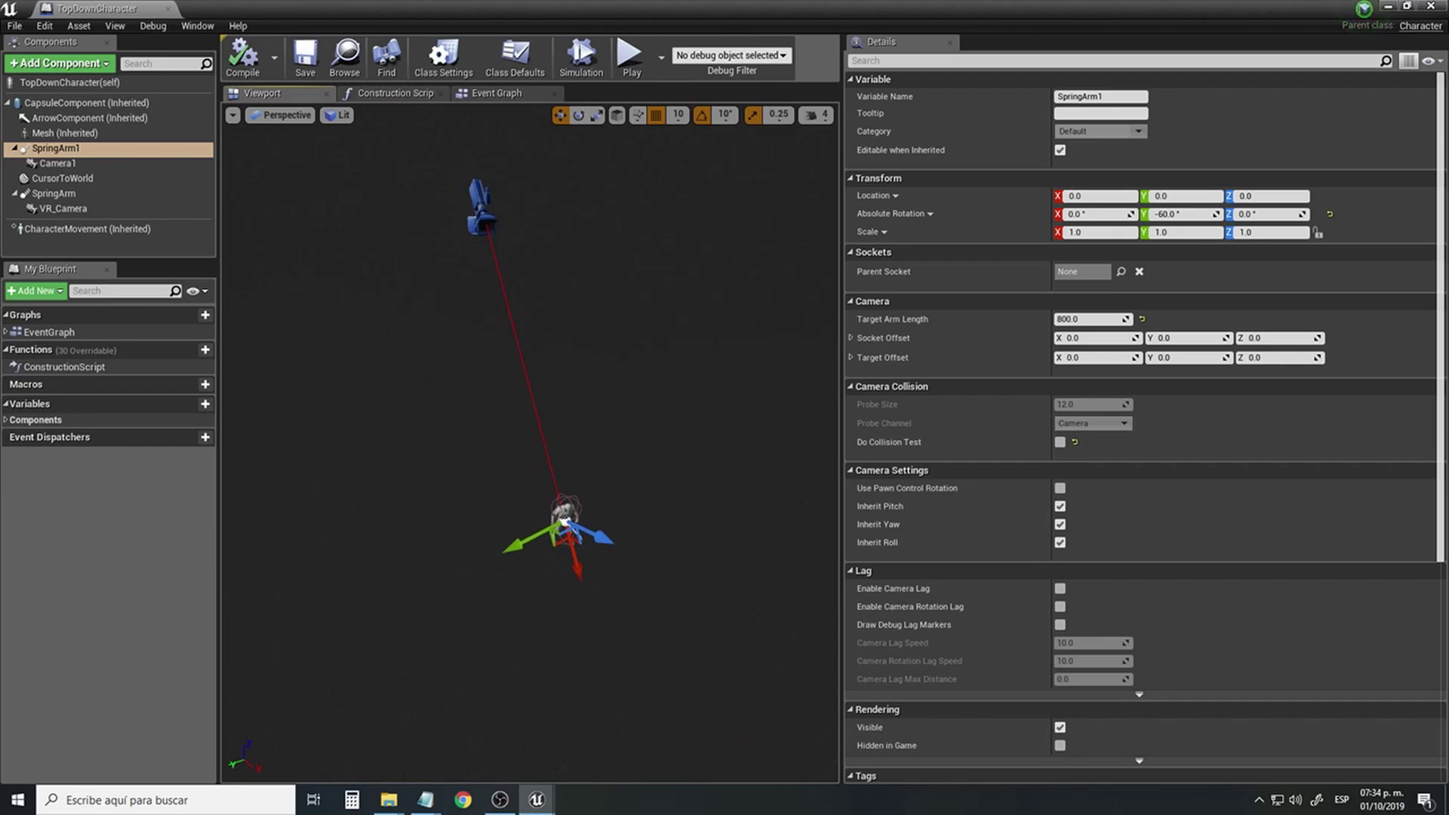
pyautogui.moveTo(60, 155)
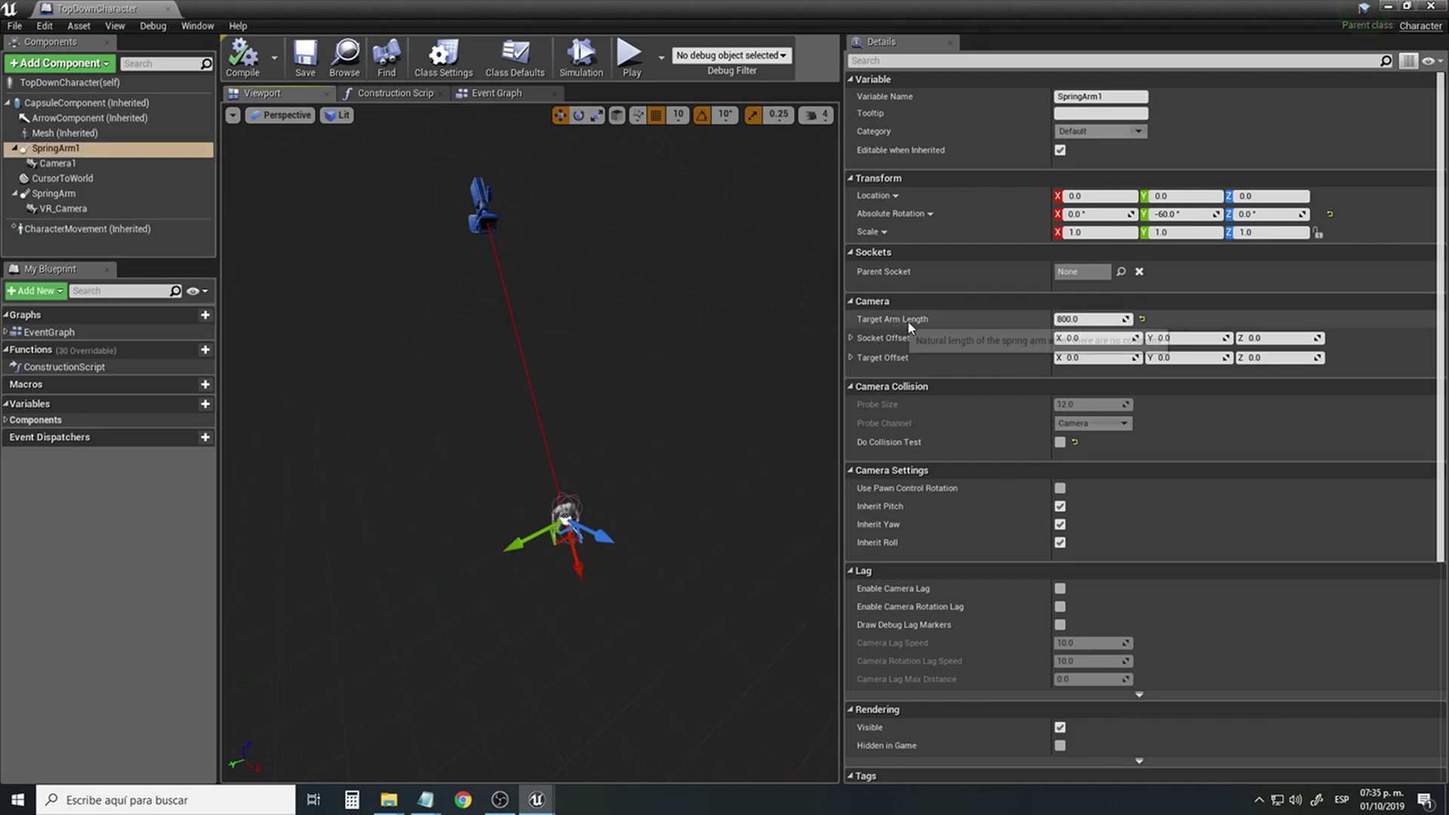
pyautogui.click(1096, 318)
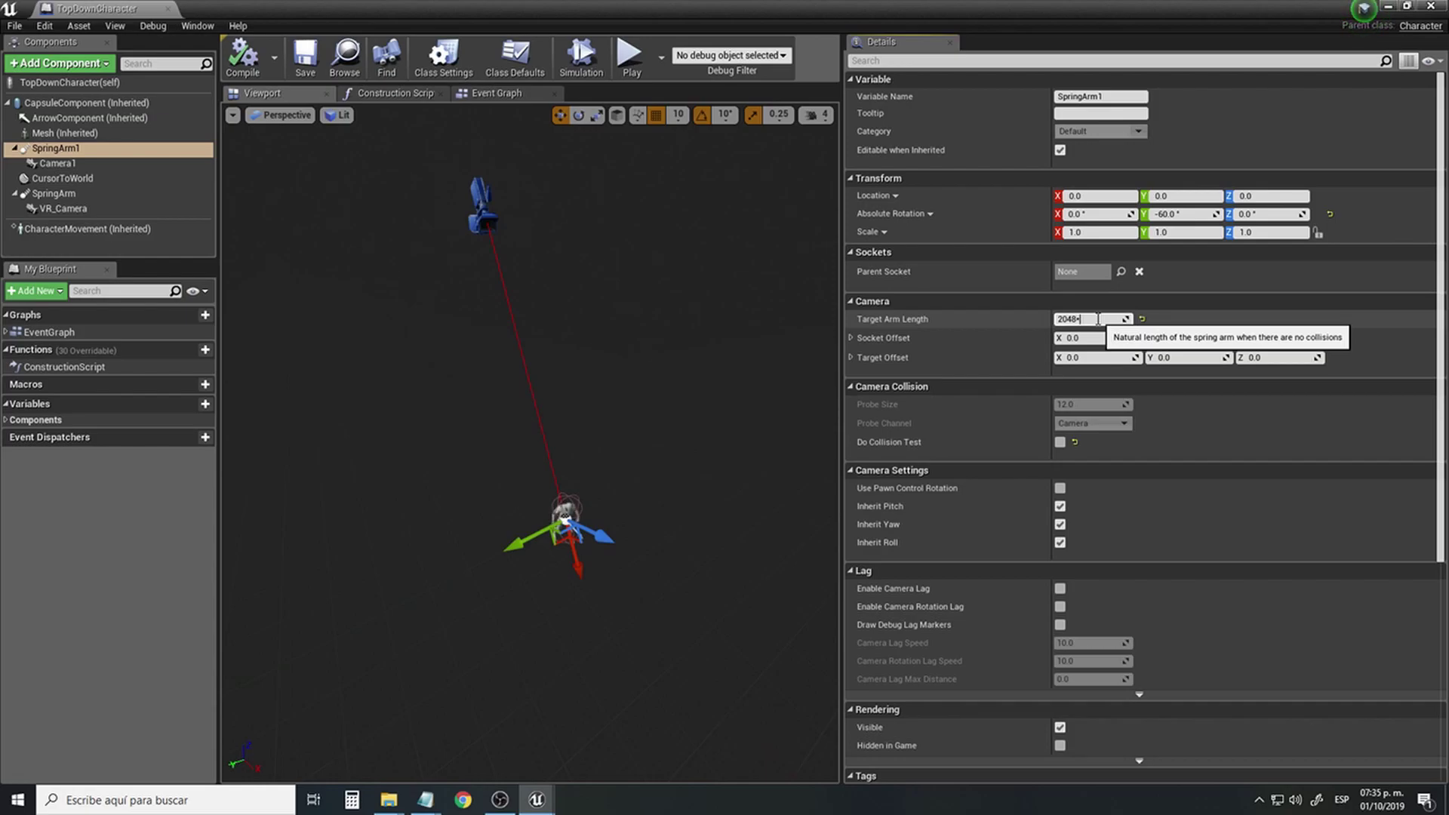
pyautogui.press('Return')
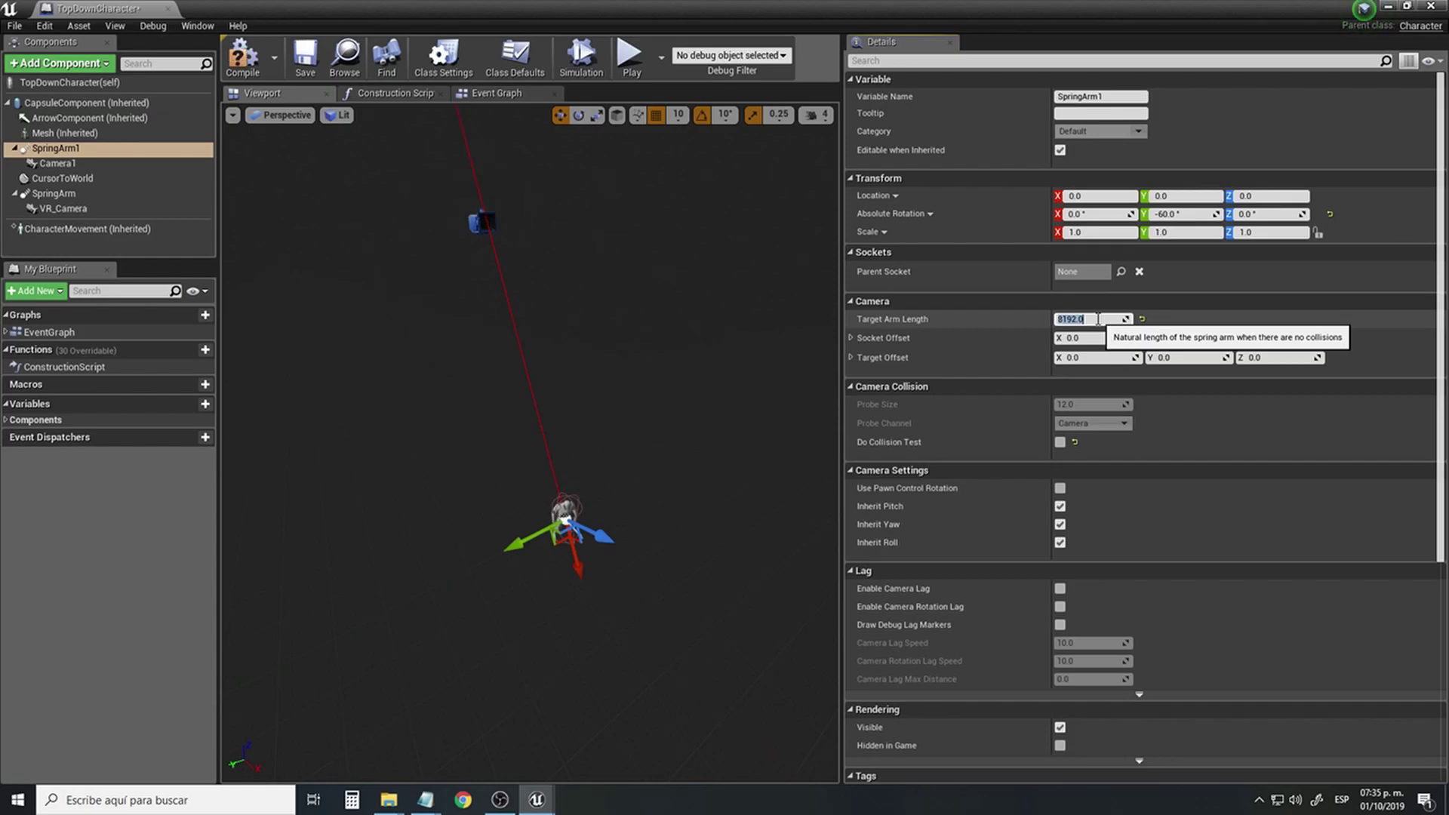
pyautogui.moveTo(714, 334); pyautogui.dragTo(704, 288, button='right')
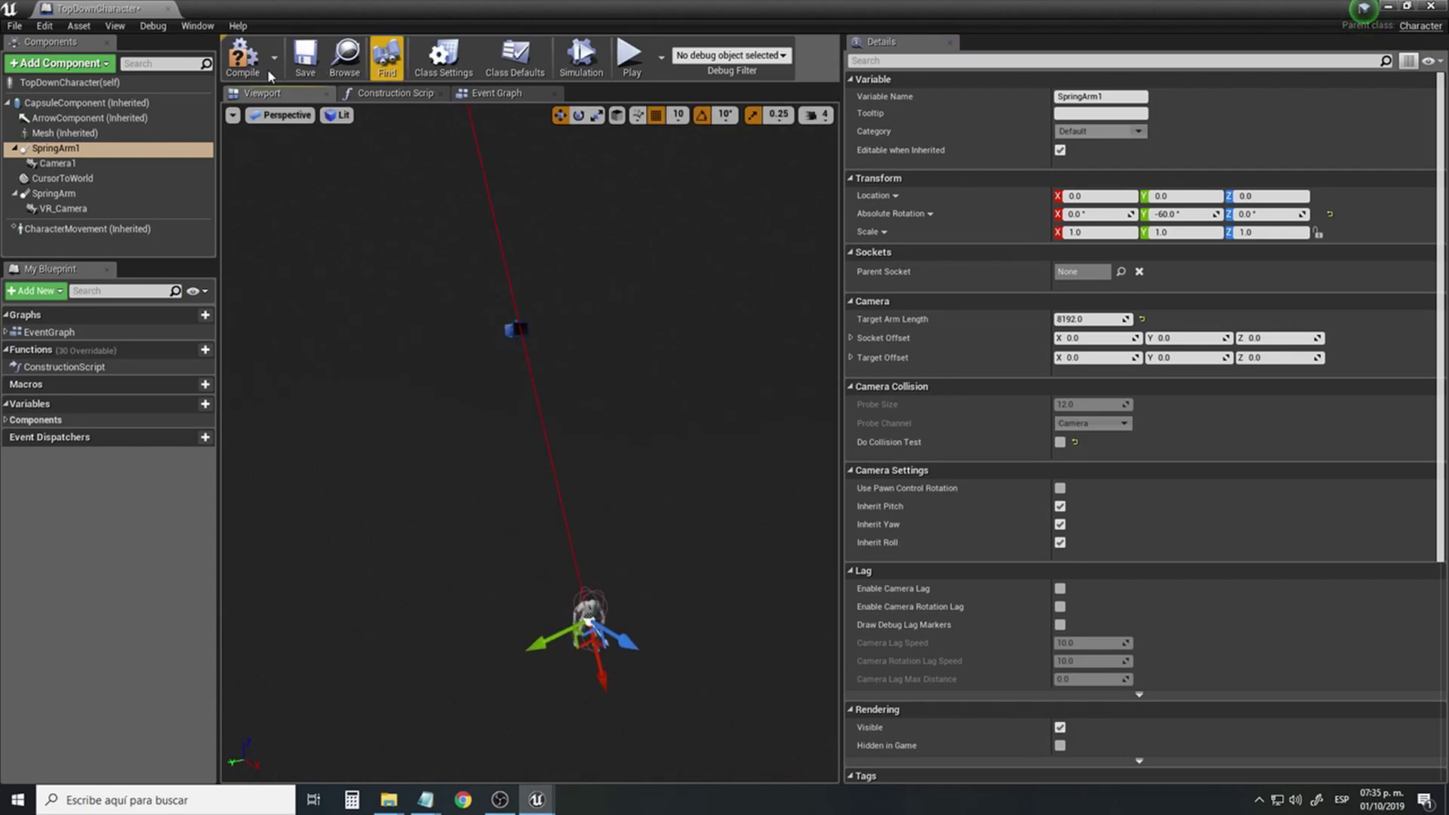
pyautogui.click(311, 65)
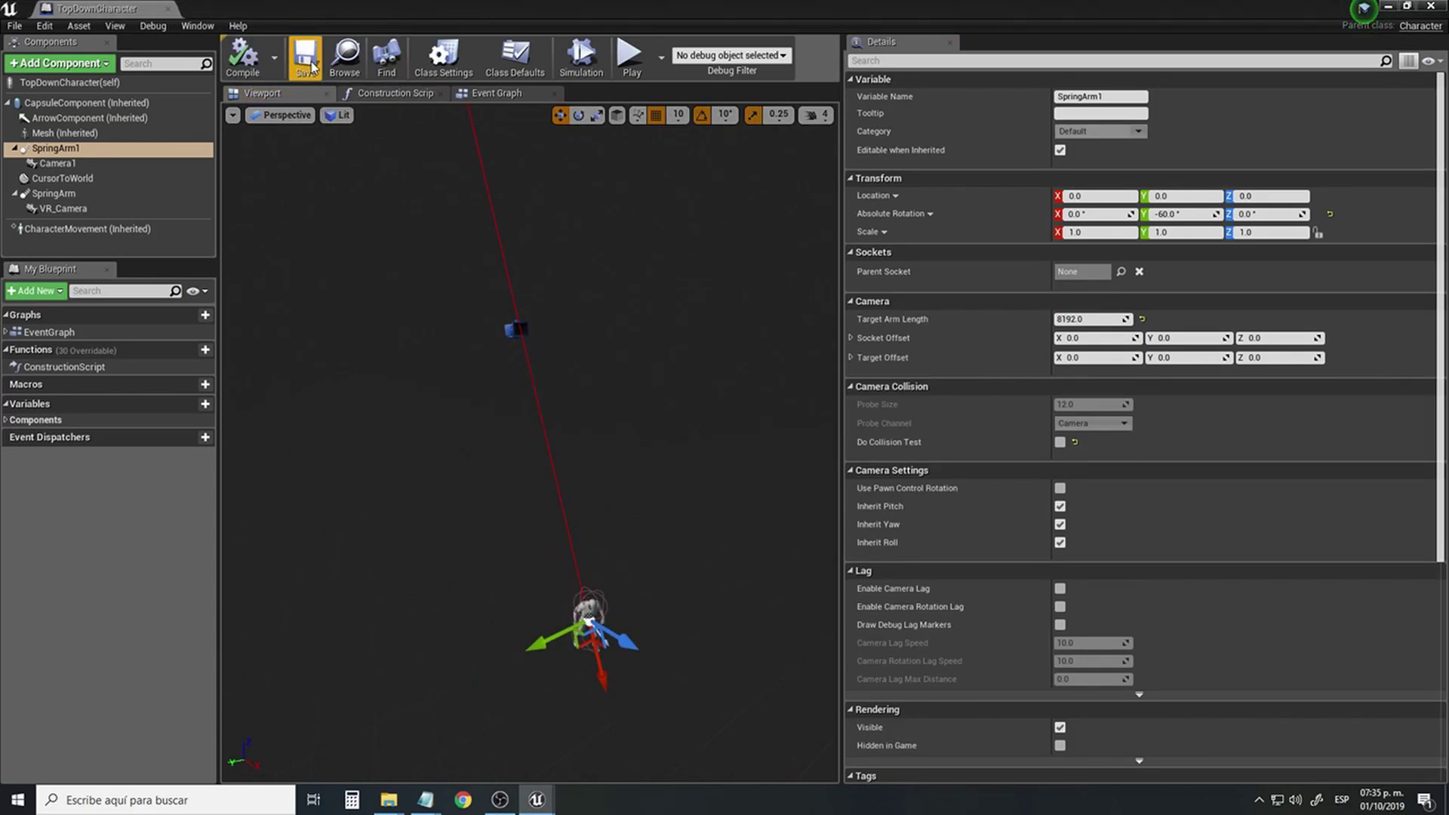
# Set Camera1's Field Of View to 15°, compile and save the blueprint, and close it.
pyautogui.click(113, 163)
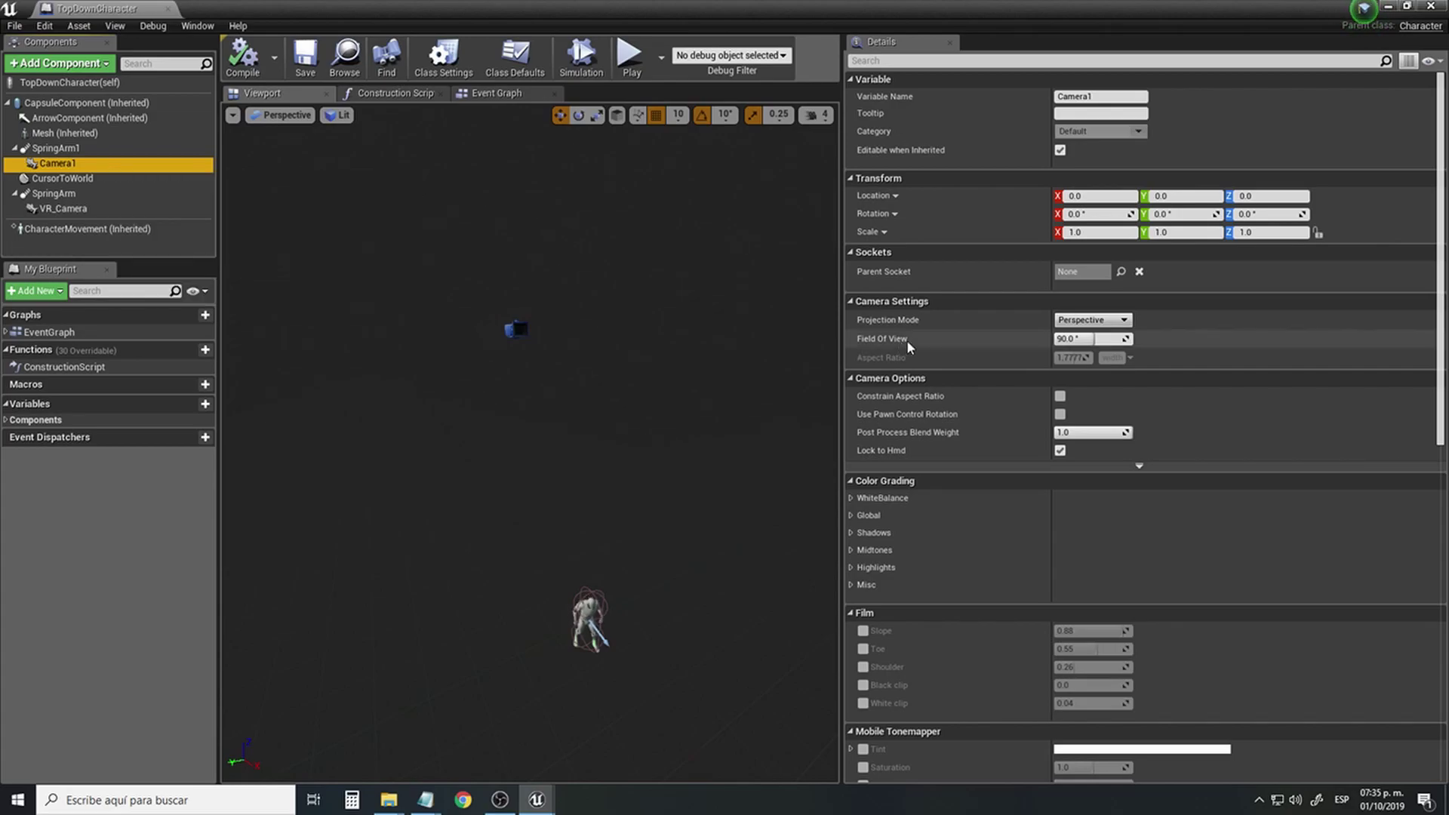
pyautogui.click(1098, 339)
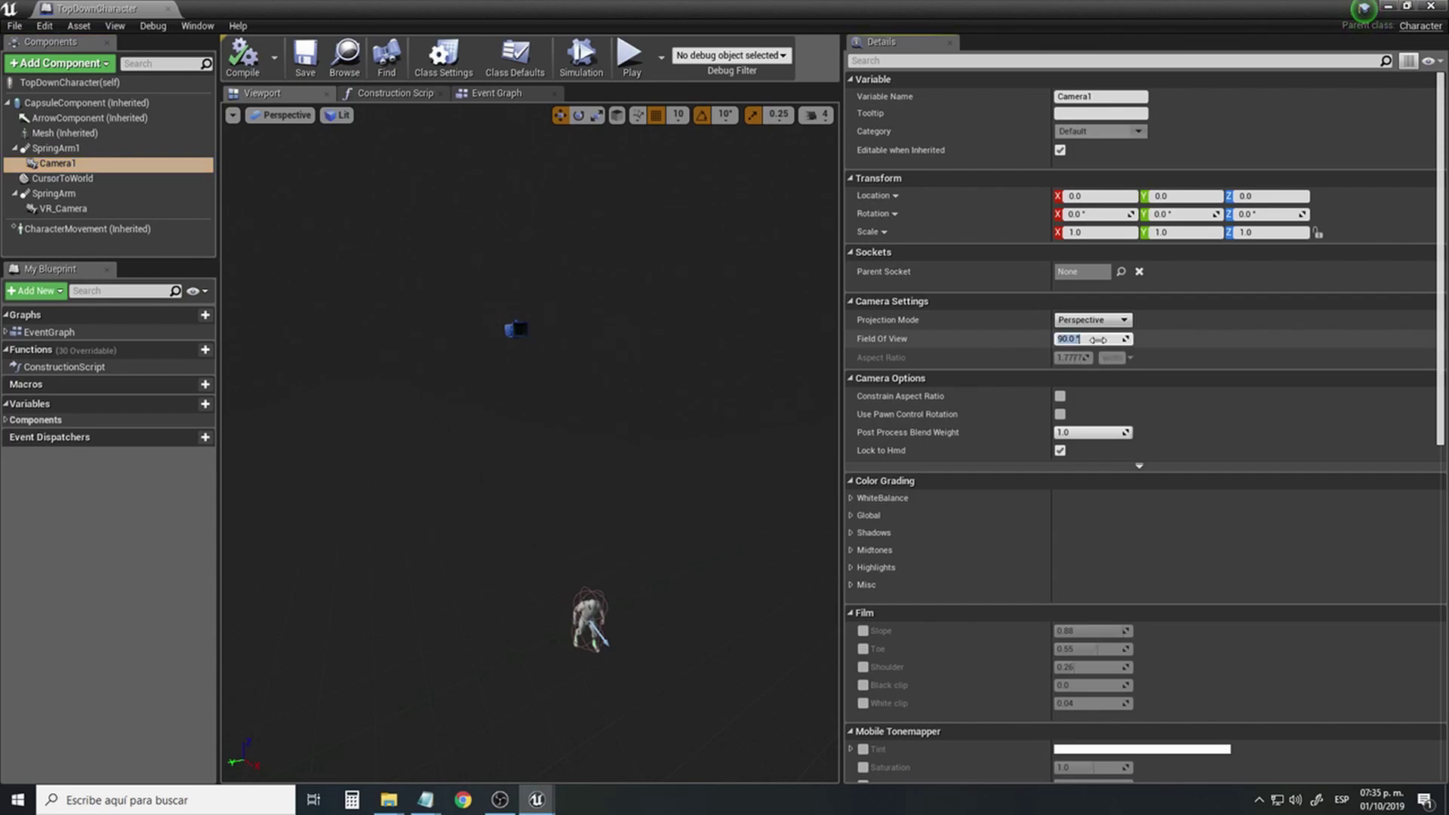
pyautogui.click(238, 66)
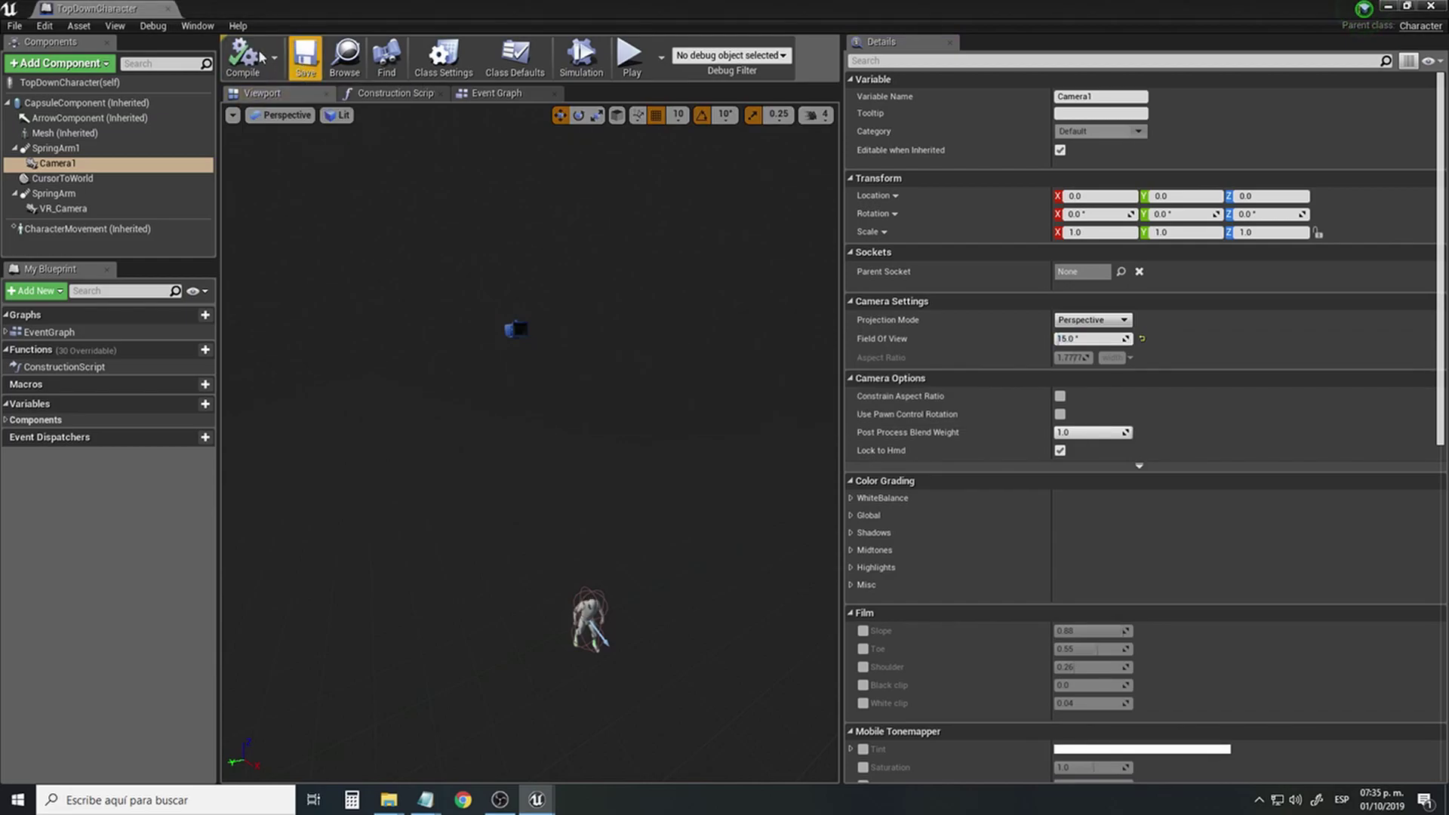
pyautogui.click(169, 9)
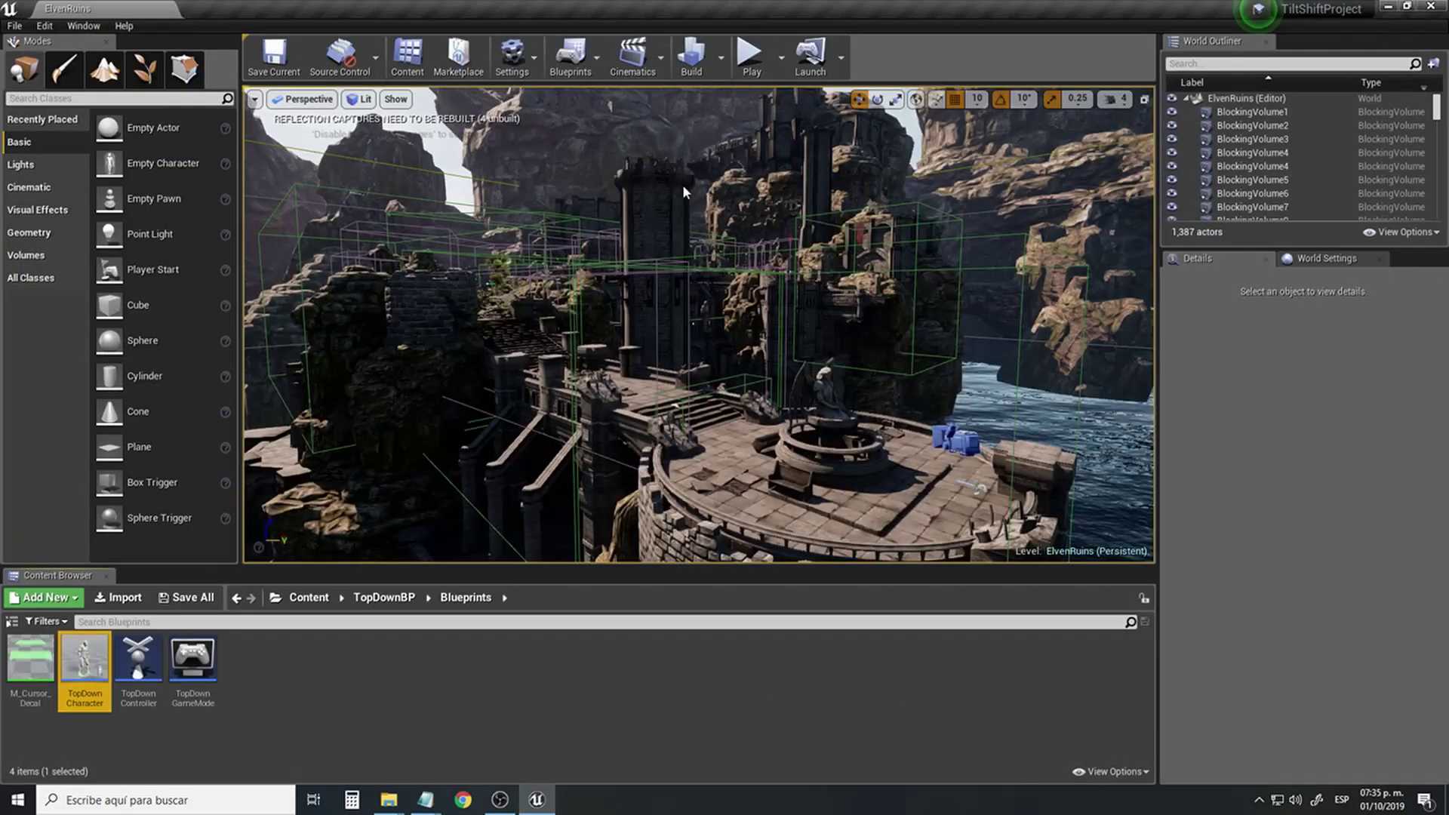
# Play-test the level with the long arm and narrow field of view, walking the character around, and end the session.
pyautogui.click(752, 61)
pyautogui.moveTo(676, 372)
pyautogui.mouseDown()
pyautogui.moveTo(634, 429)
pyautogui.moveTo(597, 366)
pyautogui.moveTo(625, 288)
pyautogui.moveTo(667, 277)
pyautogui.moveTo(644, 307)
pyautogui.moveTo(575, 338)
pyautogui.moveTo(582, 355)
pyautogui.moveTo(563, 327)
pyautogui.moveTo(539, 341)
pyautogui.moveTo(518, 291)
pyautogui.moveTo(469, 317)
pyautogui.moveTo(540, 320)
pyautogui.moveTo(550, 291)
pyautogui.moveTo(495, 307)
pyautogui.moveTo(598, 243)
pyautogui.moveTo(527, 320)
pyautogui.moveTo(548, 280)
pyautogui.moveTo(646, 258)
pyautogui.moveTo(695, 224)
pyautogui.mouseUp()
pyautogui.press('Escape')
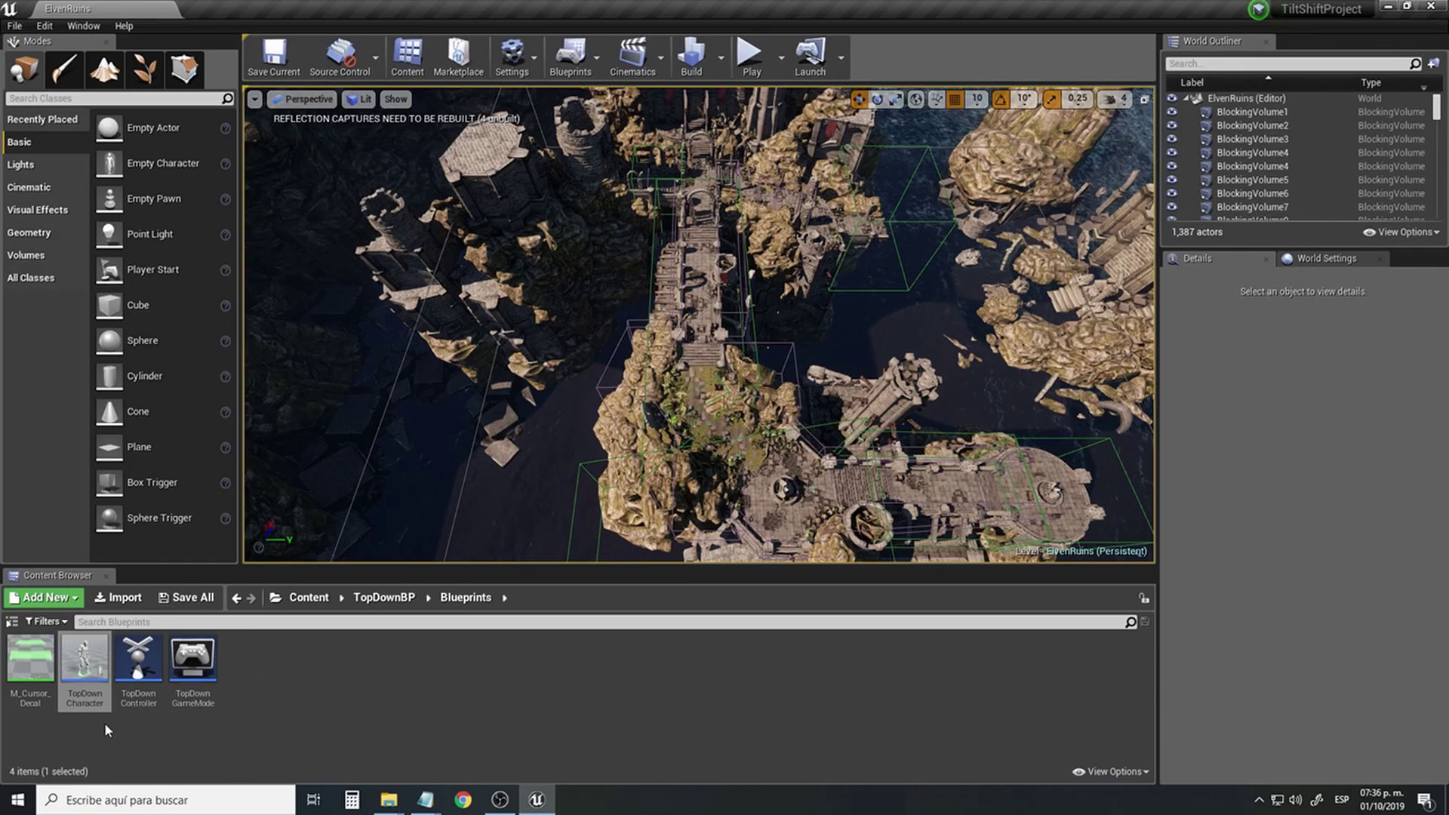
# Reopen the TopDownCharacter blueprint, rotate SpringArm1 in world space by 30° to a Y rotation of about -30°, and compile, save and close it.
pyautogui.doubleClick(95, 674)
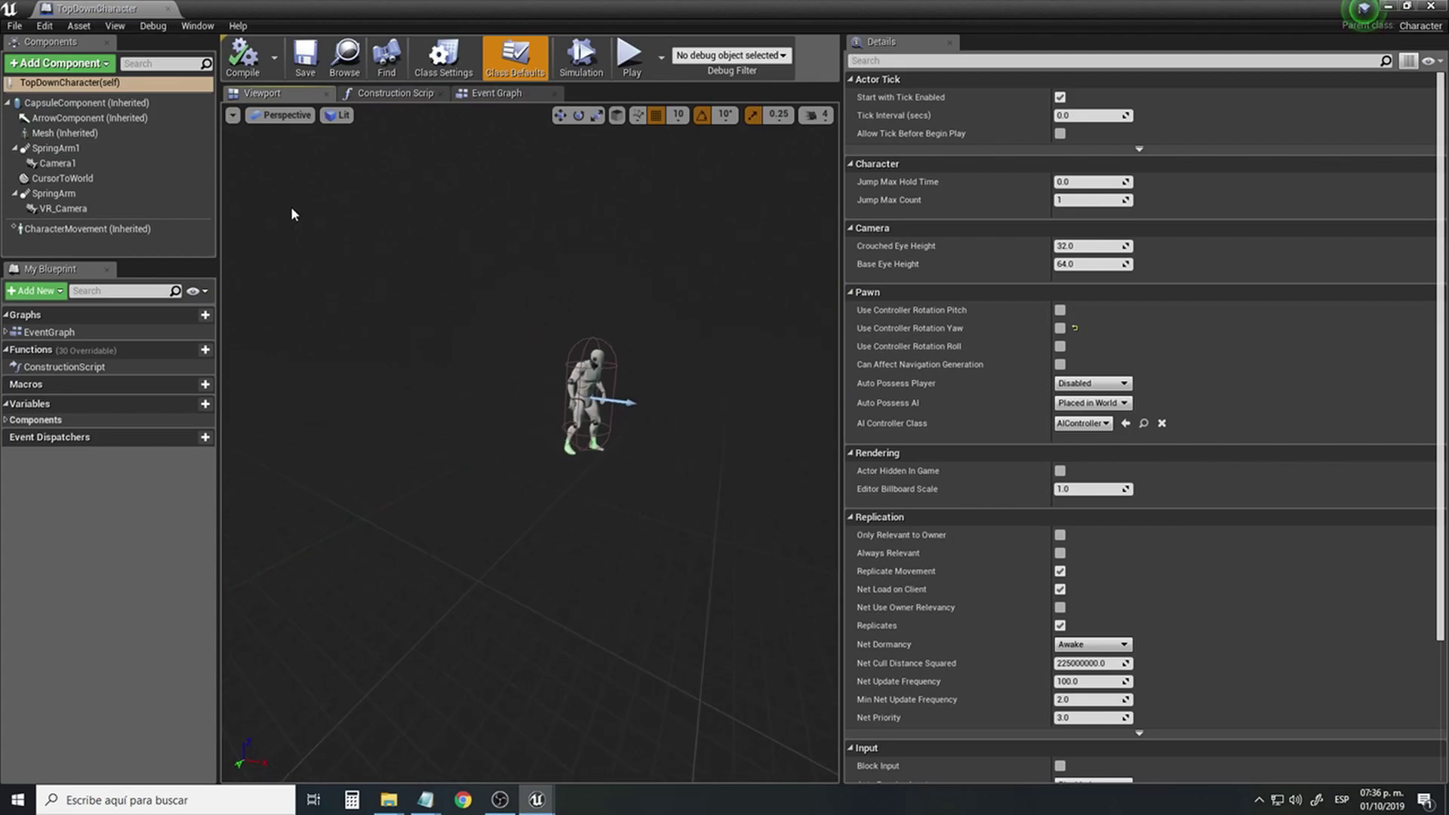
pyautogui.click(68, 149)
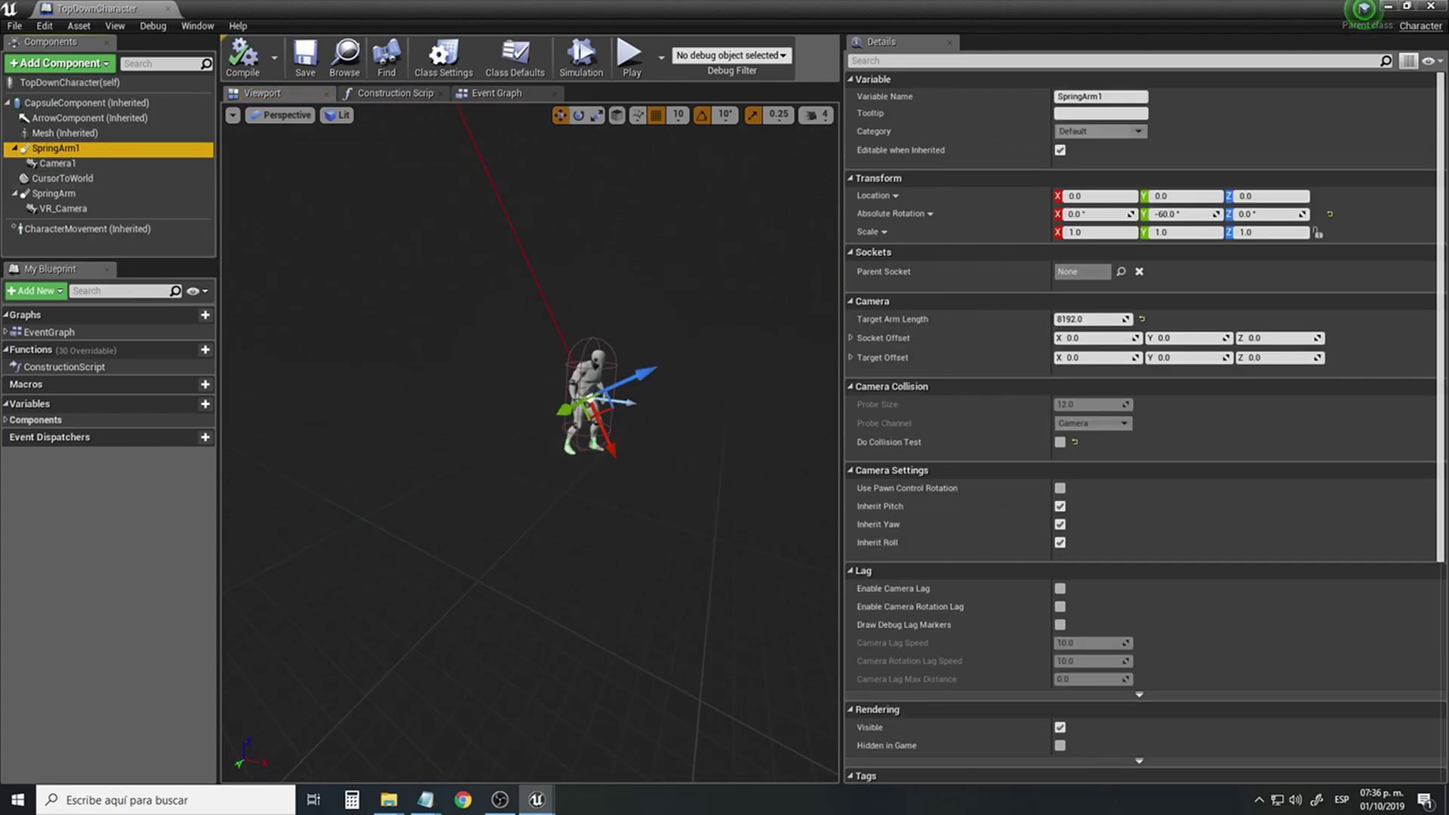
pyautogui.press('e')
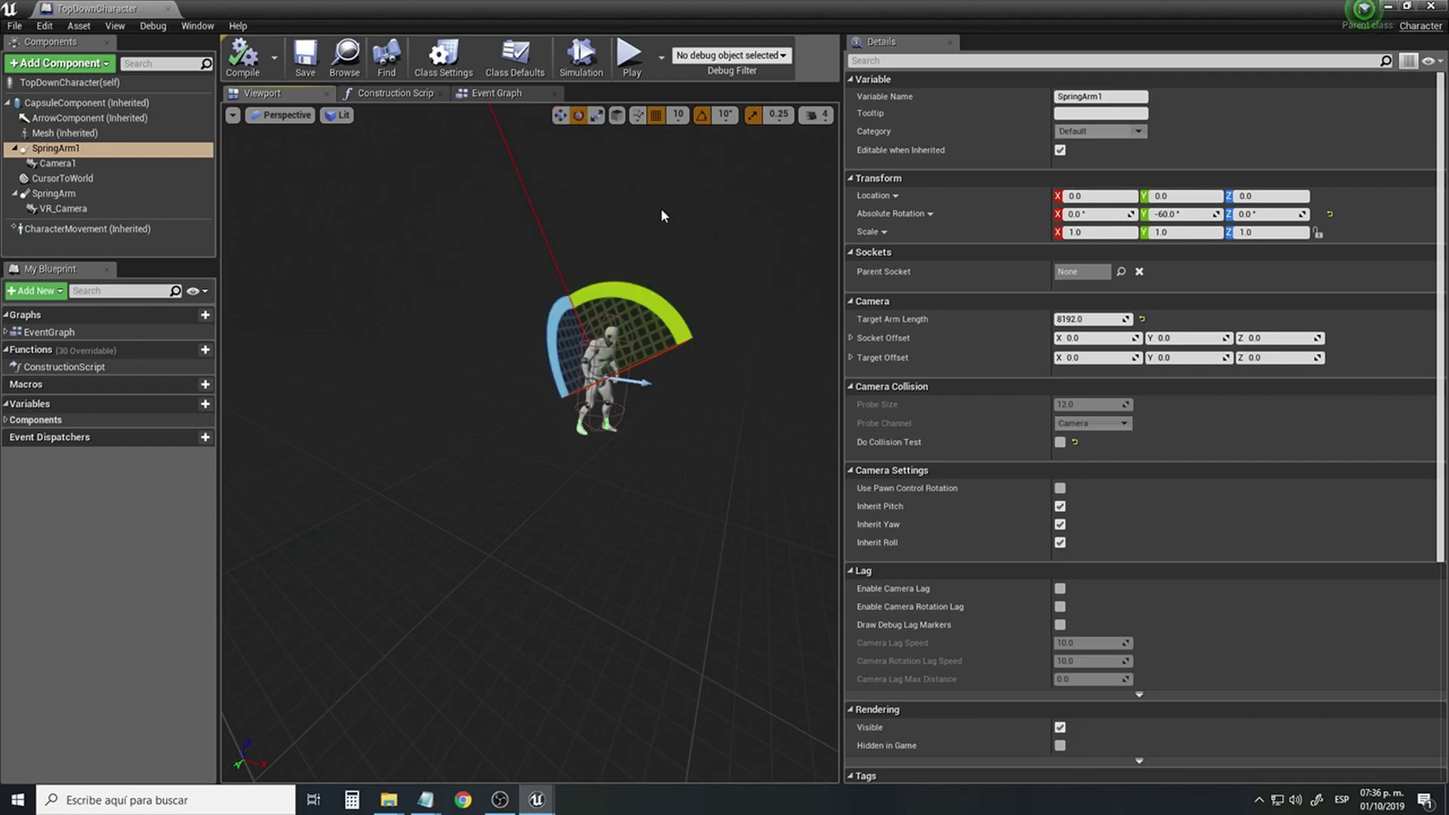
pyautogui.moveTo(661, 211); pyautogui.dragTo(654, 143, button='middle')
pyautogui.moveTo(697, 229)
pyautogui.mouseDown(button='right')
pyautogui.moveTo(697, 216)
pyautogui.moveTo(697, 229)
pyautogui.mouseUp(button='right')
pyautogui.press('s')
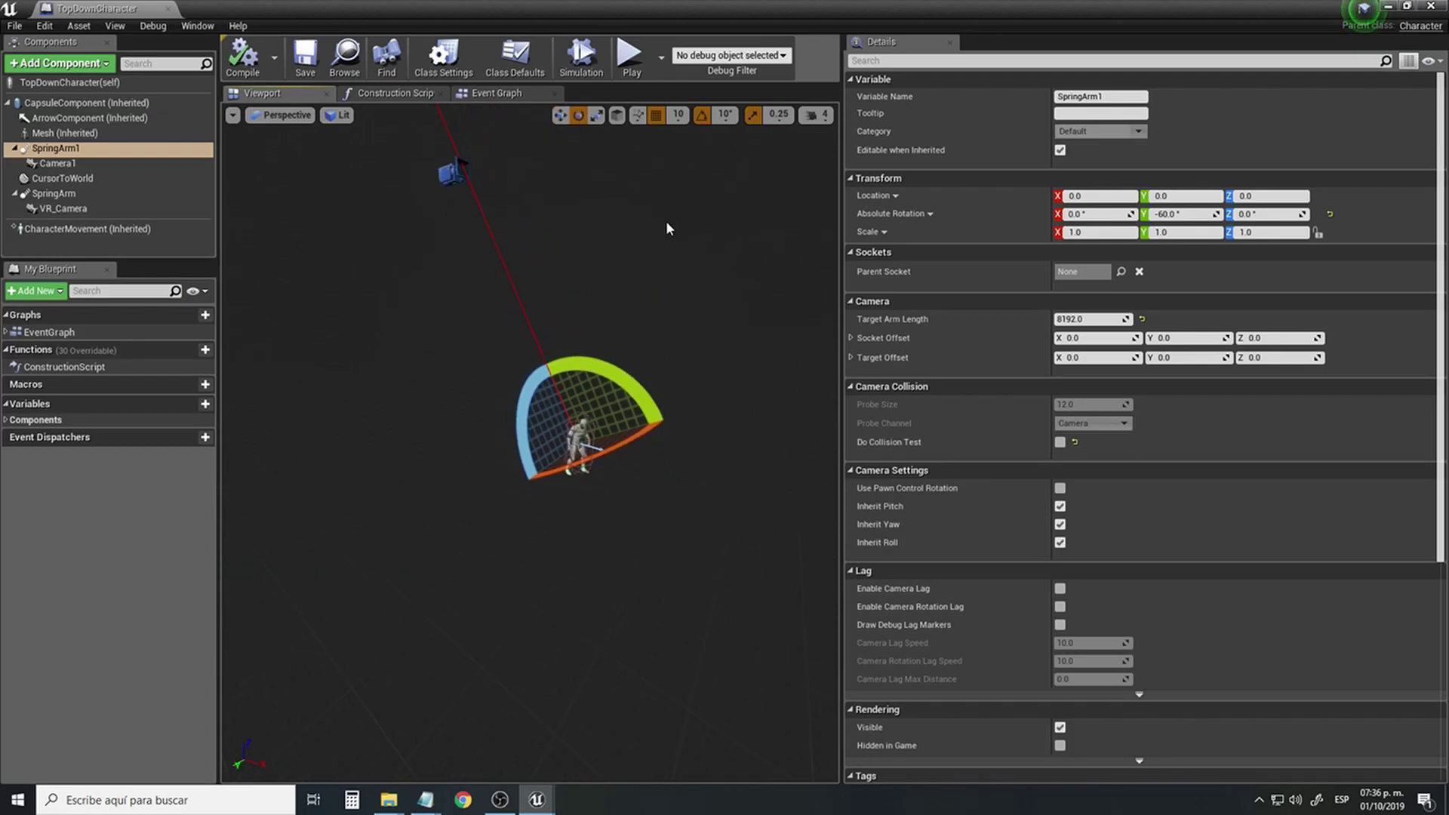
pyautogui.click(622, 122)
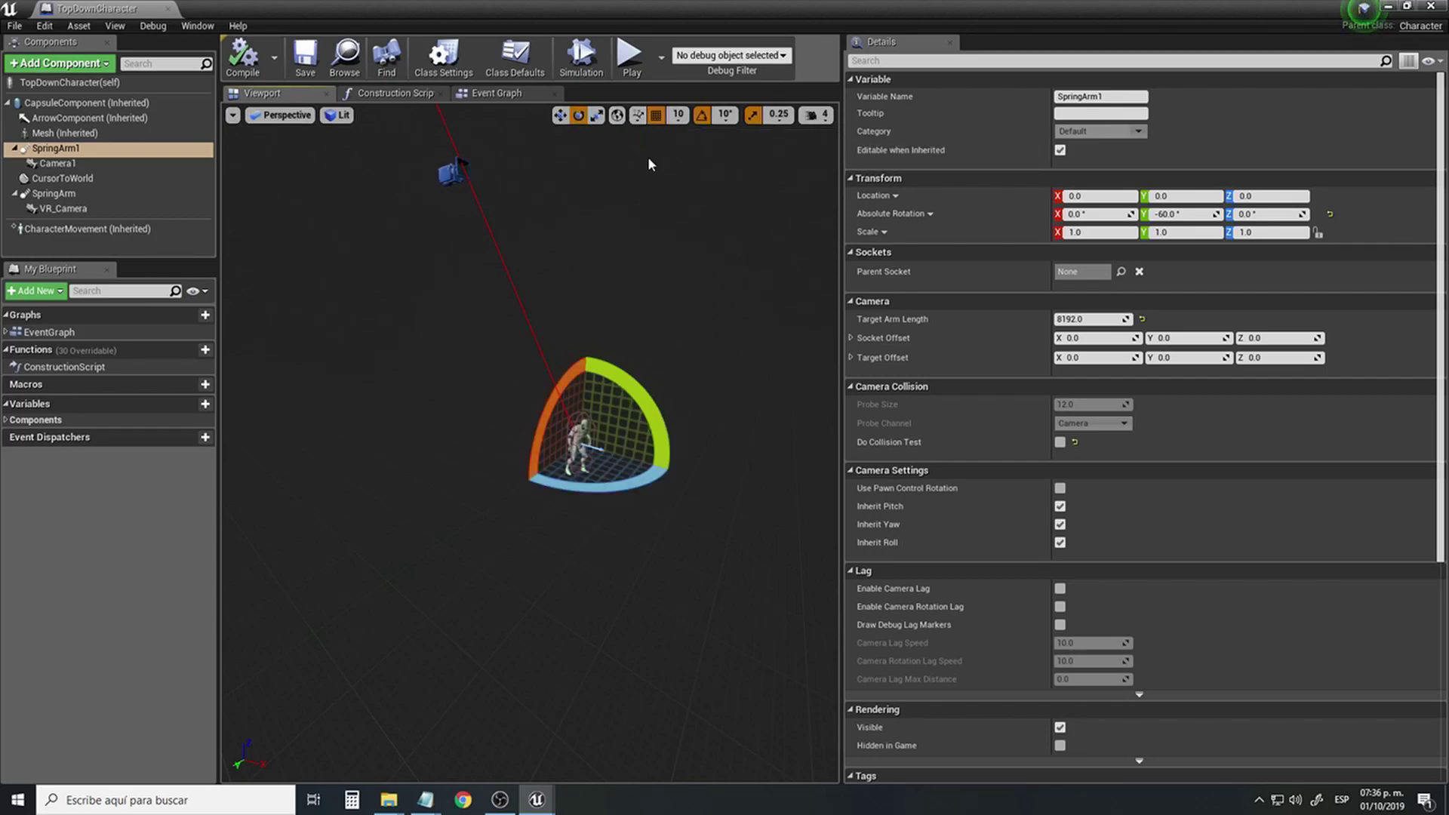
pyautogui.moveTo(649, 403); pyautogui.dragTo(651, 407)
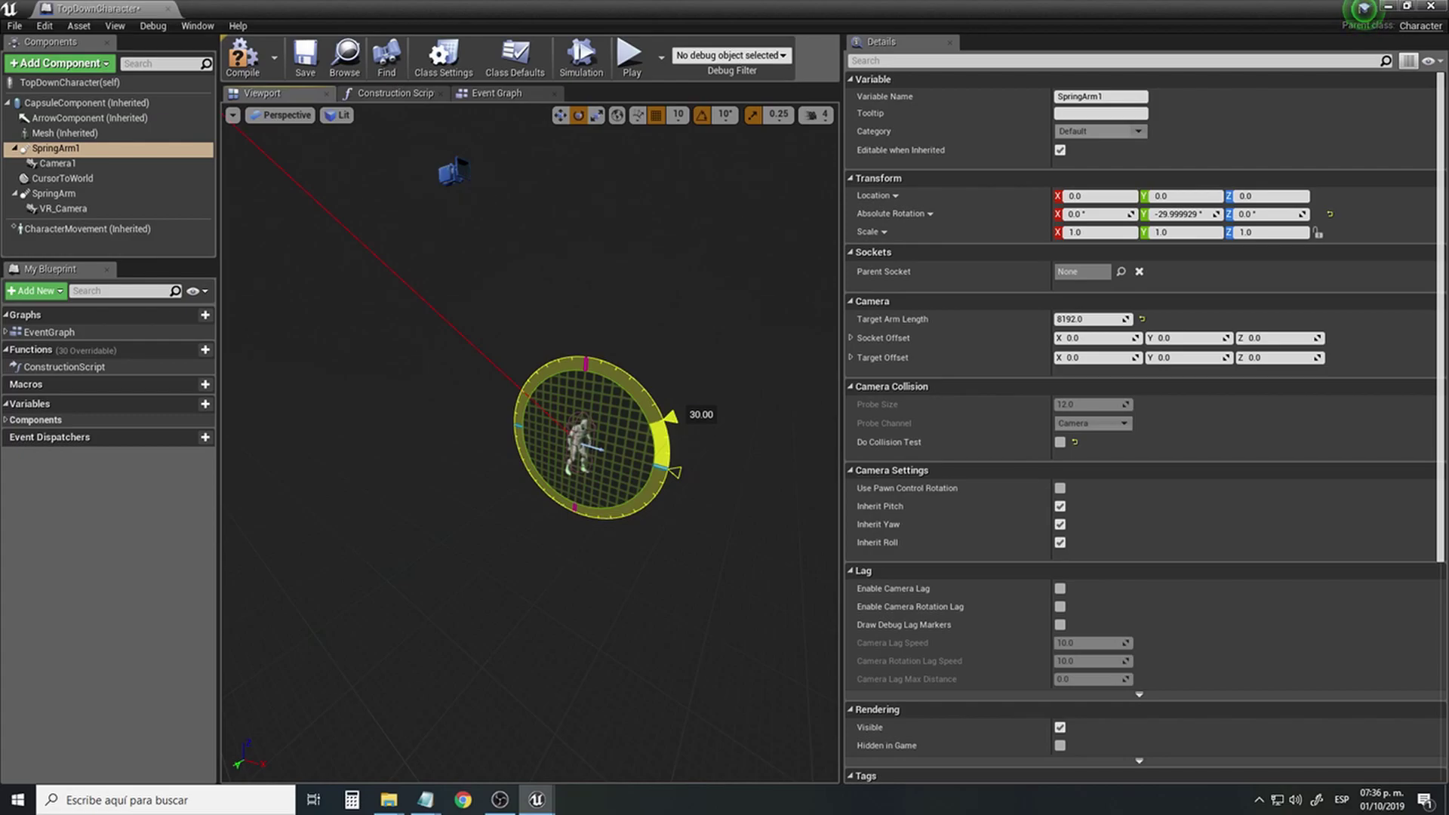
pyautogui.moveTo(649, 403); pyautogui.dragTo(650, 400)
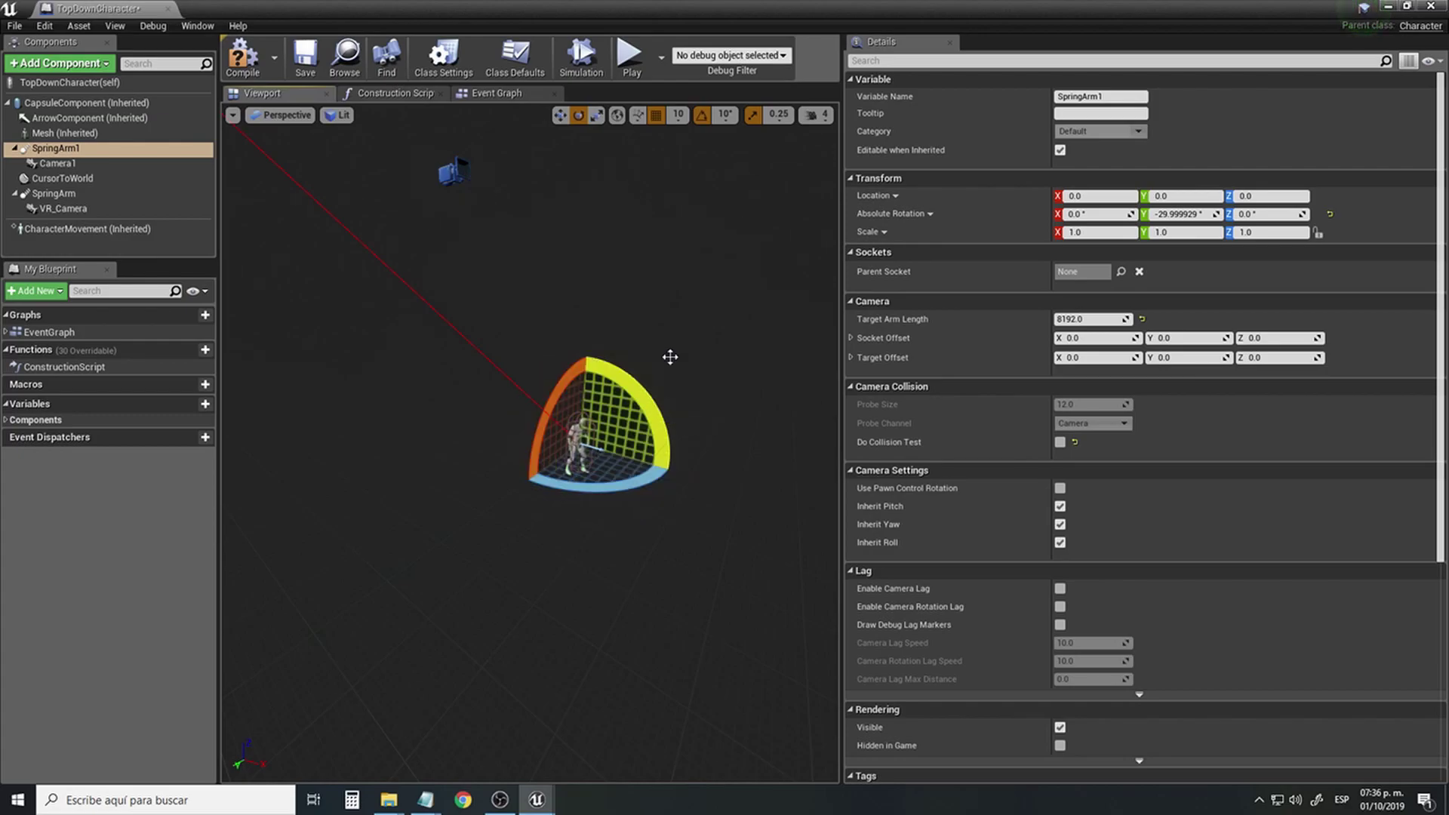
pyautogui.click(245, 59)
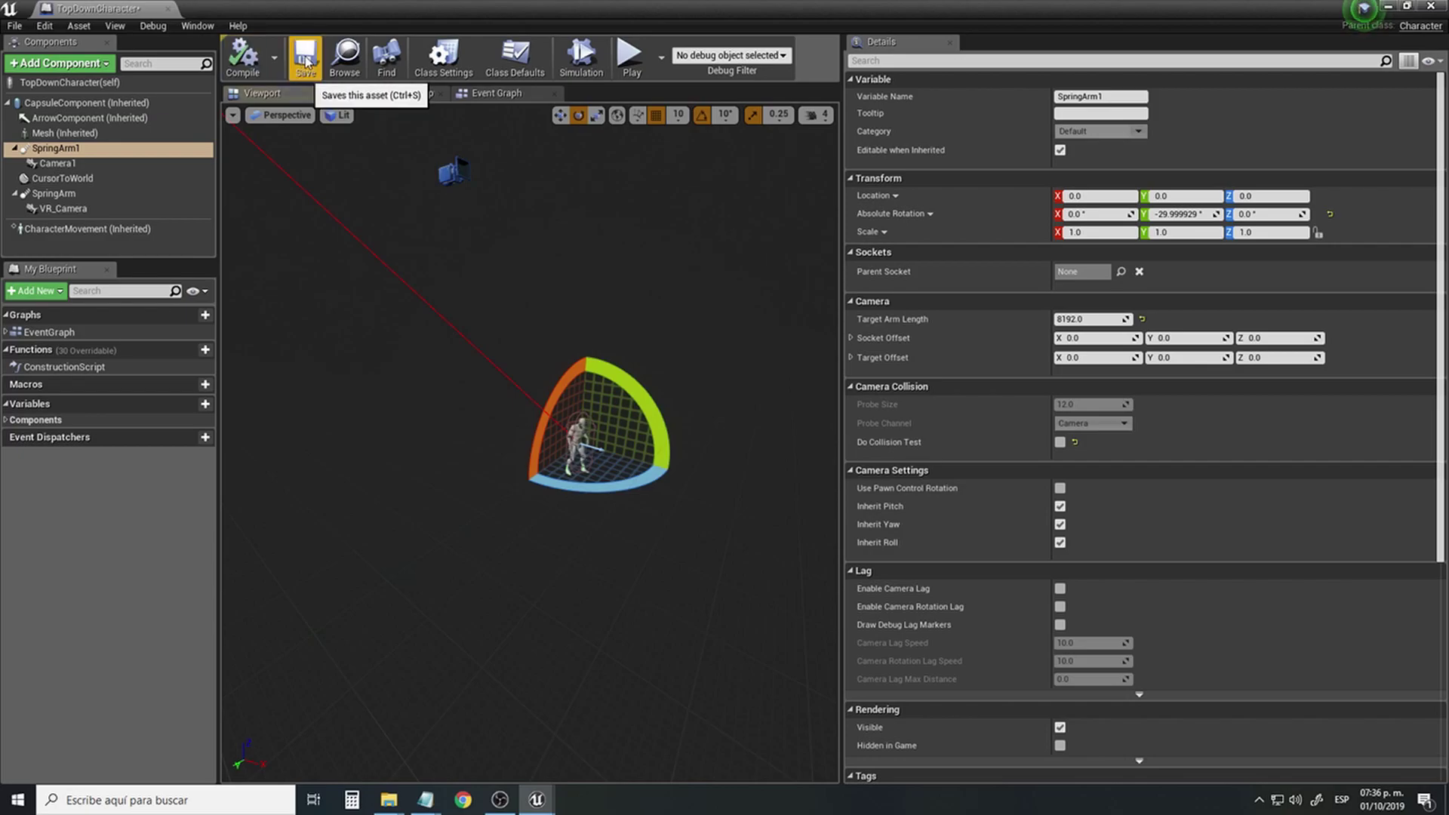
pyautogui.click(168, 9)
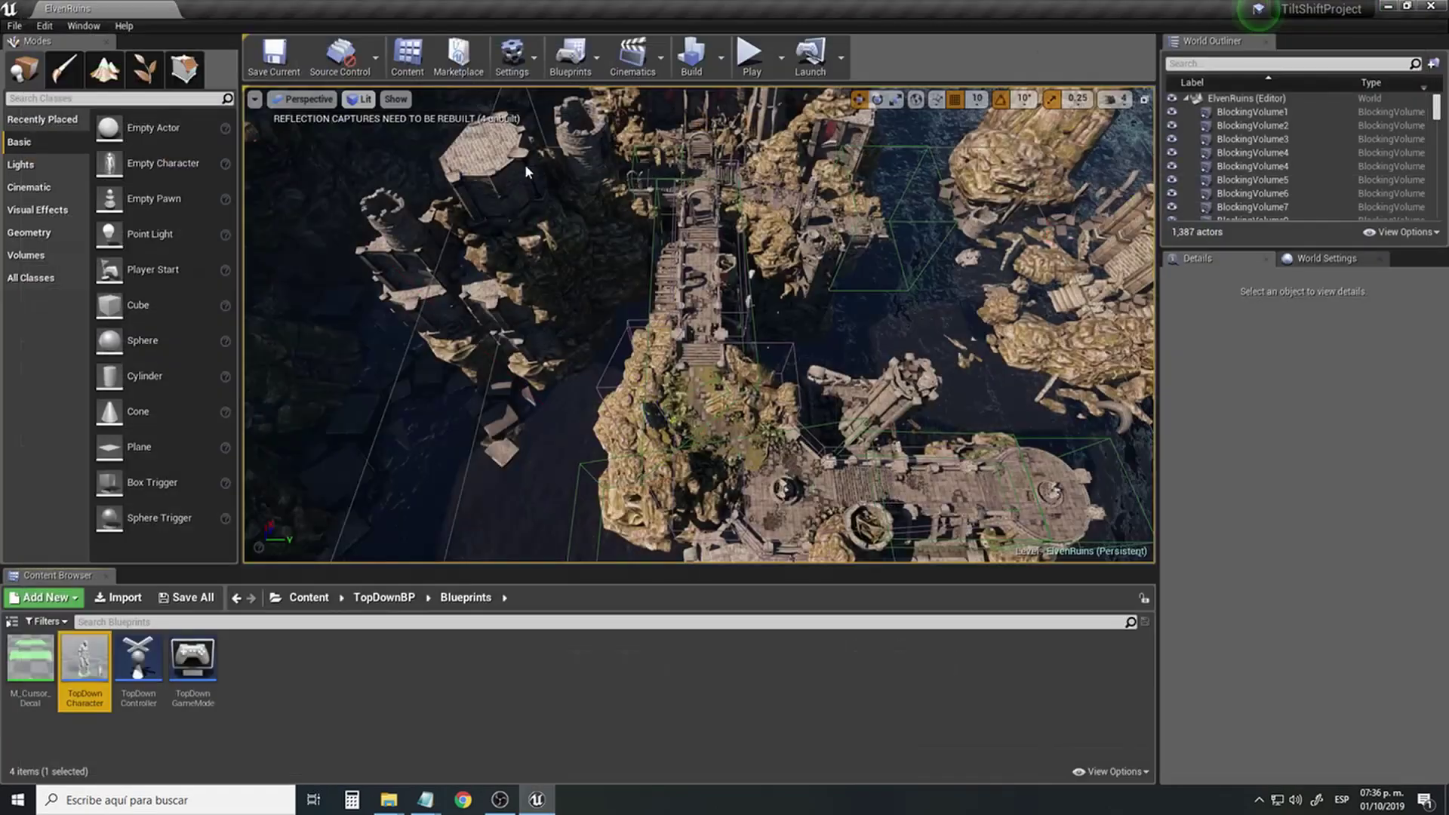
# Play-test the lowered camera angle by walking the character from the fountain terrace into the ruins, and stop the session.
pyautogui.click(751, 57)
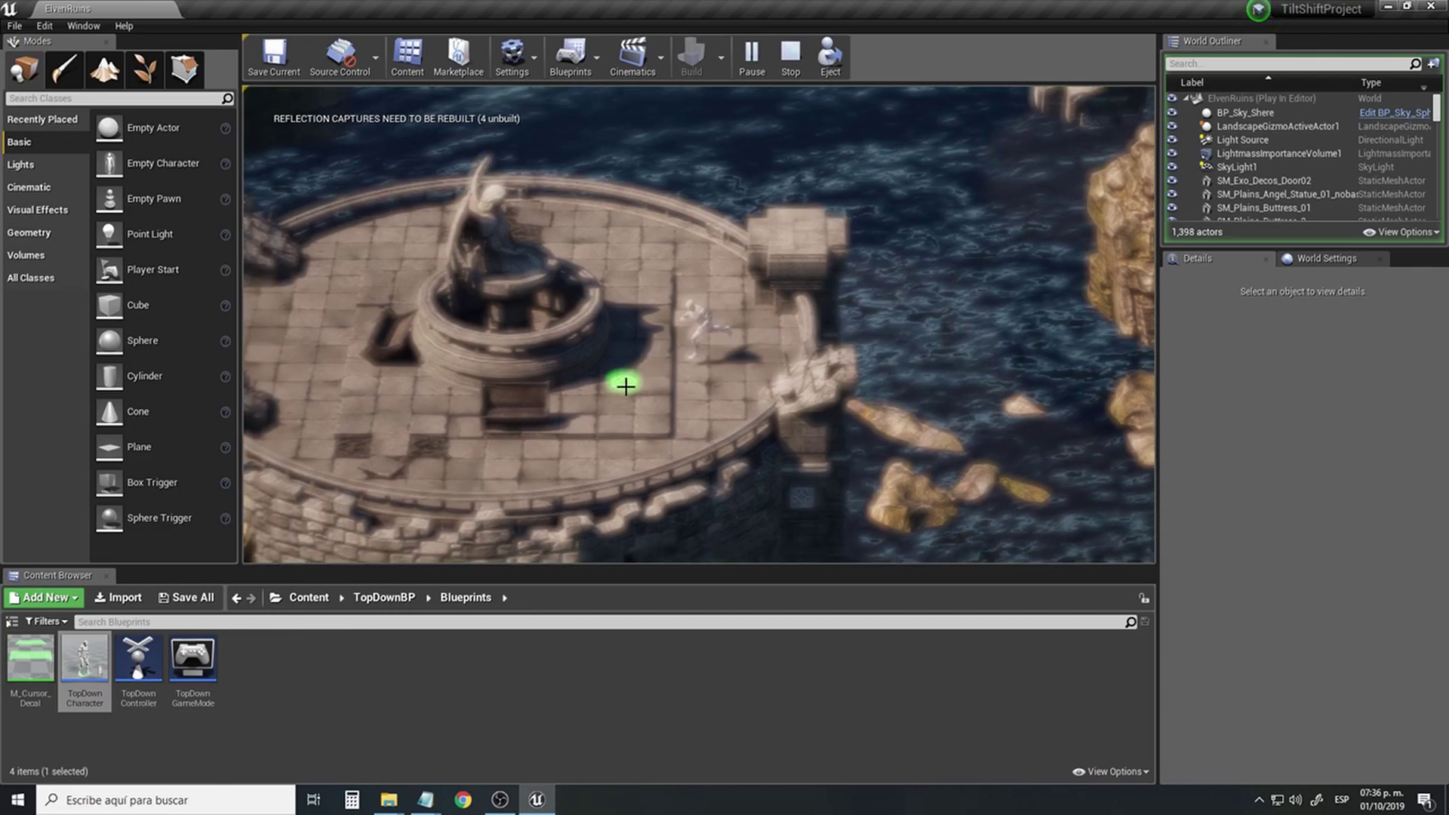
pyautogui.moveTo(623, 406)
pyautogui.mouseDown()
pyautogui.moveTo(595, 304)
pyautogui.moveTo(606, 292)
pyautogui.moveTo(585, 362)
pyautogui.moveTo(544, 330)
pyautogui.moveTo(566, 314)
pyautogui.moveTo(511, 335)
pyautogui.moveTo(551, 291)
pyautogui.moveTo(624, 275)
pyautogui.moveTo(605, 291)
pyautogui.moveTo(663, 246)
pyautogui.moveTo(713, 237)
pyautogui.moveTo(689, 243)
pyautogui.moveTo(748, 185)
pyautogui.mouseUp()
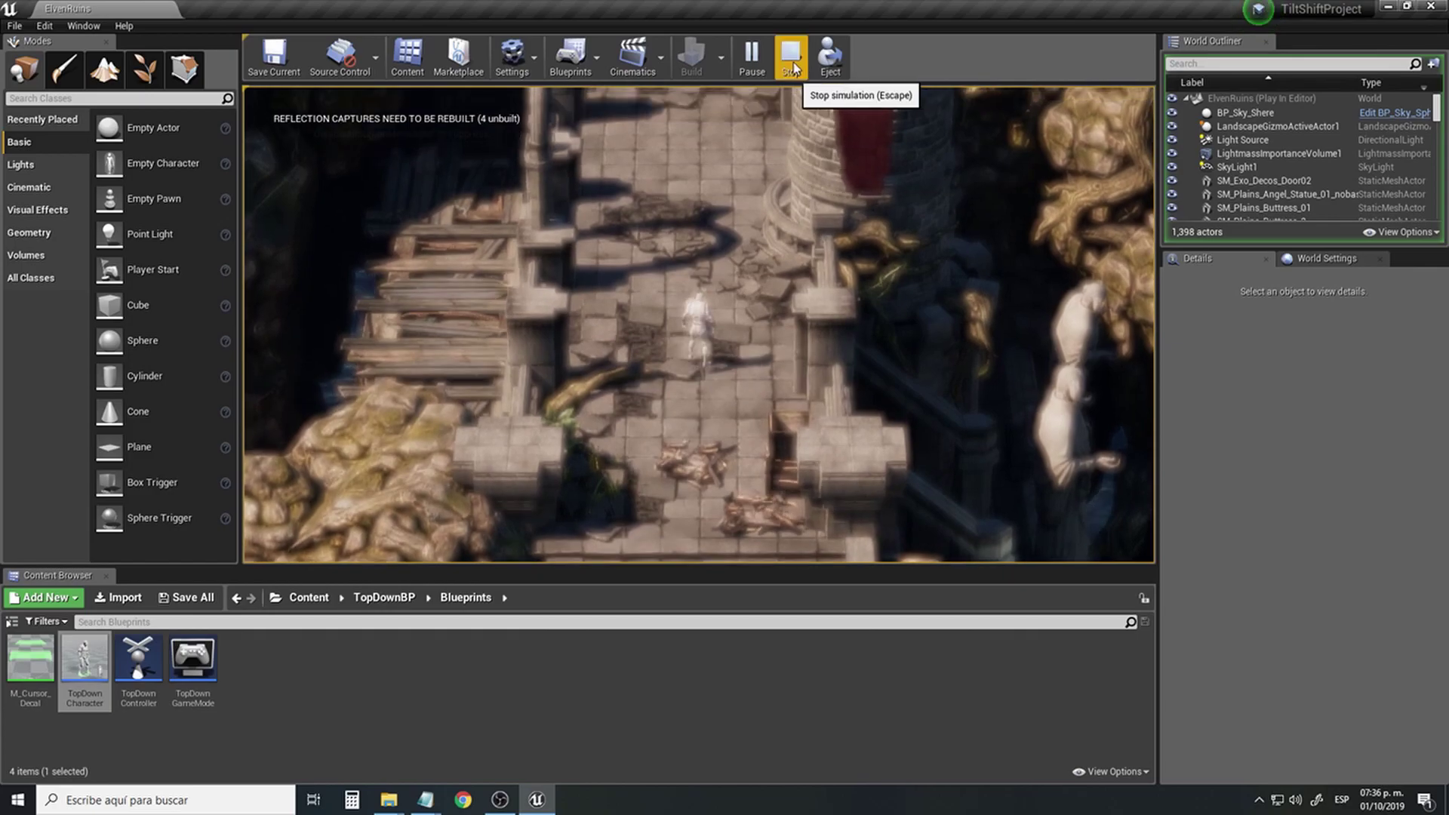
pyautogui.click(793, 66)
# Run the level again and walk the character around the fountain terrace and across the wooden planks, and stop the session.
pyautogui.moveTo(767, 272); pyautogui.dragTo(790, 317, button='right')
pyautogui.press('w')
pyautogui.press('d')
pyautogui.click(750, 59)
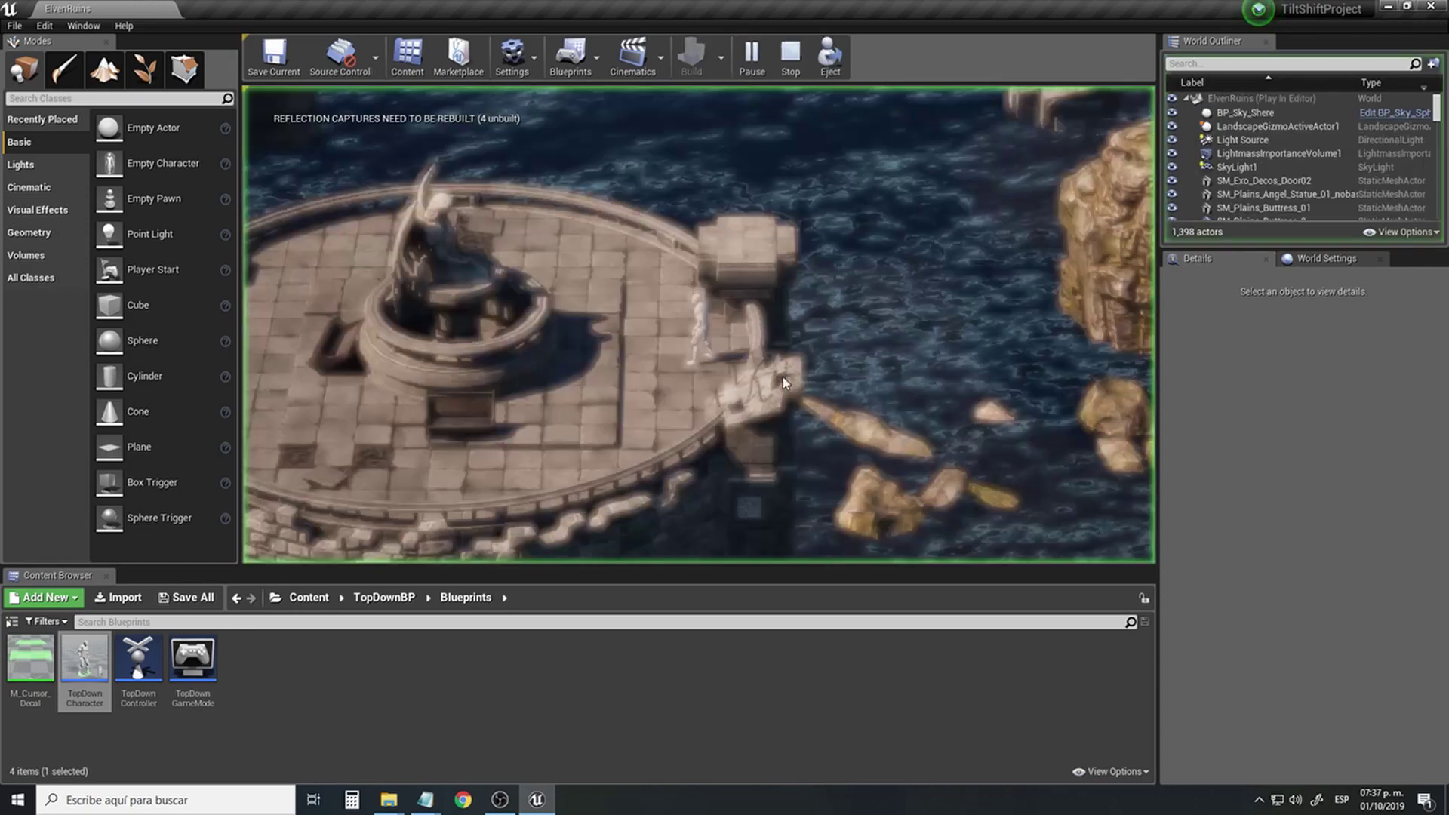
pyautogui.click(602, 385)
pyautogui.click(603, 290)
pyautogui.click(600, 285)
pyautogui.moveTo(596, 324)
pyautogui.mouseDown()
pyautogui.moveTo(614, 352)
pyautogui.moveTo(580, 360)
pyautogui.moveTo(598, 346)
pyautogui.moveTo(503, 247)
pyautogui.moveTo(333, 294)
pyautogui.moveTo(458, 312)
pyautogui.moveTo(477, 333)
pyautogui.moveTo(511, 311)
pyautogui.moveTo(479, 314)
pyautogui.moveTo(566, 297)
pyautogui.moveTo(582, 265)
pyautogui.moveTo(626, 281)
pyautogui.moveTo(674, 234)
pyautogui.mouseUp()
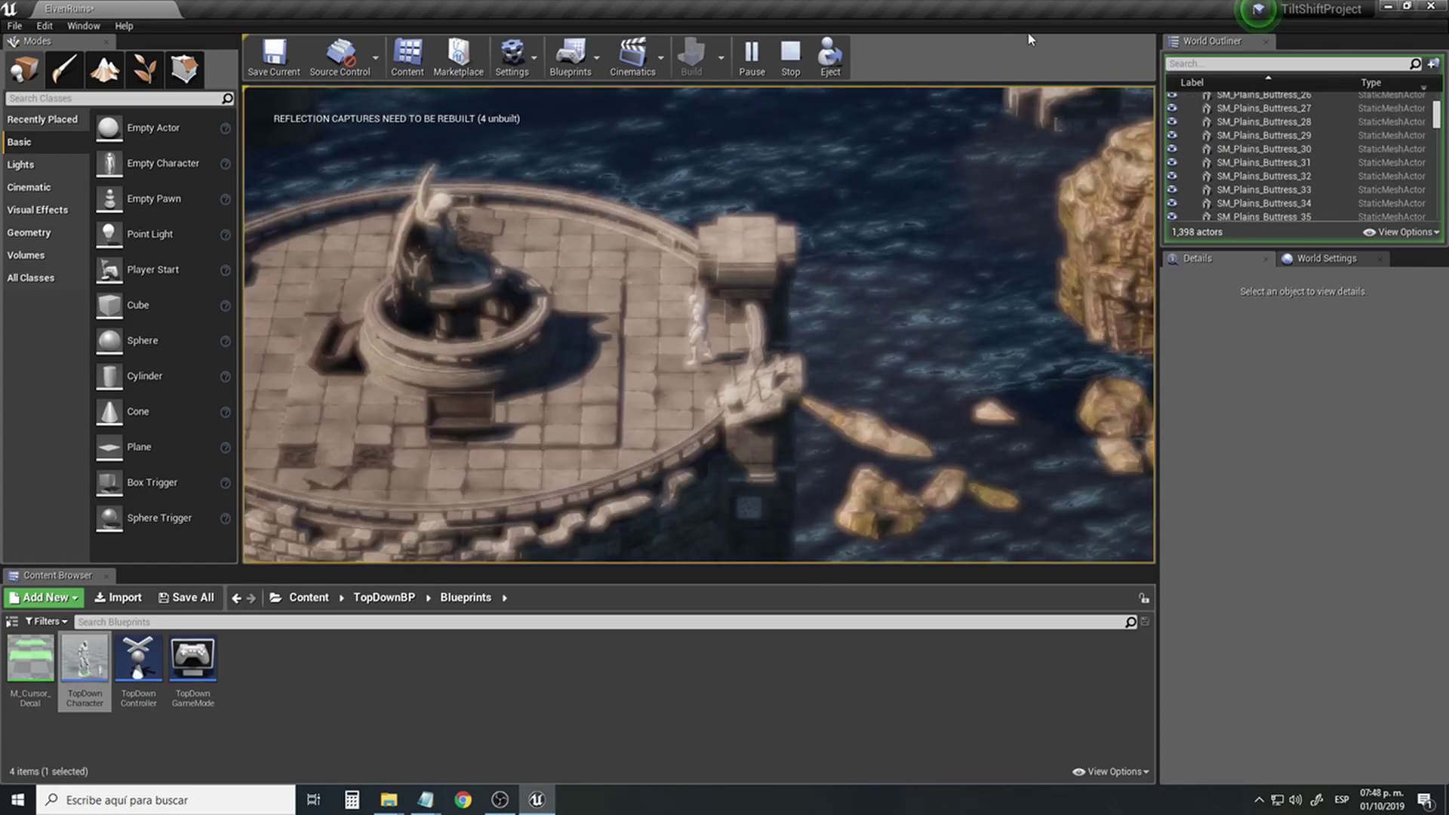
pyautogui.click(618, 412)
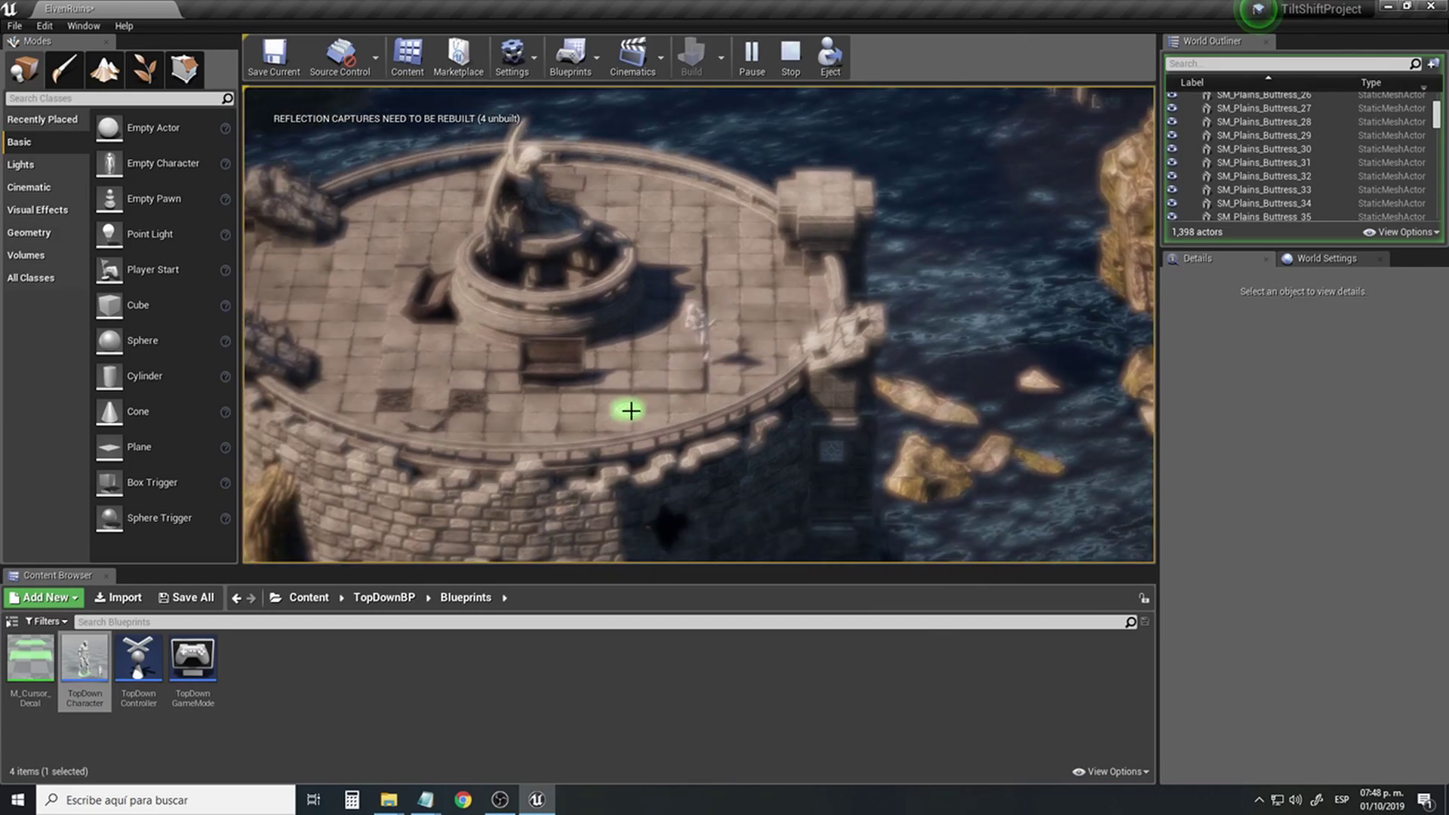
pyautogui.moveTo(602, 293)
pyautogui.mouseDown()
pyautogui.moveTo(637, 314)
pyautogui.moveTo(534, 347)
pyautogui.moveTo(522, 366)
pyautogui.moveTo(556, 350)
pyautogui.moveTo(534, 338)
pyautogui.moveTo(582, 314)
pyautogui.mouseUp()
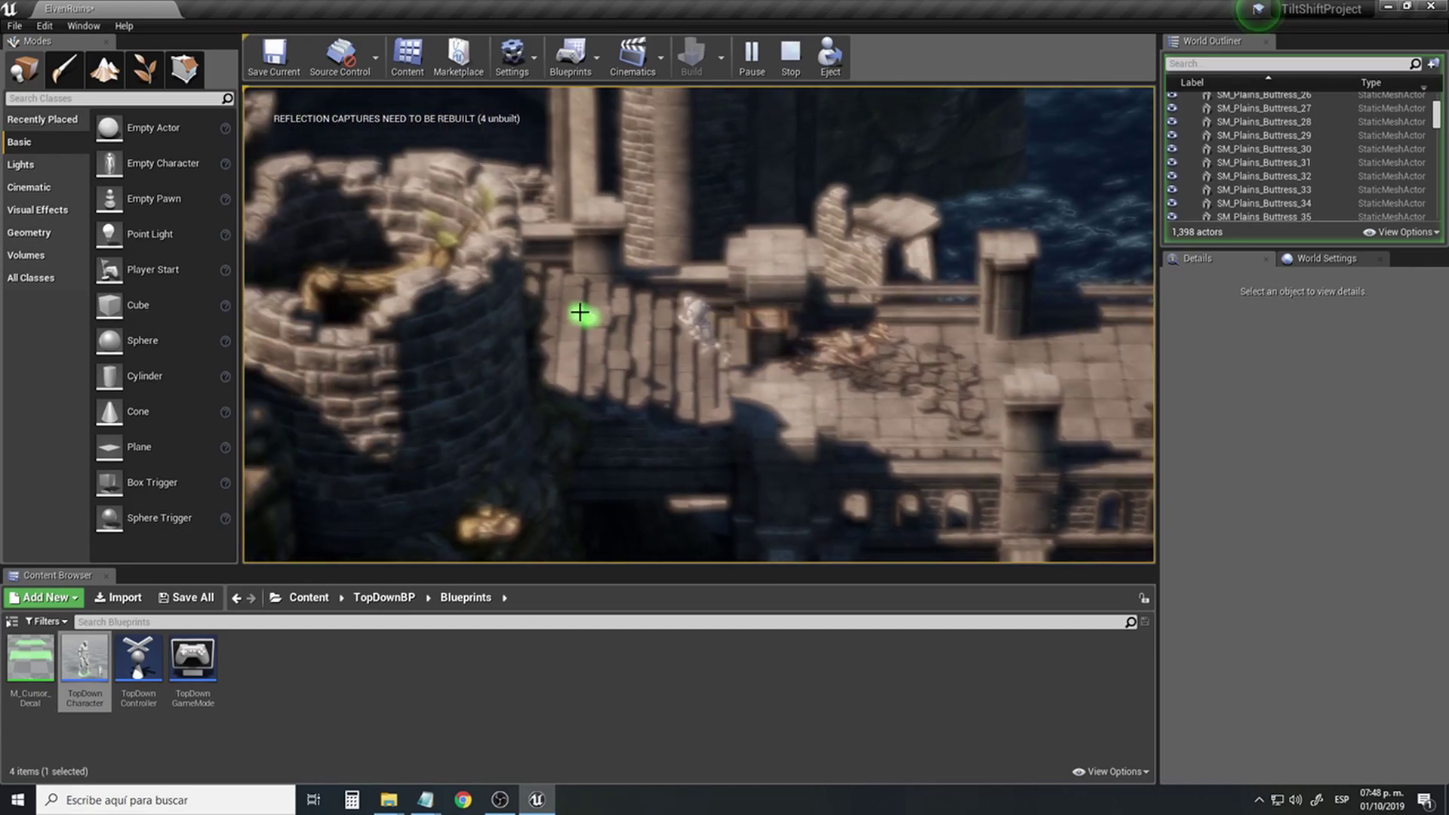
pyautogui.click(793, 60)
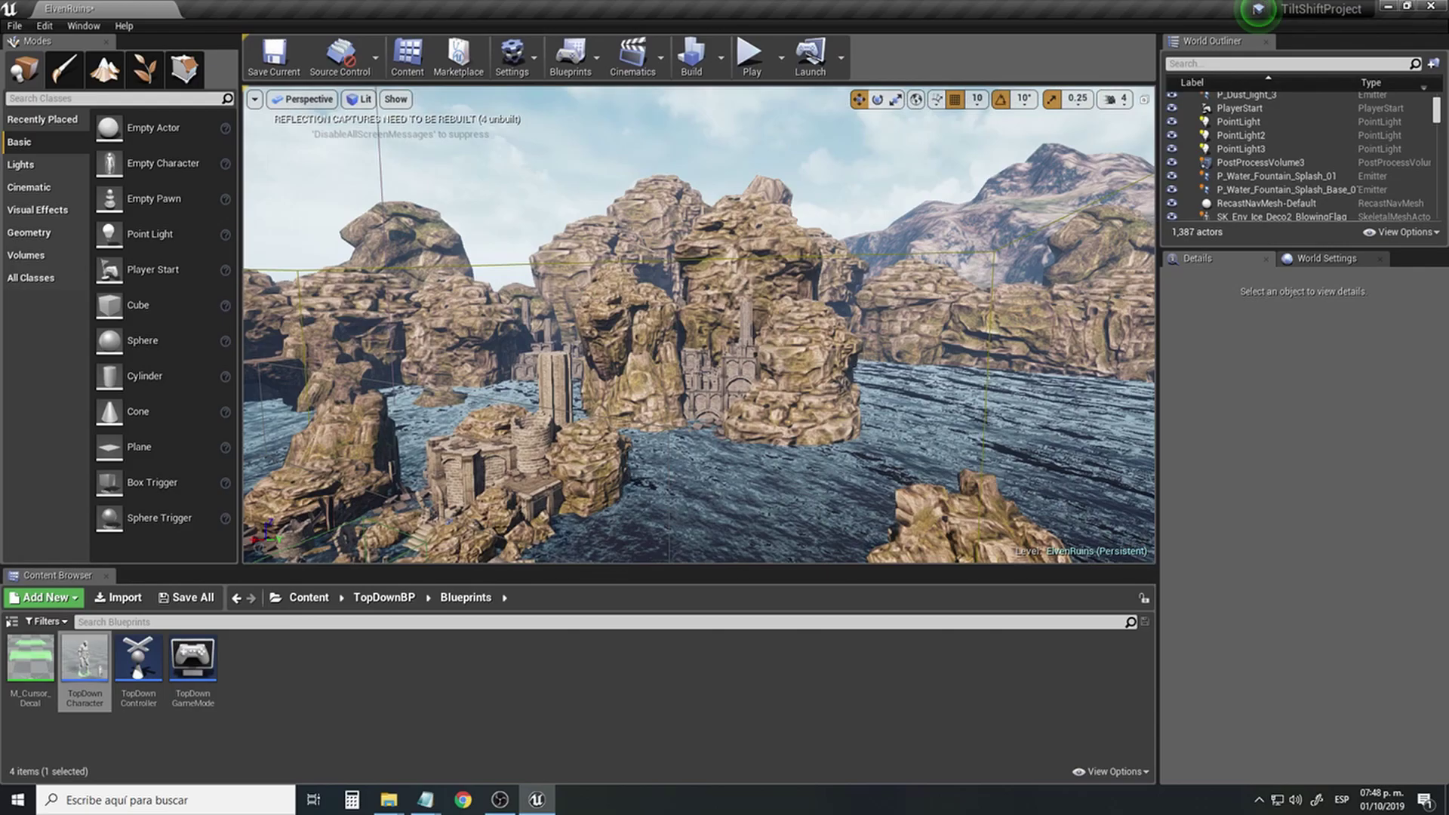
# Duplicate PostProcessVolume3 along the Y axis to a Y location of 34468, and reselect the original volume.
pyautogui.moveTo(699, 324); pyautogui.dragTo(619, 347, button='right')
pyautogui.moveTo(831, 207); pyautogui.dragTo(649, 215, button='right')
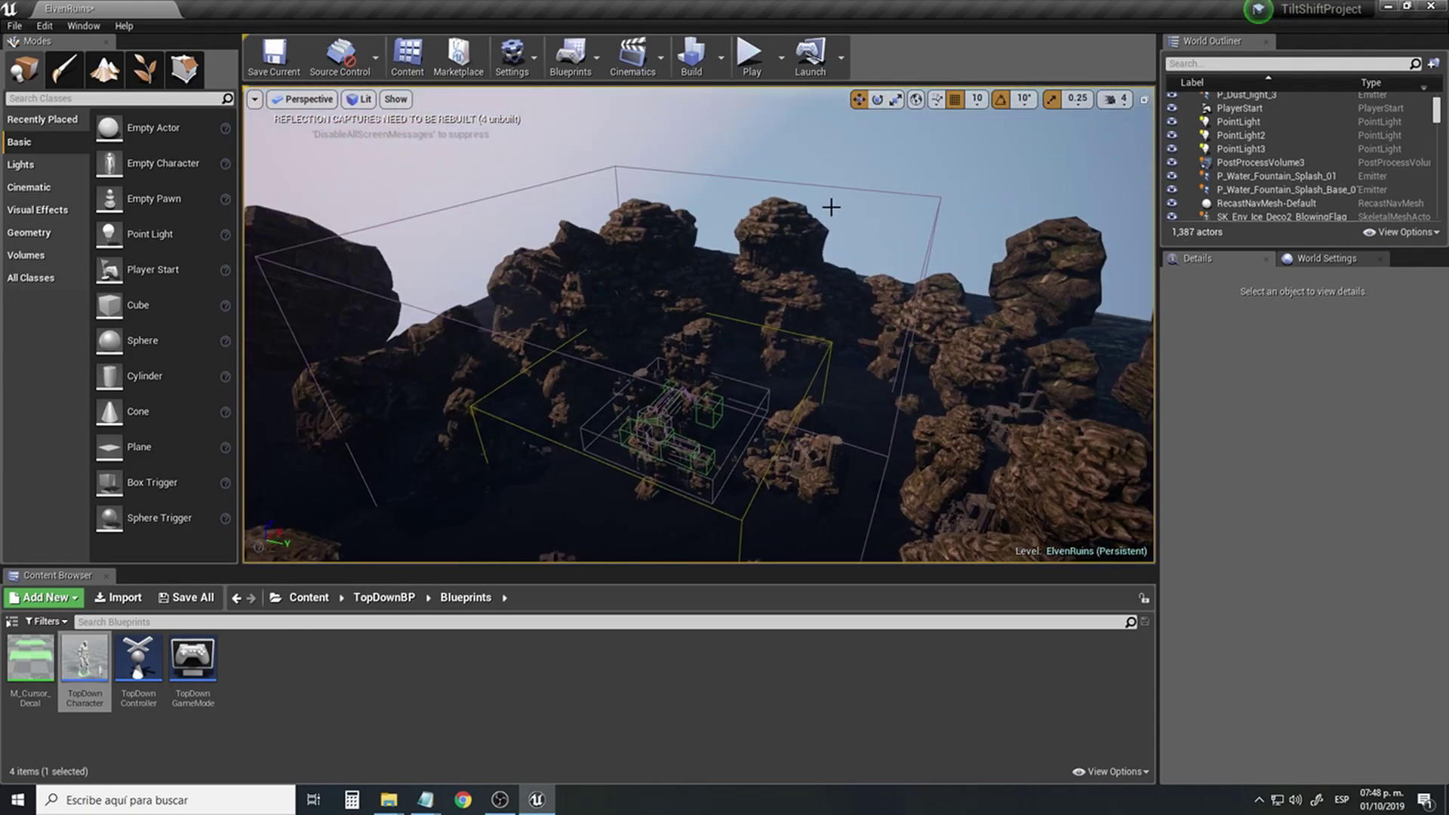
pyautogui.click(918, 196)
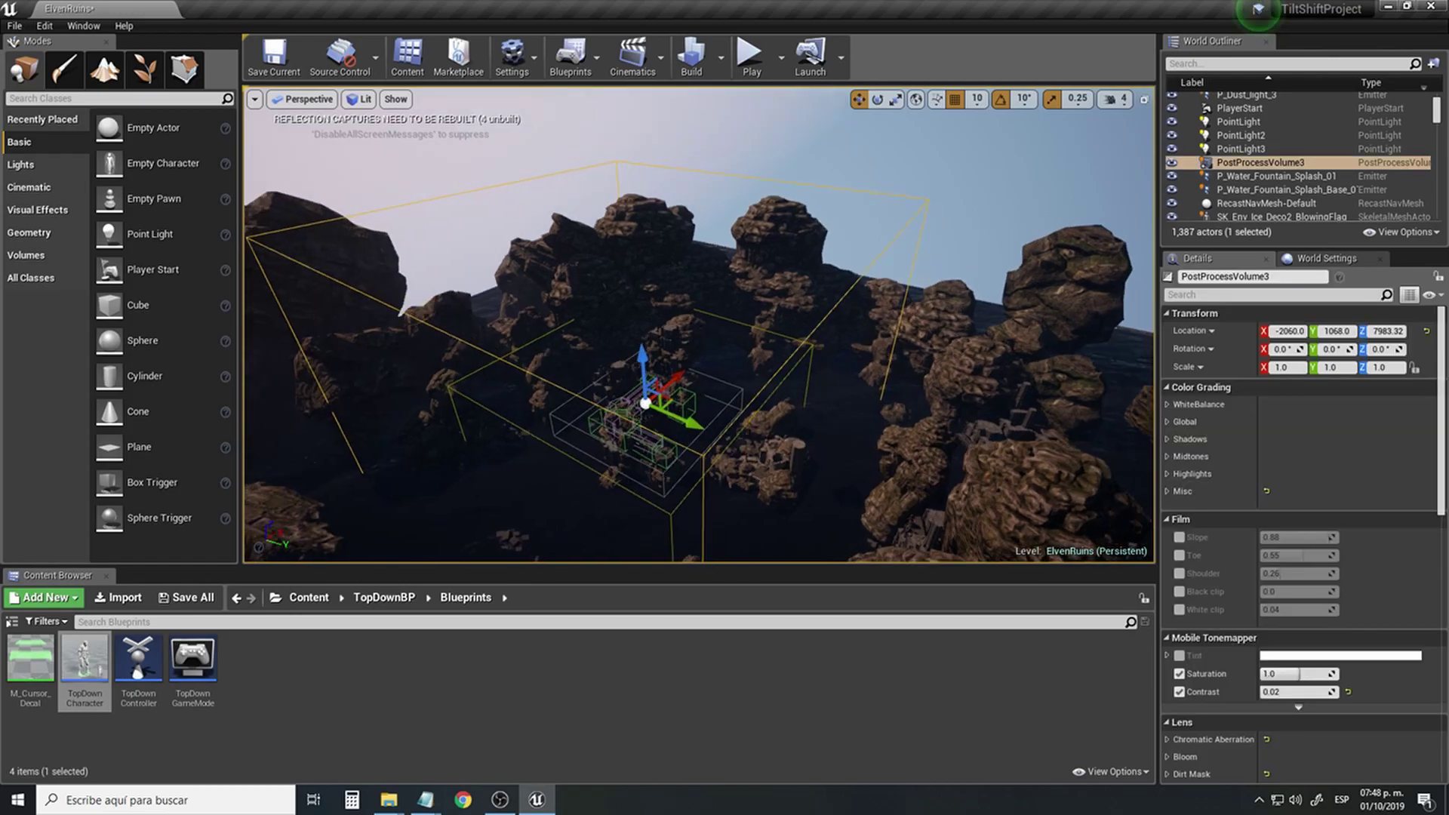
pyautogui.moveTo(830, 286); pyautogui.dragTo(1010, 181, button='right')
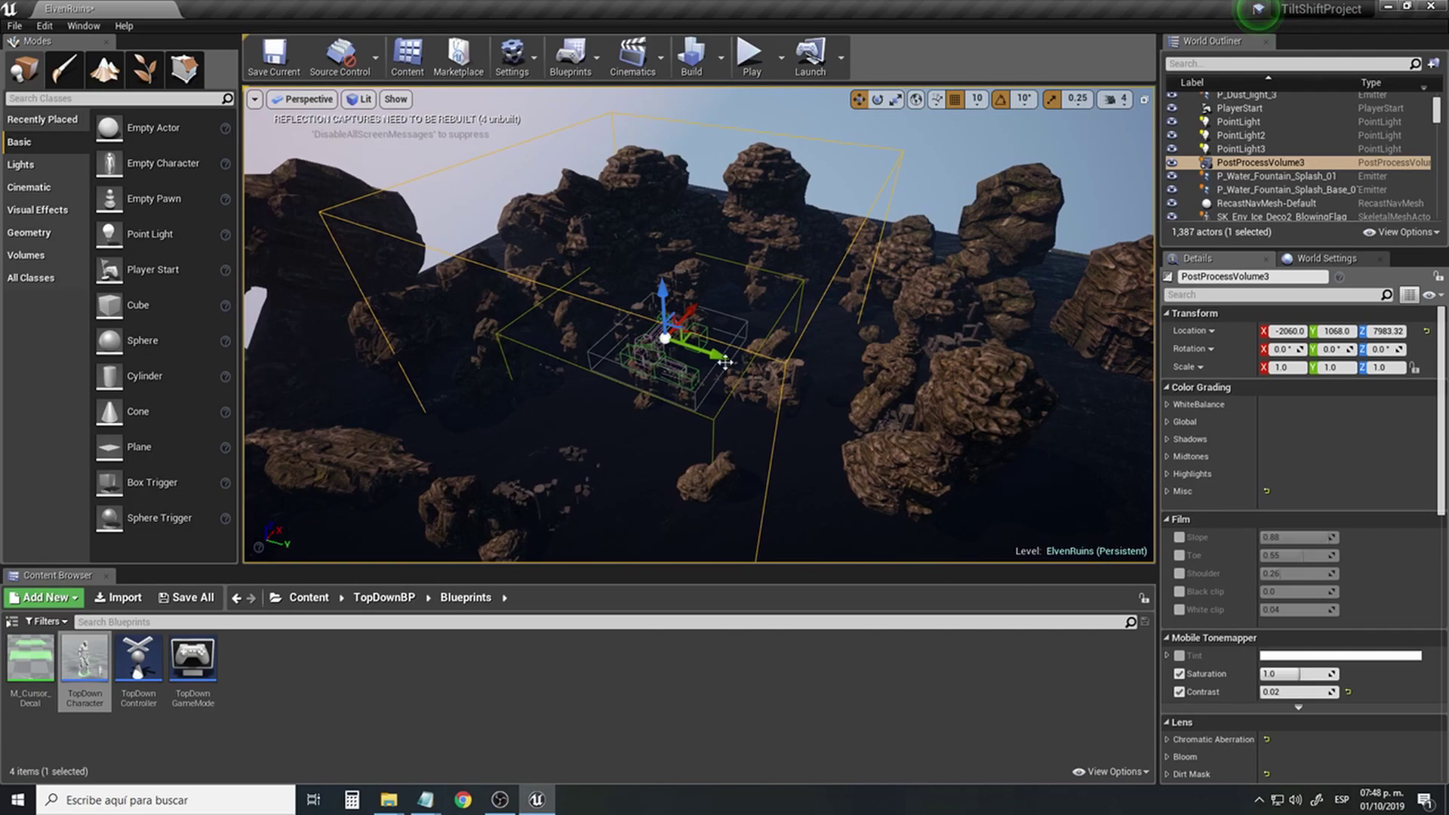
pyautogui.keyDown('alt'); pyautogui.moveTo(713, 352); pyautogui.dragTo(897, 398); pyautogui.keyUp('alt')
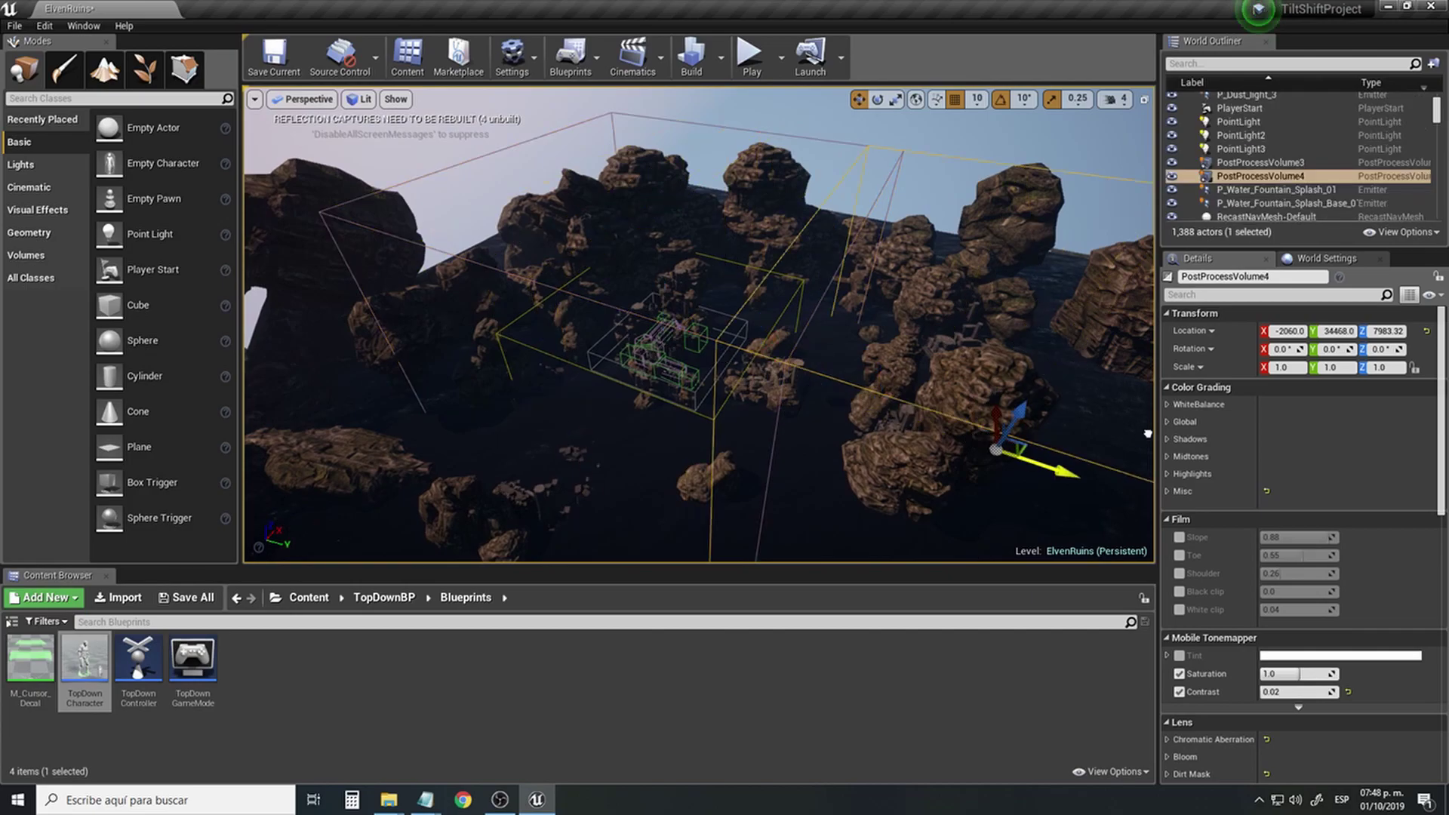
pyautogui.moveTo(991, 371); pyautogui.dragTo(1028, 406, button='right')
pyautogui.click(728, 143)
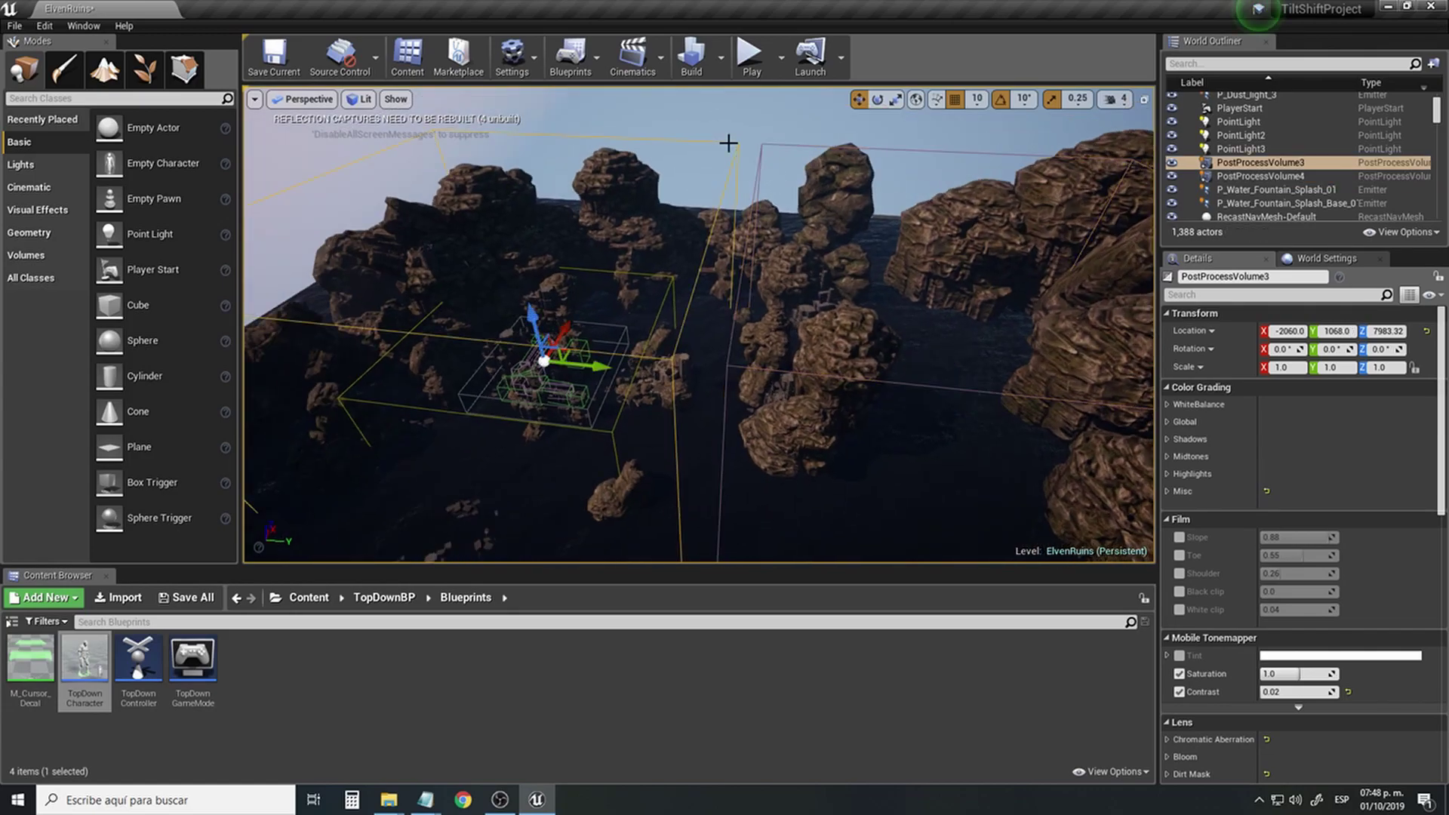
# Play-test the level with the character on the fountain terrace, and stop the session.
pyautogui.moveTo(898, 287); pyautogui.dragTo(736, 326, button='right')
pyautogui.press('w')
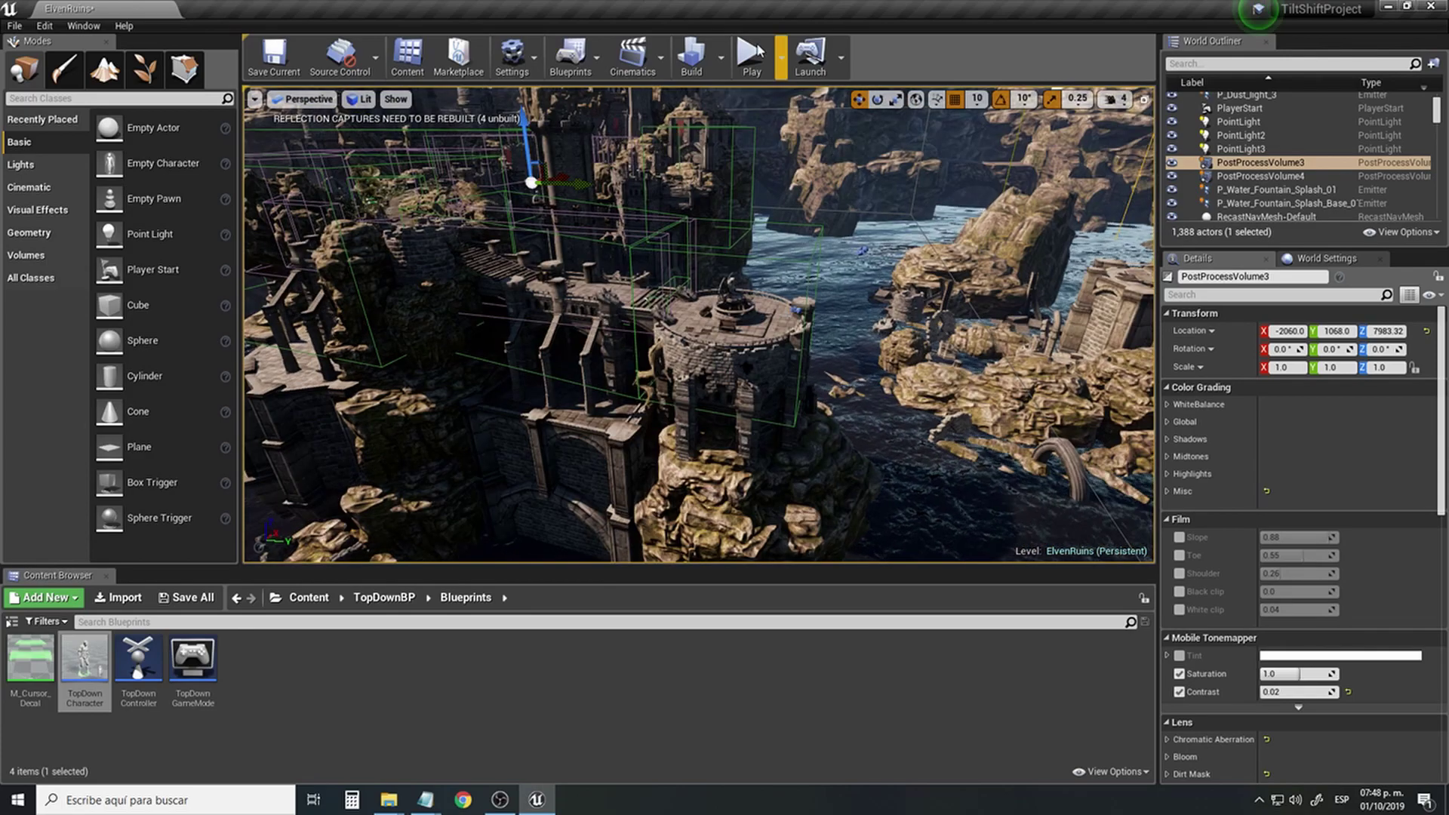
pyautogui.hotkey('alt', 'p')
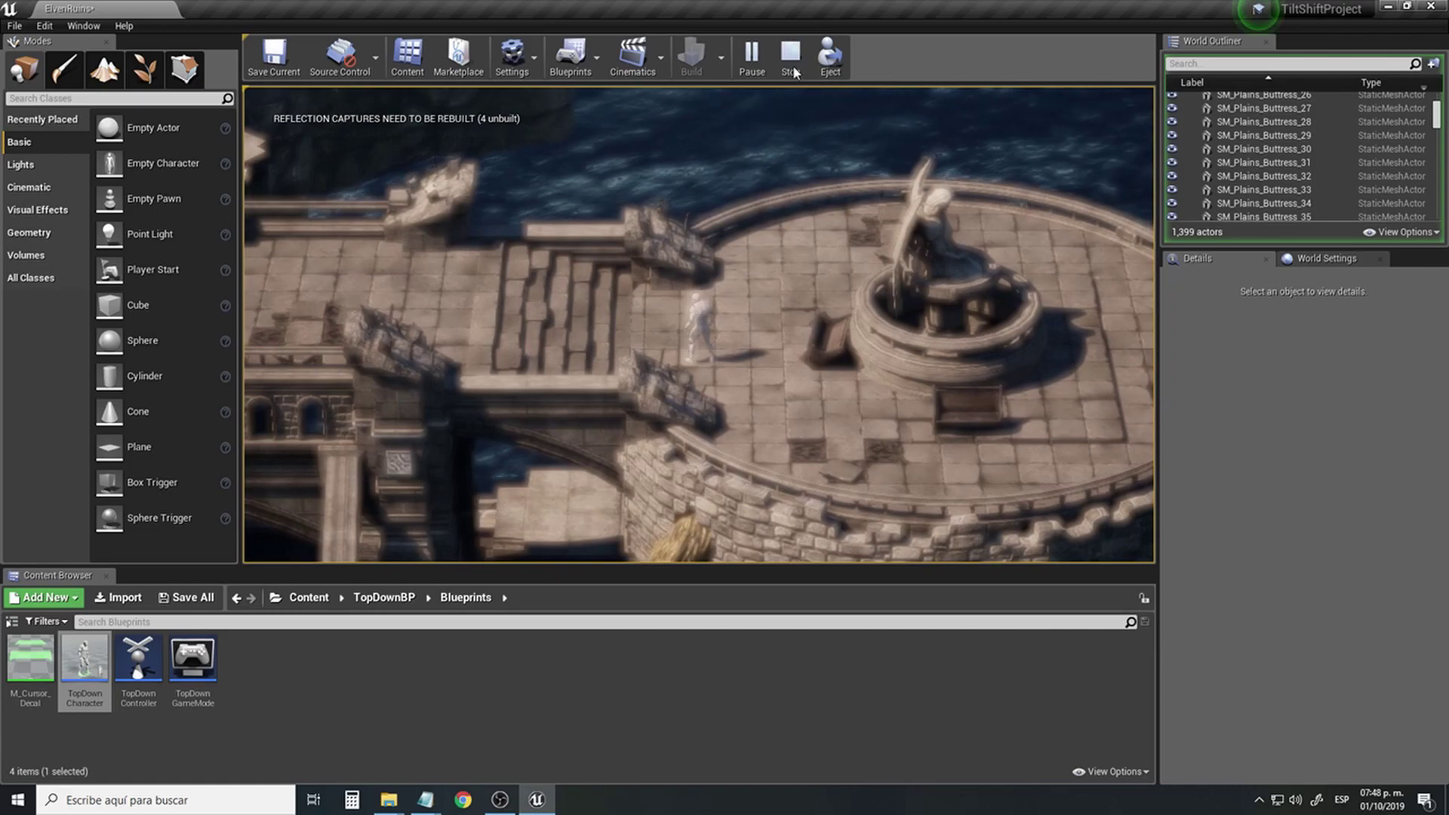
pyautogui.click(791, 62)
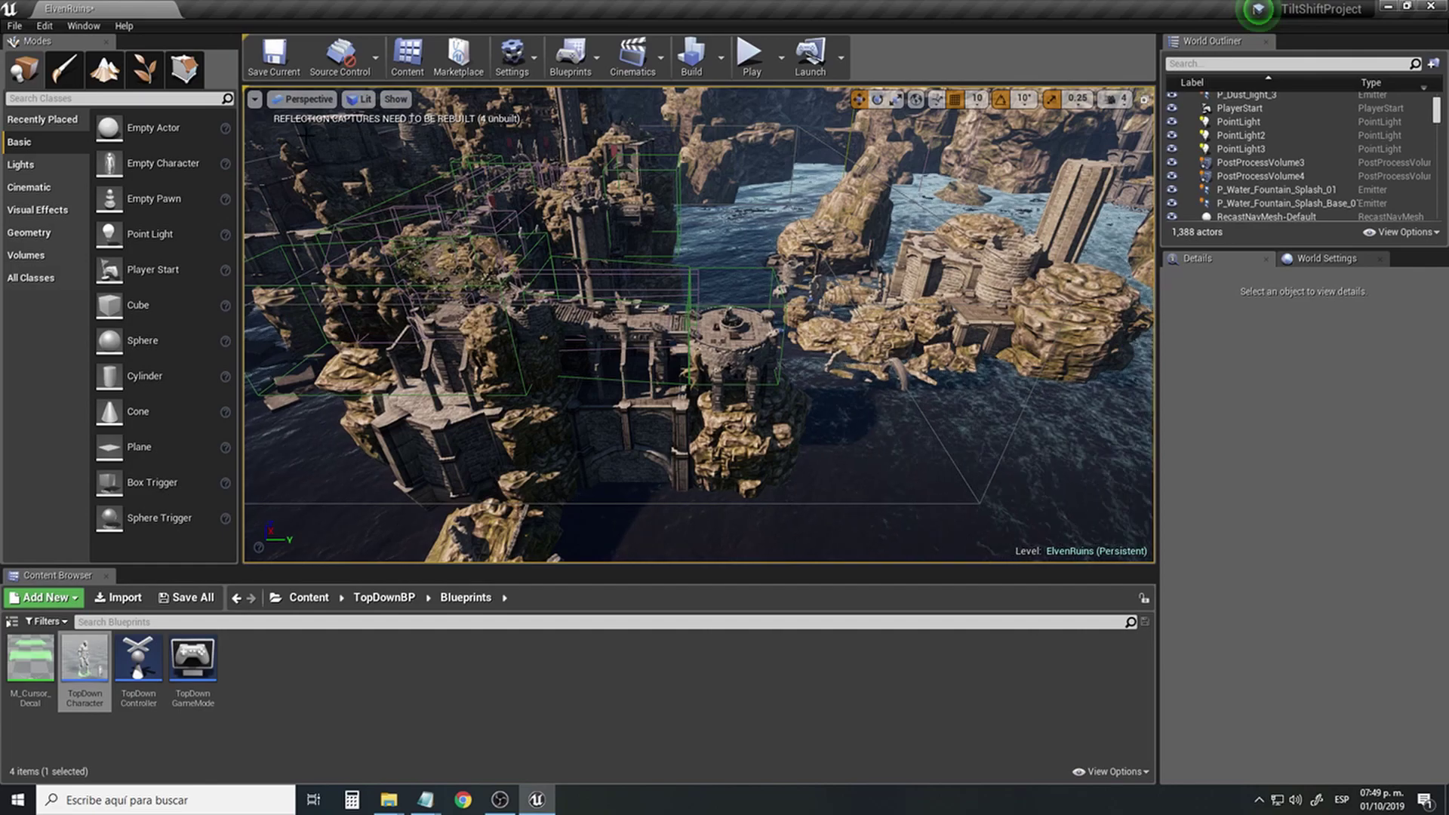
# Set the editor viewport's horizontal field of view to 15, and briefly play-test the character beside the fountain.
pyautogui.click(255, 99)
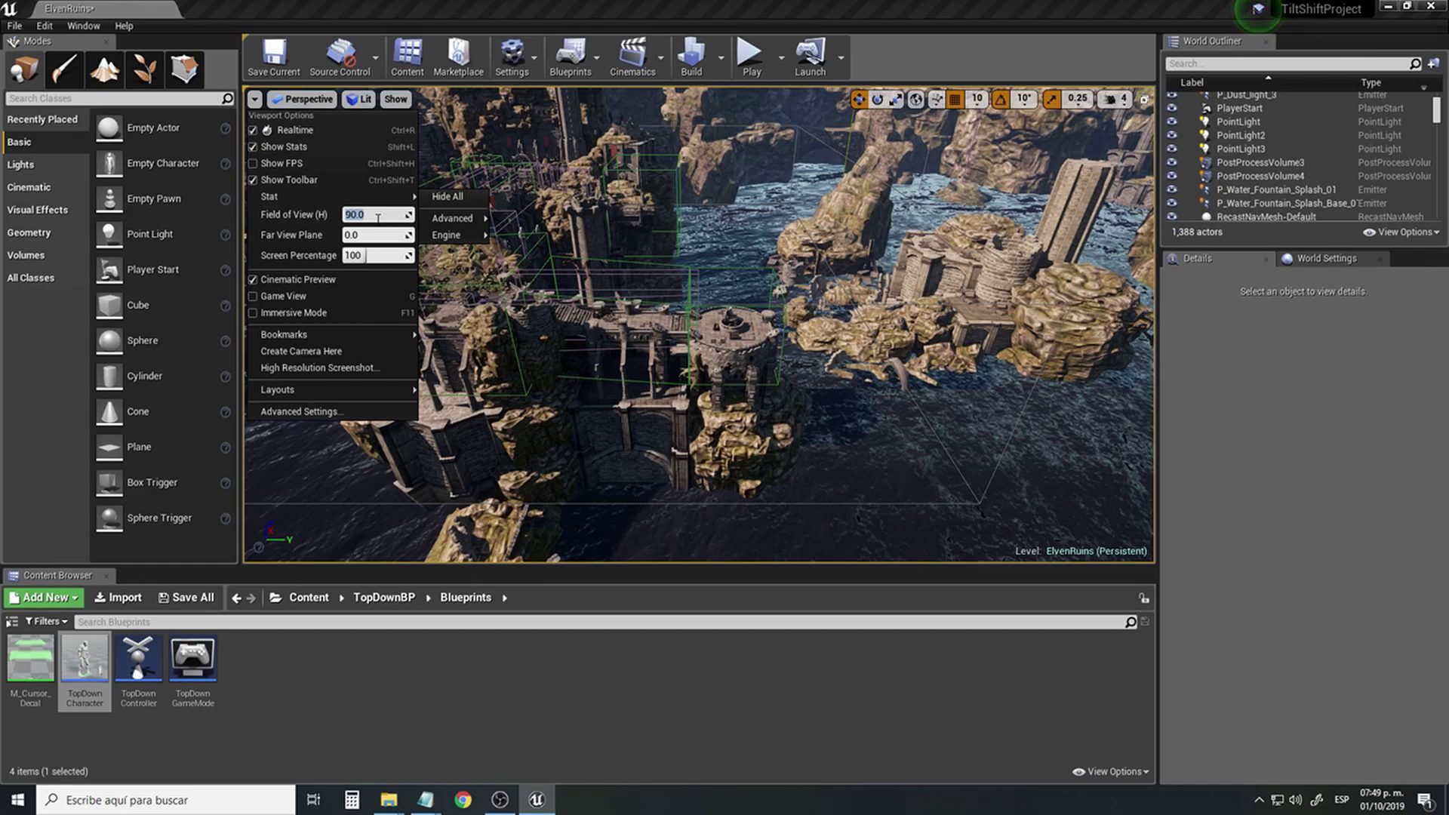
pyautogui.write('15')
pyautogui.press('Return')
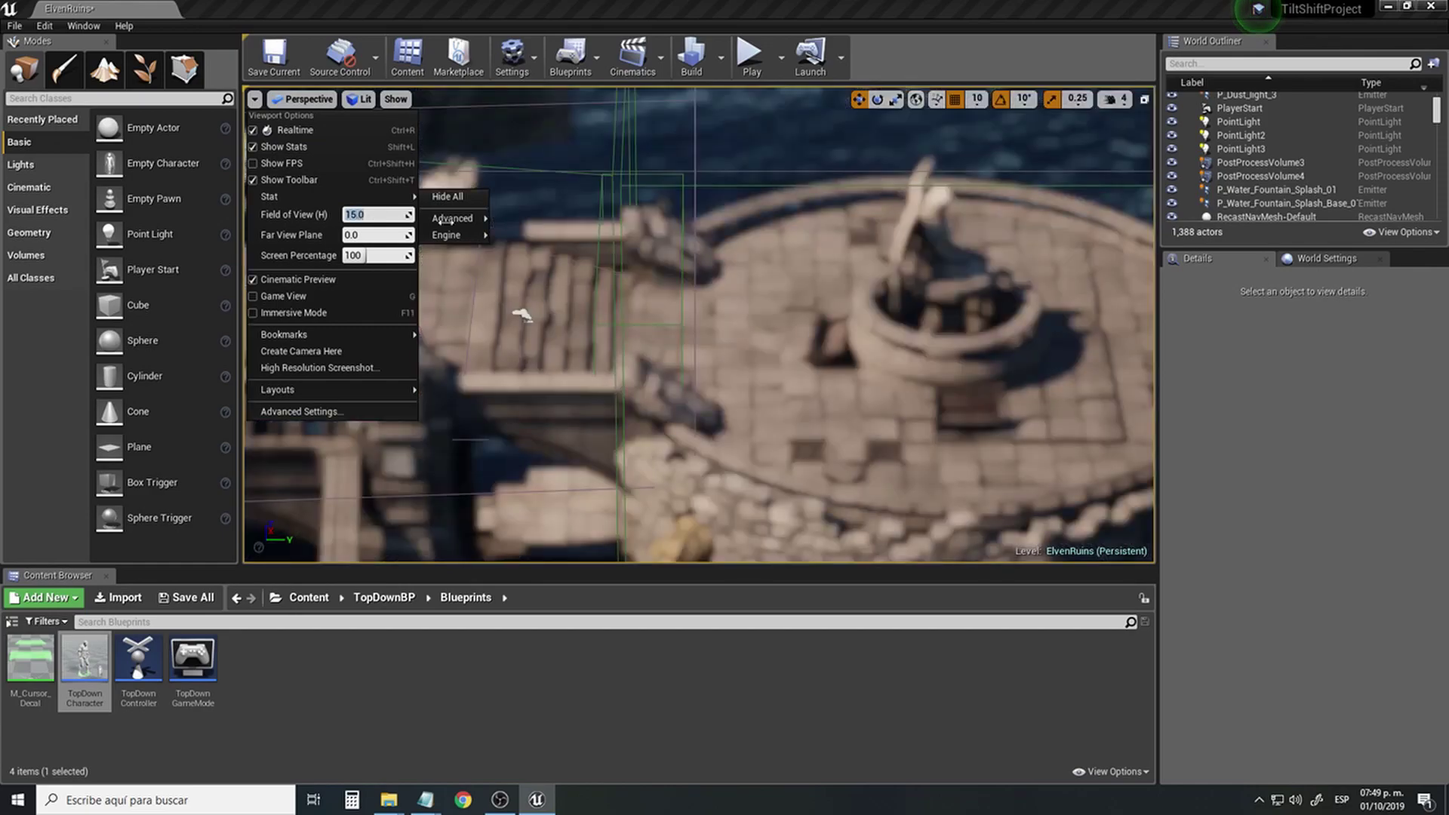
pyautogui.click(684, 226)
pyautogui.moveTo(684, 226)
pyautogui.mouseDown(button='right')
pyautogui.moveTo(729, 219)
pyautogui.moveTo(674, 233)
pyautogui.moveTo(709, 232)
pyautogui.moveTo(697, 230)
pyautogui.mouseUp(button='right')
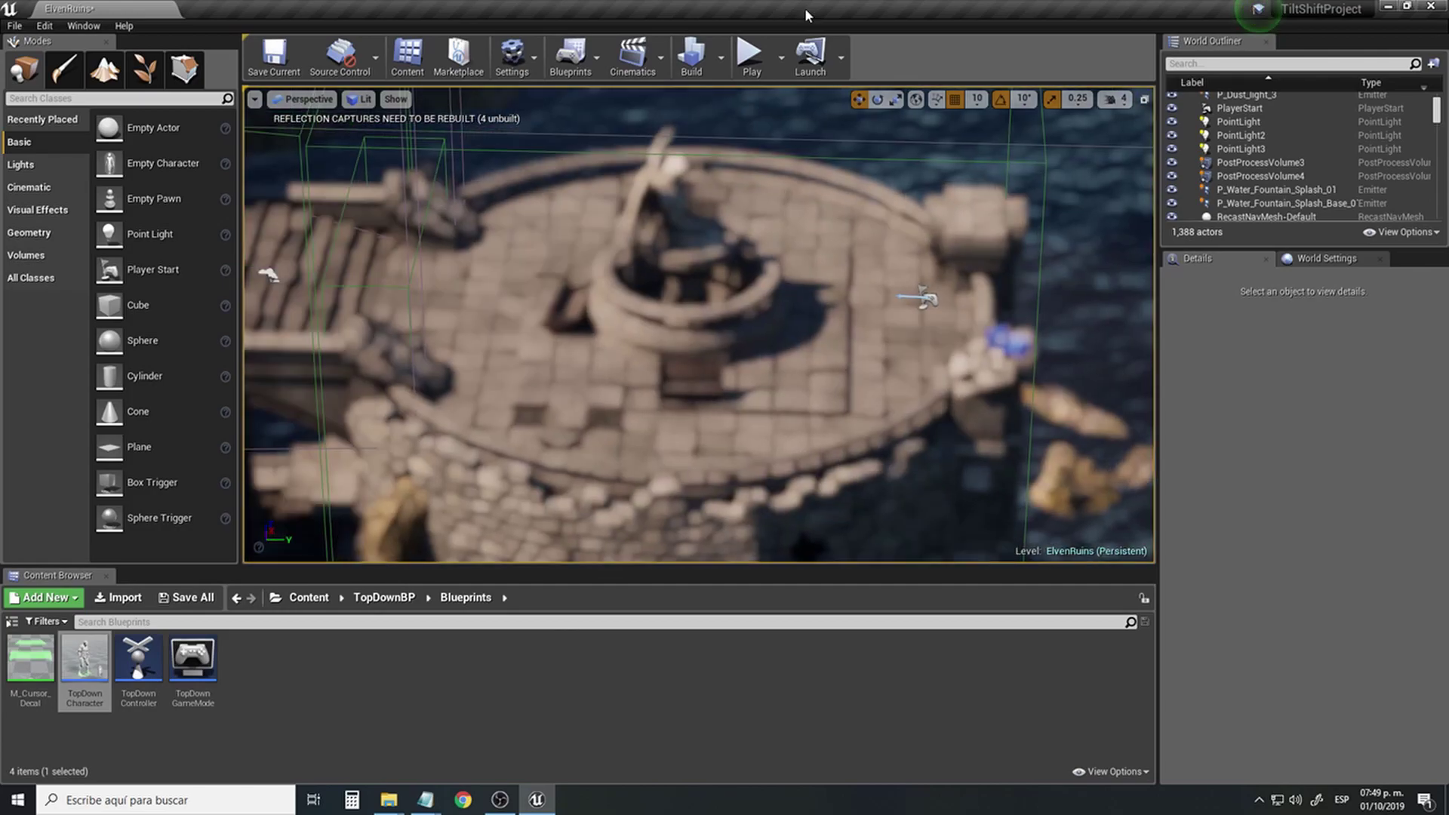
pyautogui.click(751, 54)
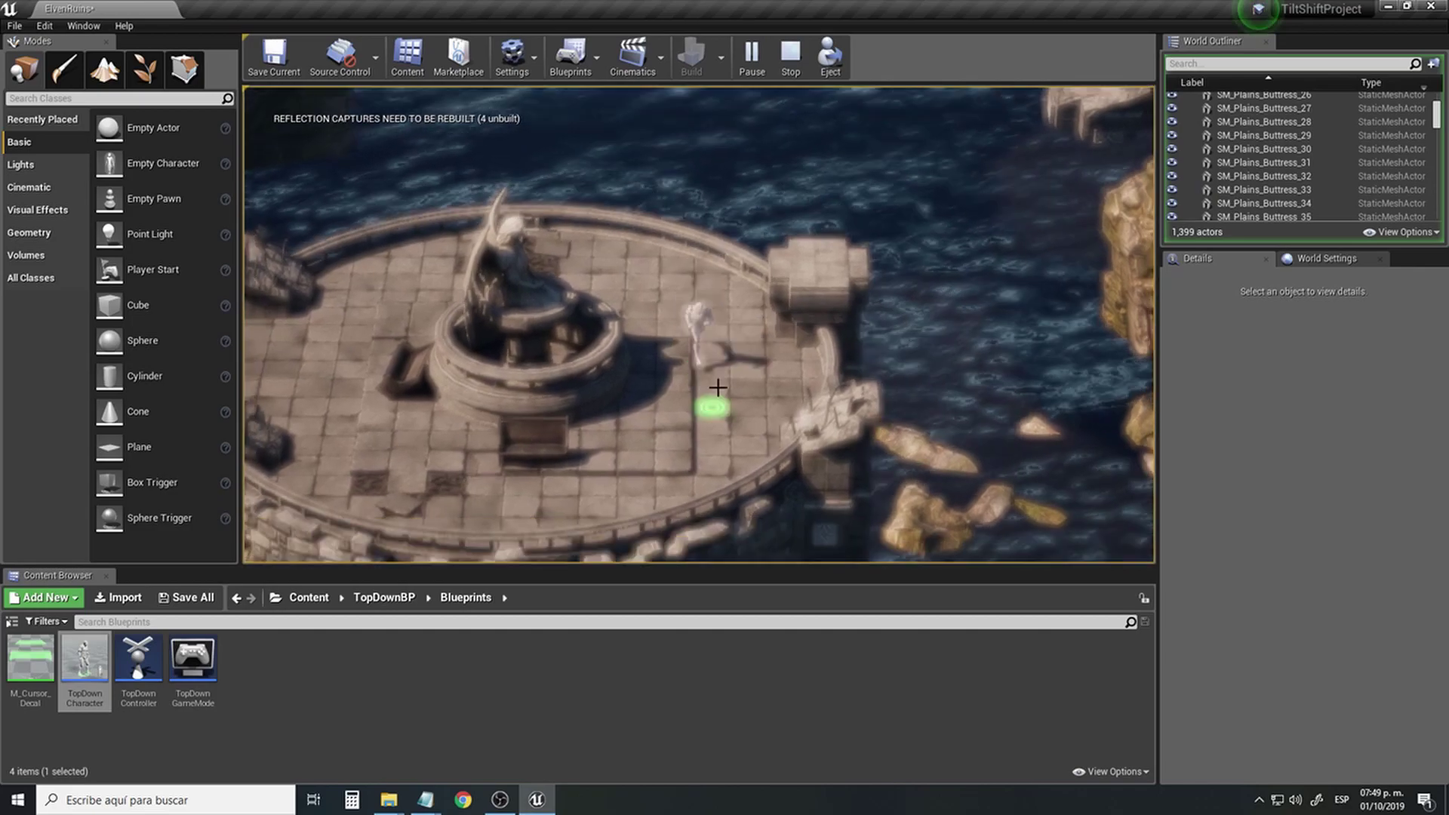
pyautogui.press('Escape')
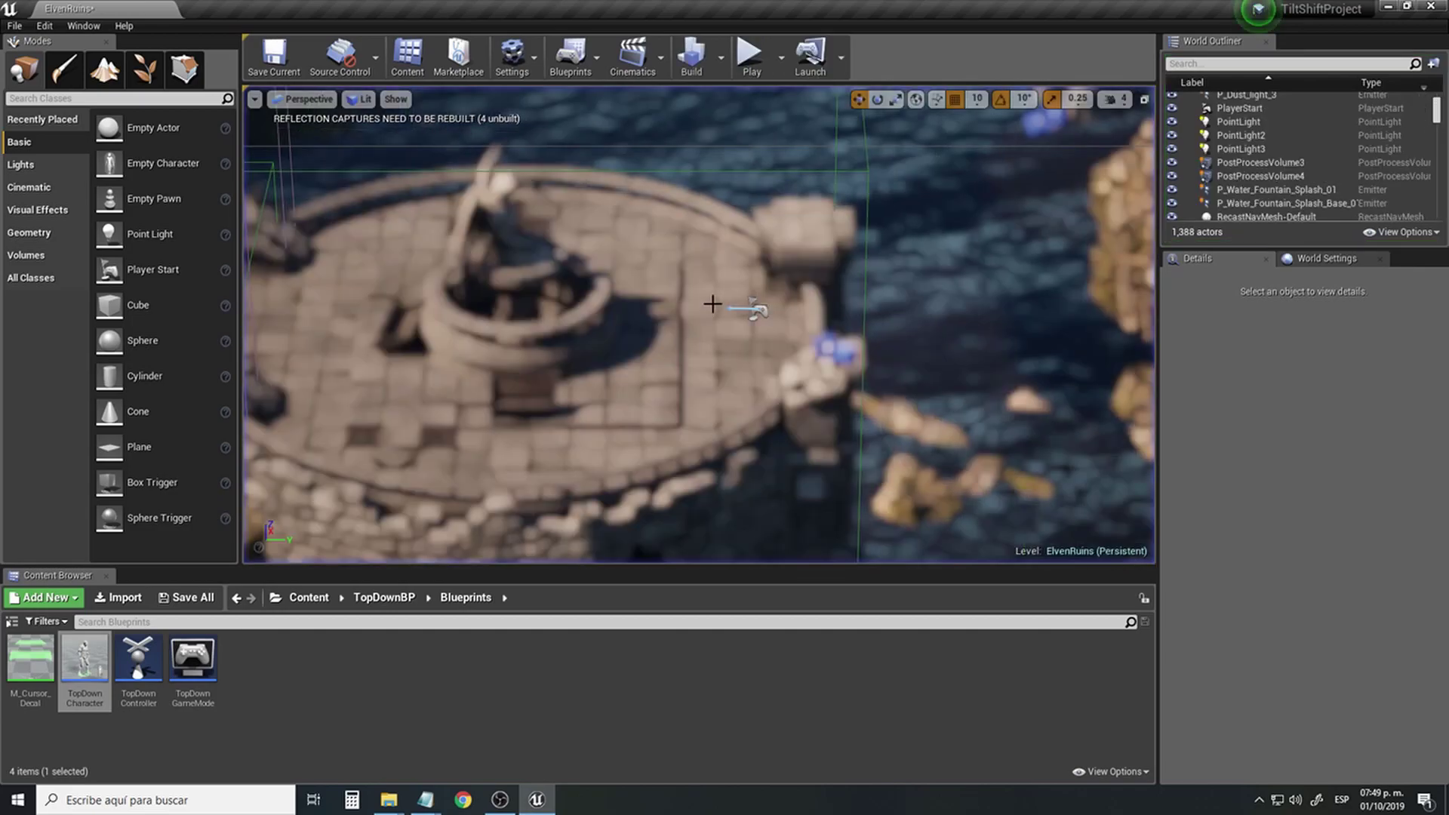
# Change PostProcessVolume3's Depth of Field method to GaussianDOF.
pyautogui.click(1260, 162)
pyautogui.scroll(-10, 1223, 545)
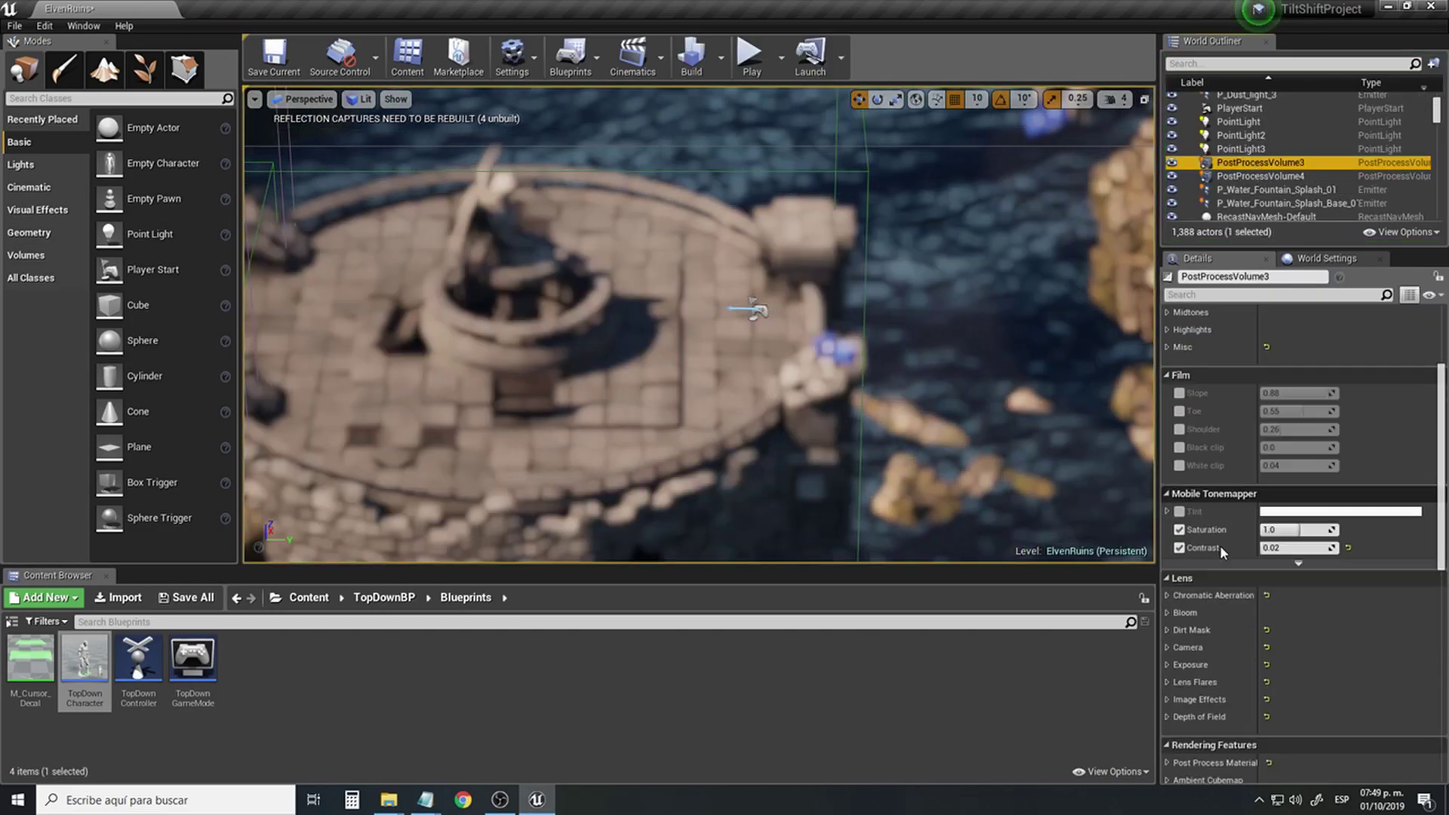
pyautogui.scroll(1, 1220, 551)
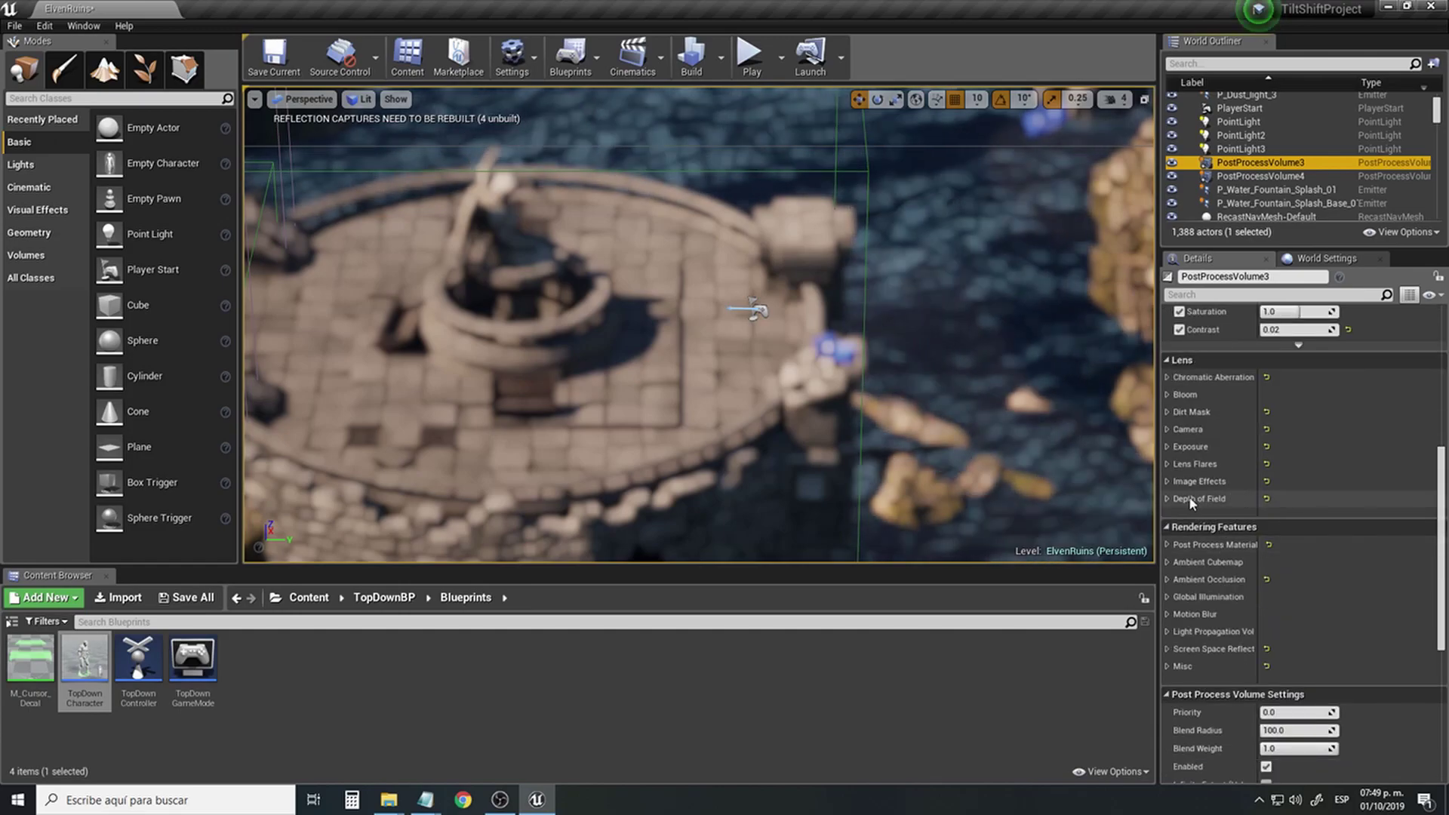
pyautogui.scroll(2, 1189, 496)
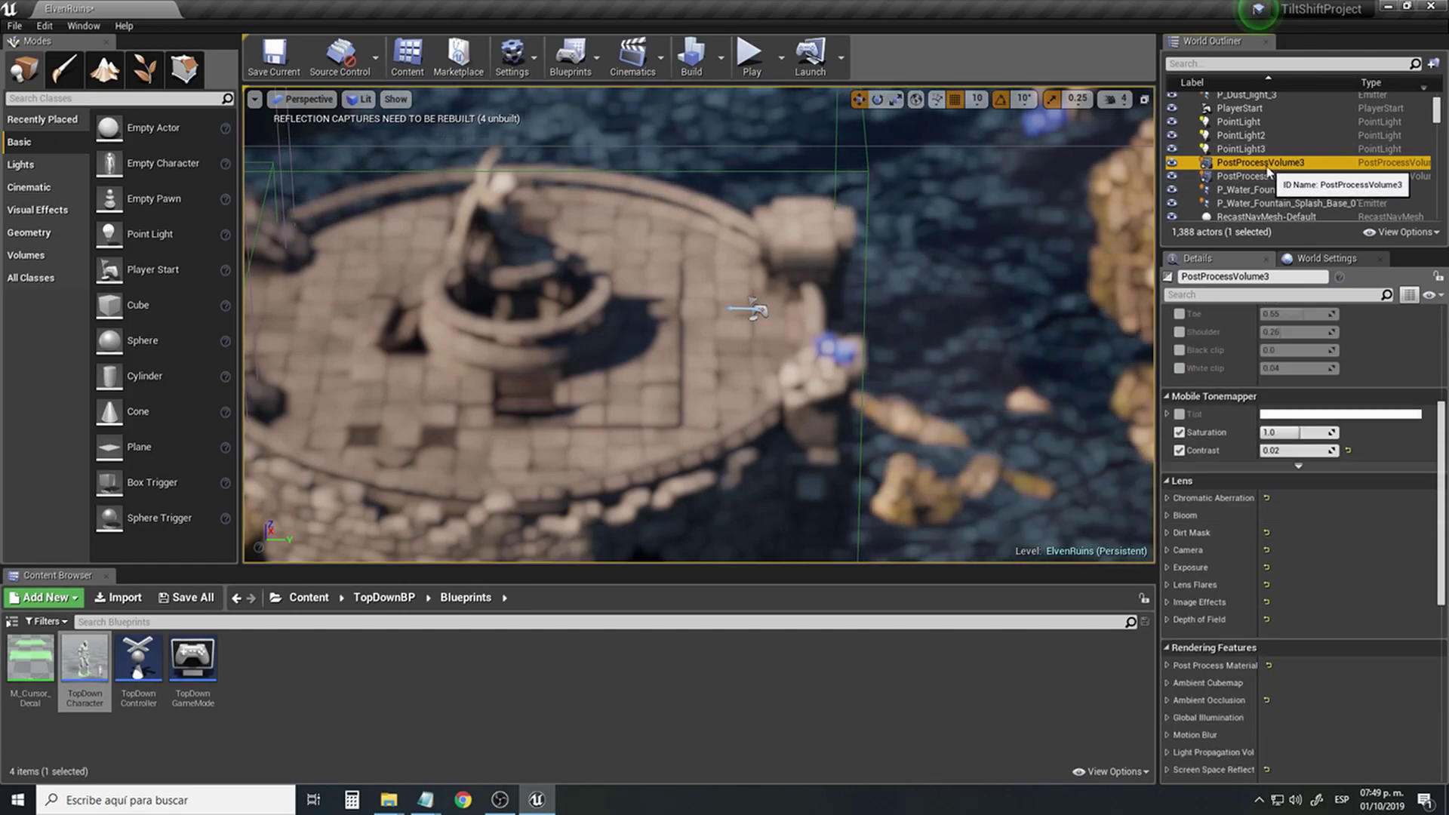
pyautogui.scroll(-7, 1216, 555)
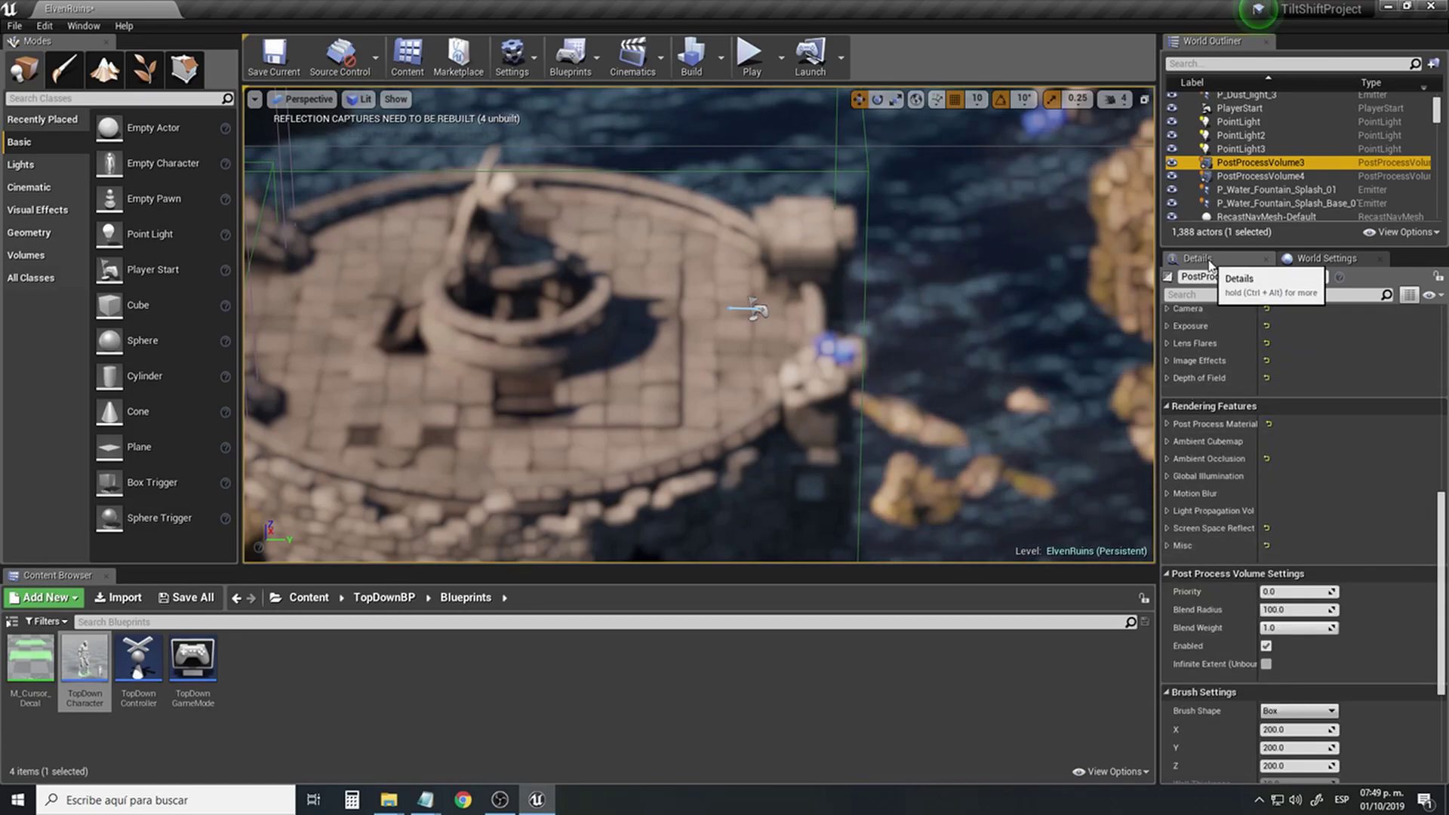
pyautogui.click(1167, 378)
pyautogui.scroll(-2, 1220, 428)
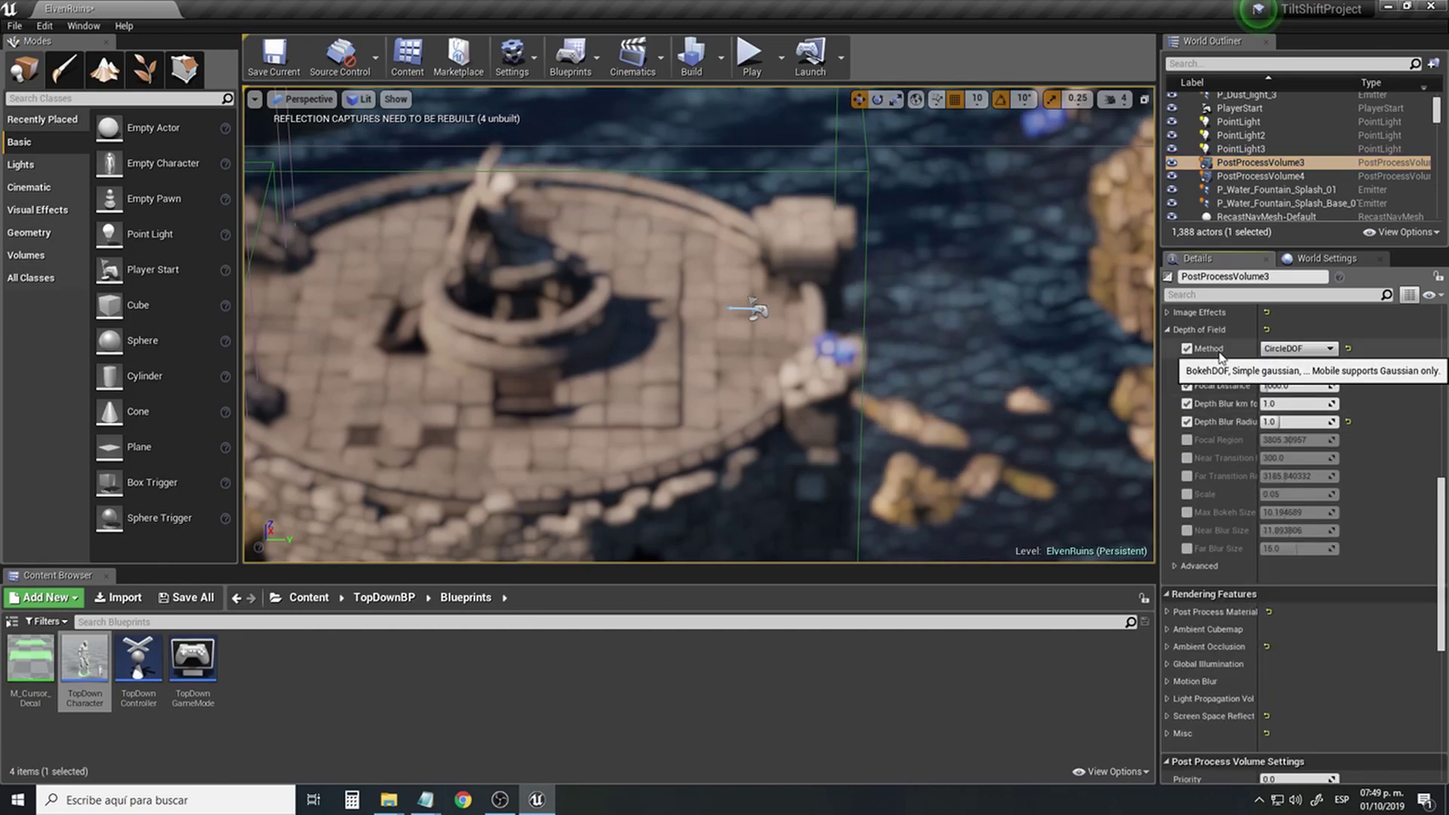
pyautogui.click(1333, 351)
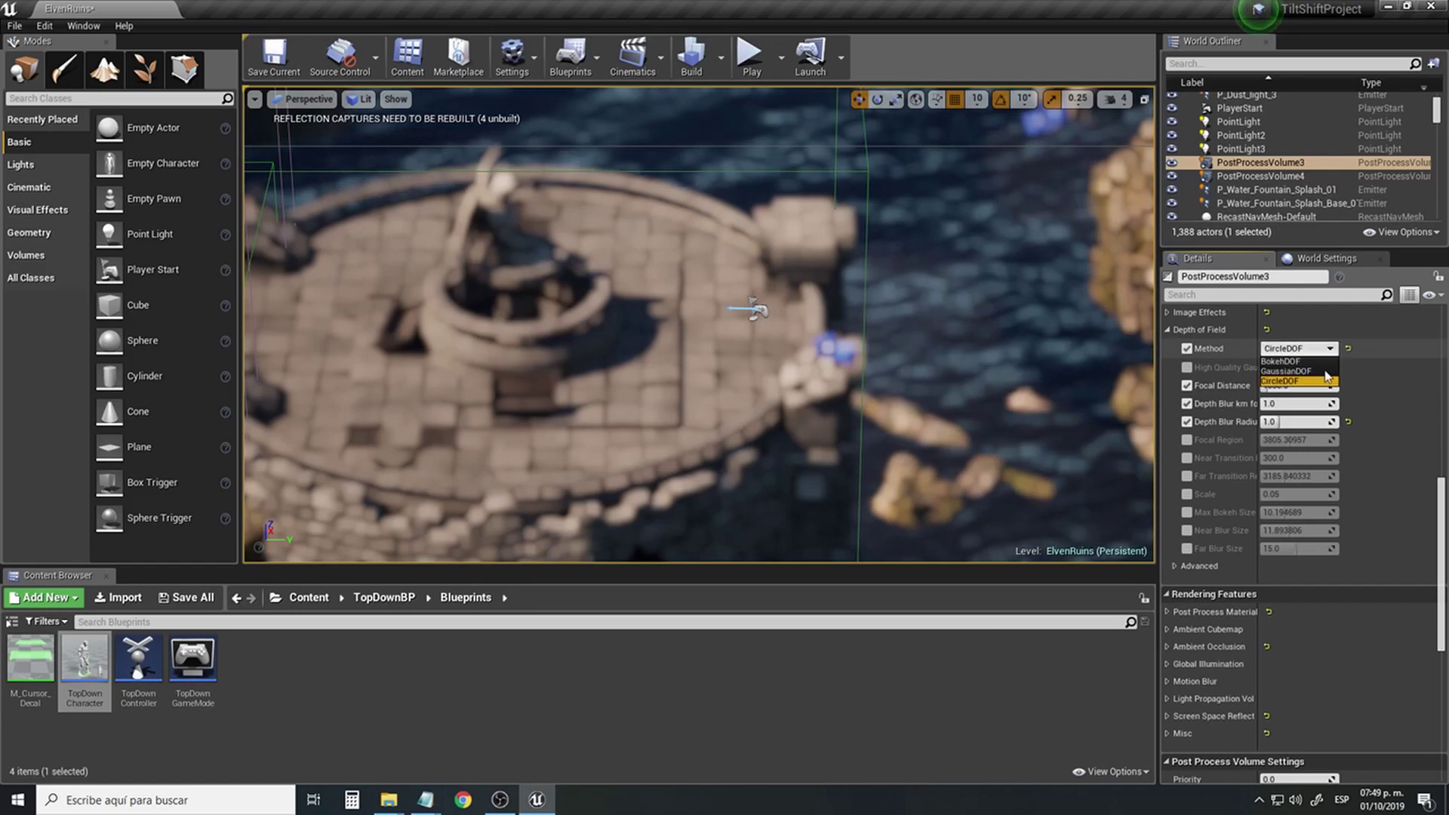
pyautogui.click(1375, 379)
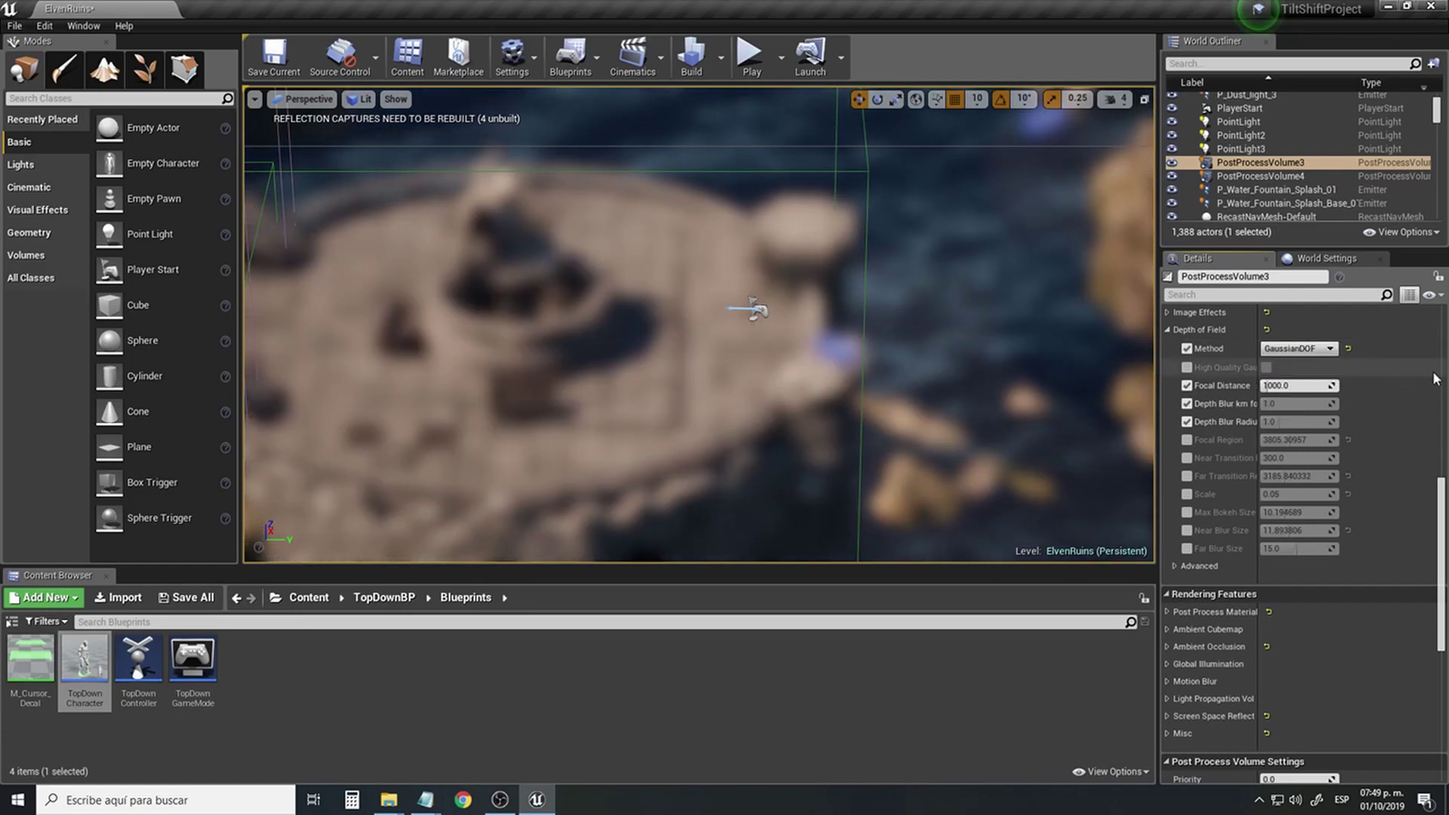
# Enable the High Quality Gaussian, Focal Region, Near and Far Transition Region, Scale, Max Bokeh Size, and Near and Far Blur Size overrides.
pyautogui.click(1187, 368)
pyautogui.click(1186, 440)
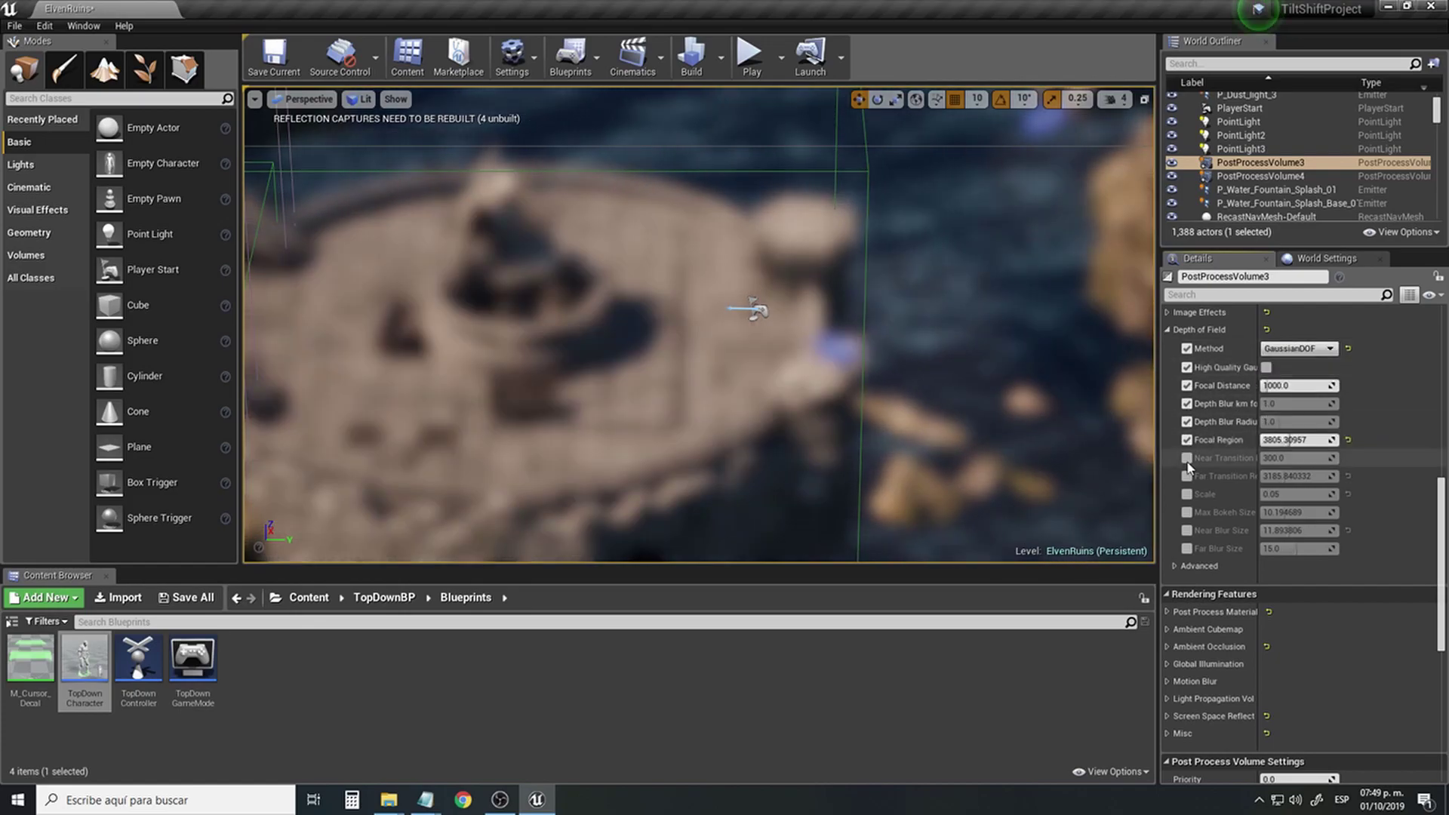
pyautogui.click(1187, 458)
pyautogui.click(1186, 476)
pyautogui.click(1187, 495)
pyautogui.click(1187, 513)
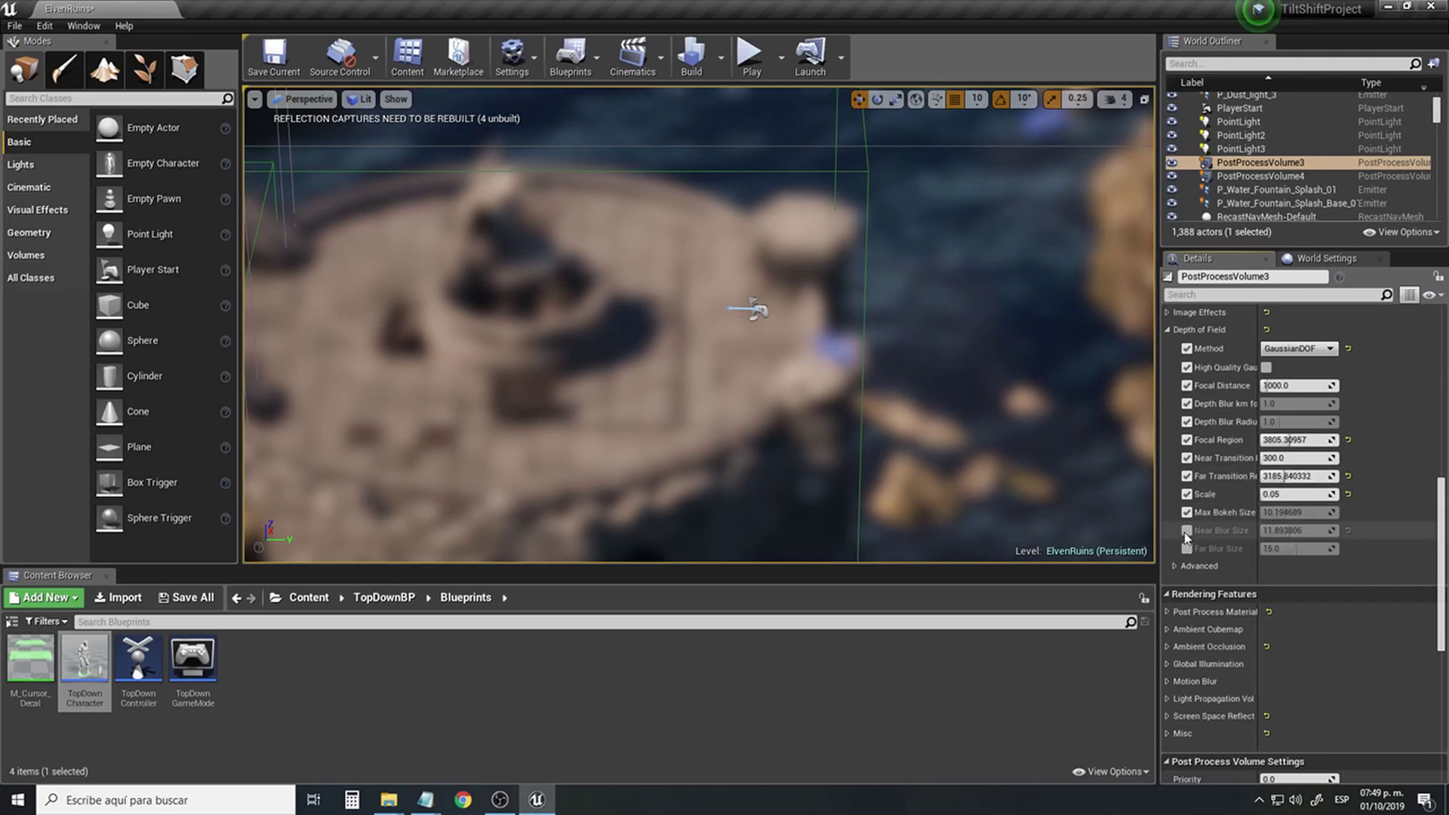
pyautogui.click(1187, 531)
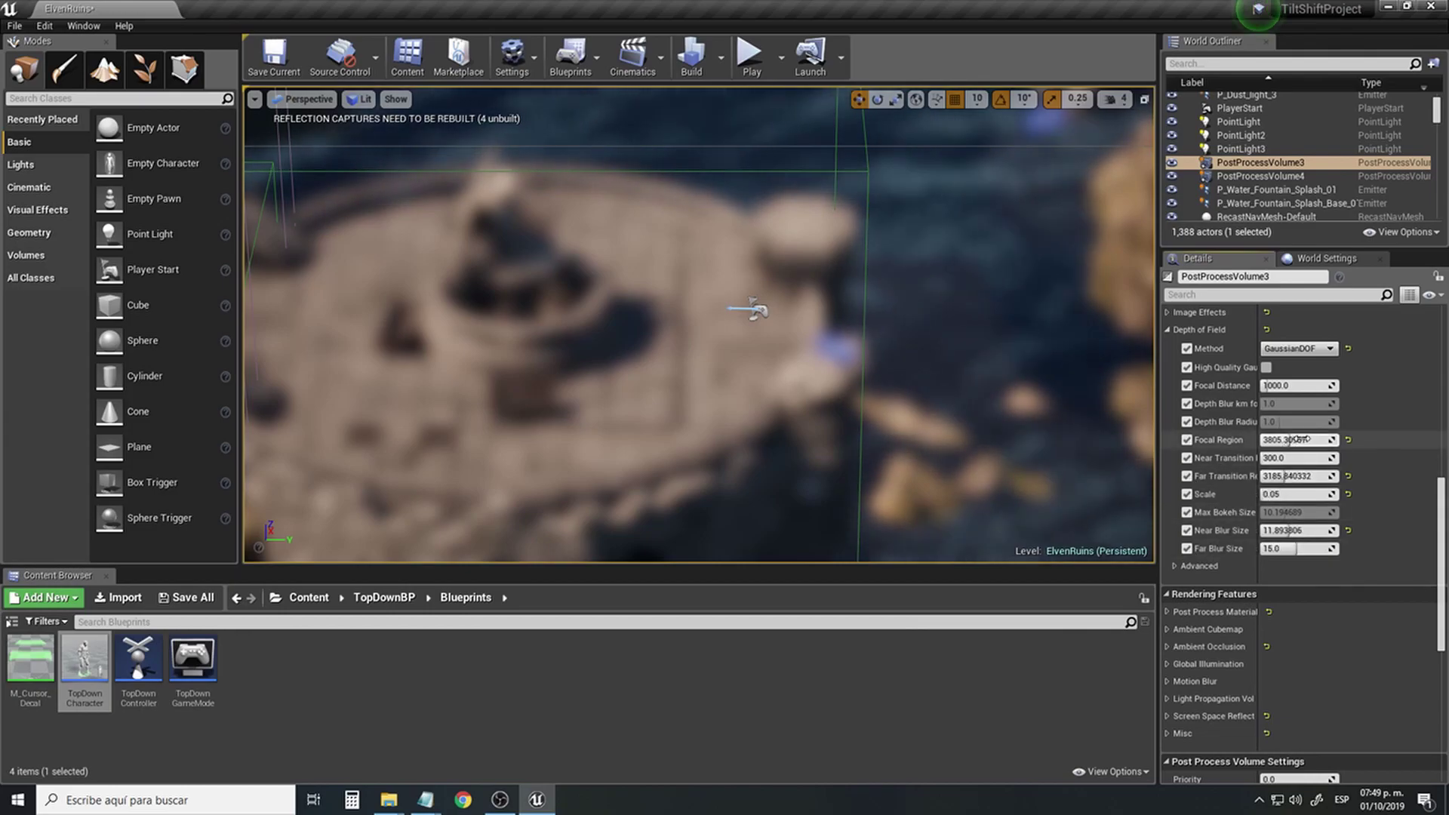
# Raise the volume's Focal Distance to about 7810 and set its Focal Region to about 3234.
pyautogui.moveTo(944, 372)
pyautogui.mouseDown(button='right')
pyautogui.moveTo(789, 353)
pyautogui.moveTo(945, 397)
pyautogui.mouseUp(button='right')
pyautogui.moveTo(558, 359); pyautogui.dragTo(945, 371, button='right')
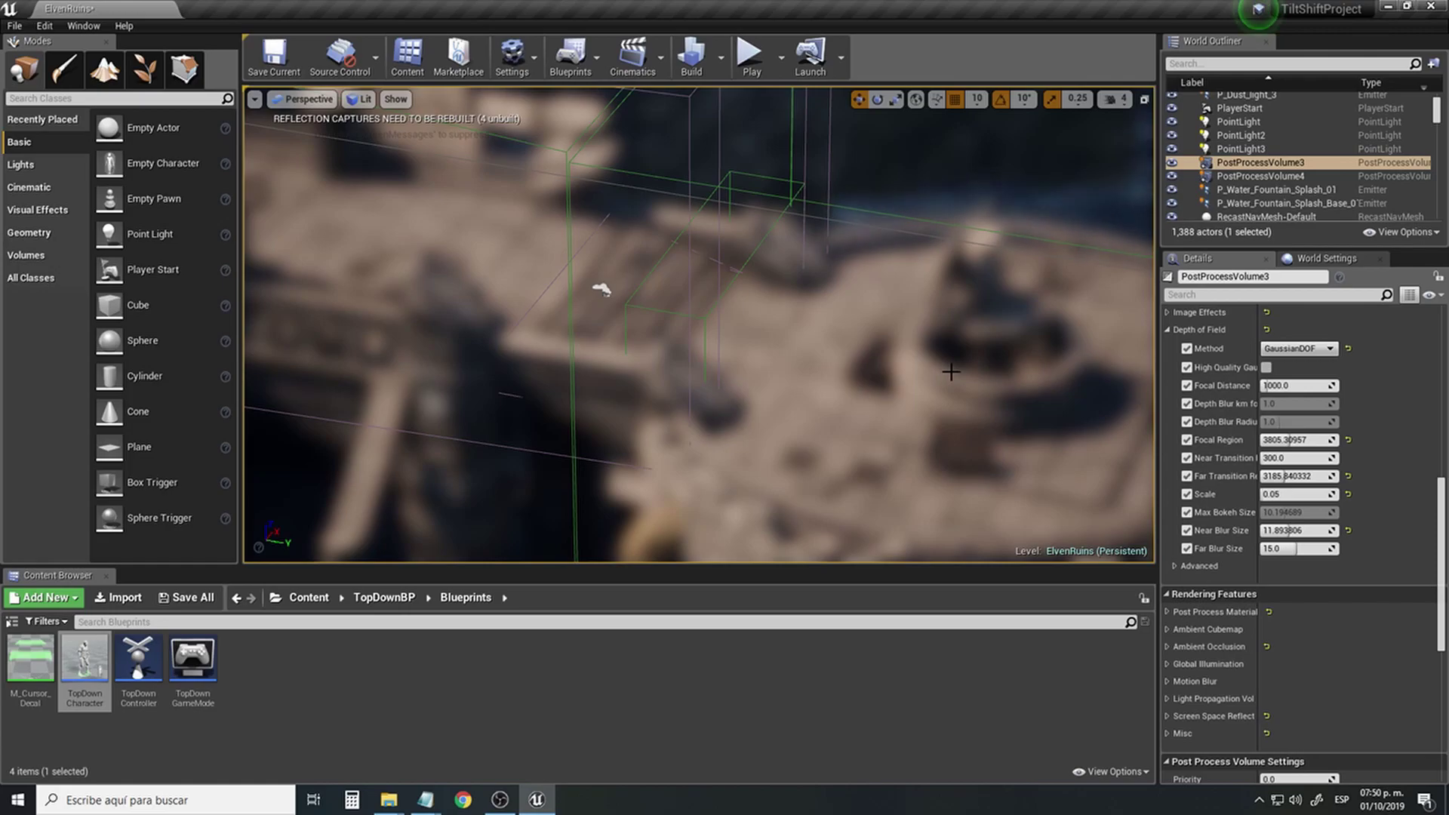
pyautogui.moveTo(945, 381); pyautogui.dragTo(985, 334, button='right')
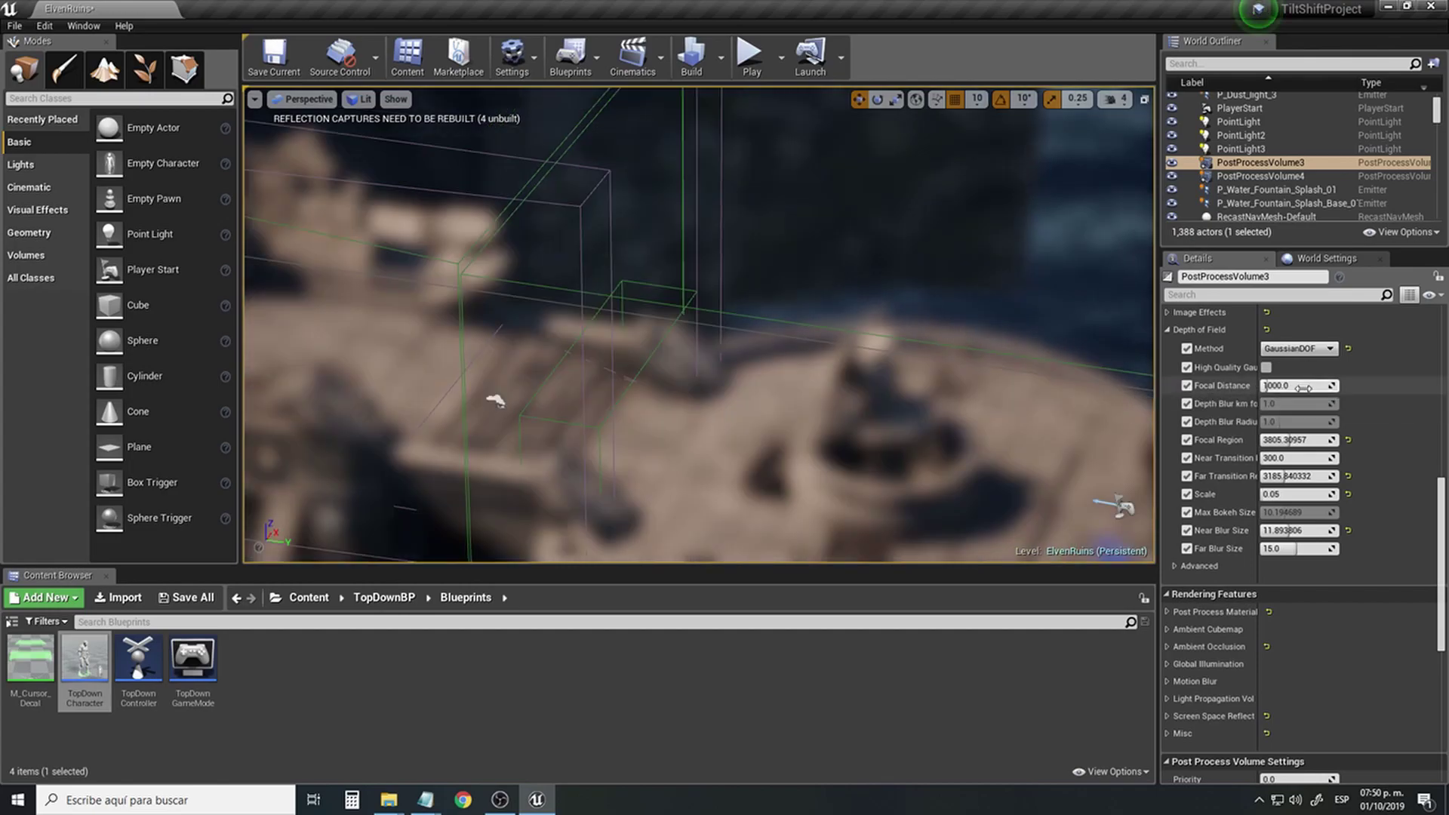
pyautogui.moveTo(1268, 385); pyautogui.dragTo(1031, 322)
pyautogui.moveTo(1031, 323)
pyautogui.mouseDown(button='right')
pyautogui.moveTo(1028, 393)
pyautogui.moveTo(1048, 402)
pyautogui.moveTo(1048, 364)
pyautogui.moveTo(1019, 332)
pyautogui.mouseUp(button='right')
pyautogui.moveTo(759, 112); pyautogui.dragTo(764, 146, button='right')
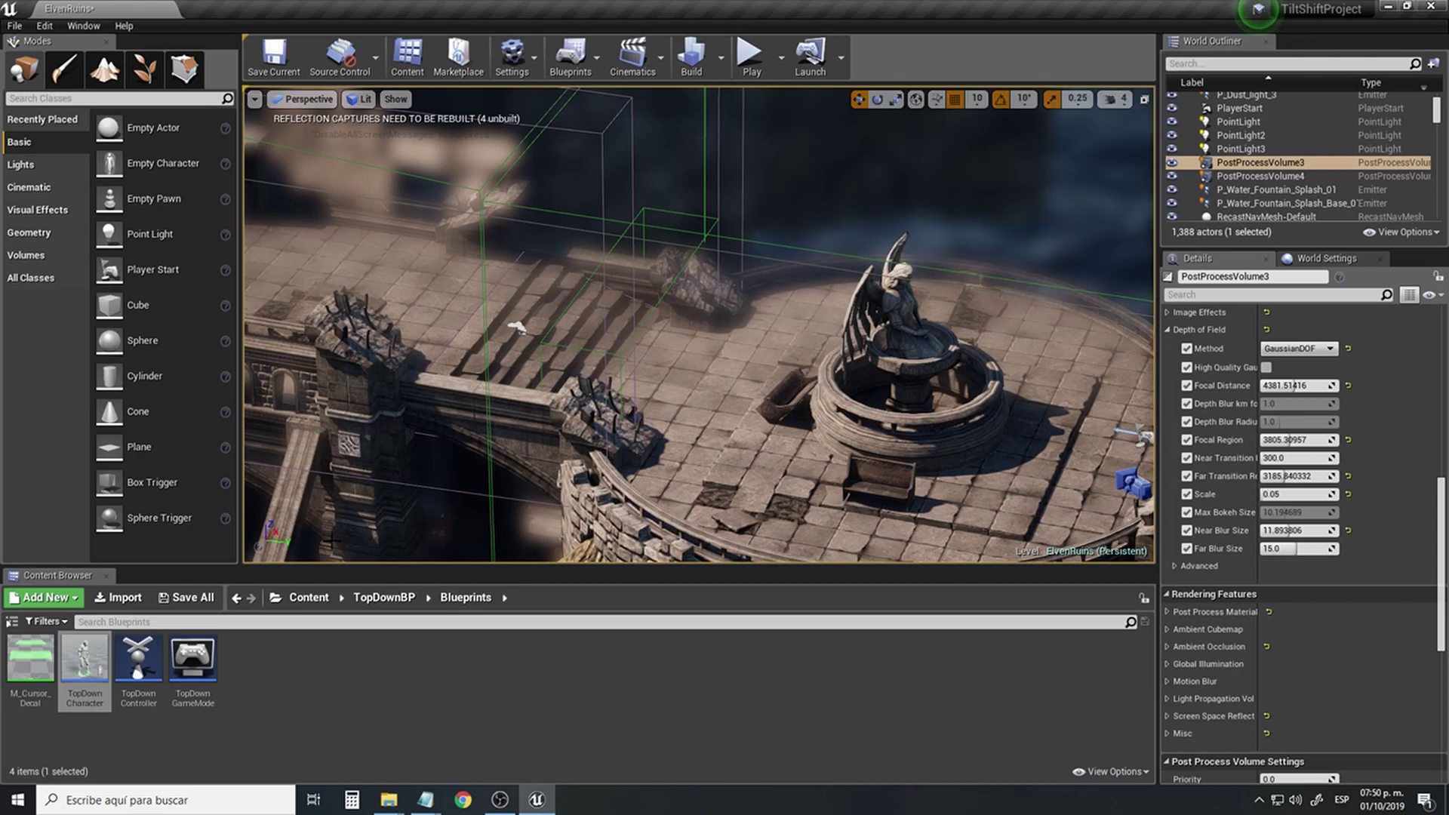
pyautogui.moveTo(1296, 440)
pyautogui.mouseDown()
pyautogui.moveTo(1317, 439)
pyautogui.moveTo(1283, 439)
pyautogui.moveTo(1296, 439)
pyautogui.mouseUp()
pyautogui.moveTo(1294, 385); pyautogui.dragTo(1321, 385)
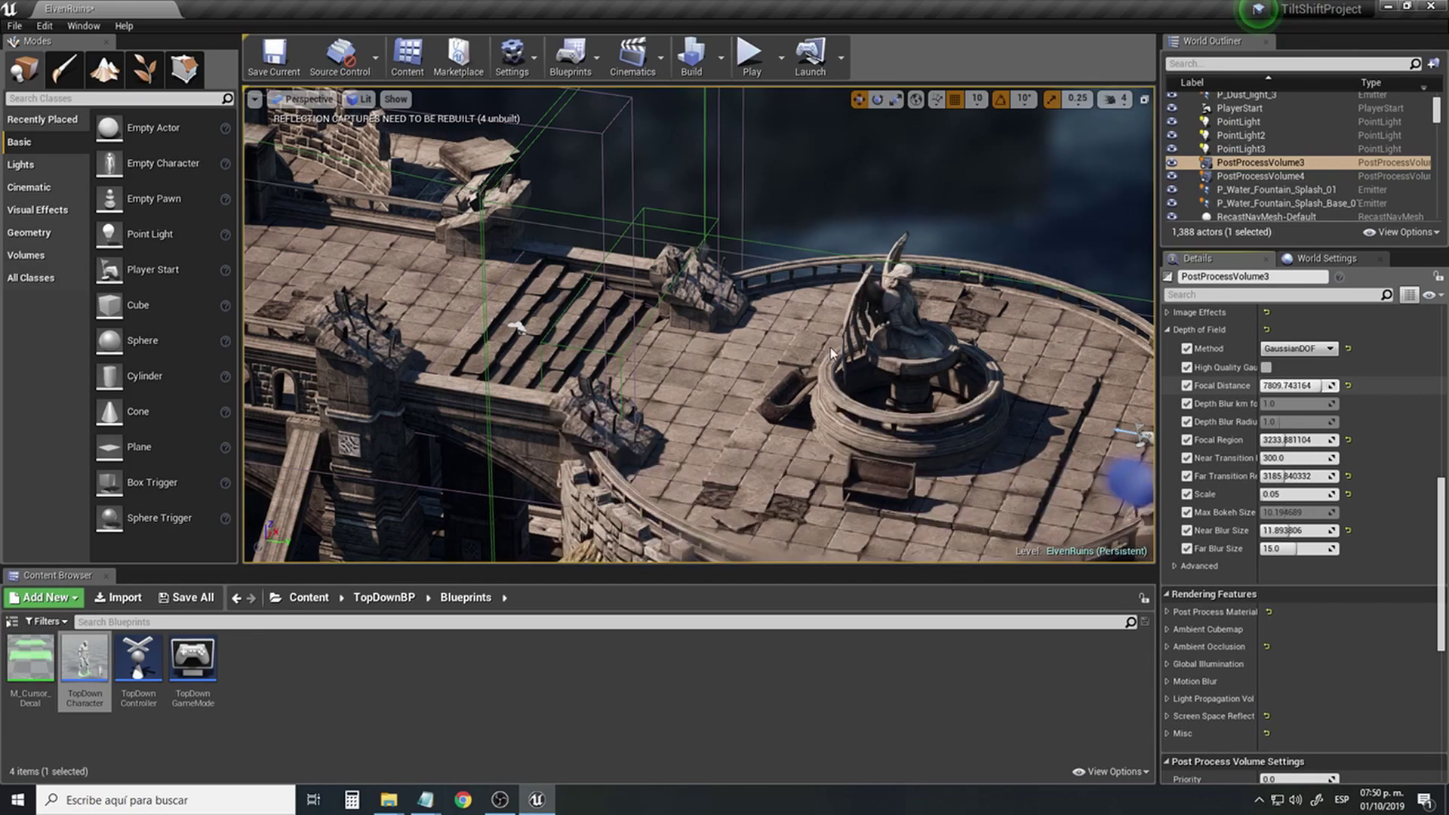
# Play-test the Gaussian depth of field by walking the character along the ruins, and end the session.
pyautogui.click(750, 54)
pyautogui.moveTo(654, 376)
pyautogui.mouseDown()
pyautogui.moveTo(641, 416)
pyautogui.moveTo(483, 355)
pyautogui.moveTo(464, 302)
pyautogui.moveTo(568, 315)
pyautogui.moveTo(578, 335)
pyautogui.moveTo(688, 358)
pyautogui.moveTo(764, 324)
pyautogui.mouseUp()
pyautogui.press('Escape')
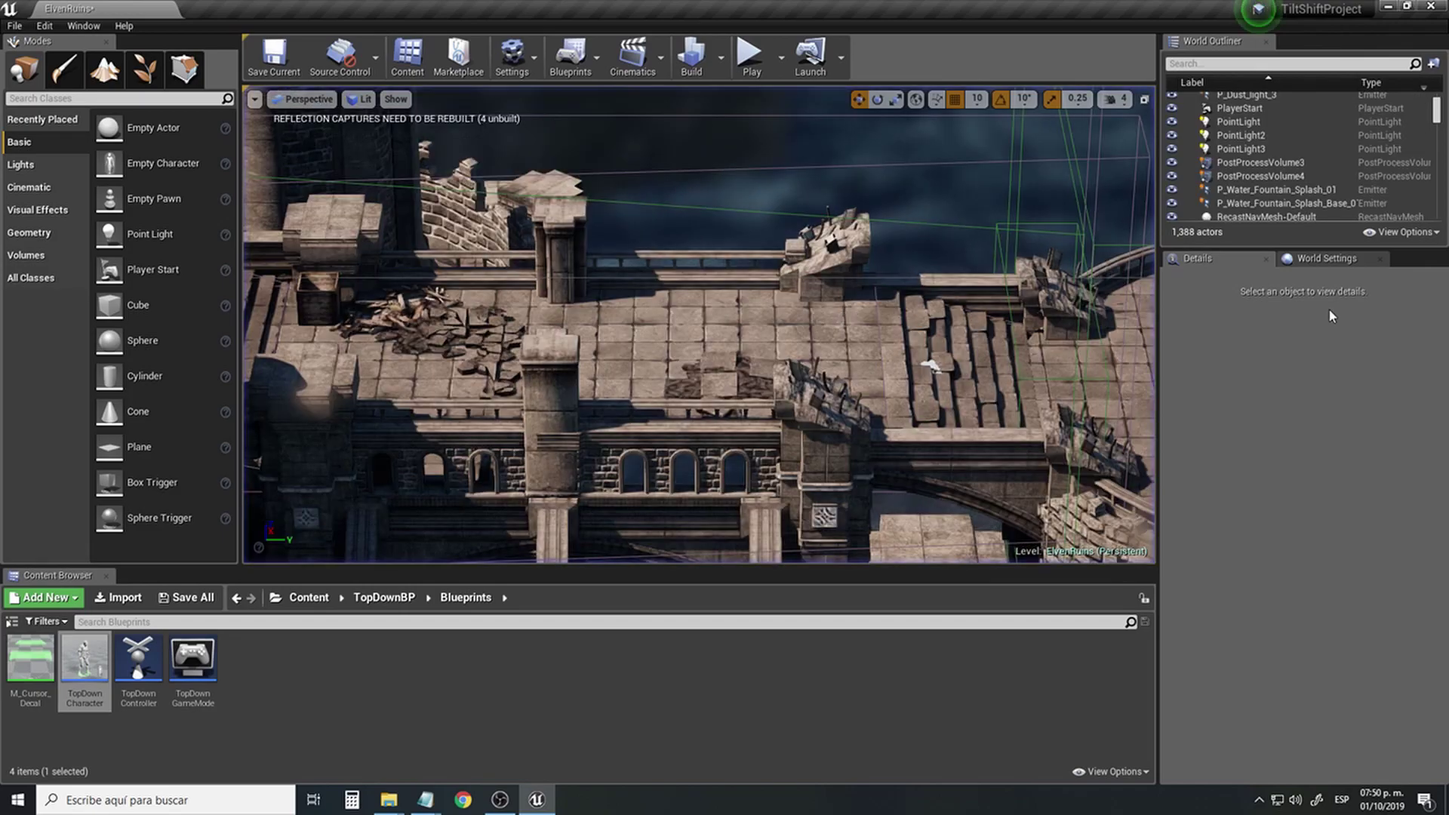
# Reselect PostProcessVolume3 and set Focal Region to about 7905, Far Transition Region 3619, Scale 2.0, Near Blur Size 12.5 and Far Blur Size 15.9.
pyautogui.click(1256, 163)
pyautogui.moveTo(1286, 440); pyautogui.dragTo(1304, 492)
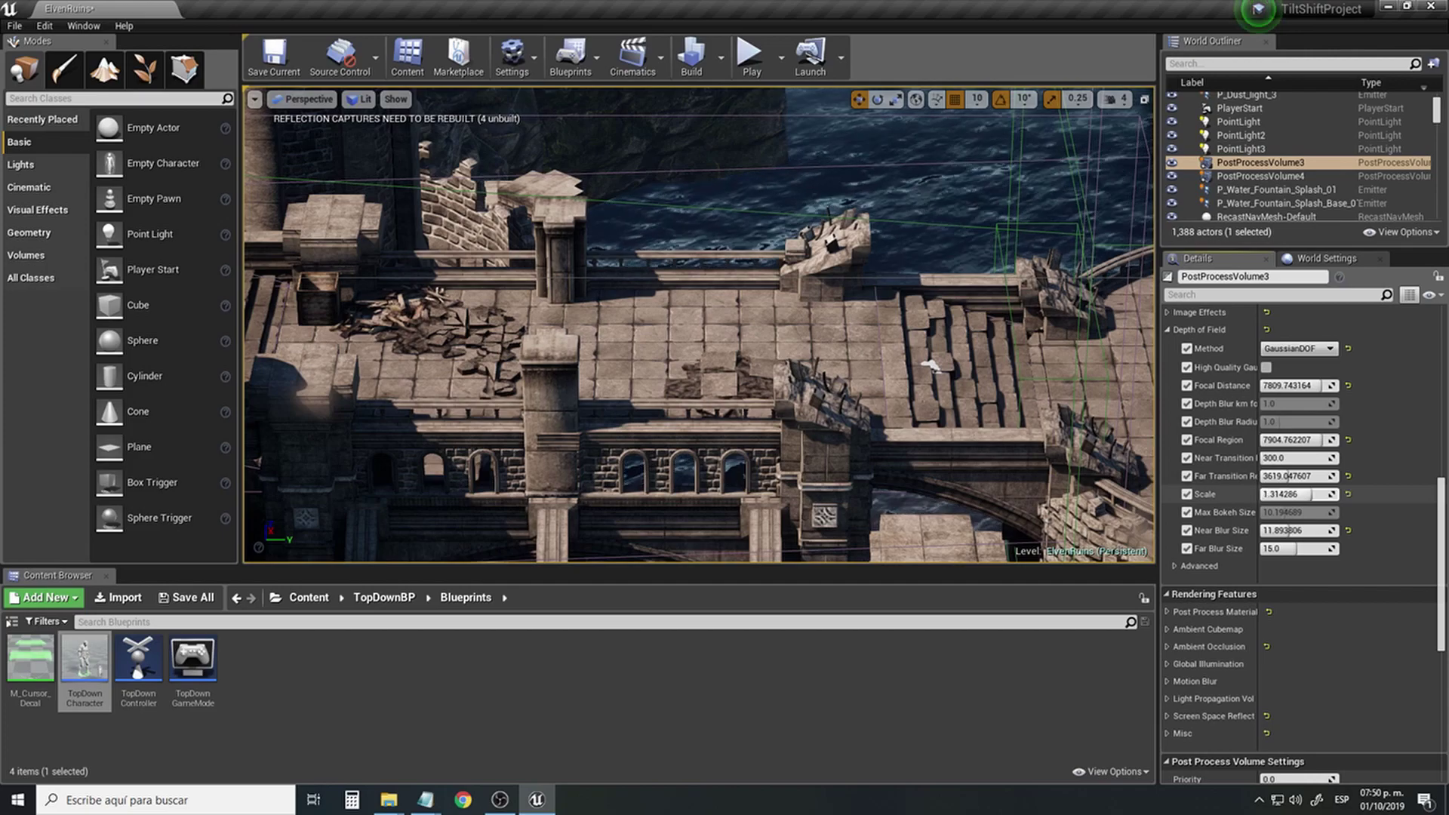
pyautogui.moveTo(1264, 530)
pyautogui.mouseDown()
pyautogui.moveTo(1283, 530)
pyautogui.moveTo(1276, 549)
pyautogui.mouseUp()
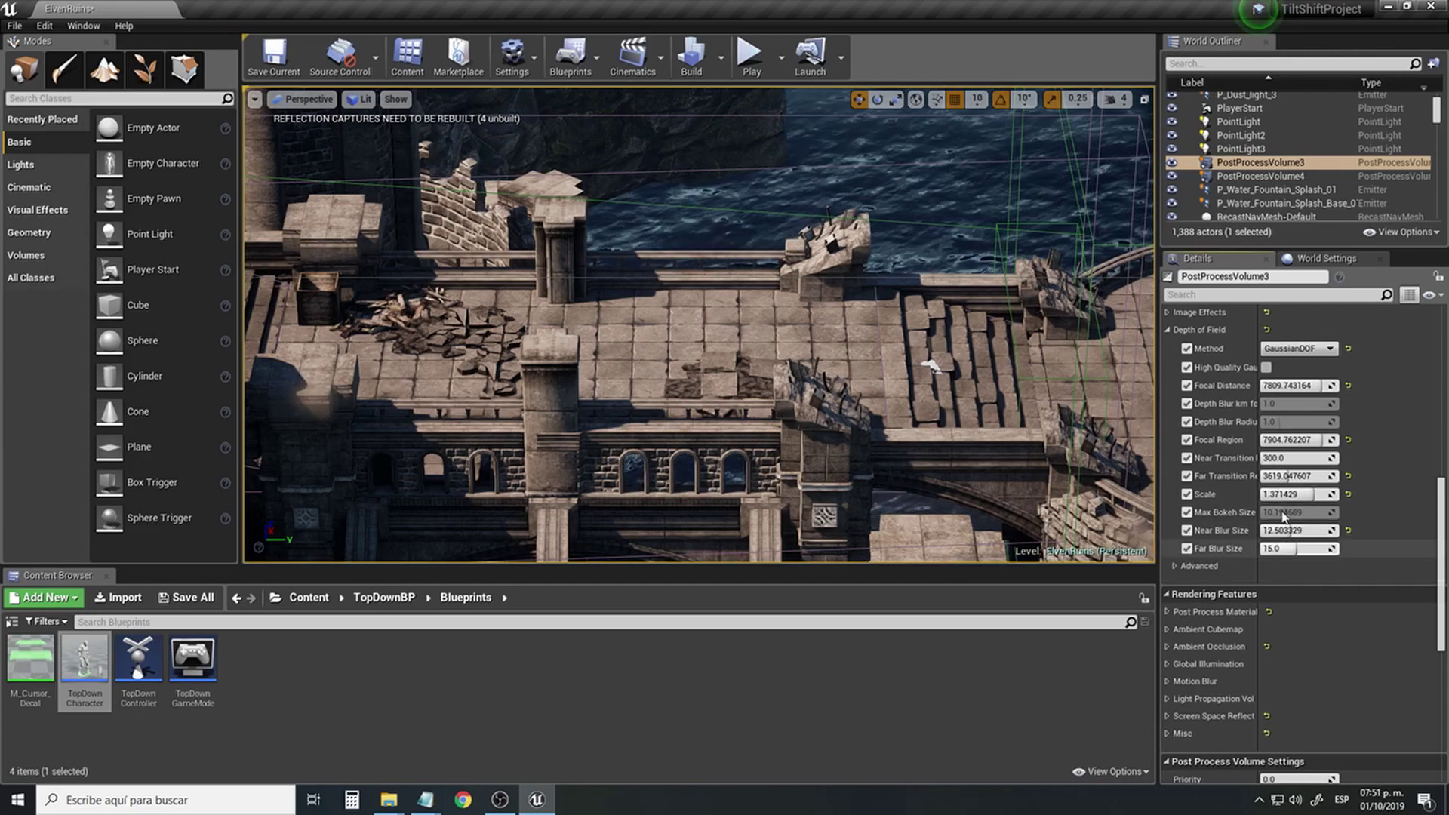
pyautogui.moveTo(1305, 496); pyautogui.dragTo(1306, 497)
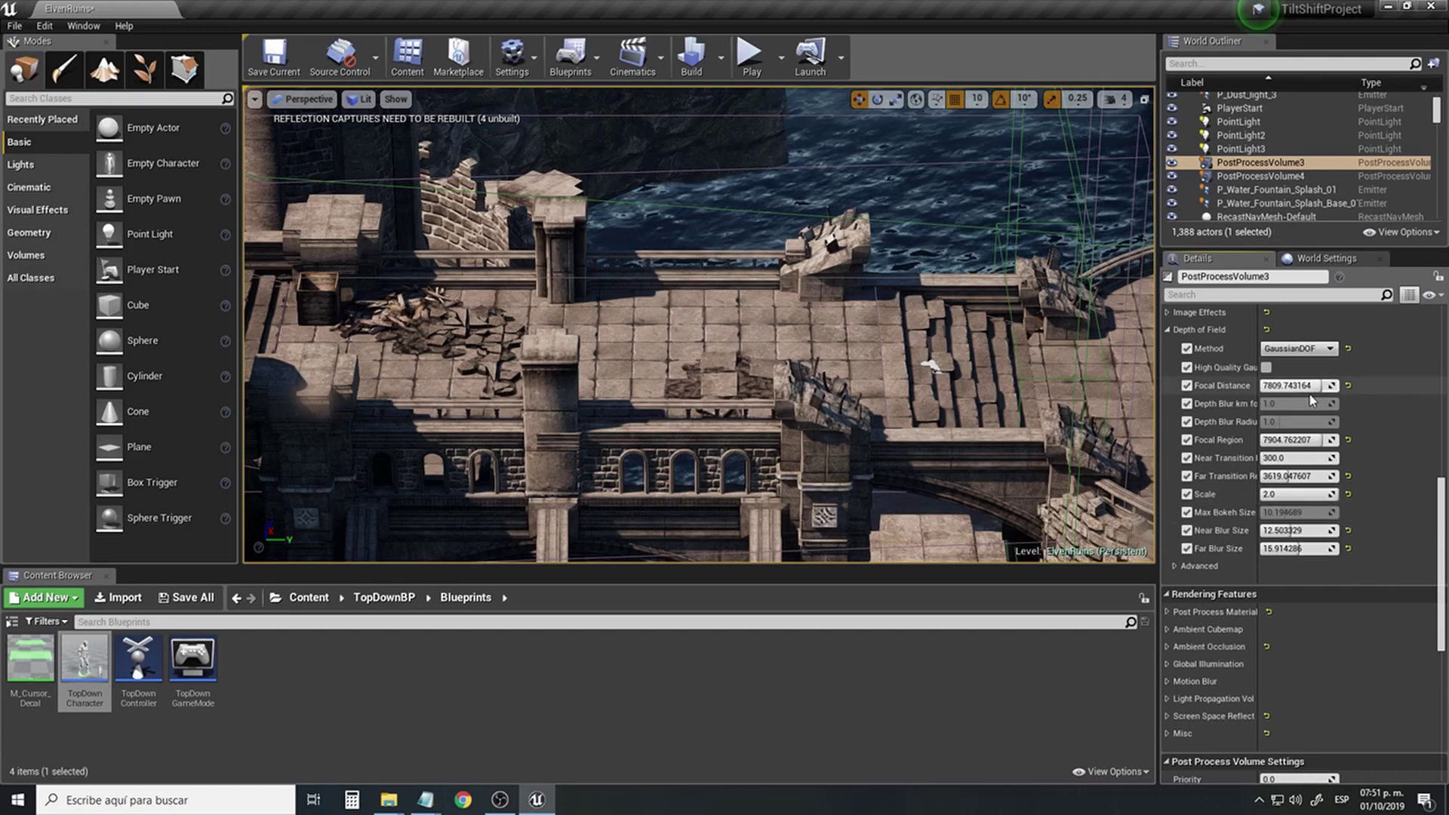
# Retune Focal Distance to about 8762, Focal Region 952, Near Transition 10000, Far Transition 3524, Near Blur Size 15.2 and Far Blur Size 8.8.
pyautogui.moveTo(1321, 385)
pyautogui.mouseDown()
pyautogui.moveTo(1302, 385)
pyautogui.moveTo(1319, 385)
pyautogui.mouseUp()
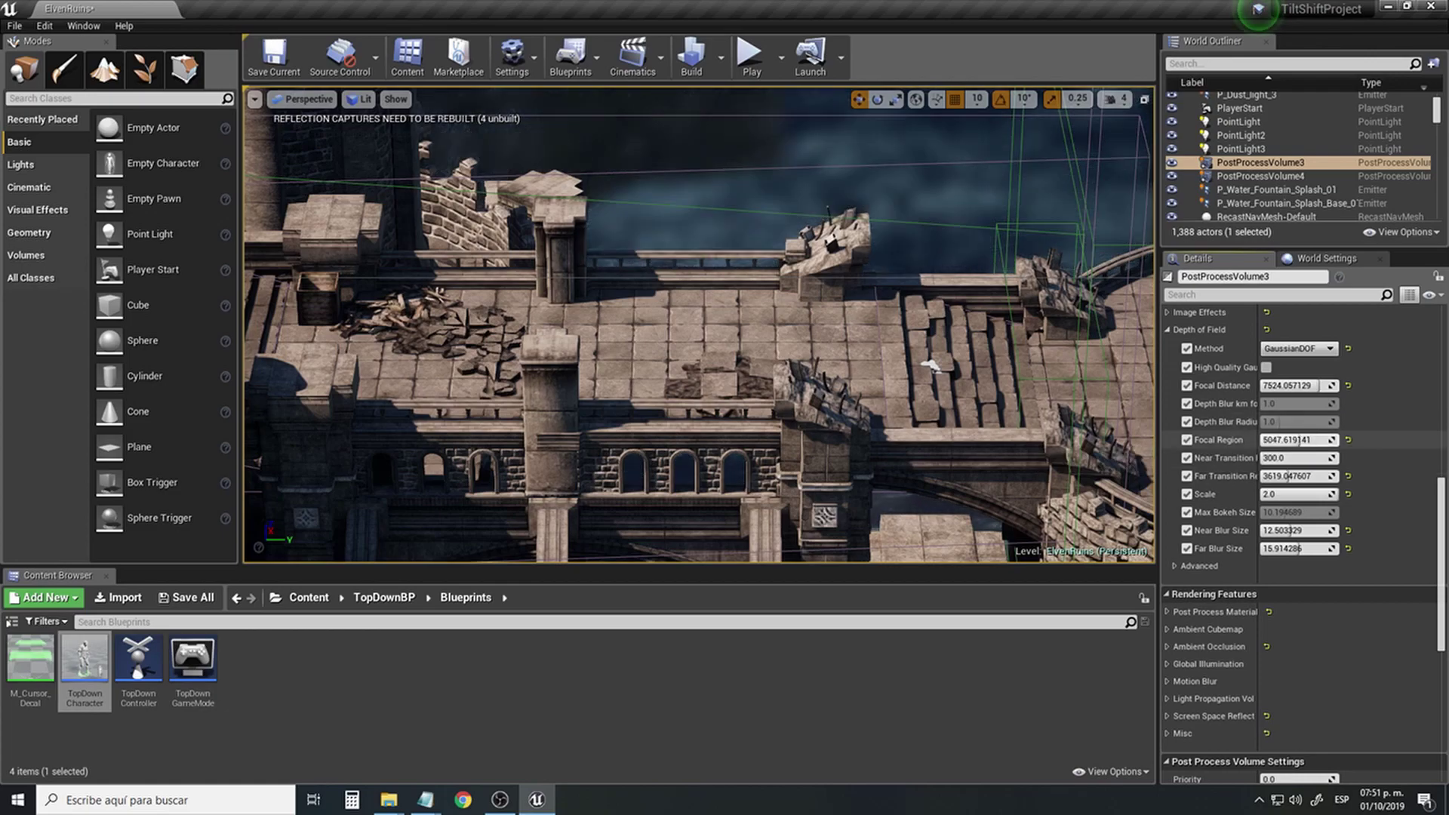
pyautogui.moveTo(1307, 440); pyautogui.dragTo(1294, 477)
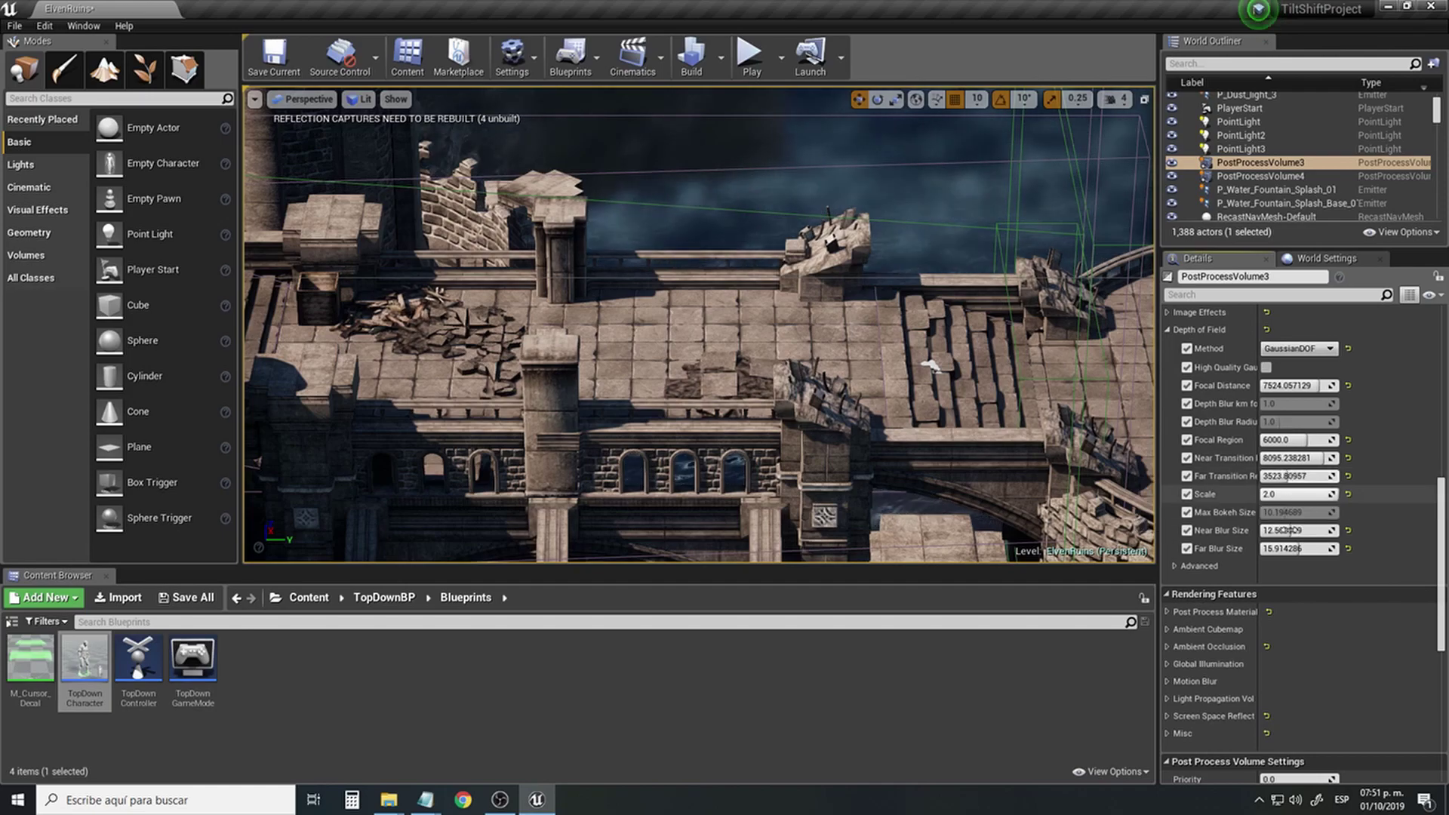
pyautogui.moveTo(1292, 531)
pyautogui.mouseDown()
pyautogui.moveTo(1275, 531)
pyautogui.moveTo(1282, 548)
pyautogui.mouseUp()
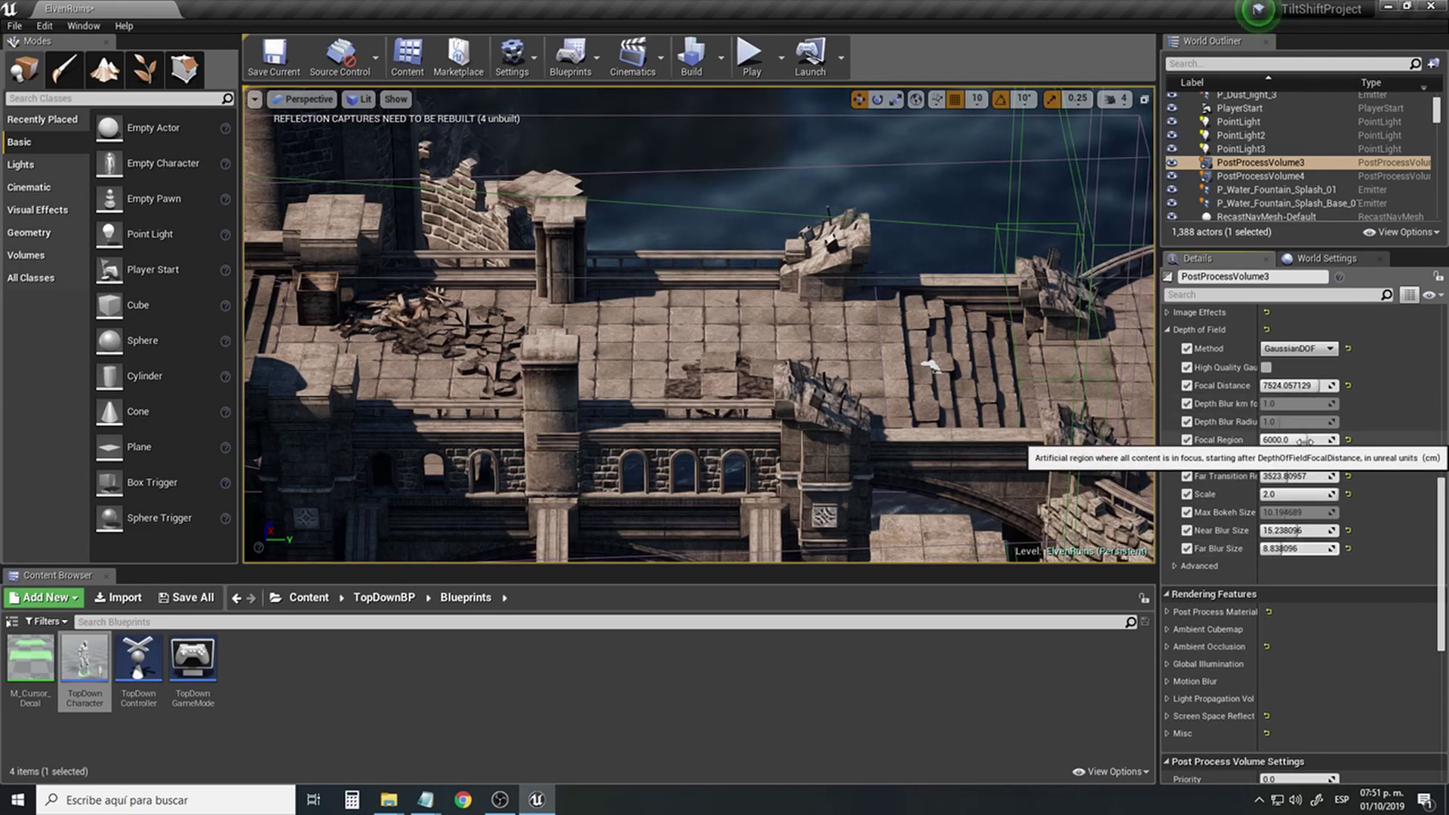
pyautogui.moveTo(1306, 441)
pyautogui.mouseDown()
pyautogui.moveTo(1283, 441)
pyautogui.moveTo(1313, 441)
pyautogui.mouseUp()
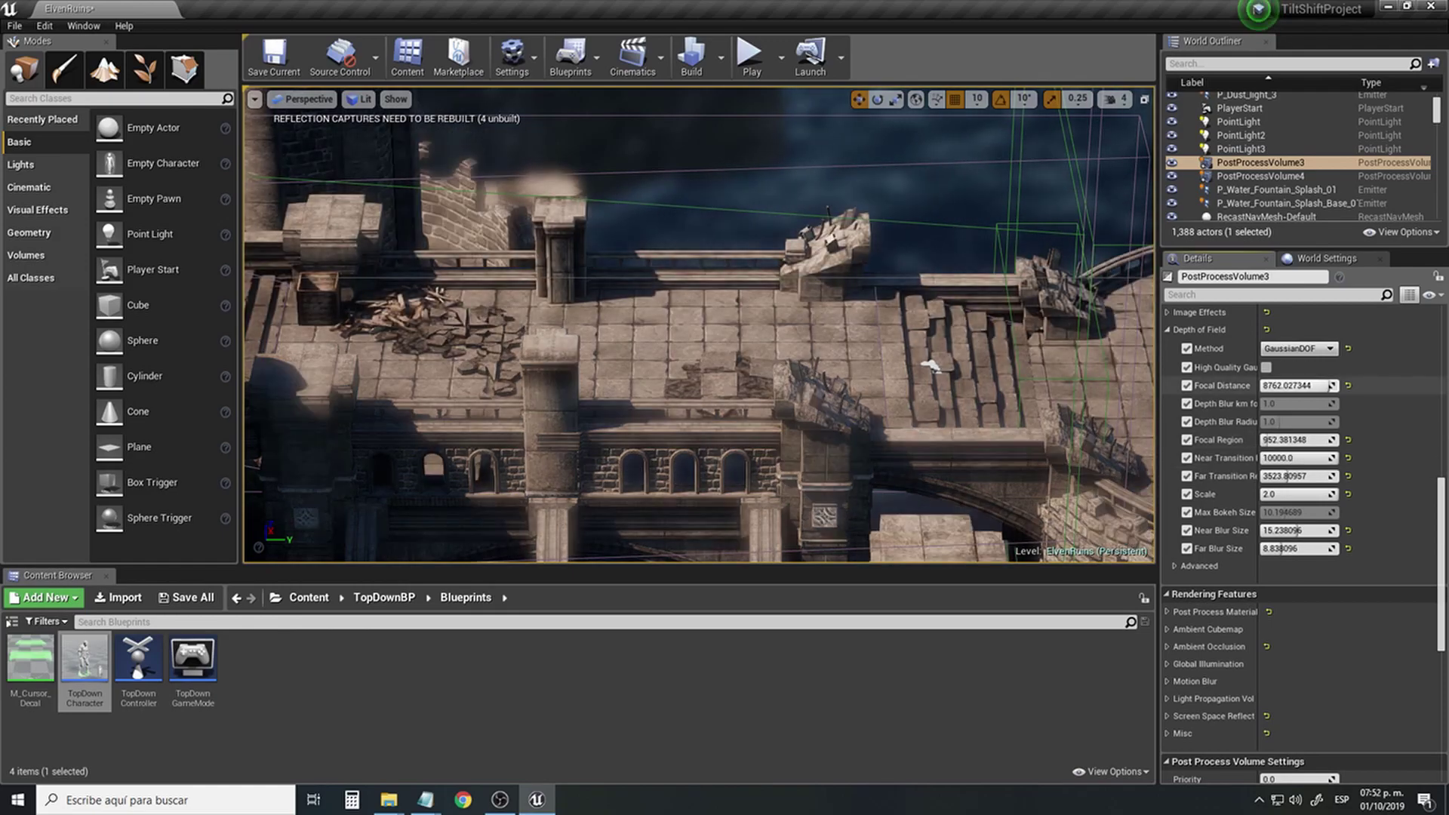
# Play-test the retuned depth of field by walking the character from the fountain terrace to the overgrown stone path.
pyautogui.moveTo(1332, 385); pyautogui.dragTo(1332, 386)
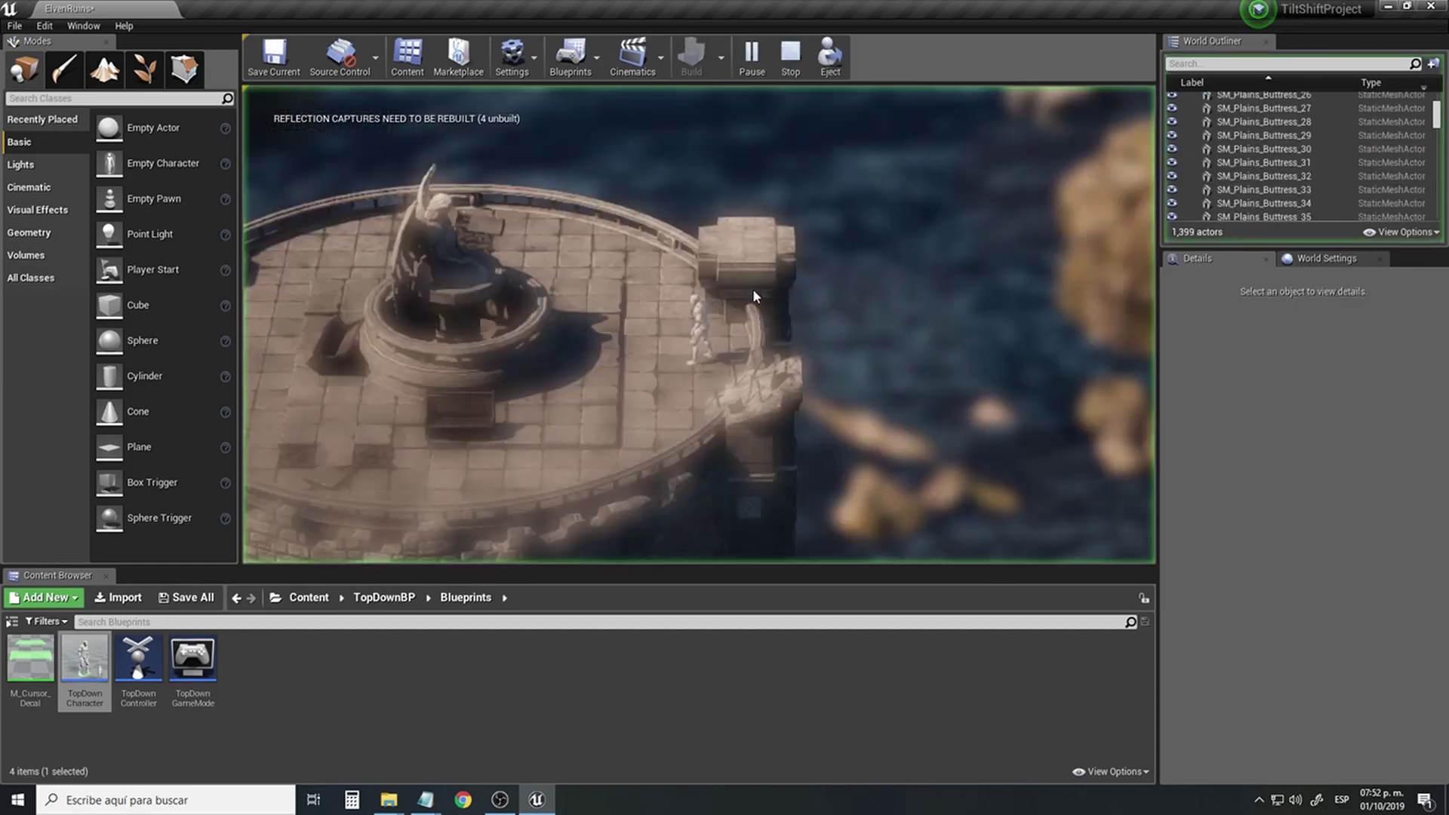
pyautogui.moveTo(657, 353)
pyautogui.mouseDown()
pyautogui.moveTo(663, 414)
pyautogui.moveTo(637, 401)
pyautogui.moveTo(561, 256)
pyautogui.moveTo(569, 340)
pyautogui.moveTo(556, 365)
pyautogui.moveTo(526, 367)
pyautogui.moveTo(528, 284)
pyautogui.mouseUp()
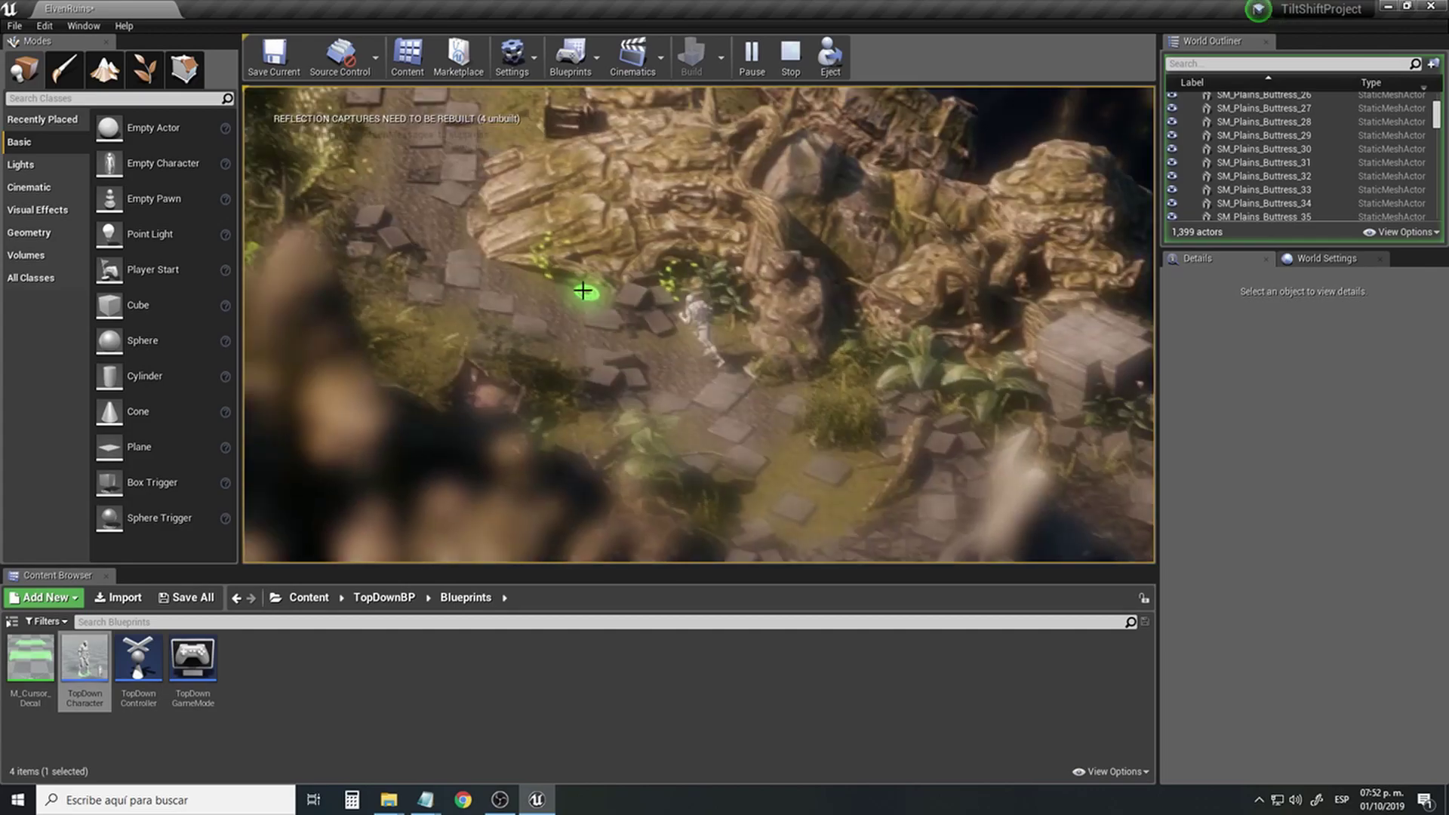
pyautogui.moveTo(583, 291)
pyautogui.mouseDown()
pyautogui.moveTo(718, 236)
pyautogui.moveTo(692, 233)
pyautogui.moveTo(702, 254)
pyautogui.mouseUp()
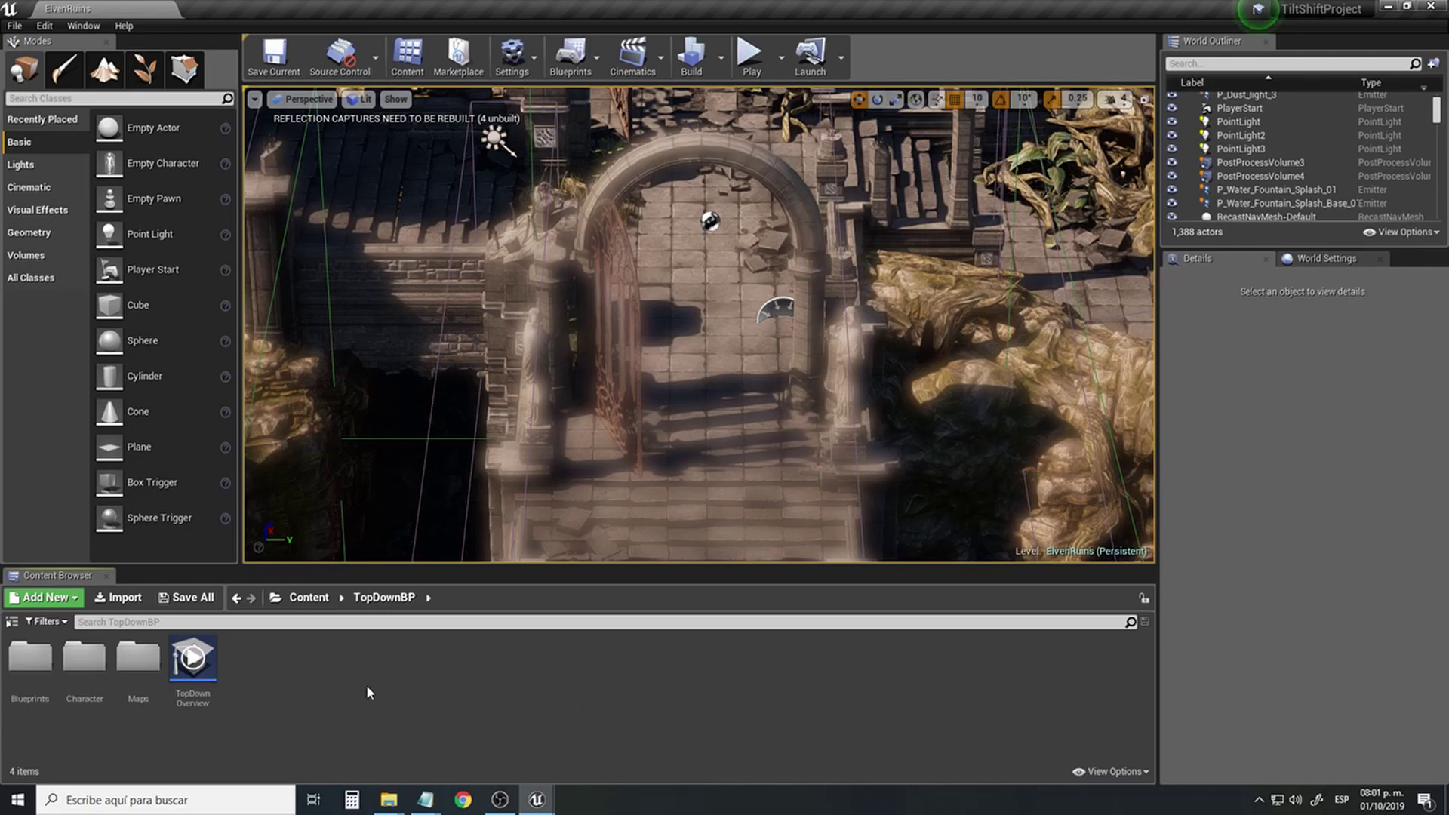
# Create a folder named PostProcessMat inside TopDownBP and open it.
pyautogui.click(317, 599)
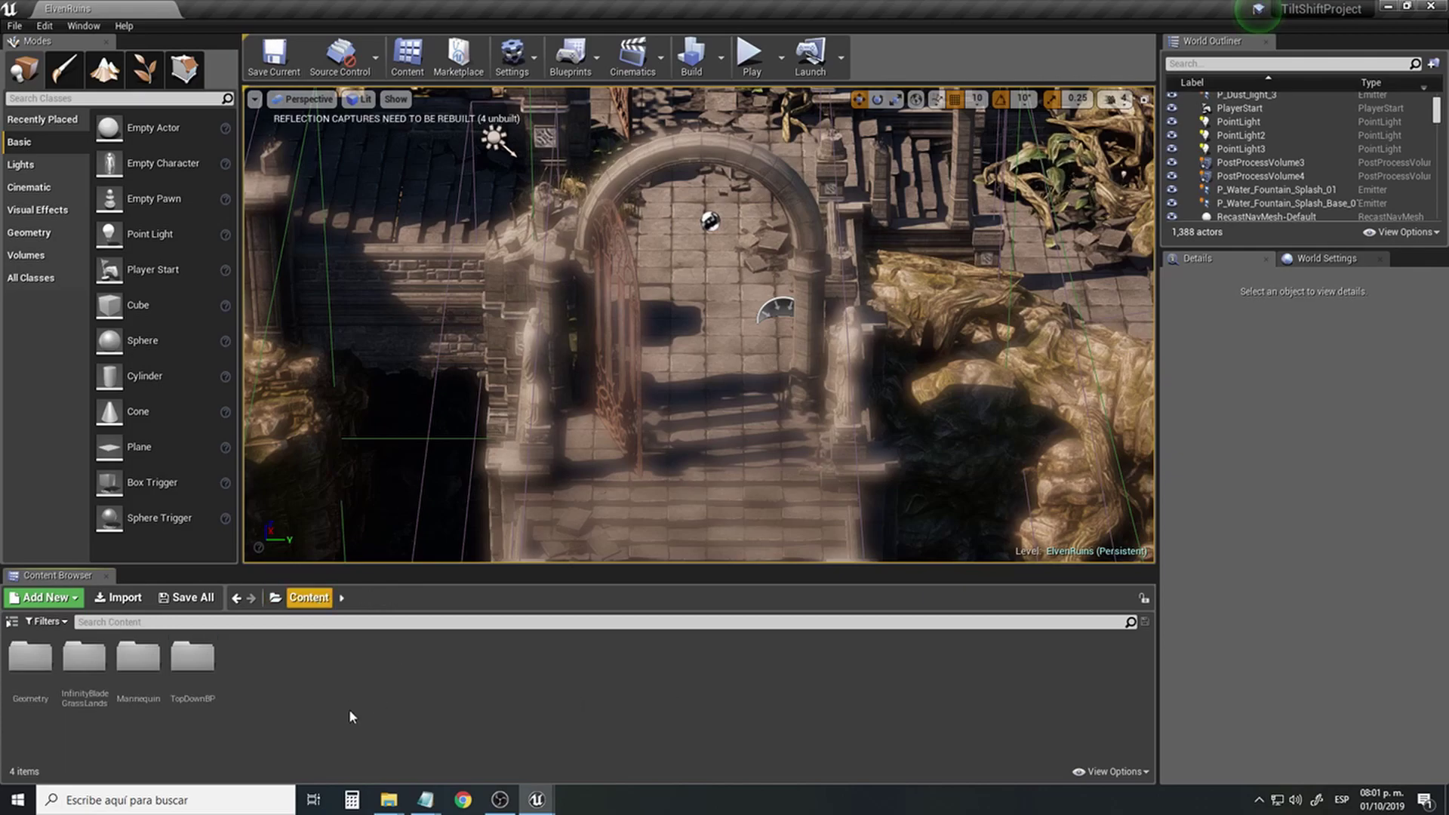
pyautogui.doubleClick(201, 662)
pyautogui.rightClick(283, 671)
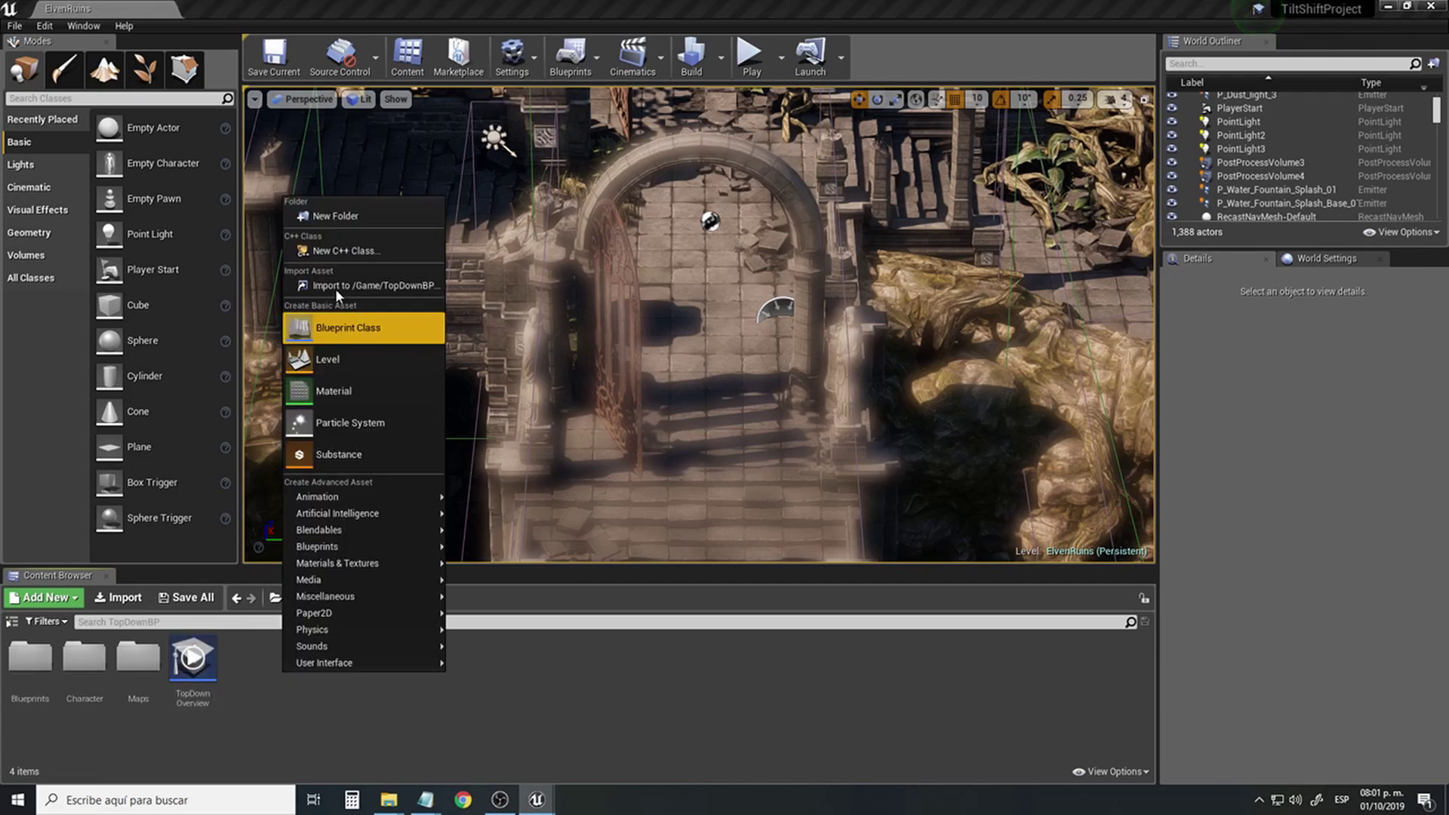
pyautogui.click(335, 216)
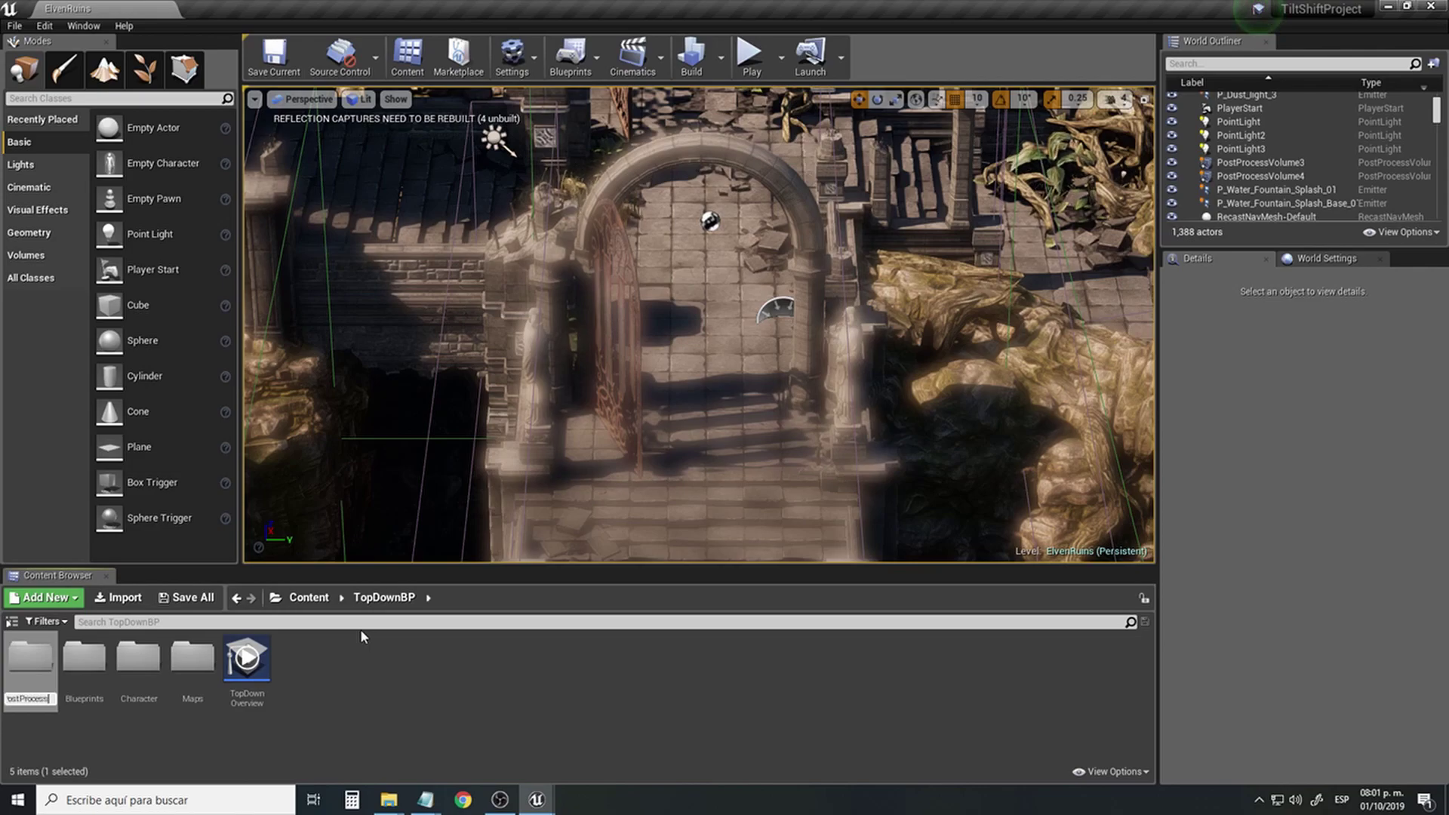
pyautogui.write('PostProcessMat')
pyautogui.press('Return')
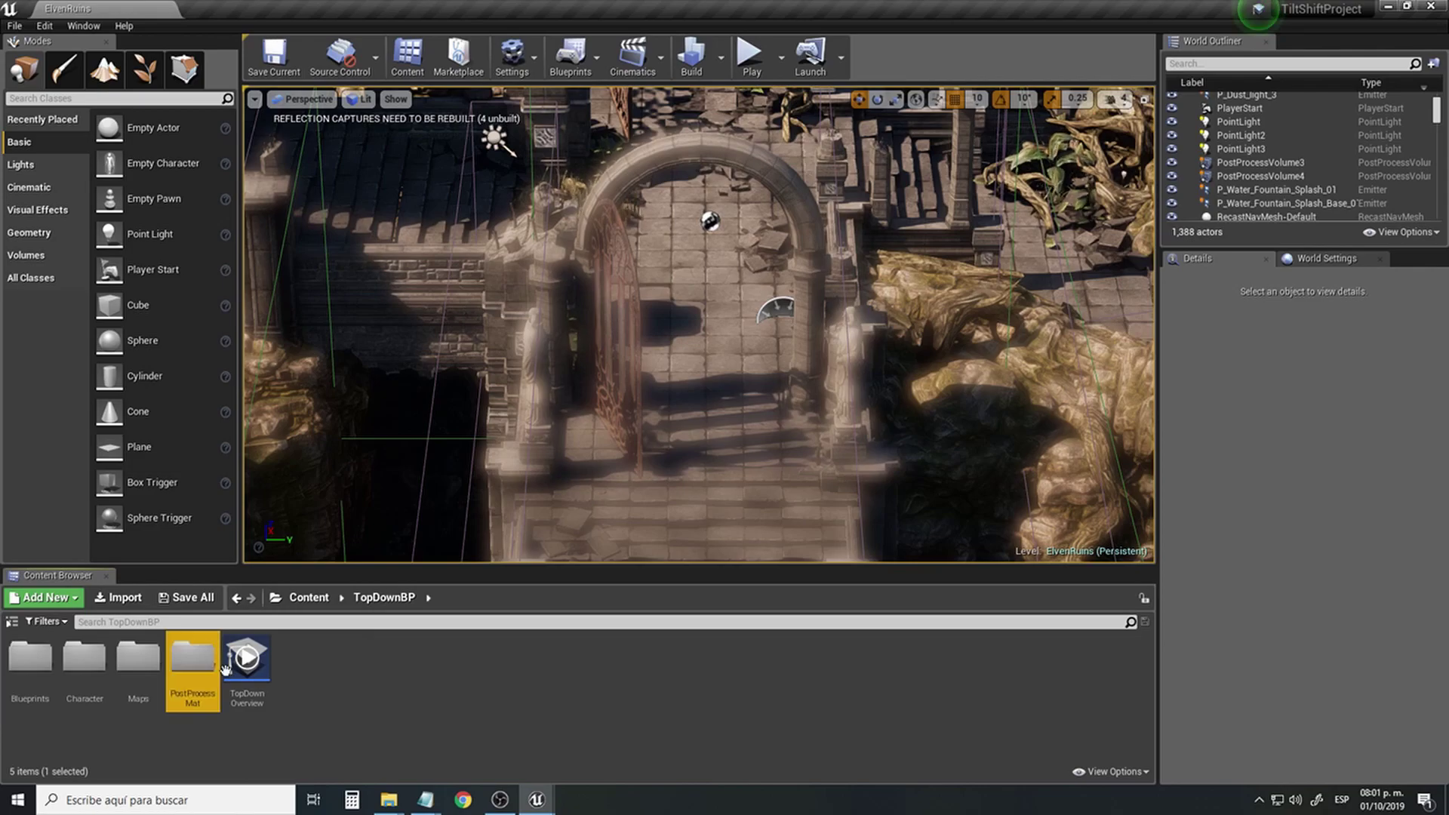
pyautogui.doubleClick(197, 663)
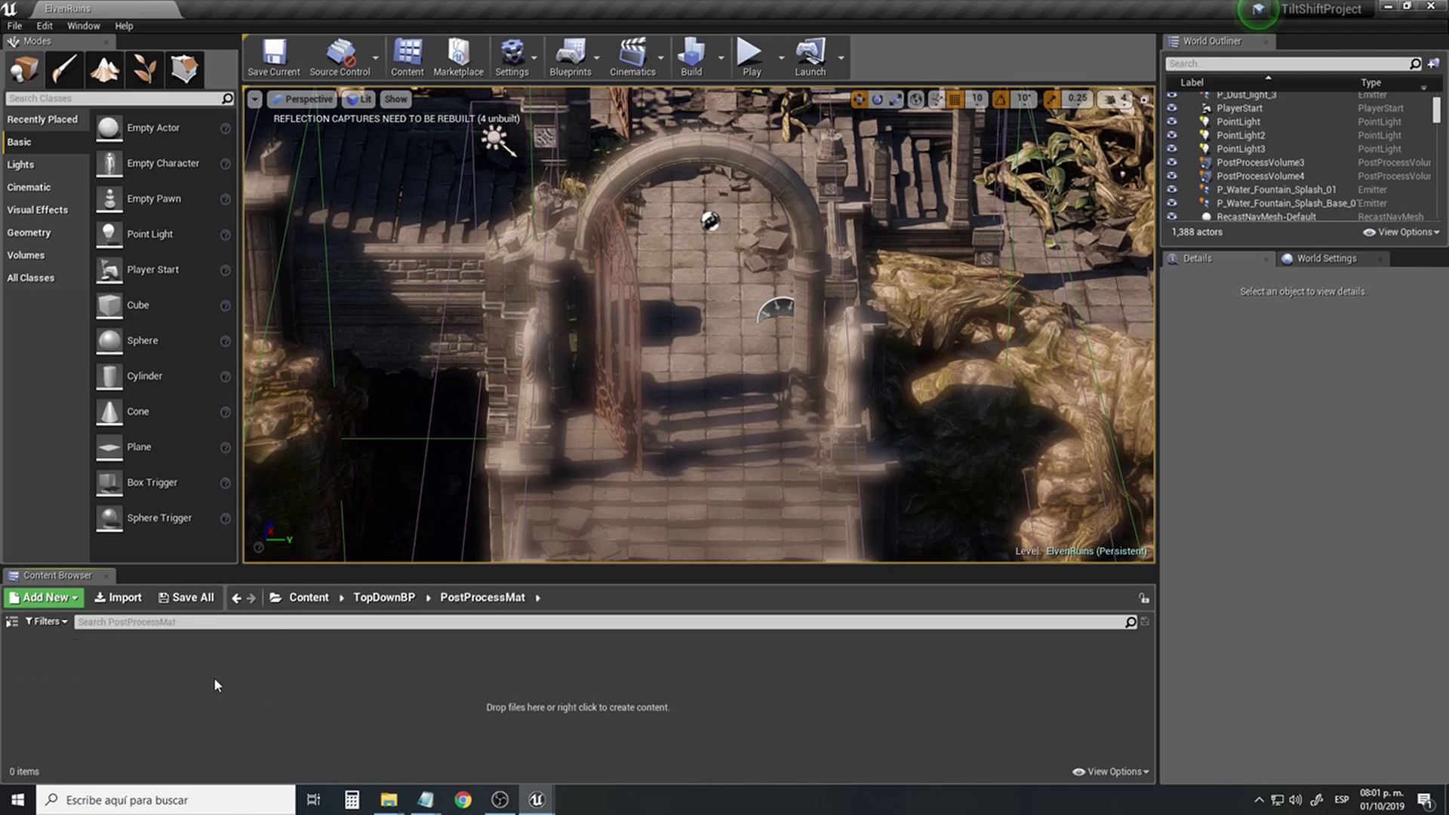
# Create a material named M_TiltShiftPost in the PostProcessMat folder.
pyautogui.rightClick(133, 673)
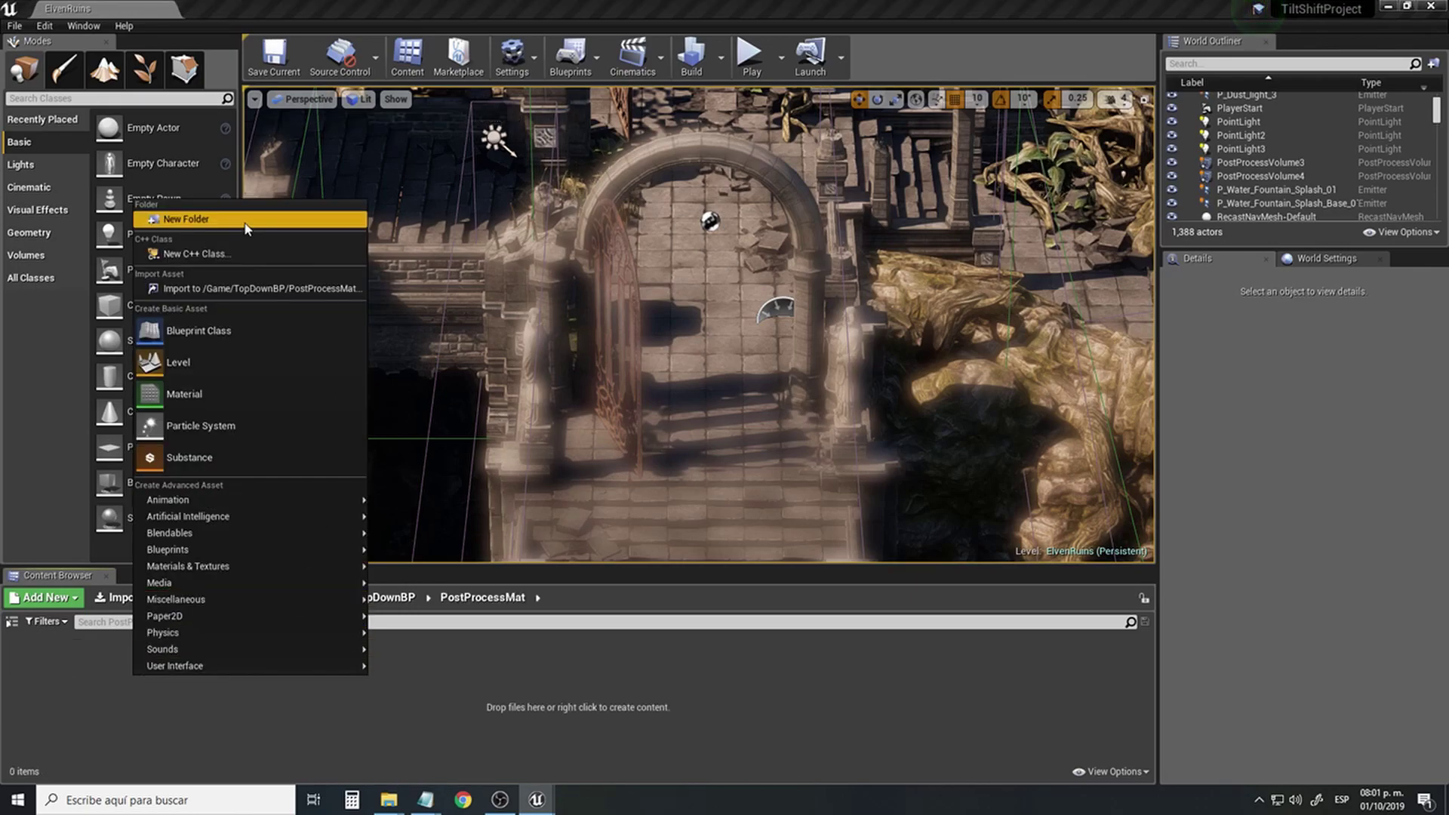
pyautogui.click(450, 702)
pyautogui.rightClick(147, 681)
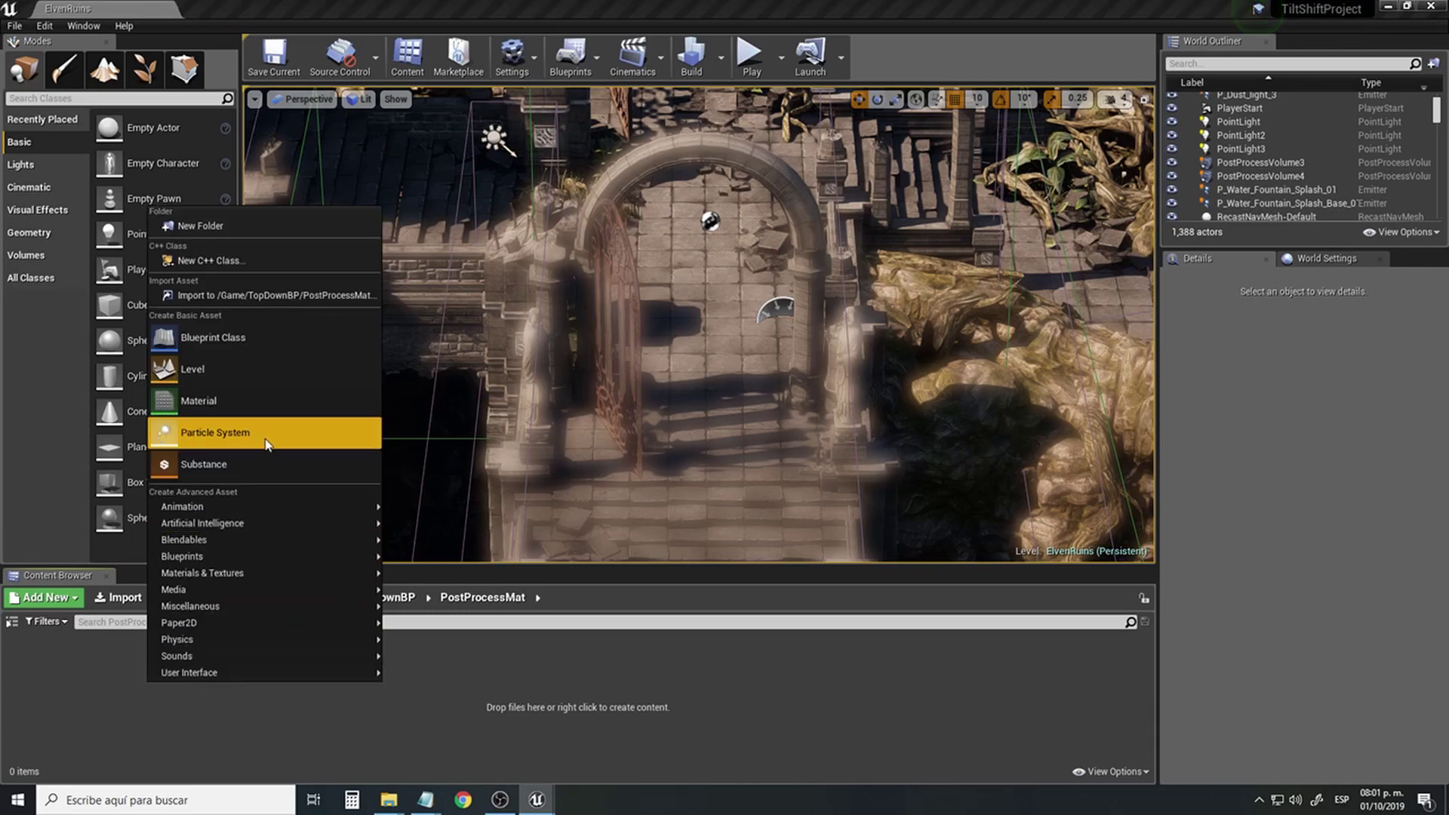
pyautogui.click(212, 403)
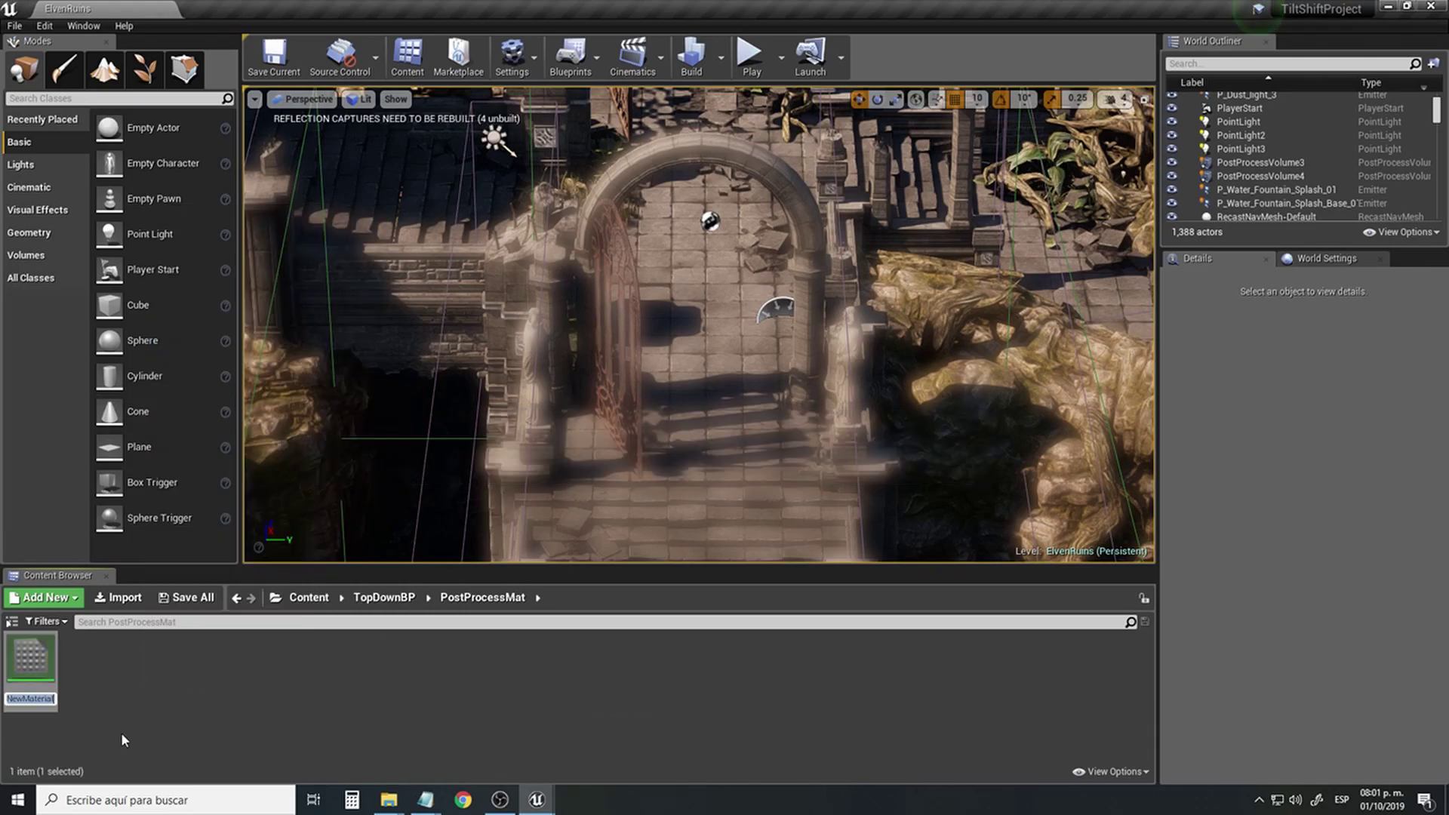
pyautogui.write('M_')
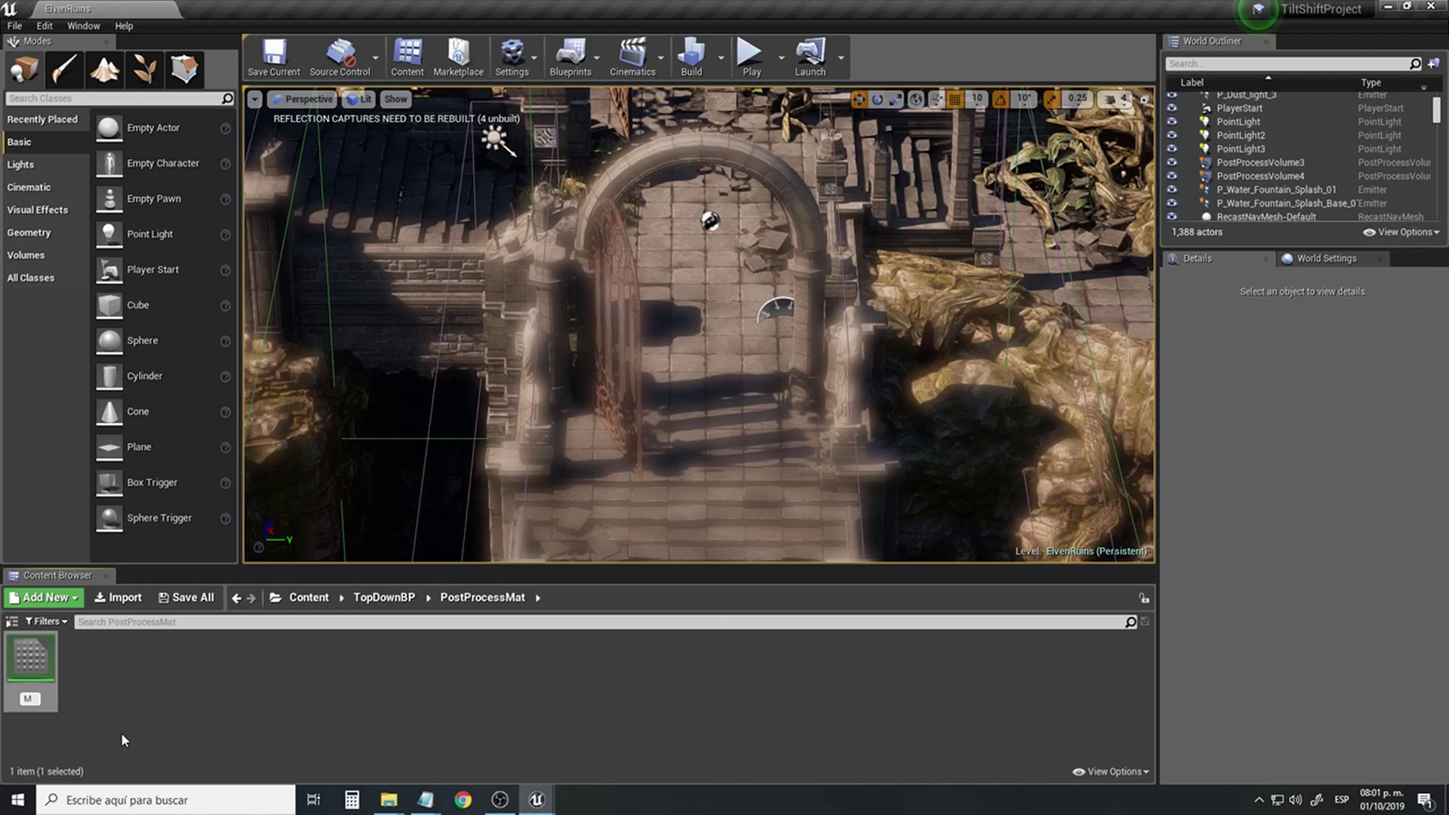
pyautogui.write('TiltShi')
pyautogui.write('ft')
pyautogui.write('Post')
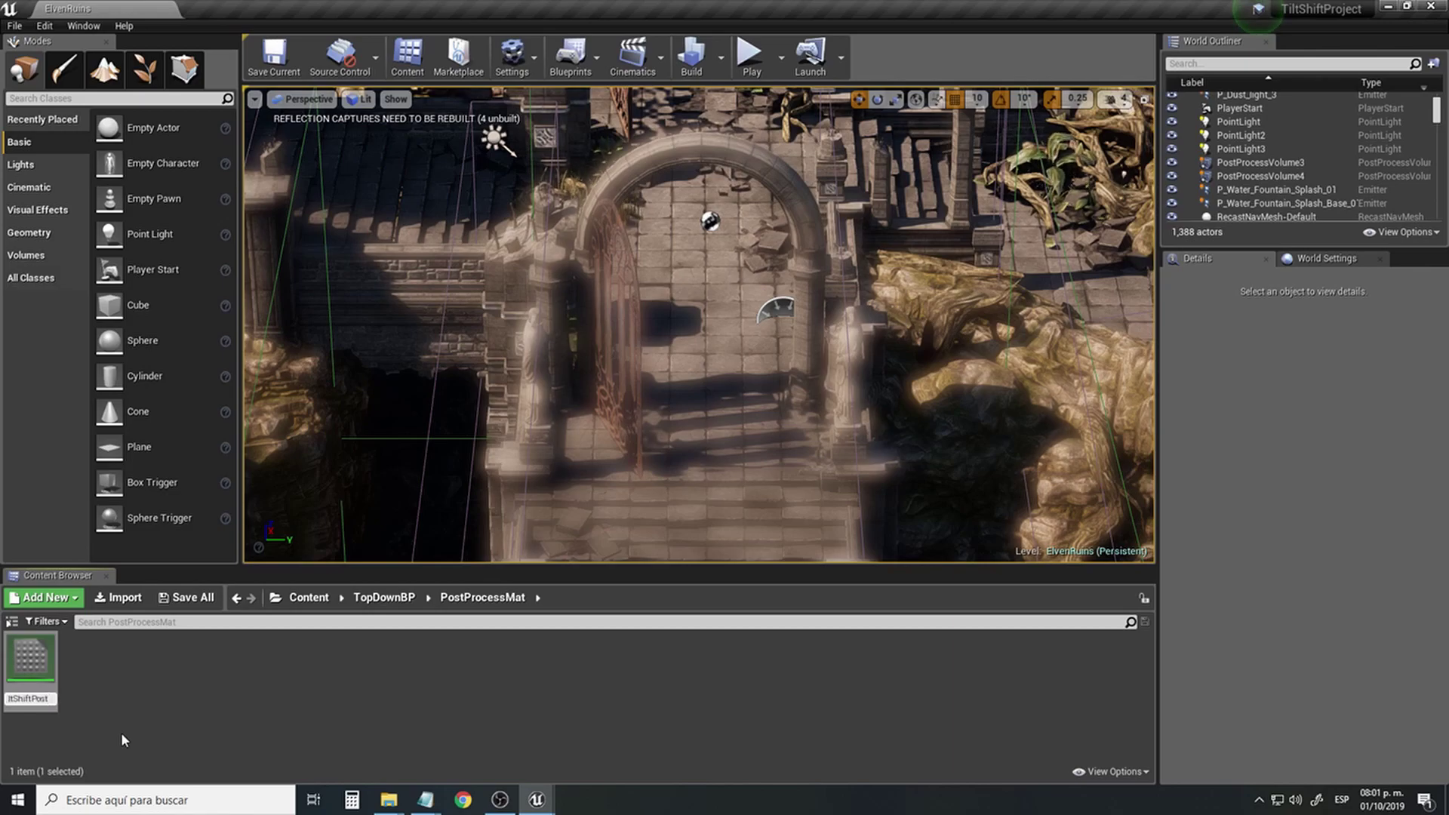
pyautogui.press('Return')
pyautogui.click(120, 733)
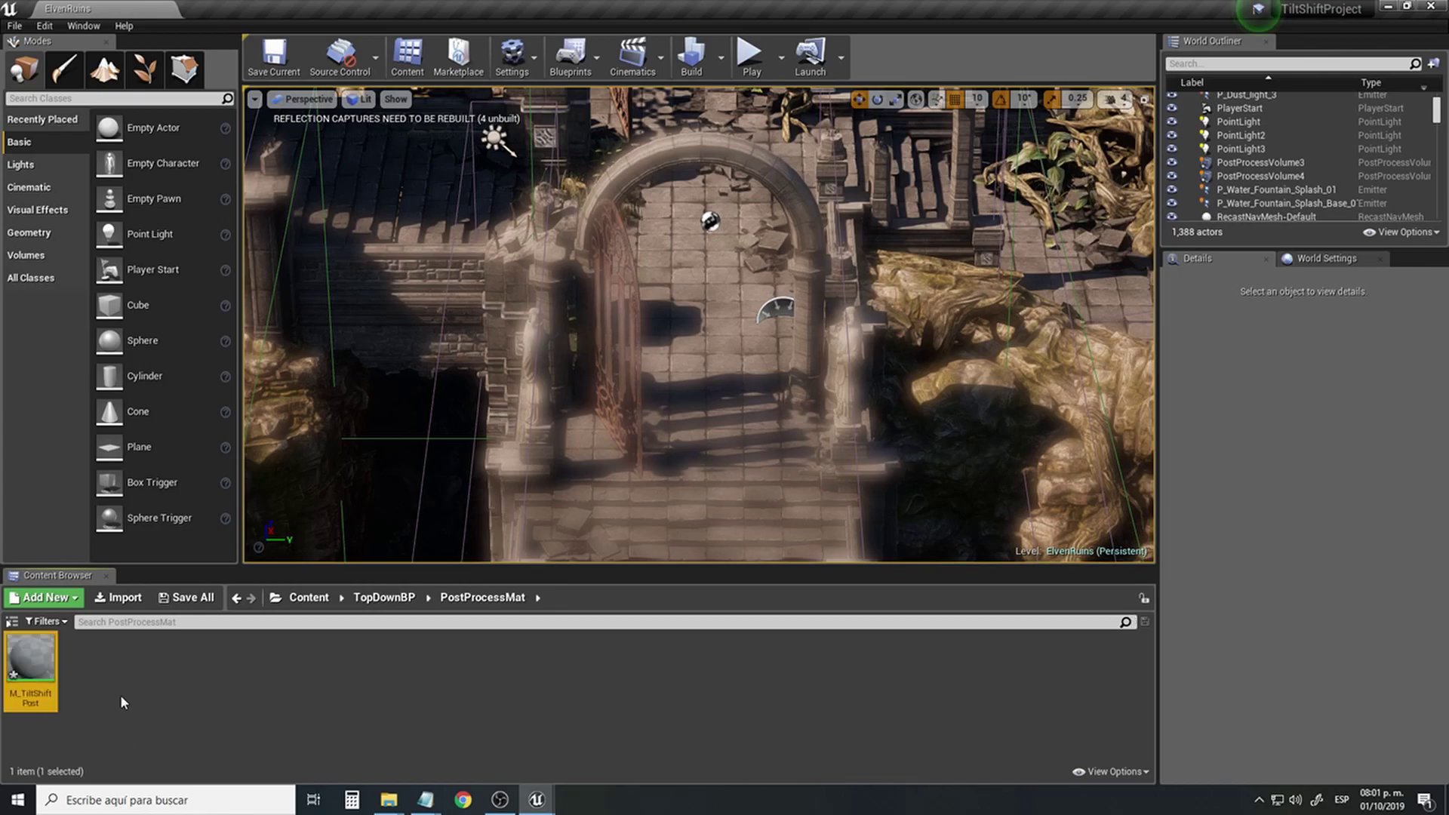
# Open M_TiltShiftPost for editing and set its Material Domain to Post Process.
pyautogui.doubleClick(30, 668)
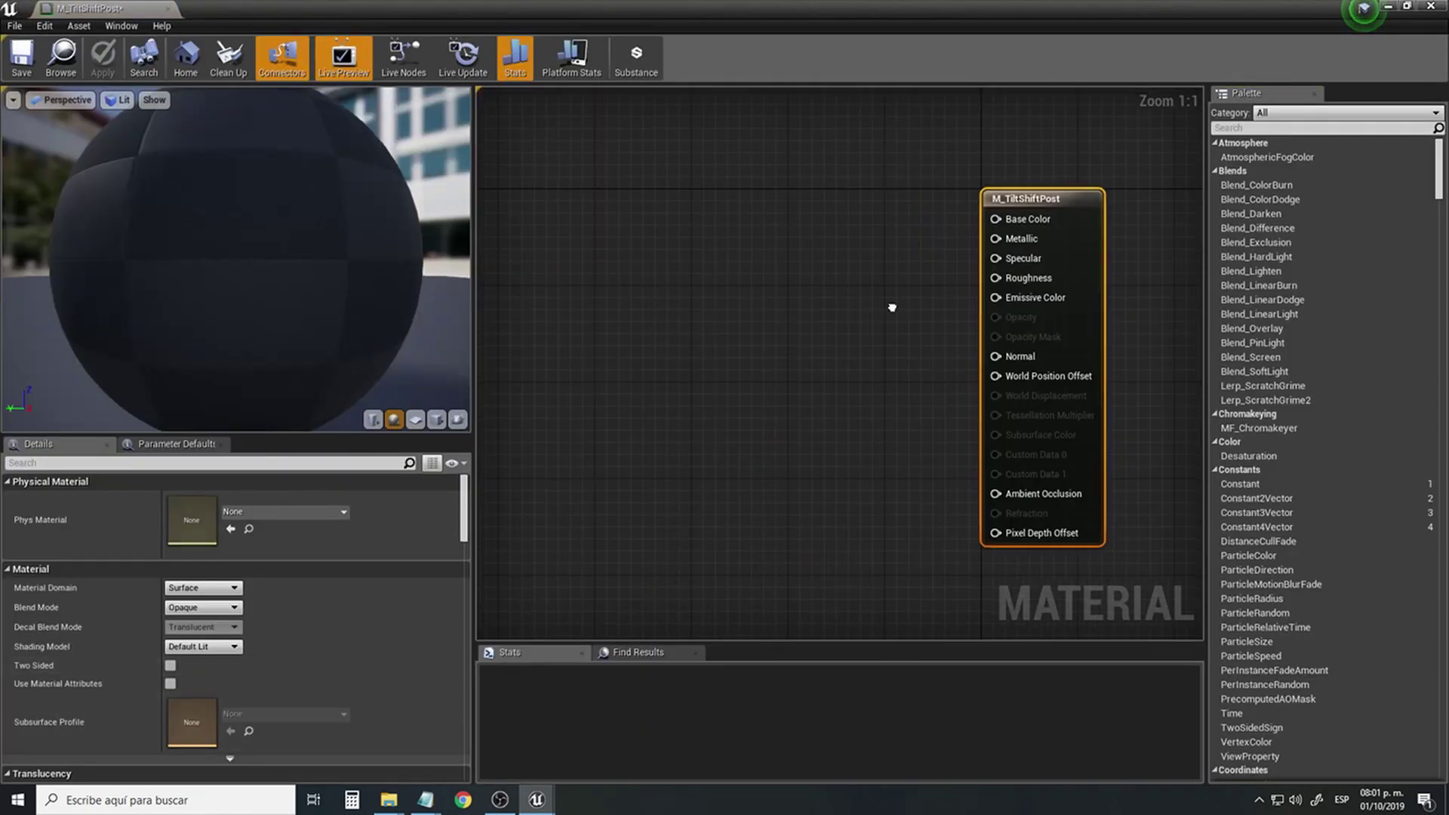
pyautogui.moveTo(892, 308); pyautogui.dragTo(954, 297, button='right')
pyautogui.click(947, 243)
pyautogui.click(1139, 188)
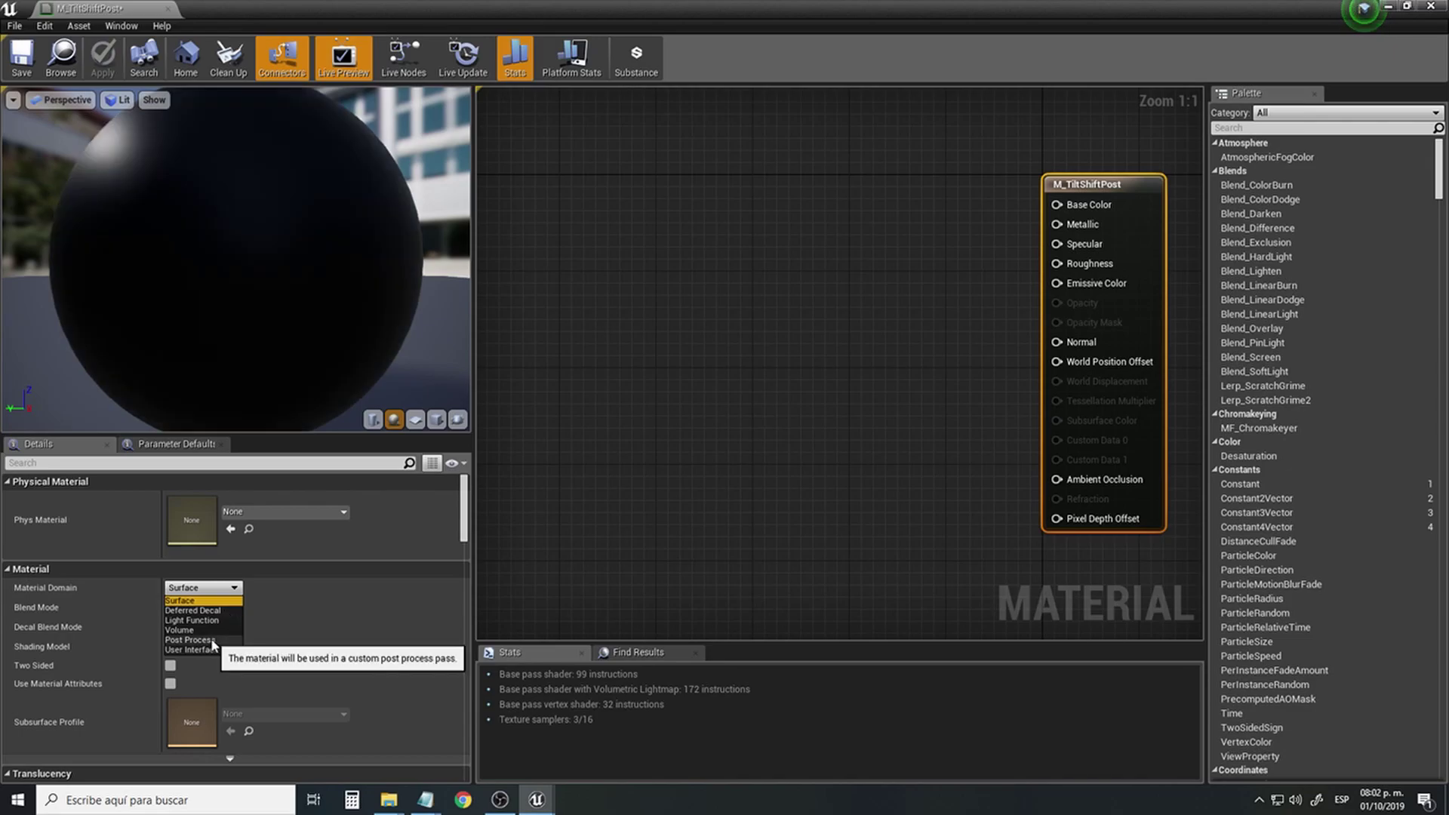
pyautogui.click(190, 640)
# Add a ScreenAlignedUVs node to the material graph and place it well before the material output node.
pyautogui.scroll(-3, 844, 356)
pyautogui.scroll(-3, 845, 360)
pyautogui.moveTo(714, 416); pyautogui.dragTo(807, 429, button='right')
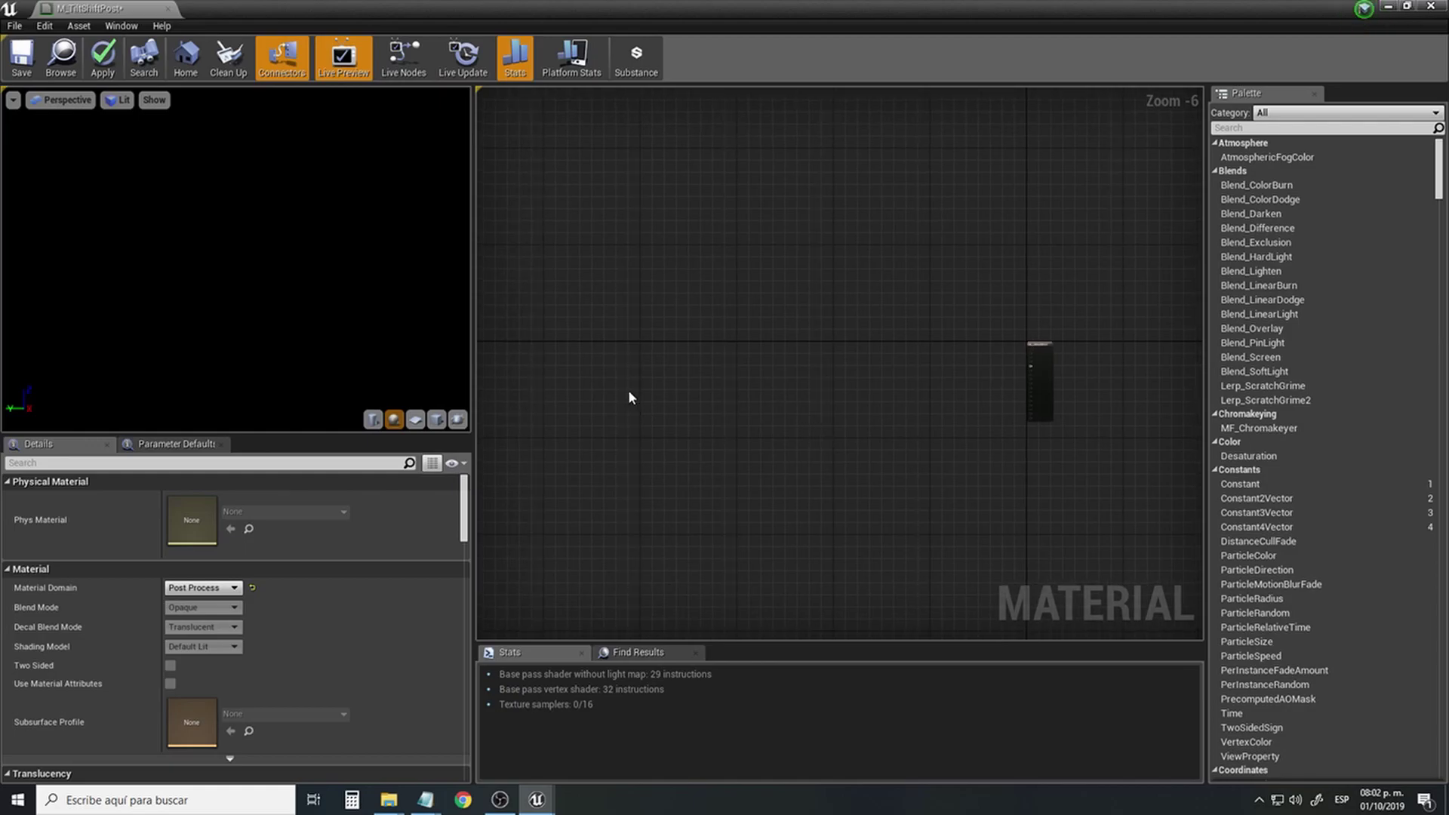
pyautogui.rightClick(608, 373)
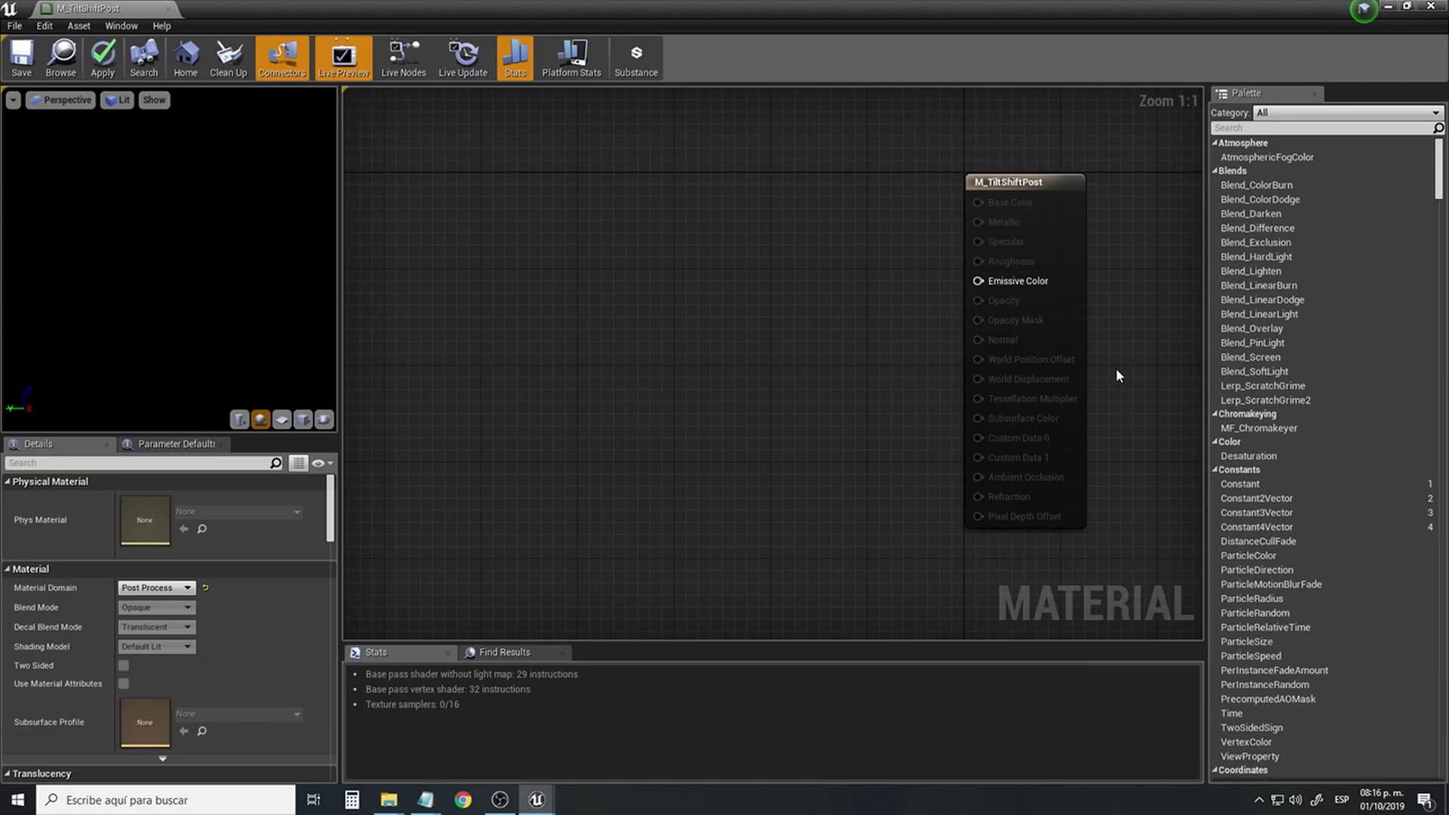
pyautogui.moveTo(536, 433); pyautogui.dragTo(784, 404, button='right')
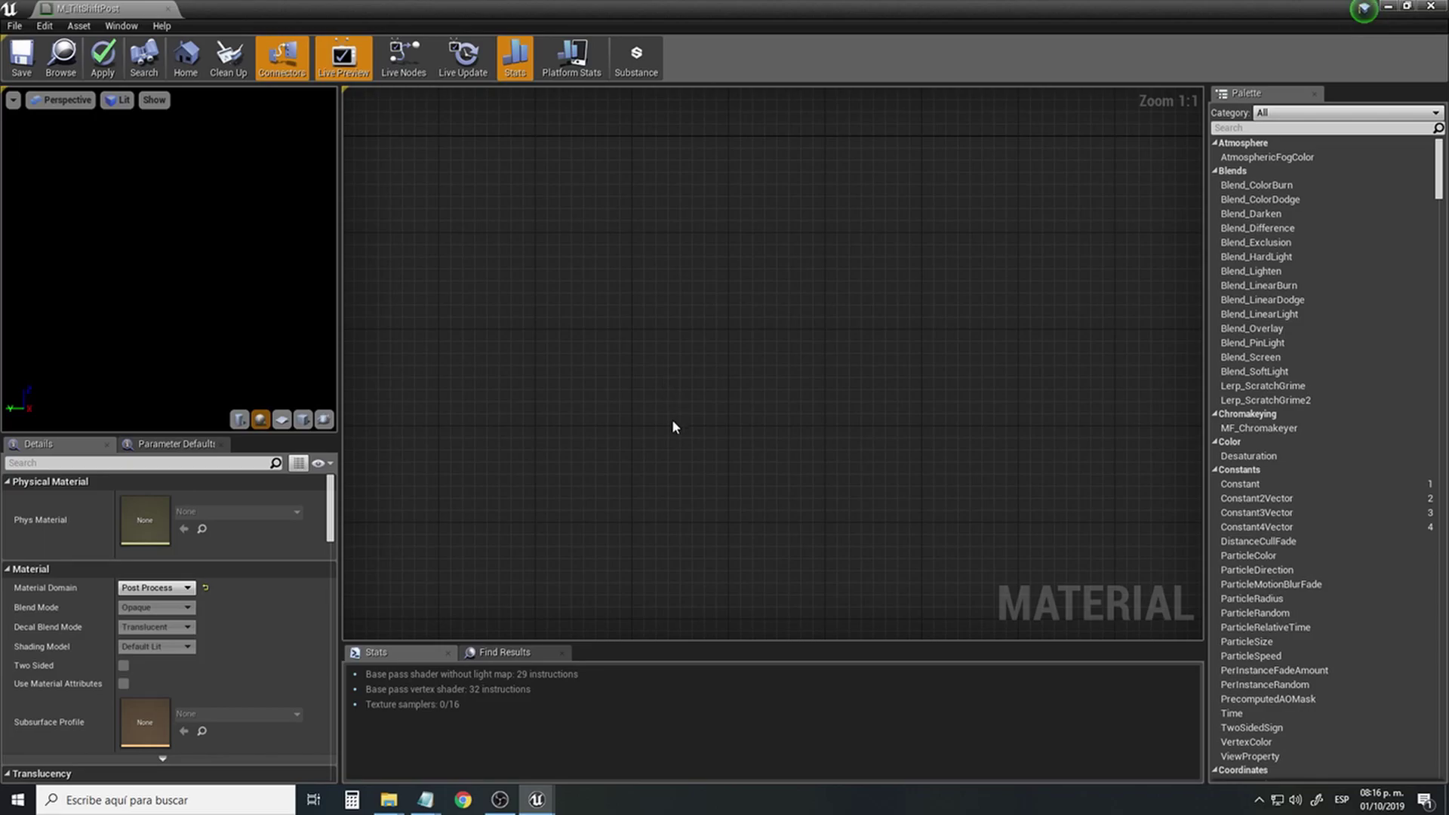
pyautogui.rightClick(484, 370)
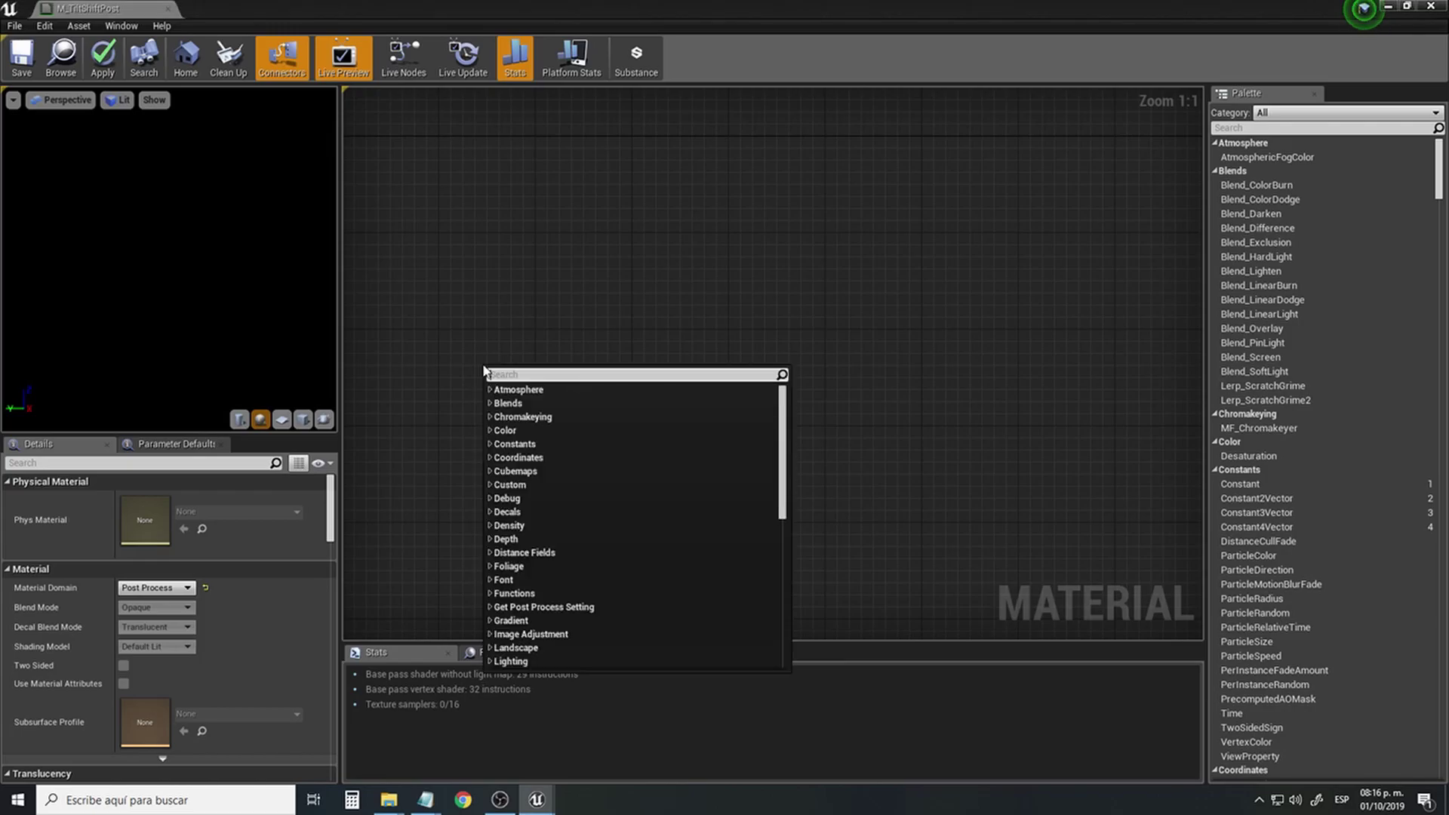
pyautogui.write('Screenali')
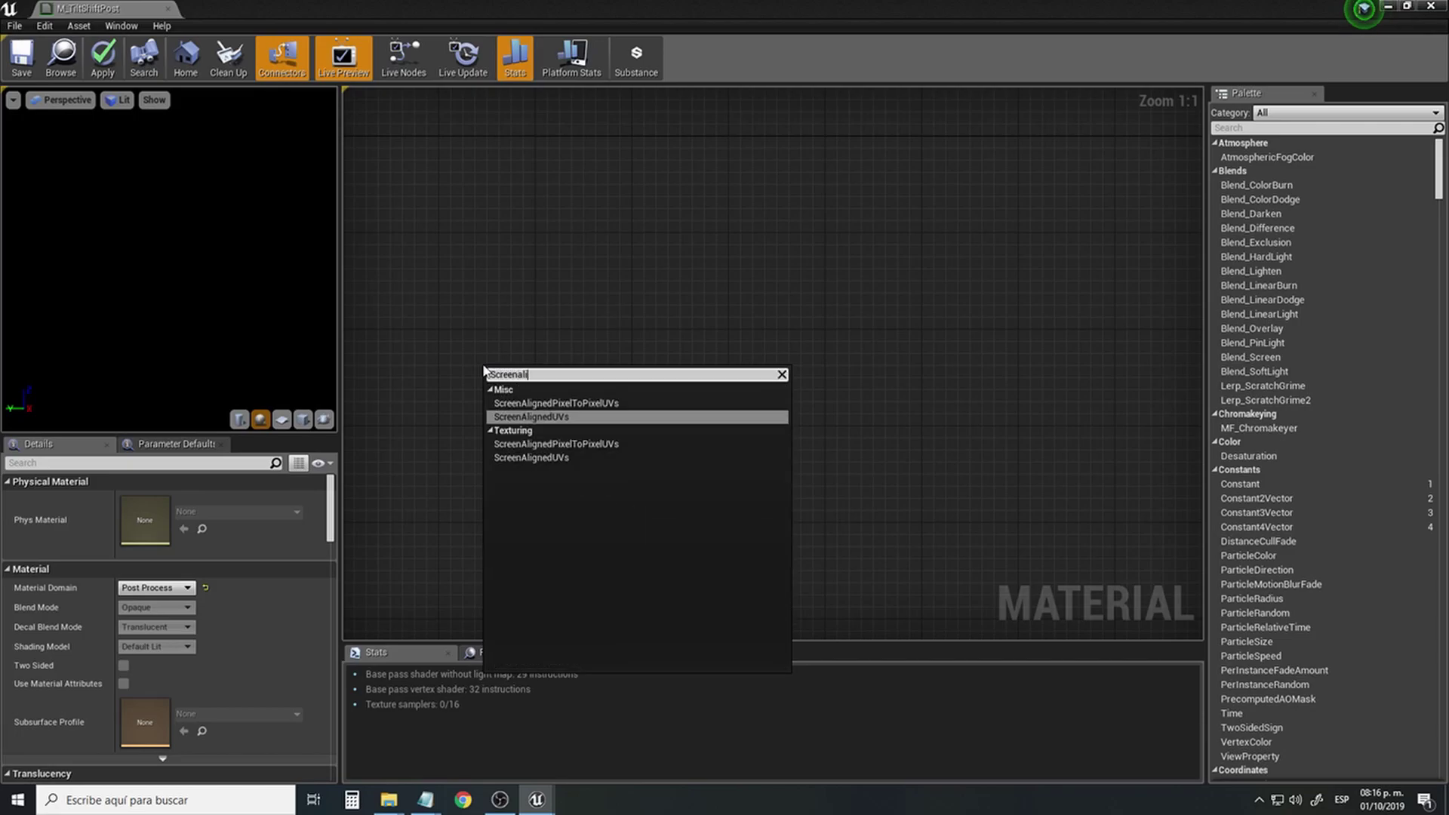
pyautogui.click(555, 415)
pyautogui.moveTo(599, 369); pyautogui.dragTo(477, 305)
# Connect the ScreenAlignedUVs X 100%, Y 100% output to a new LinearGradient node and place it slightly above.
pyautogui.moveTo(590, 328); pyautogui.dragTo(642, 283)
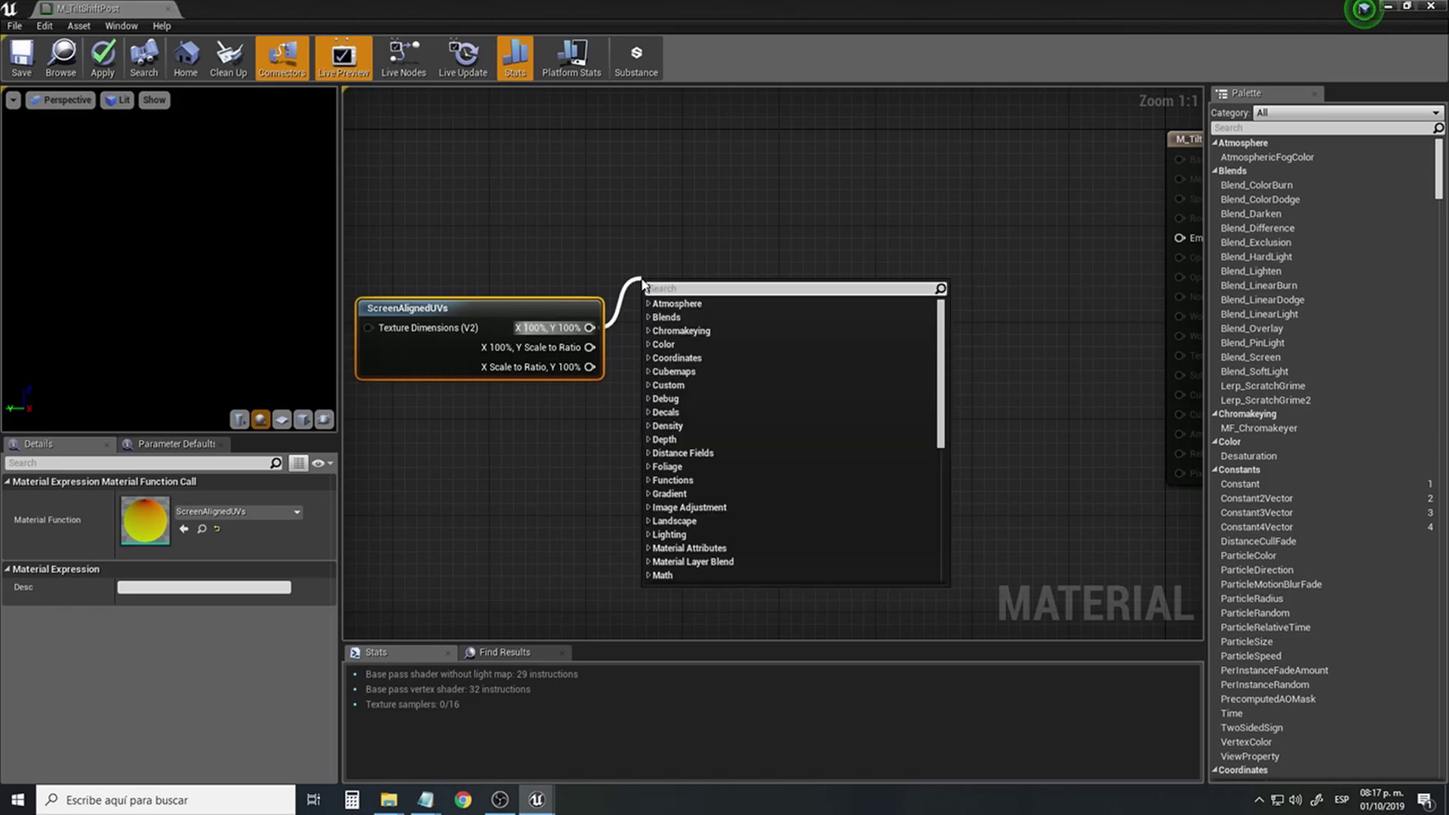
pyautogui.write('l')
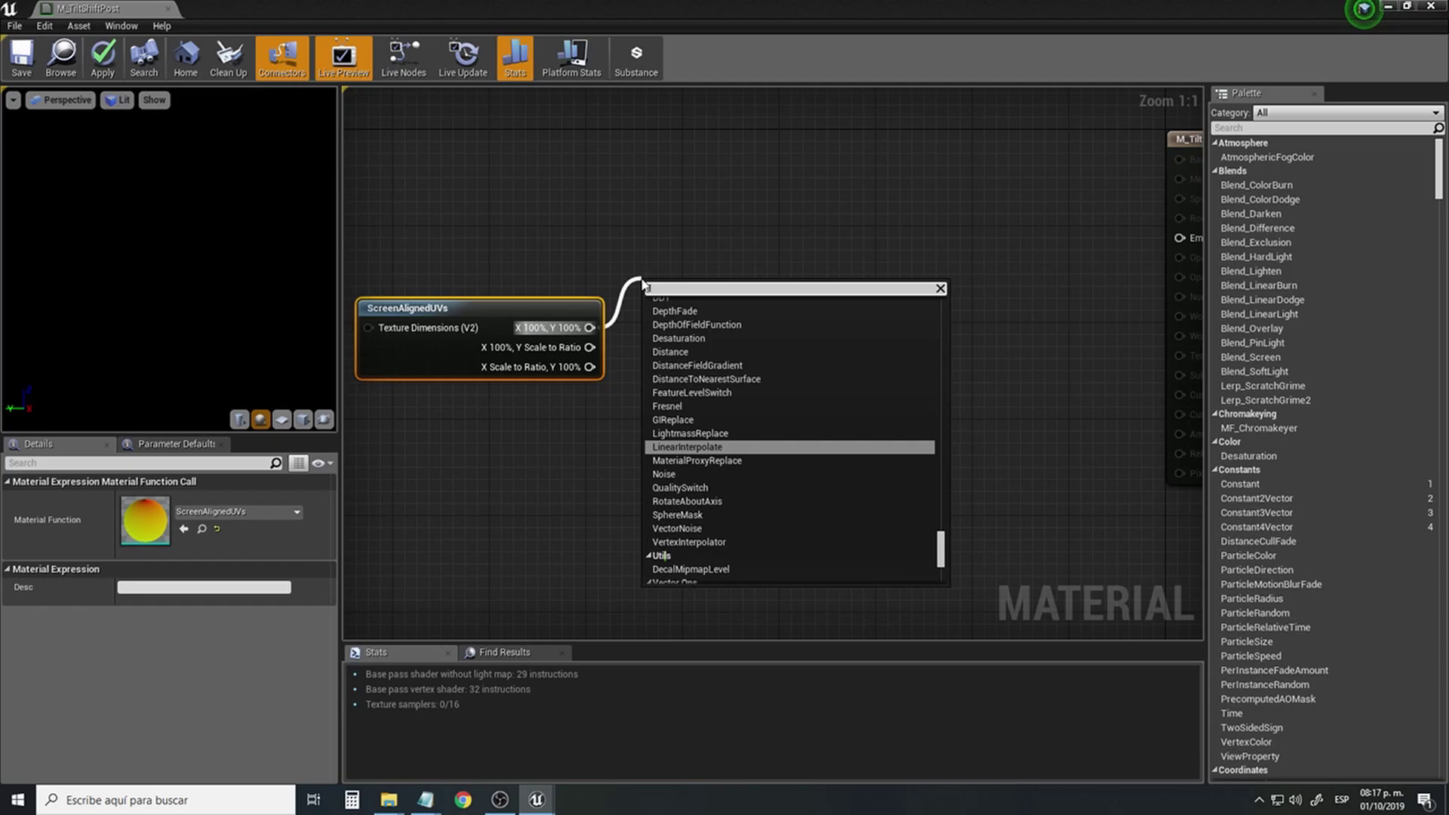
pyautogui.write('ine')
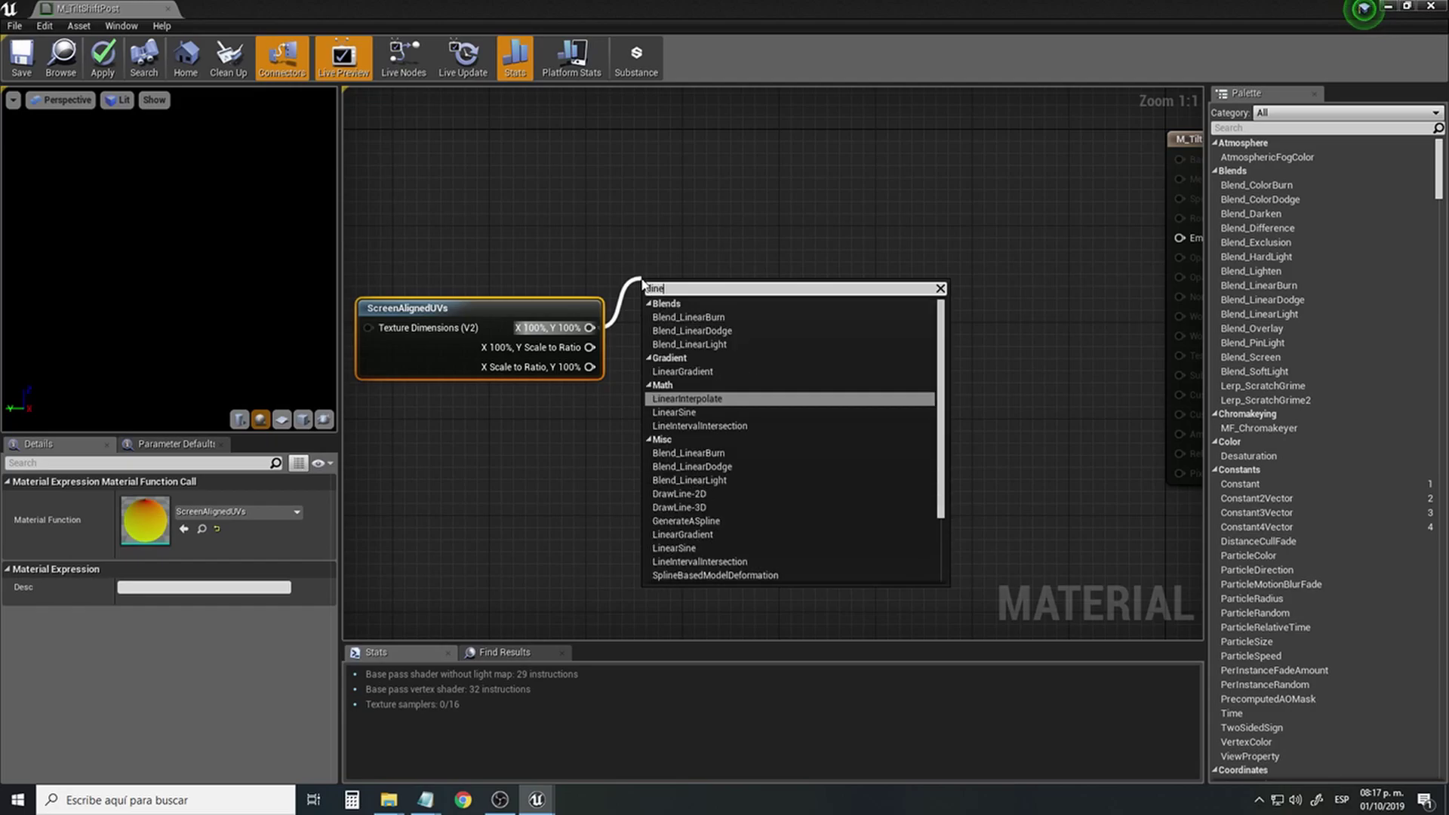
pyautogui.write('argra')
pyautogui.click(678, 318)
pyautogui.moveTo(730, 292); pyautogui.dragTo(731, 262)
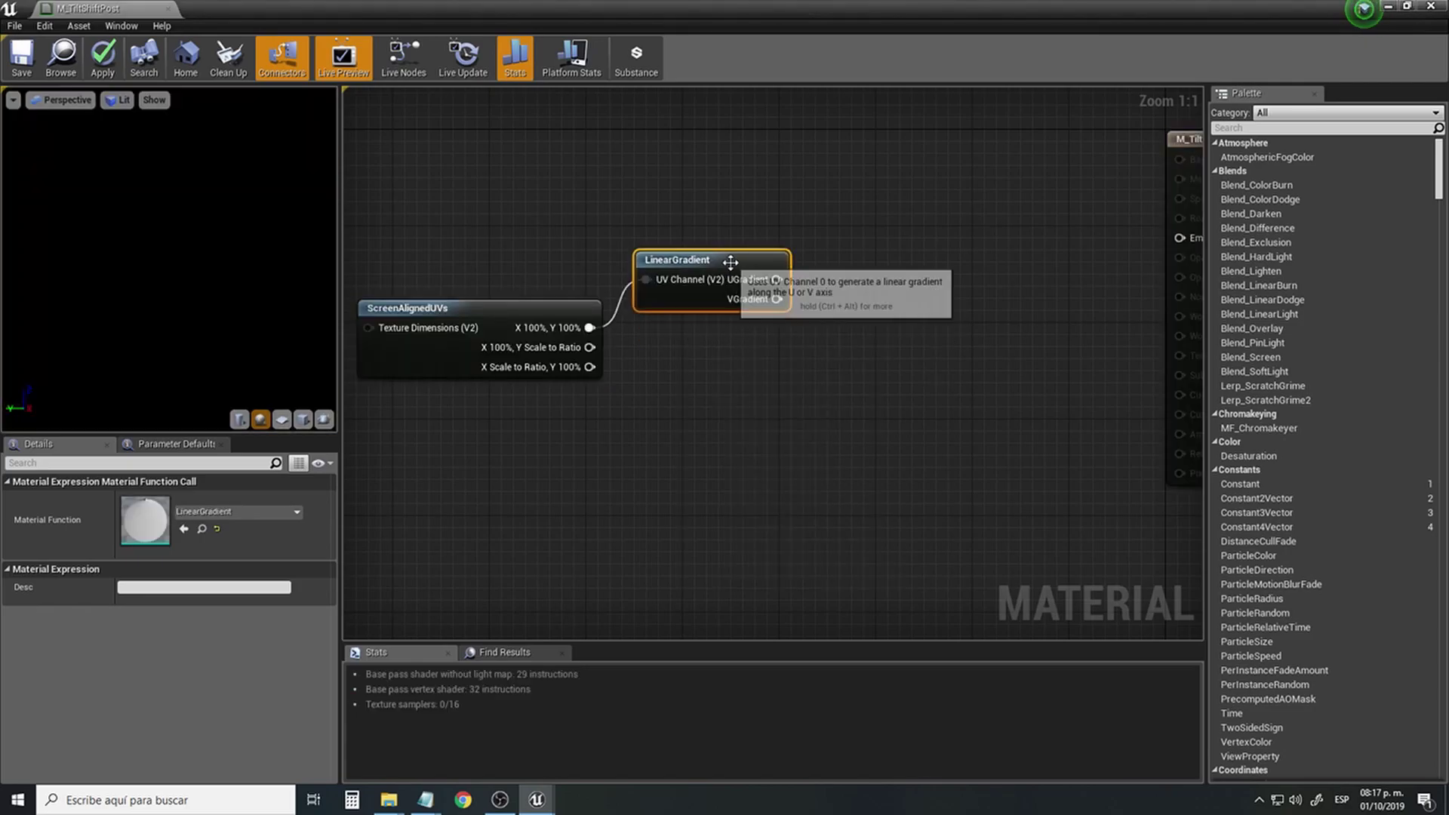
pyautogui.hotkey('ctrl', 'c')
pyautogui.hotkey('ctrl', 'v')
pyautogui.moveTo(780, 351); pyautogui.dragTo(671, 364)
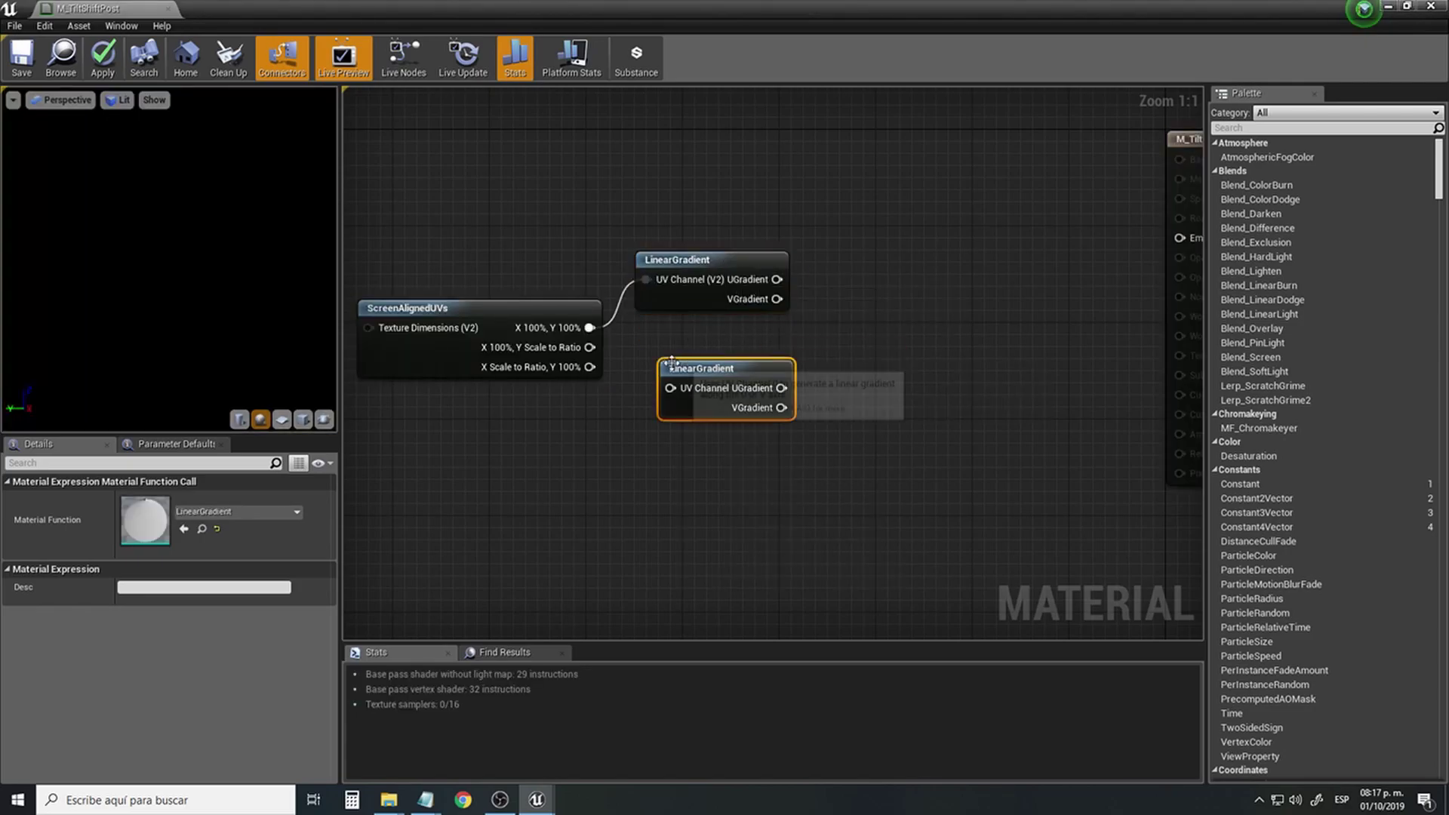
pyautogui.press('Delete')
# Branch the same X 100%, Y 100% output into a second LinearGradient node aligned below the first one.
pyautogui.moveTo(589, 328); pyautogui.dragTo(635, 417)
pyautogui.moveTo(590, 330); pyautogui.dragTo(634, 422)
pyautogui.write('linearg')
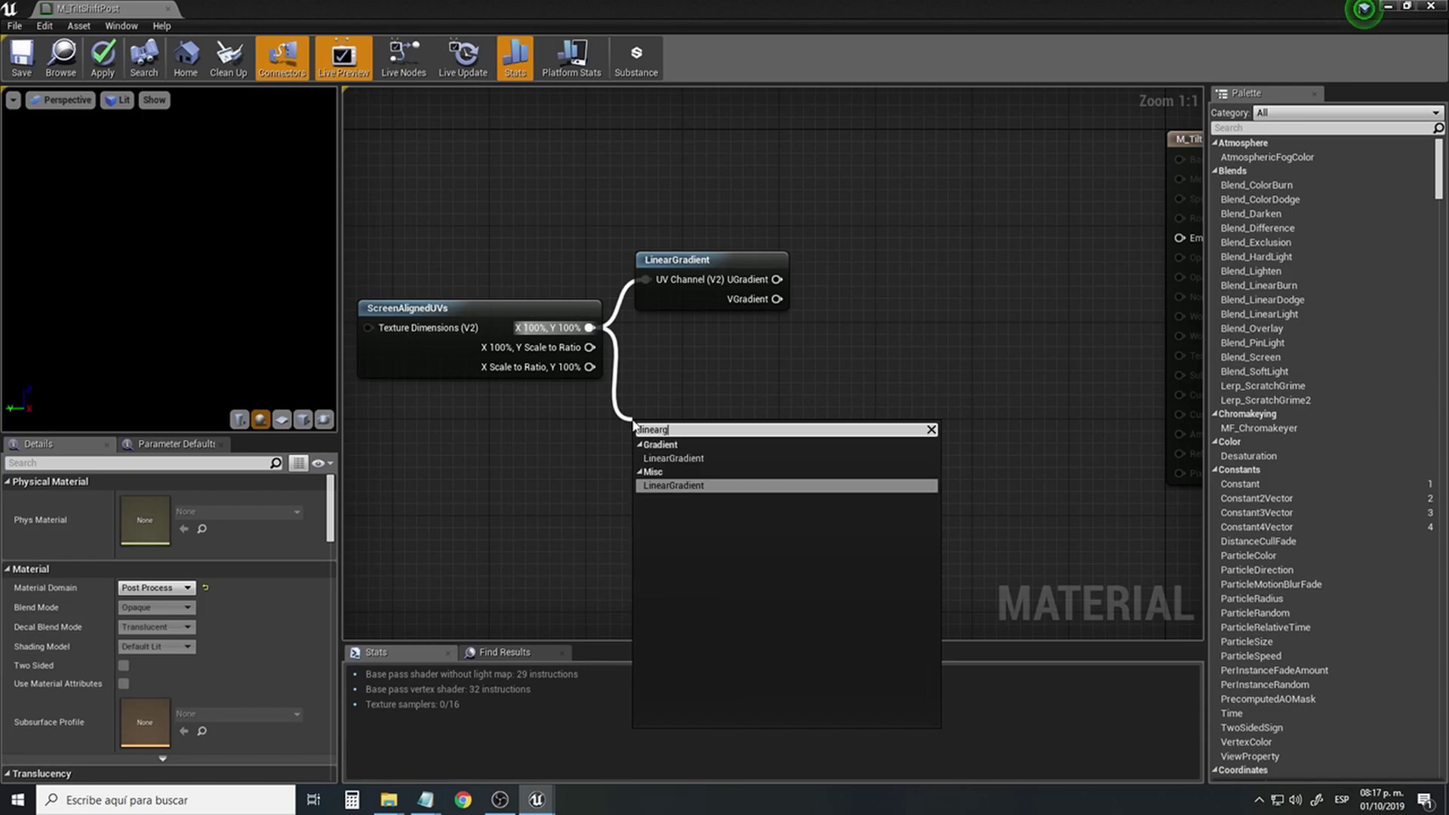
pyautogui.click(669, 458)
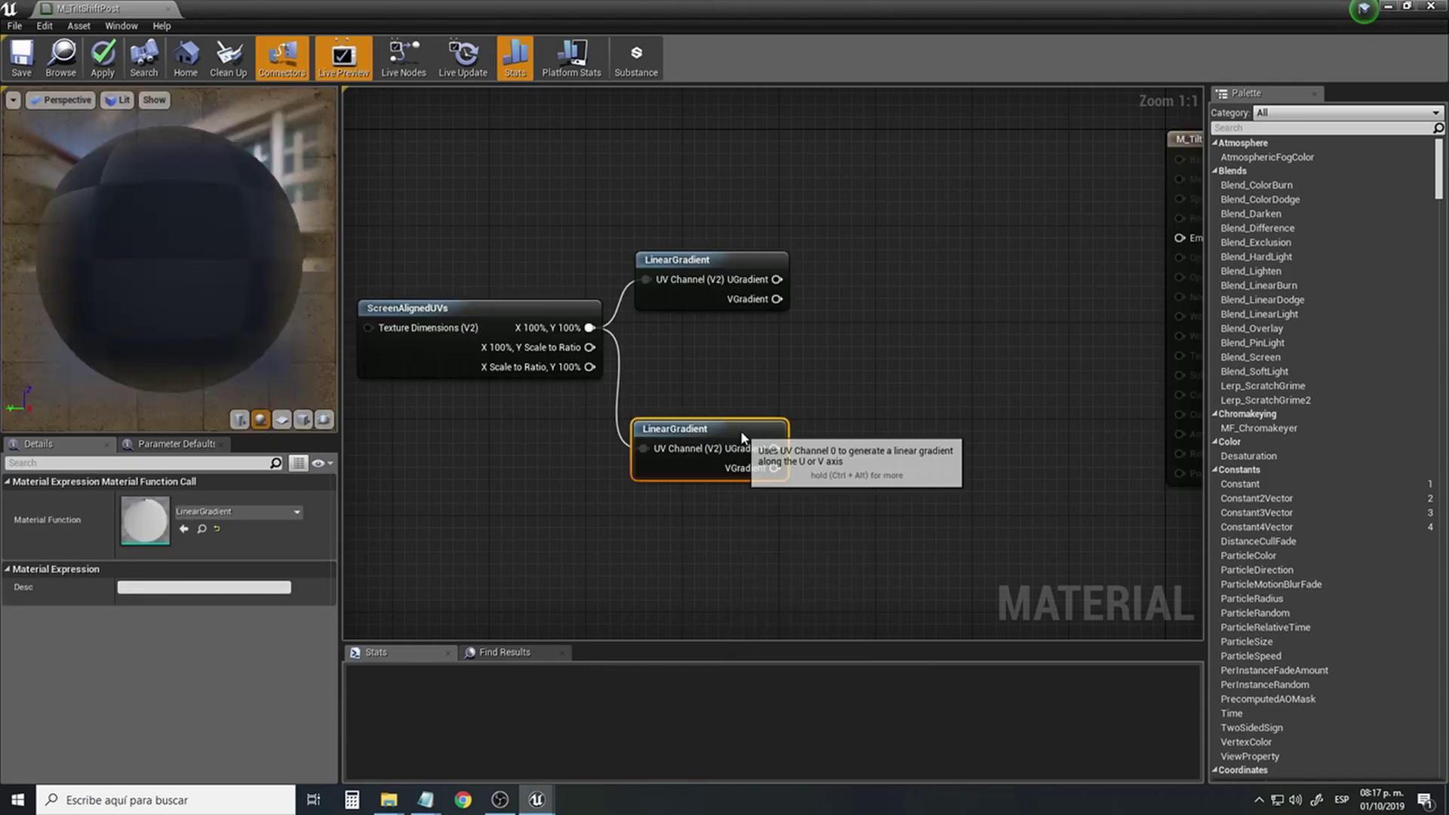
pyautogui.moveTo(741, 431); pyautogui.dragTo(741, 406)
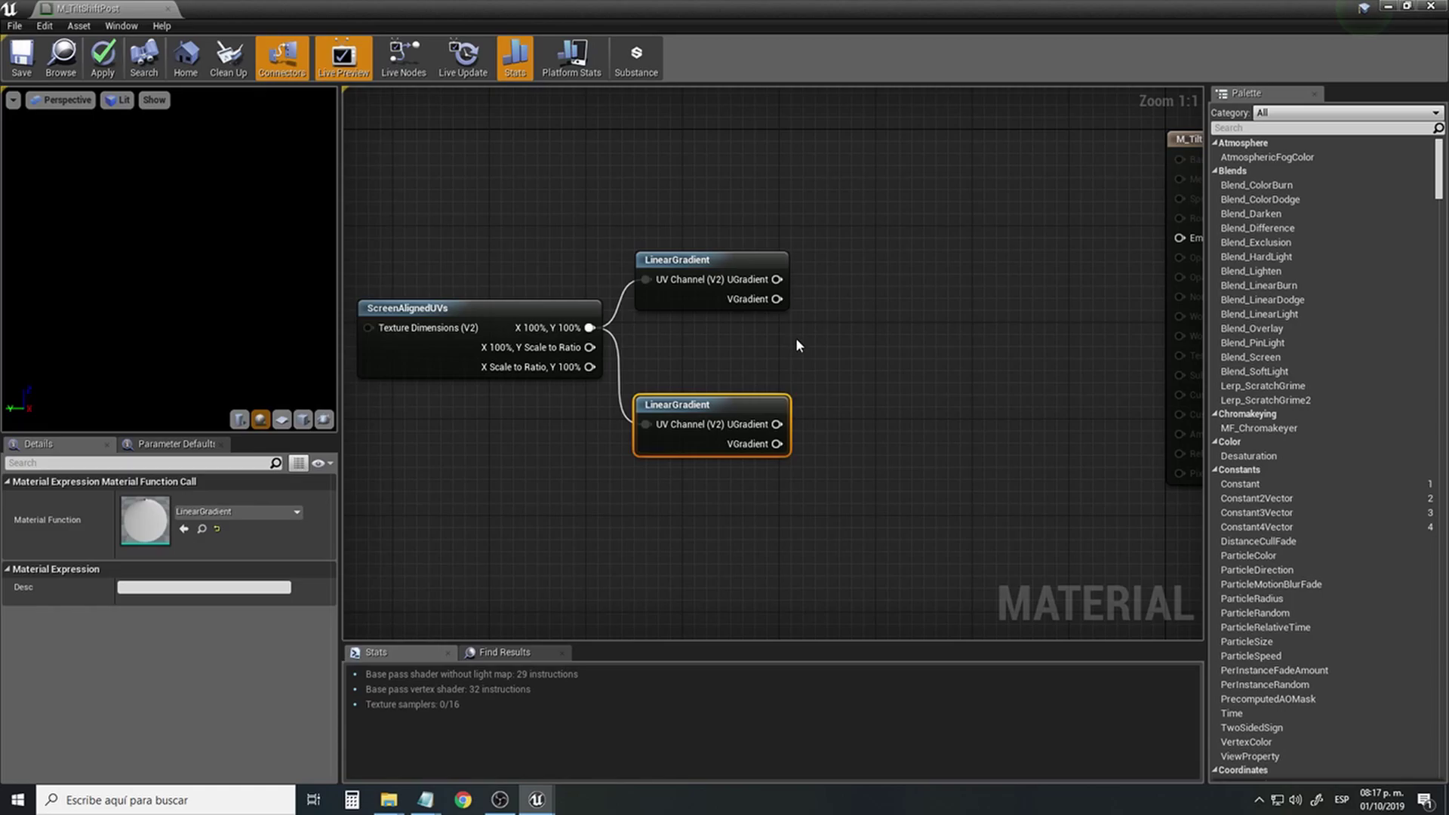
# Connect the upper LinearGradient's VGradient output to a new OneMinus node.
pyautogui.moveTo(844, 333); pyautogui.dragTo(731, 325, button='right')
pyautogui.click(714, 352)
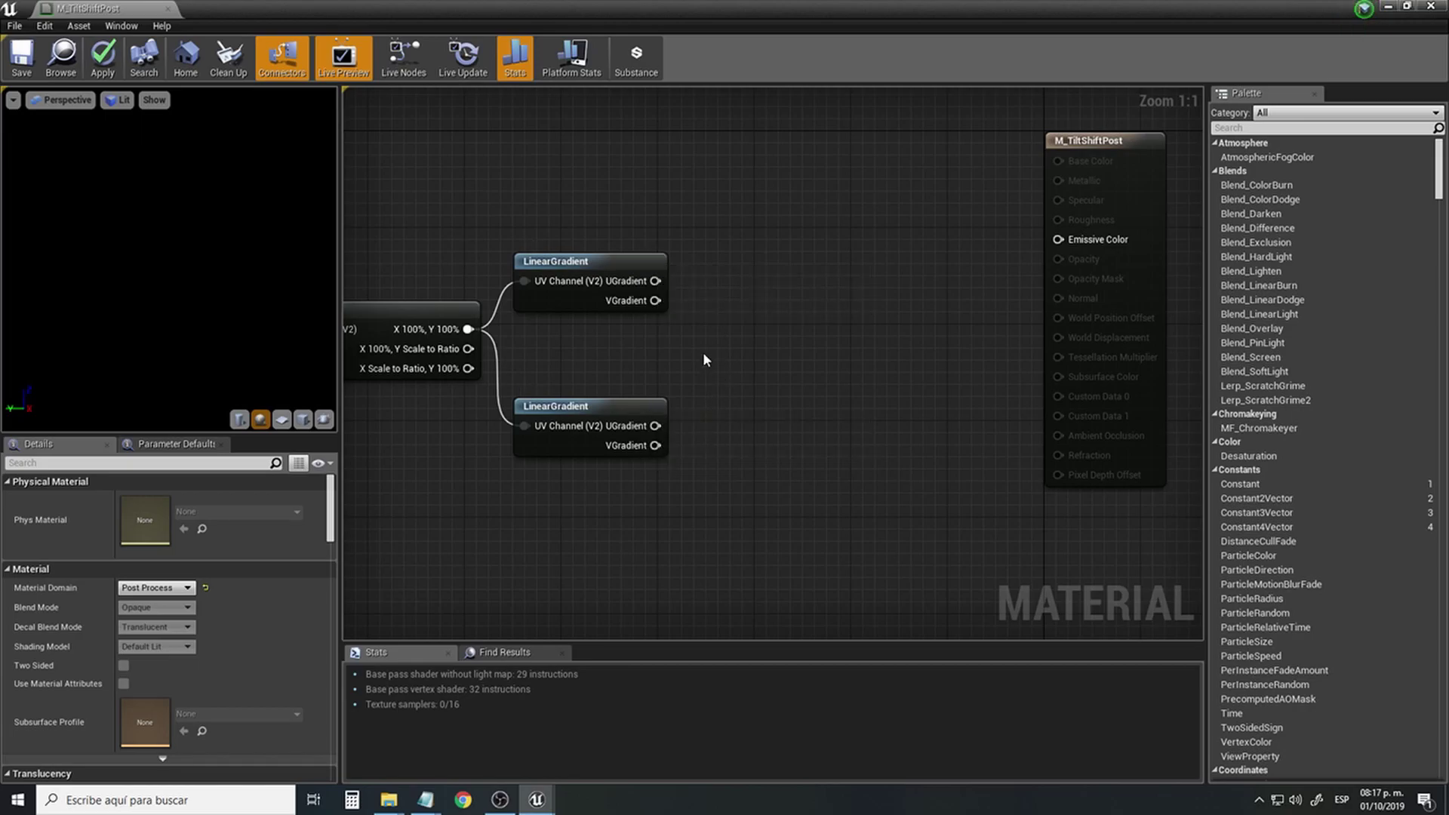
pyautogui.moveTo(703, 351); pyautogui.dragTo(650, 369, button='right')
pyautogui.moveTo(602, 318); pyautogui.dragTo(655, 295)
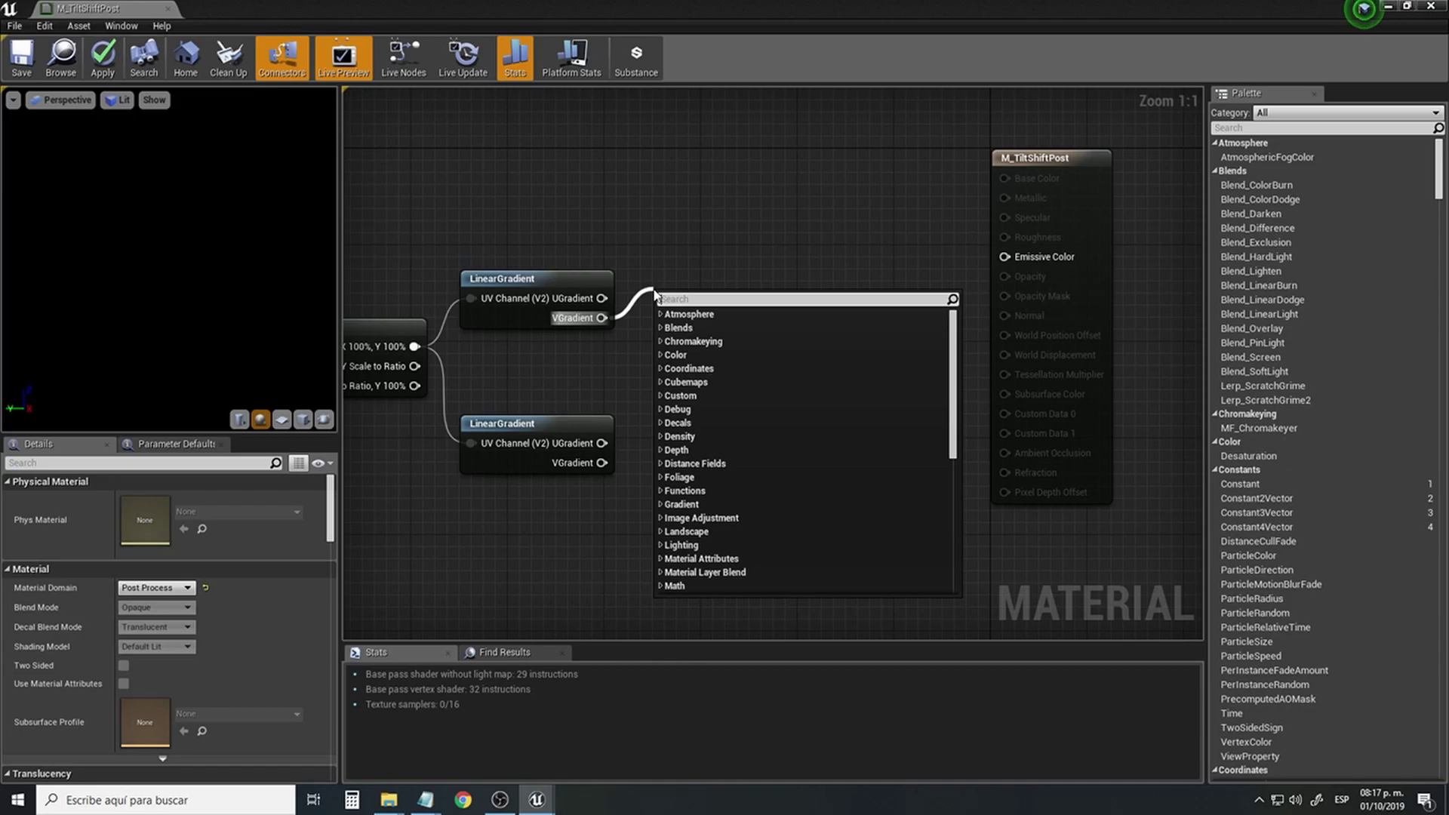
pyautogui.write('1-')
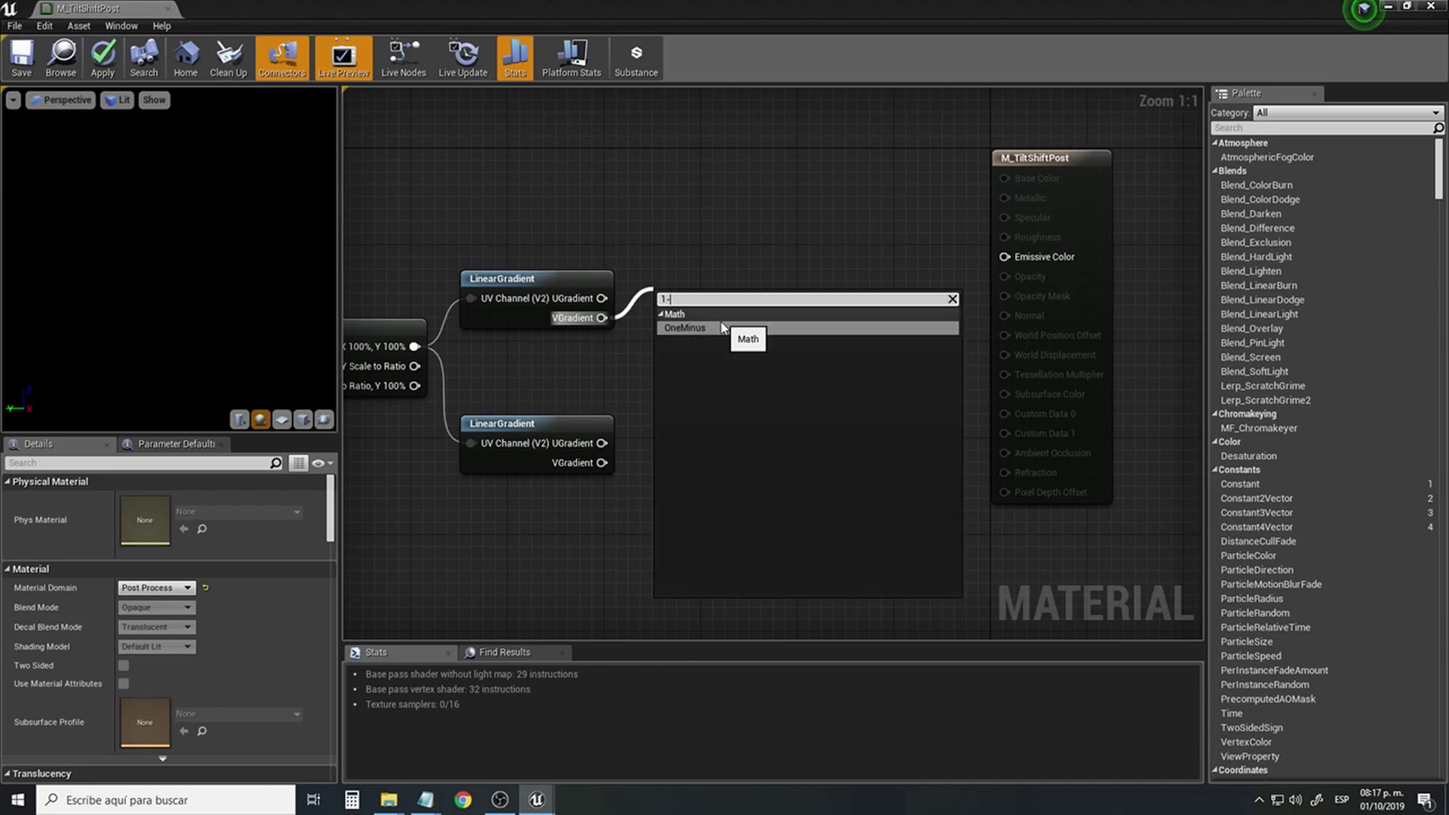
pyautogui.click(723, 329)
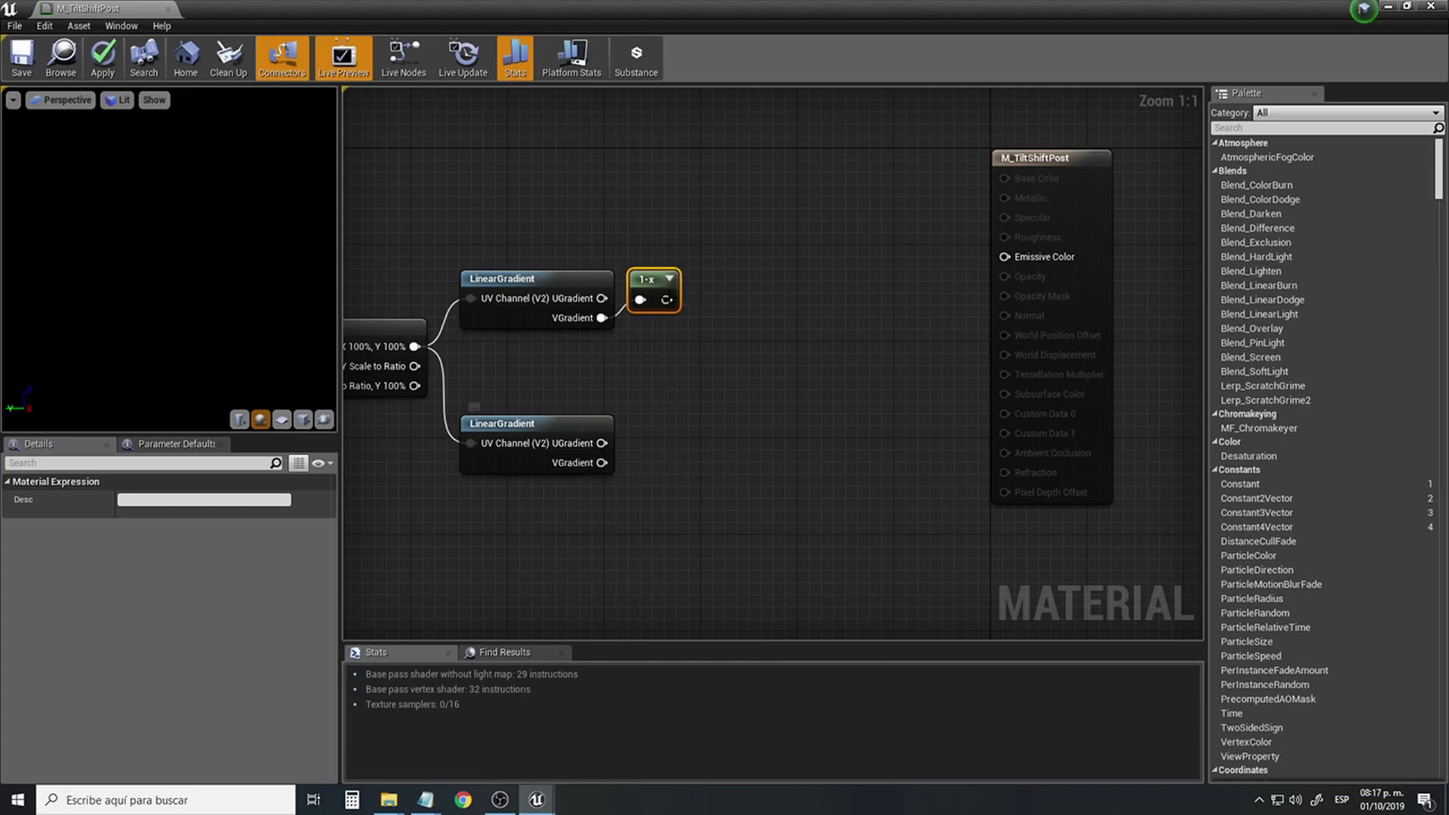
# Feed the OneMinus output into a new Add node, line it up with the OneMinus node, and copy it.
pyautogui.moveTo(668, 300); pyautogui.dragTo(708, 317)
pyautogui.write('add')
pyautogui.click(751, 398)
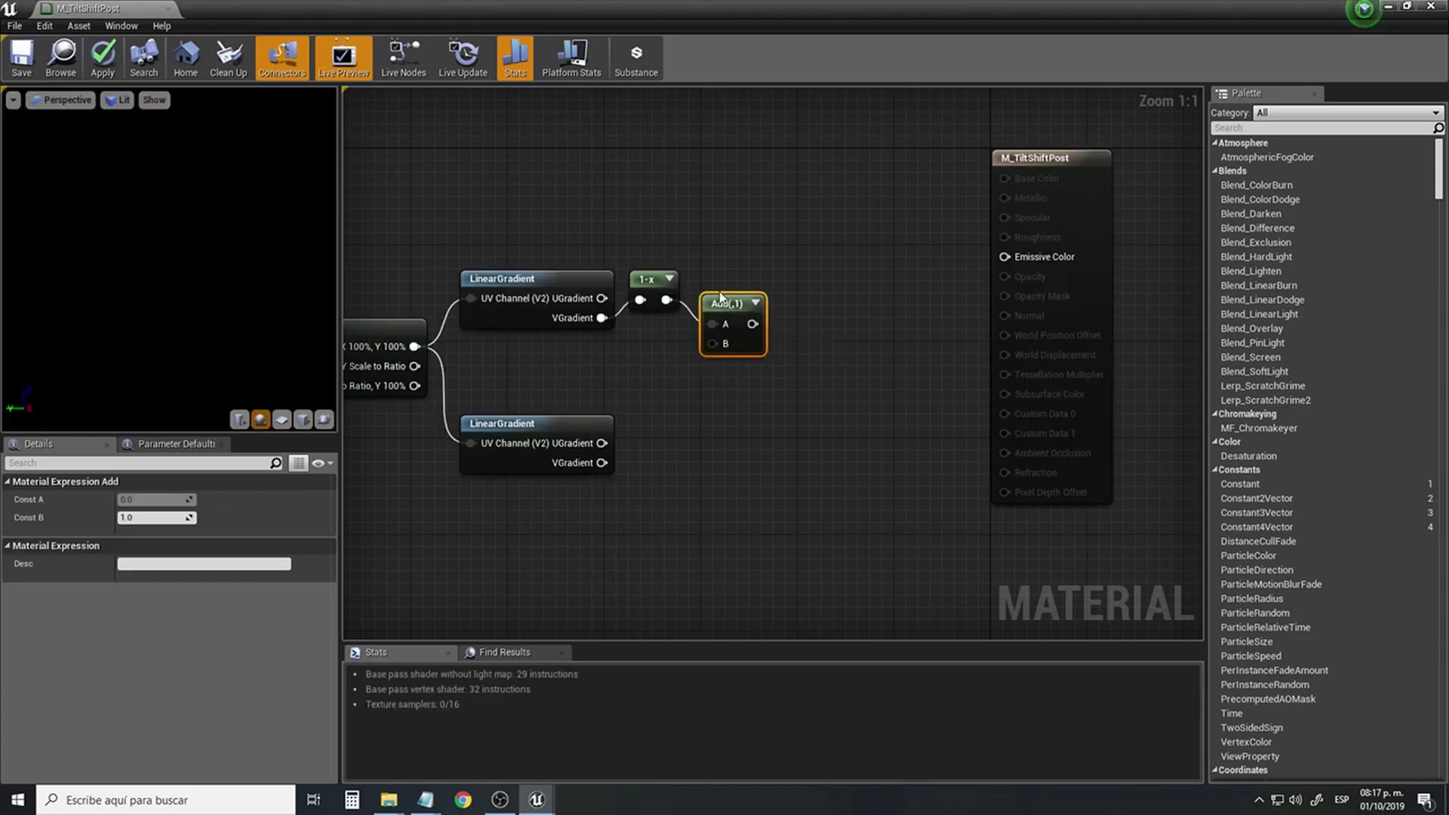
pyautogui.hotkey('ctrl', 'c')
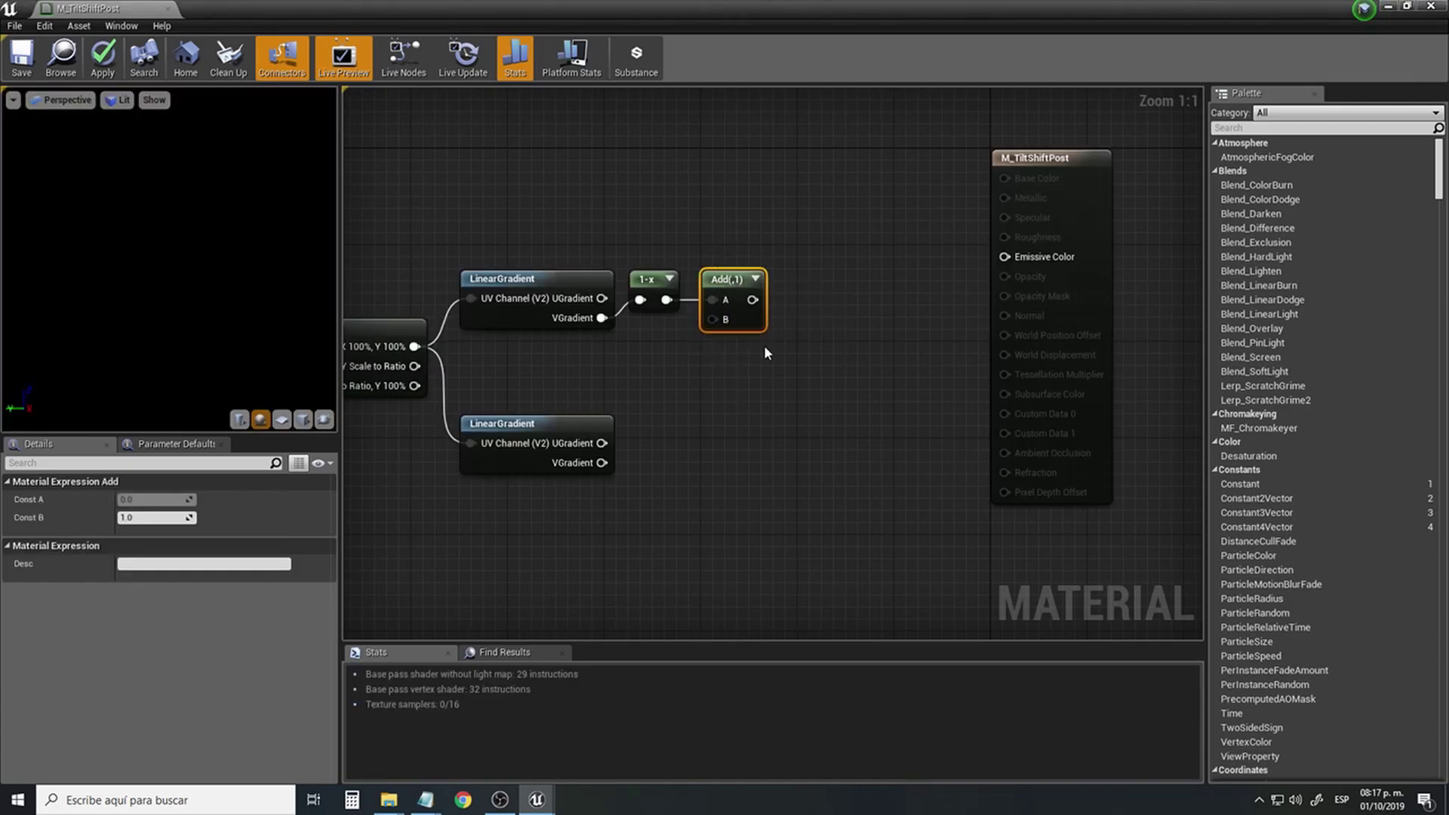
# Paste the copied Add node below the upper one and connect the lower LinearGradient's VGradient output to its A input.
pyautogui.hotkey('ctrl', 'v')
pyautogui.moveTo(774, 385); pyautogui.dragTo(713, 455)
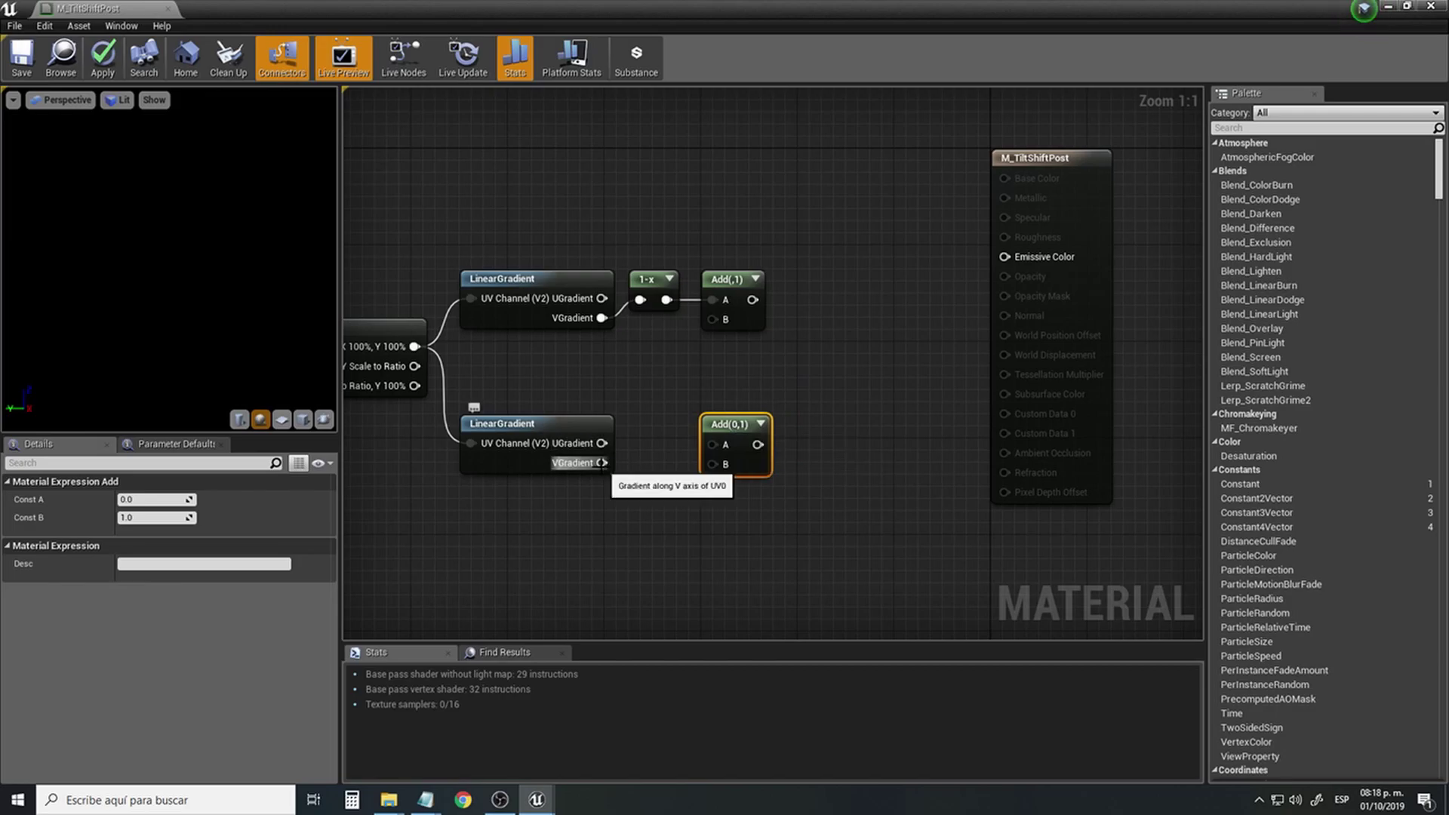
pyautogui.moveTo(603, 463); pyautogui.dragTo(714, 447)
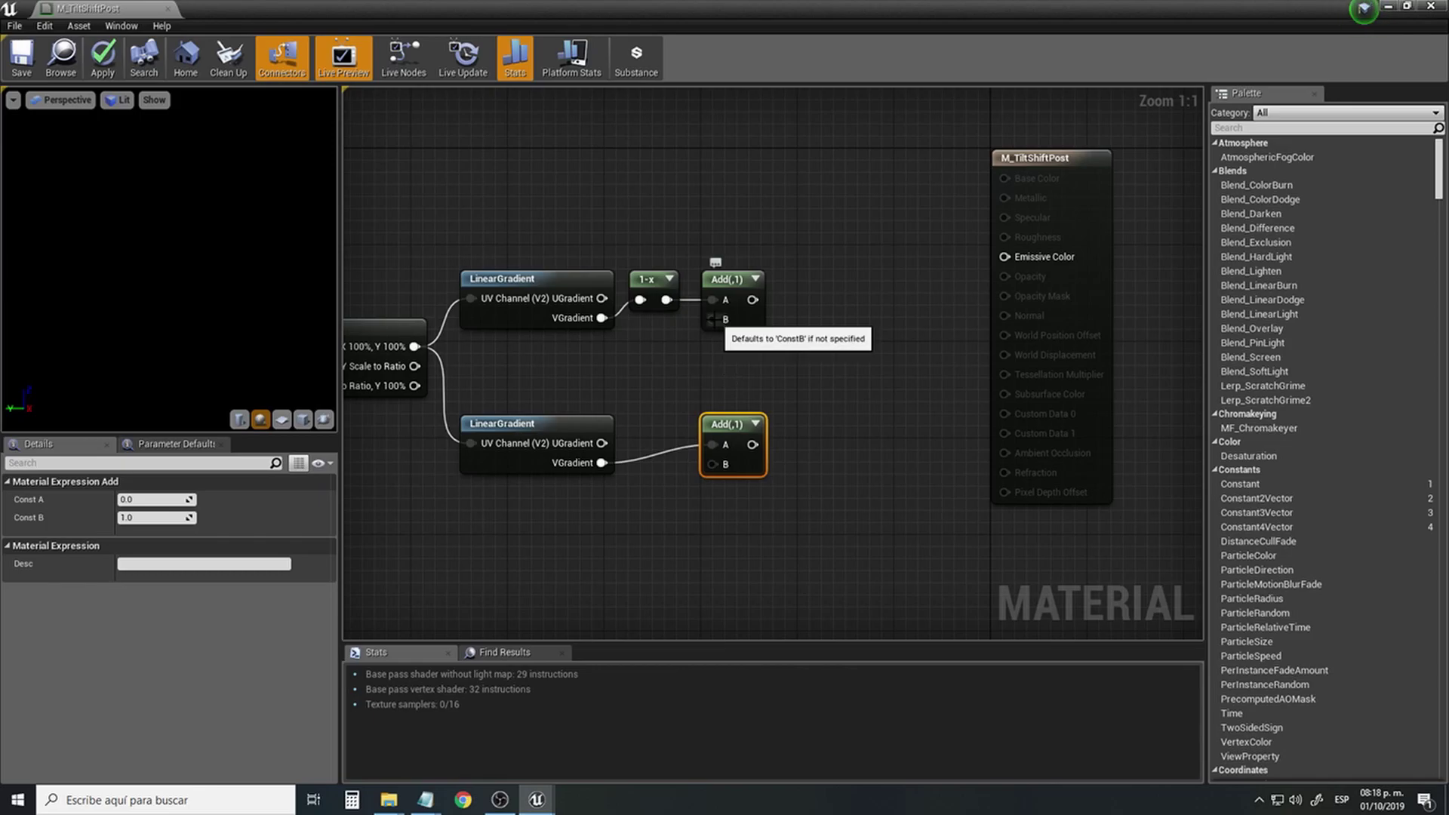
# Create a scalar parameter named Gradient from the upper Add's B input and connect it to the lower Add's B input too.
pyautogui.moveTo(713, 319); pyautogui.dragTo(657, 362)
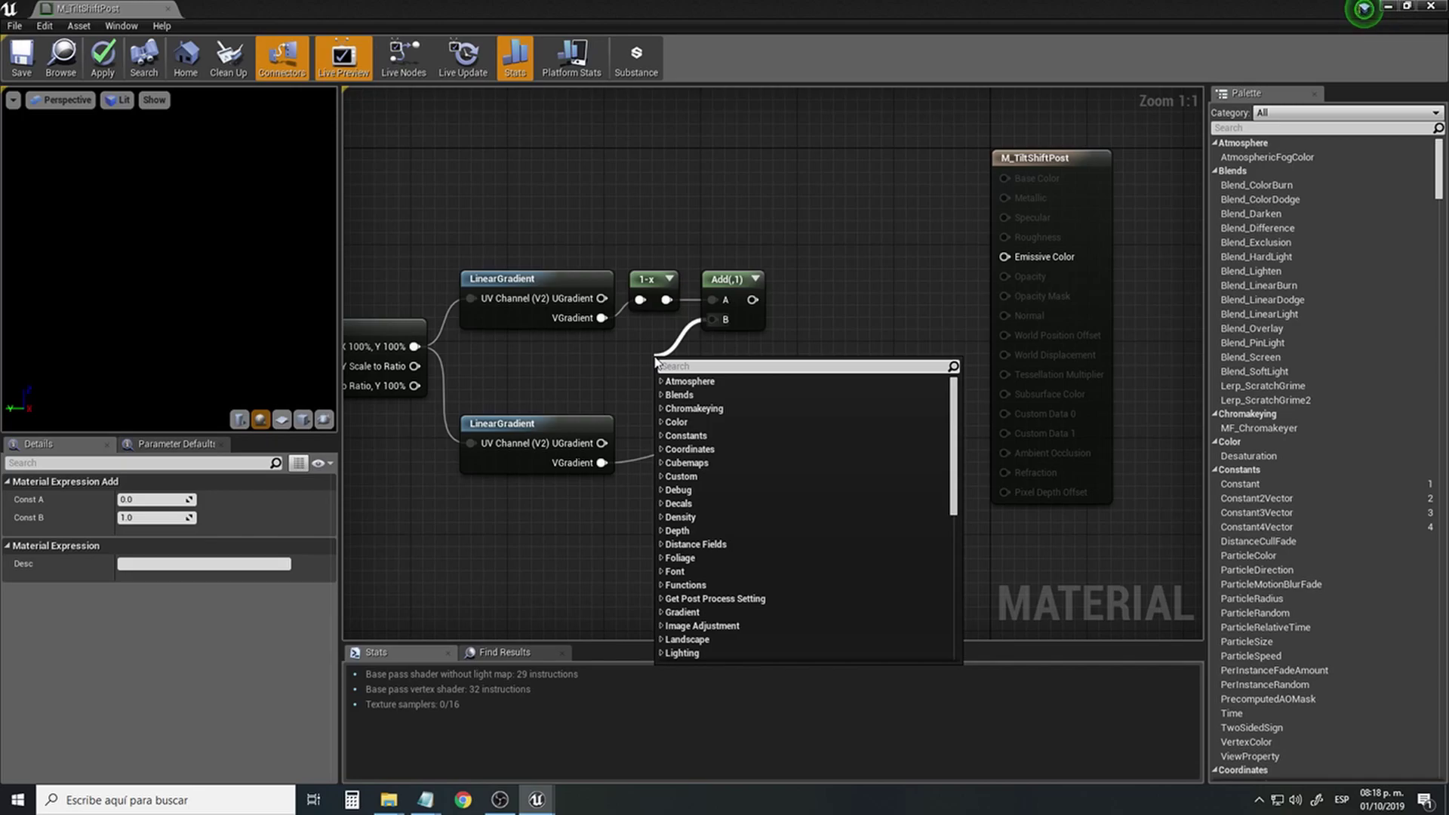
pyautogui.write('scala')
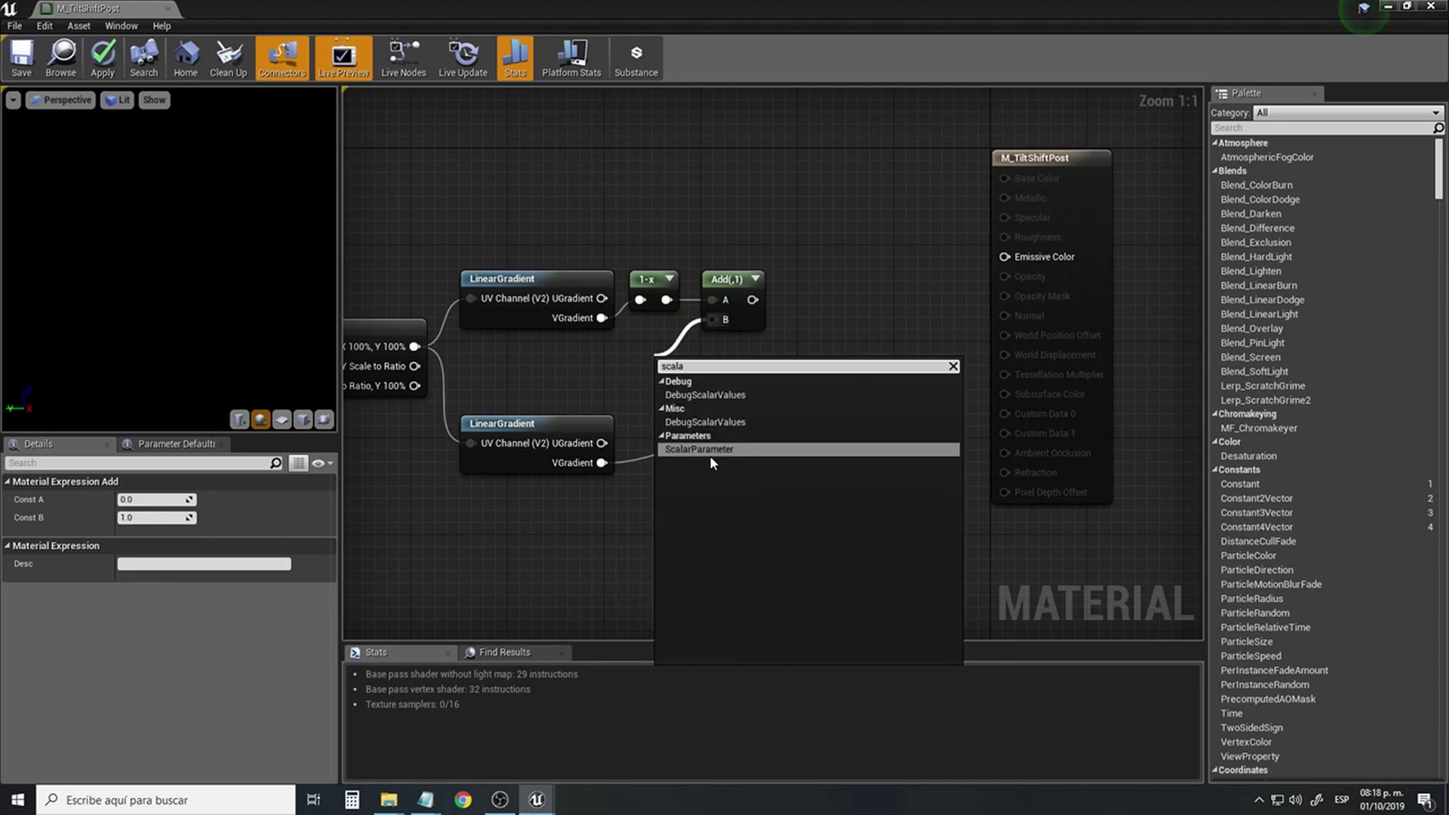
pyautogui.click(709, 450)
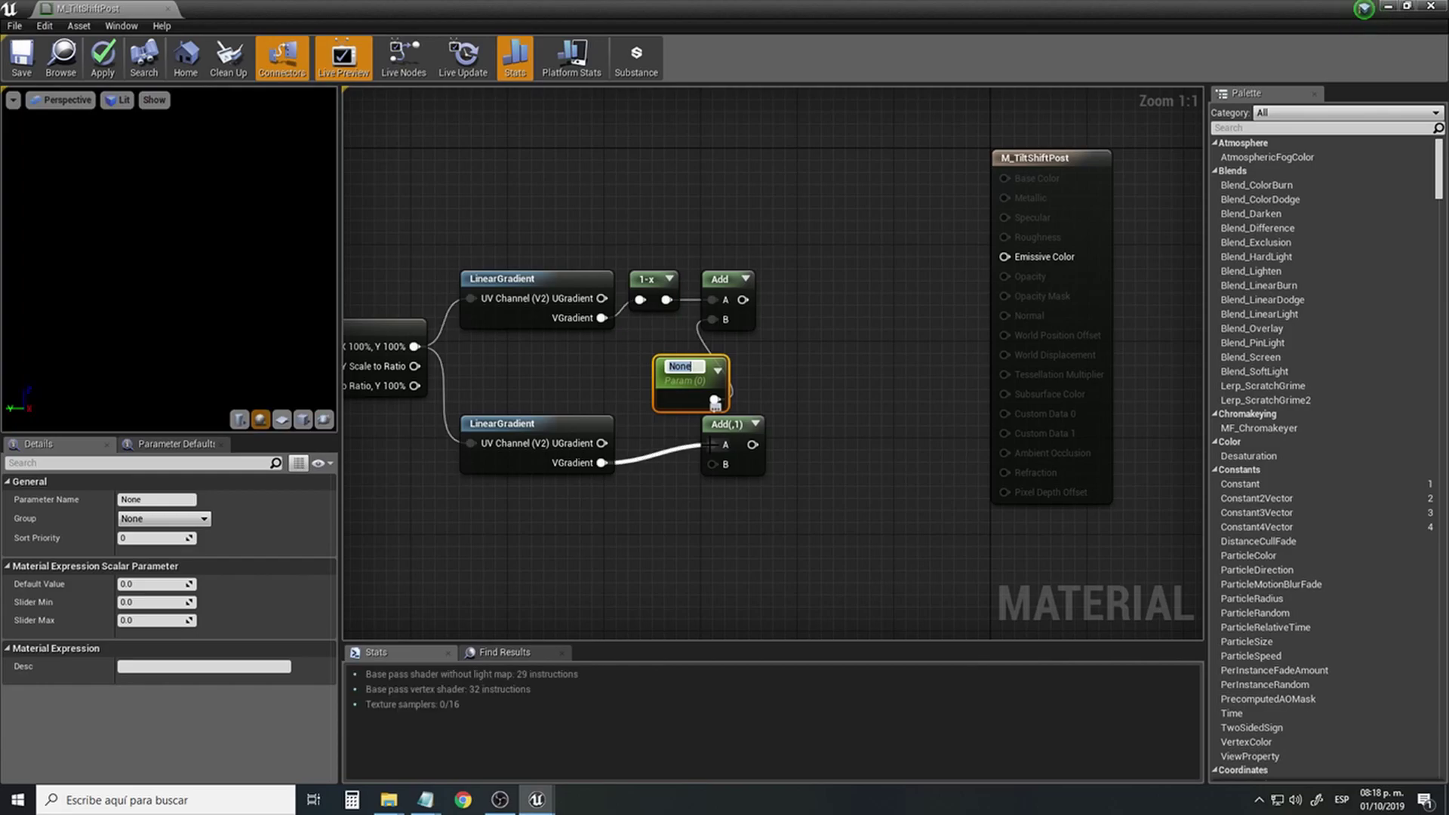
pyautogui.write('Ga')
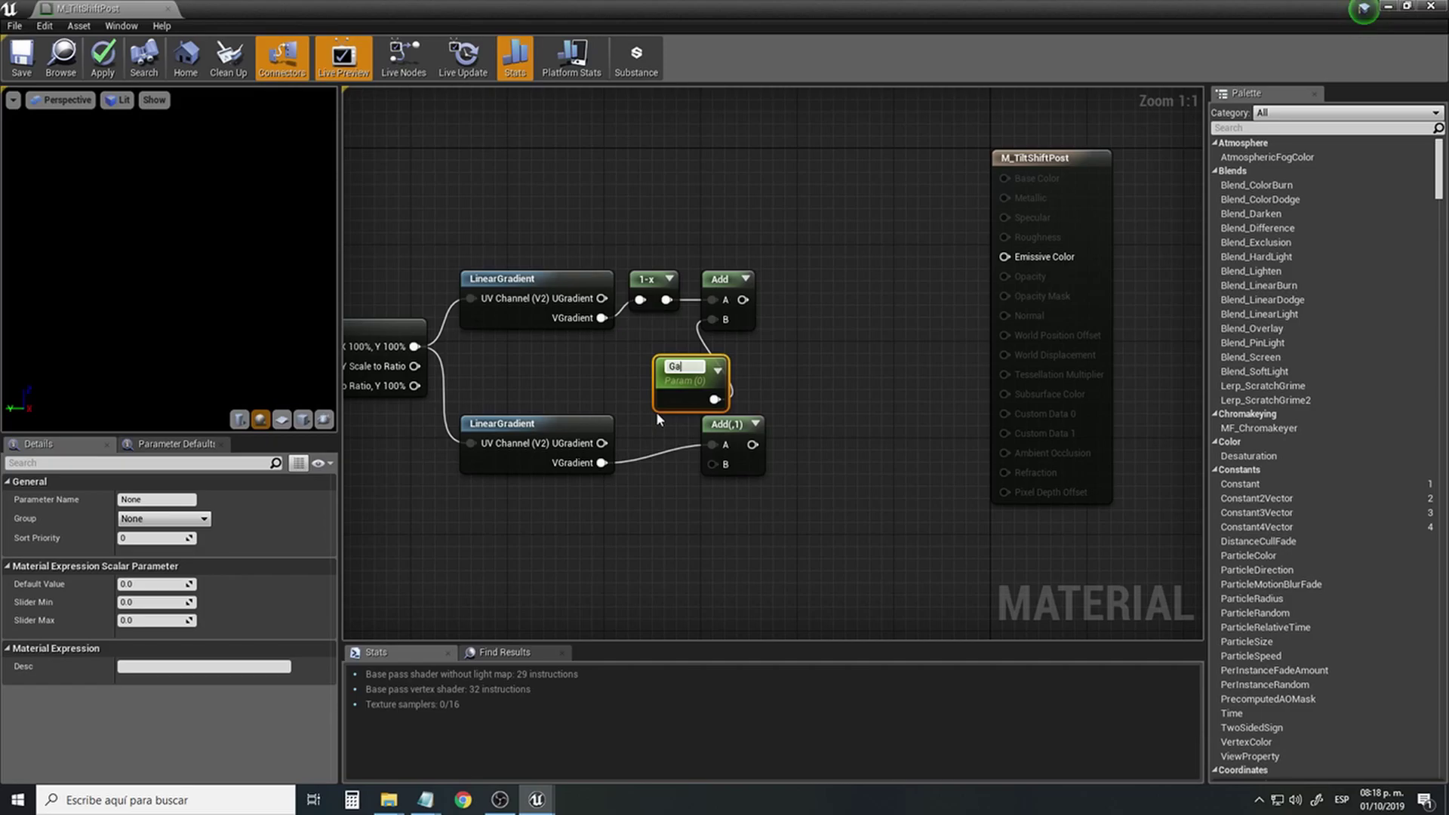
pyautogui.write('adient')
pyautogui.press('Return')
pyautogui.moveTo(668, 396); pyautogui.dragTo(714, 463)
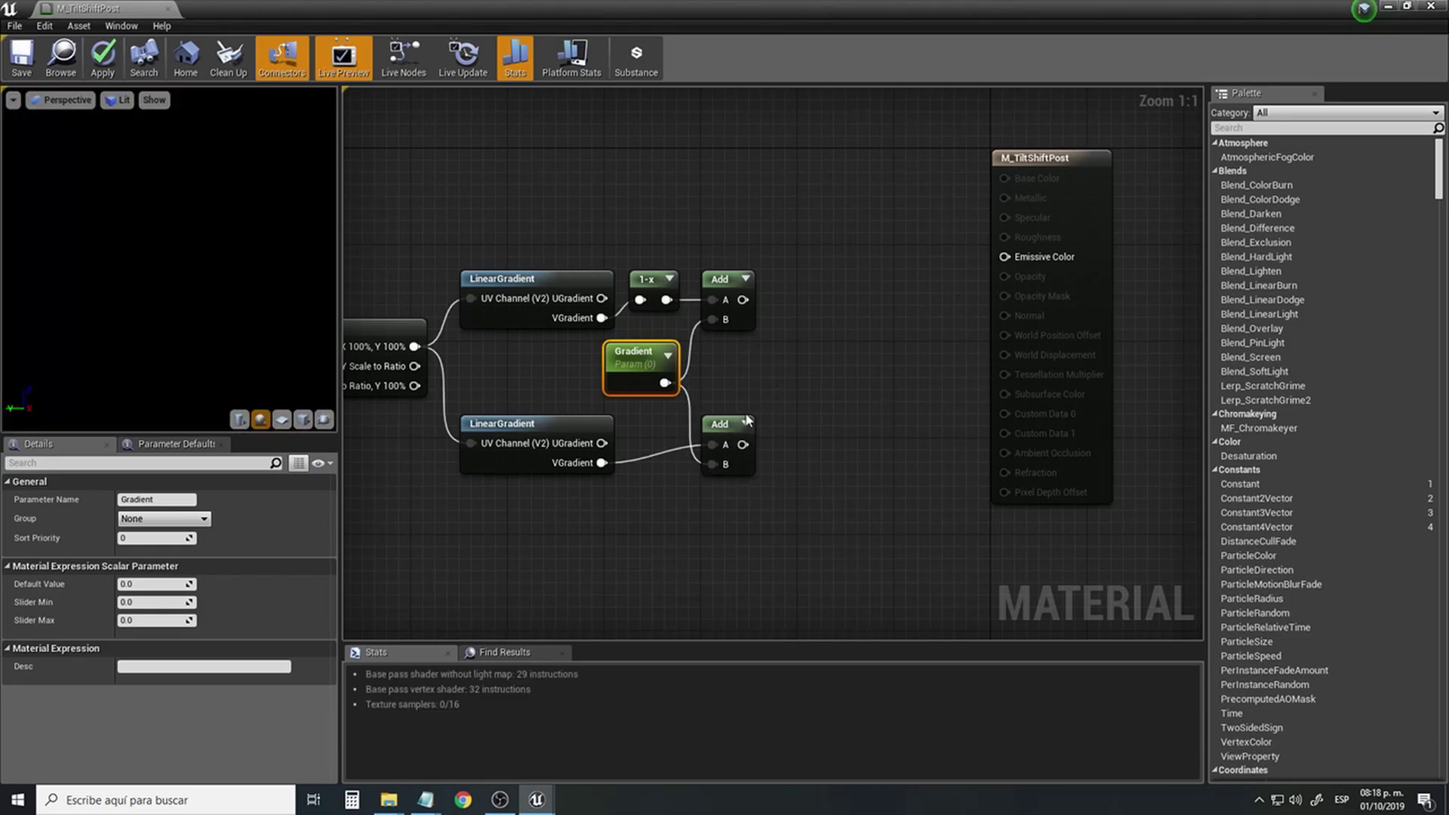
# Connect the upper Add output to the Base of a new Power node and line it up with that Add node.
pyautogui.moveTo(767, 373); pyautogui.dragTo(731, 375, button='right')
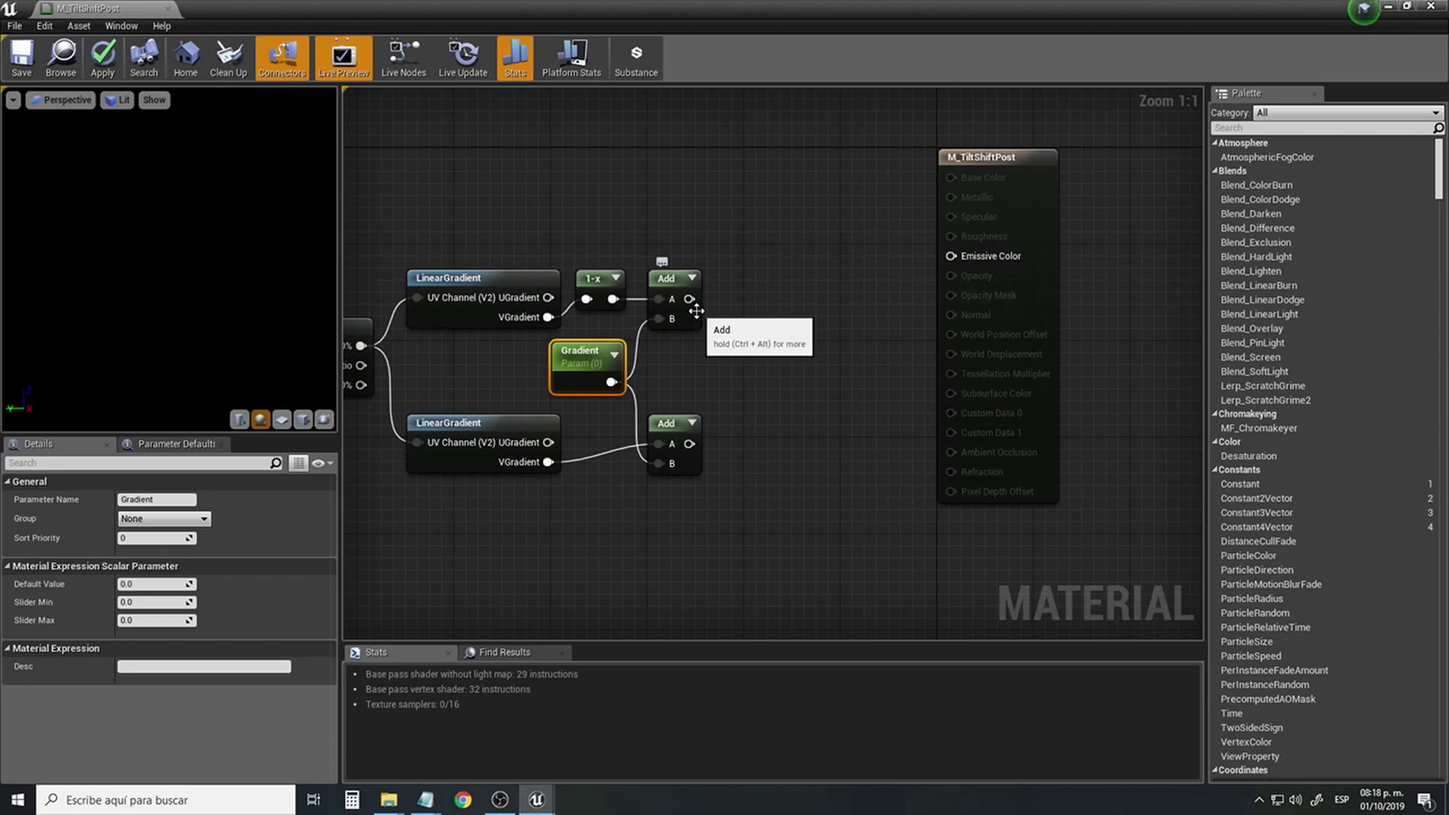
pyautogui.moveTo(690, 299); pyautogui.dragTo(761, 305)
pyautogui.write('power')
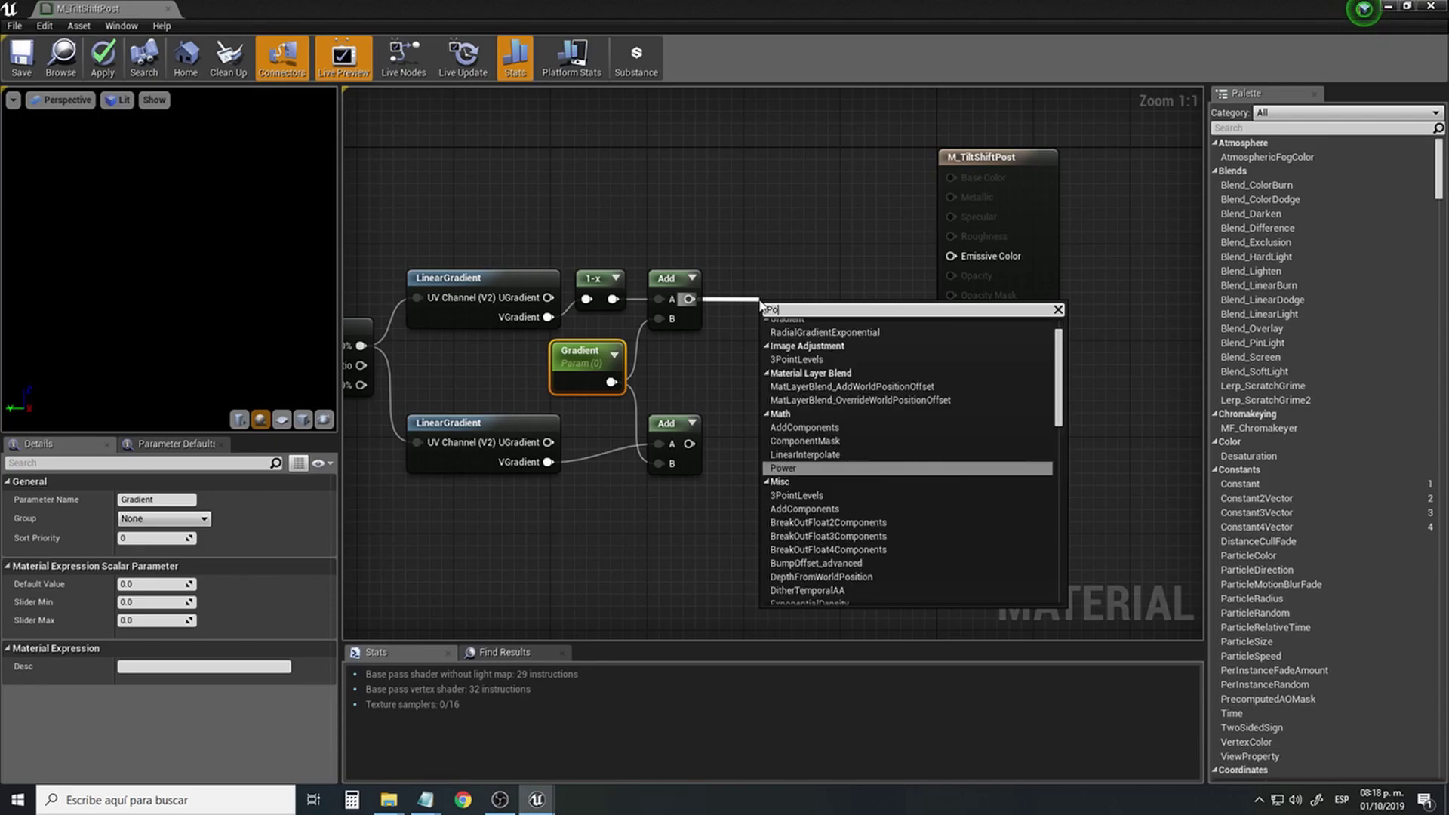
pyautogui.click(821, 342)
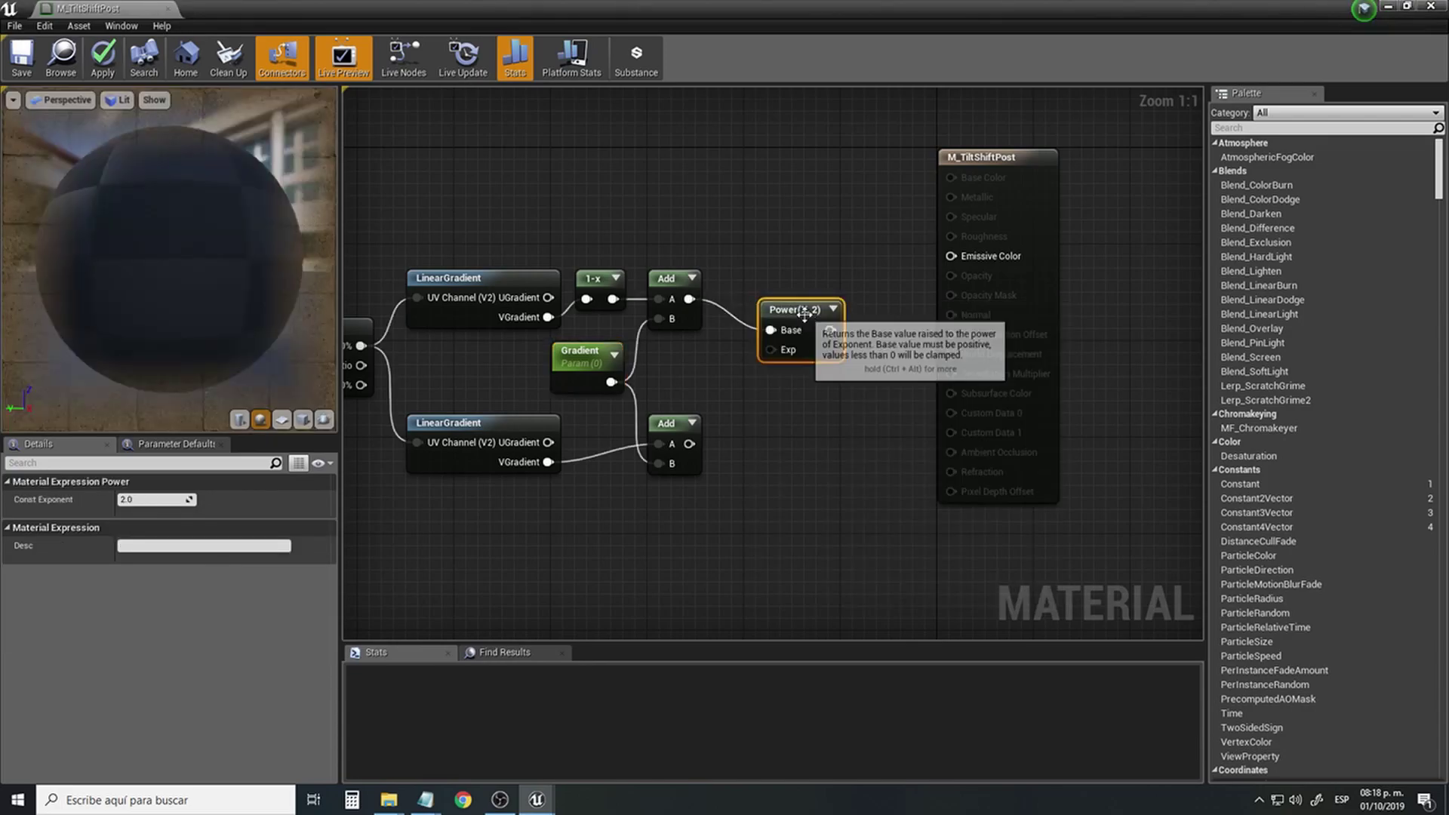
pyautogui.moveTo(801, 314); pyautogui.dragTo(798, 282)
# Copy the Power node into the lower row and connect the lower Add output to its Base input.
pyautogui.hotkey('ctrl', 'c')
pyautogui.hotkey('ctrl', 'v')
pyautogui.moveTo(854, 387); pyautogui.dragTo(794, 458)
pyautogui.moveTo(688, 444); pyautogui.dragTo(768, 444)
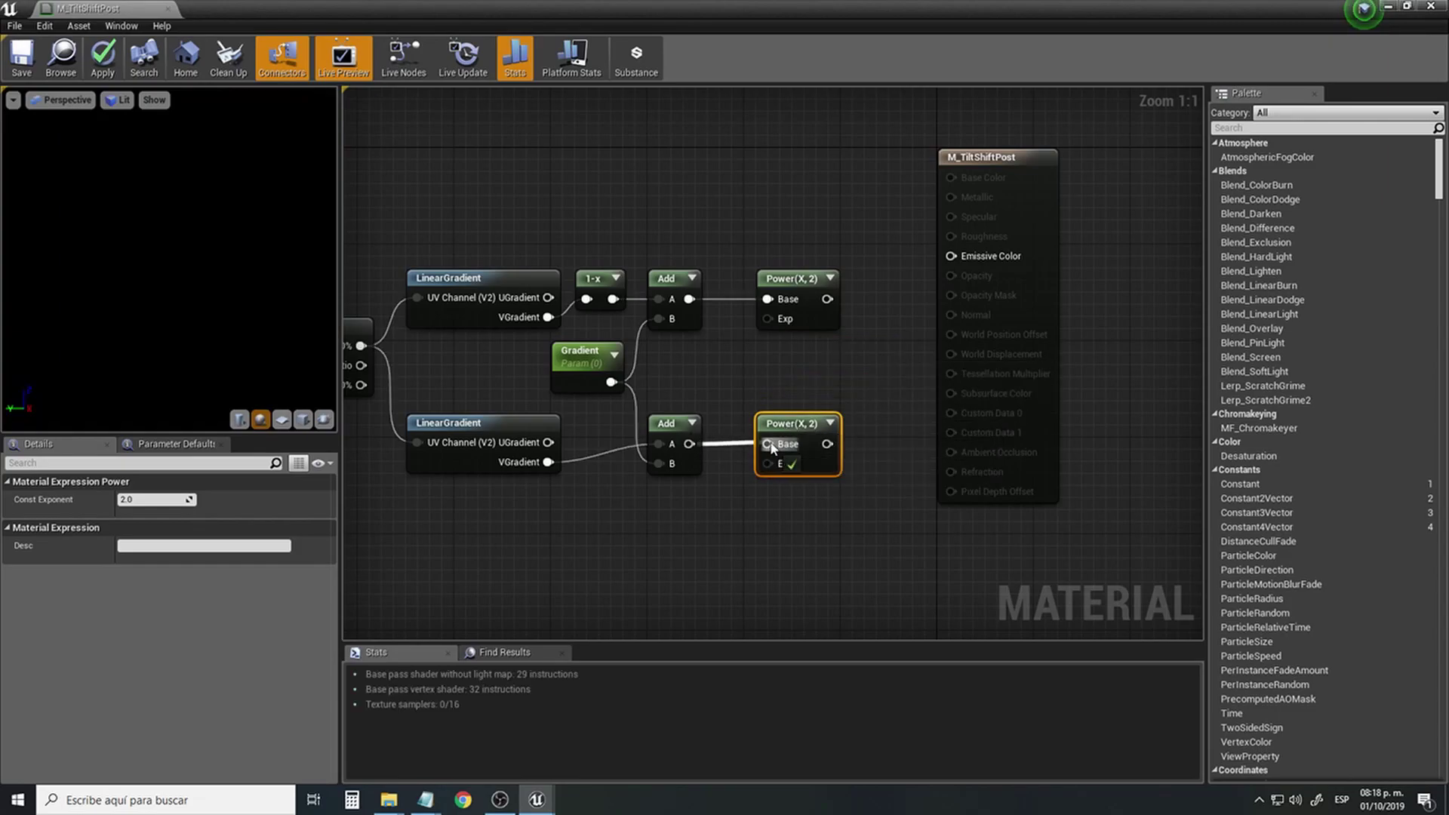
# Create a scalar parameter from the upper Power's Exp input and place it between the two rows, beside the Gradient parameter.
pyautogui.moveTo(768, 318); pyautogui.dragTo(738, 359)
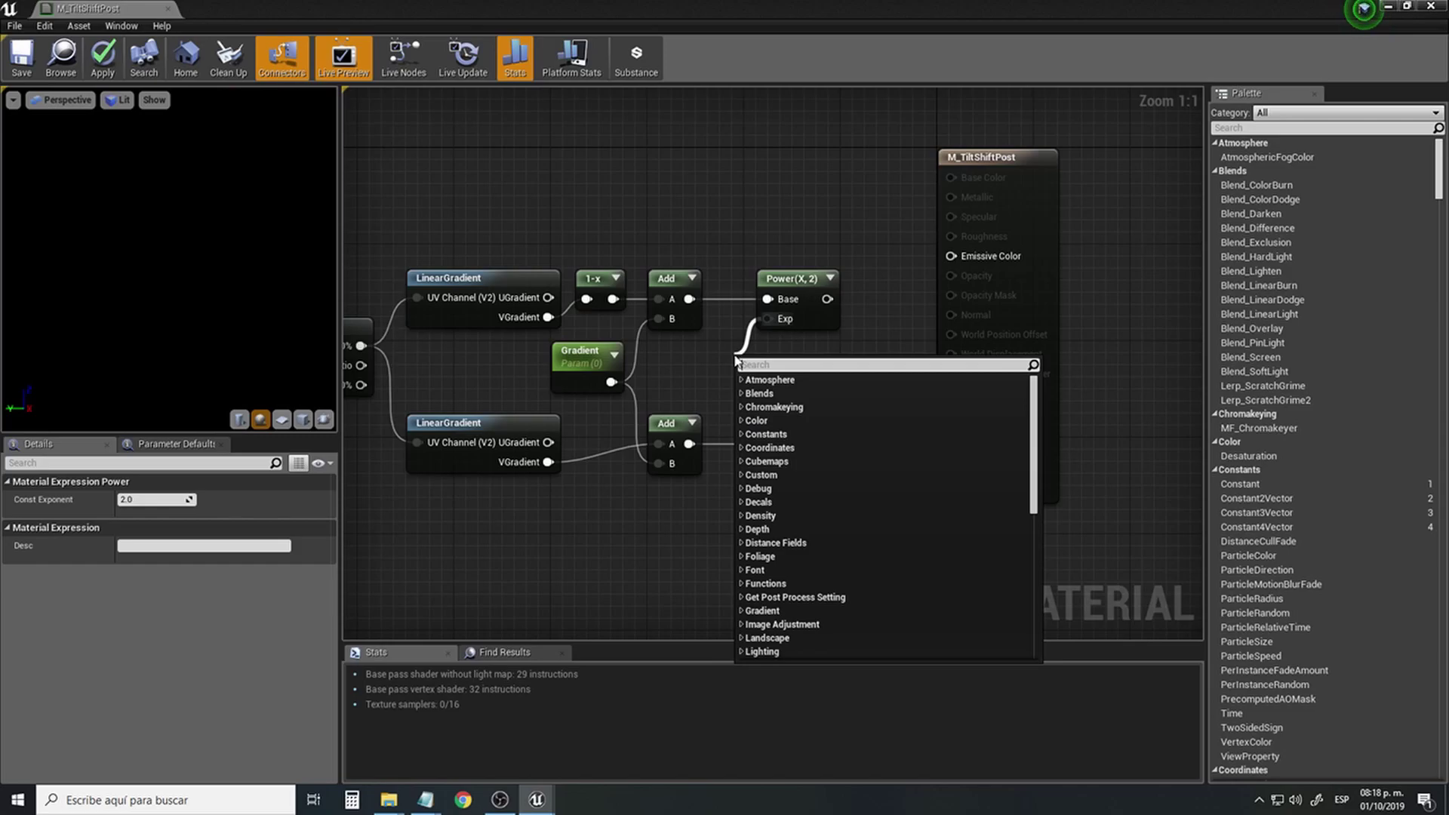
pyautogui.write('scala')
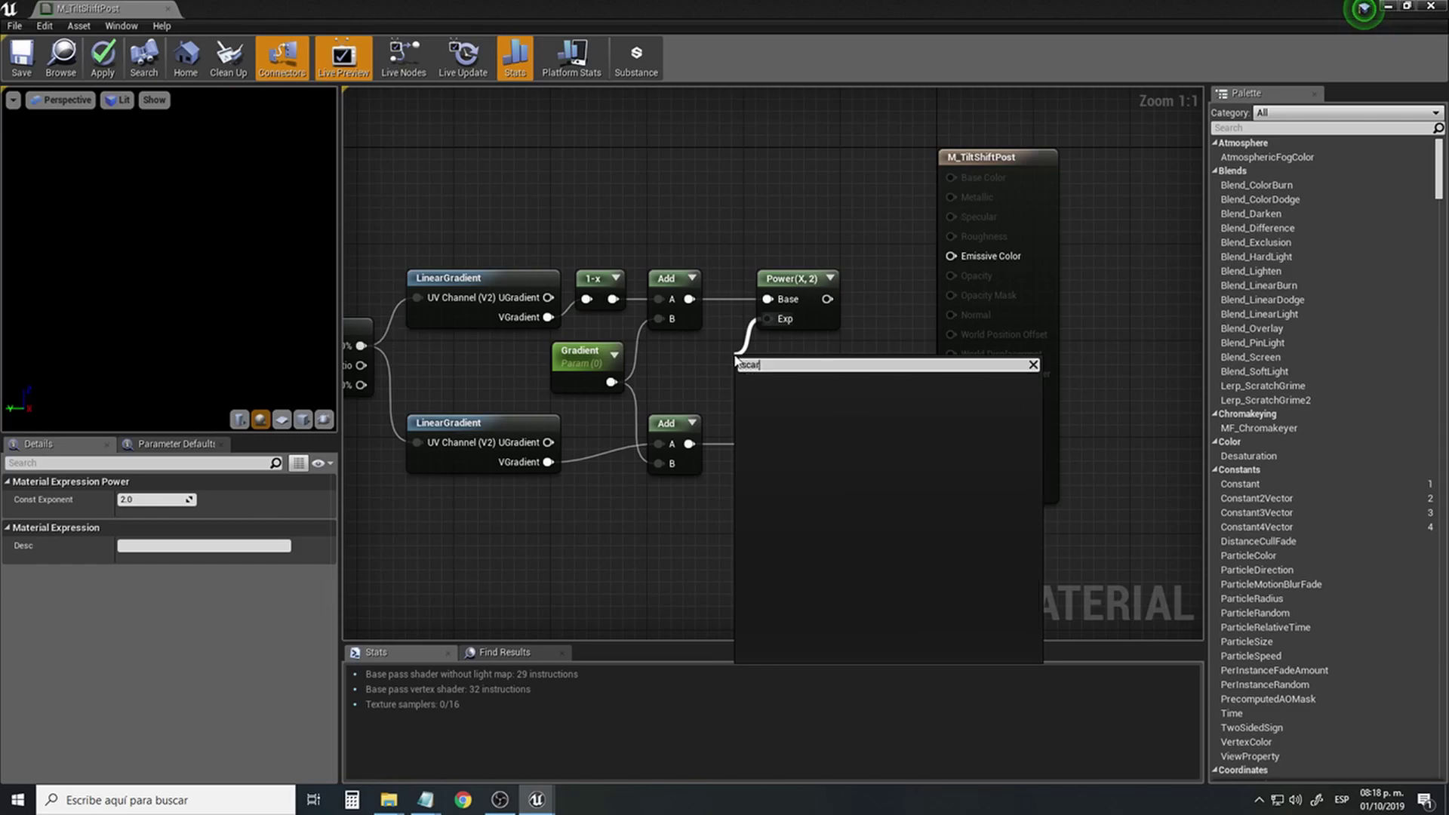
pyautogui.write('ra')
pyautogui.press('BackSpace')
pyautogui.click(799, 445)
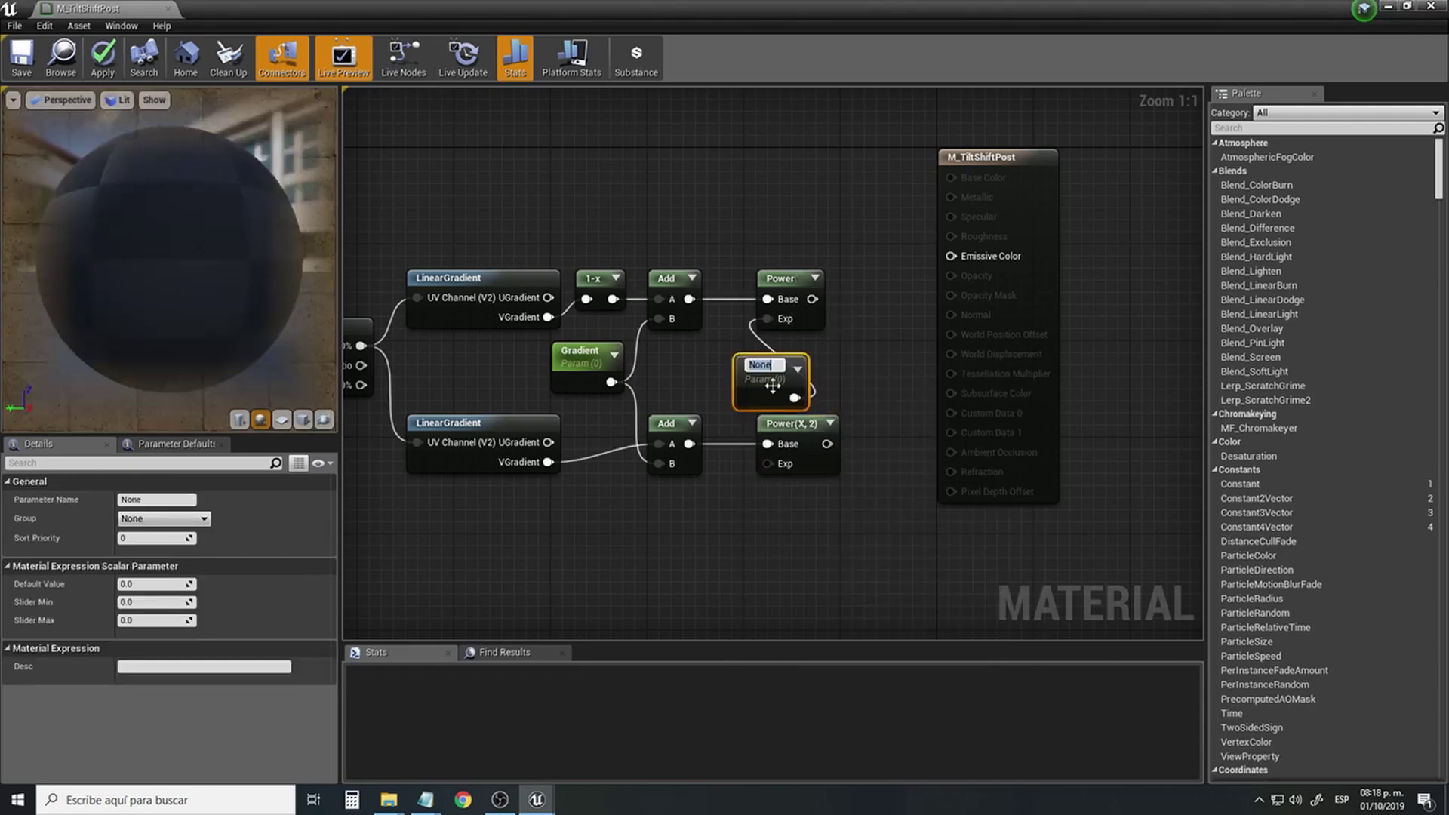
pyautogui.moveTo(723, 373); pyautogui.dragTo(730, 378)
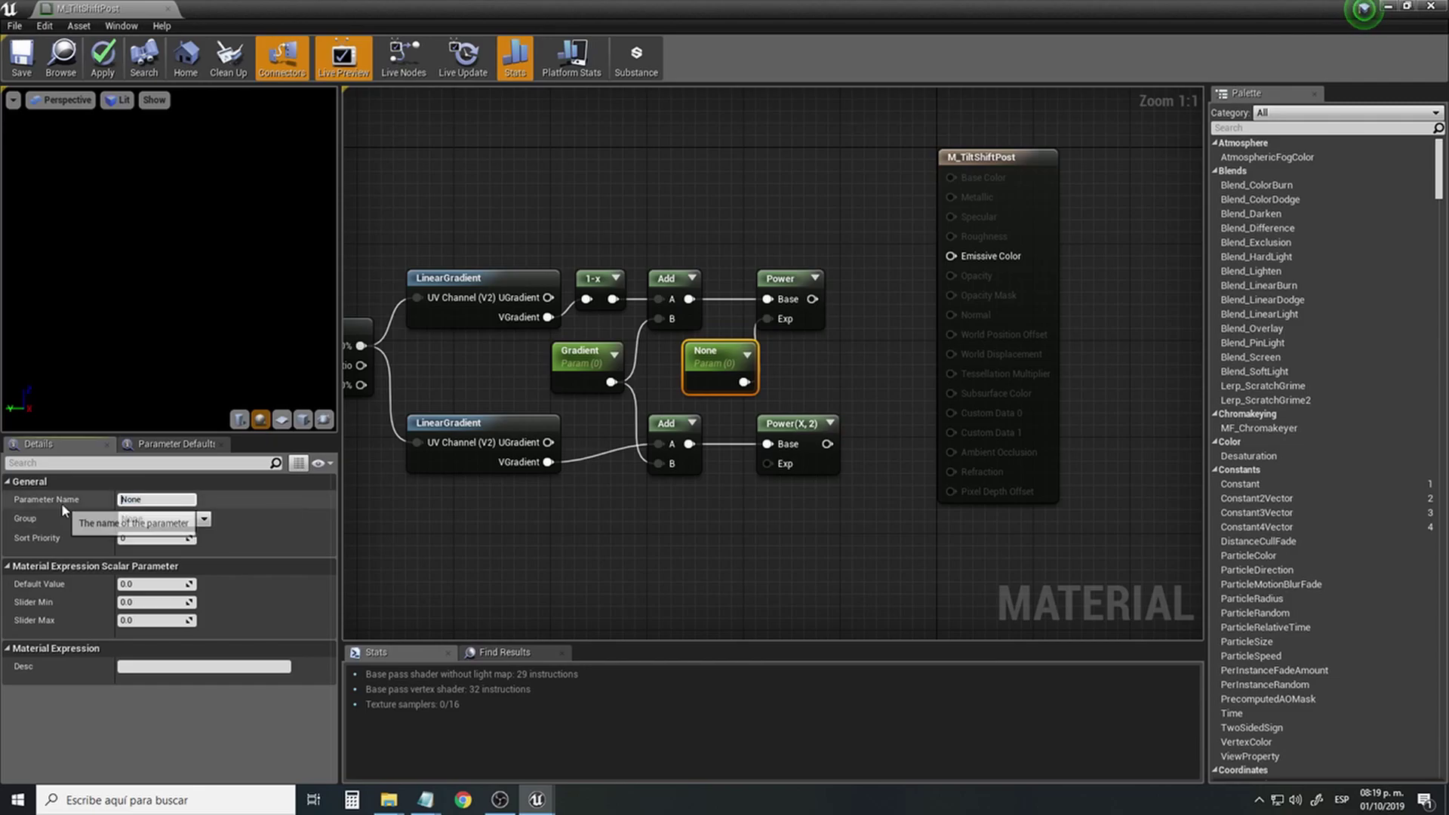
# Name the new parameter DownPow, connect it to the lower Power's Exp input, and shift both Power nodes slightly right.
pyautogui.click(155, 499)
pyautogui.write('DownPow')
pyautogui.press('Return')
pyautogui.moveTo(748, 382); pyautogui.dragTo(769, 463)
pyautogui.moveTo(787, 258); pyautogui.dragTo(831, 424)
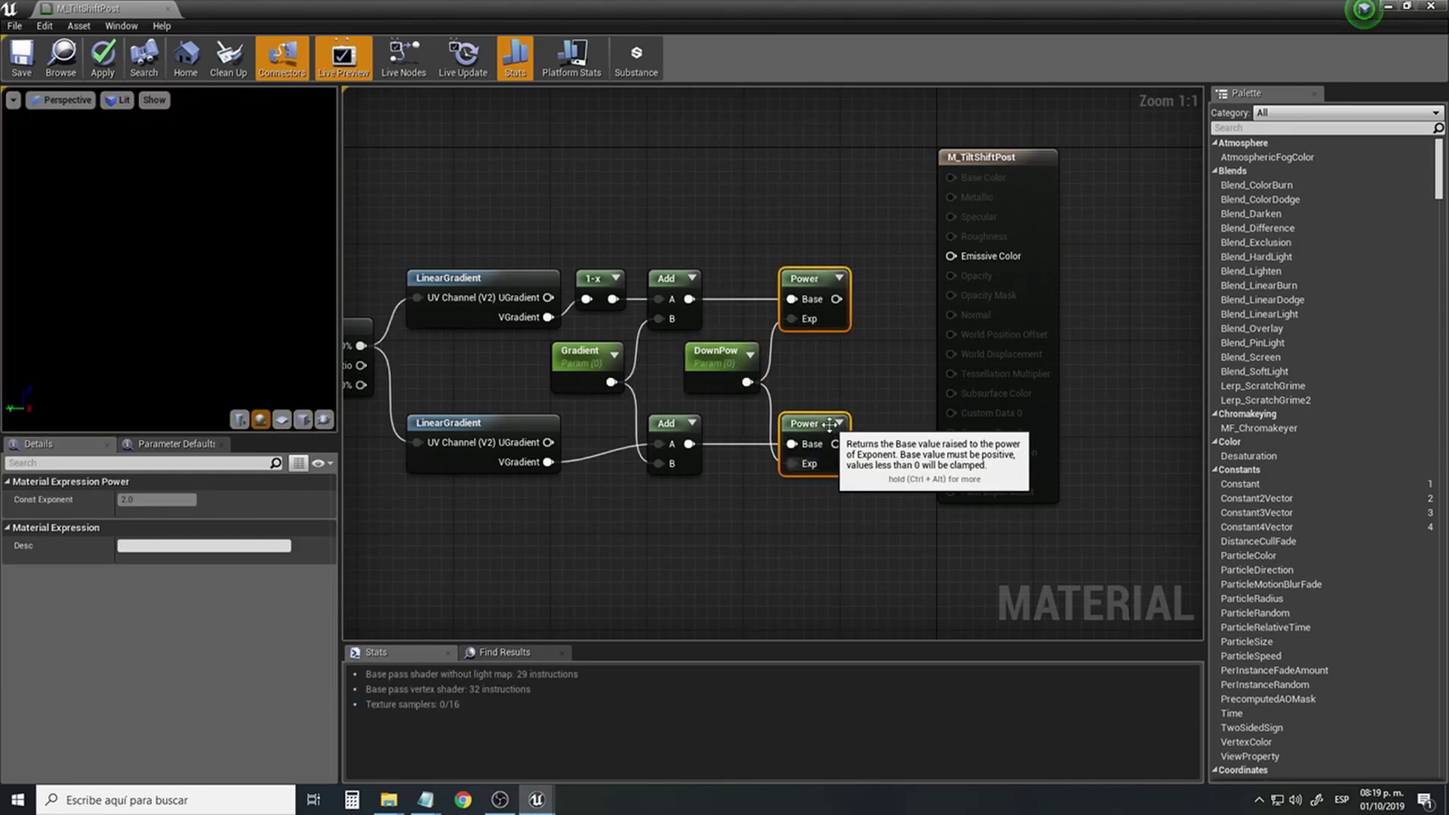
# Select the whole gradient node network and move it left, away from the material output node.
pyautogui.moveTo(423, 264); pyautogui.dragTo(501, 242, button='right')
pyautogui.scroll(-2, 501, 241)
pyautogui.moveTo(448, 242); pyautogui.dragTo(803, 443)
pyautogui.moveTo(789, 299); pyautogui.dragTo(663, 298)
pyautogui.click(725, 332)
pyautogui.scroll(2, 727, 342)
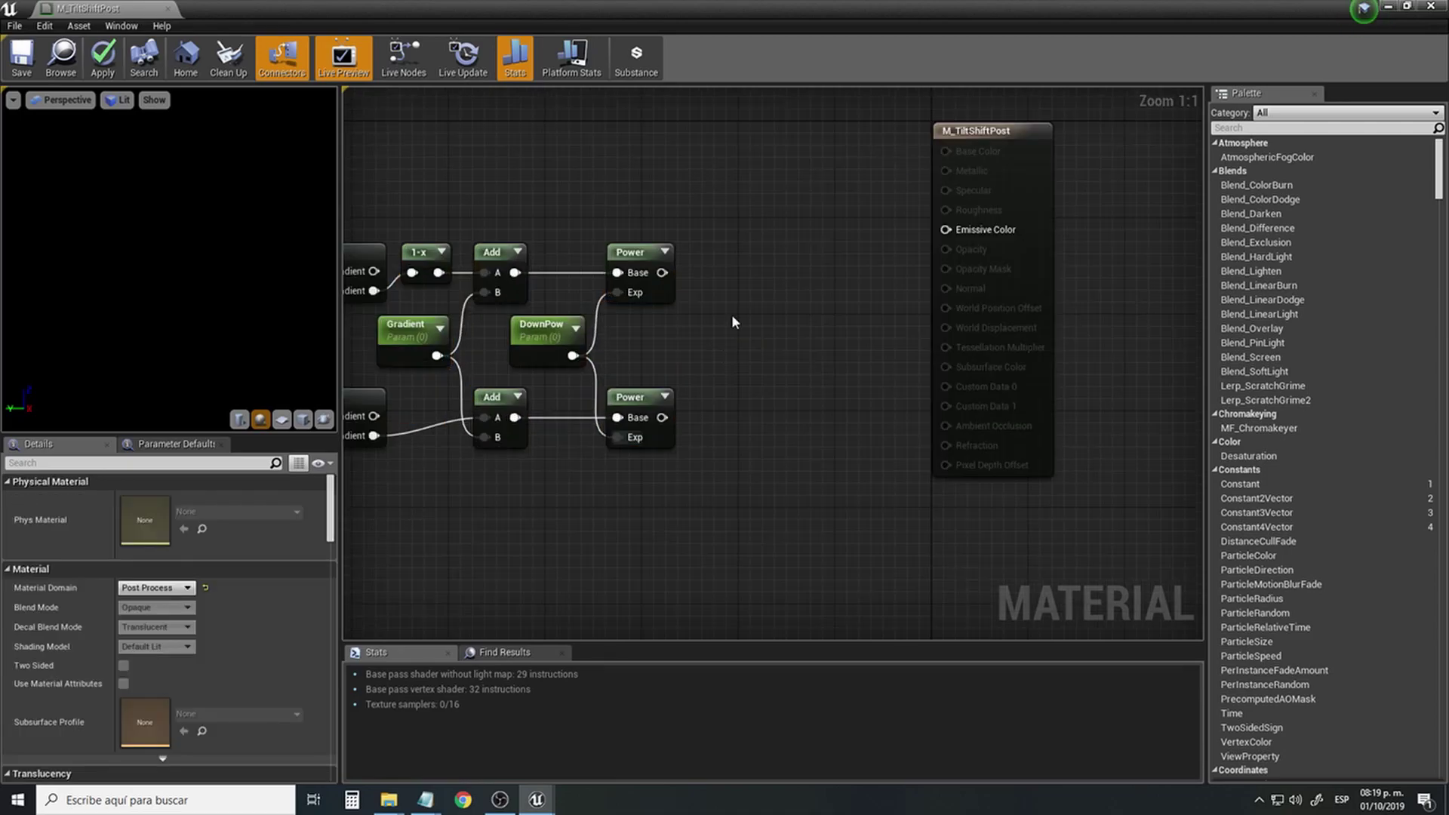
# Feed the upper Power output into a new OneMinus node, and duplicate that node in the lower row for the lower Power output.
pyautogui.moveTo(662, 273); pyautogui.dragTo(714, 281)
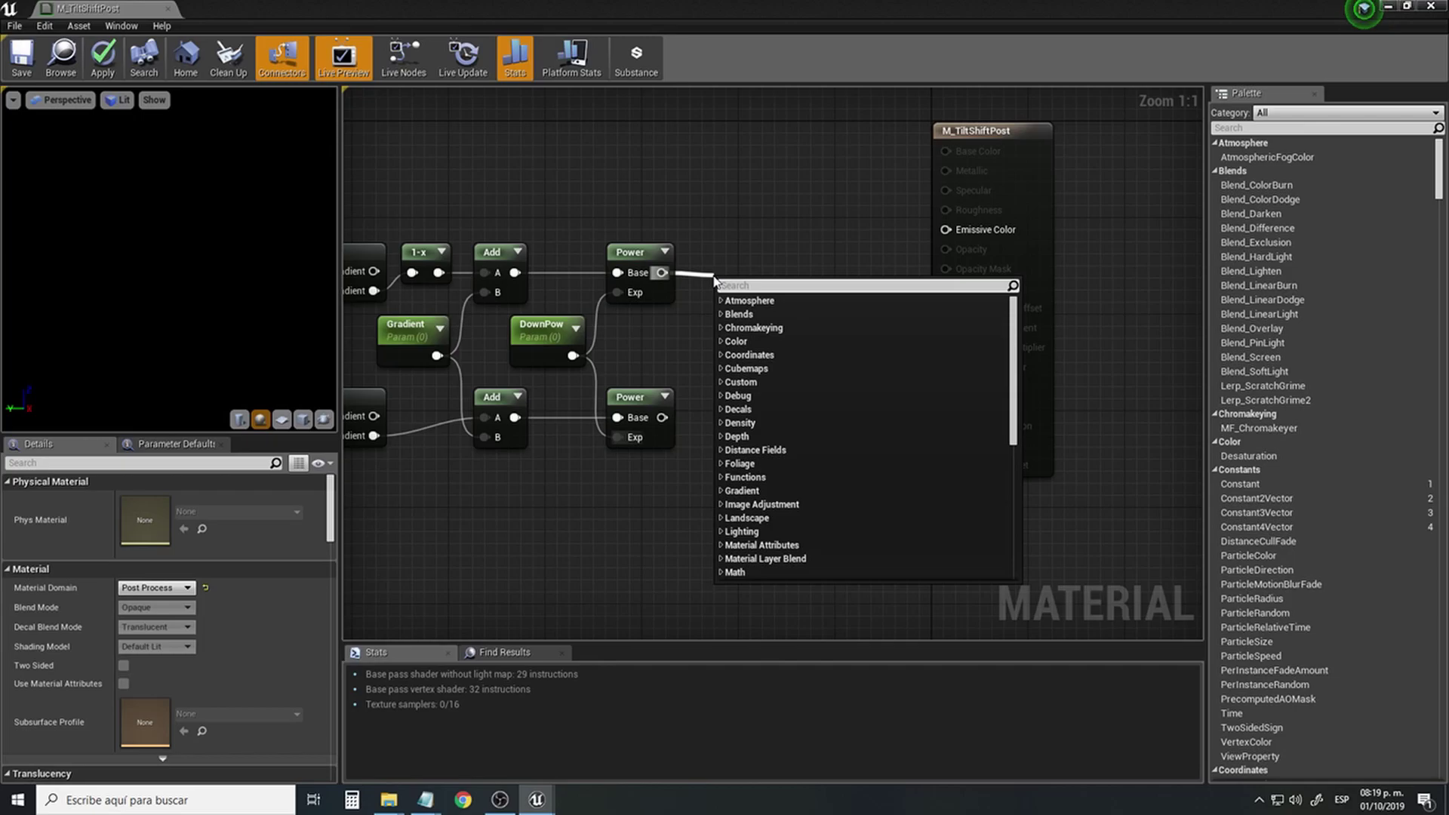
pyautogui.write('1-x')
pyautogui.click(786, 314)
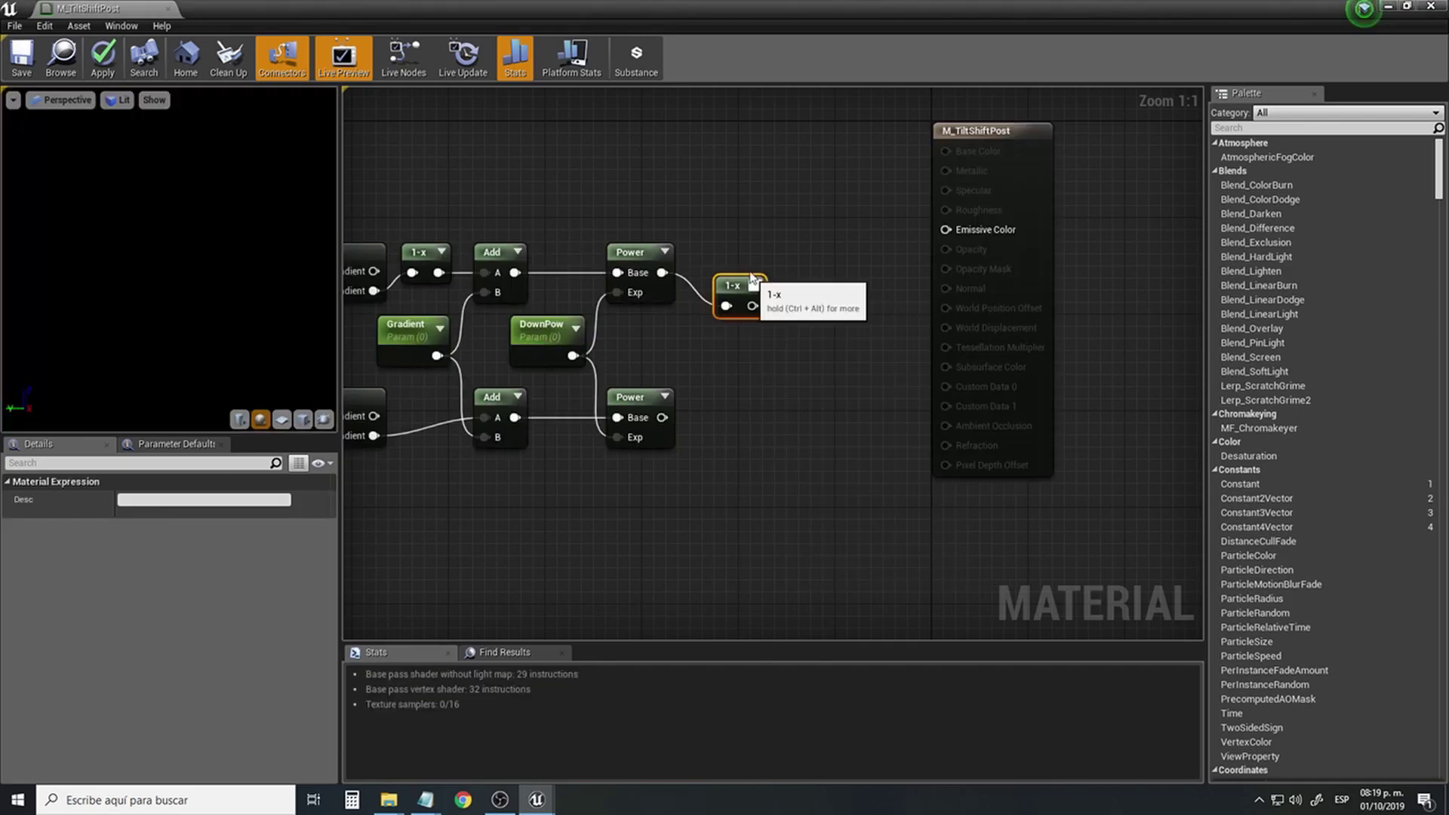
pyautogui.moveTo(743, 297); pyautogui.dragTo(742, 262)
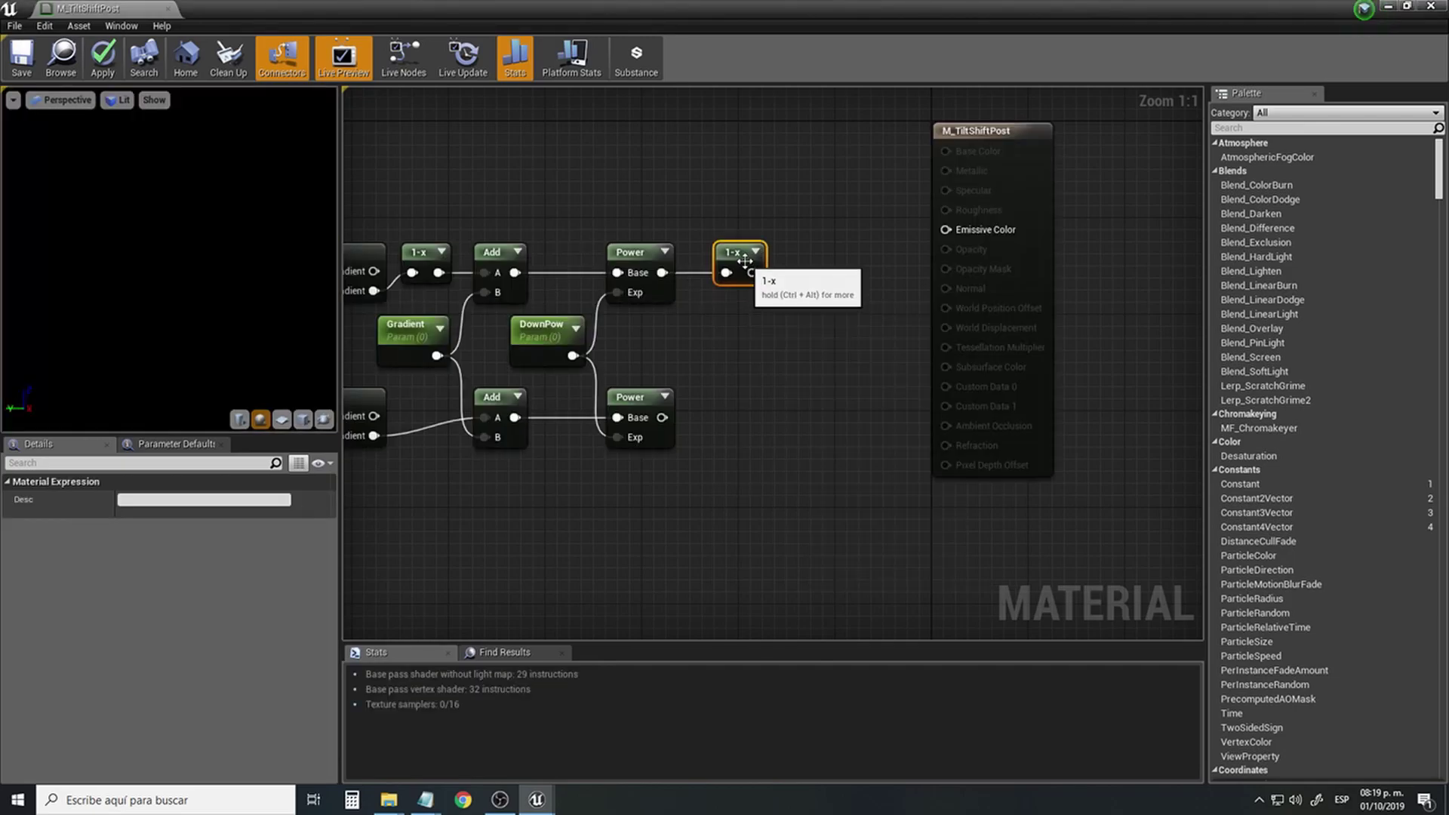
pyautogui.hotkey('ctrl', 'w')
pyautogui.moveTo(768, 312); pyautogui.dragTo(734, 410)
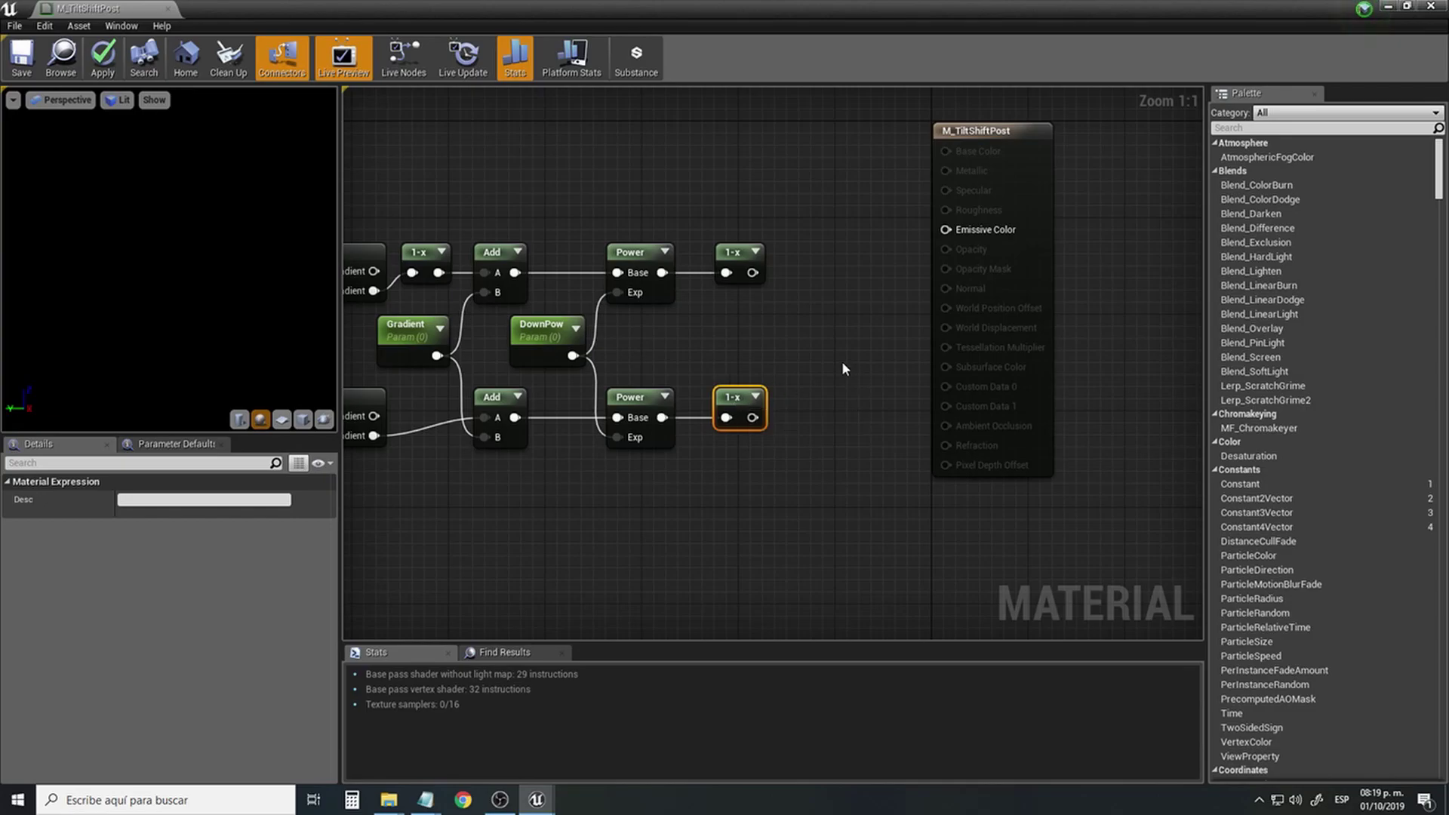
# Combine the two rightmost OneMinus outputs in a new Add node, the upper one in A and the lower one in B.
pyautogui.moveTo(752, 272); pyautogui.dragTo(829, 304)
pyautogui.write('add')
pyautogui.click(868, 417)
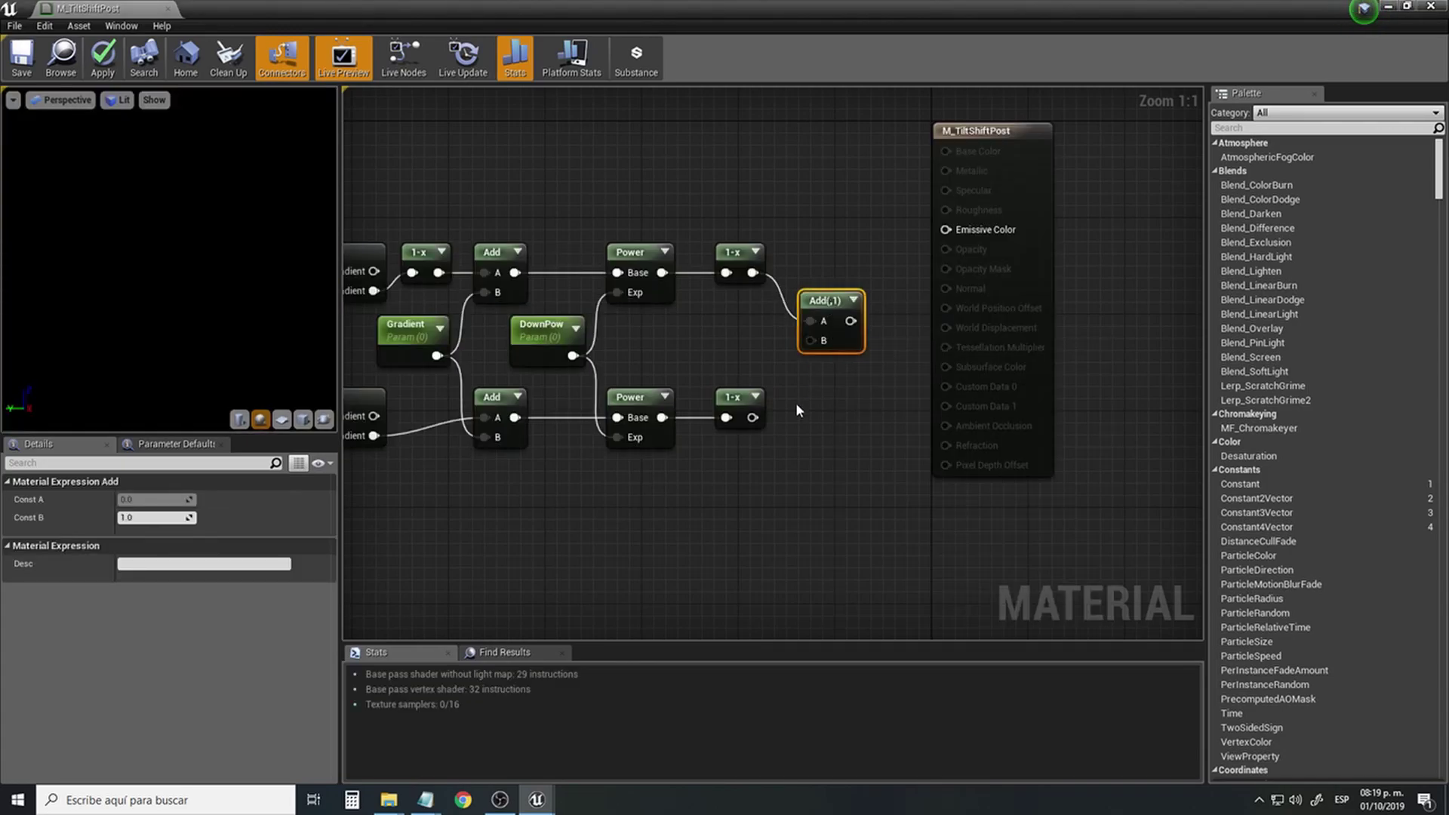
pyautogui.moveTo(764, 416); pyautogui.dragTo(806, 342)
# Select all gradient nodes through the final Add and move them further left and slightly down from the material output node.
pyautogui.moveTo(716, 330); pyautogui.dragTo(908, 347, button='right')
pyautogui.moveTo(804, 361); pyautogui.dragTo(843, 366, button='right')
pyautogui.moveTo(381, 234); pyautogui.dragTo(1080, 508)
pyautogui.moveTo(1054, 158); pyautogui.dragTo(410, 520)
pyautogui.moveTo(1051, 332); pyautogui.dragTo(978, 367)
pyautogui.moveTo(1077, 300); pyautogui.dragTo(850, 353, button='right')
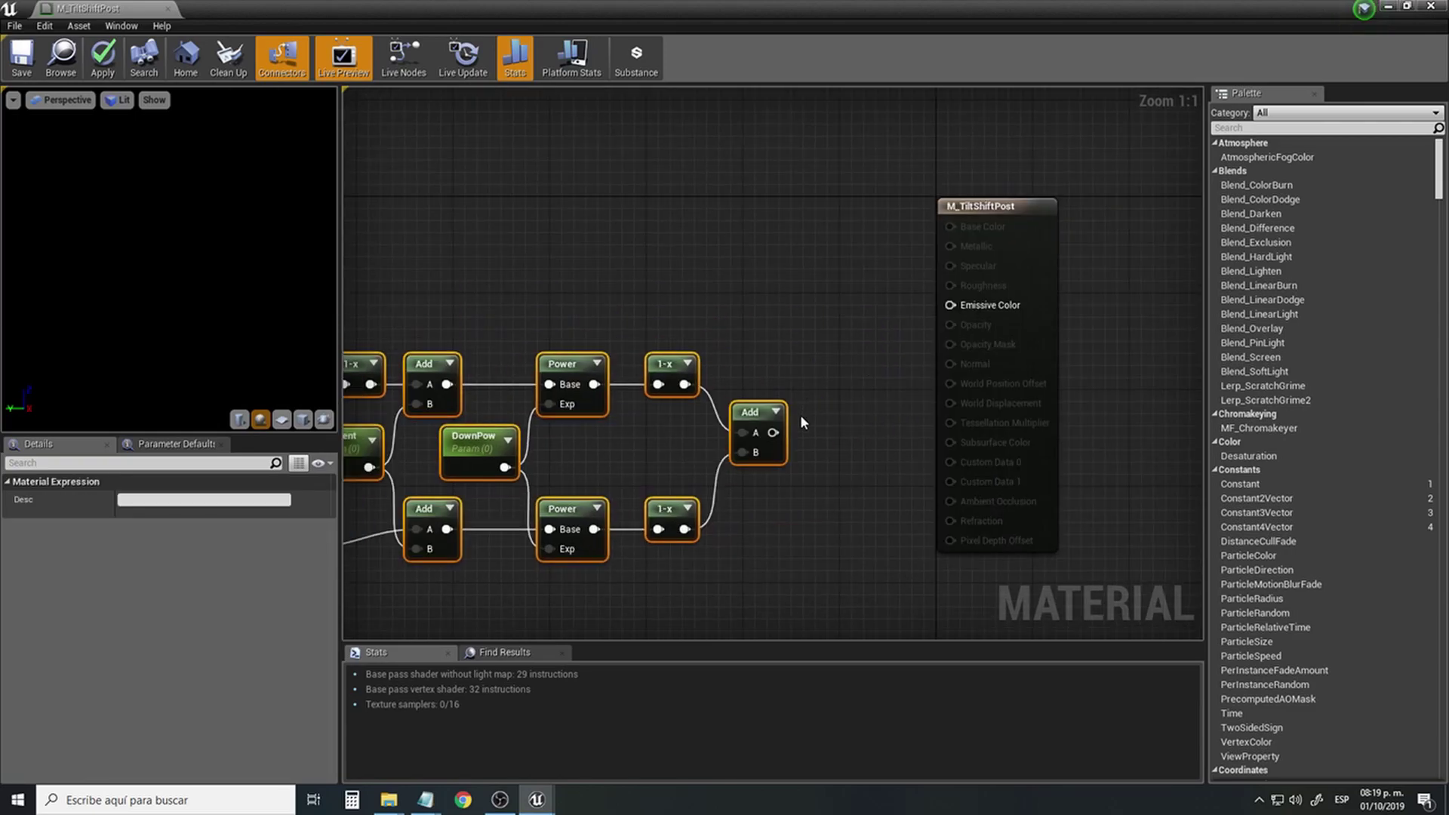
# Connect the final Add output to the material's Emissive Color input and apply the material.
pyautogui.moveTo(775, 436); pyautogui.dragTo(945, 305)
pyautogui.moveTo(741, 292); pyautogui.dragTo(1036, 237, button='right')
pyautogui.moveTo(765, 220); pyautogui.dragTo(666, 239, button='right')
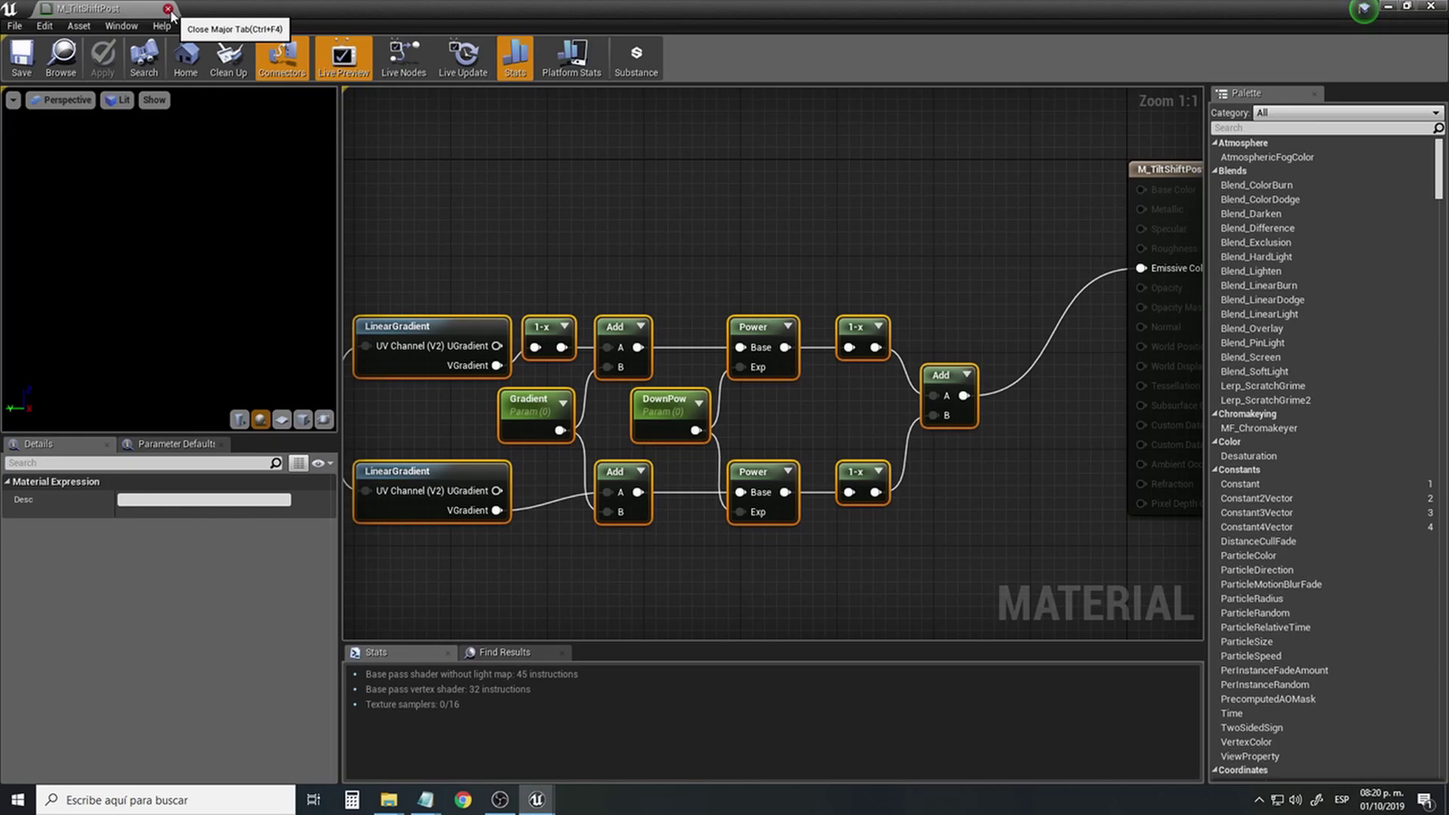
# Look over the finished node network and close the M_TiltShiftPost material editor.
pyautogui.scroll(-1, 605, 185)
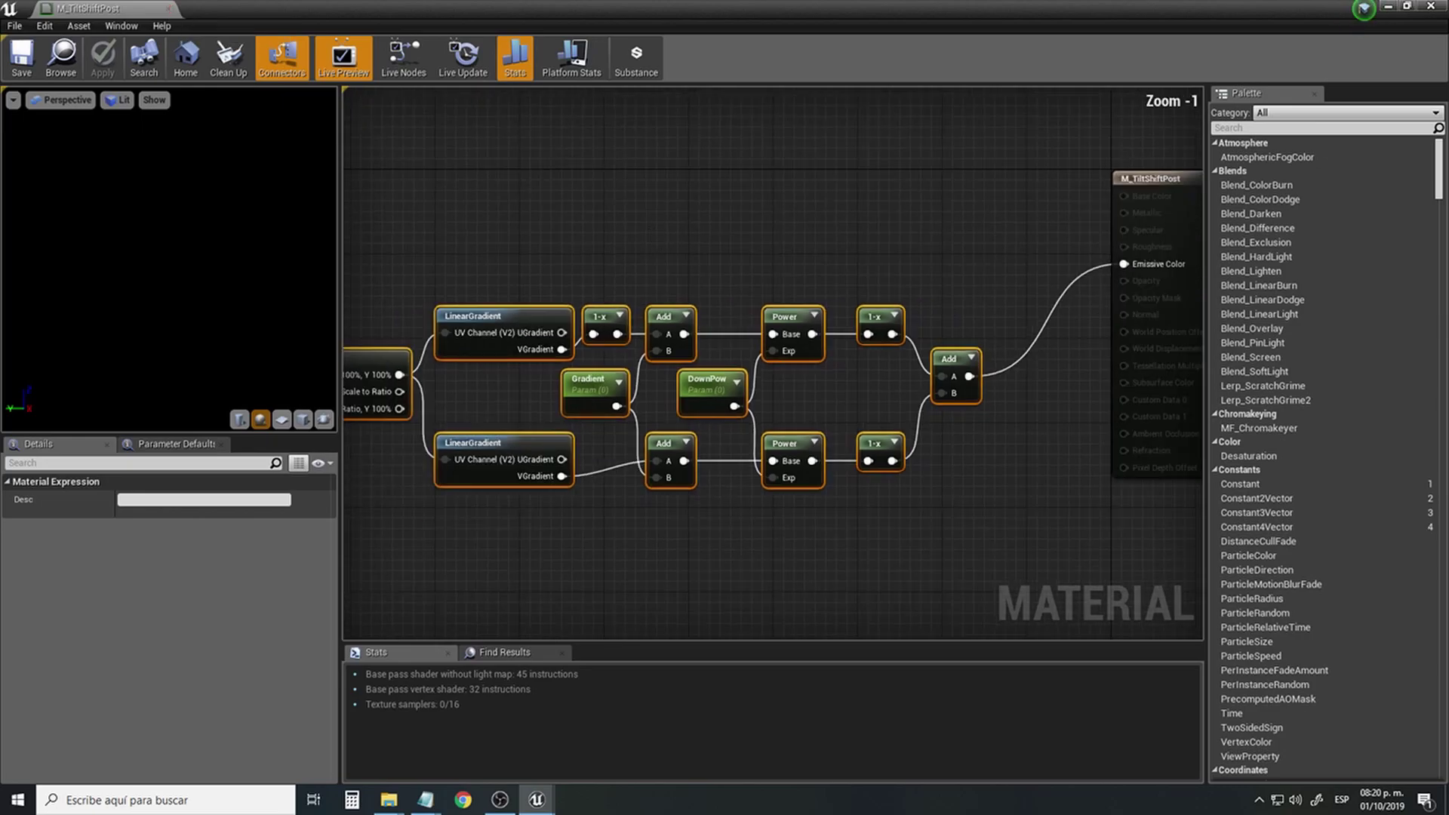
pyautogui.scroll(-1, 766, 233)
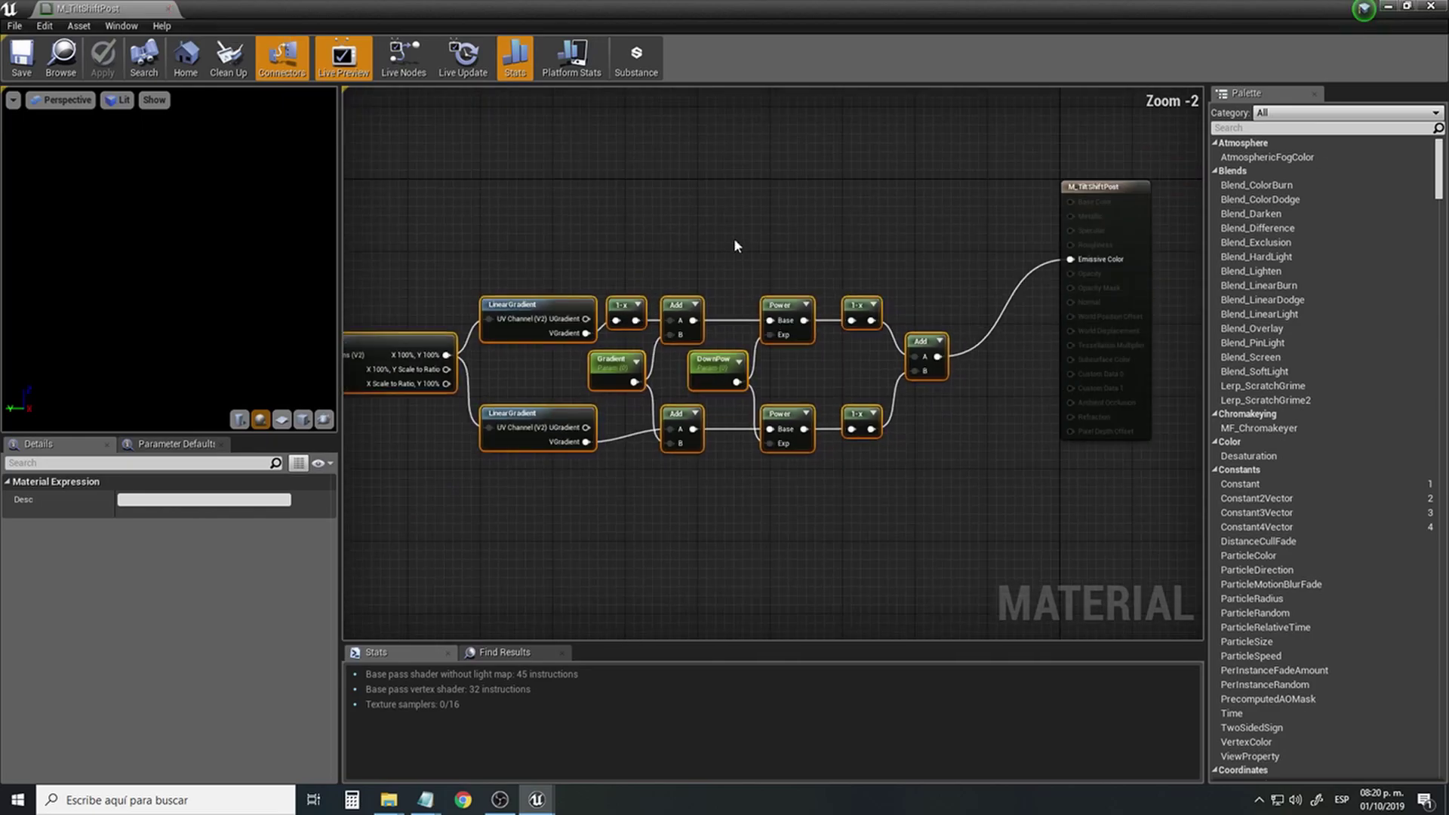
pyautogui.moveTo(735, 241); pyautogui.dragTo(792, 249, button='right')
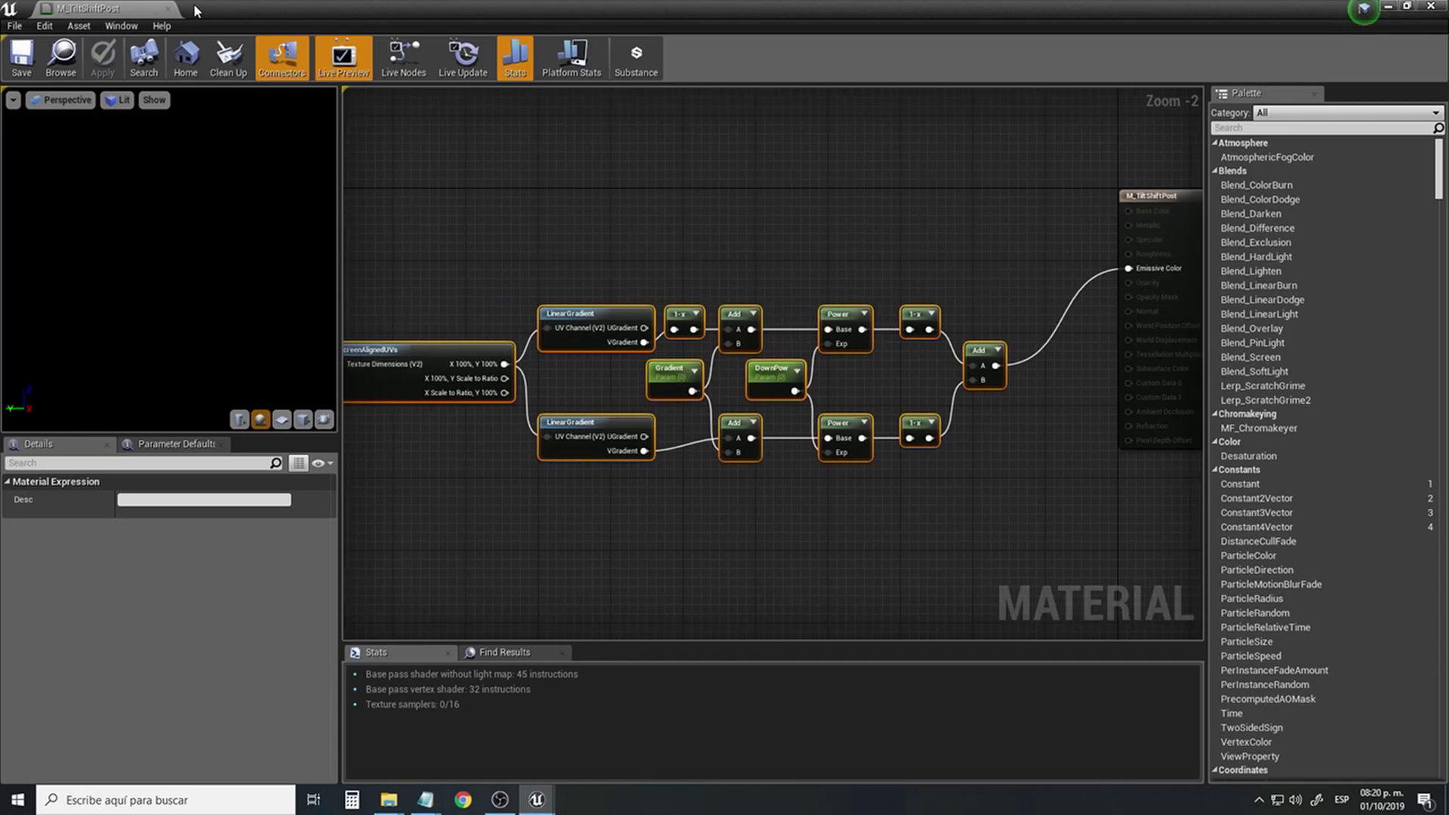
pyautogui.click(167, 8)
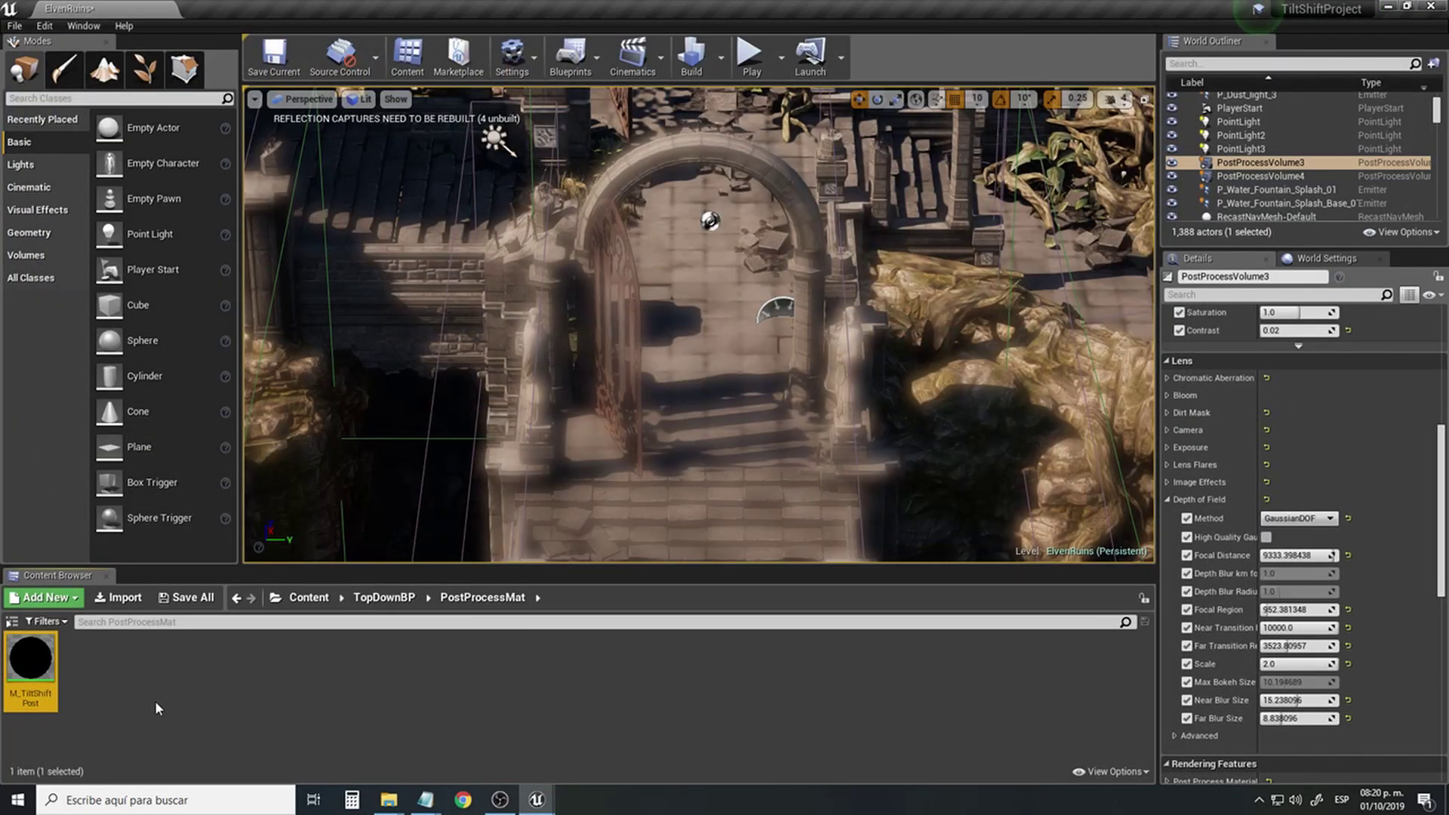
# Create a material instance from M_TiltShiftPost in the PostProcessMat folder, keeping its default name.
pyautogui.rightClick(29, 671)
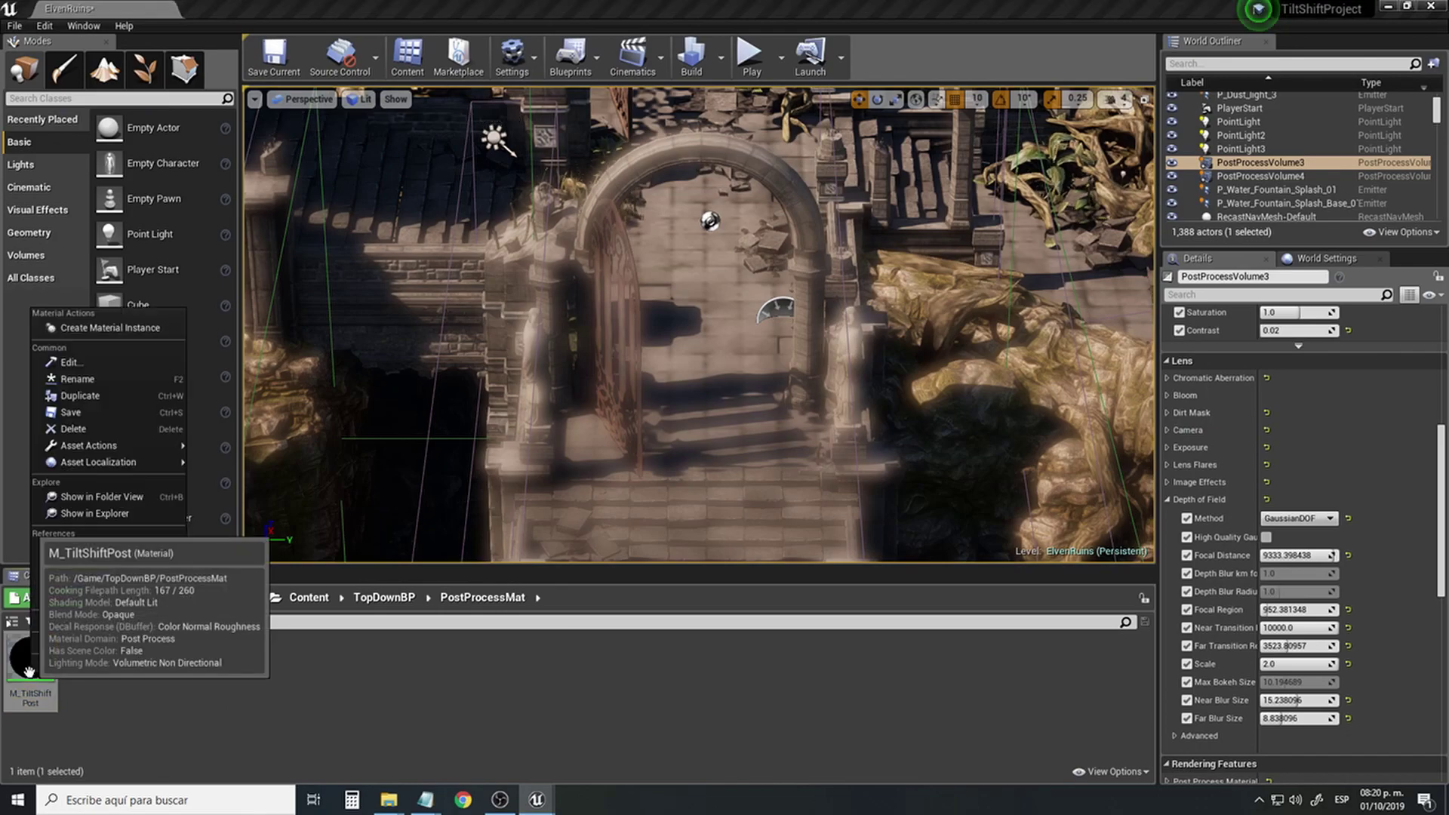
pyautogui.click(127, 322)
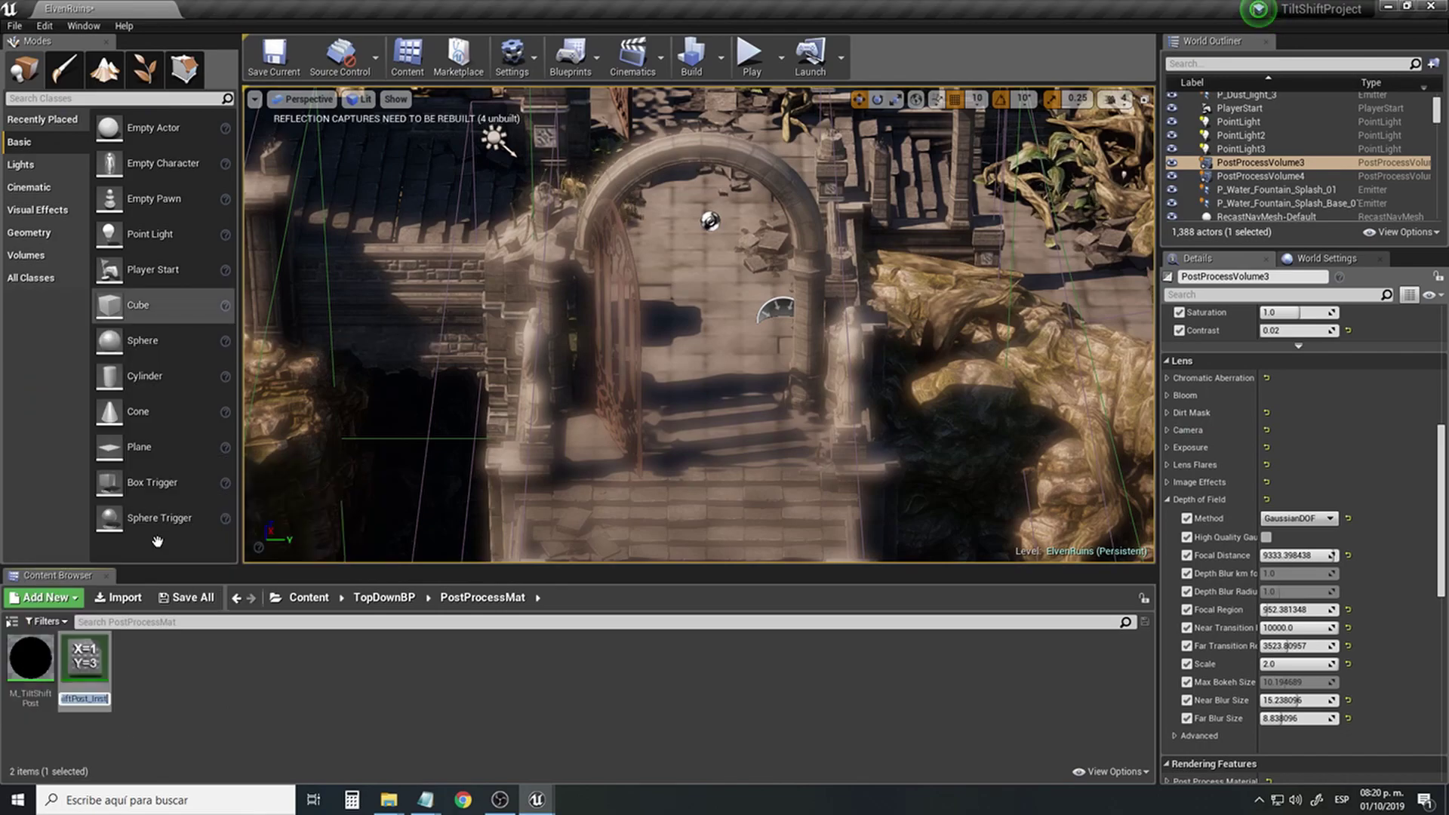
pyautogui.press('Return')
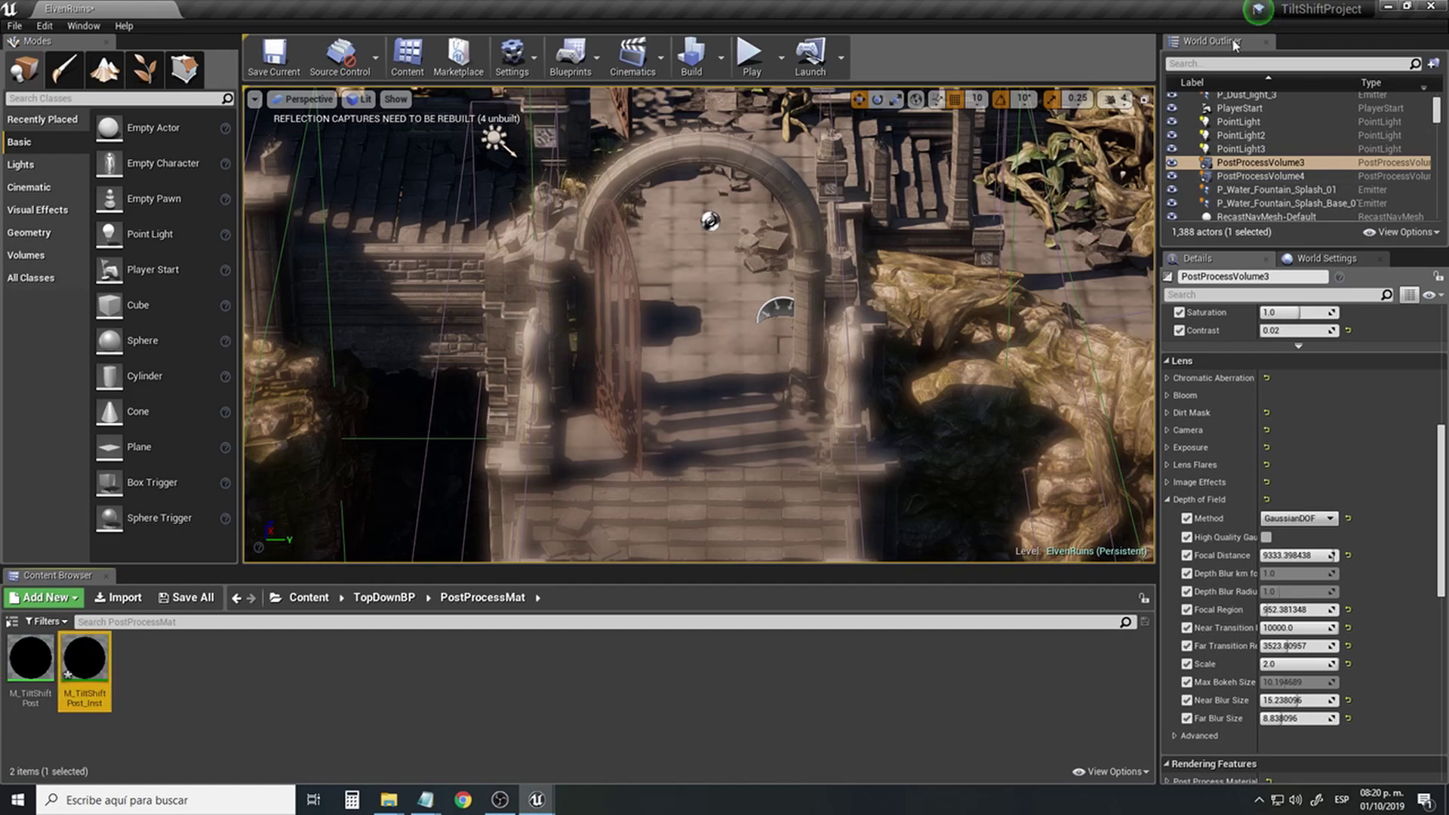
# Add an asset reference element to PostProcessVolume3's Post Process Materials array and assign M_TiltShiftPost_Inst to it.
pyautogui.click(1317, 164)
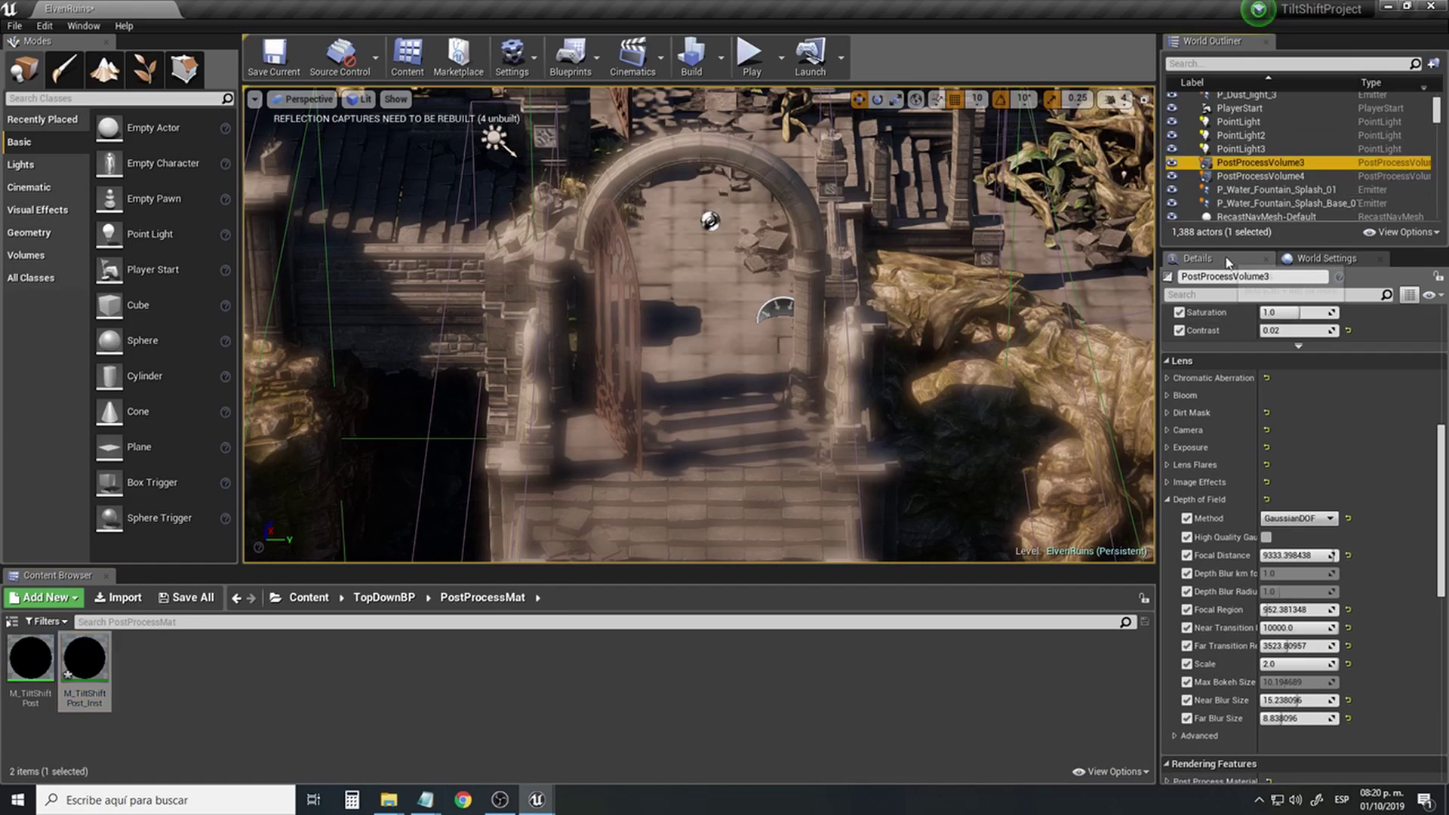
pyautogui.scroll(-5, 1232, 468)
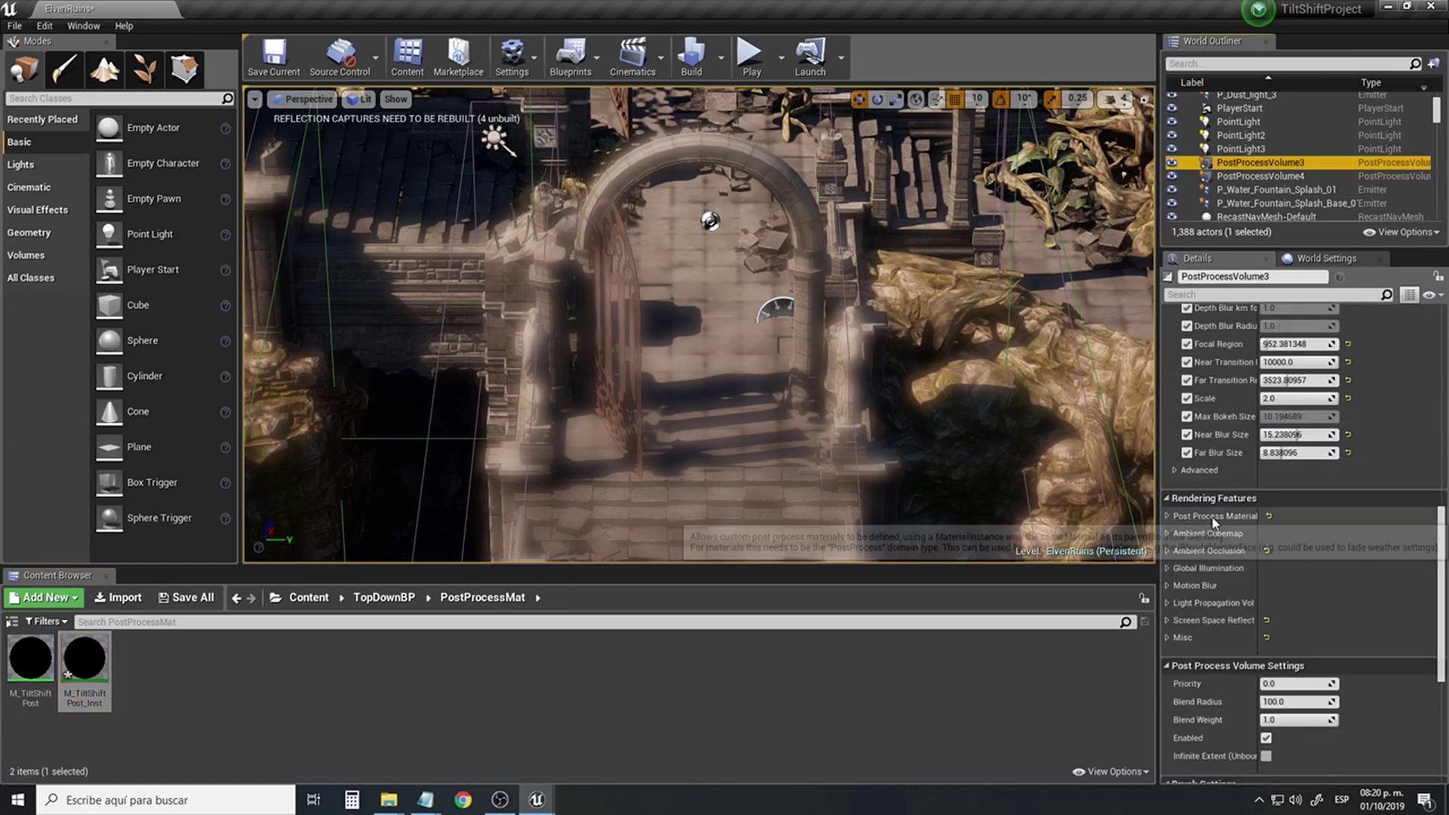
pyautogui.click(1169, 516)
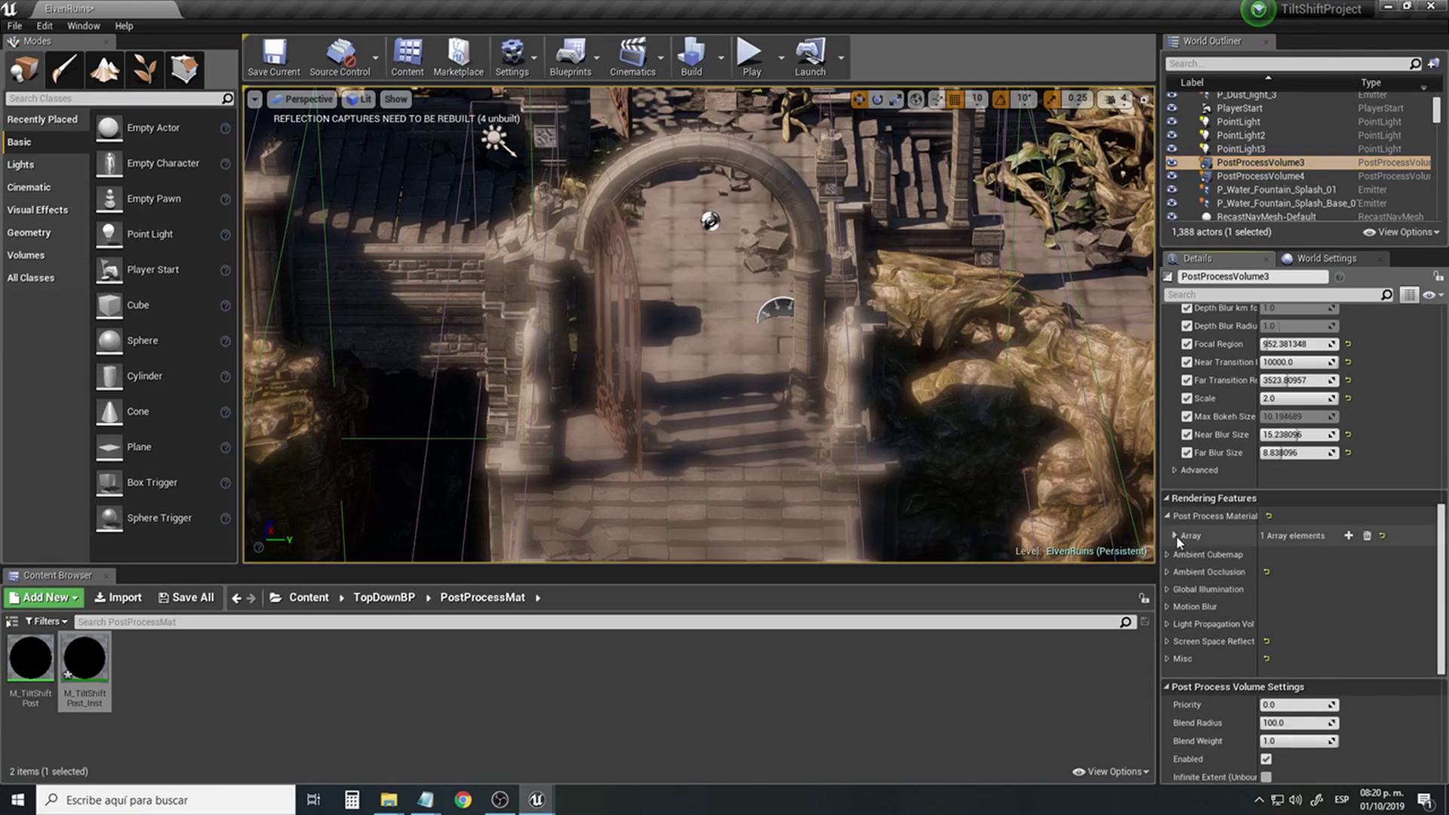
pyautogui.click(1175, 535)
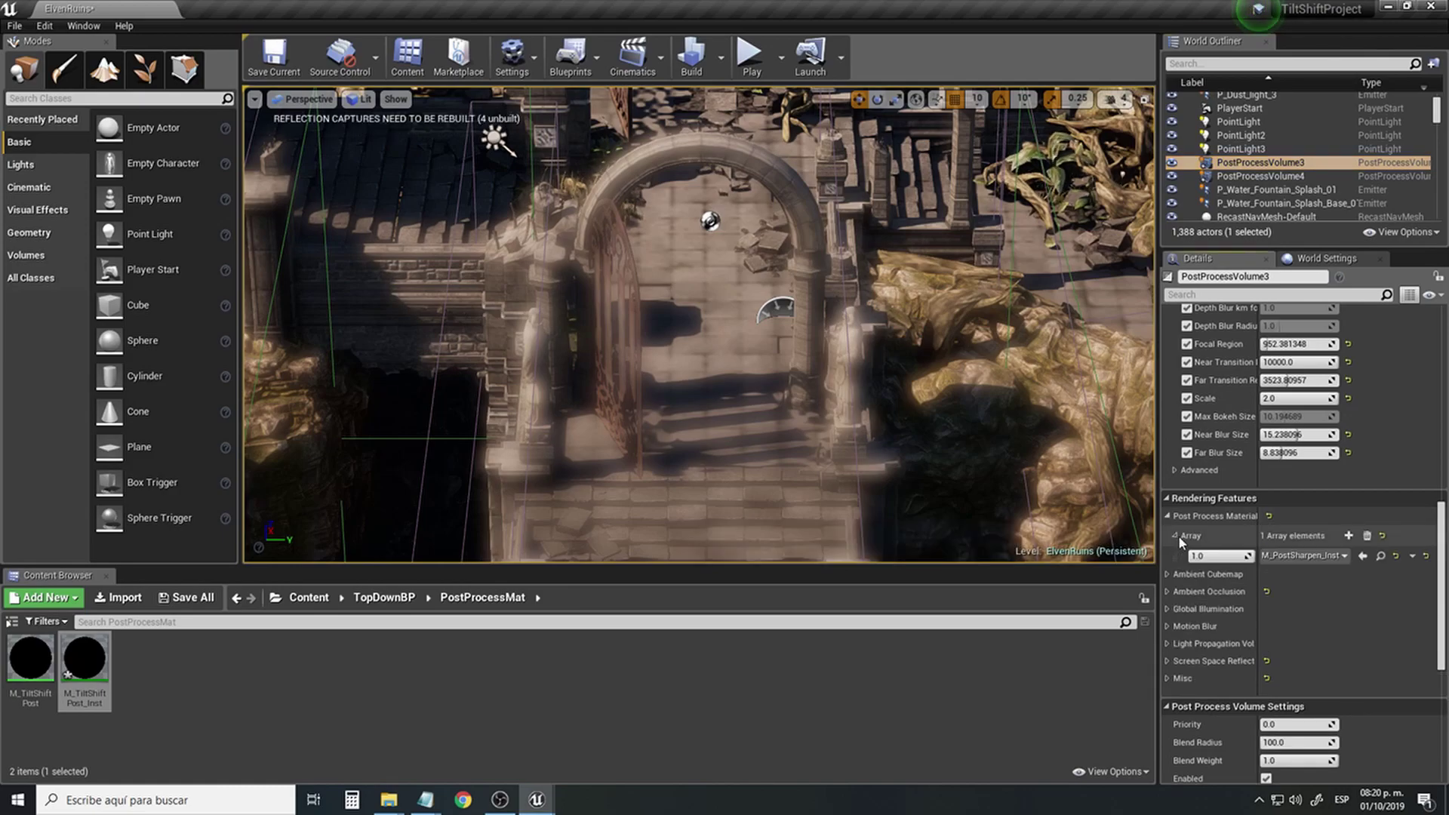
pyautogui.click(1349, 536)
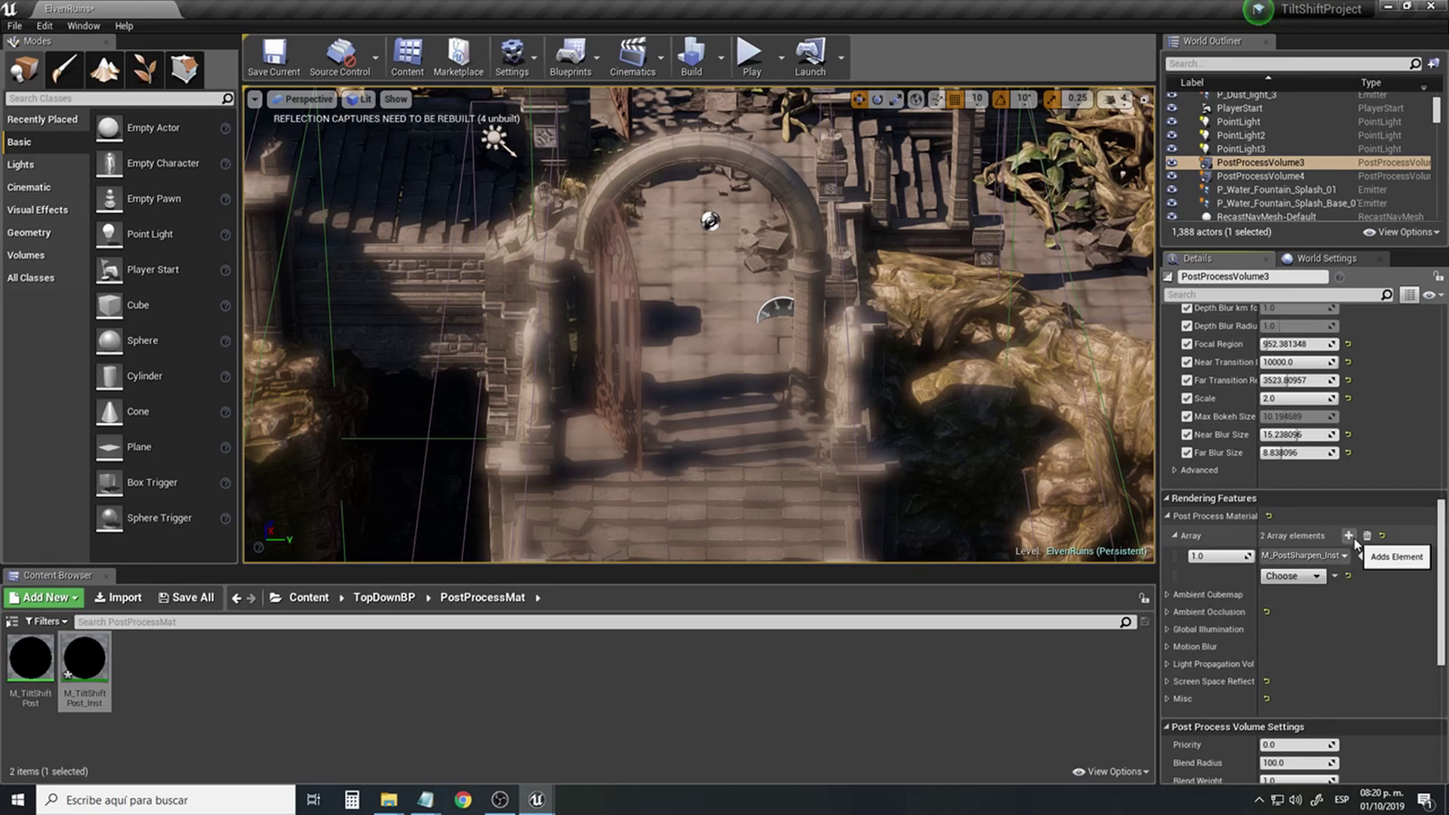
pyautogui.click(1317, 578)
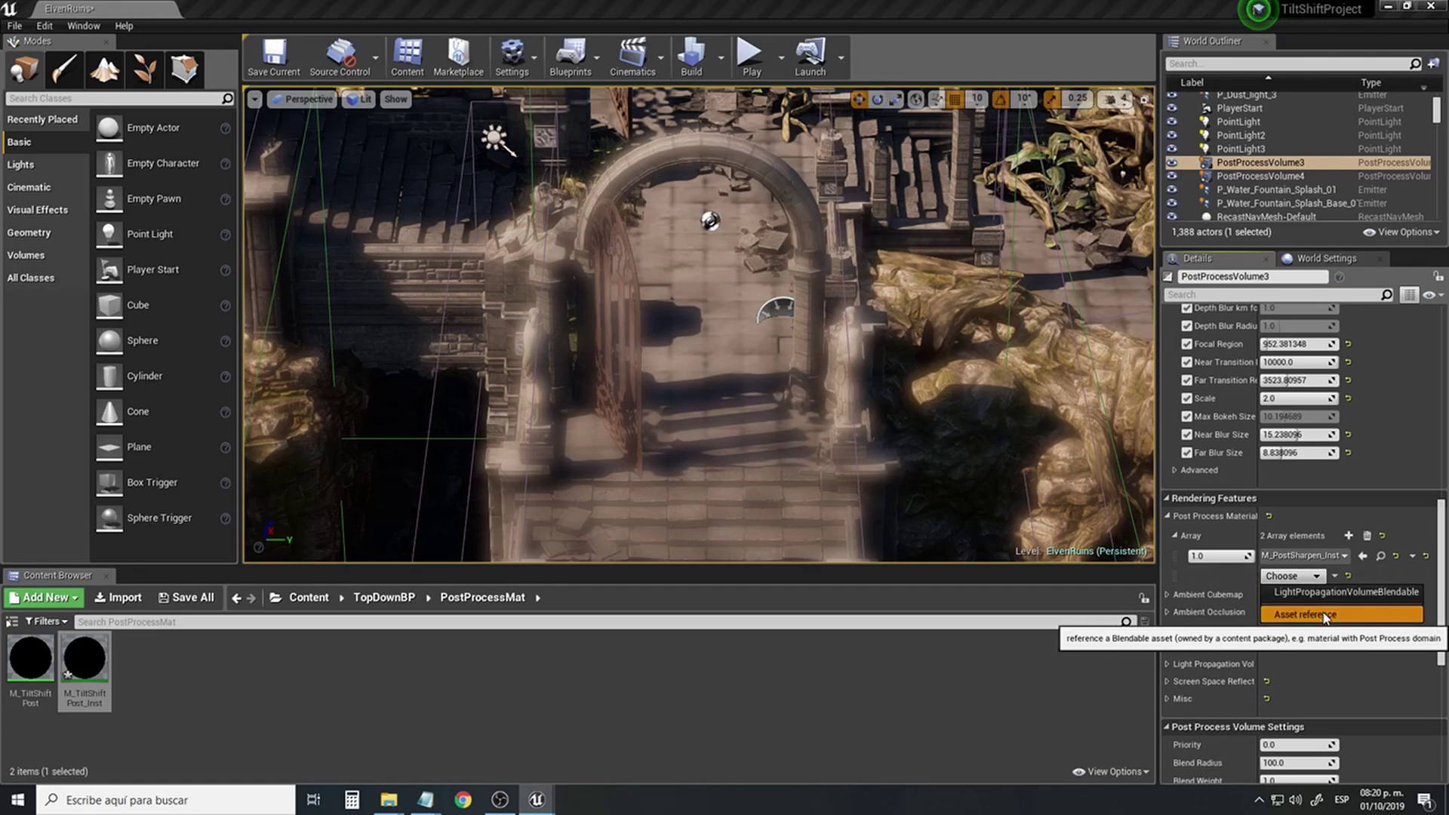
pyautogui.click(1325, 613)
pyautogui.moveTo(84, 658); pyautogui.dragTo(1295, 576)
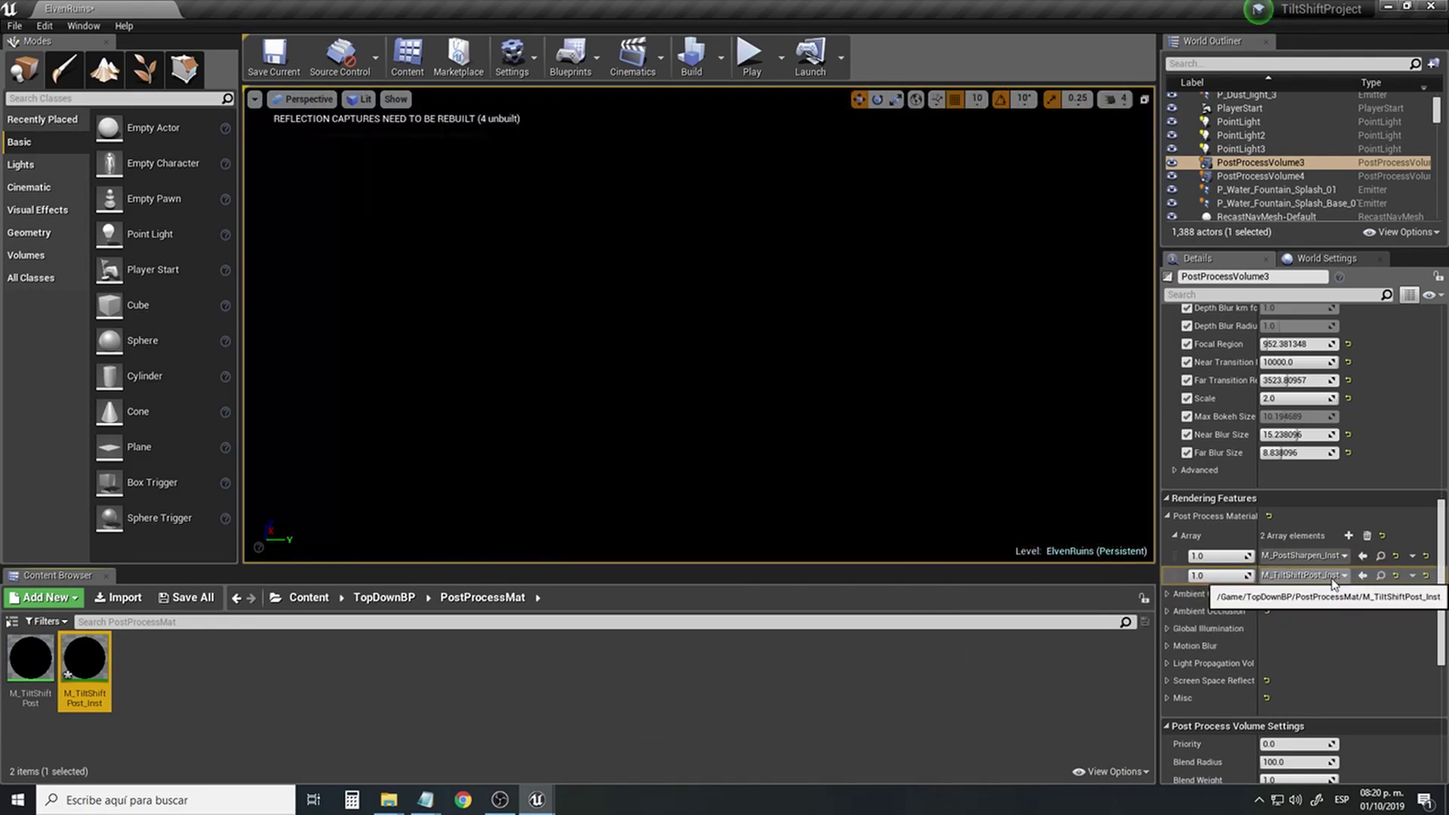
# Open M_TiltShiftPost_Inst in its editor, place the window beside the level viewport and widen it until the parameters are readable.
pyautogui.doubleClick(93, 684)
pyautogui.moveTo(907, 11); pyautogui.dragTo(1163, 69)
pyautogui.doubleClick(1148, 60)
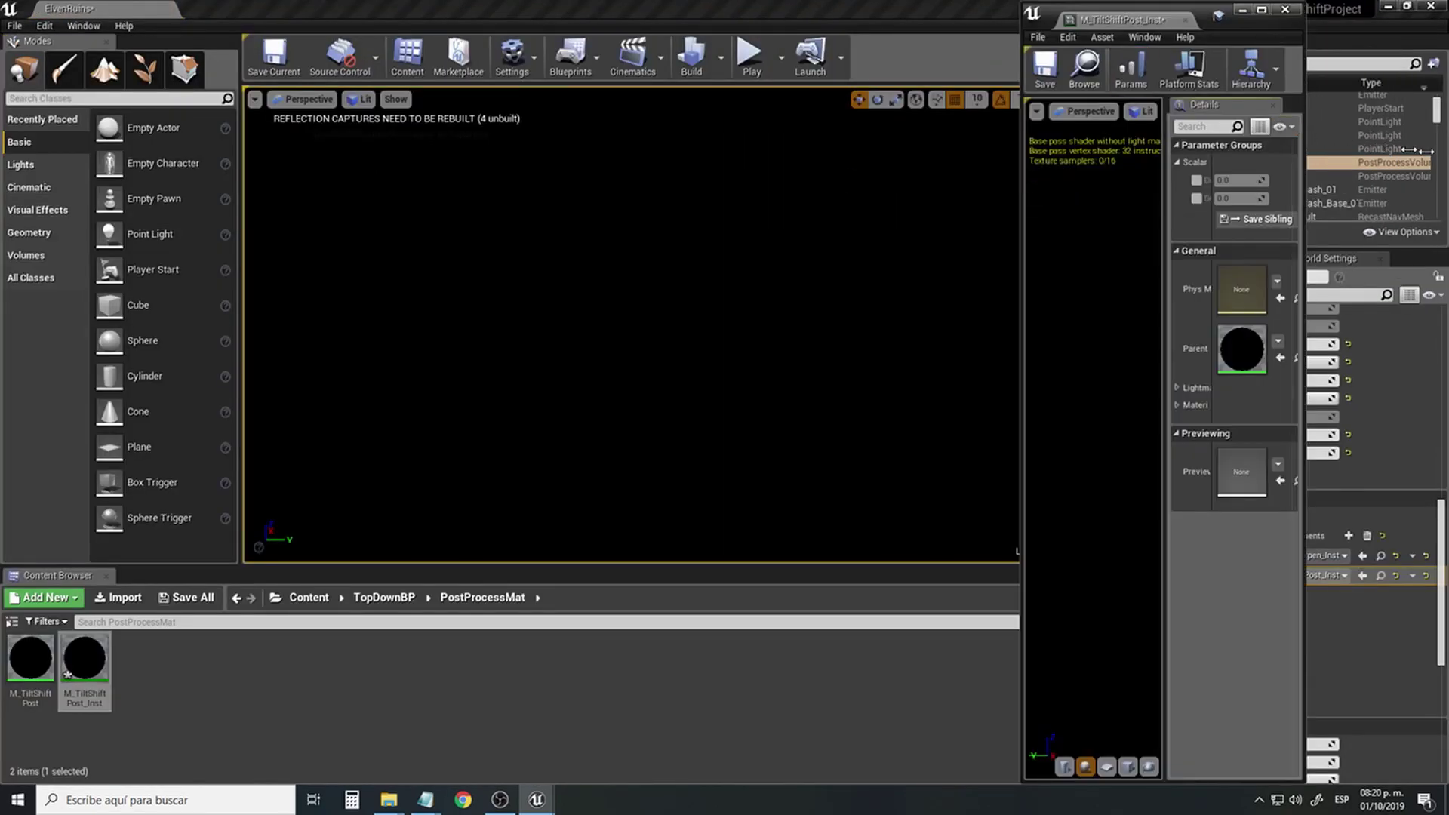
pyautogui.moveTo(1305, 141); pyautogui.dragTo(1429, 145)
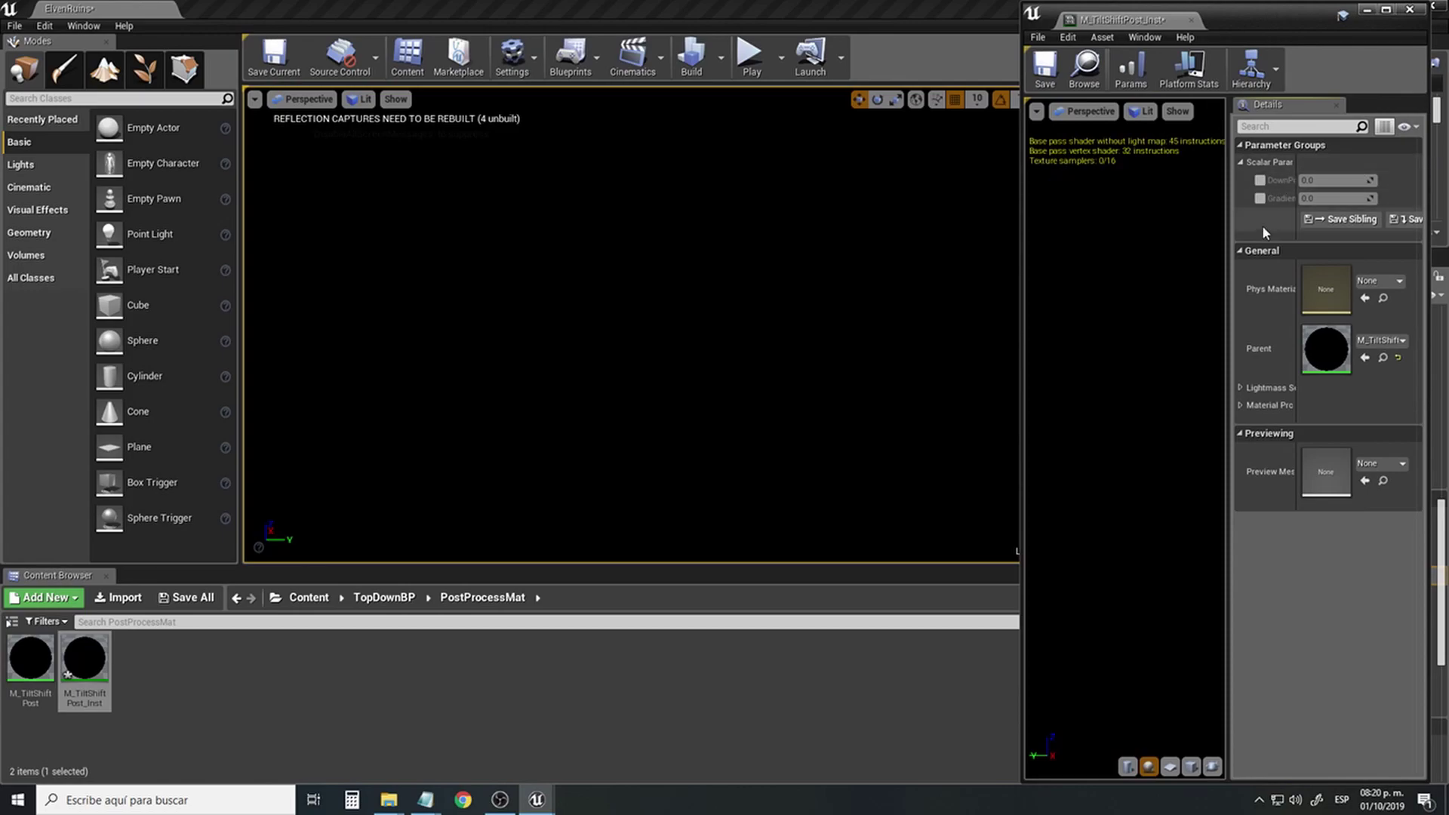
# Enable the DownPow and Gradient parameters, set them to about 0.0095 and -0.133, and close the instance editor.
pyautogui.click(1264, 179)
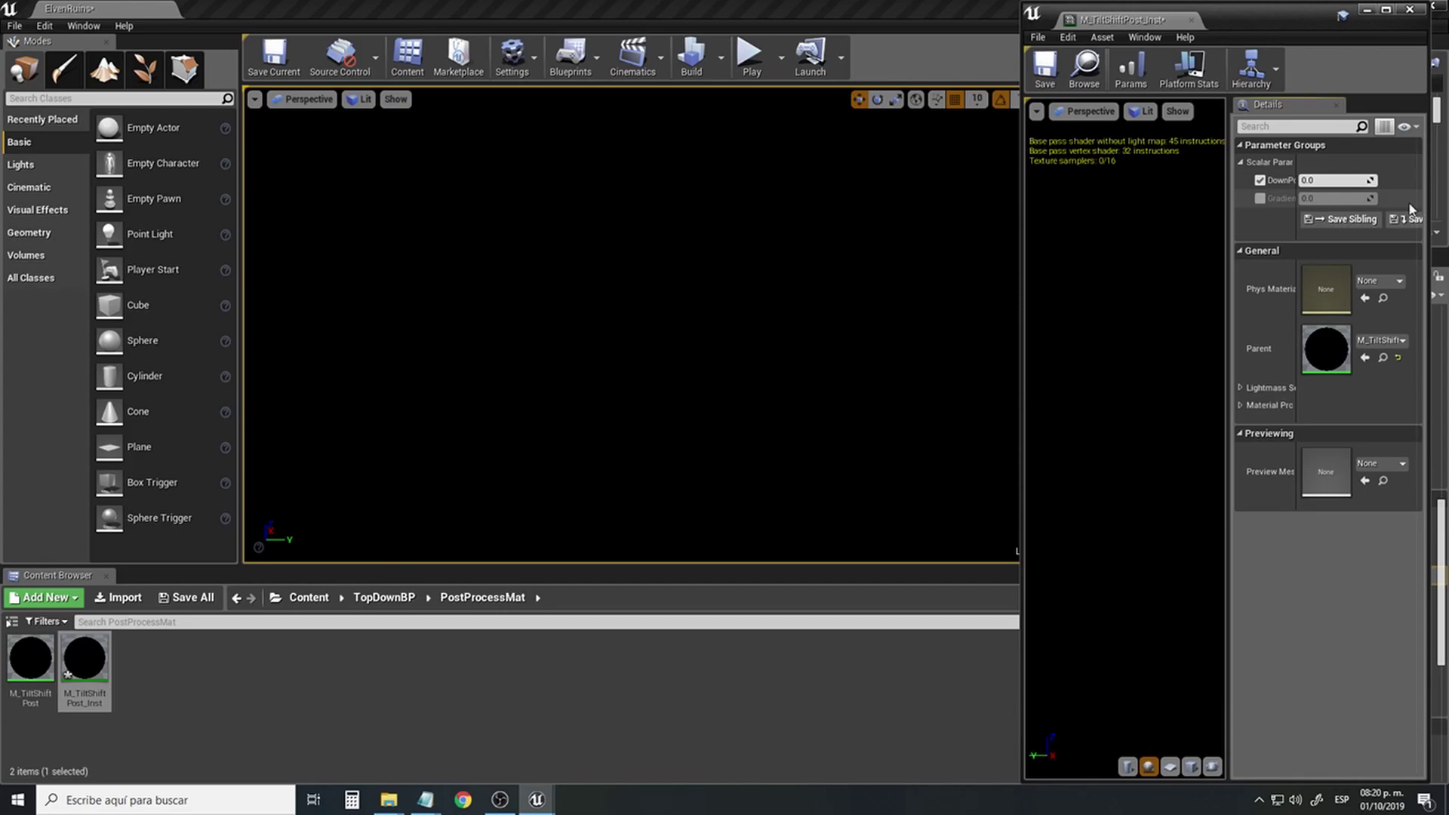
pyautogui.click(1260, 199)
pyautogui.moveTo(1340, 182)
pyautogui.mouseDown()
pyautogui.moveTo(1375, 181)
pyautogui.moveTo(1365, 198)
pyautogui.moveTo(1320, 198)
pyautogui.moveTo(1314, 181)
pyautogui.moveTo(1341, 181)
pyautogui.moveTo(1327, 181)
pyautogui.mouseUp()
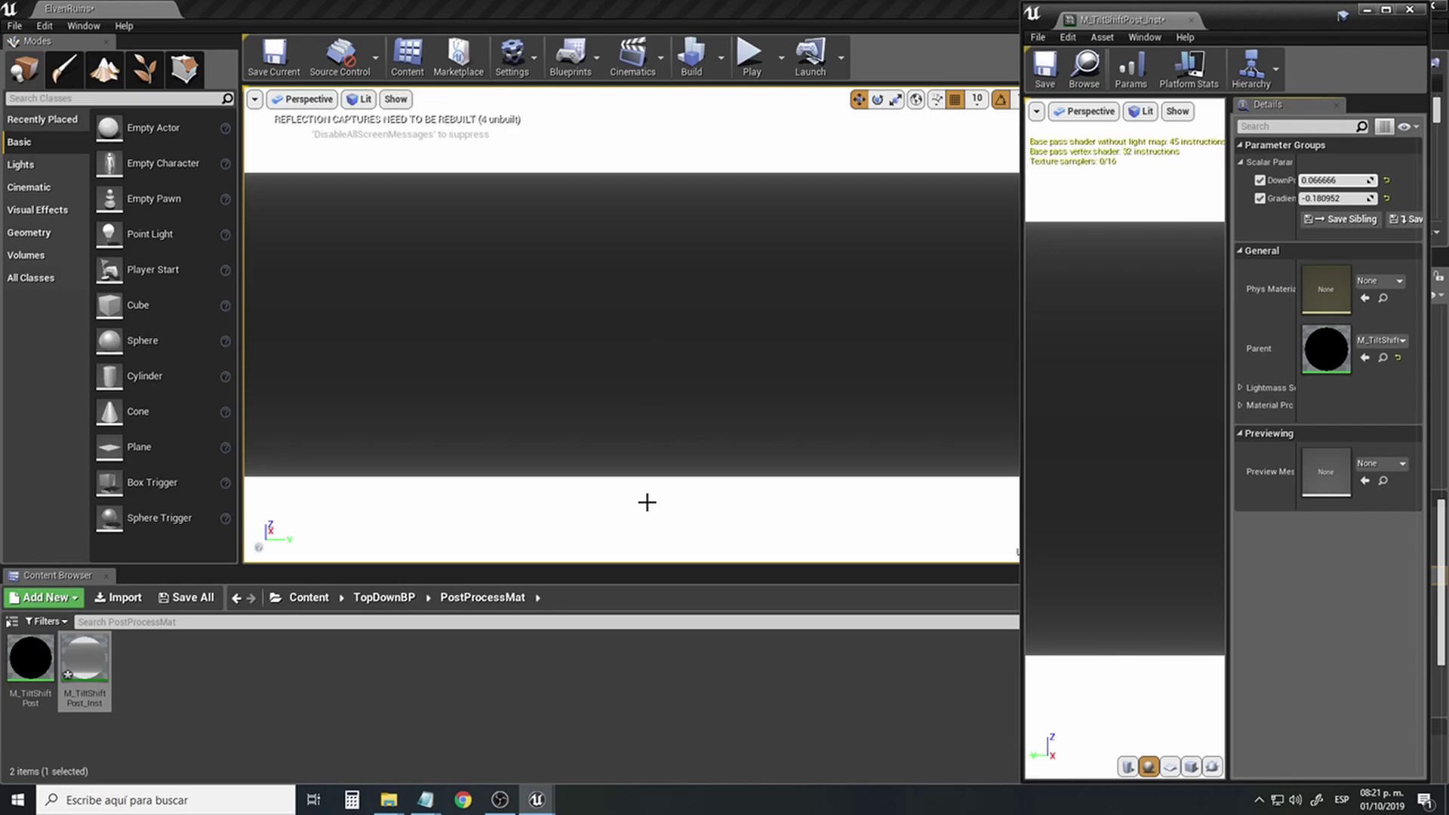
pyautogui.moveTo(1342, 198)
pyautogui.mouseDown()
pyautogui.moveTo(1327, 180)
pyautogui.moveTo(1349, 181)
pyautogui.moveTo(1329, 180)
pyautogui.mouseUp()
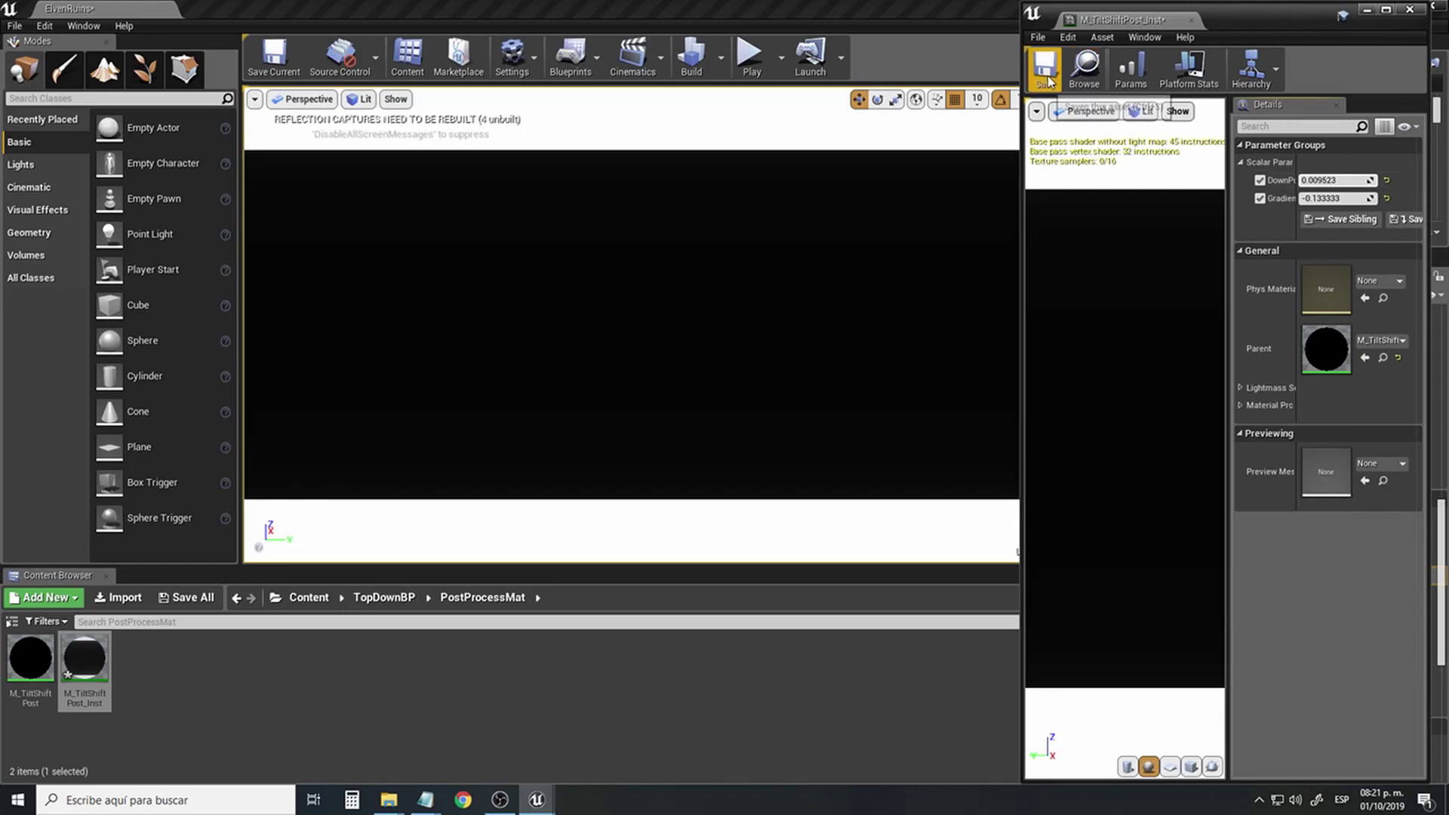
pyautogui.click(1410, 9)
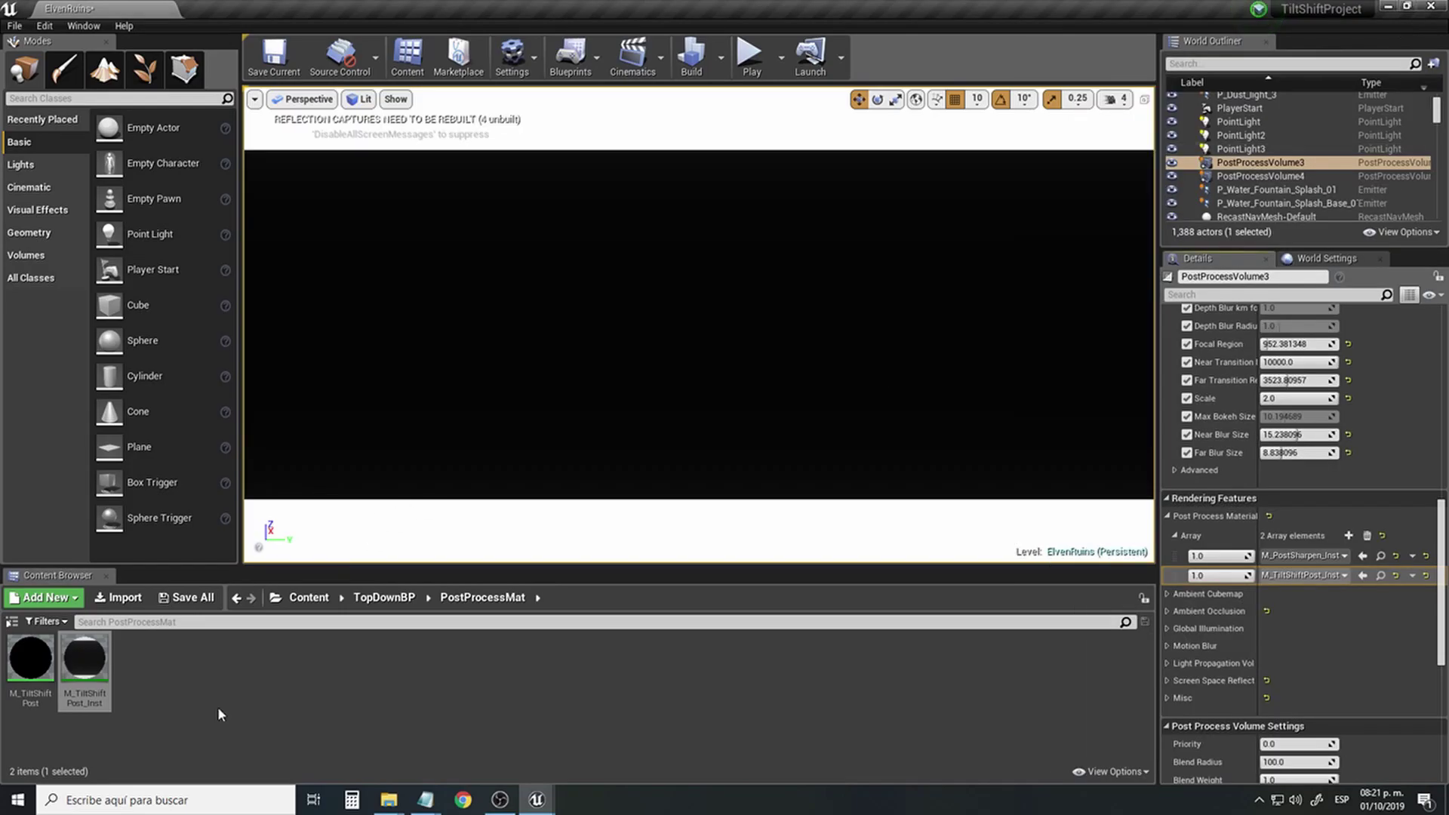
# Open the M_TiltShiftPost material and add a Custom expression node above the gradient nodes.
pyautogui.click(54, 723)
pyautogui.doubleClick(31, 657)
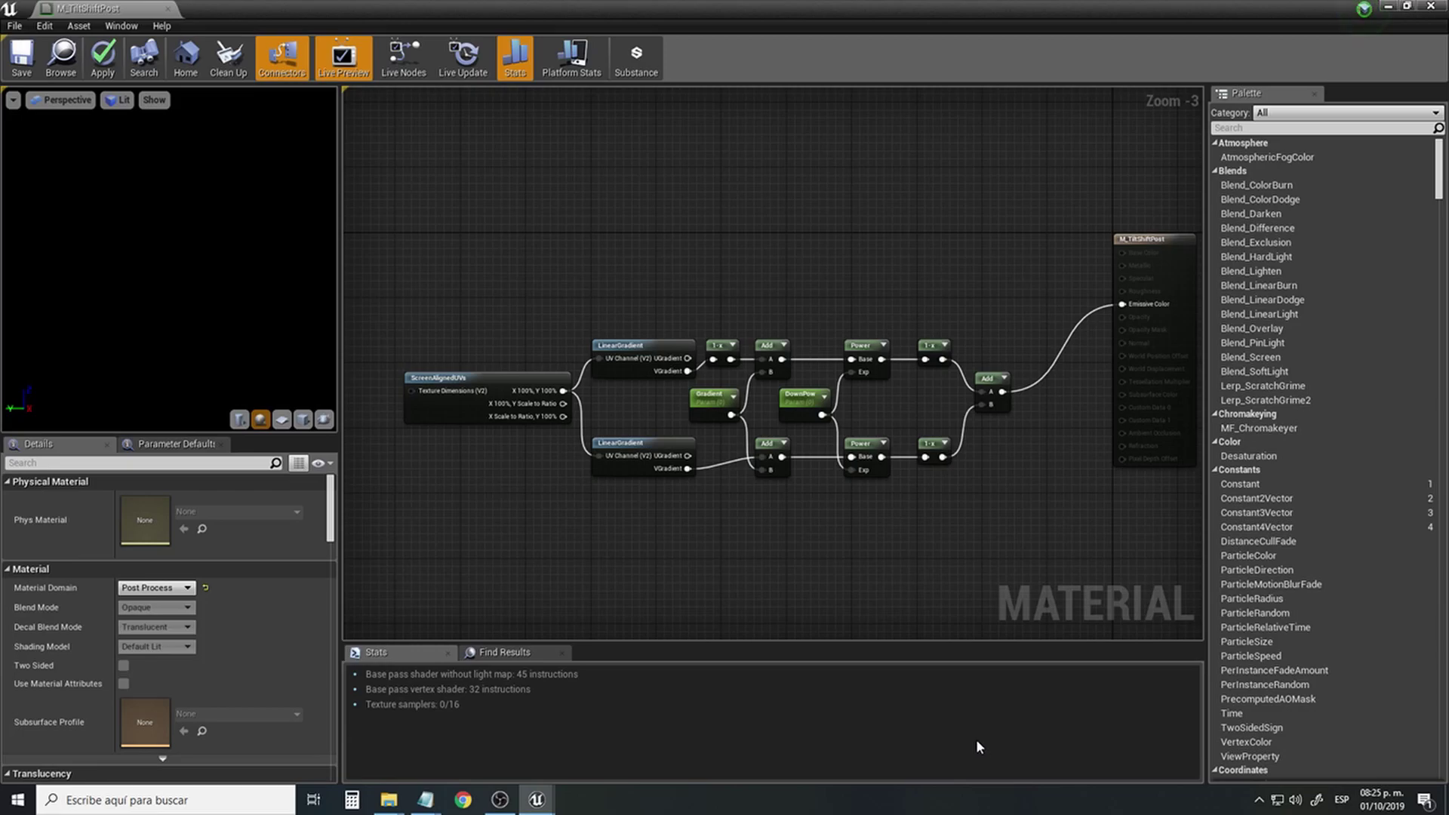
pyautogui.rightClick(715, 219)
pyautogui.write('custom')
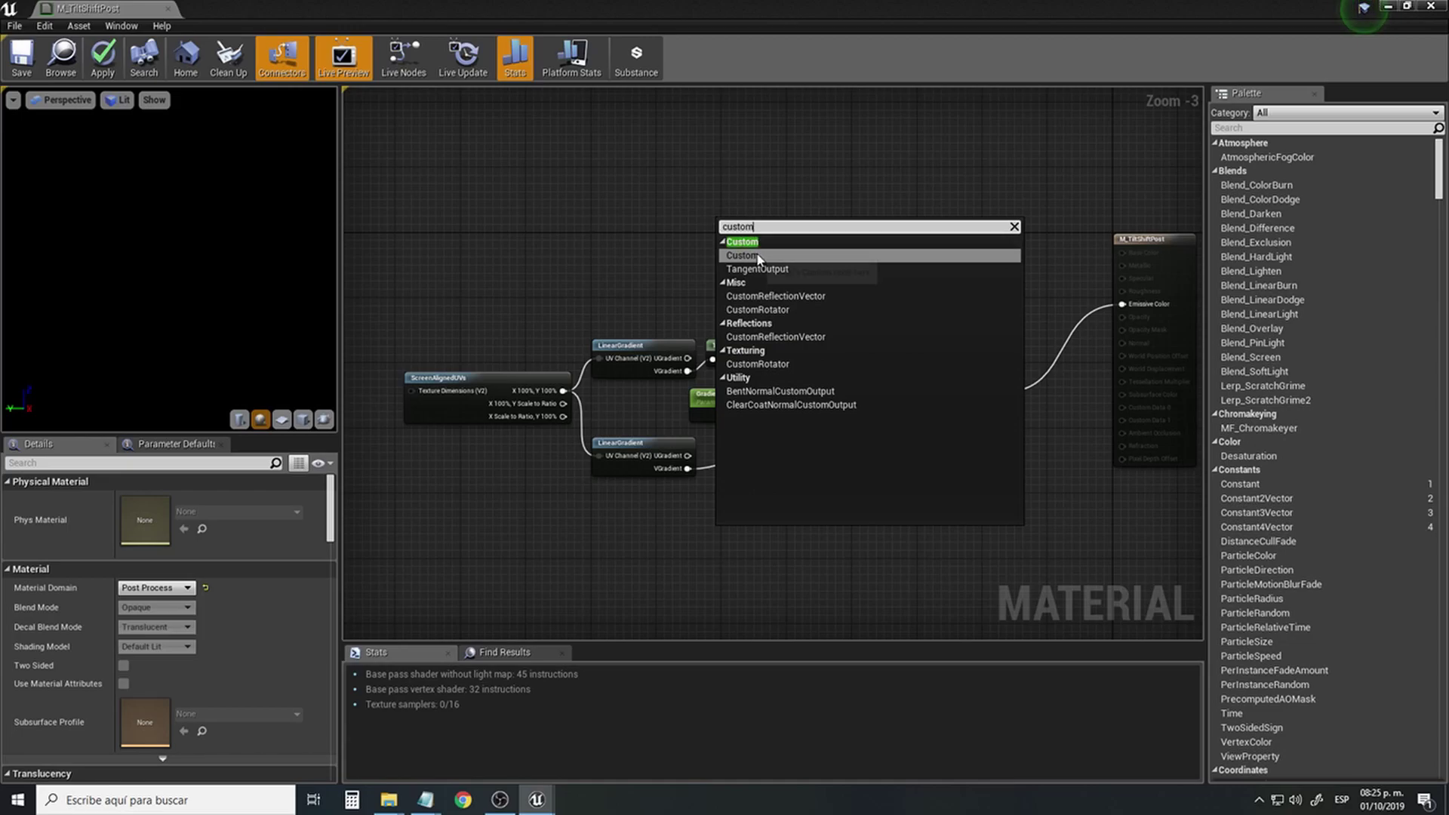
pyautogui.click(754, 256)
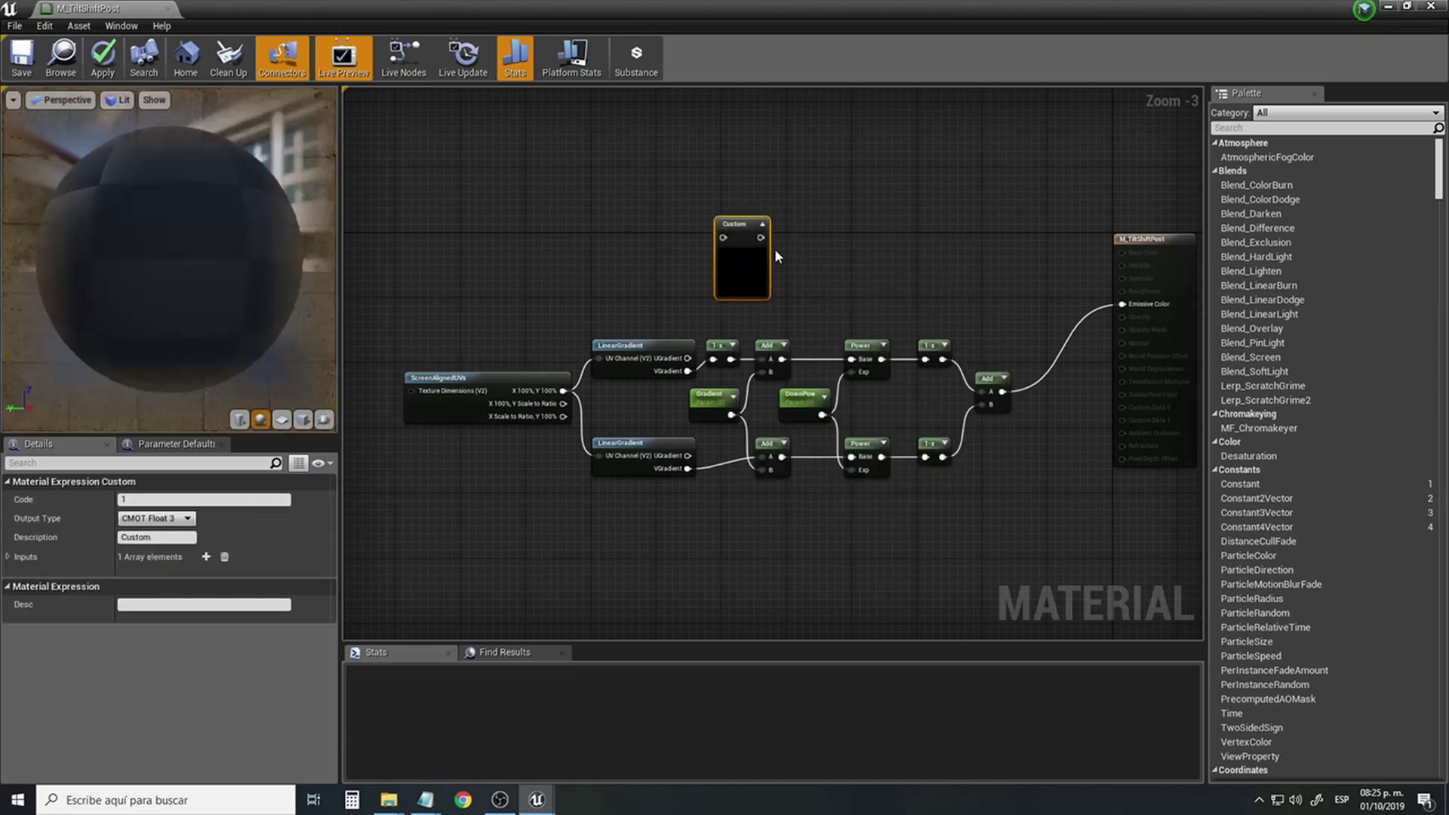
pyautogui.moveTo(768, 221); pyautogui.dragTo(785, 205)
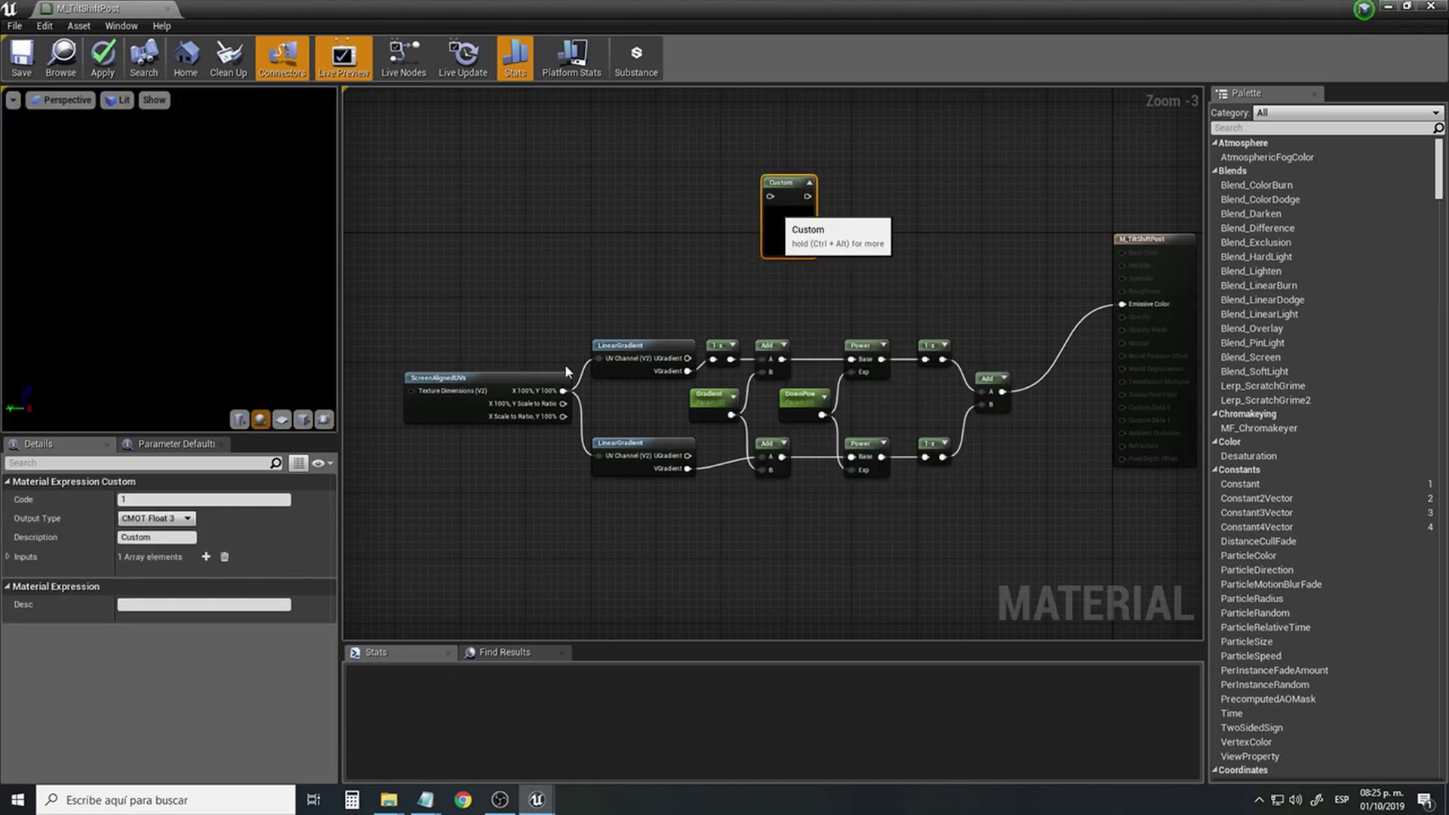
# Expand the Custom node's Inputs array and add four elements for a total of five inputs.
pyautogui.click(8, 557)
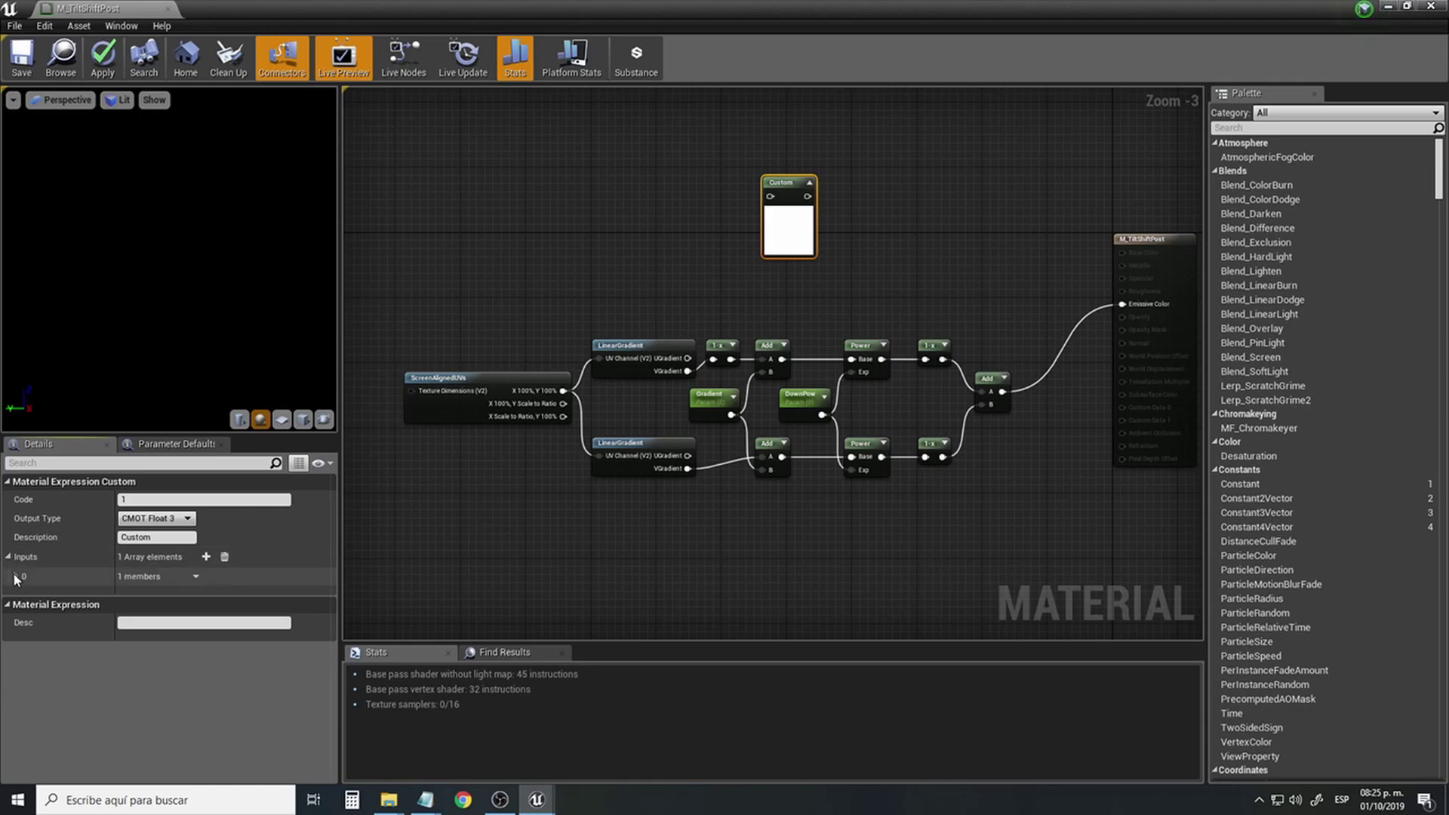
pyautogui.click(16, 576)
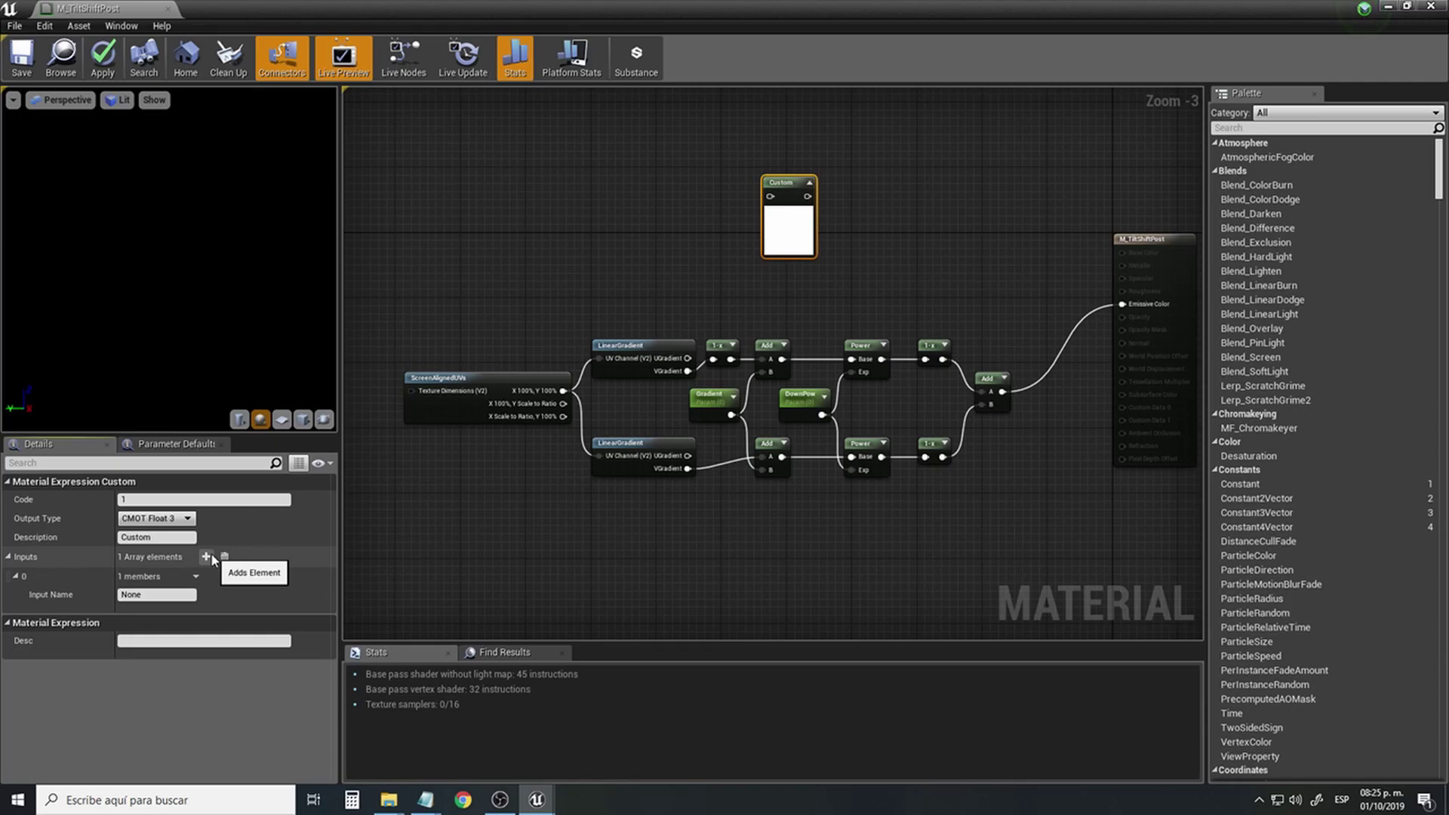
pyautogui.click(206, 557)
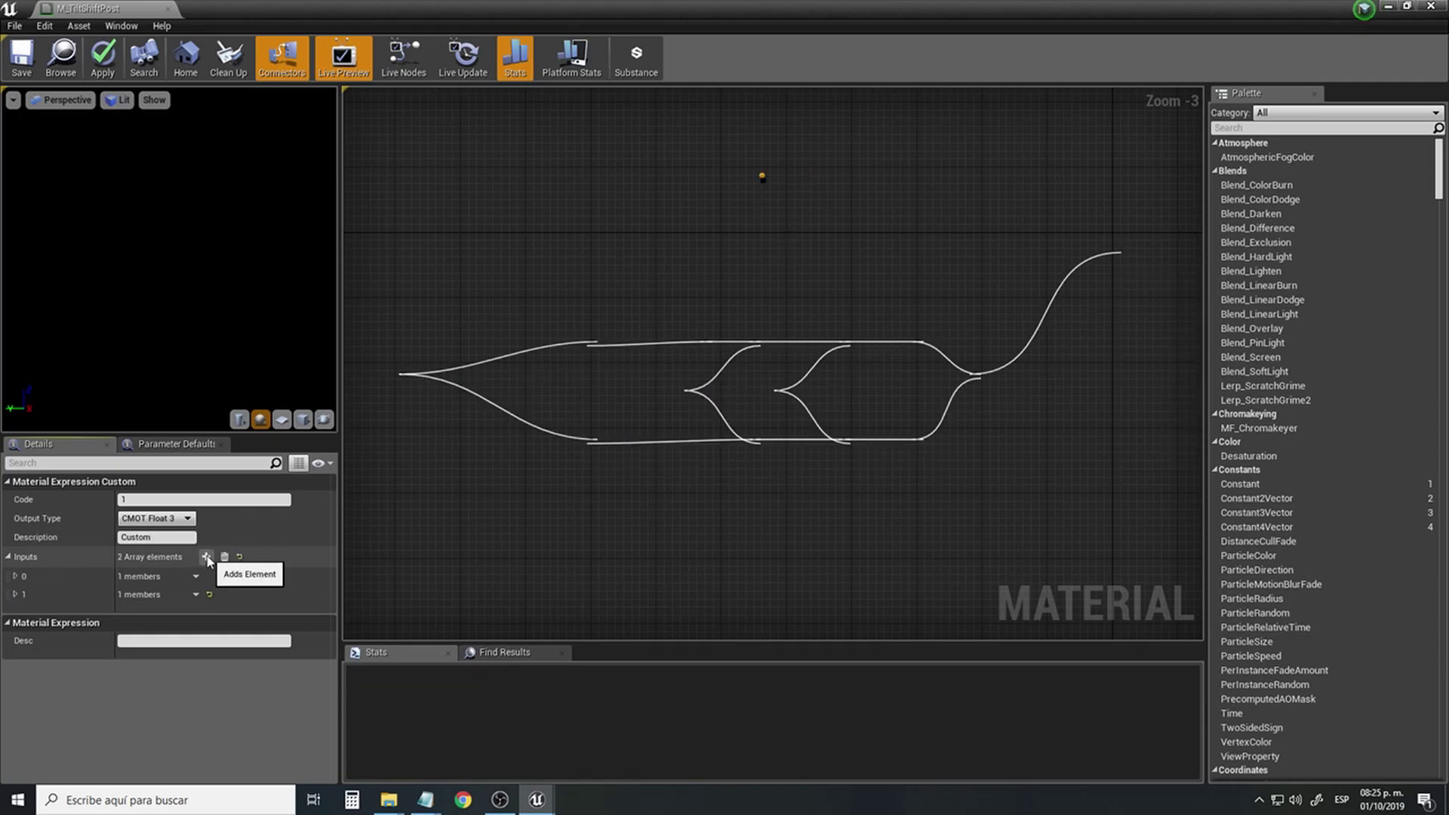
pyautogui.click(206, 557)
pyautogui.click(206, 557)
pyautogui.click(206, 557)
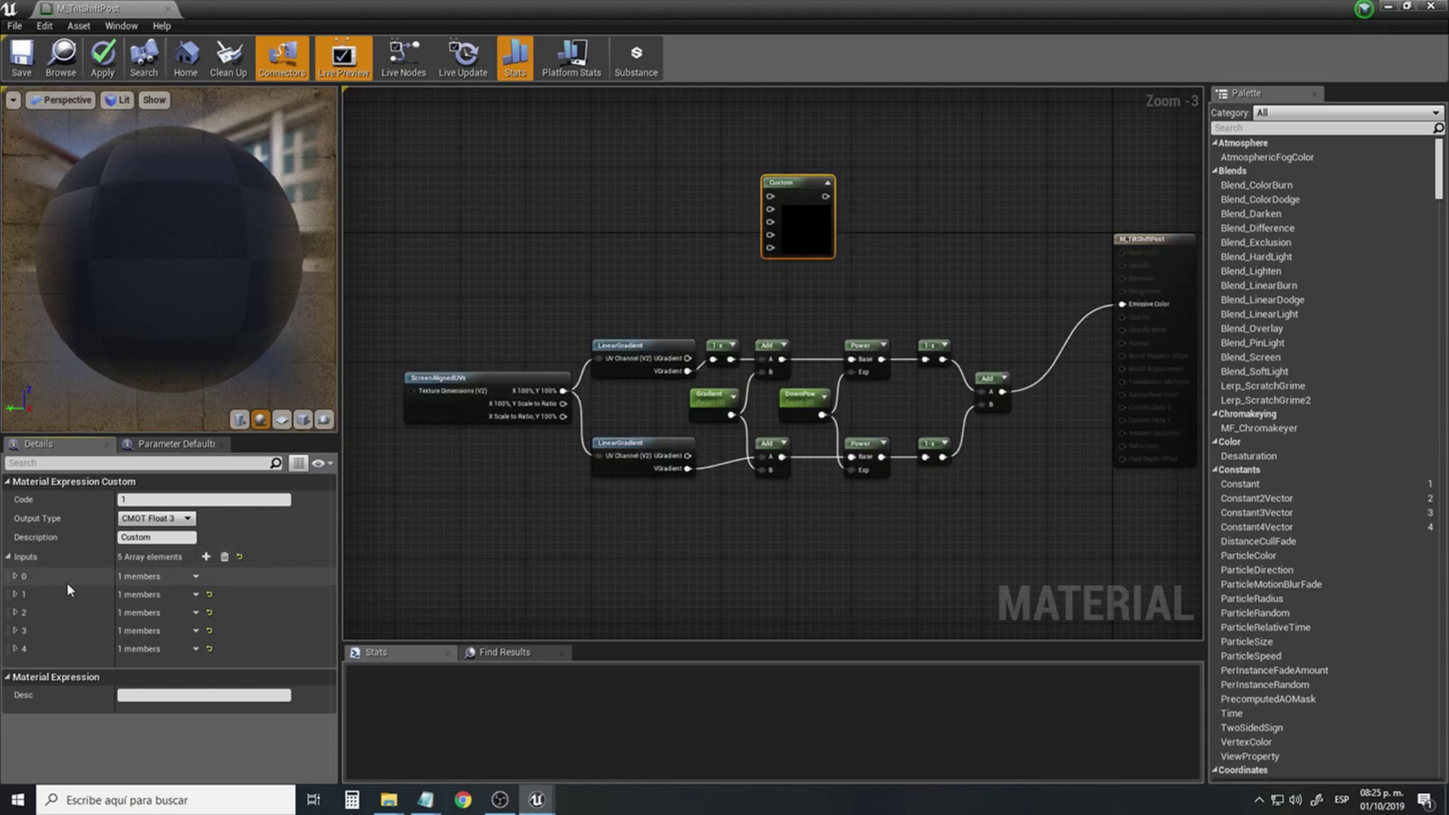
# Name the Custom node's first input BlurDist.
pyautogui.rightClick(39, 577)
pyautogui.click(73, 616)
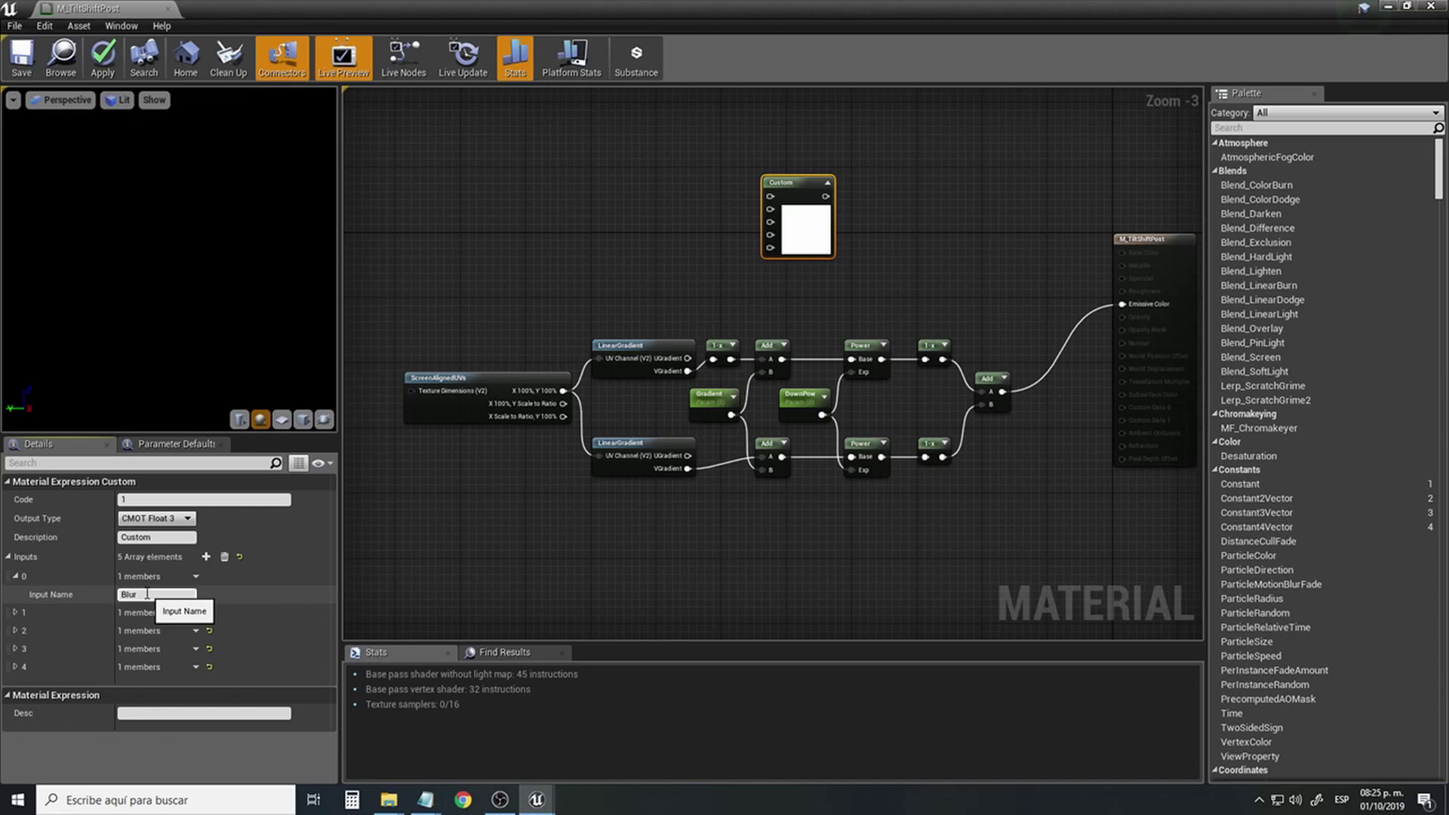
pyautogui.write('t')
pyautogui.press('Return')
# Expand the Custom node's second input and name it ScreenUv.
pyautogui.click(196, 612)
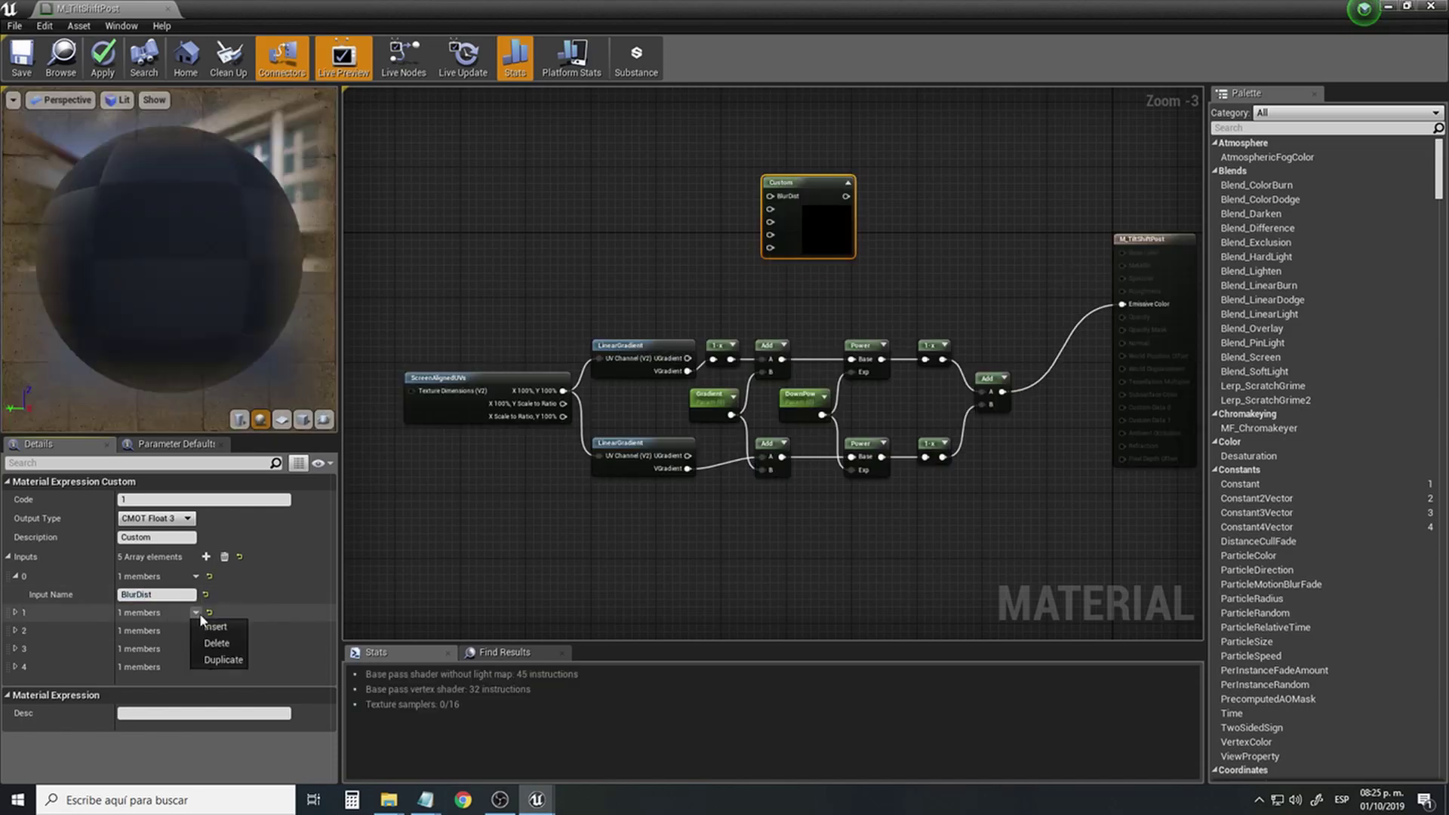
pyautogui.click(12, 612)
pyautogui.click(15, 613)
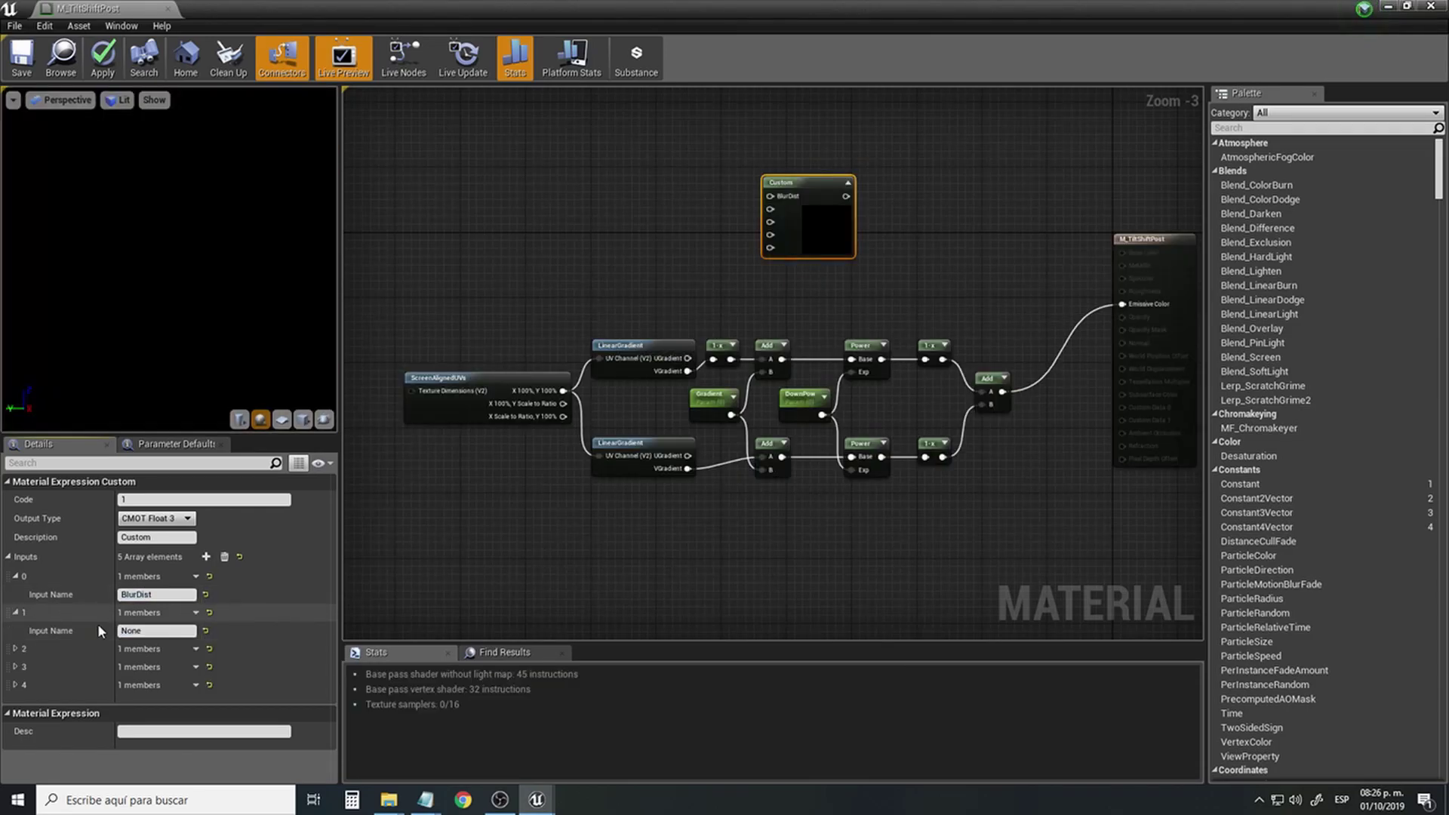
pyautogui.rightClick(56, 609)
pyautogui.click(136, 657)
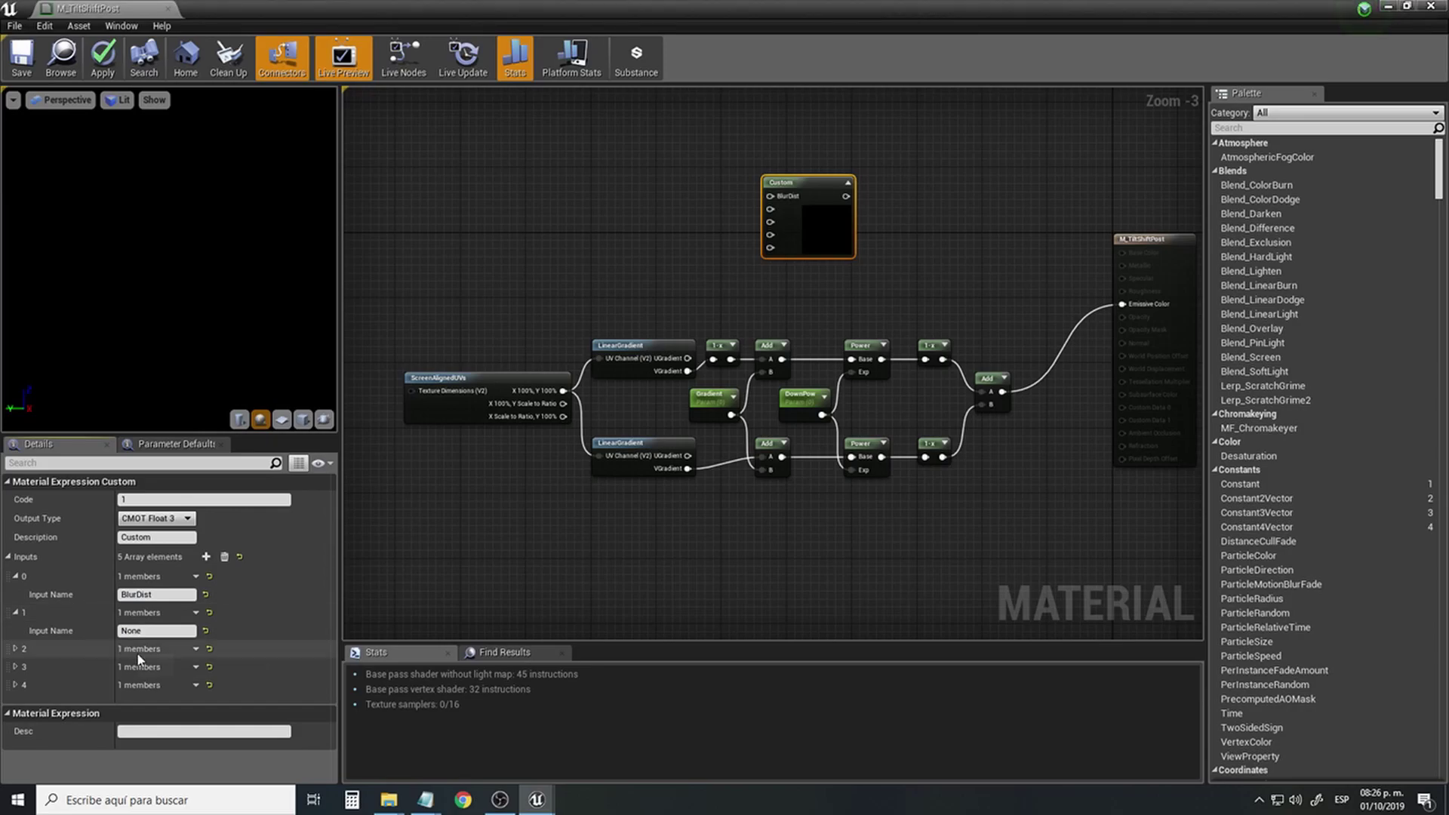
pyautogui.click(148, 631)
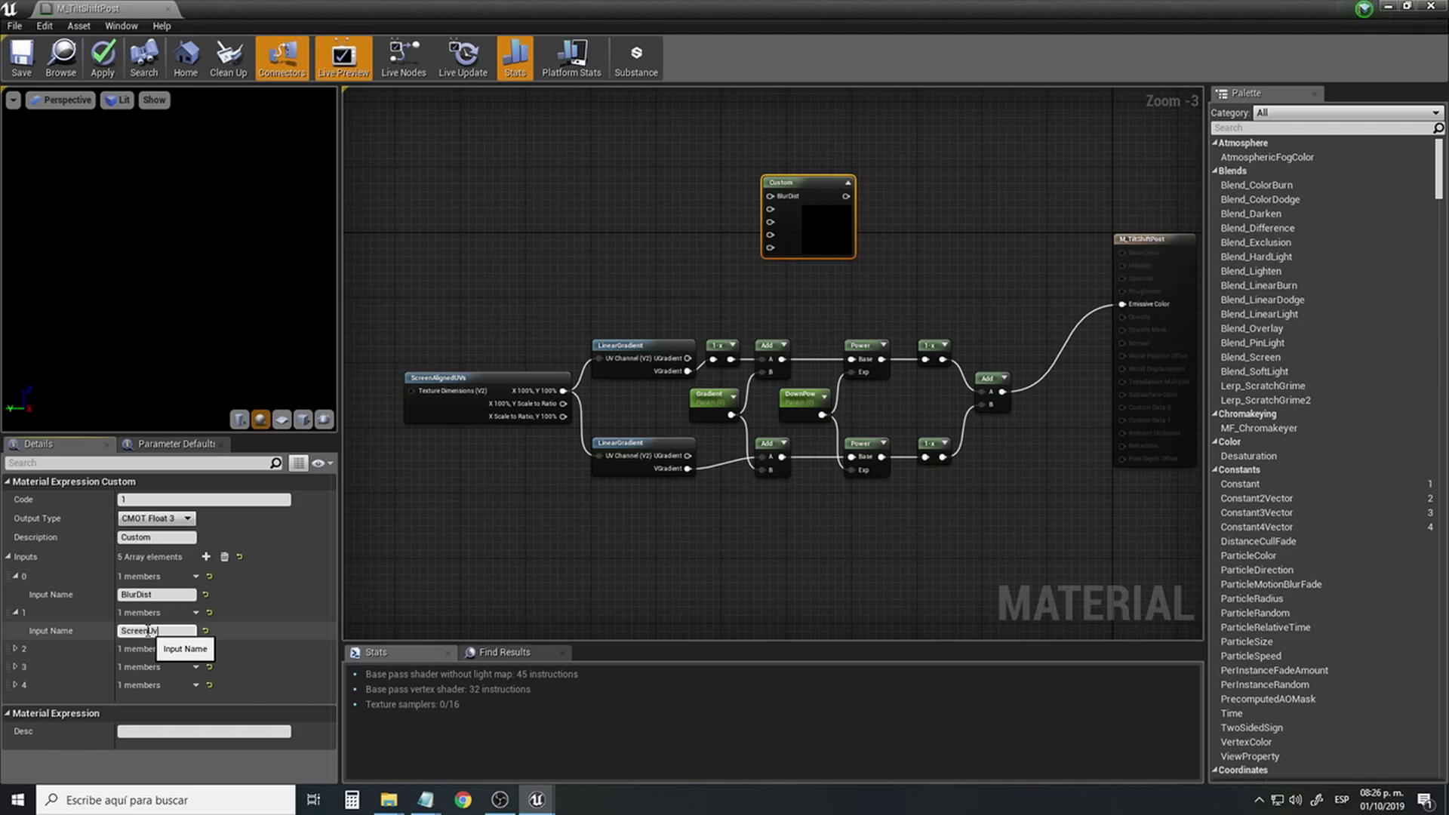
pyautogui.write('ScreenUv')
pyautogui.press('Return')
# Name the Custom node's third input BlurSize and correct the second input's name to ScreenUV.
pyautogui.click(16, 649)
pyautogui.click(130, 667)
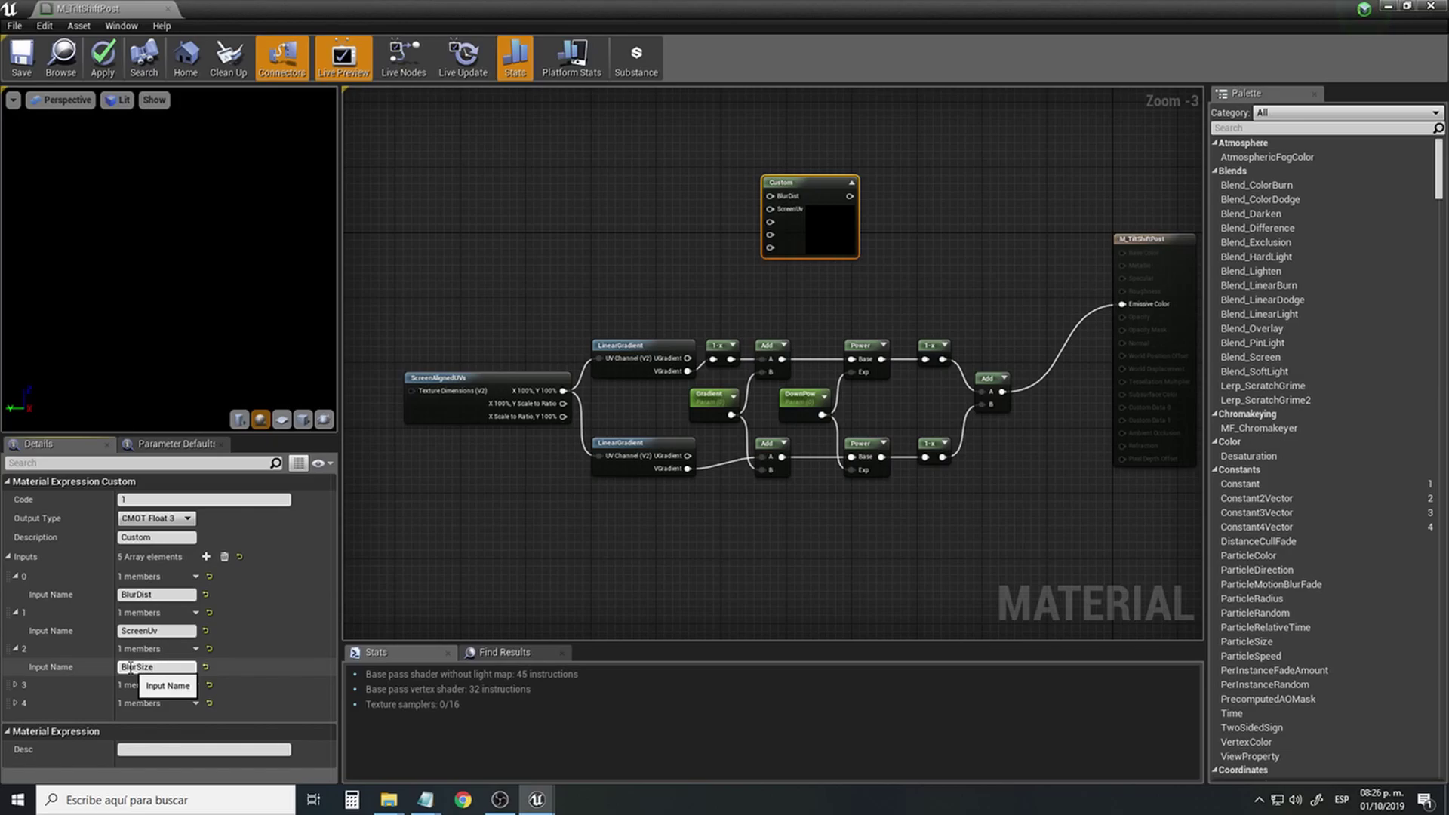
pyautogui.click(182, 631)
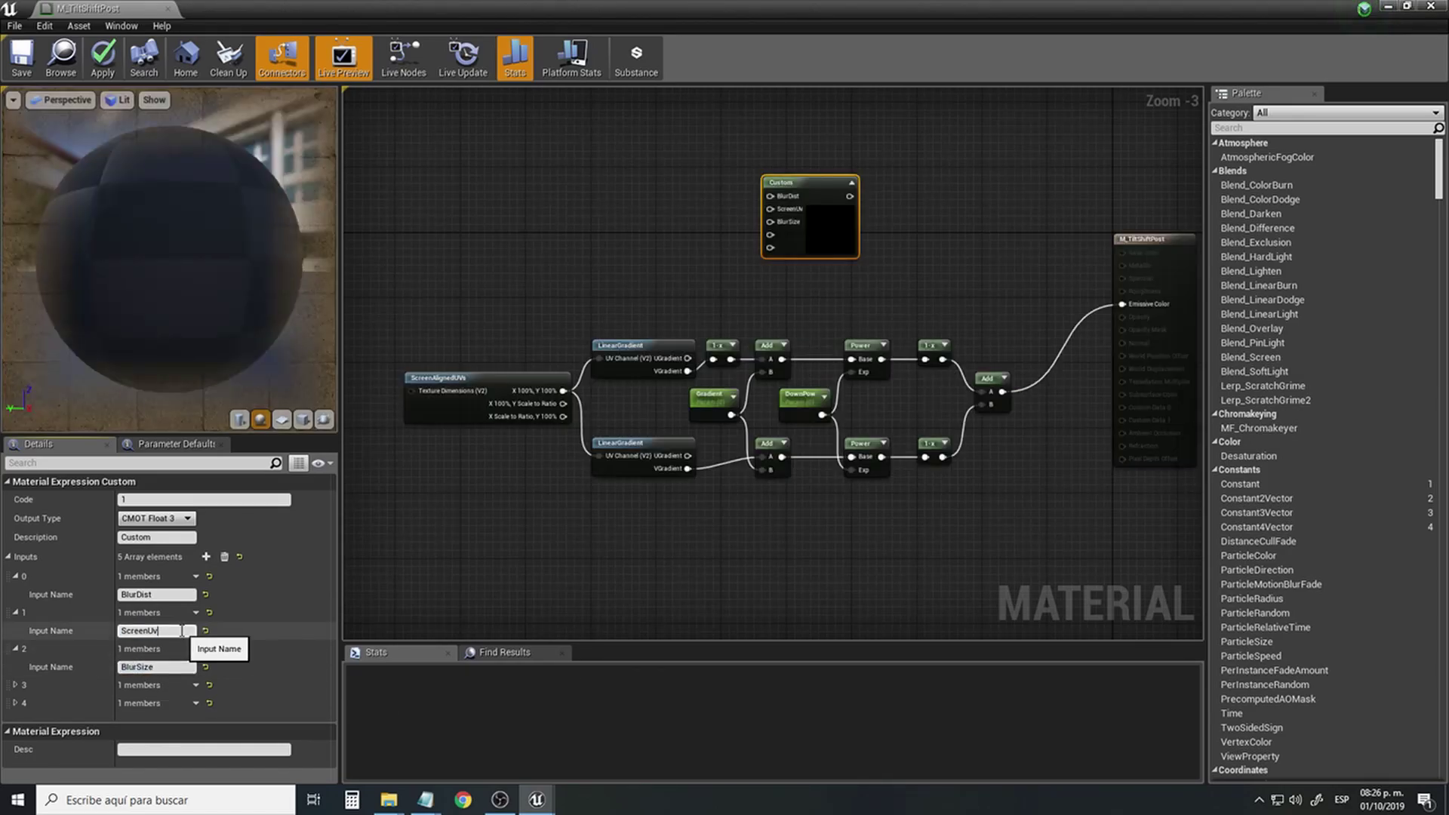
pyautogui.press('Return')
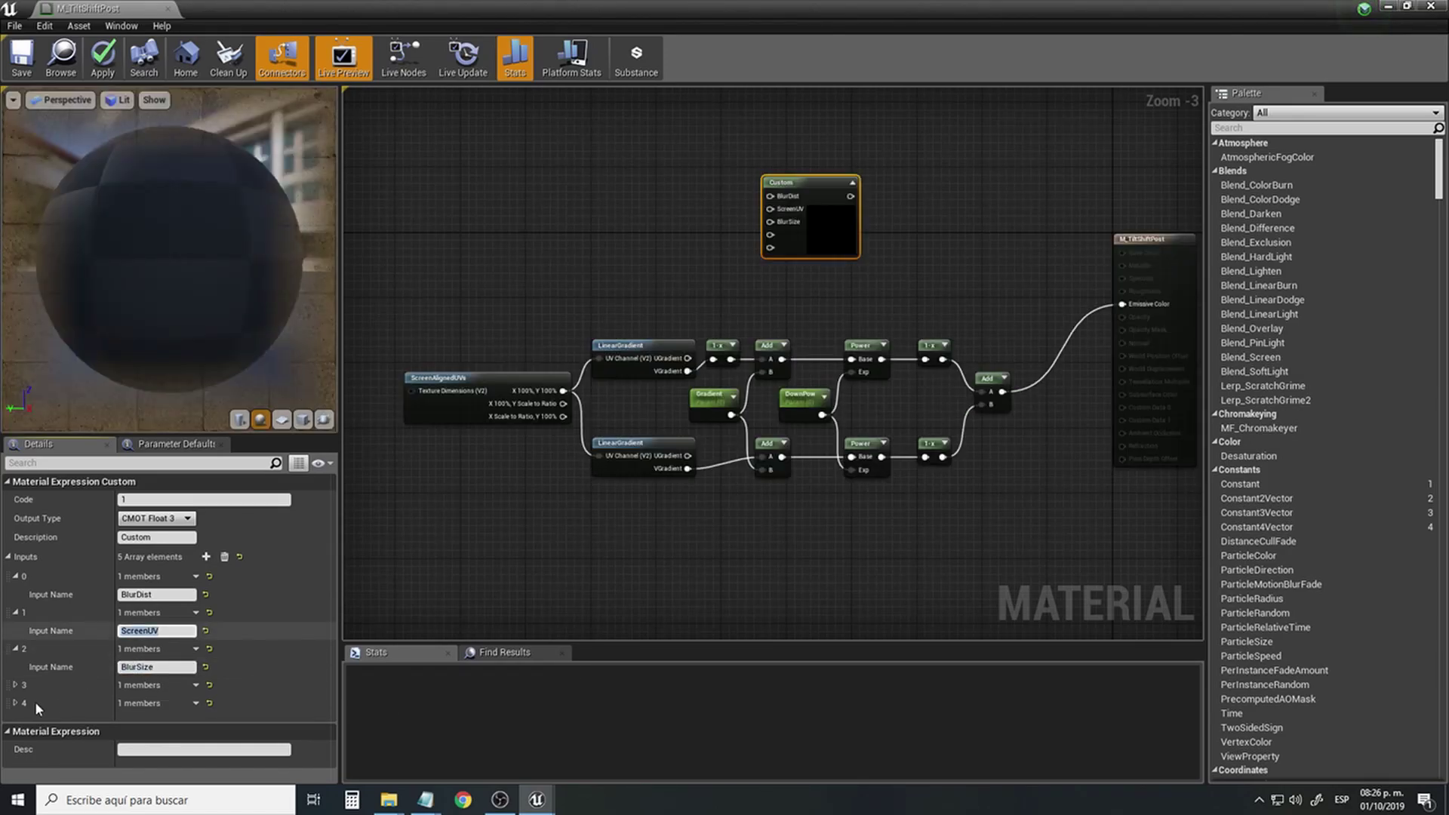
# Name the Custom node's fourth input BlurFactor and its fifth input BlurPow.
pyautogui.click(17, 686)
pyautogui.click(149, 700)
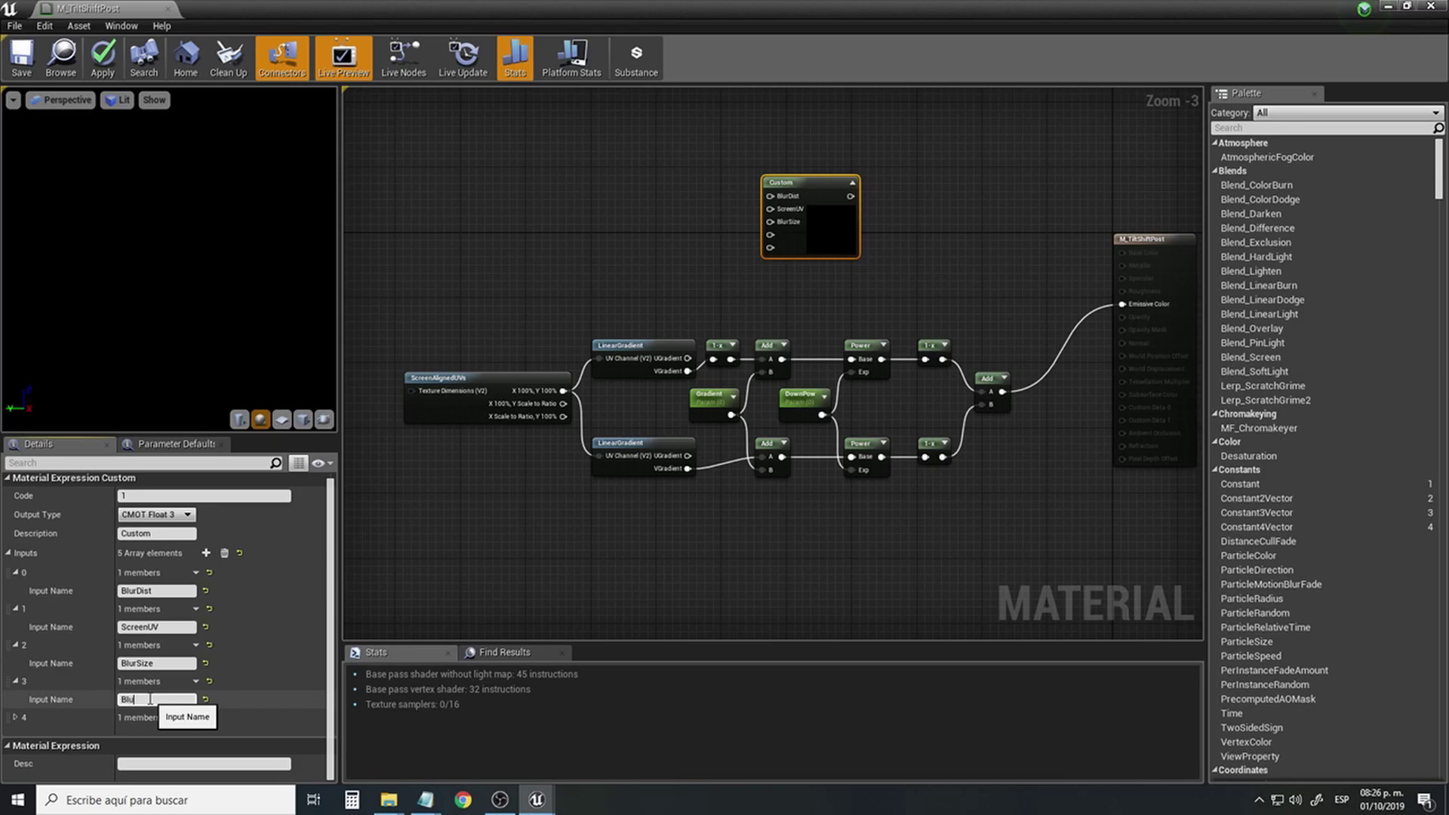
pyautogui.write('BlurFactor')
pyautogui.press('Return')
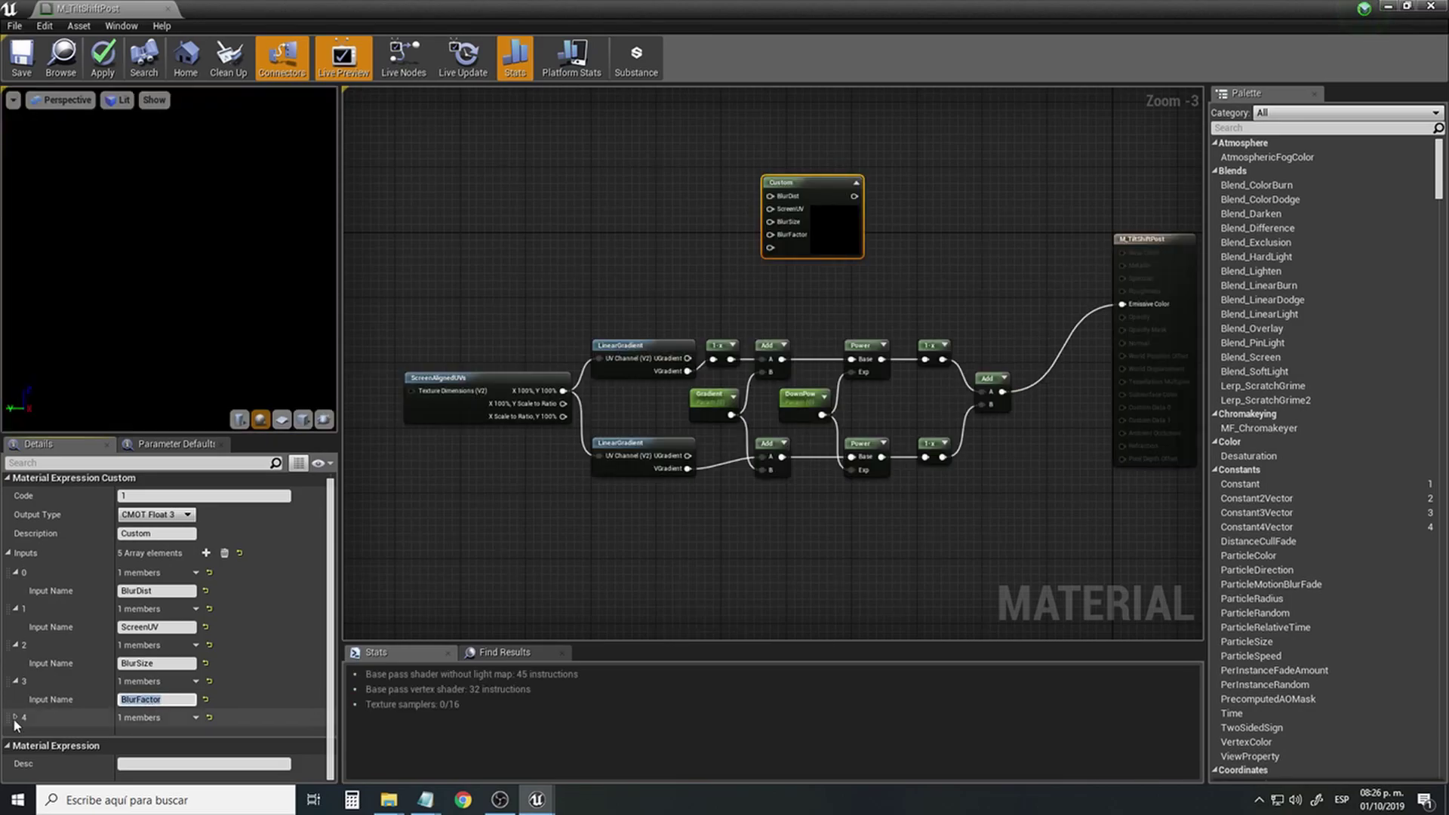
pyautogui.click(15, 719)
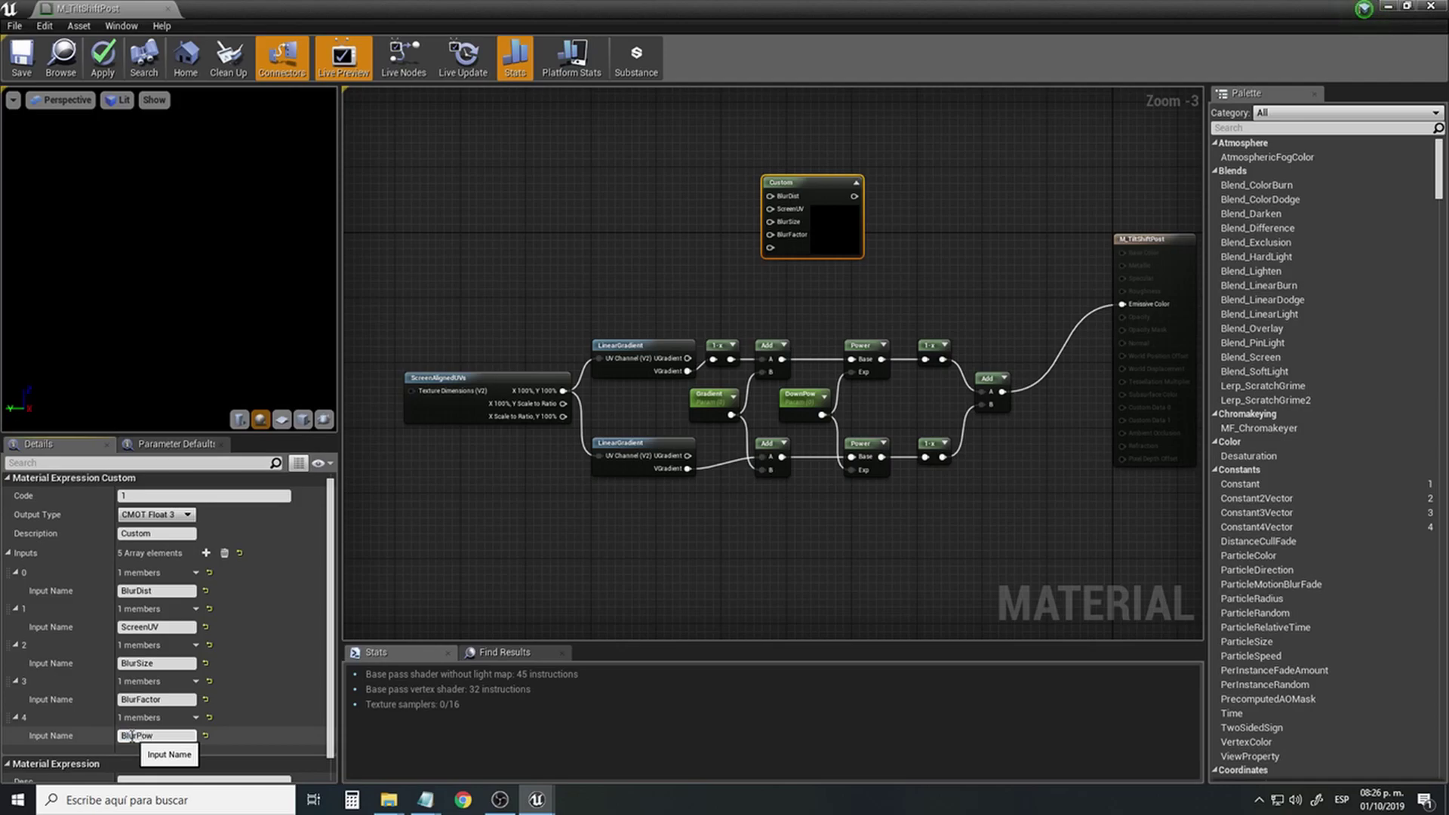
pyautogui.moveTo(690, 220); pyautogui.dragTo(639, 289, button='right')
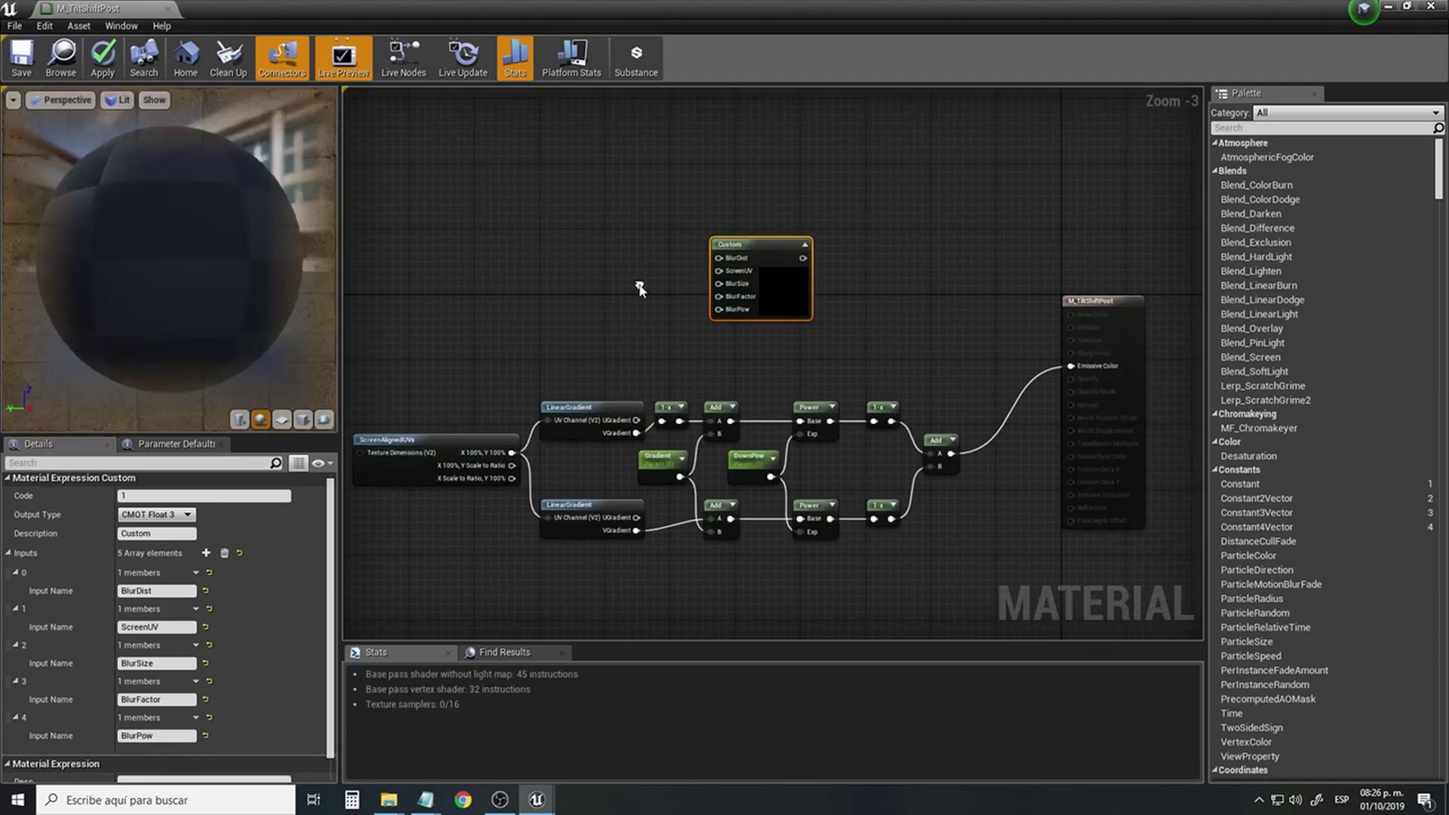
pyautogui.scroll(3, 639, 287)
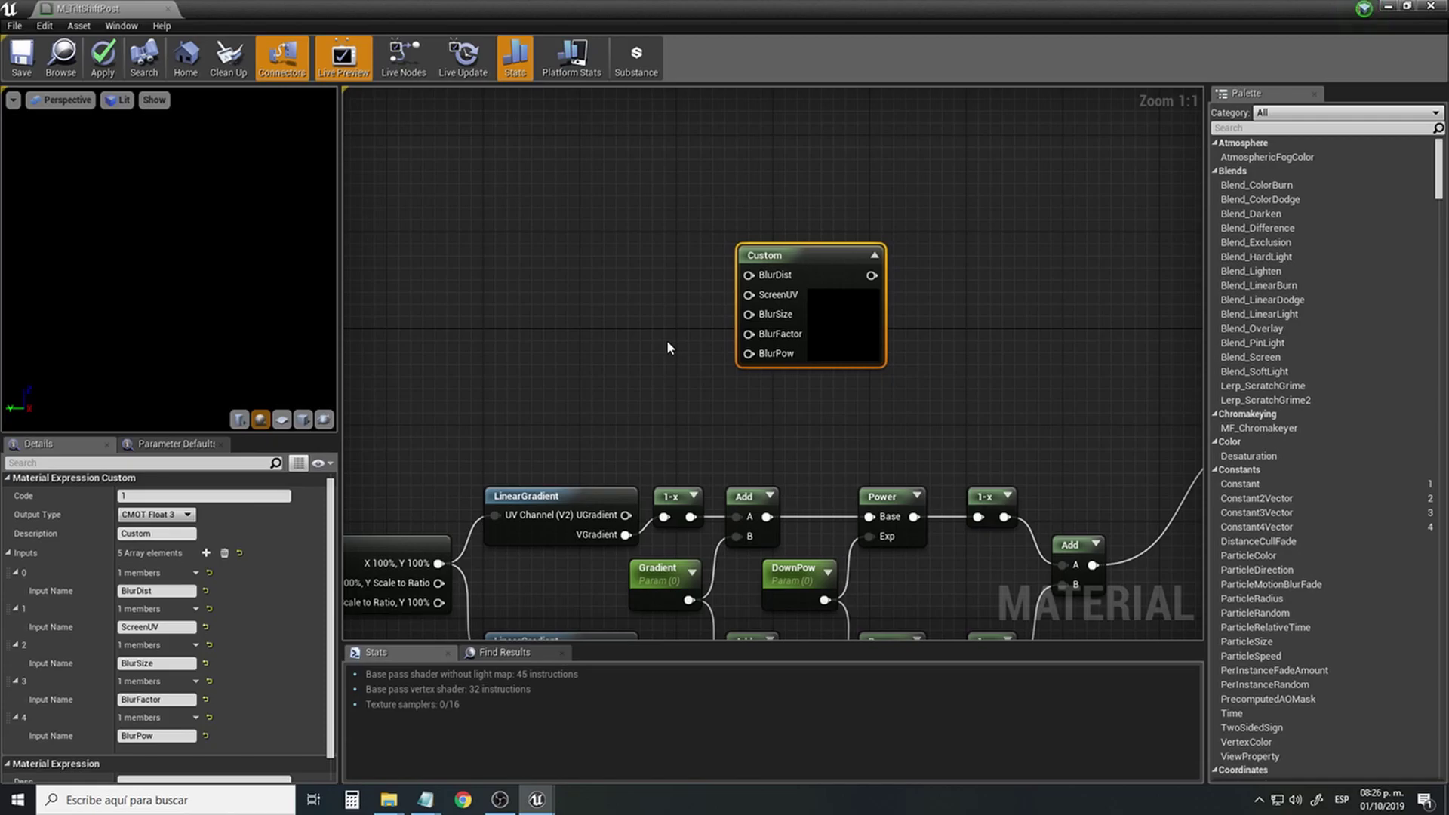
pyautogui.scroll(1, 273, 514)
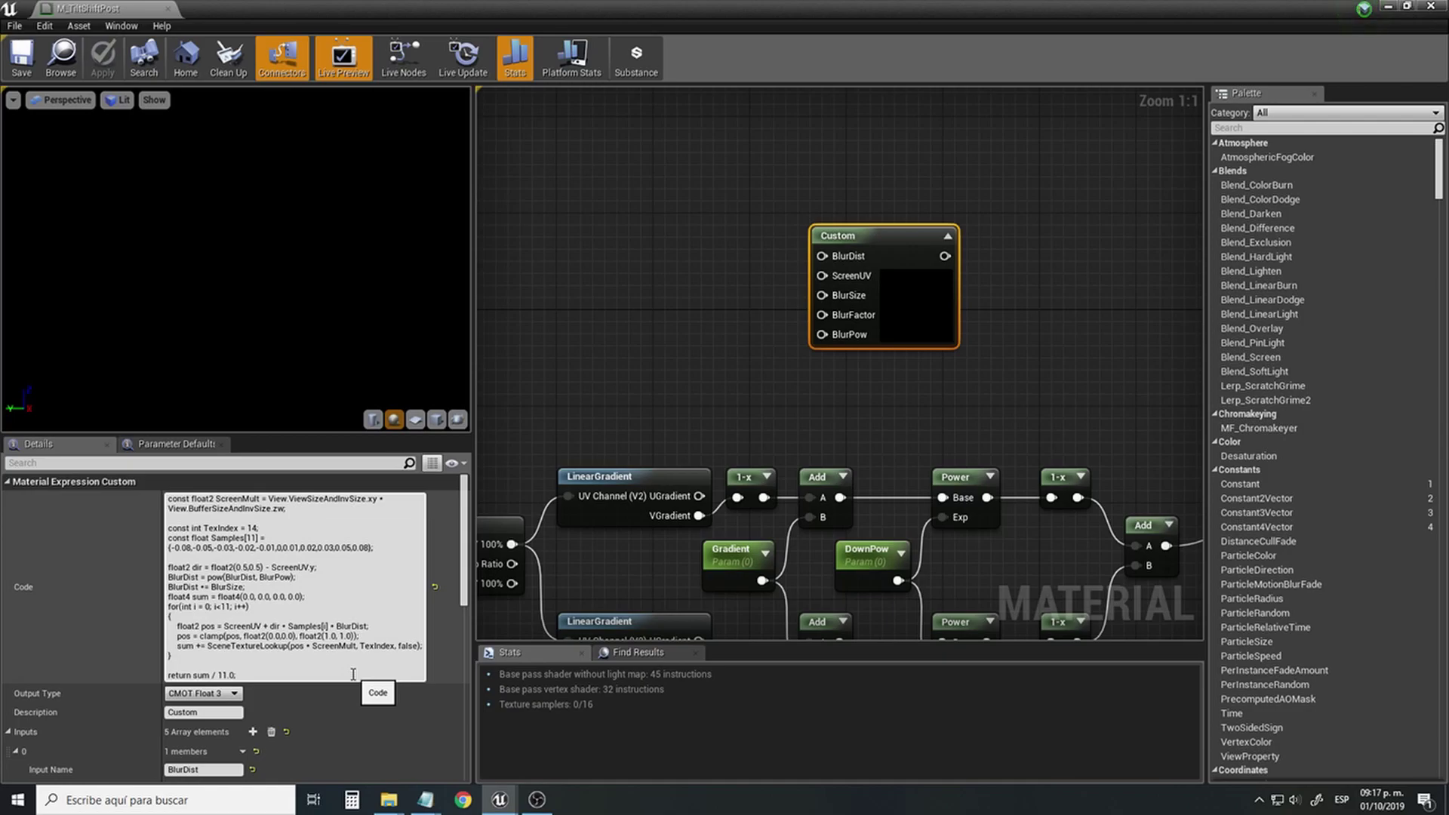
# Add a ScreenPosition node in the empty graph area beside the Custom node's inputs, above the gradient chain.
pyautogui.click(751, 328)
pyautogui.moveTo(752, 328); pyautogui.dragTo(890, 363, button='right')
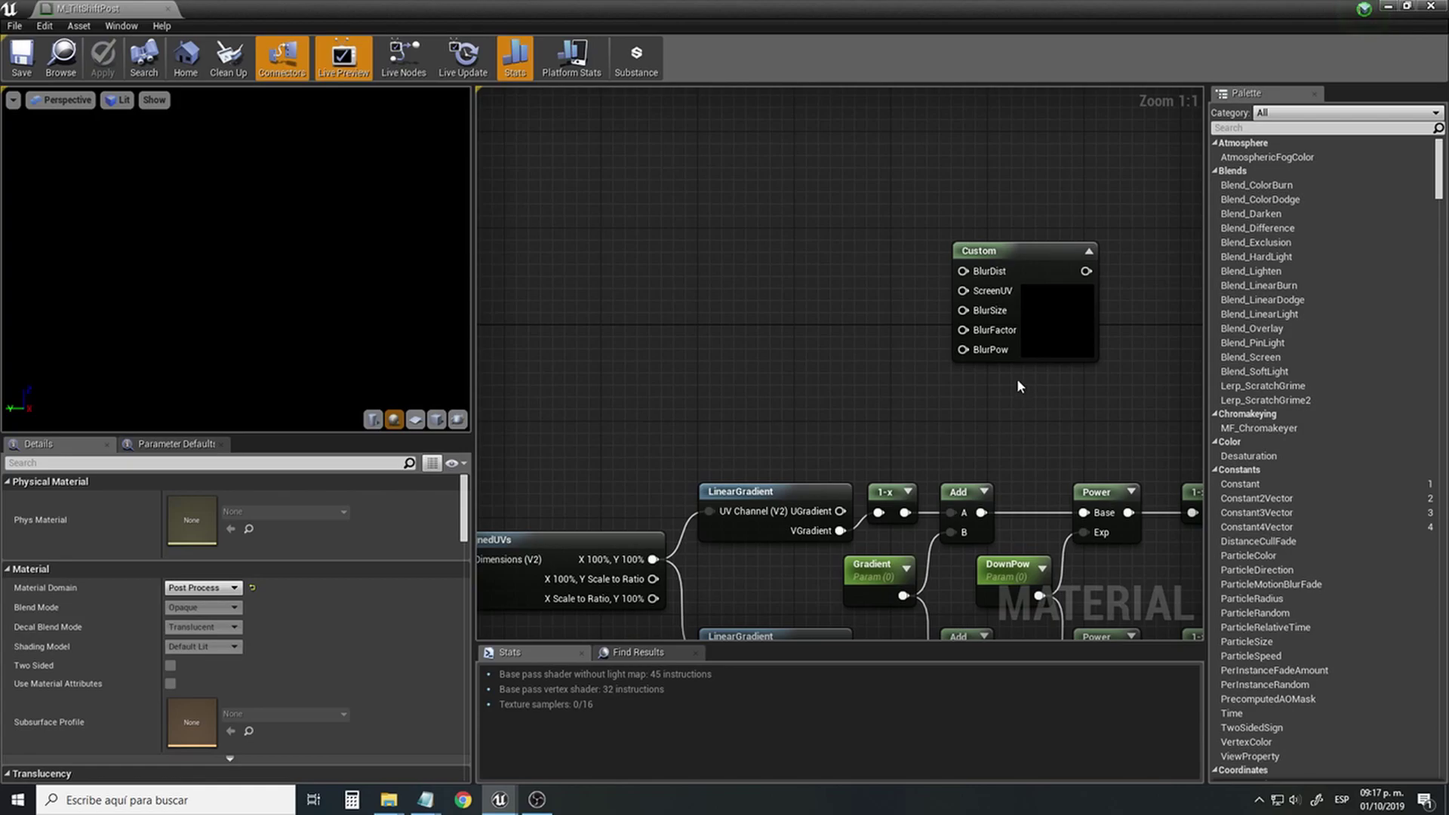
pyautogui.moveTo(786, 391); pyautogui.dragTo(818, 405, button='right')
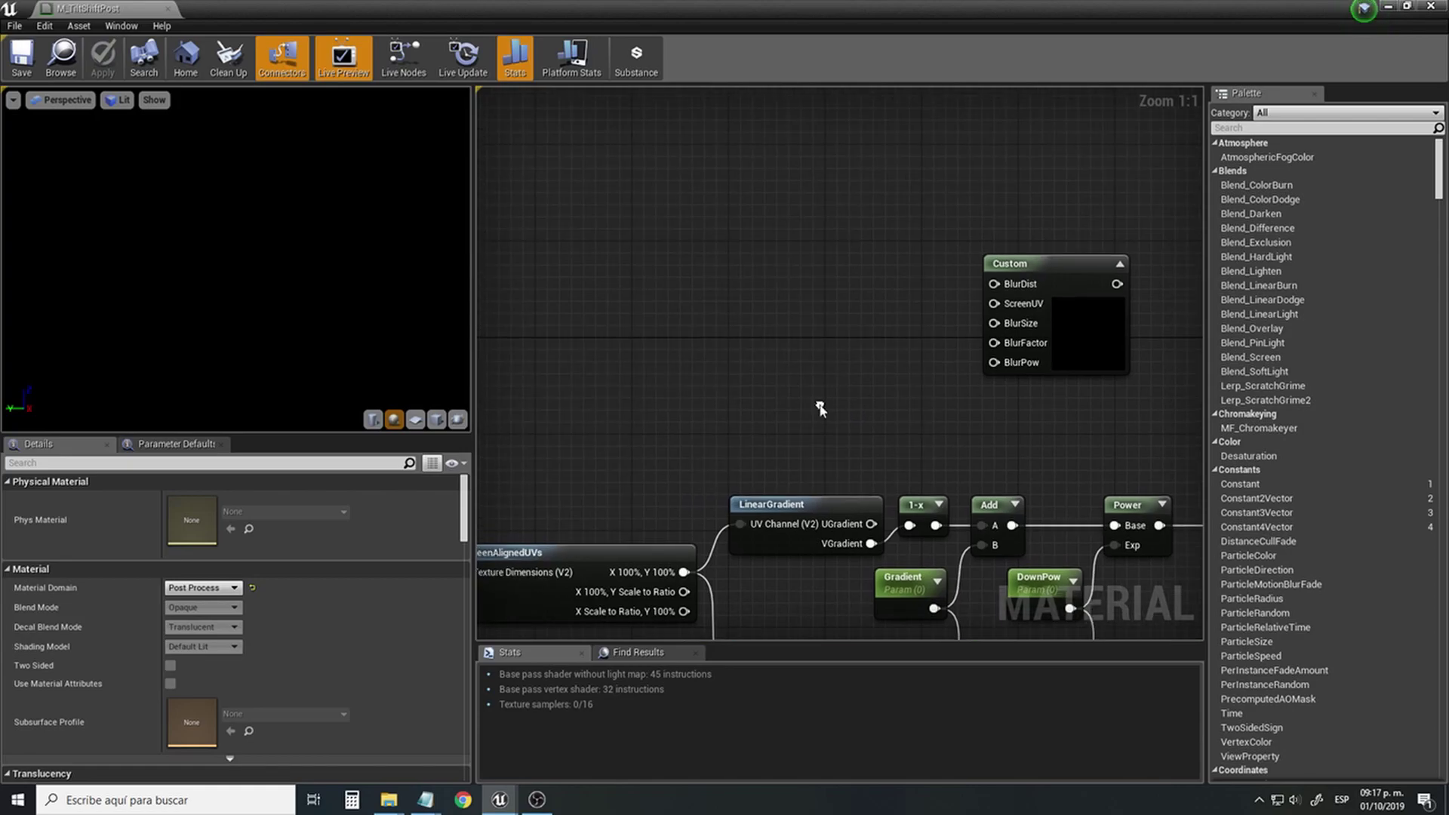
pyautogui.moveTo(647, 275); pyautogui.dragTo(709, 319, button='right')
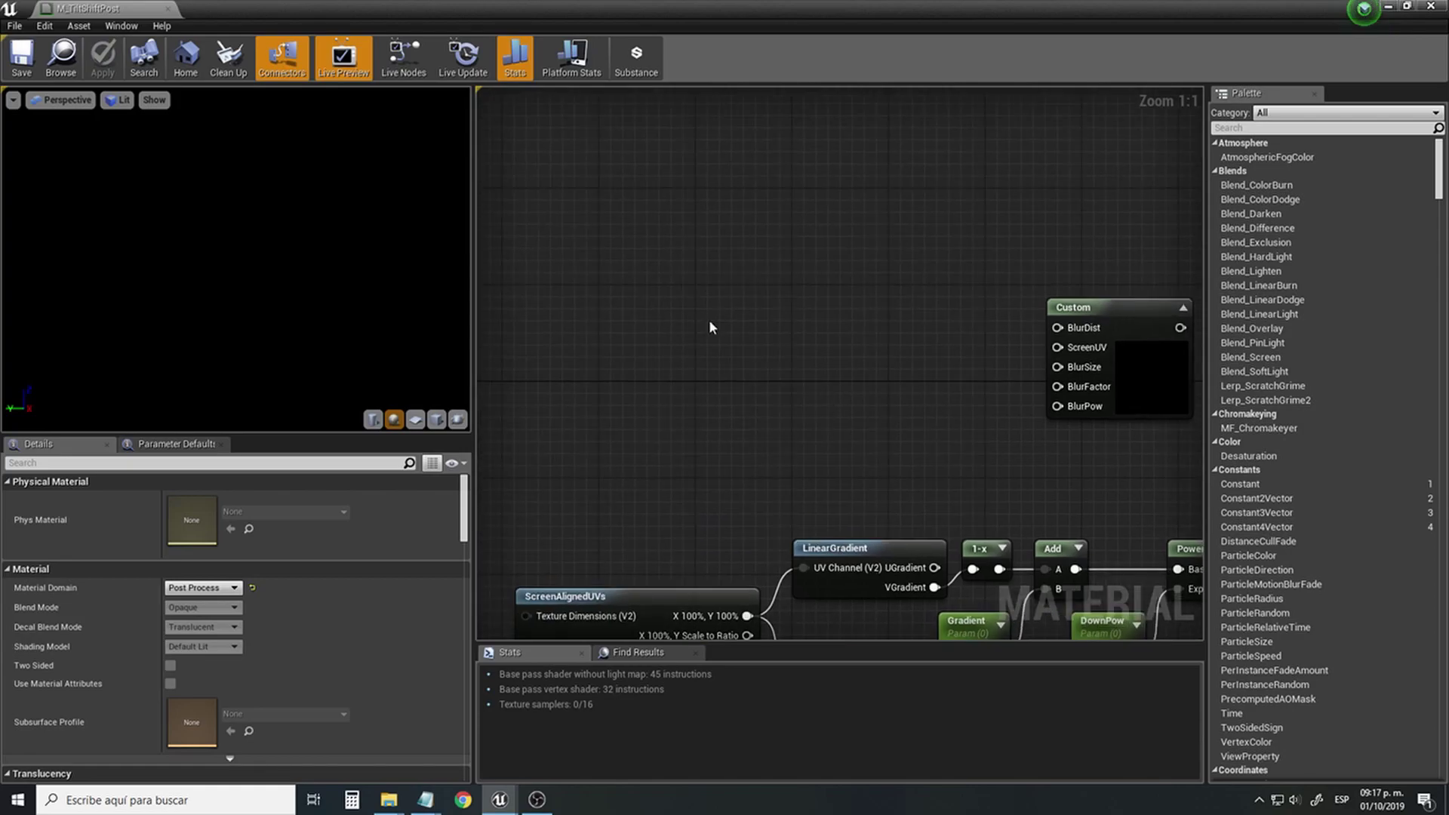
pyautogui.rightClick(642, 296)
pyautogui.write('scren')
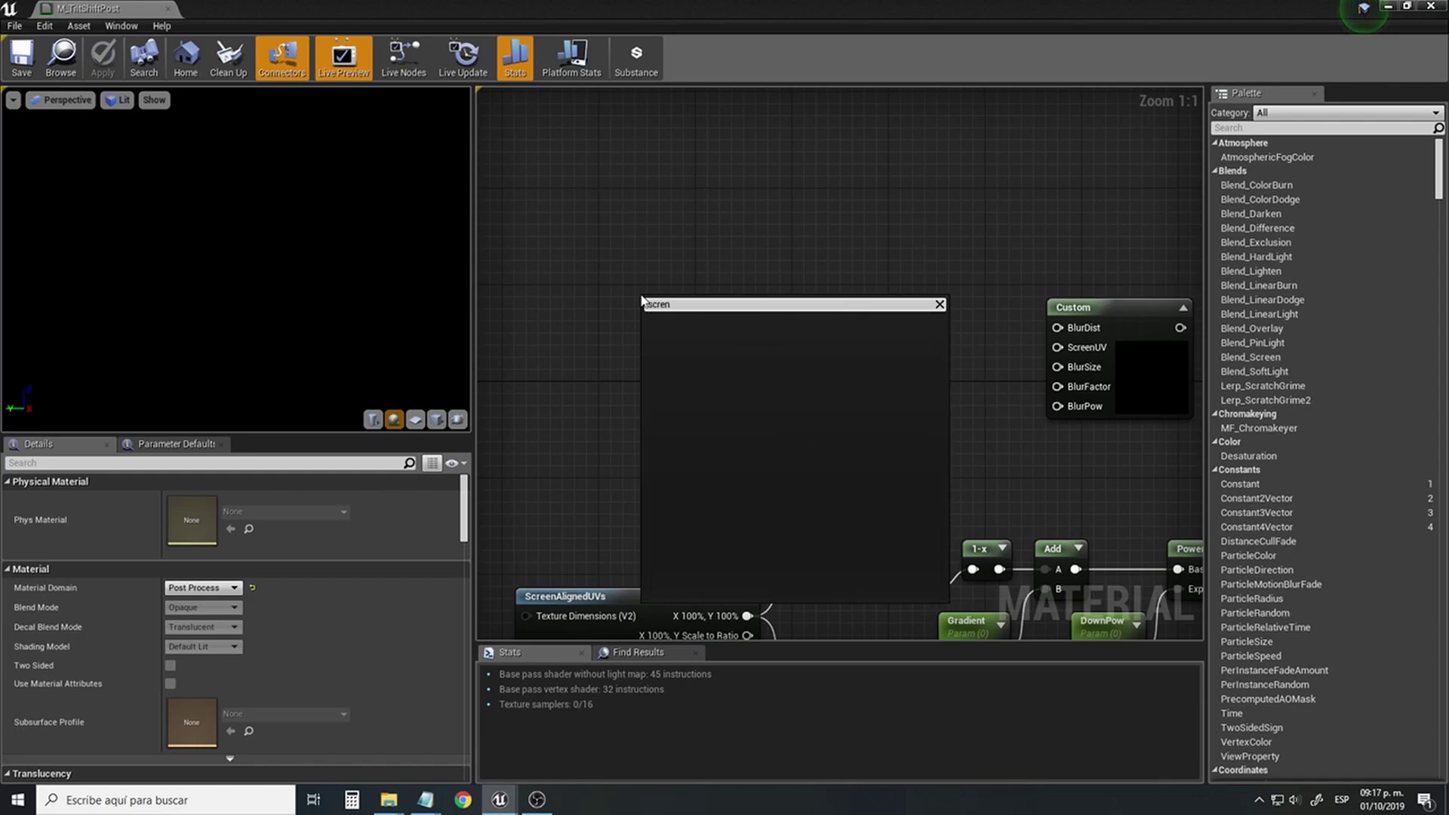
pyautogui.press('BackSpace')
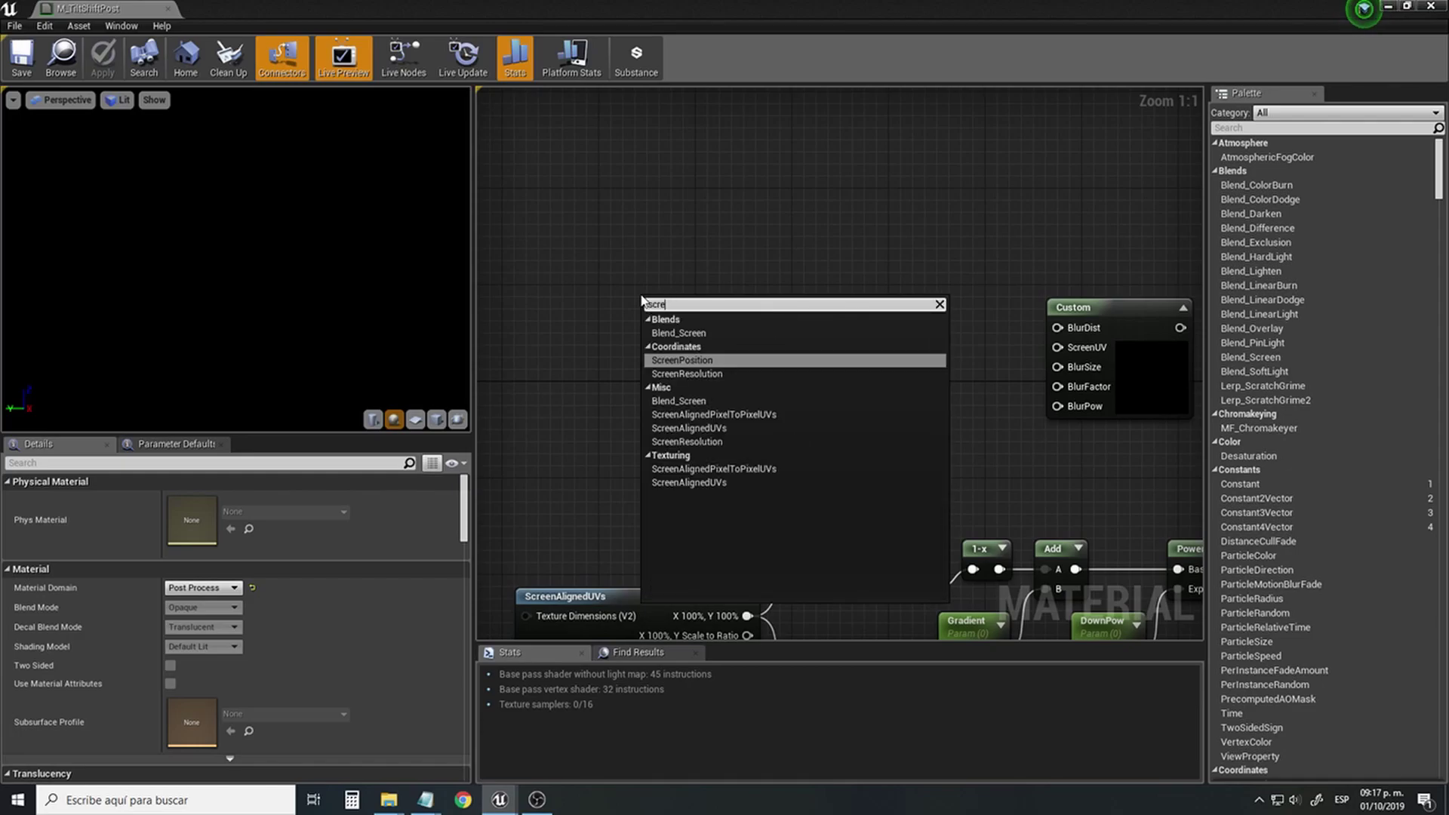
pyautogui.click(711, 359)
pyautogui.moveTo(768, 320); pyautogui.dragTo(708, 310, button='right')
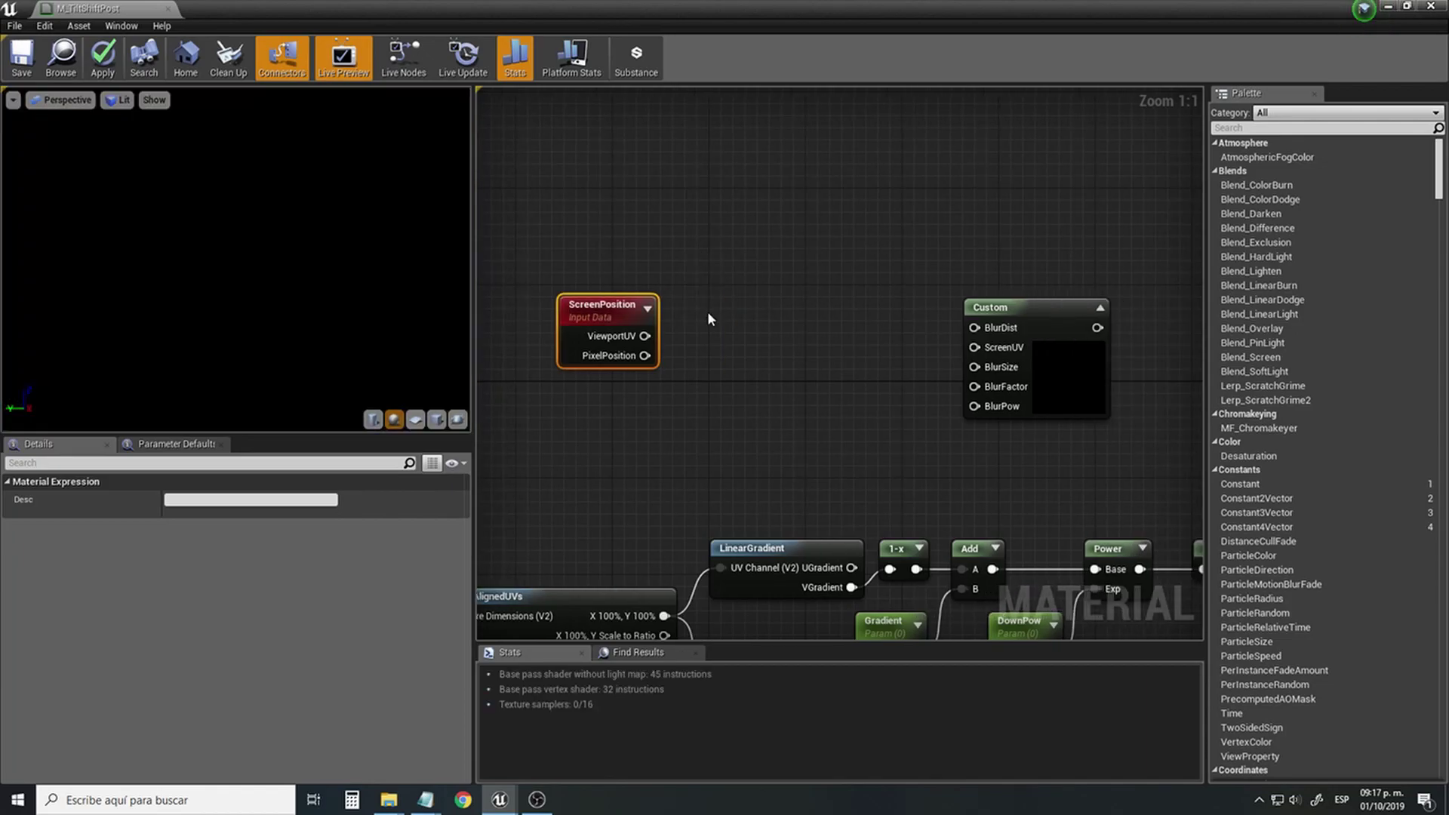
# Add a SceneTexture node fed by ScreenPosition's ViewportUV output and set its Scene Texture Id to PostProcessInput0.
pyautogui.moveTo(708, 314); pyautogui.dragTo(562, 449, button='right')
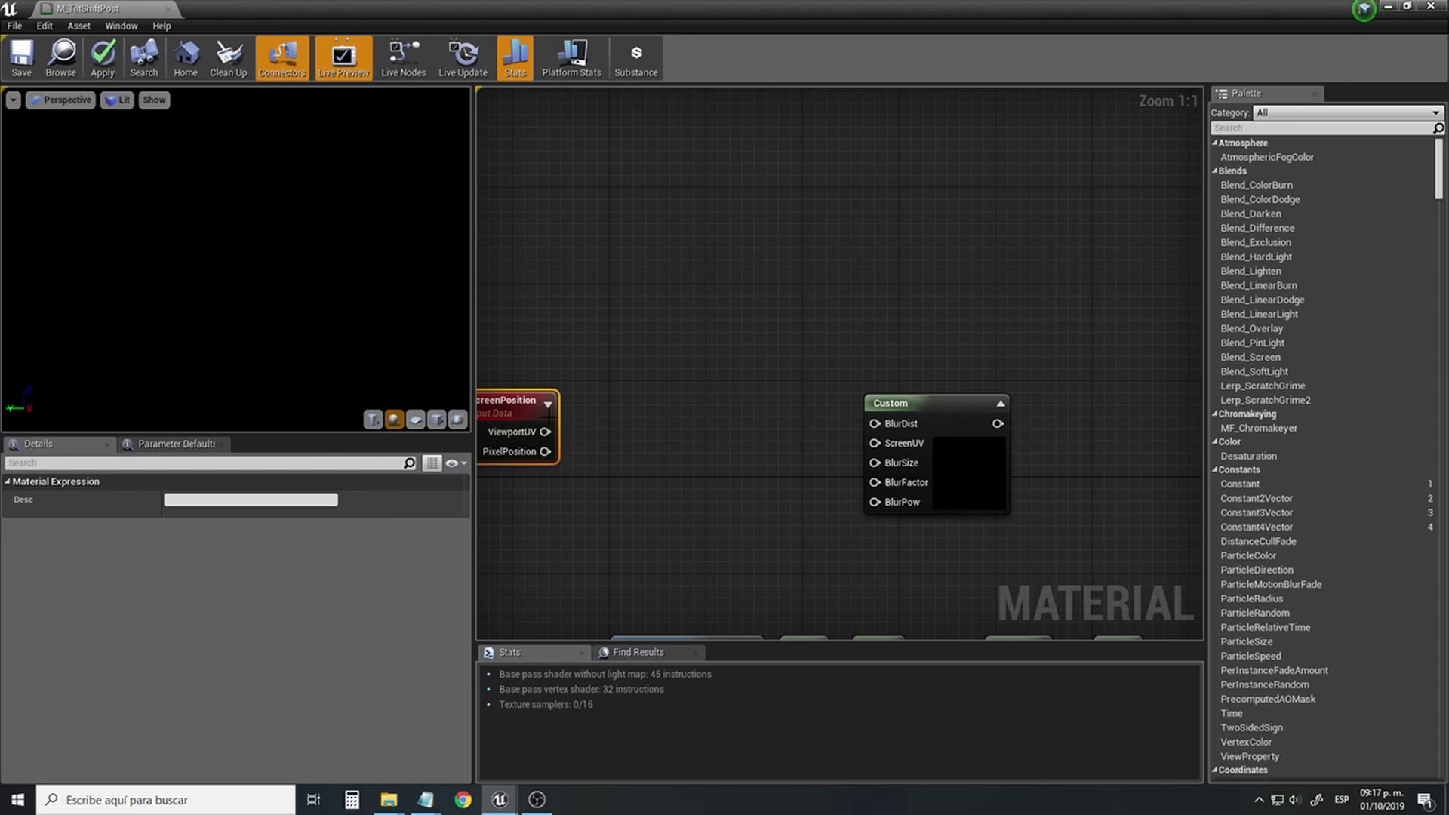
pyautogui.moveTo(545, 431); pyautogui.dragTo(732, 248)
pyautogui.write('scenet')
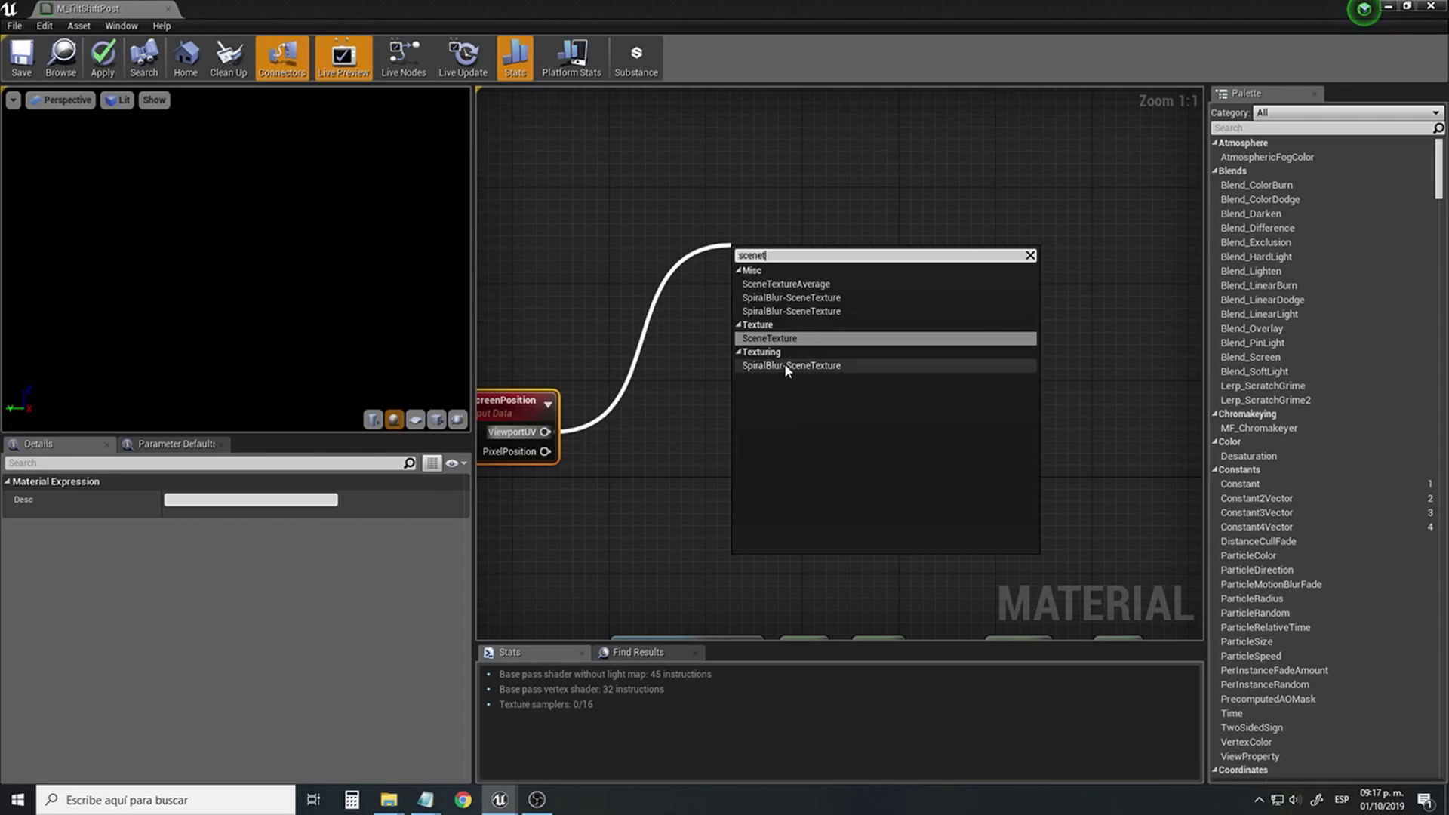
pyautogui.click(785, 338)
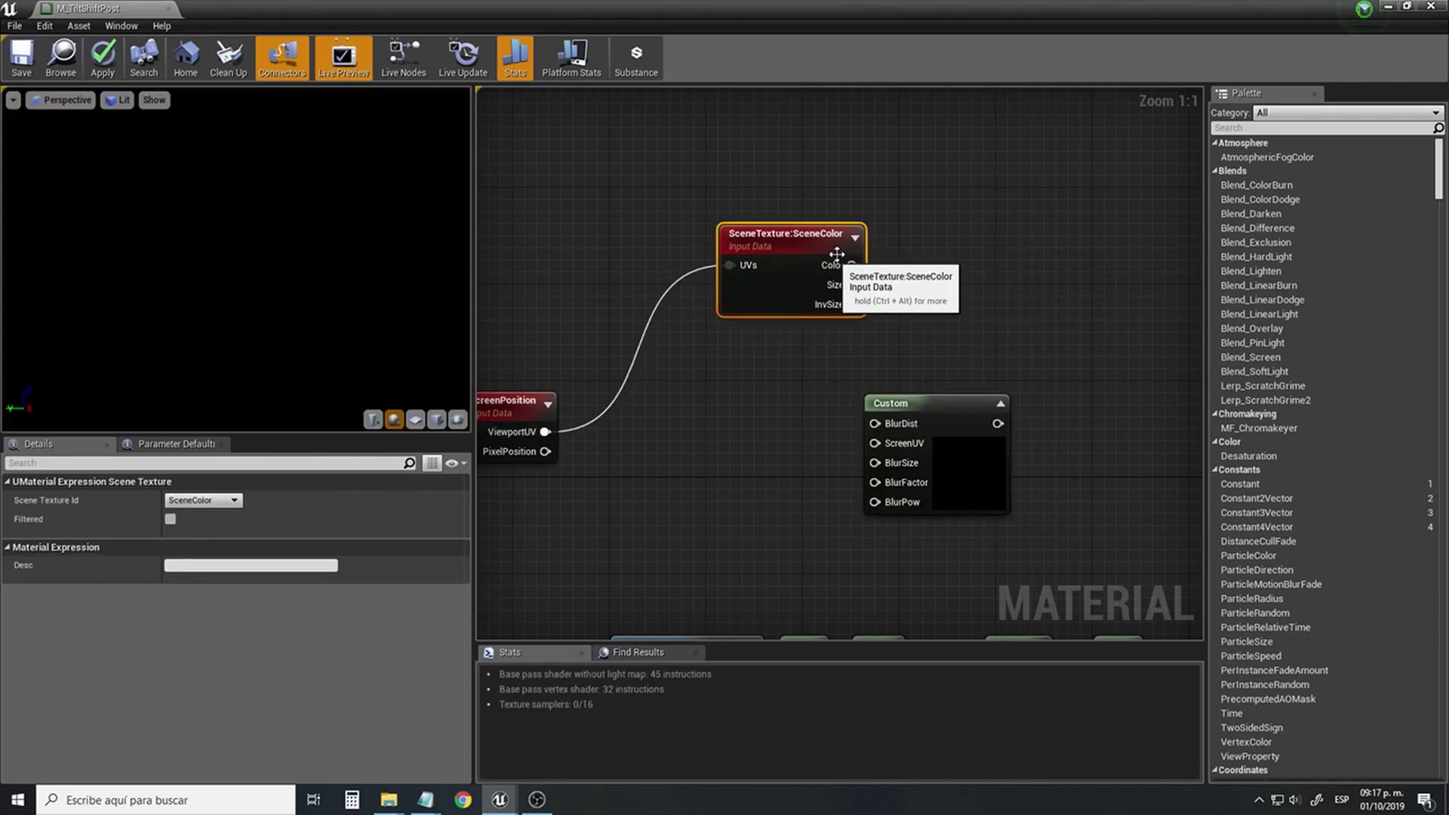
pyautogui.click(224, 505)
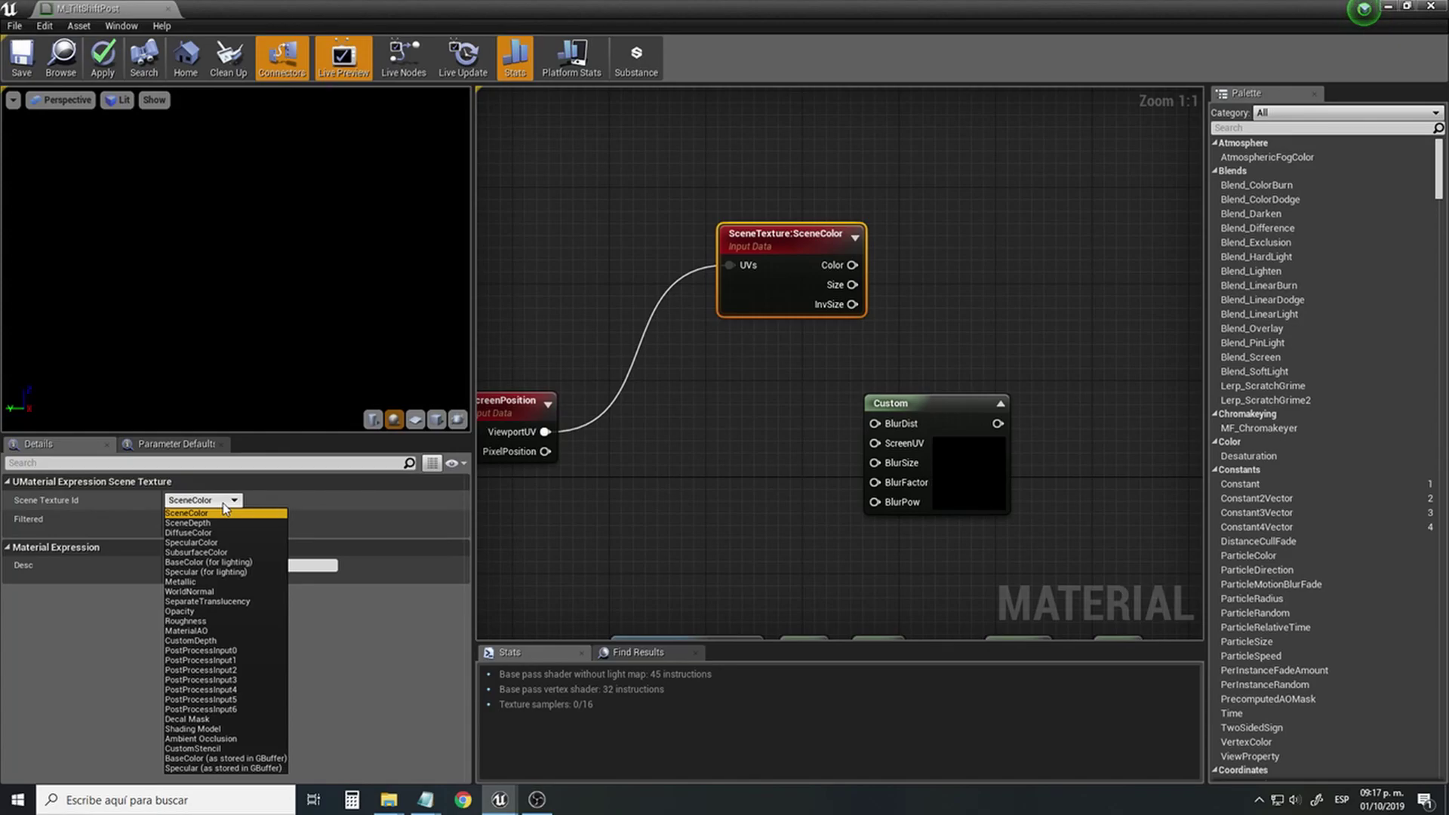
pyautogui.click(243, 651)
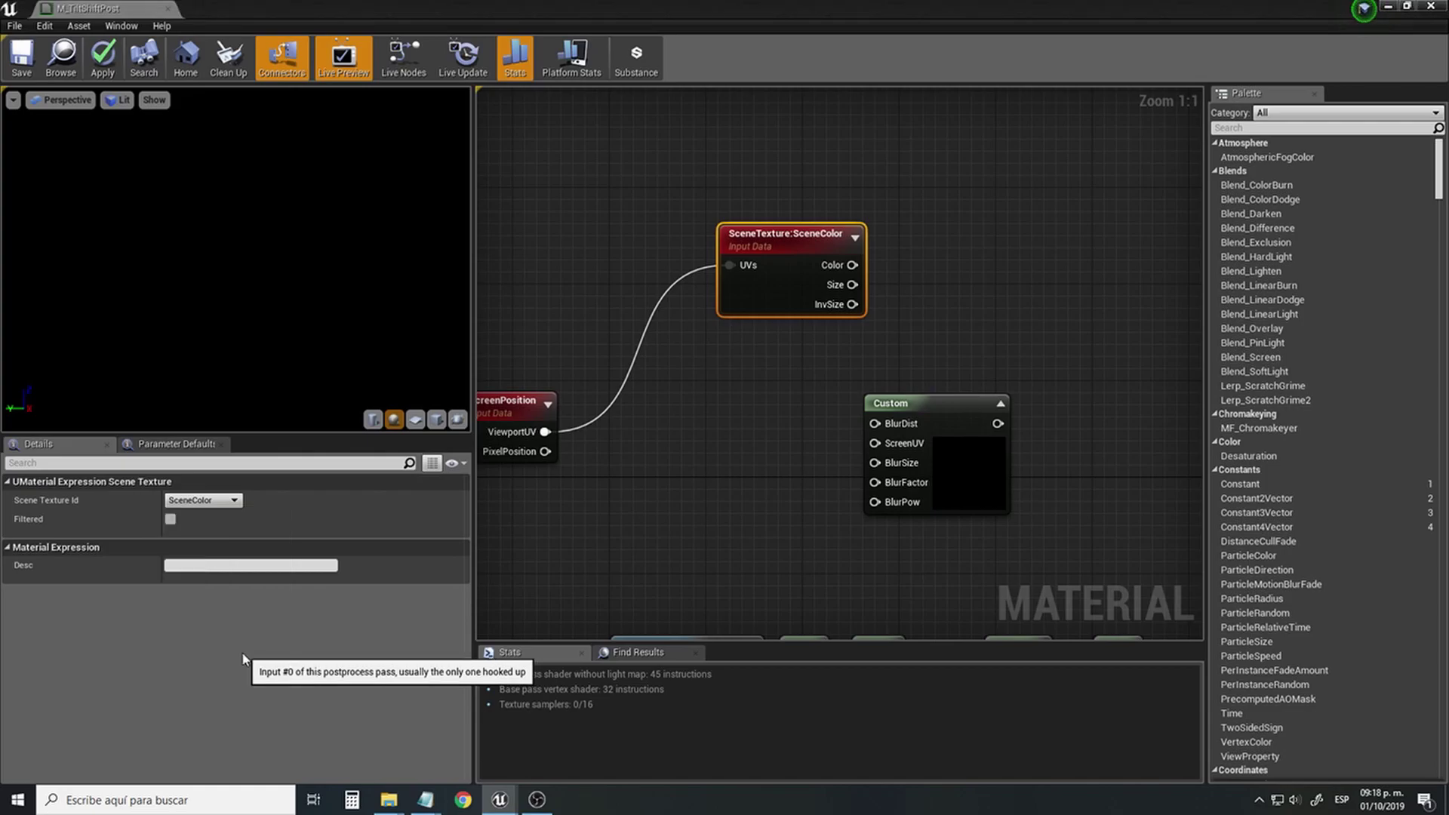
# Add a ComponentMask node to the SceneTexture's Color output and enable its B channel so it masks R, G and B.
pyautogui.moveTo(890, 389); pyautogui.dragTo(679, 415, button='right')
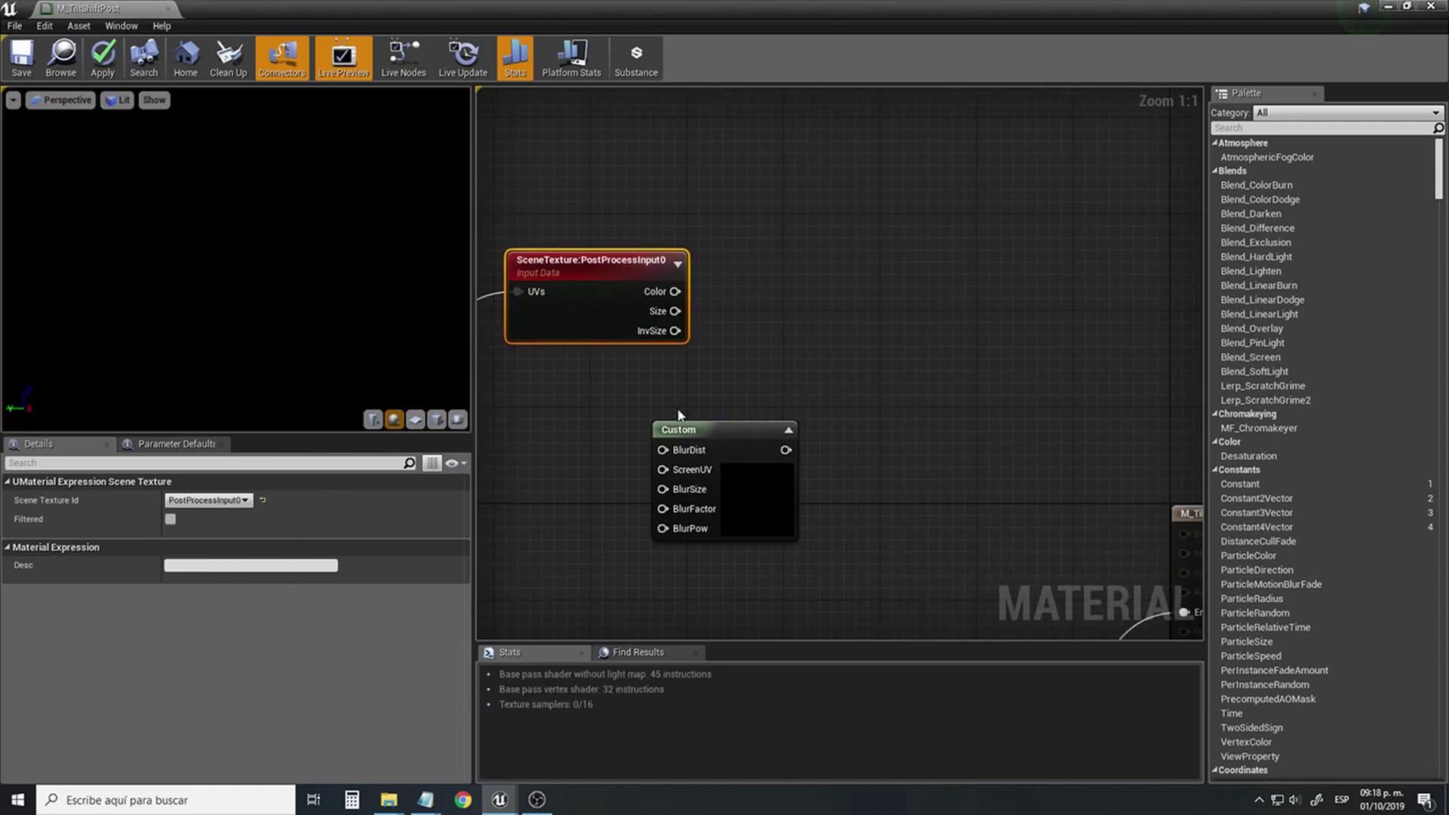
pyautogui.moveTo(788, 313); pyautogui.dragTo(751, 333, button='right')
pyautogui.moveTo(639, 312); pyautogui.dragTo(733, 318)
pyautogui.write('m')
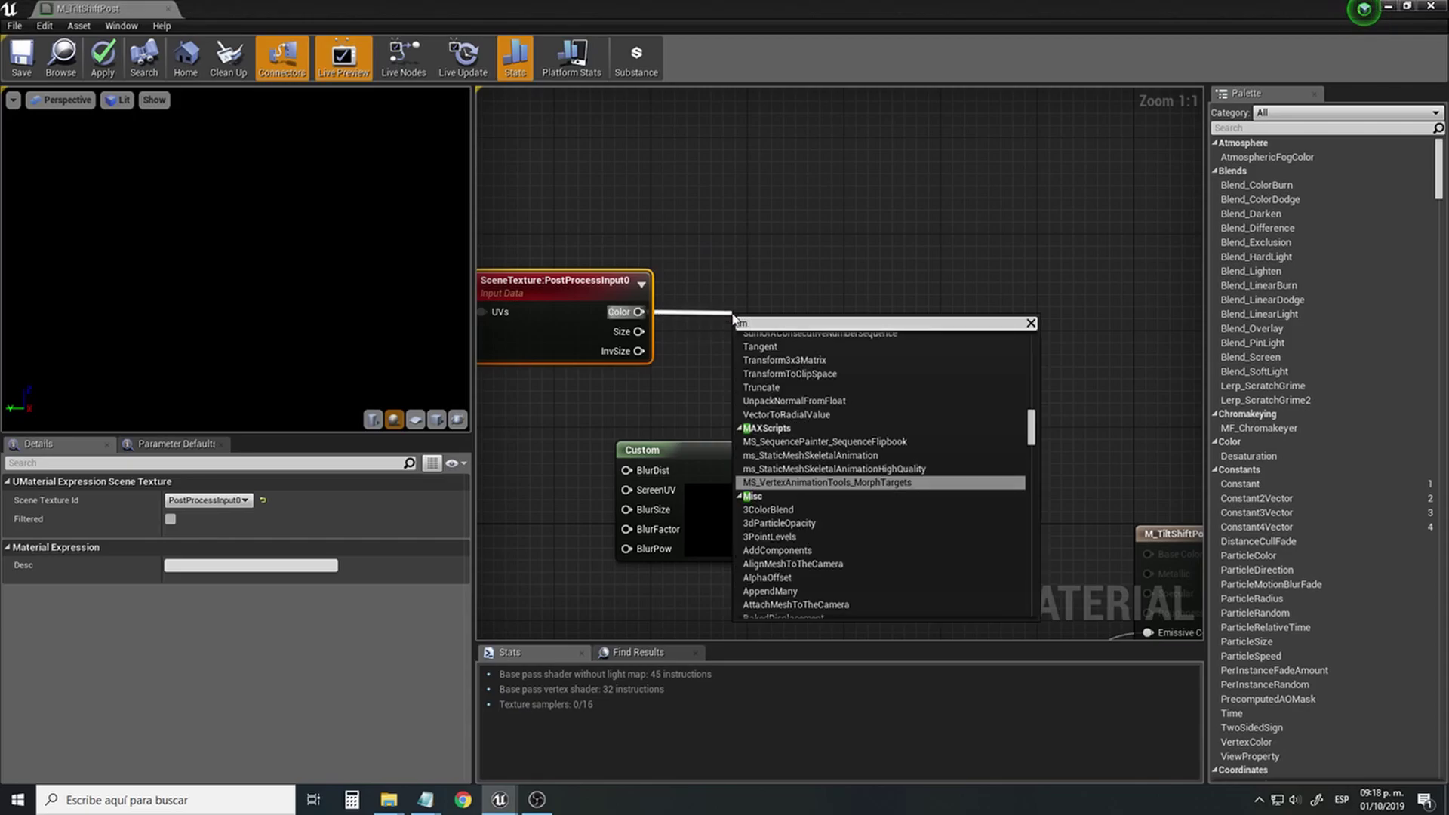
pyautogui.write('ask')
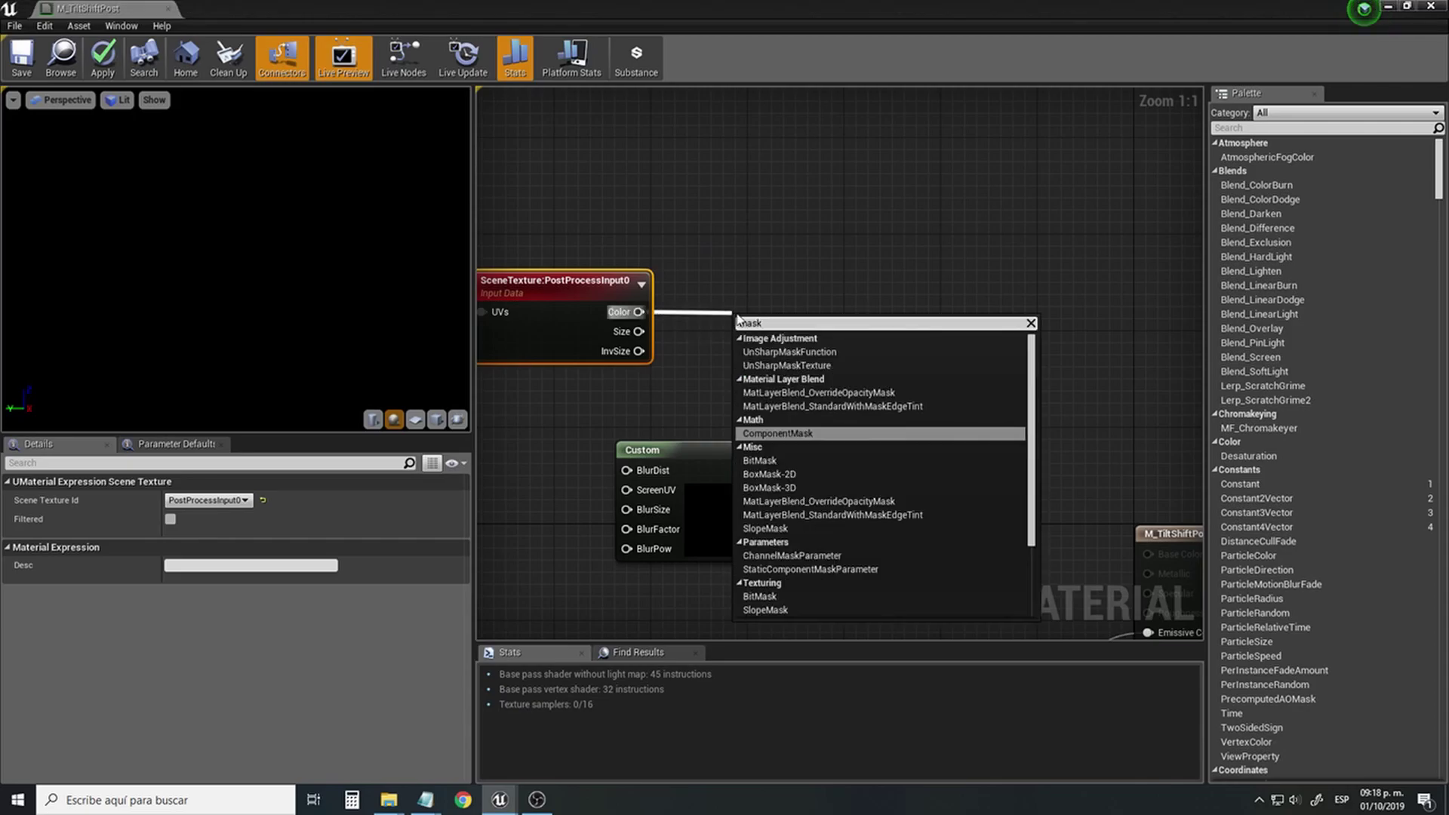
pyautogui.click(791, 433)
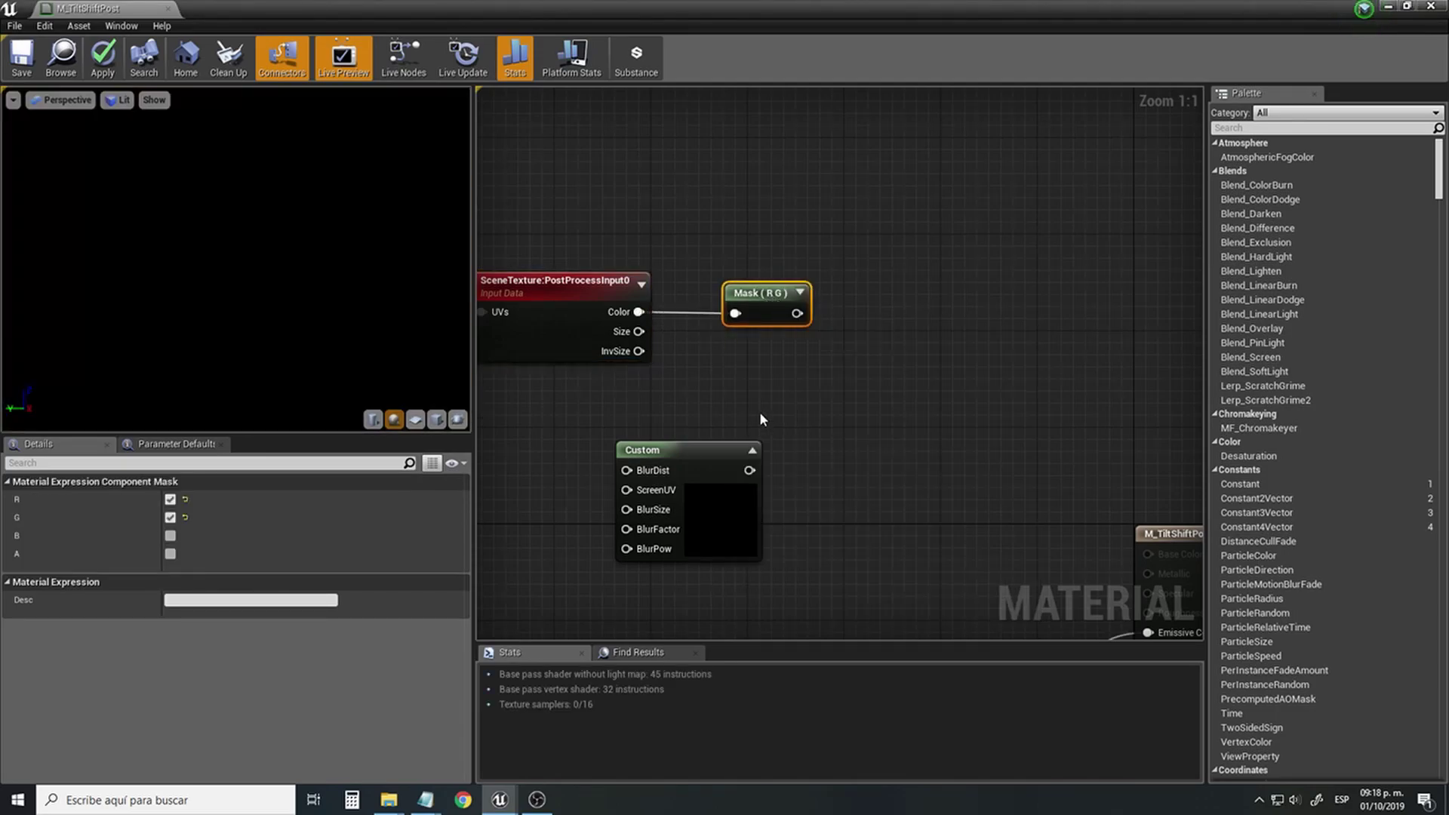
pyautogui.click(171, 536)
# Feed the Custom node's BlurDist input with a new scalar parameter named BlurDist and place it just above the Custom node.
pyautogui.moveTo(745, 376); pyautogui.dragTo(1067, 314, button='right')
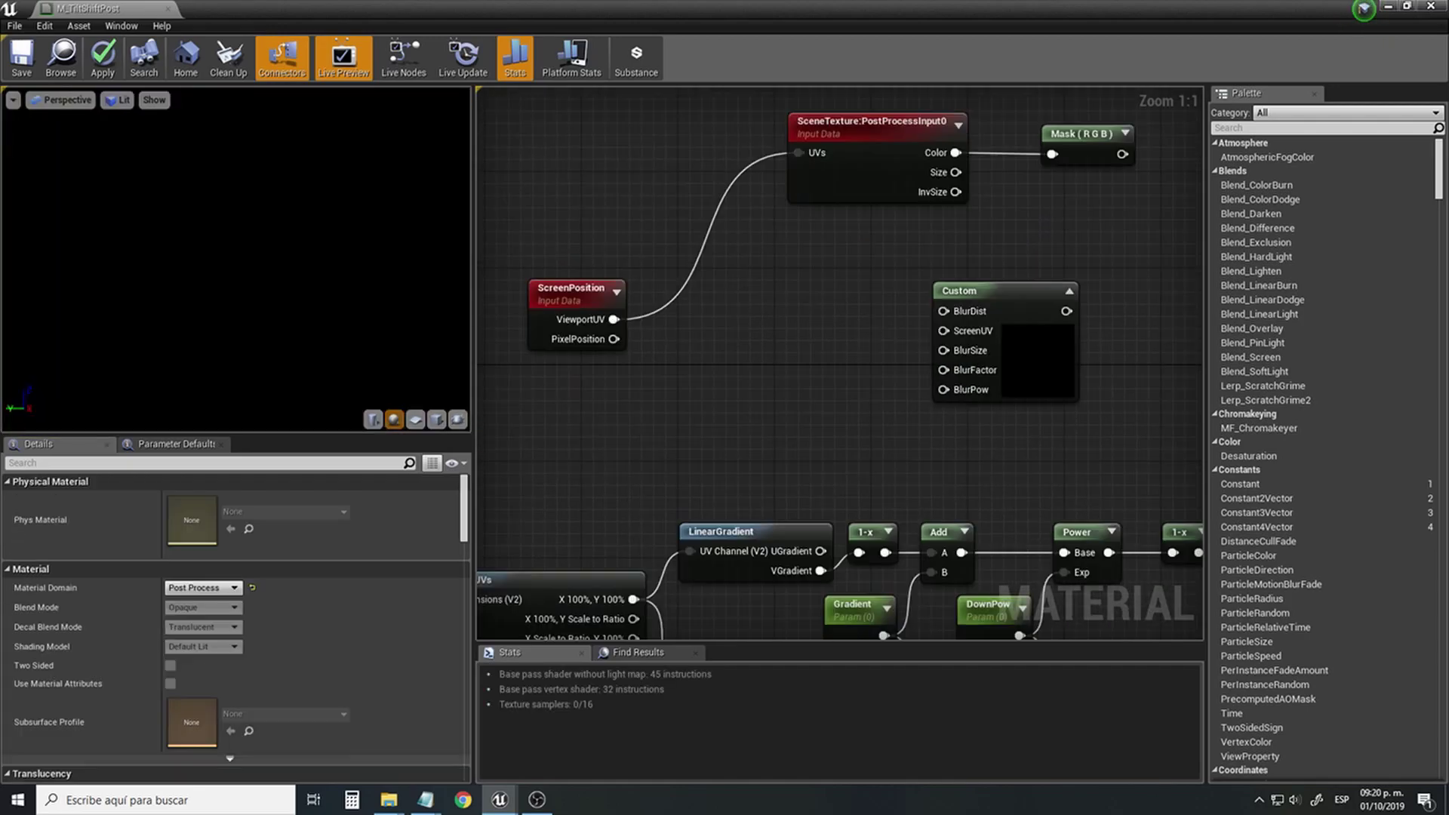
pyautogui.moveTo(957, 443); pyautogui.dragTo(947, 443, button='right')
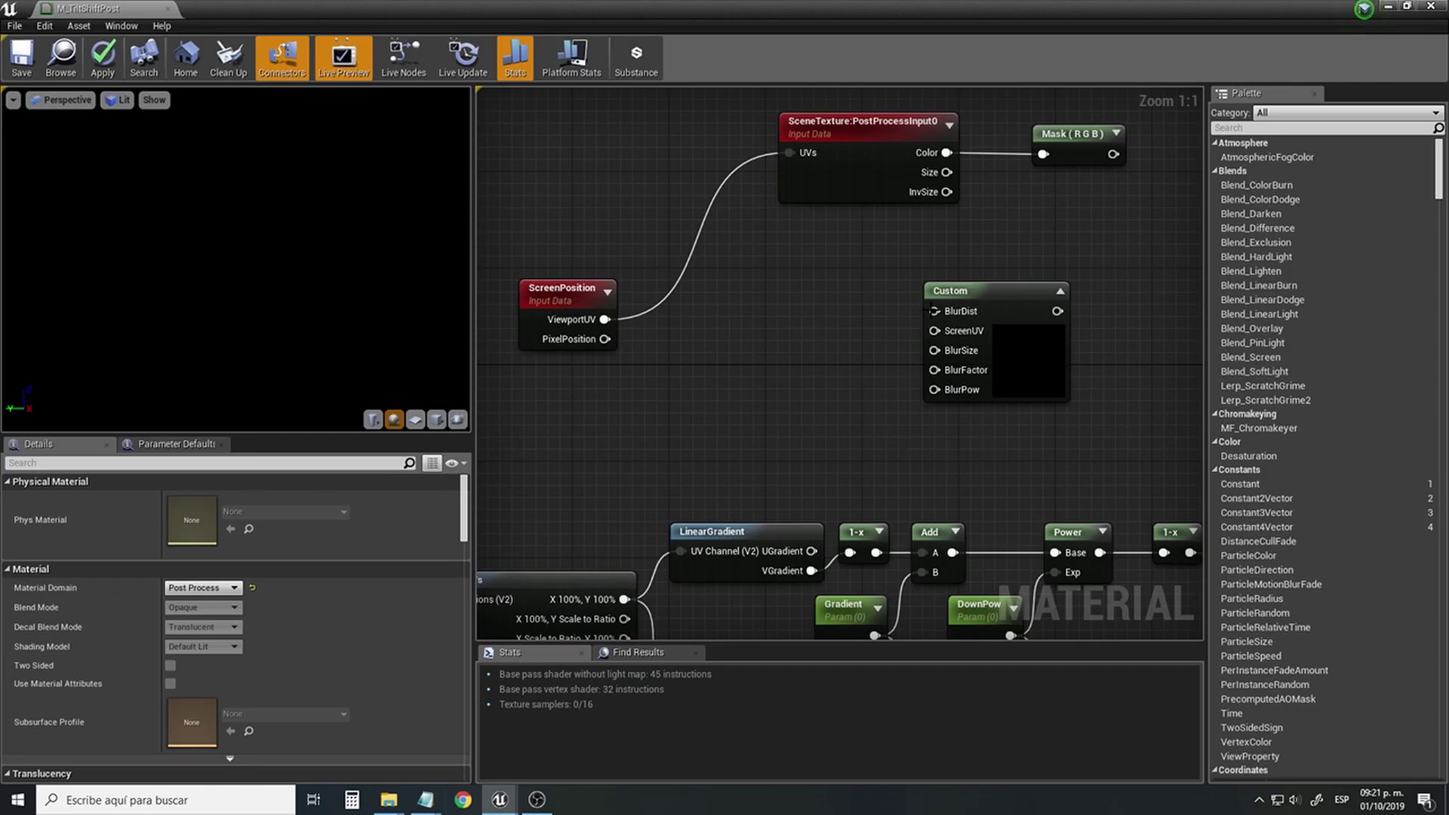
pyautogui.rightClick(829, 275)
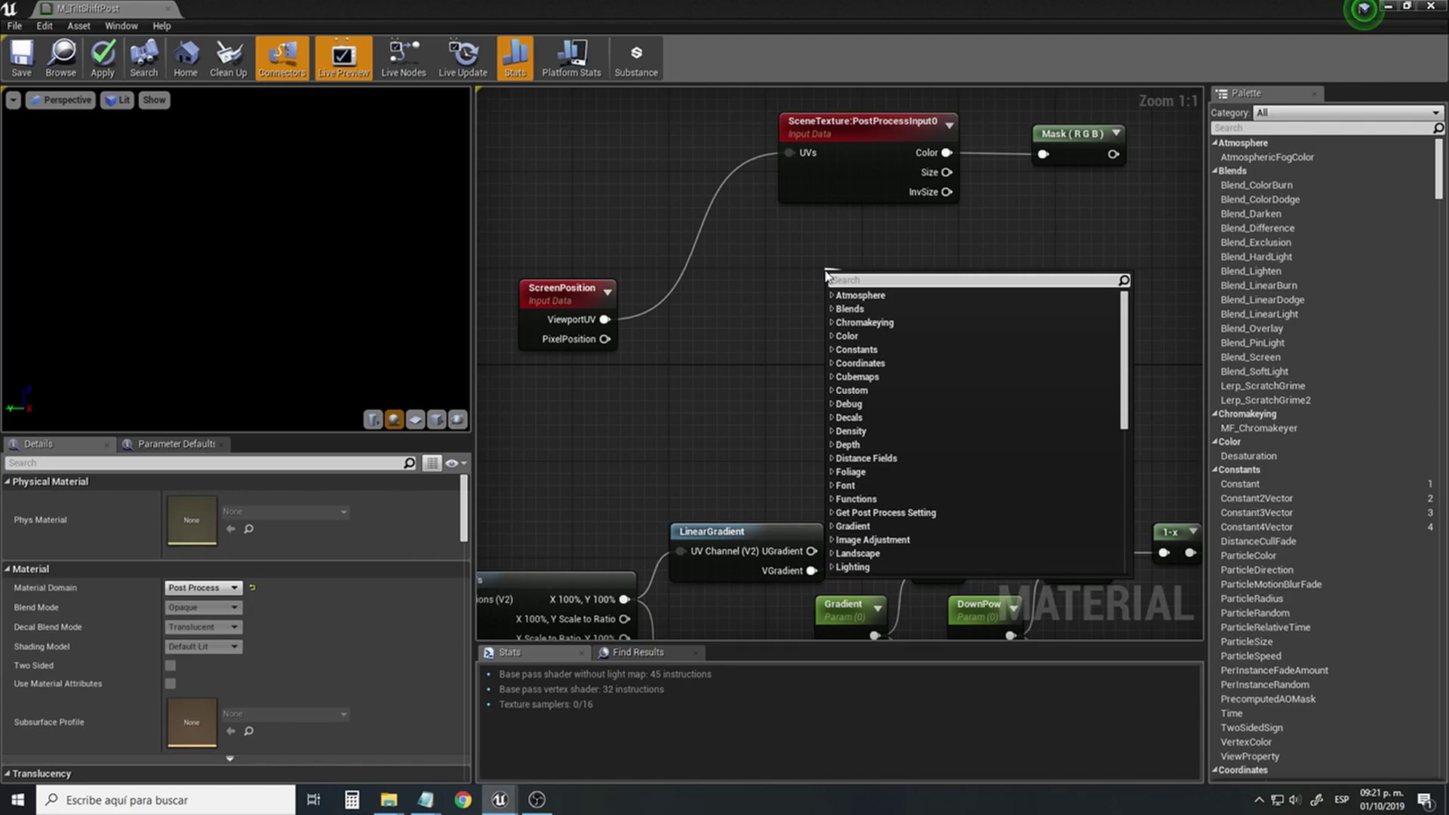
pyautogui.write('scalar')
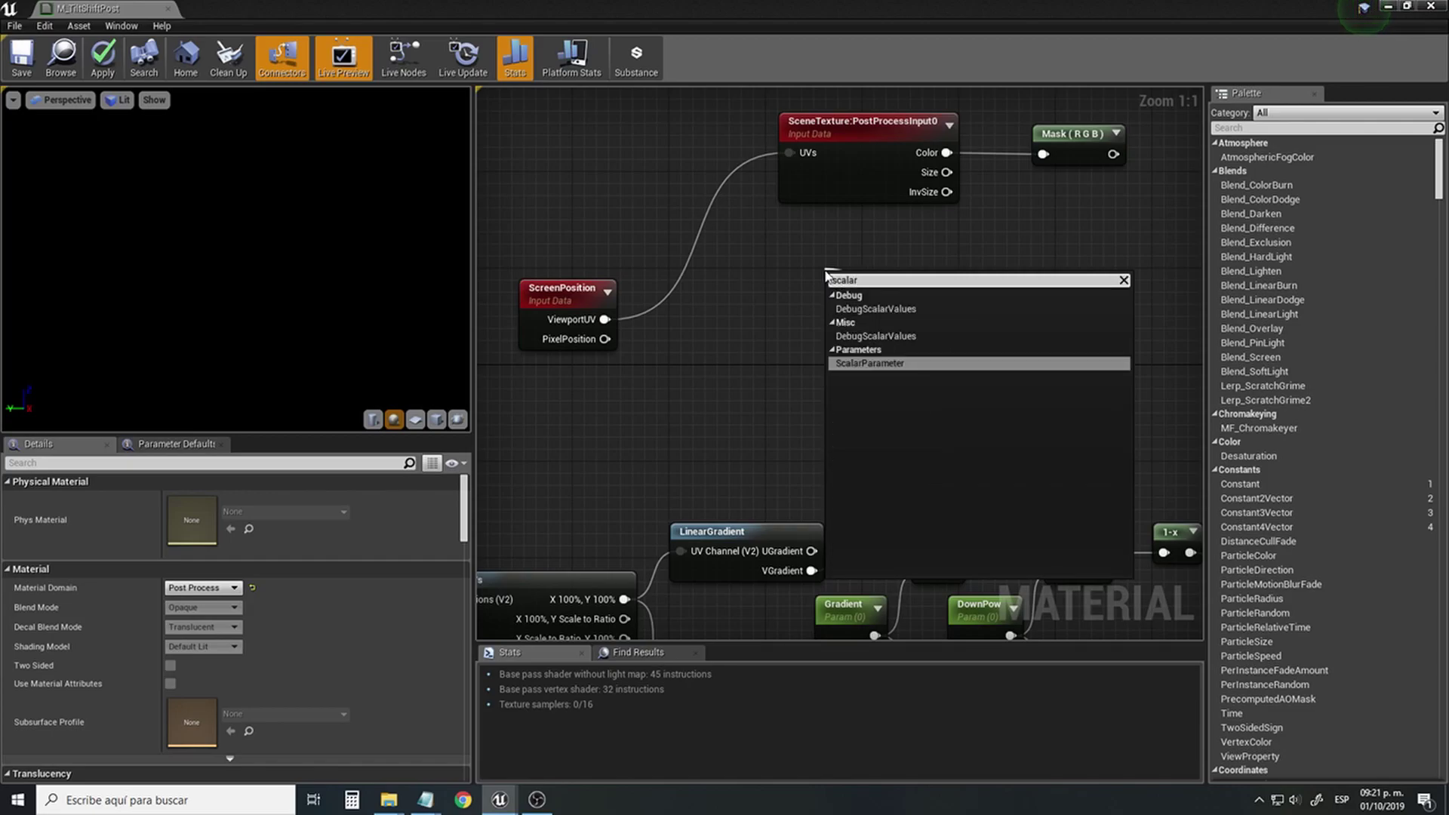
pyautogui.click(864, 360)
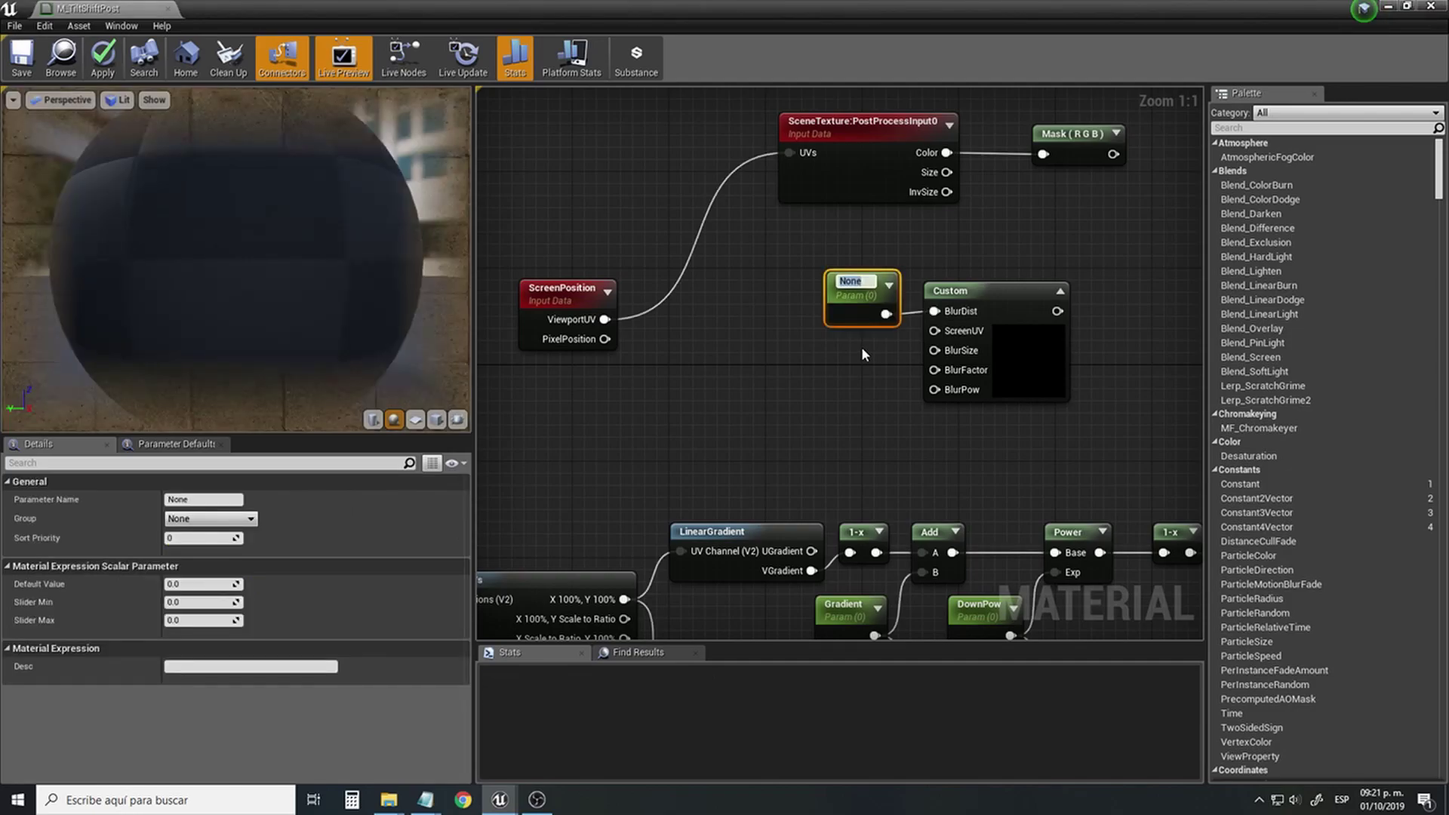
pyautogui.write('B')
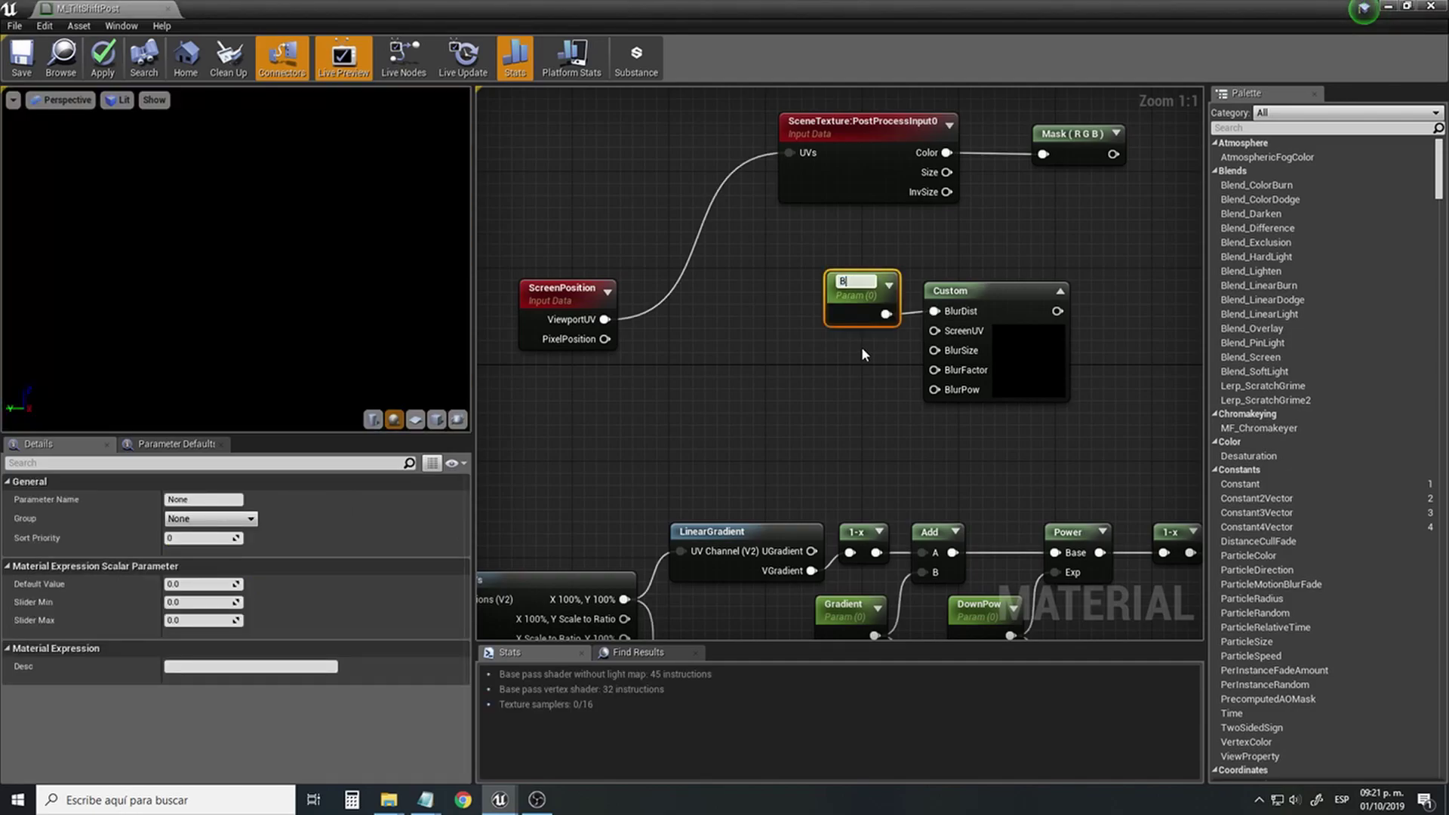
pyautogui.write('lurDist')
pyautogui.press('Return')
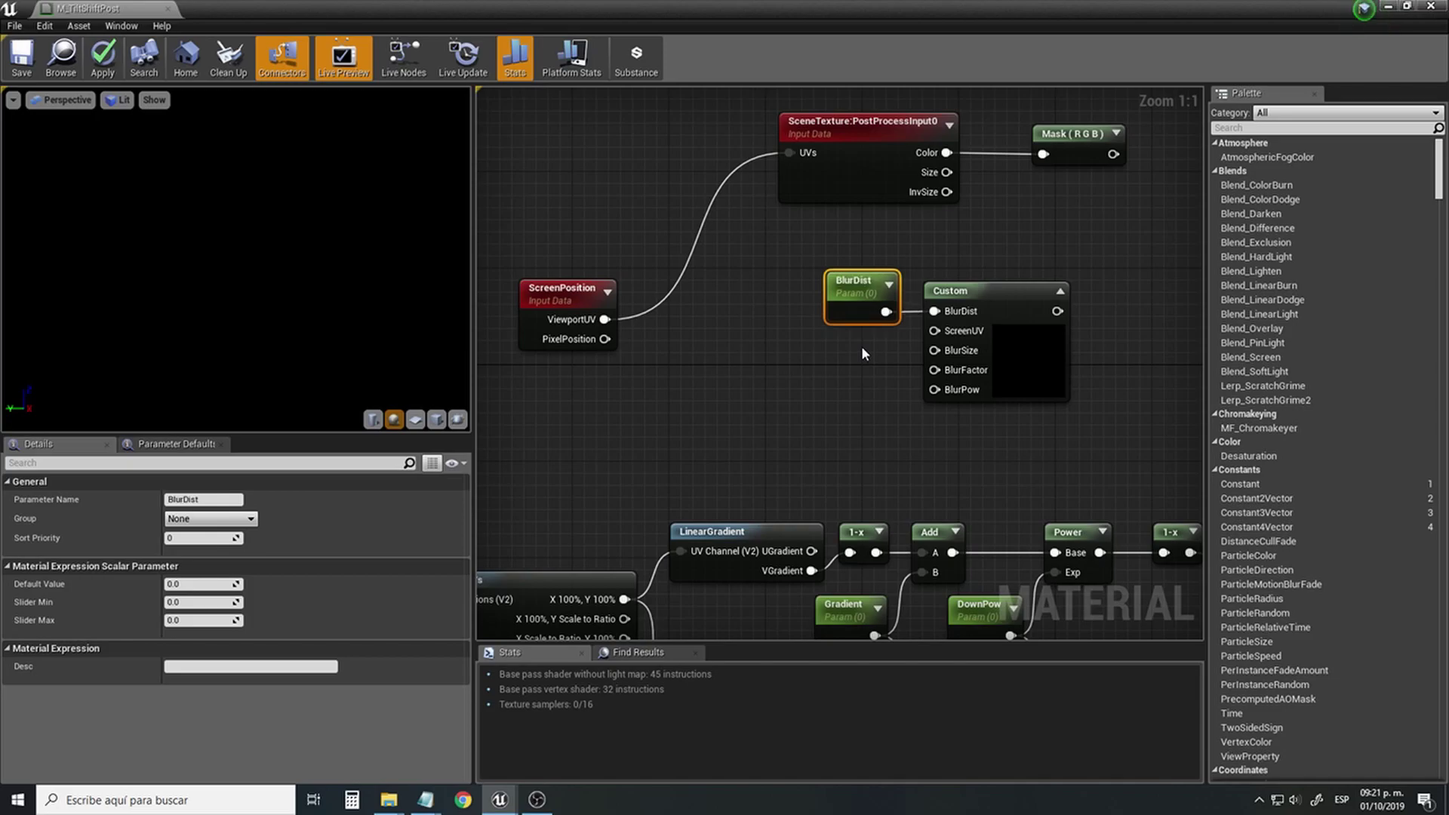
pyautogui.moveTo(849, 301); pyautogui.dragTo(837, 261)
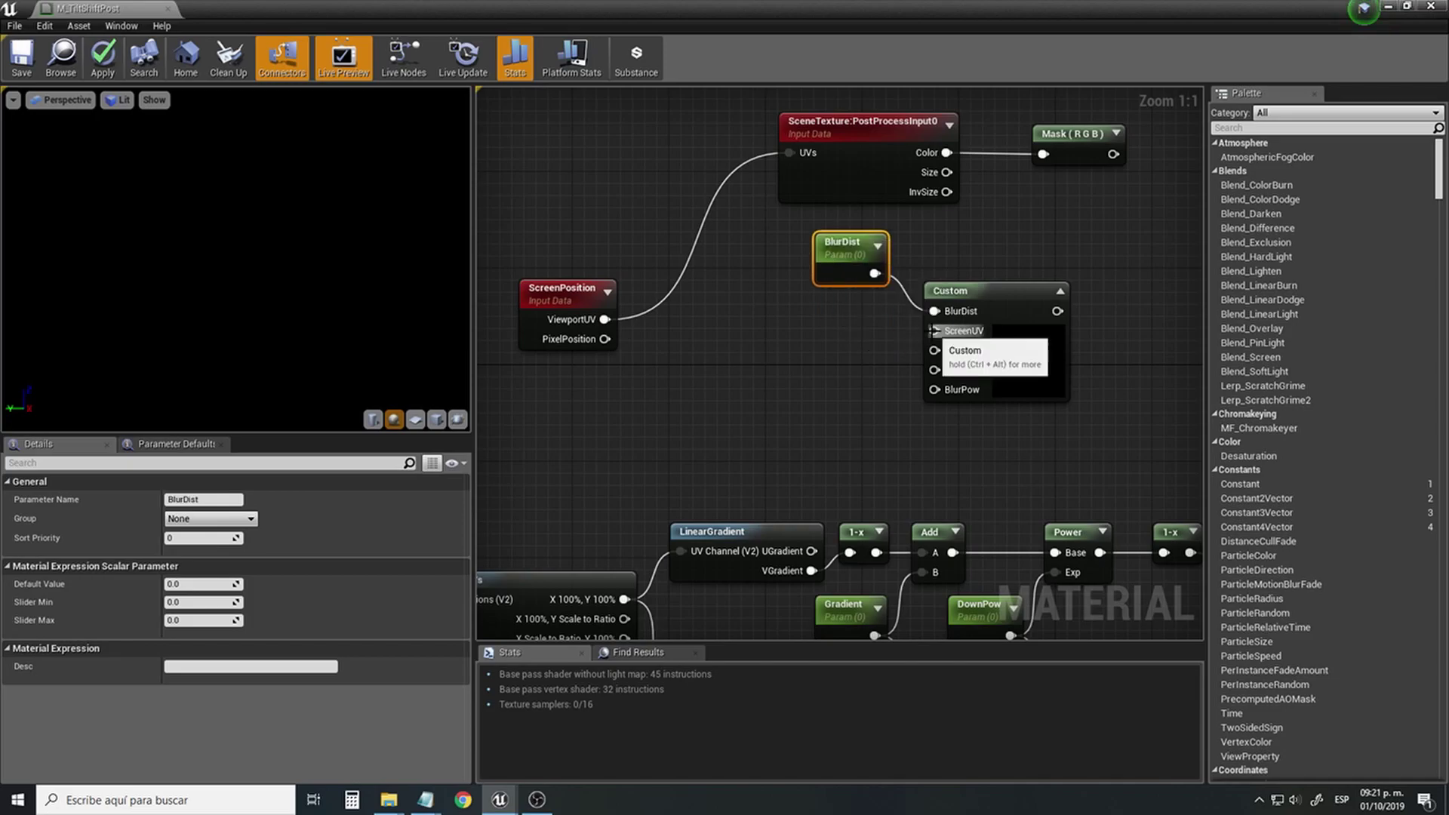
# Connect ScreenPosition's ViewportUV output to the Custom node's ScreenUV input.
pyautogui.moveTo(671, 355); pyautogui.dragTo(728, 369, button='right')
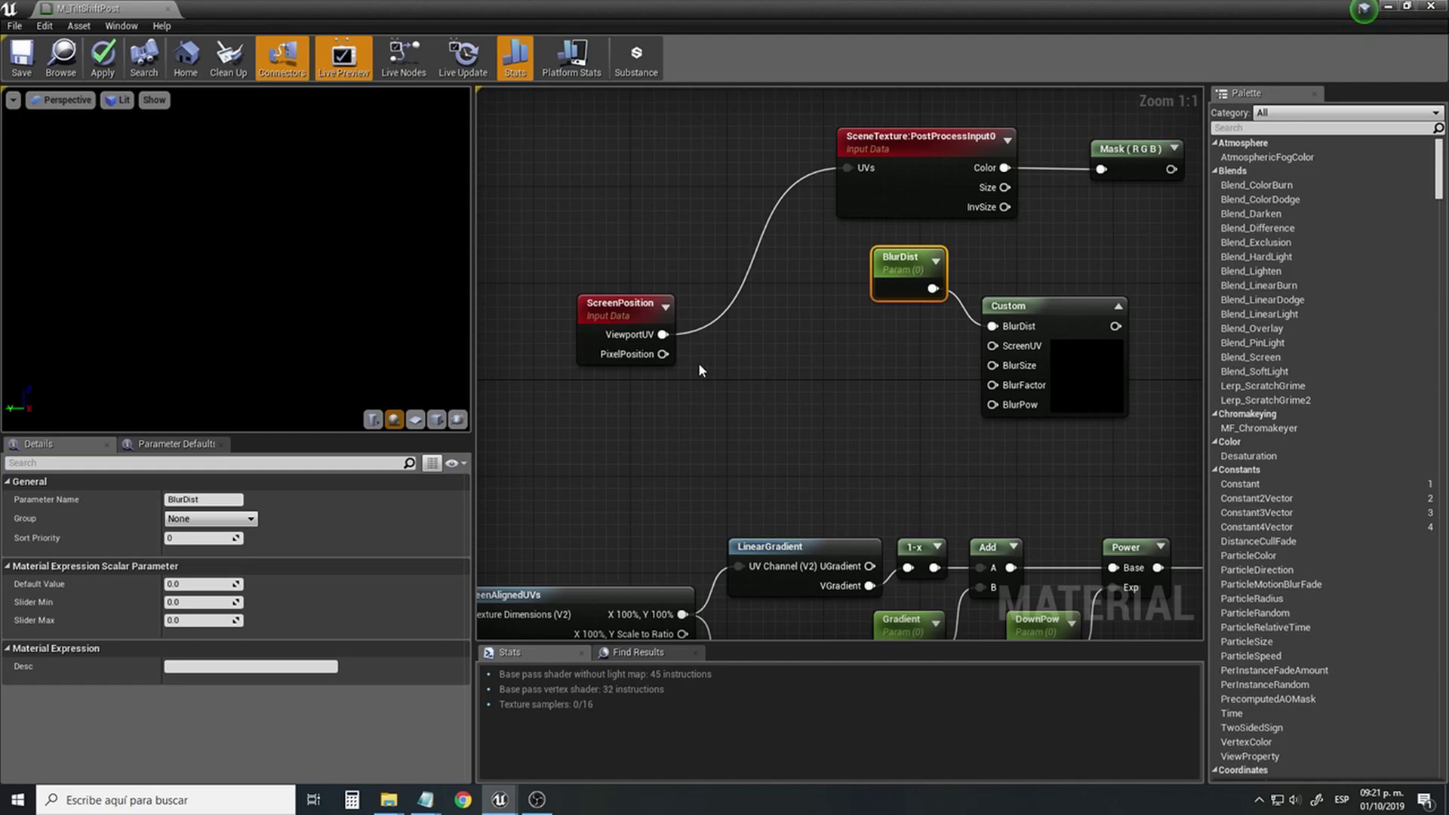
pyautogui.moveTo(692, 373); pyautogui.dragTo(645, 366, button='right')
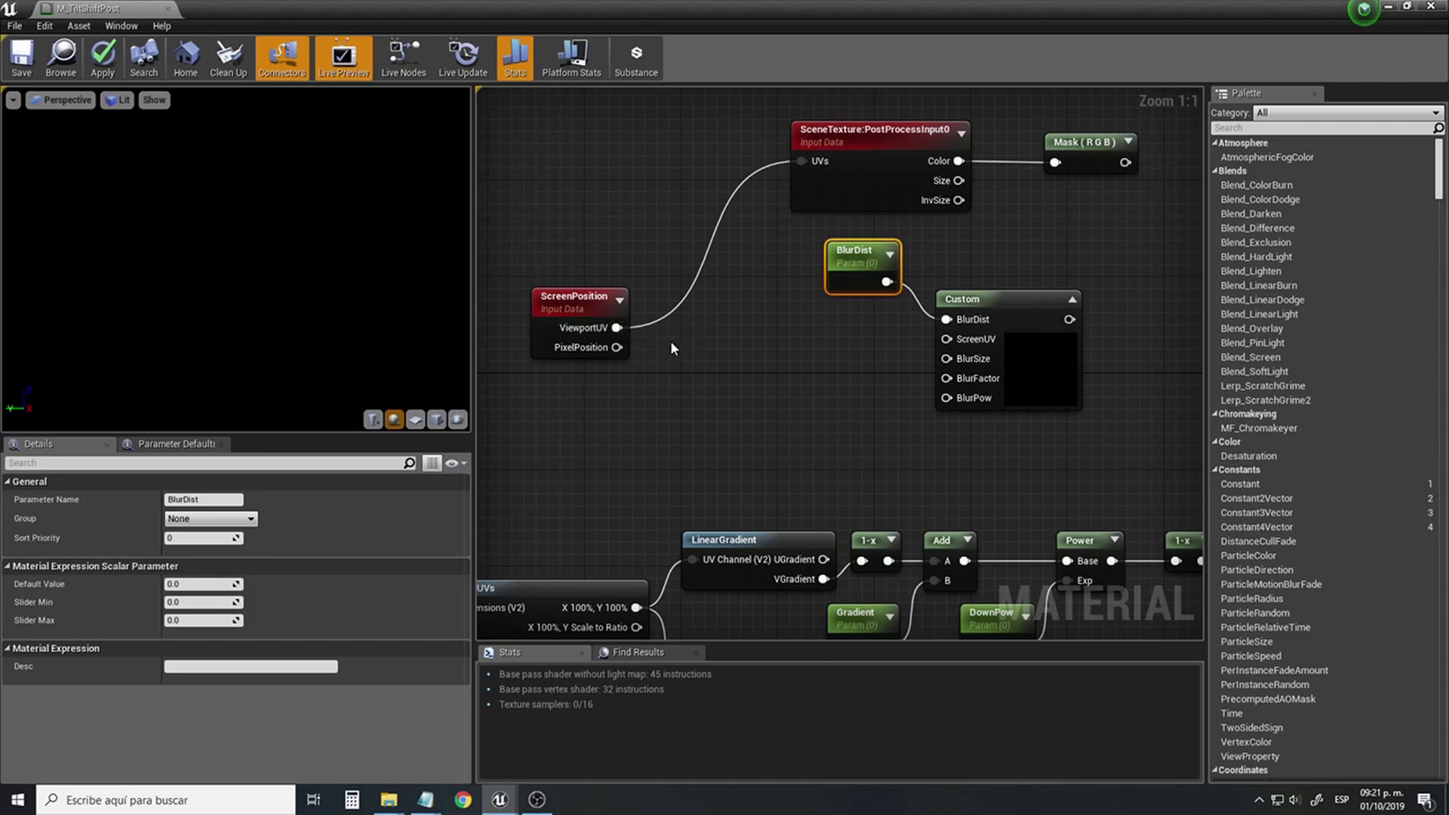
pyautogui.moveTo(616, 328); pyautogui.dragTo(947, 339)
# Feed the Custom node's BlurSize input with a new MakeFloat2 node and place it just beside that input.
pyautogui.moveTo(947, 358); pyautogui.dragTo(876, 373)
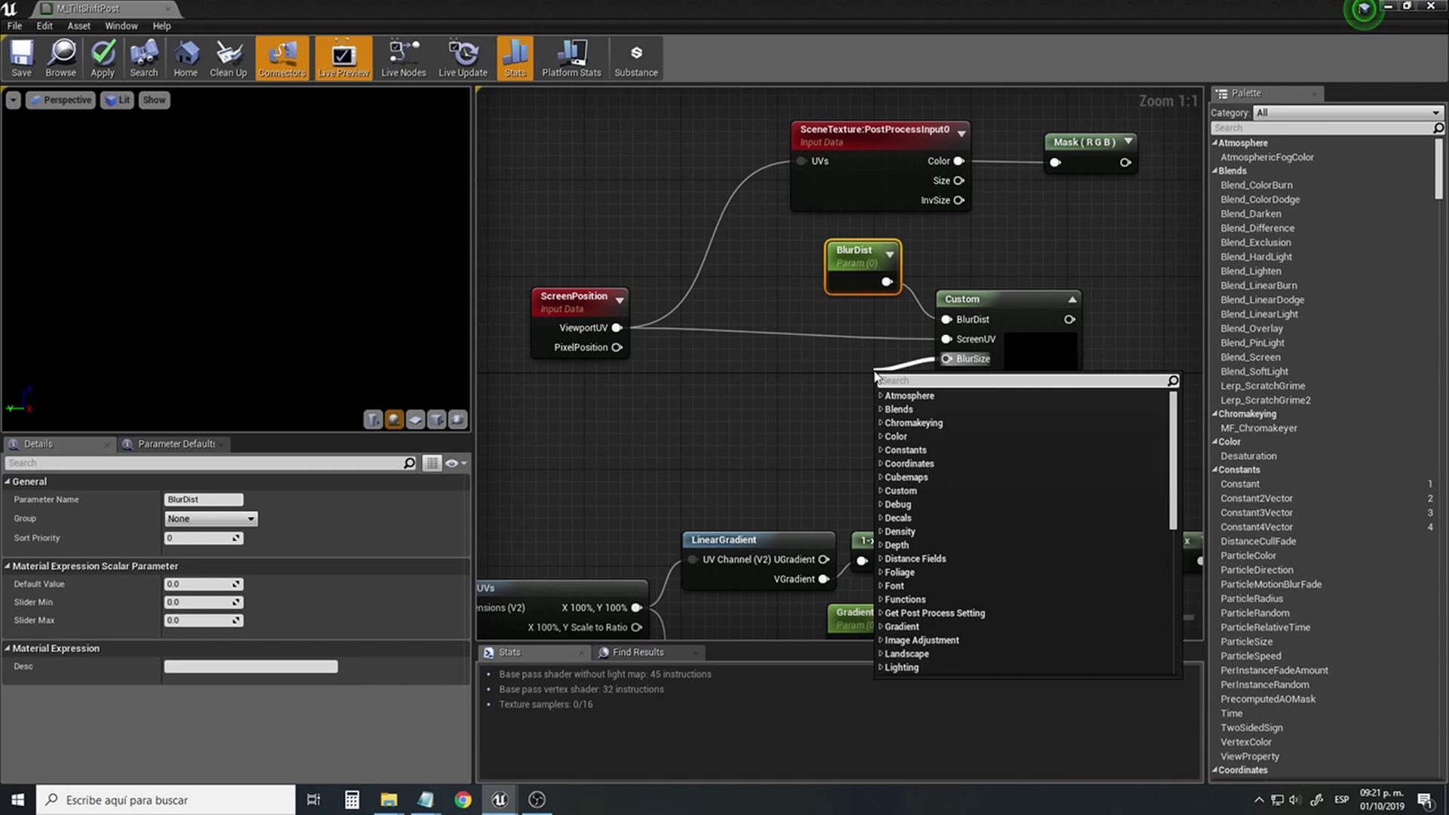
pyautogui.write('make')
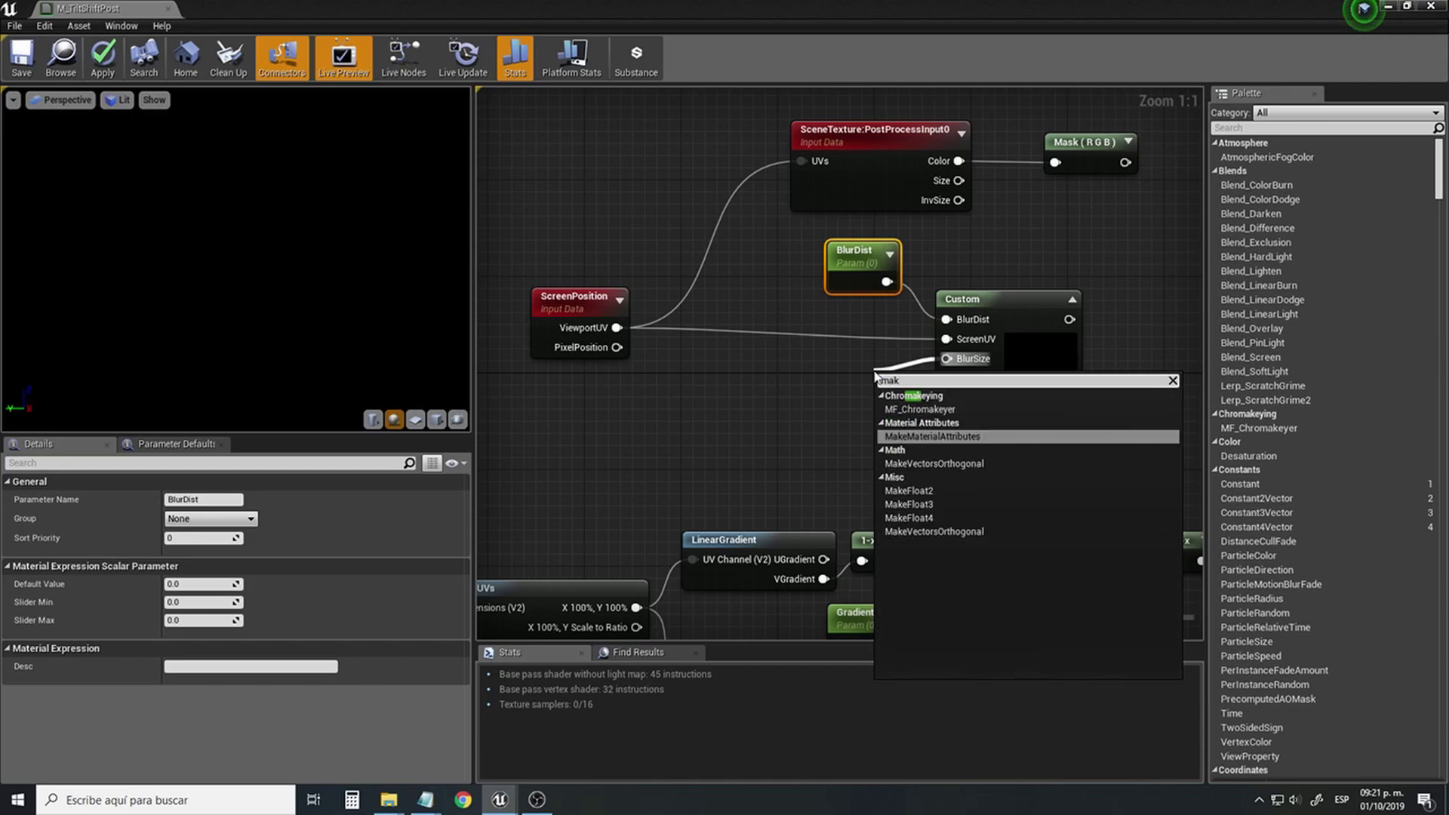
pyautogui.click(931, 489)
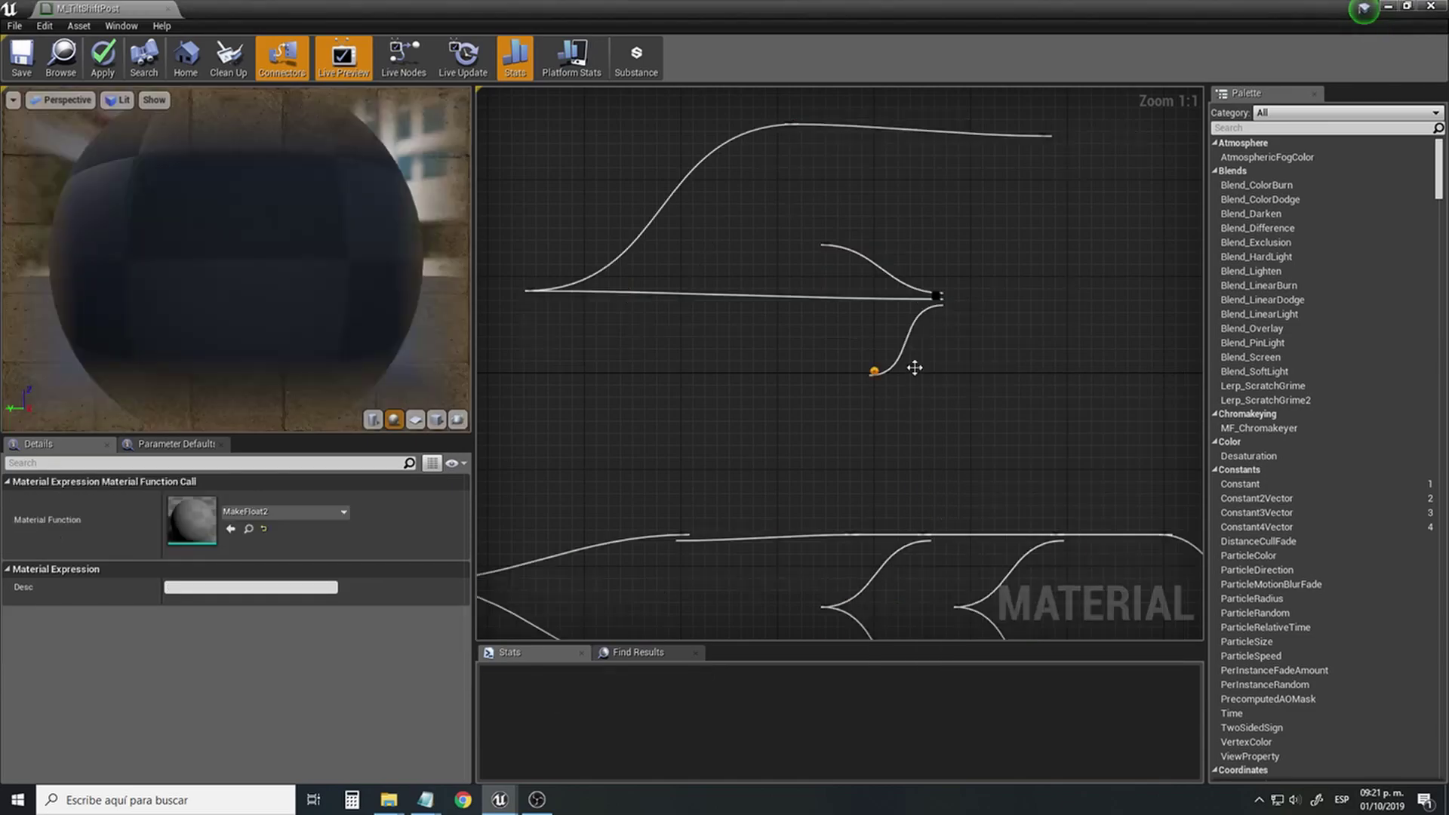
pyautogui.moveTo(905, 381); pyautogui.dragTo(819, 358)
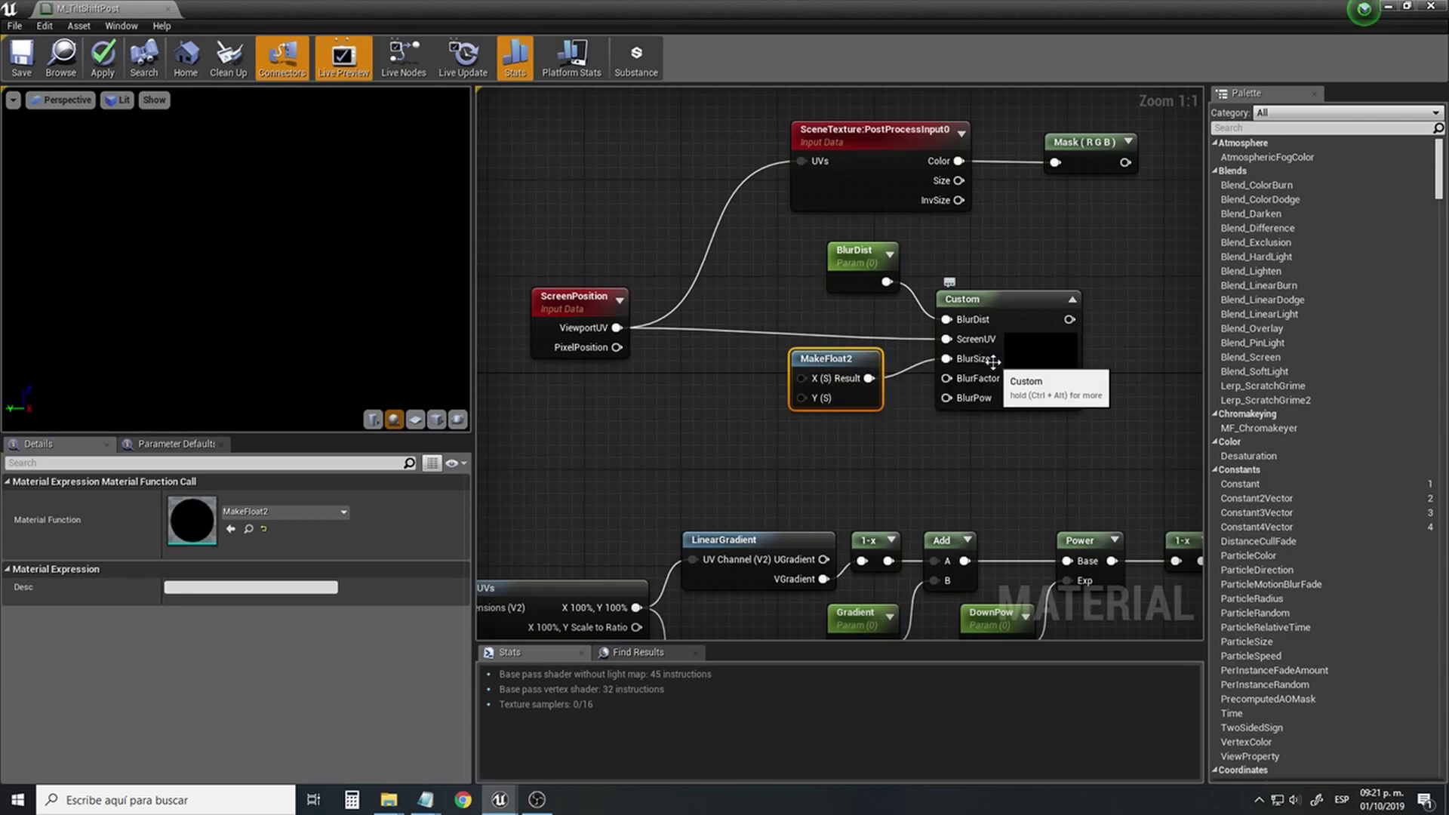
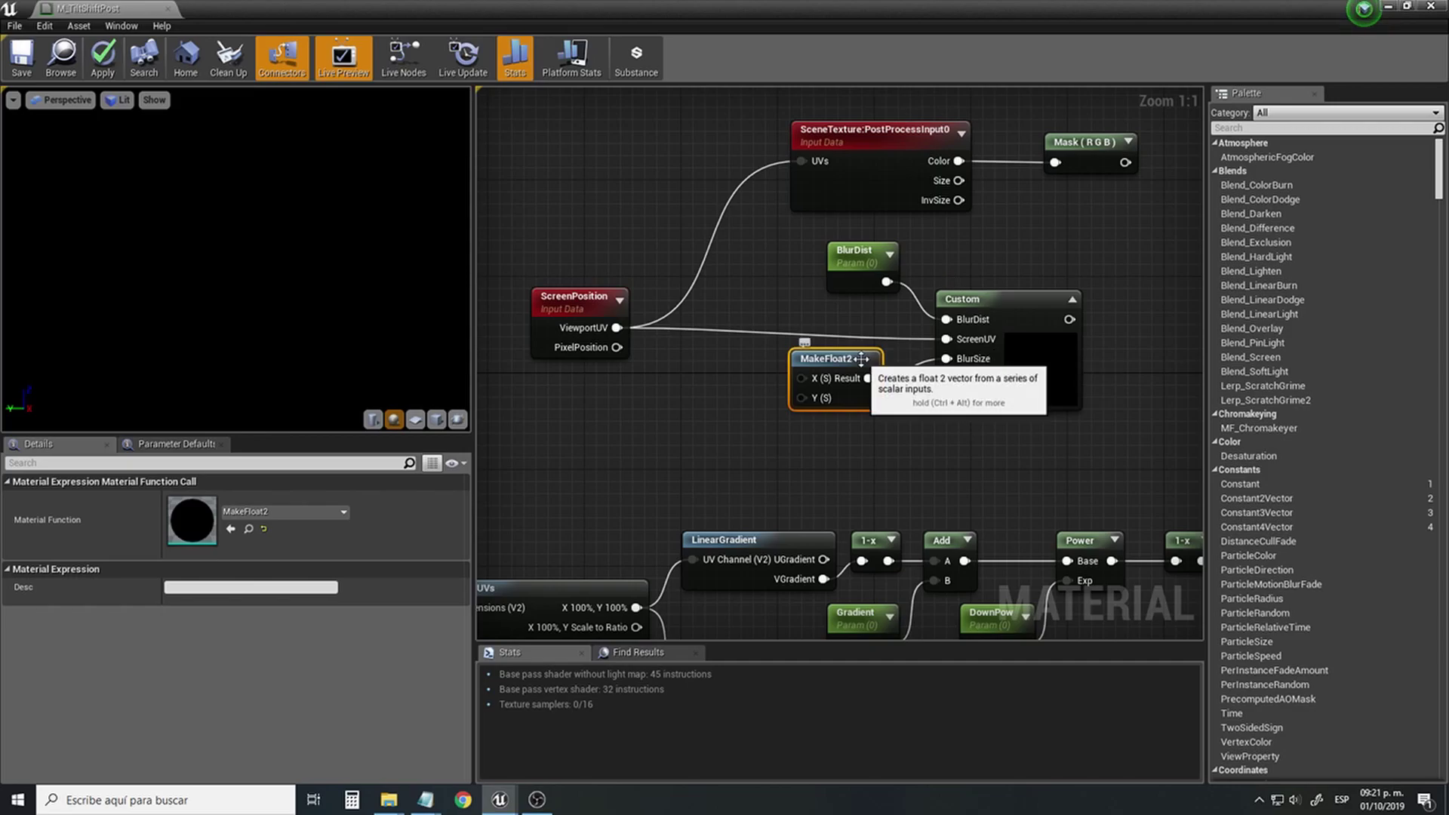
pyautogui.moveTo(849, 359); pyautogui.dragTo(872, 359)
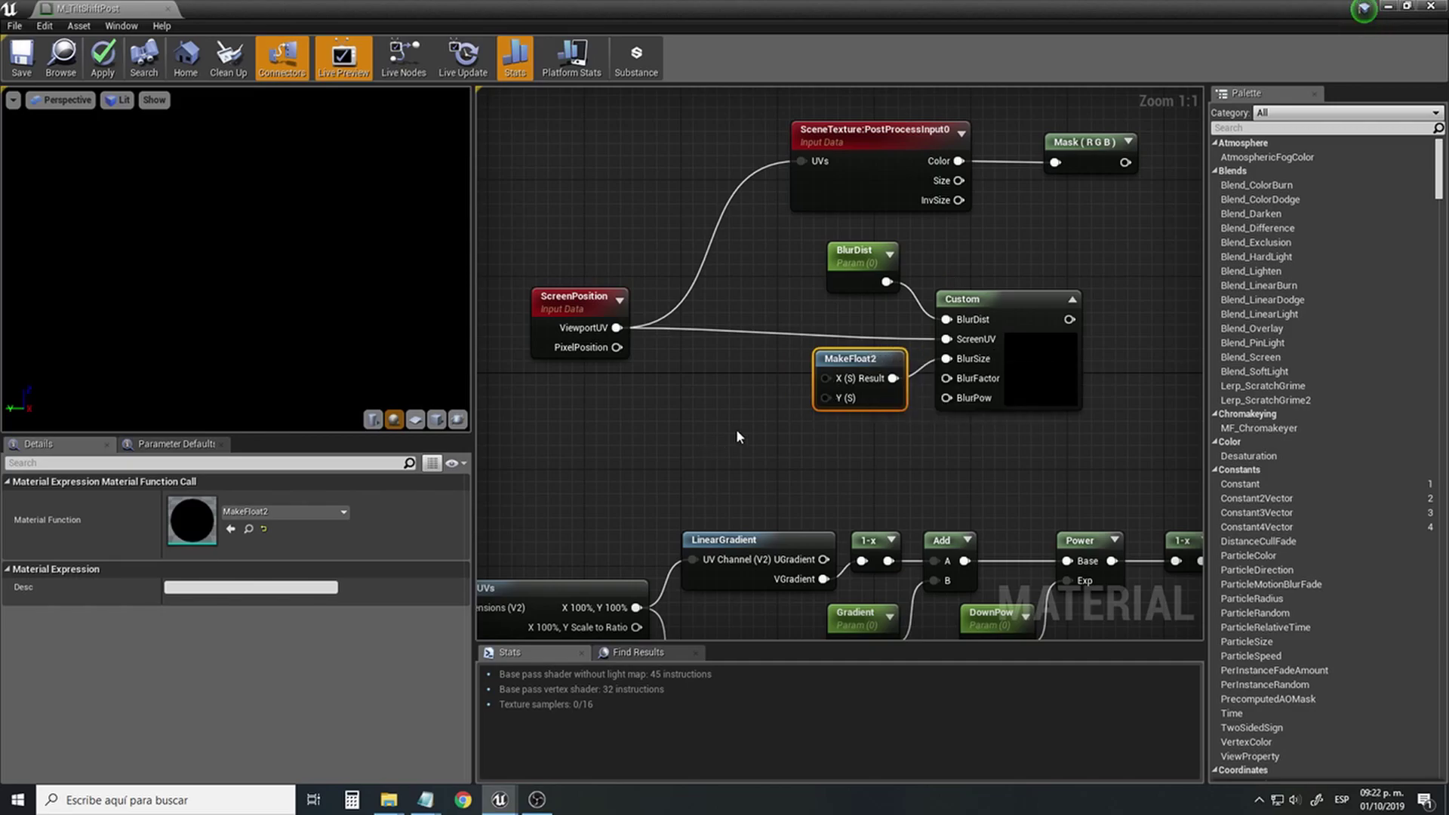
# Feed the MakeFloat2 node's X input with a new scalar parameter named BlurSizeX and place it just beside that input.
pyautogui.moveTo(822, 379); pyautogui.dragTo(705, 371)
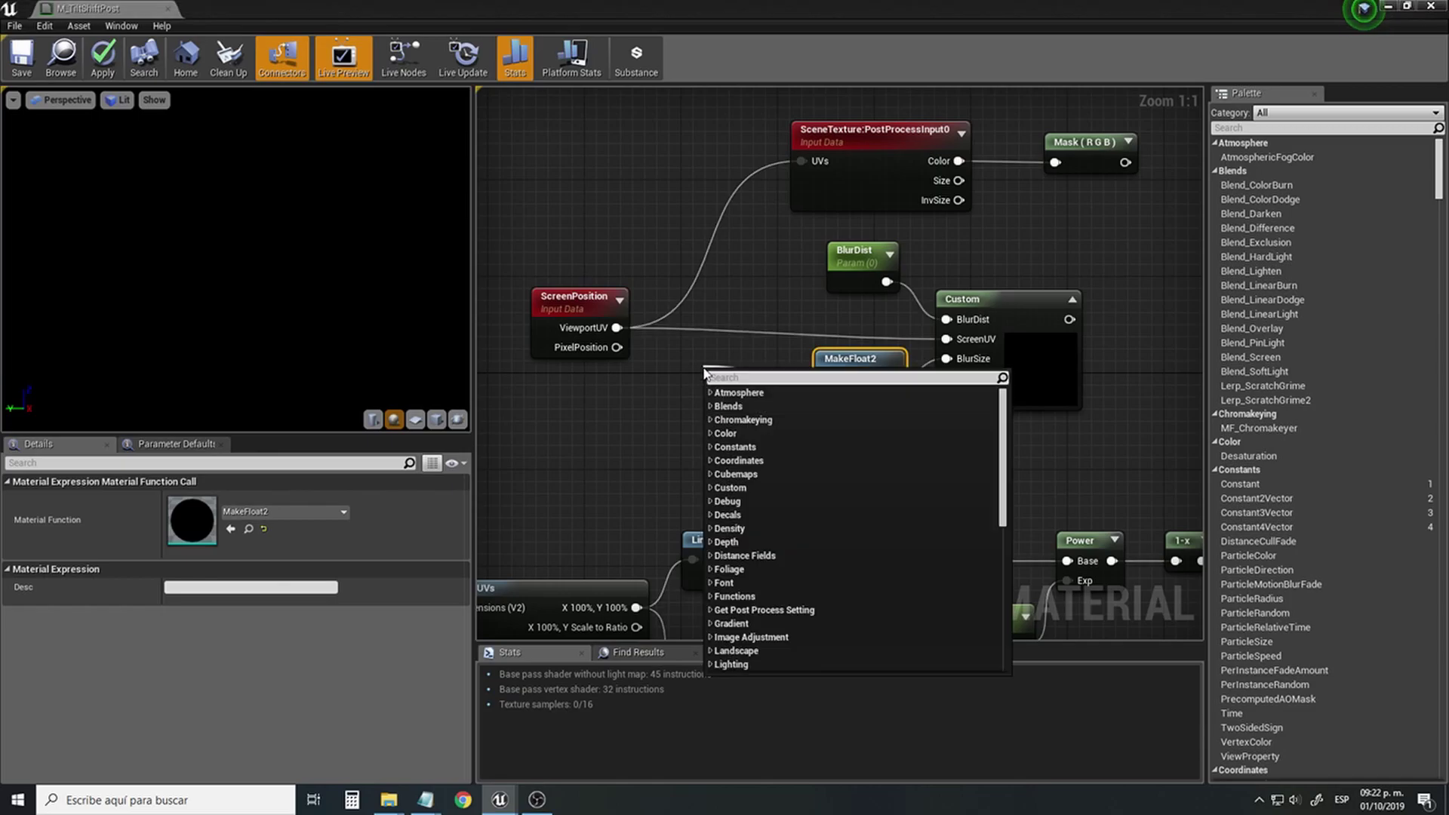
pyautogui.write('scal')
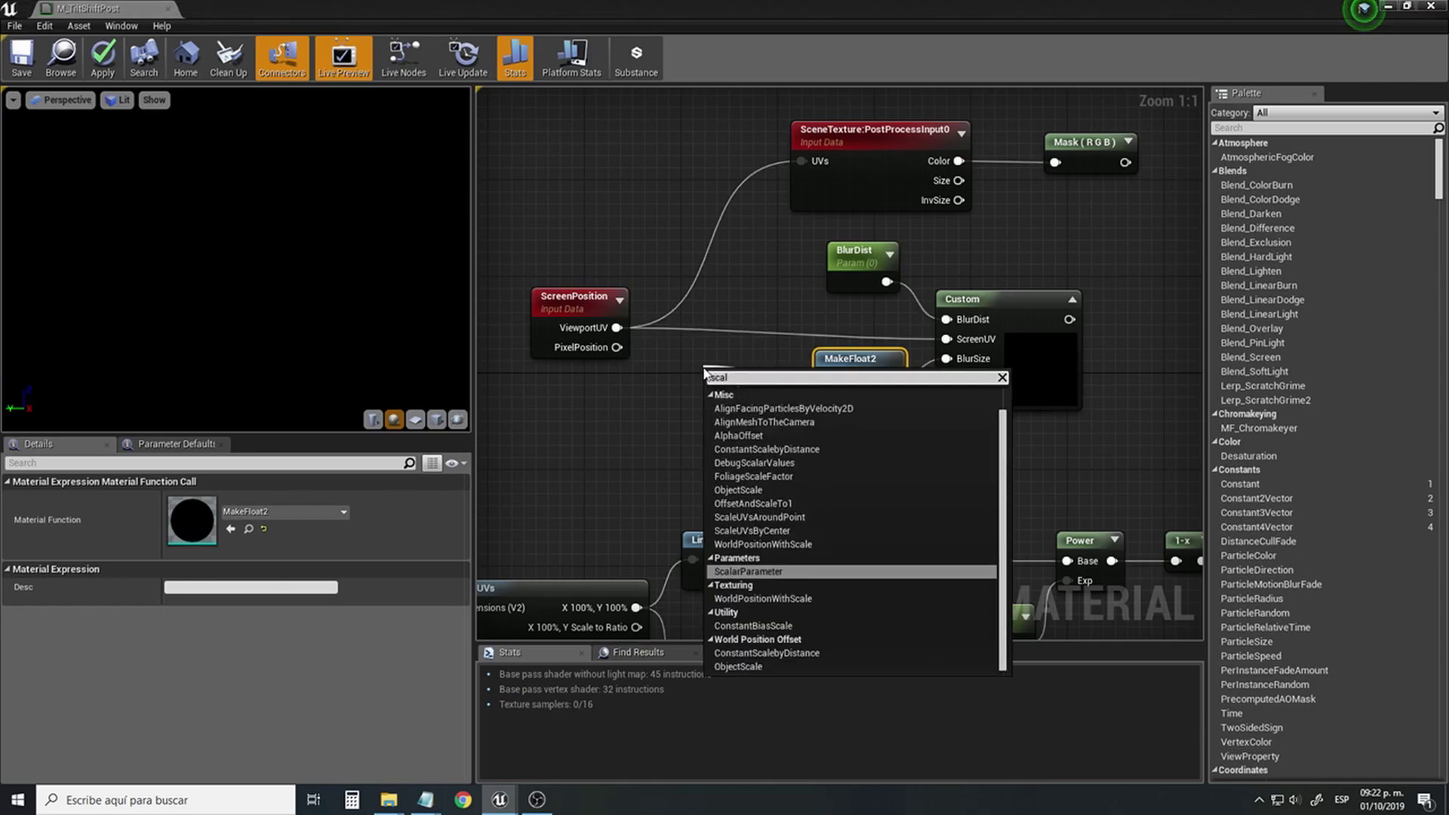
pyautogui.click(776, 569)
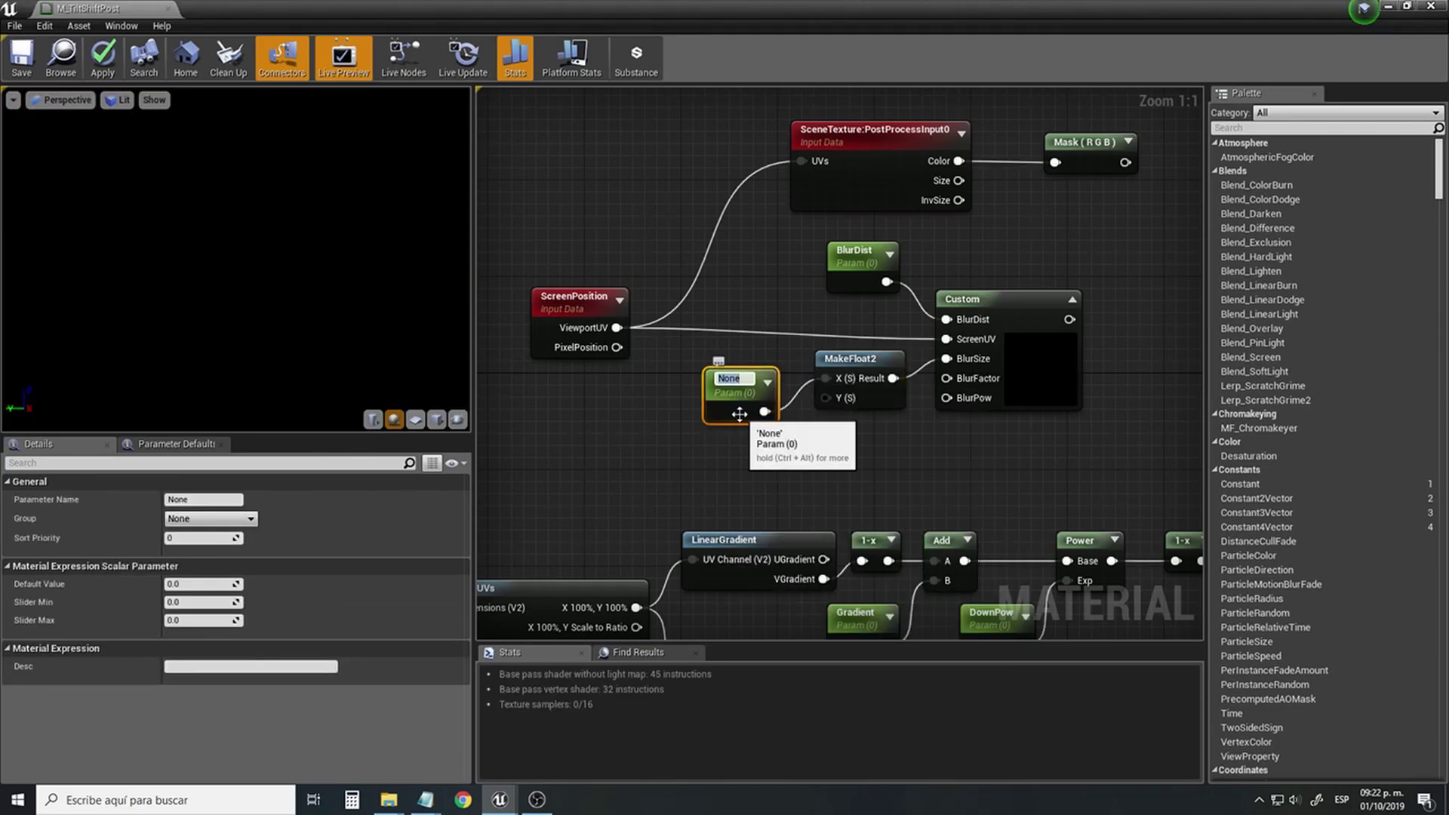
pyautogui.write('BlurSizeX')
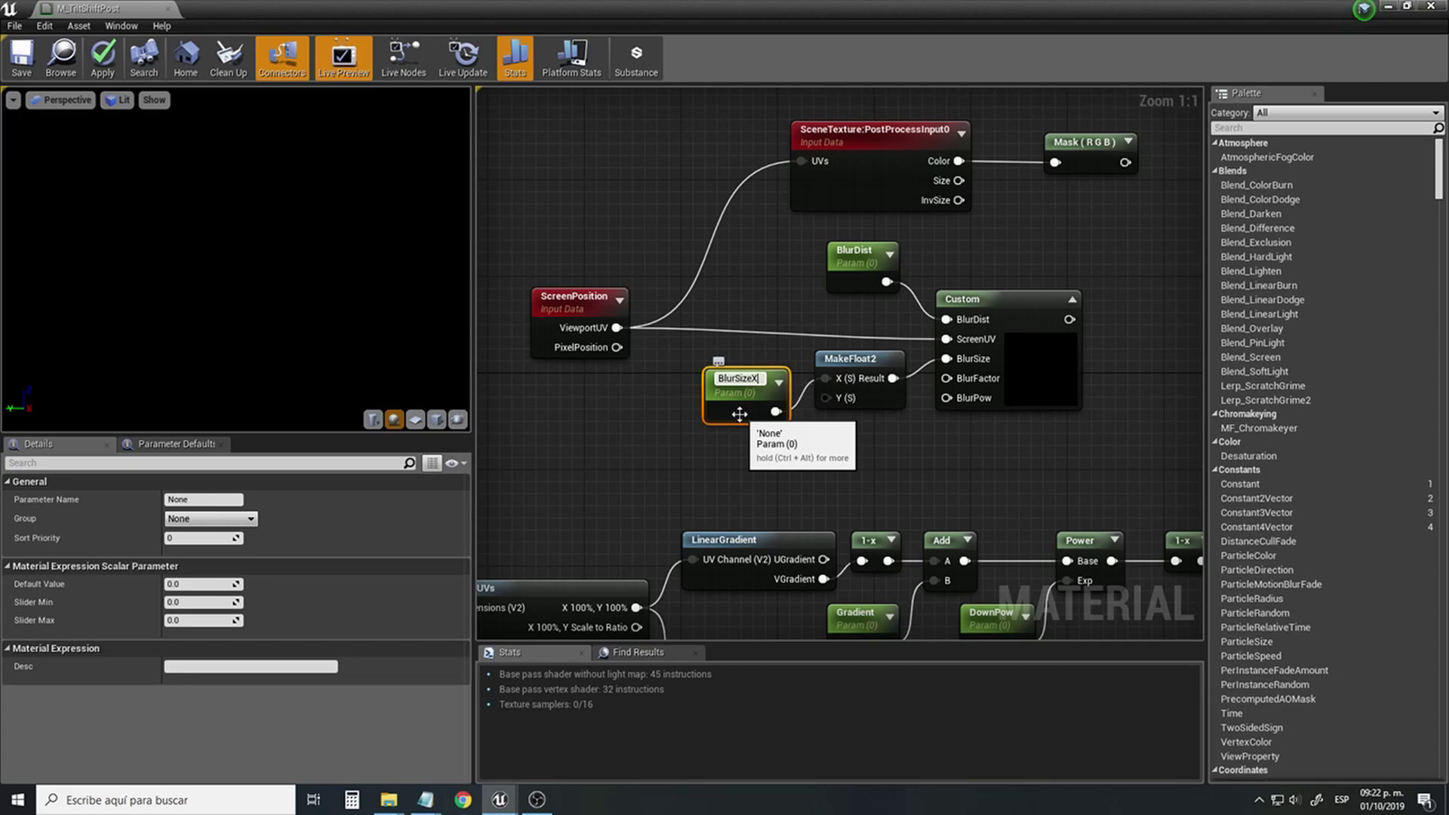
pyautogui.press('Return')
pyautogui.moveTo(740, 414); pyautogui.dragTo(730, 395)
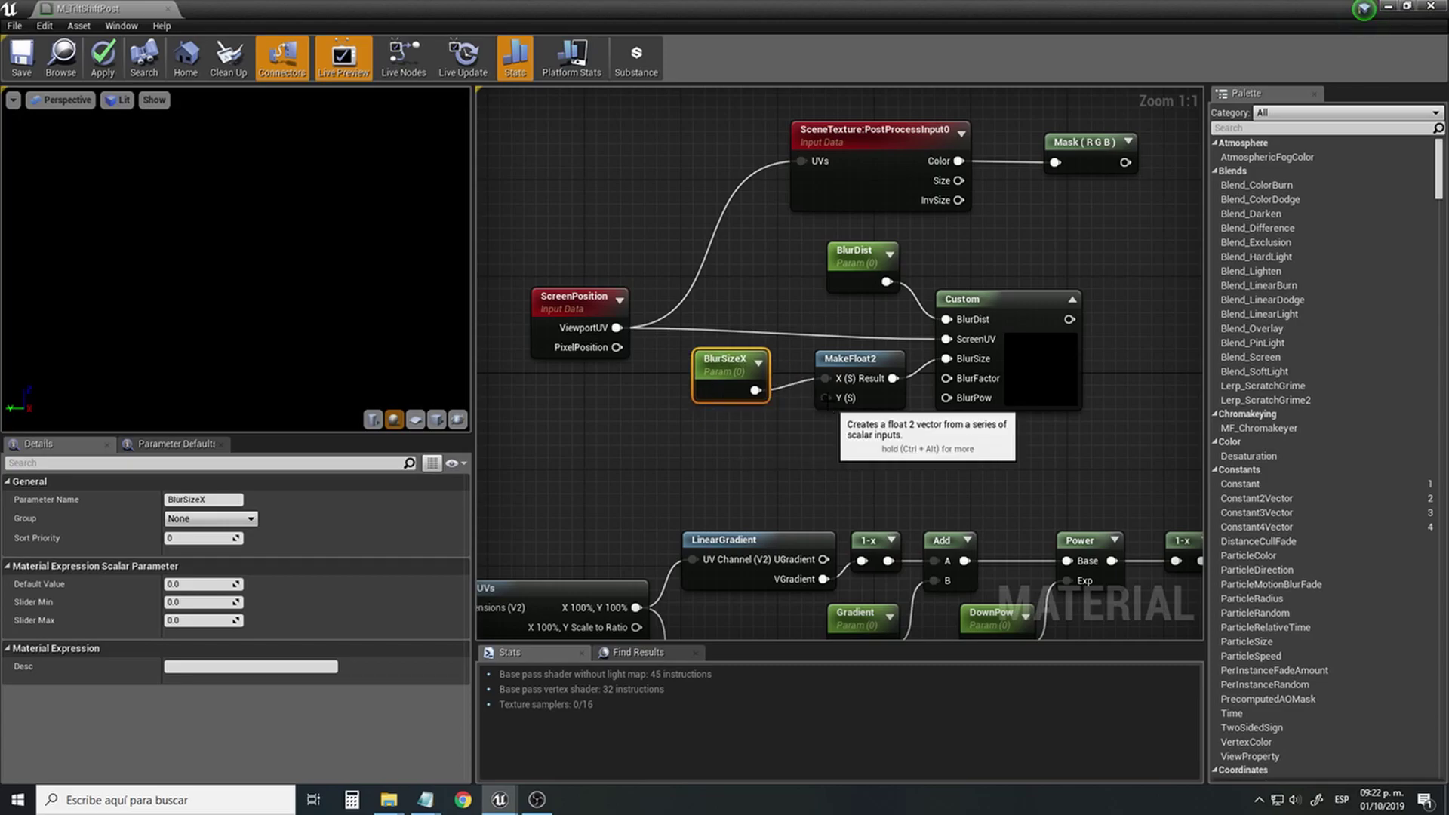
# Feed MakeFloat2's Y input with a new scalar parameter named BlurSizeY, stack it under BlurSizeX and shift both slightly up.
pyautogui.moveTo(827, 397); pyautogui.dragTo(780, 440)
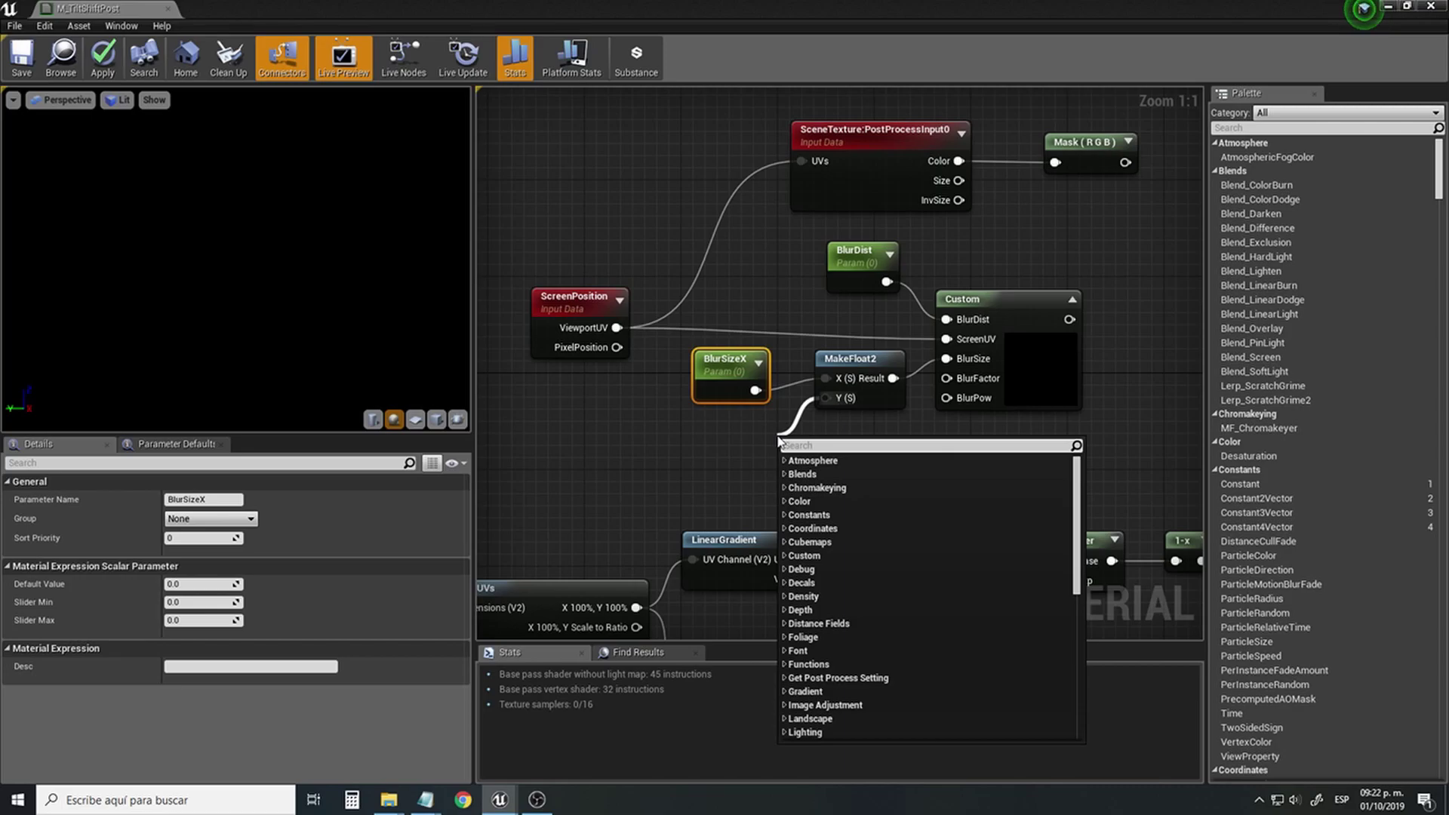
pyautogui.write('scalar')
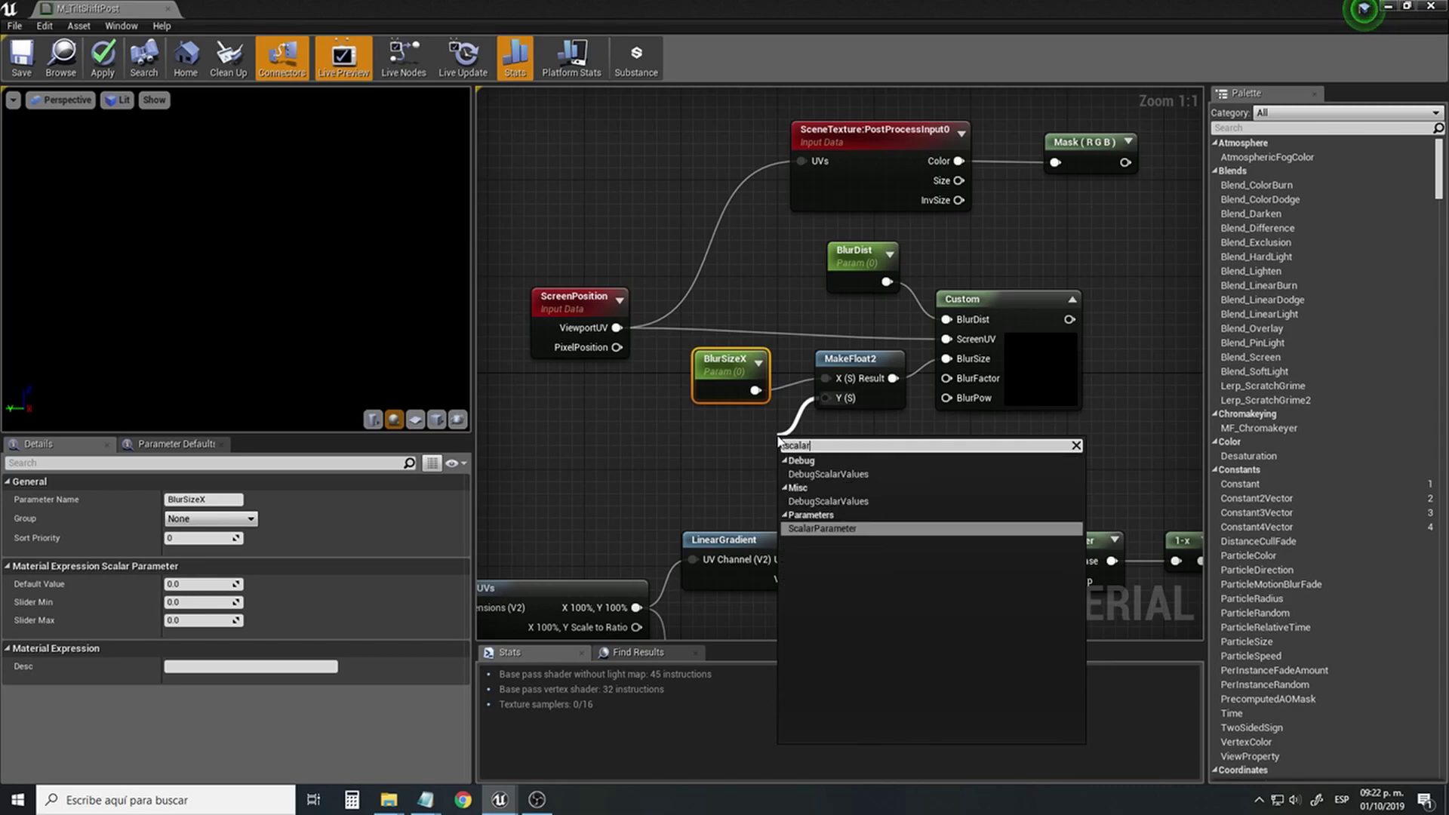
pyautogui.click(852, 529)
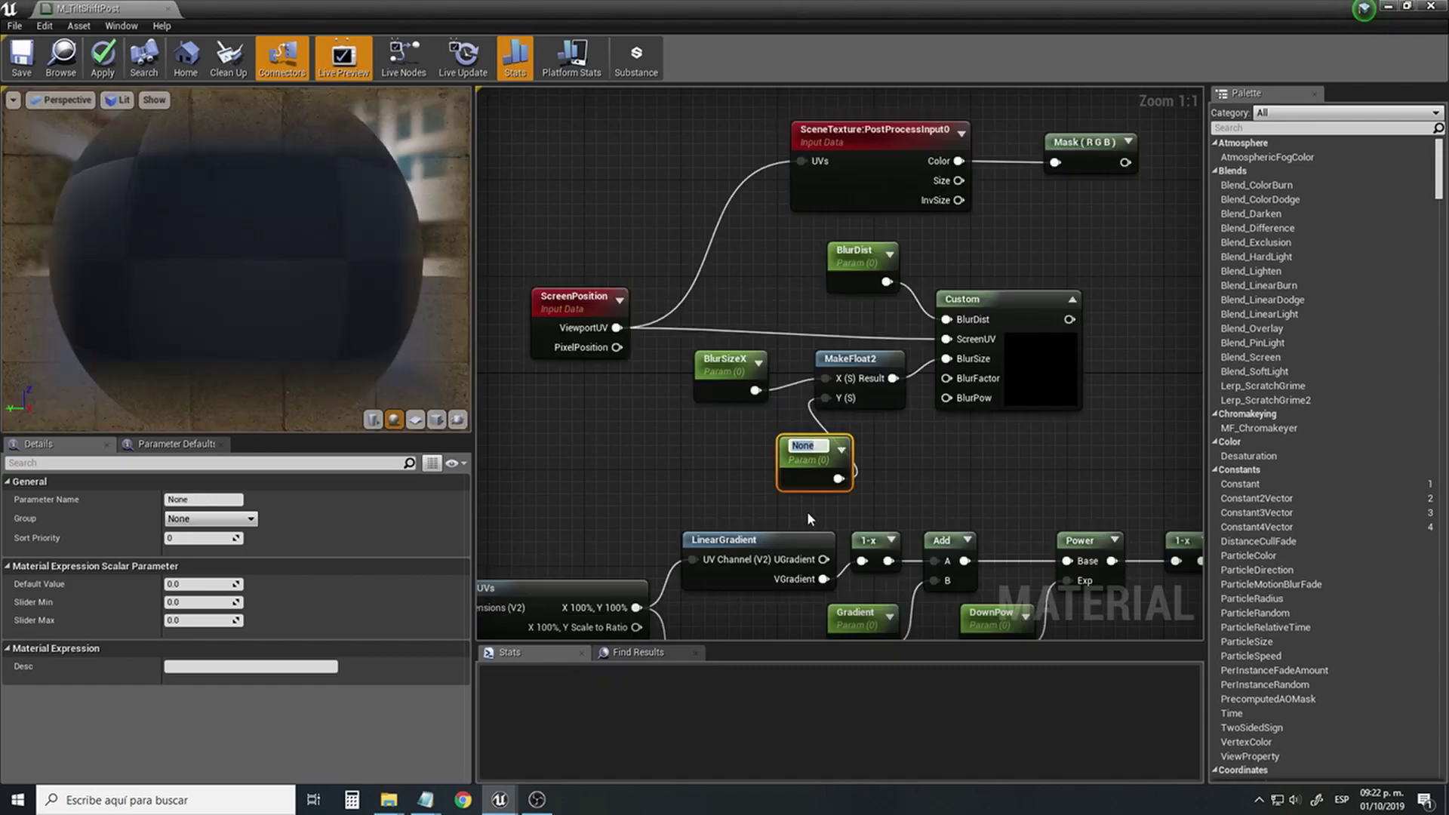
pyautogui.write('BlurSize')
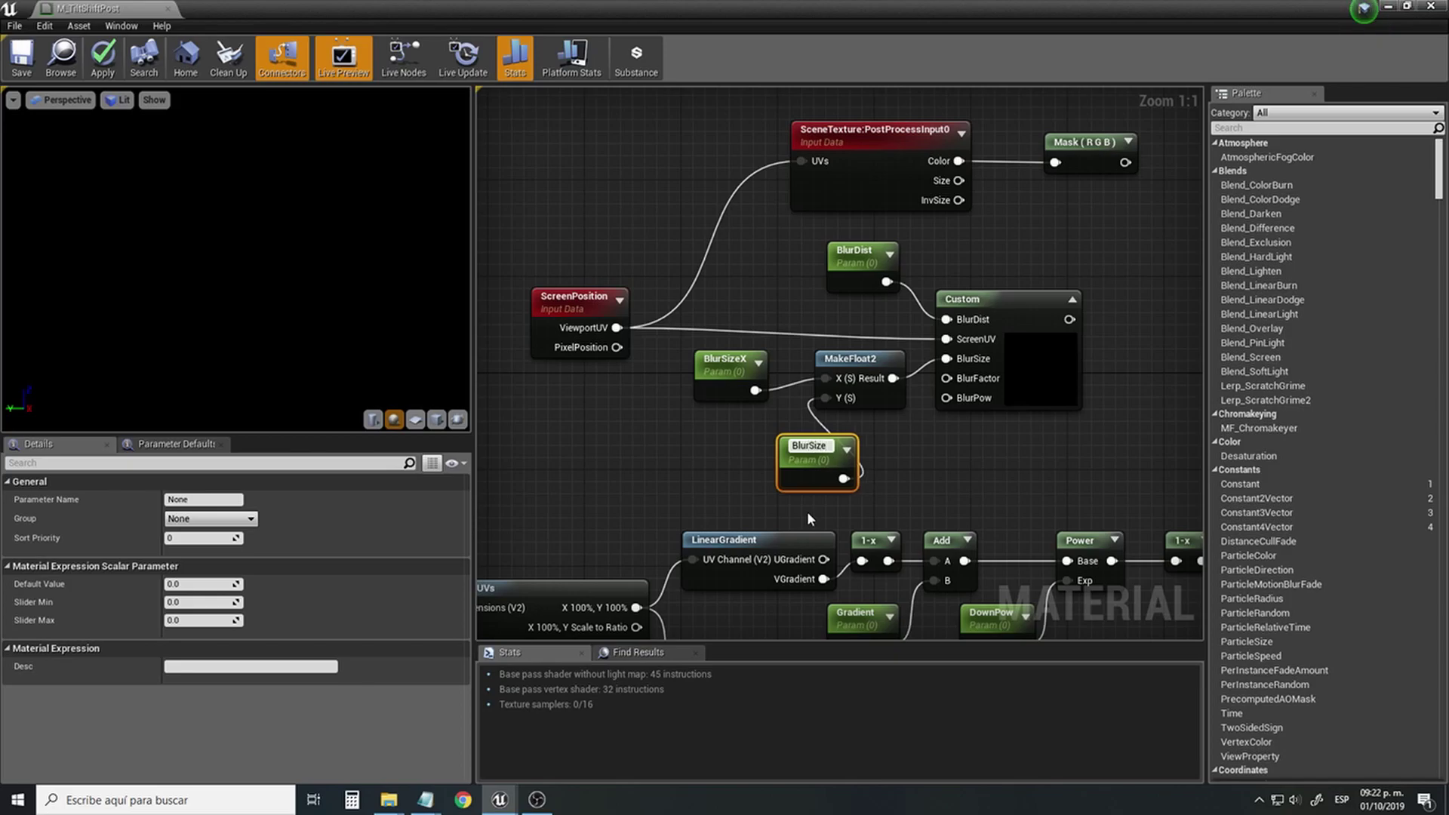
pyautogui.write('Y')
pyautogui.press('Return')
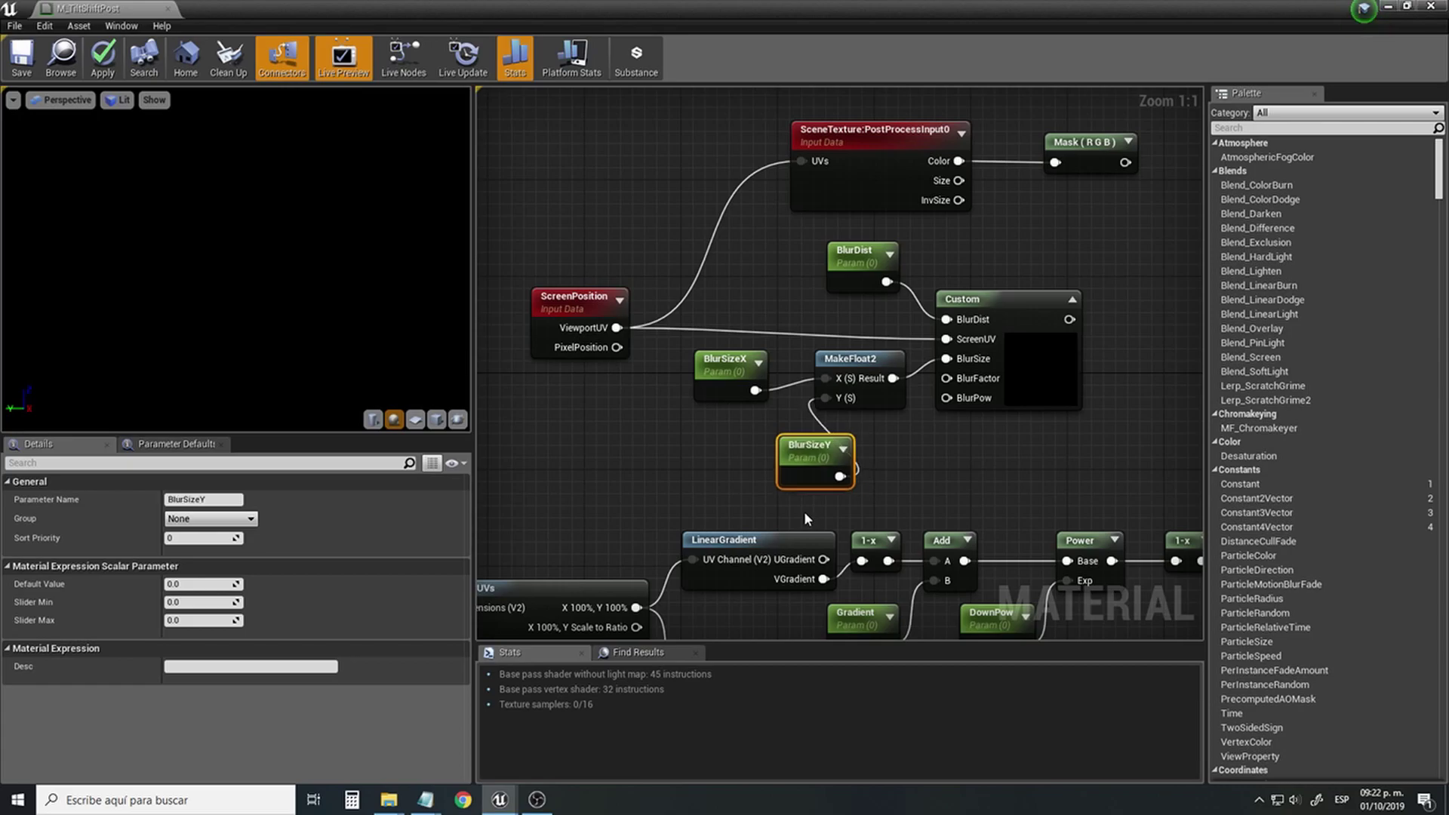
pyautogui.moveTo(806, 483); pyautogui.dragTo(728, 455)
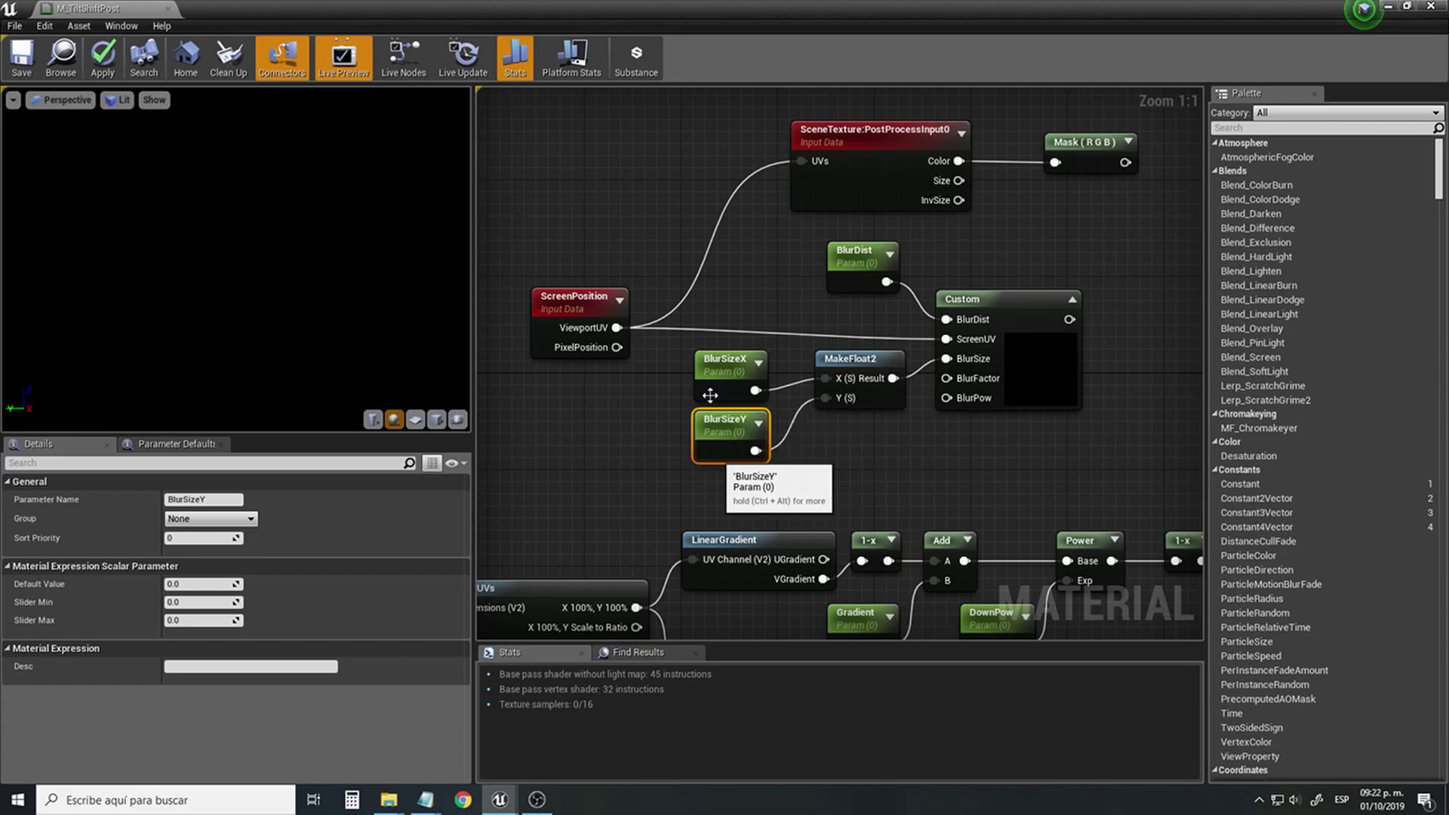
pyautogui.moveTo(692, 326); pyautogui.dragTo(764, 425)
pyautogui.moveTo(730, 368)
pyautogui.mouseDown()
pyautogui.moveTo(735, 325)
pyautogui.moveTo(741, 344)
pyautogui.mouseUp()
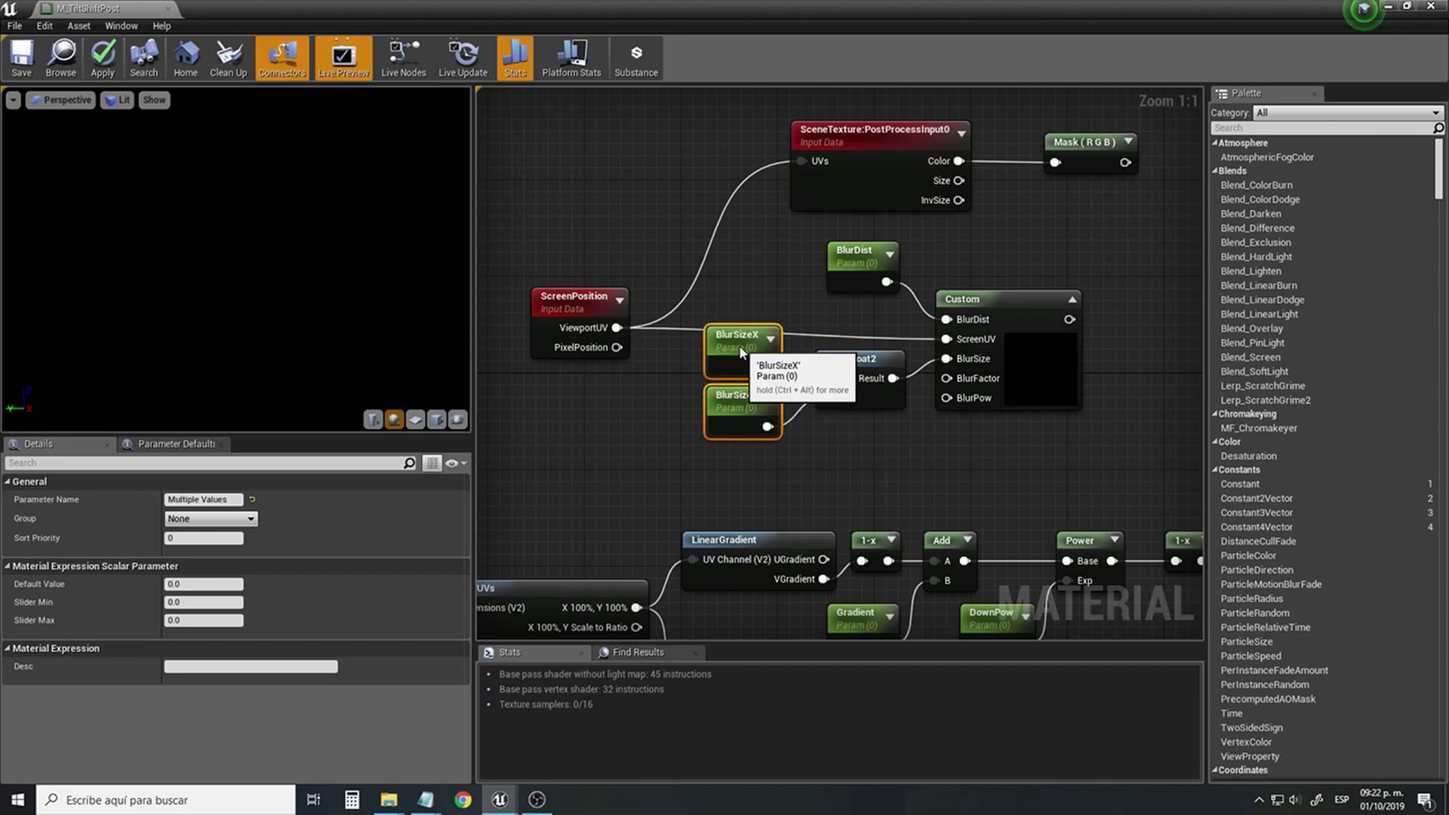
# Feed the Custom node's BlurFactor input with a new scalar parameter named BlurFactor and place it below MakeFloat2.
pyautogui.moveTo(837, 471); pyautogui.dragTo(829, 419, button='right')
pyautogui.moveTo(937, 326); pyautogui.dragTo(866, 403)
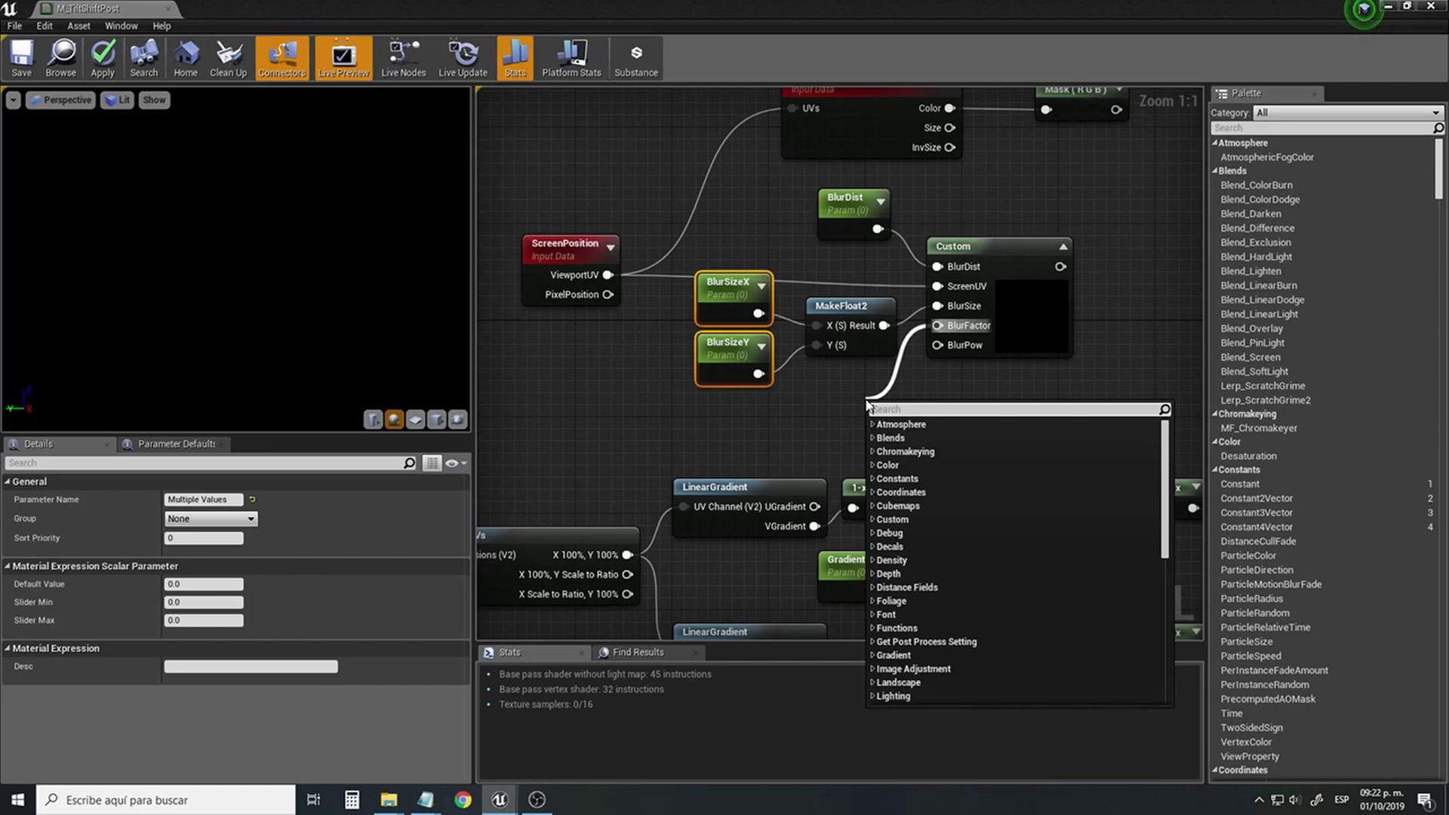
pyautogui.write('sca')
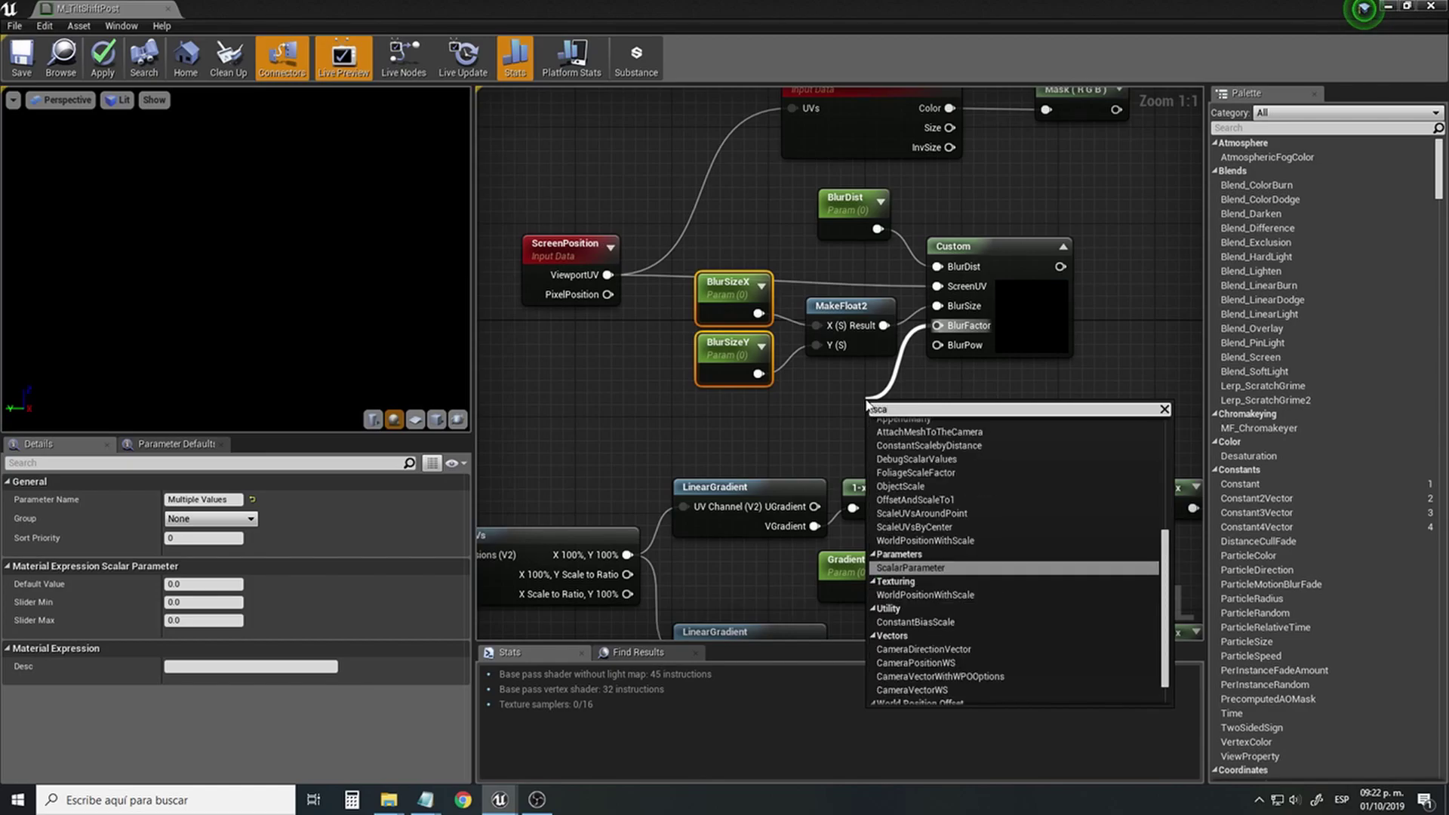
pyautogui.click(911, 566)
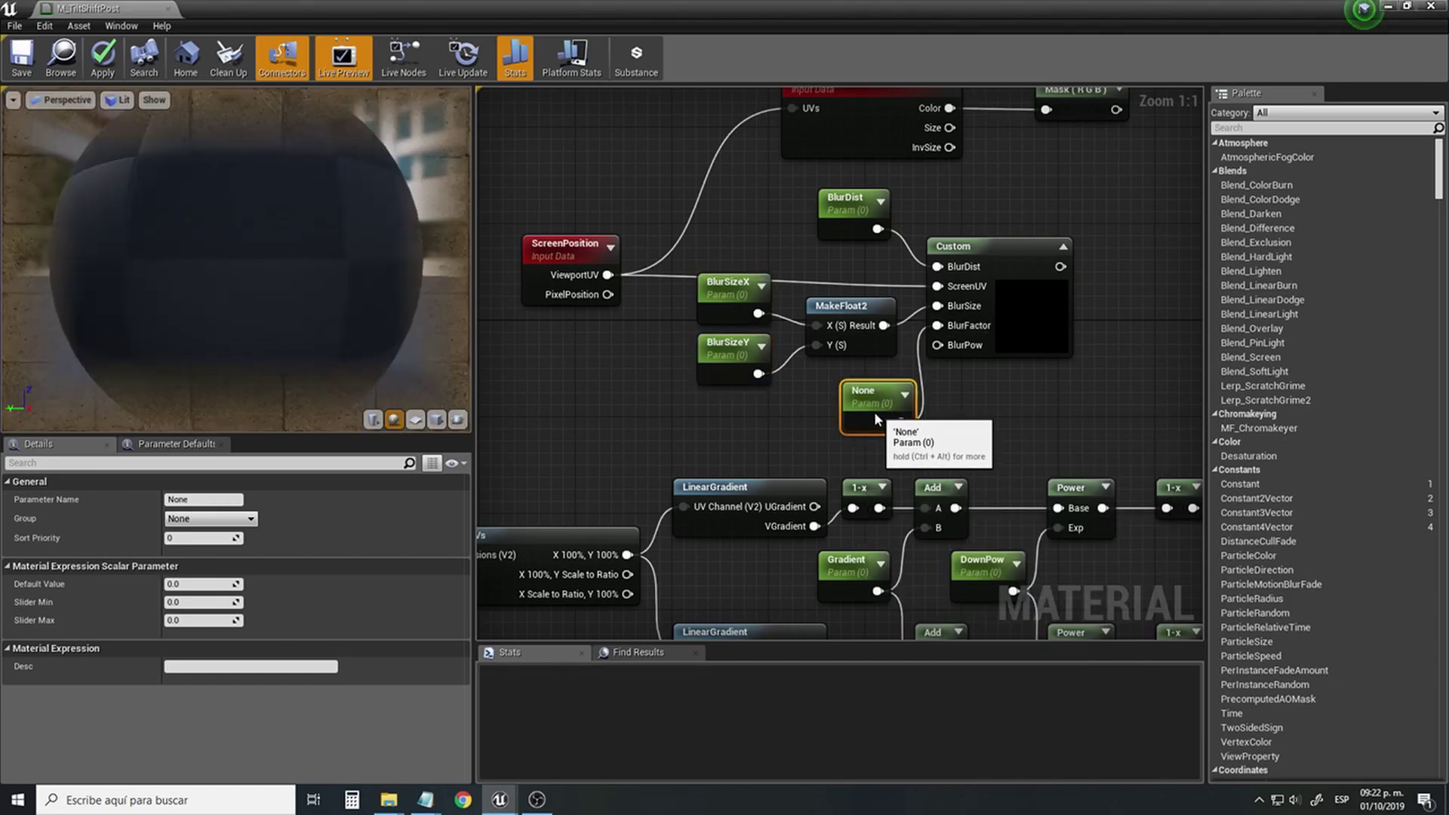
pyautogui.moveTo(876, 420); pyautogui.dragTo(864, 420)
pyautogui.click(187, 499)
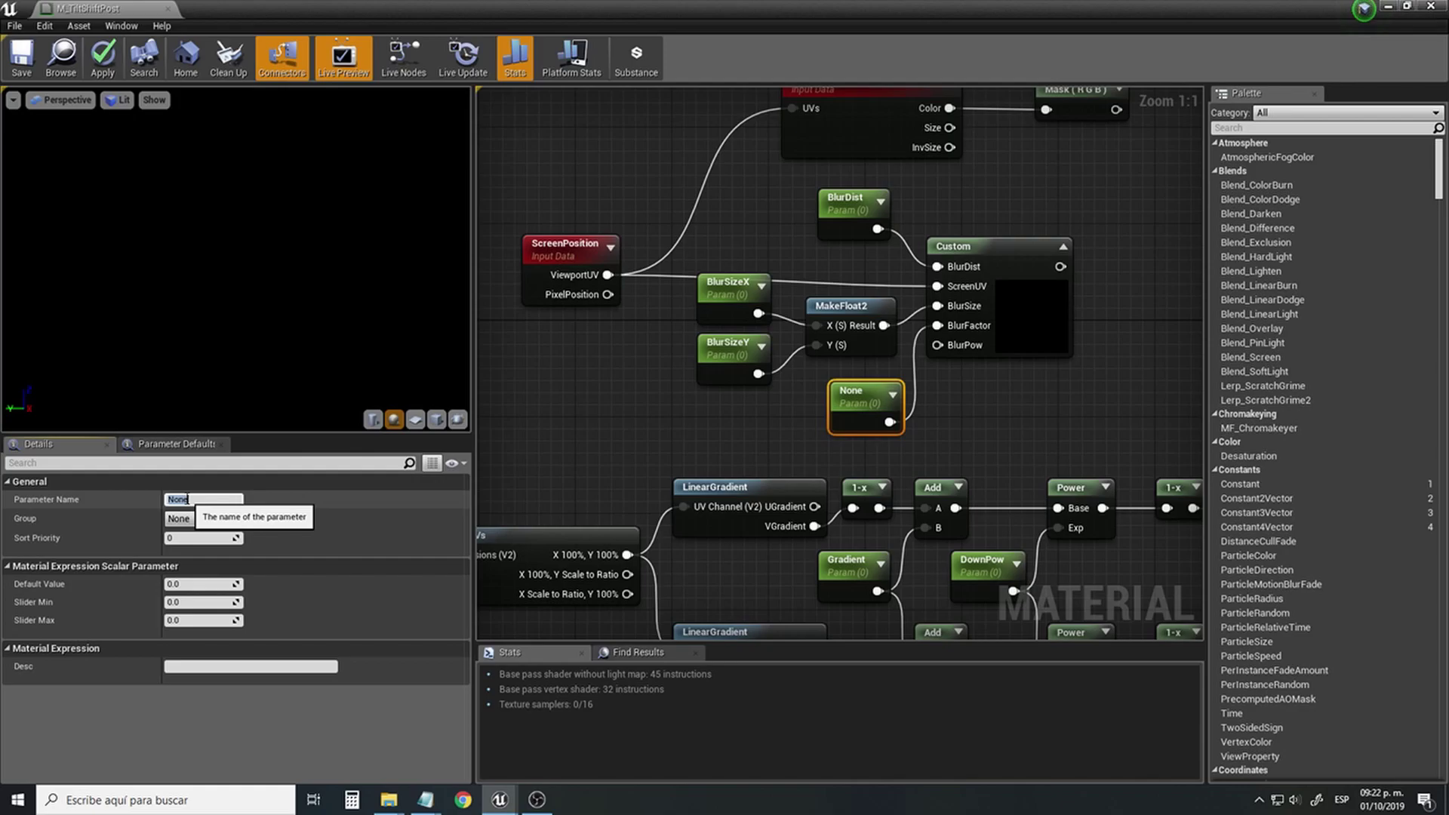
pyautogui.write('BlurFactor')
pyautogui.press('Return')
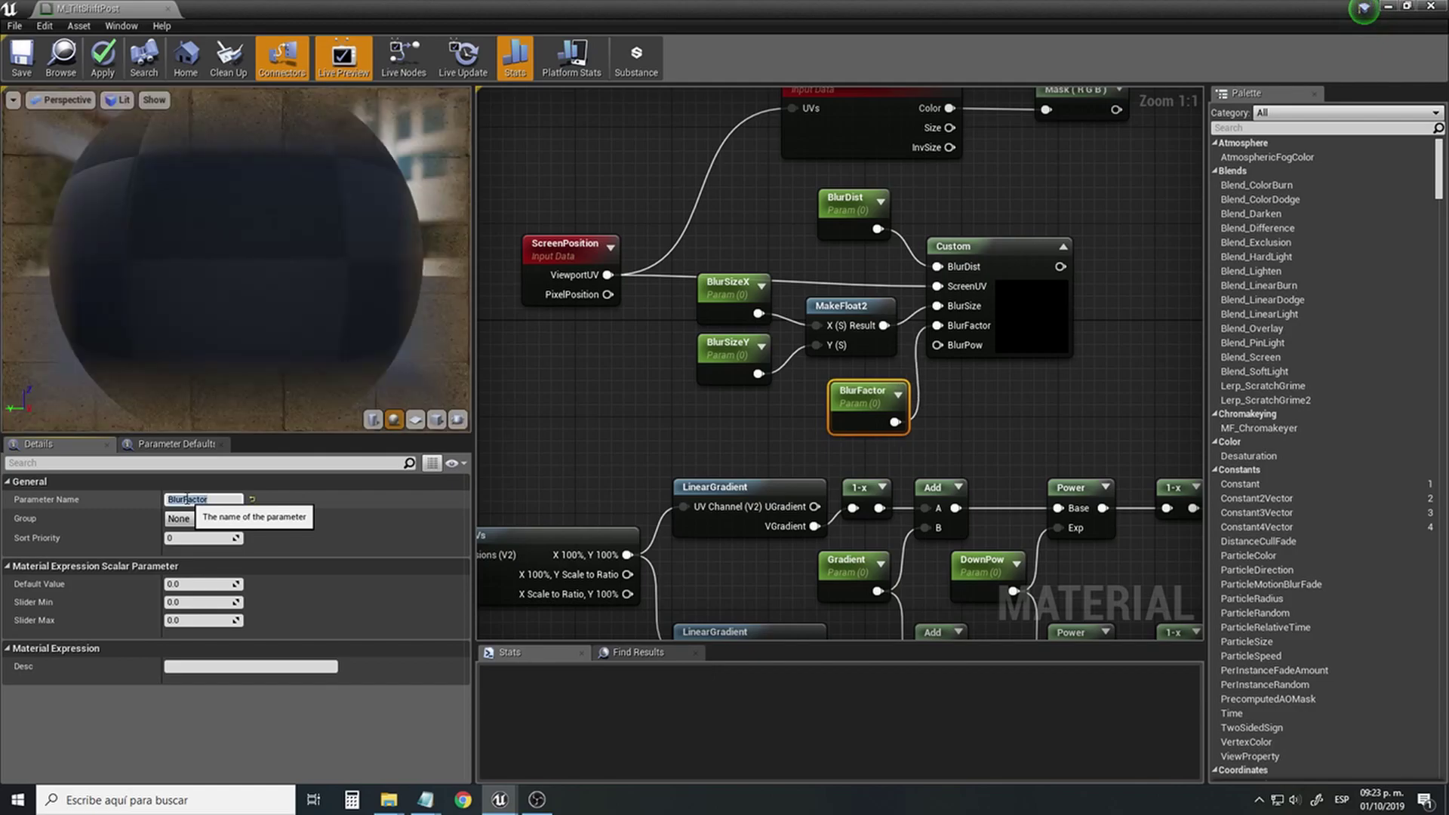
pyautogui.moveTo(880, 406); pyautogui.dragTo(843, 398)
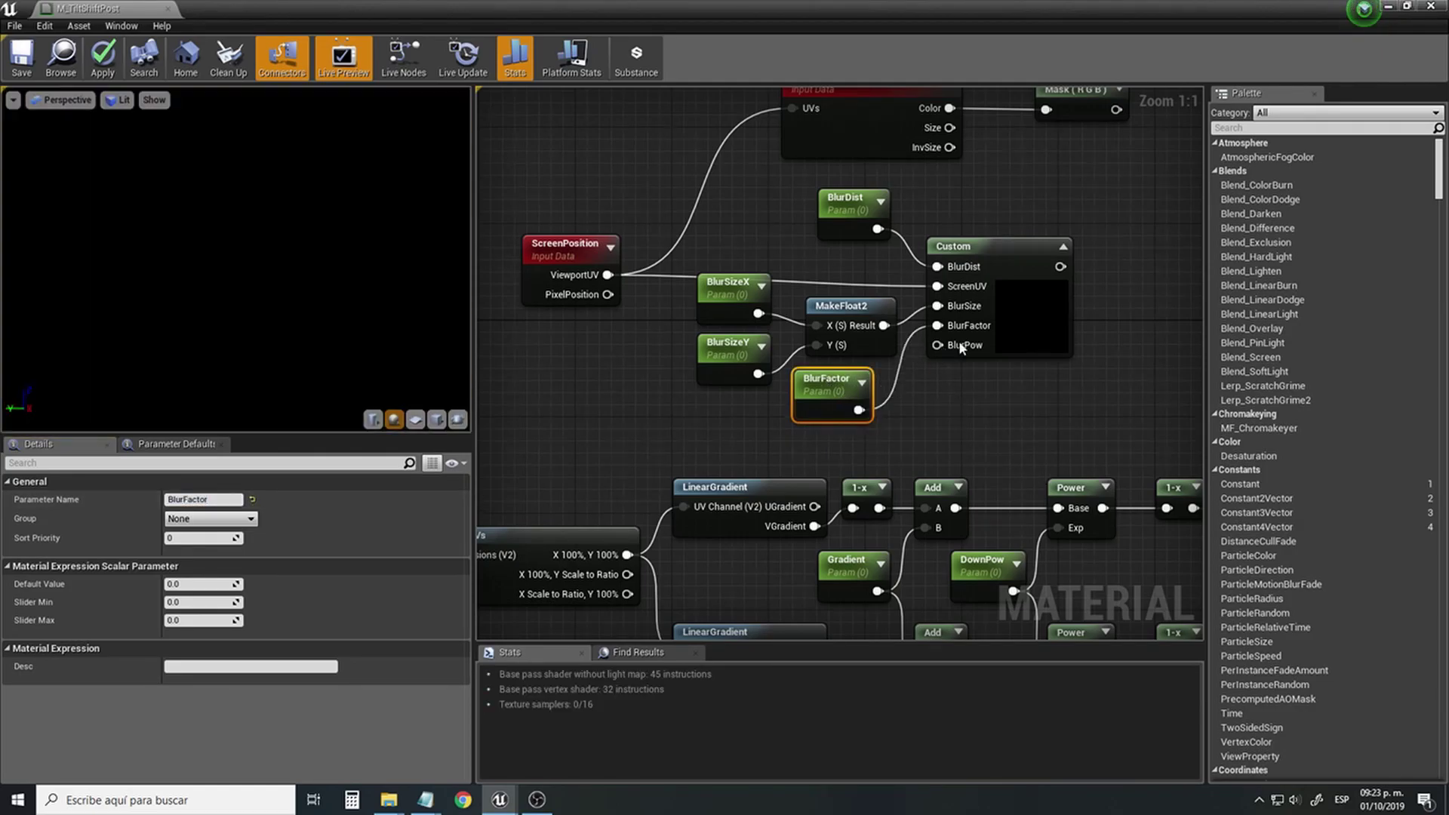
# Feed the Custom node's BlurPow input with a new scalar parameter named BlurPor and place it below BlurFactor.
pyautogui.moveTo(938, 345); pyautogui.dragTo(899, 448)
pyautogui.moveTo(898, 448); pyautogui.dragTo(898, 449)
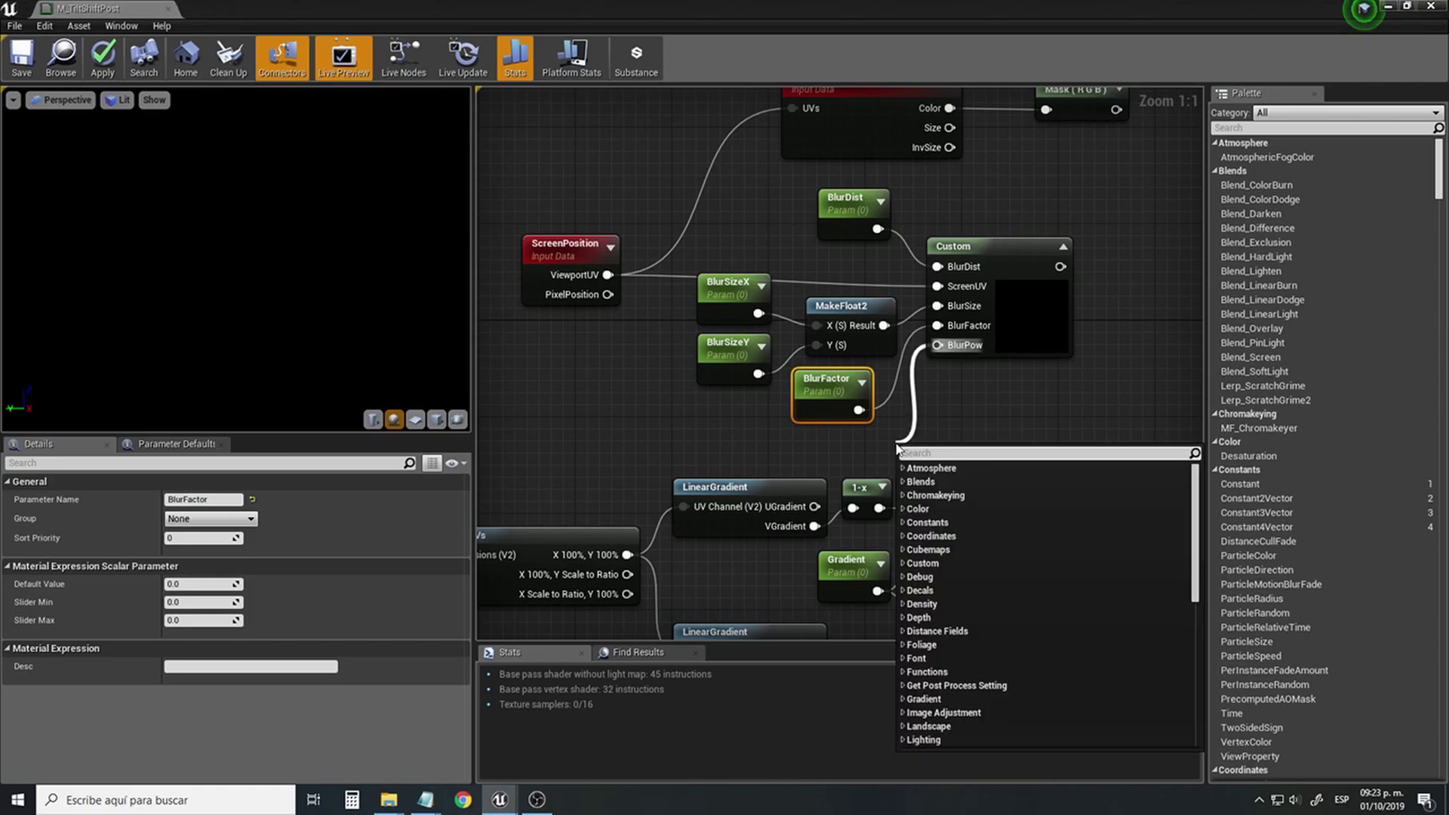
pyautogui.write('scala')
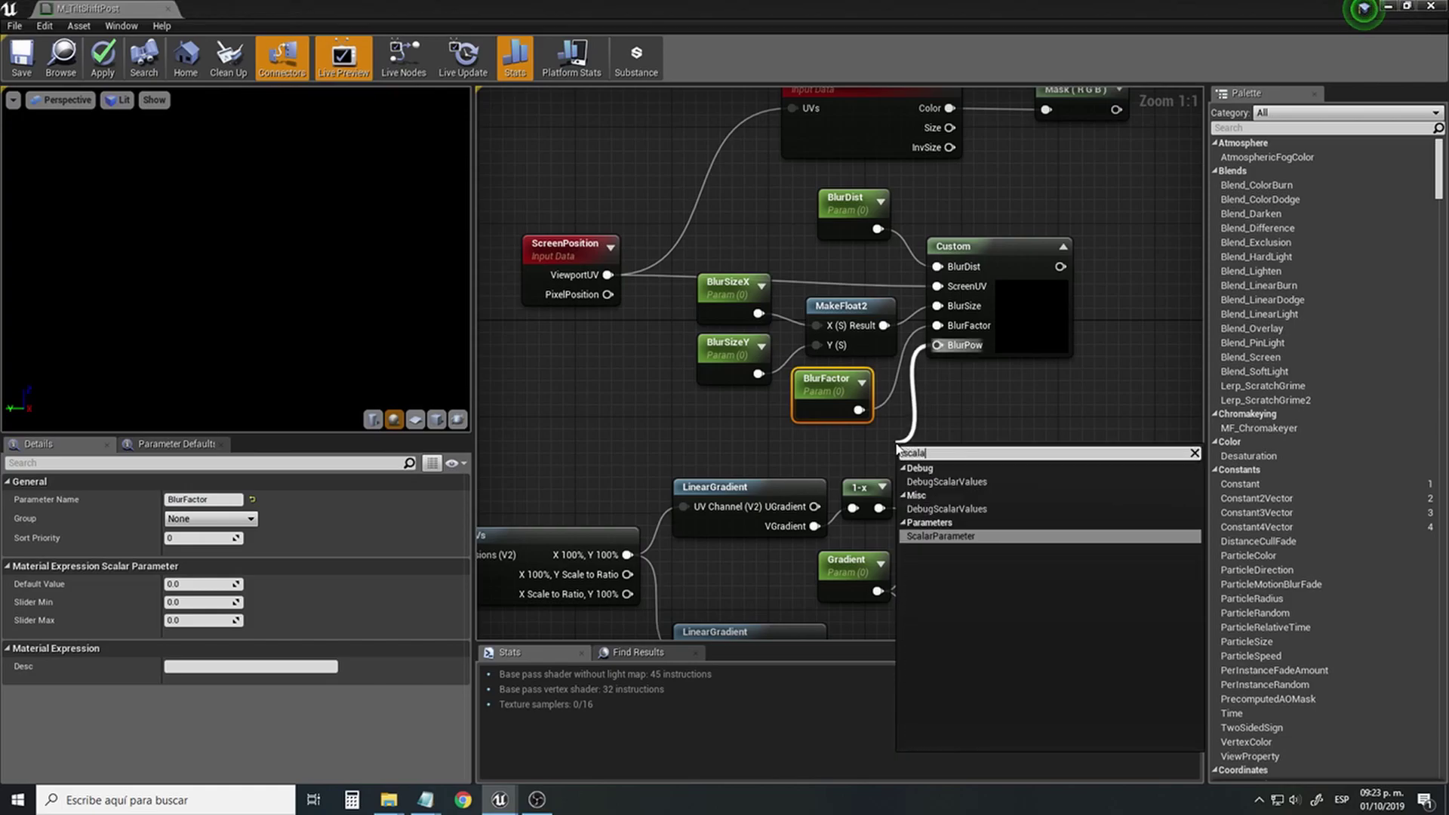
pyautogui.write('r')
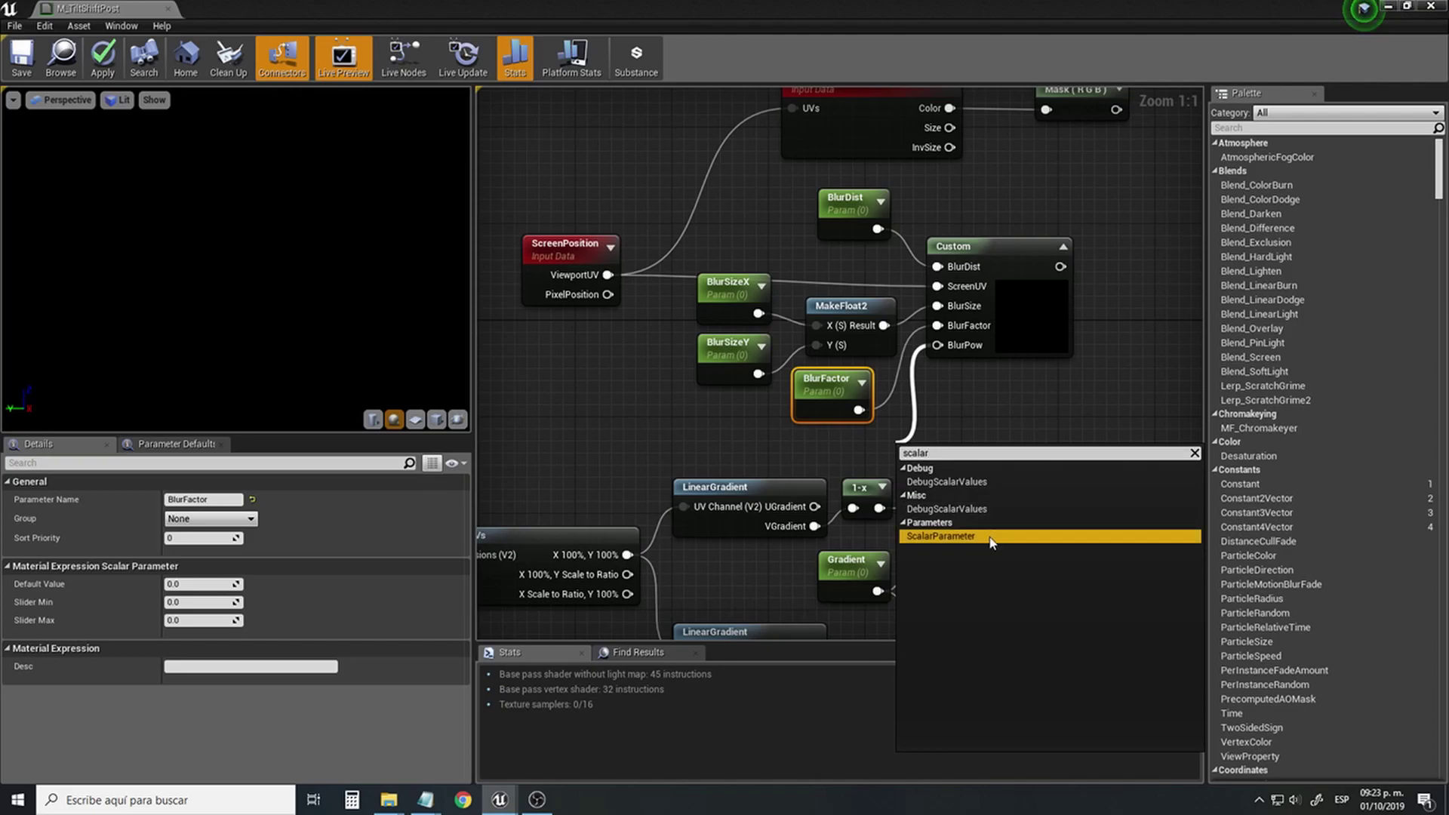
pyautogui.click(990, 537)
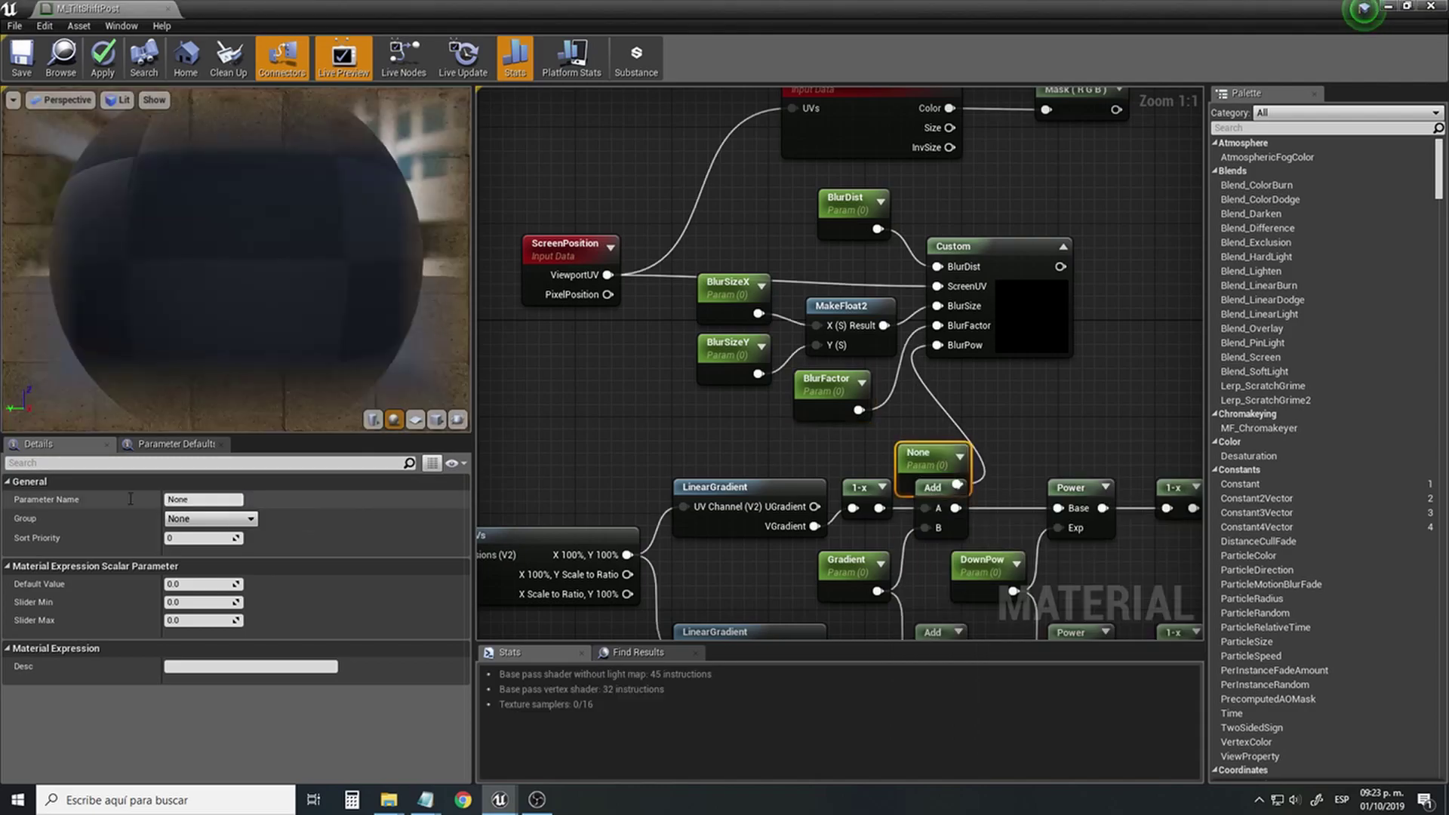
pyautogui.click(190, 500)
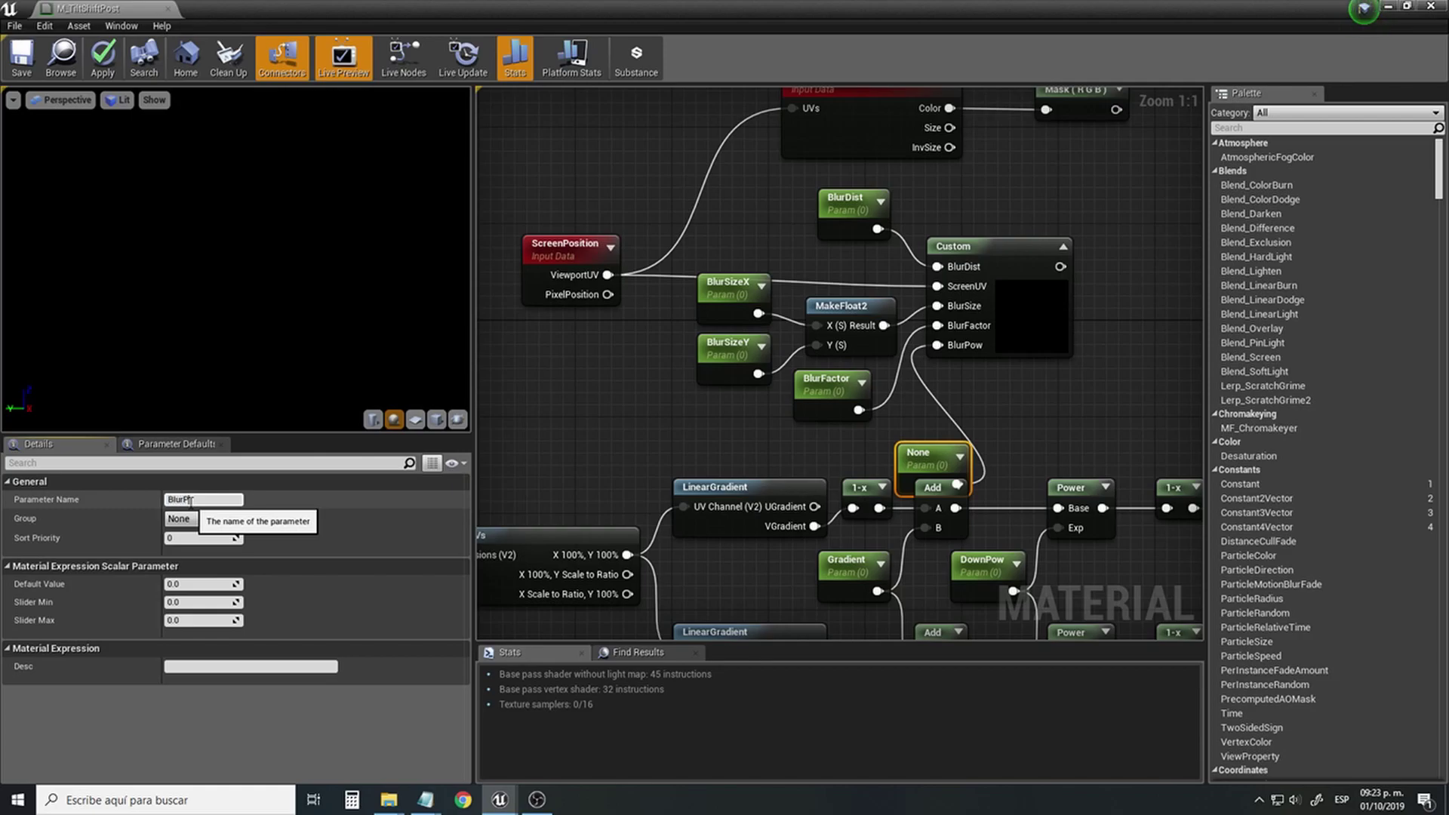
pyautogui.press('Return')
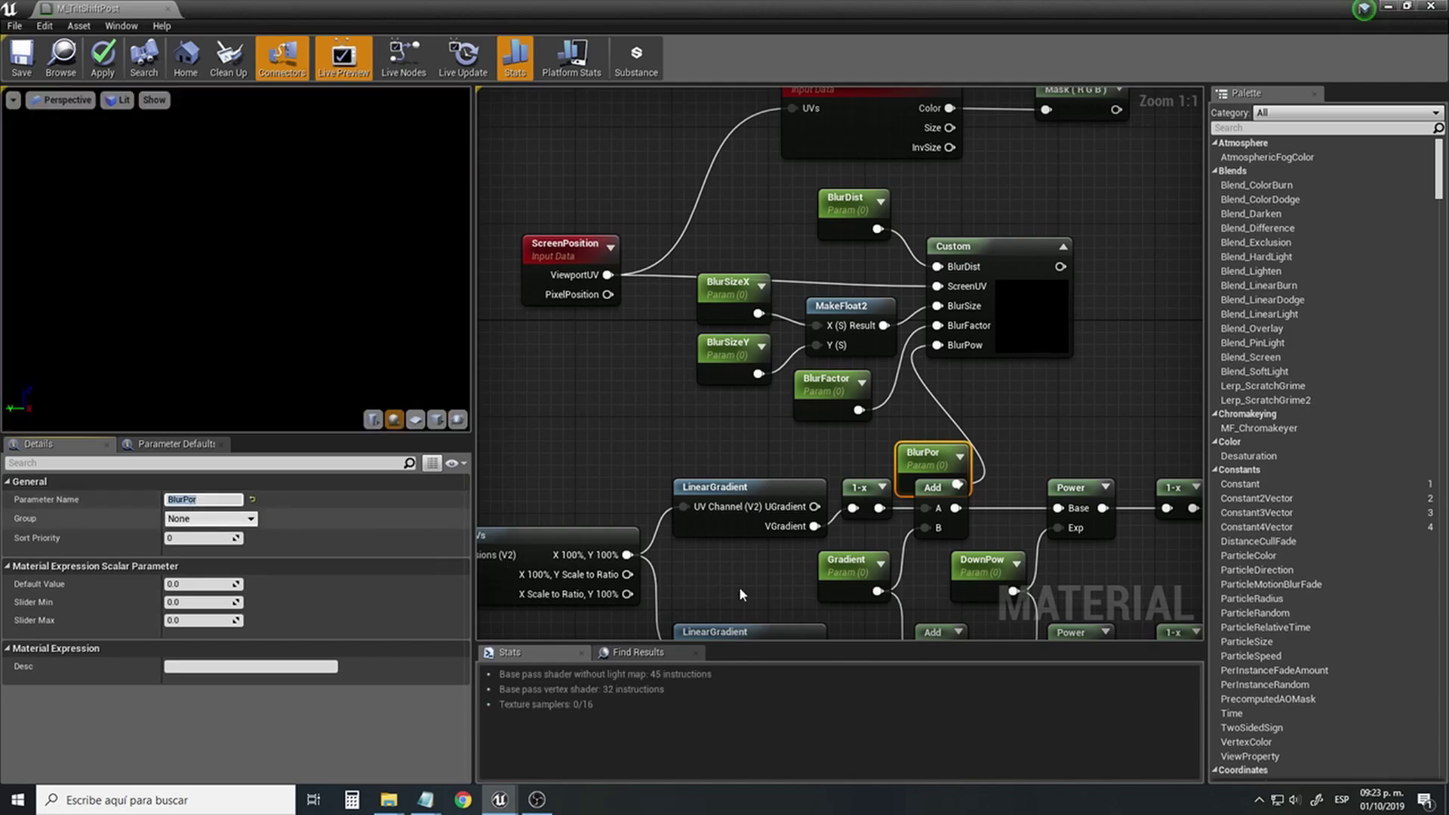
pyautogui.moveTo(923, 462); pyautogui.dragTo(856, 451)
# Move the scene texture, mask and Custom blur nodes together up and to the left, clear of the gradient nodes.
pyautogui.scroll(-2, 855, 453)
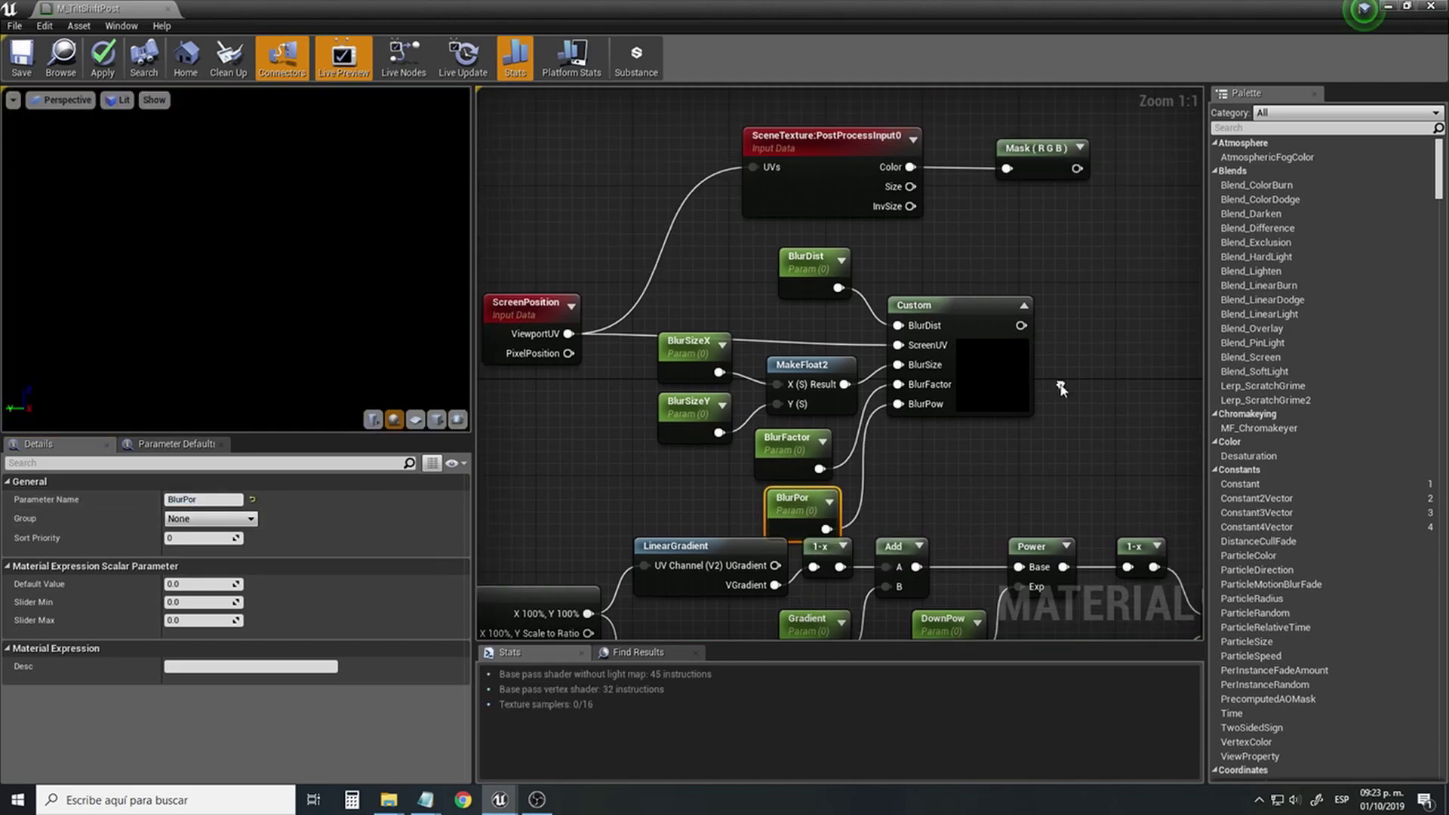
pyautogui.moveTo(610, 180); pyautogui.dragTo(1072, 469)
pyautogui.moveTo(965, 334); pyautogui.dragTo(902, 289)
pyautogui.moveTo(1103, 350); pyautogui.dragTo(926, 364, button='right')
pyautogui.click(905, 300)
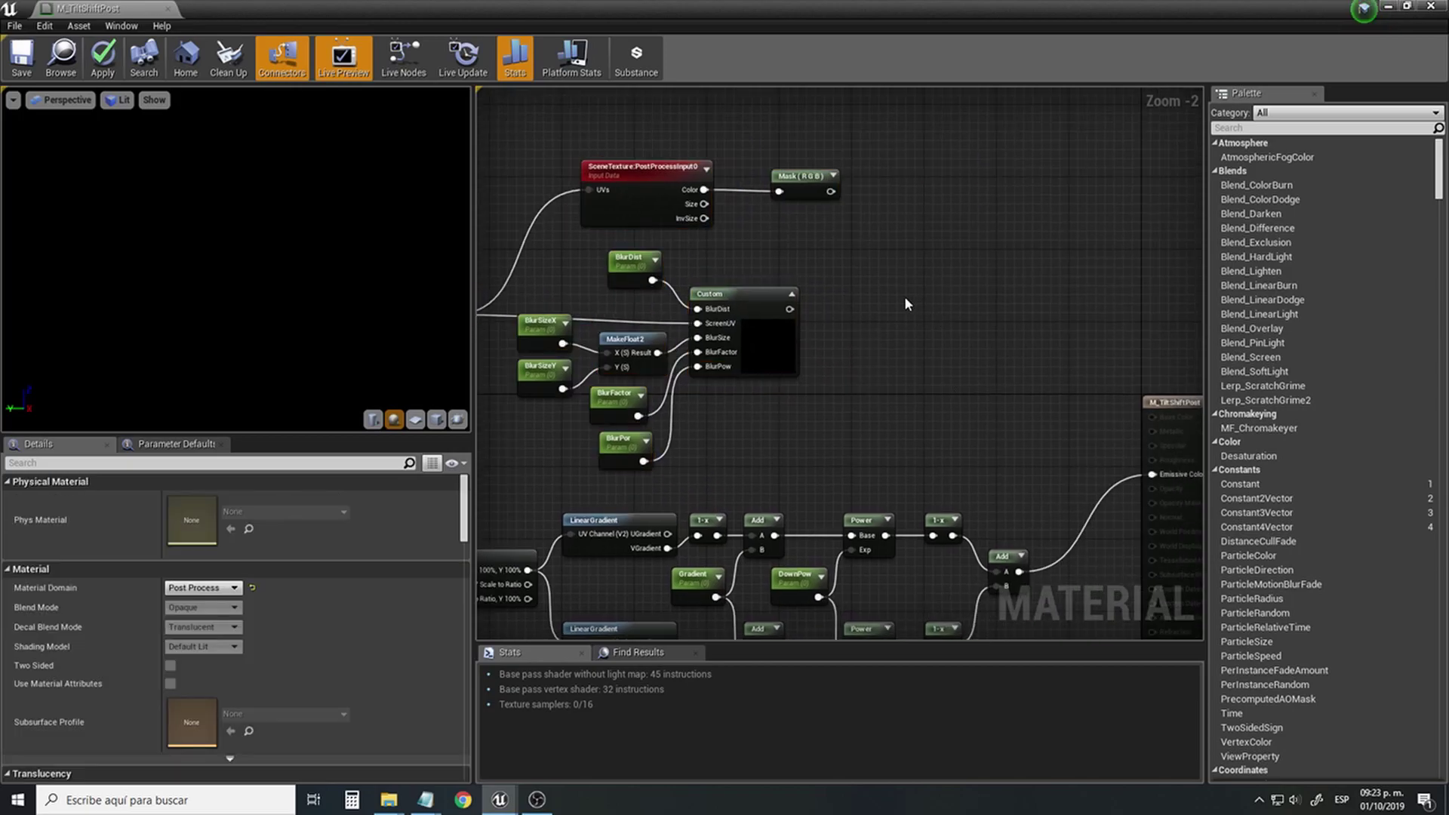
# Add a LinearInterpolate node with the RGB mask's output in A and the Custom node's output in B.
pyautogui.moveTo(830, 191); pyautogui.dragTo(936, 308)
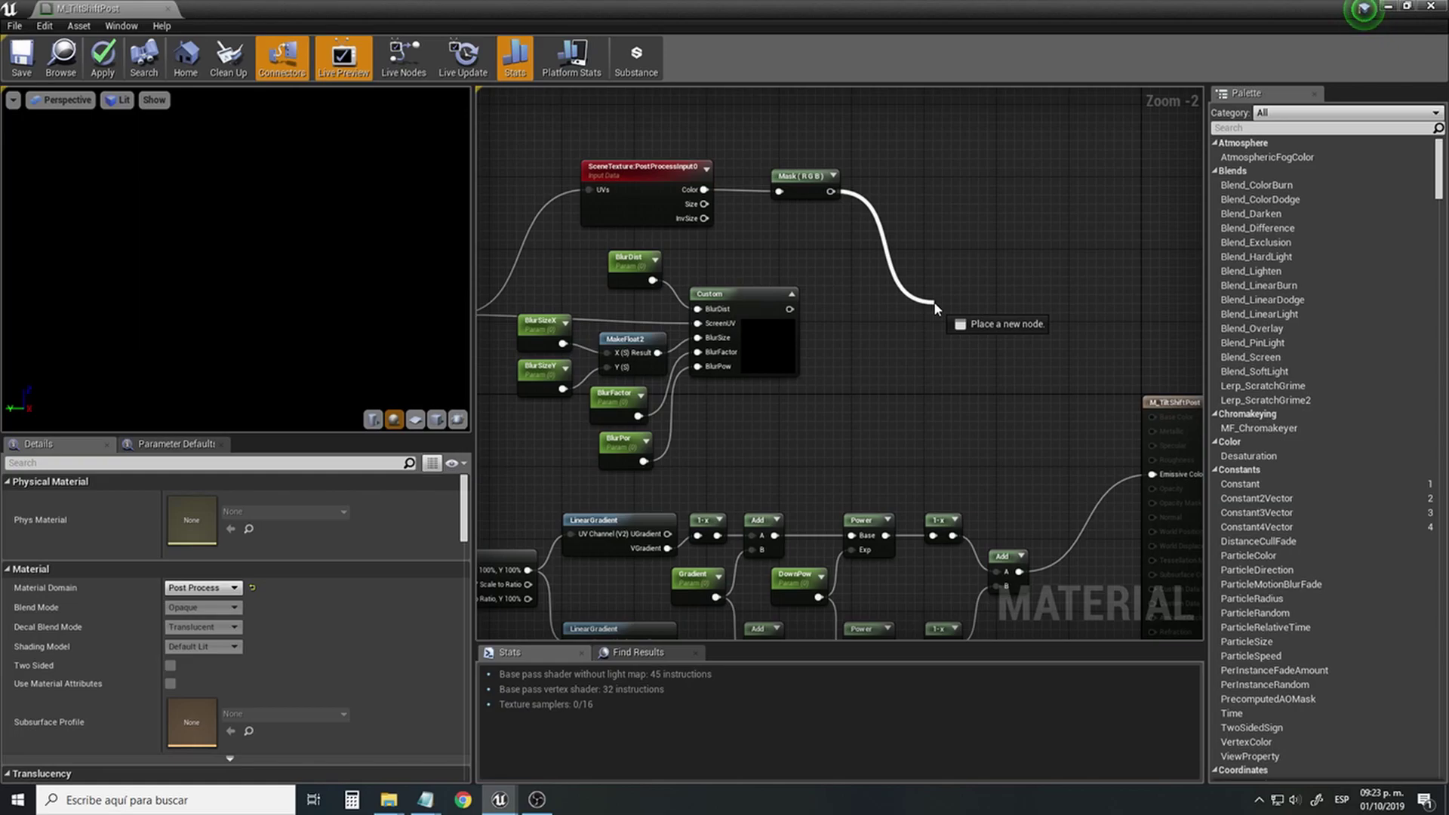
pyautogui.moveTo(936, 308); pyautogui.dragTo(936, 307)
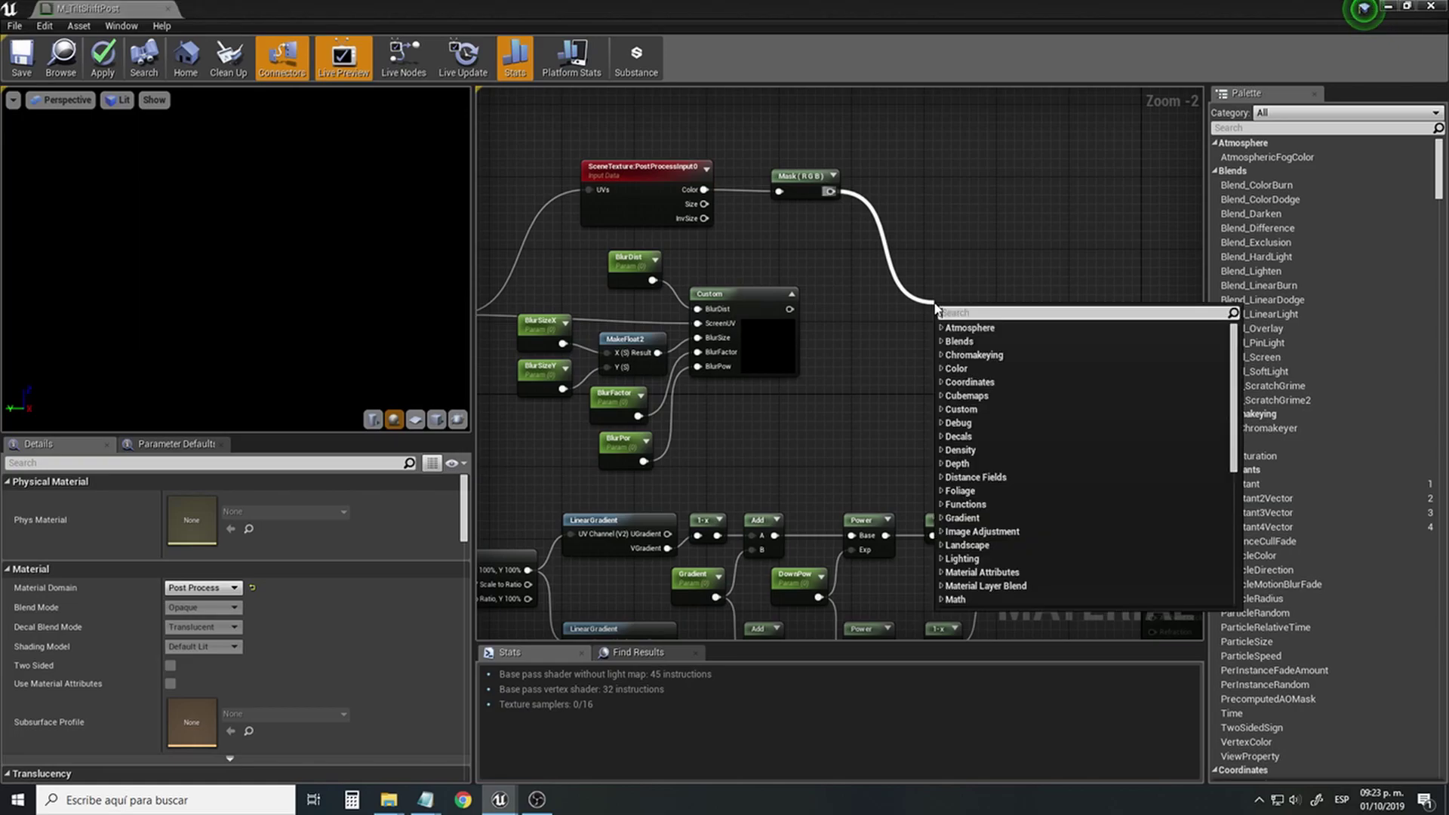
pyautogui.write('li')
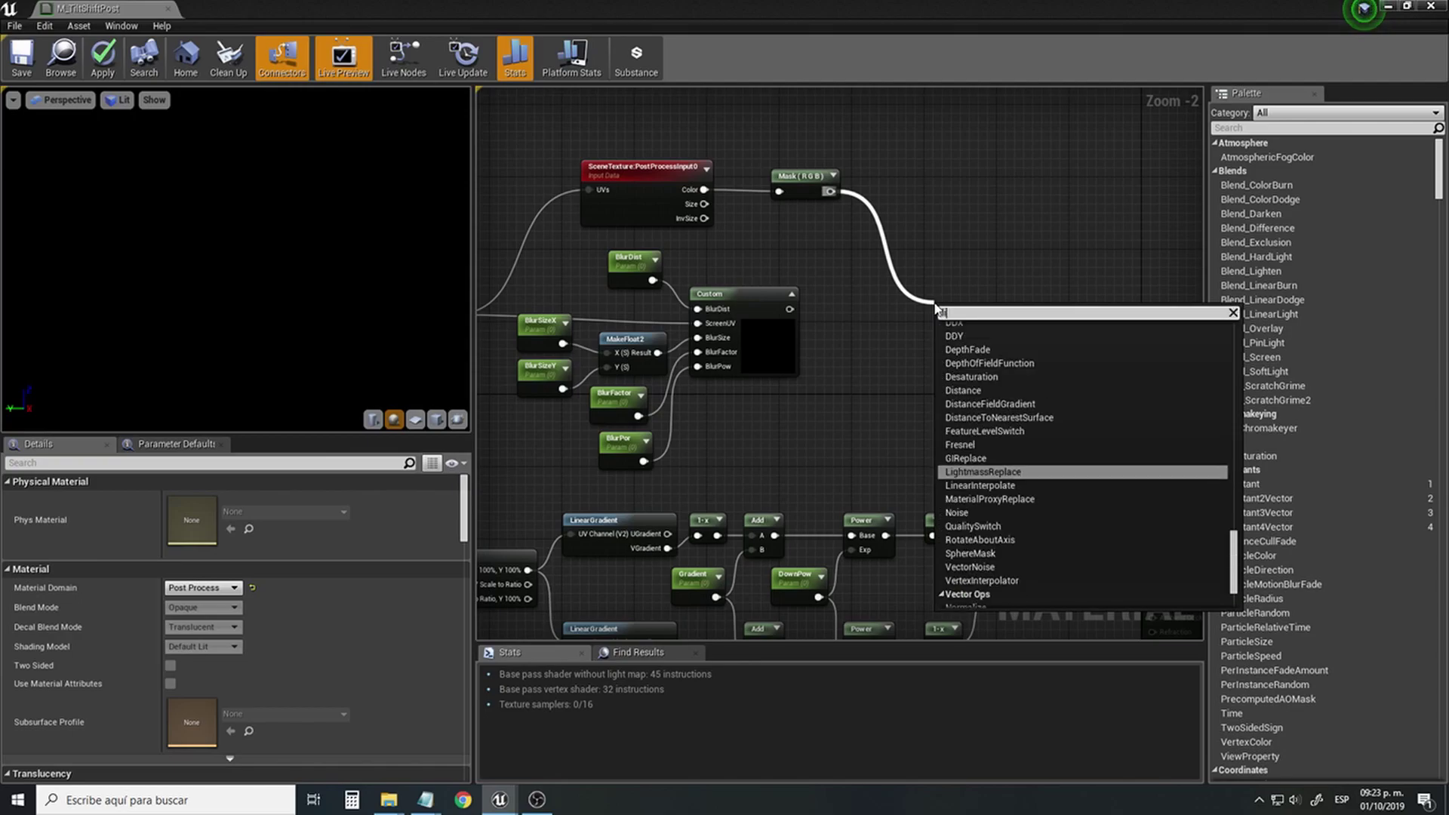
pyautogui.write('near')
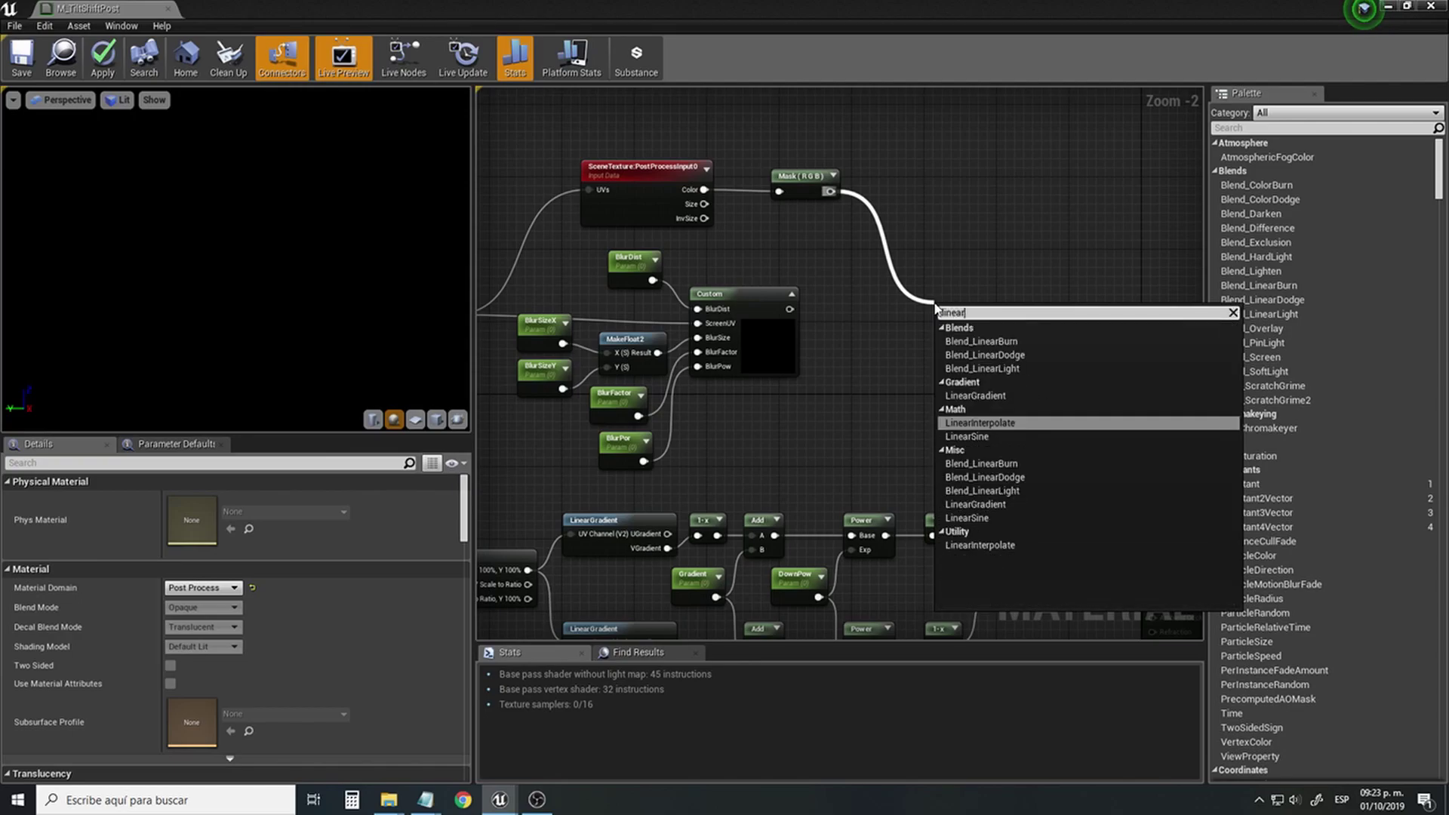
pyautogui.click(1010, 423)
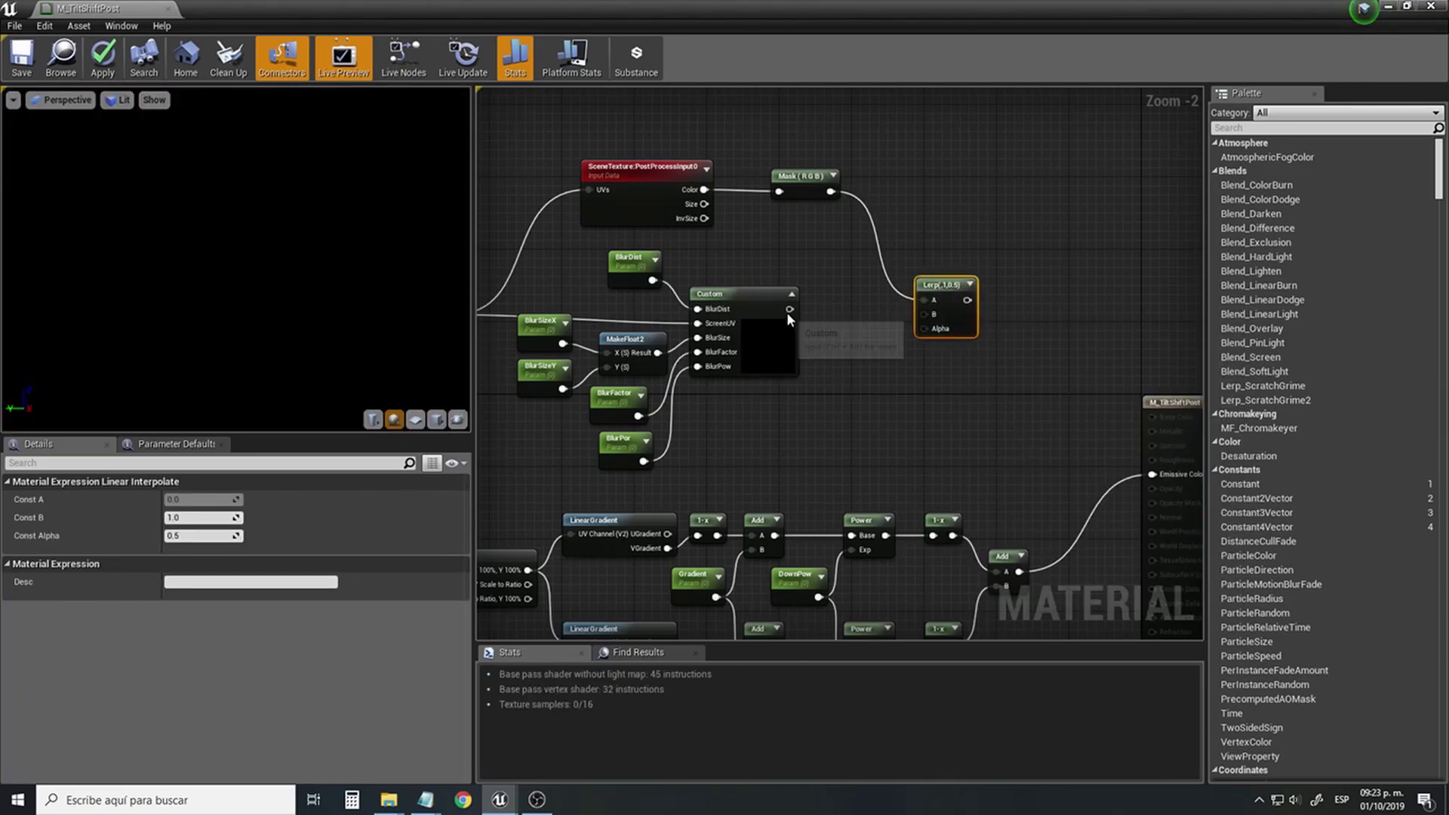
pyautogui.moveTo(788, 310); pyautogui.dragTo(797, 311)
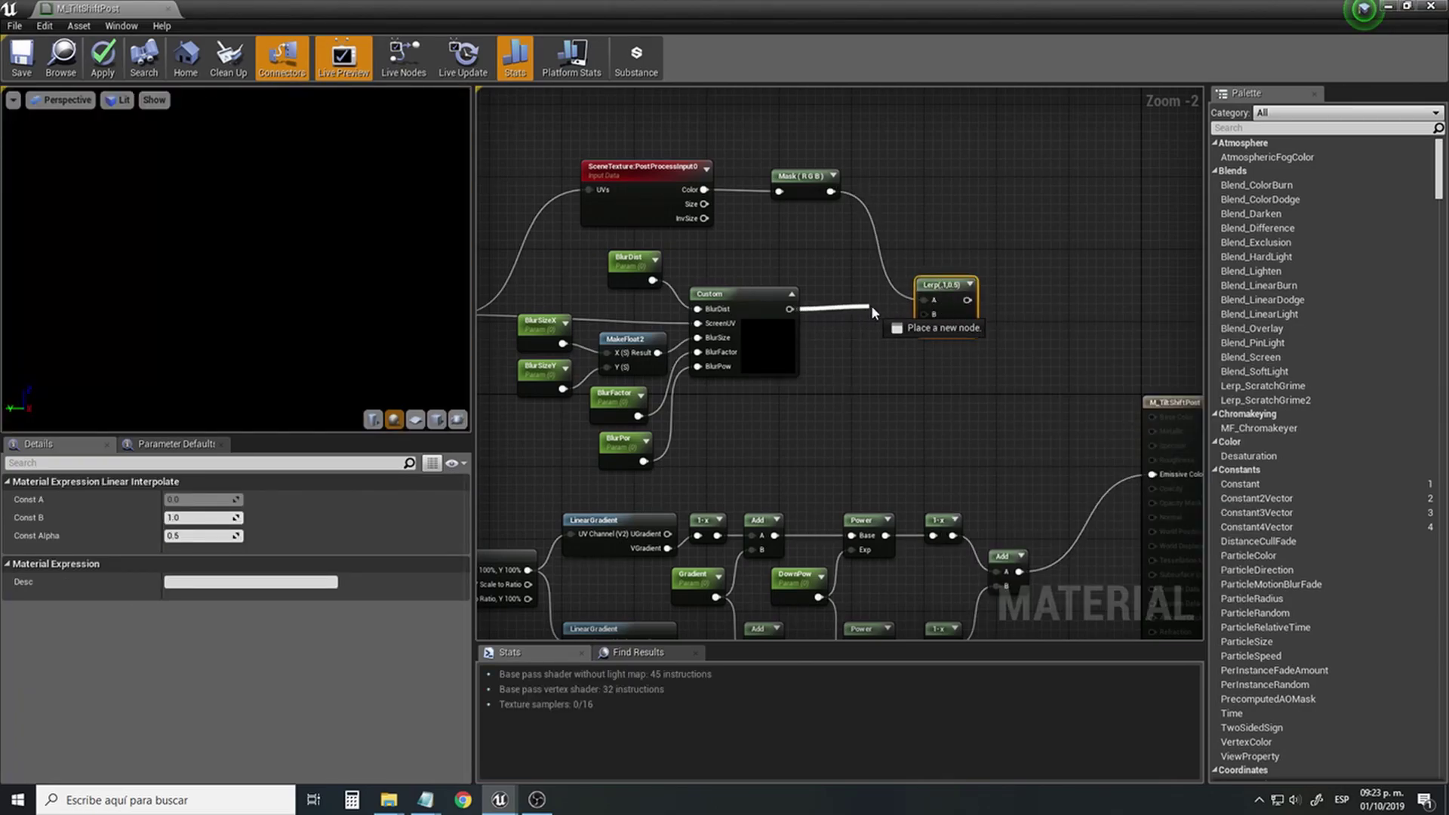
pyautogui.moveTo(922, 309); pyautogui.dragTo(925, 312)
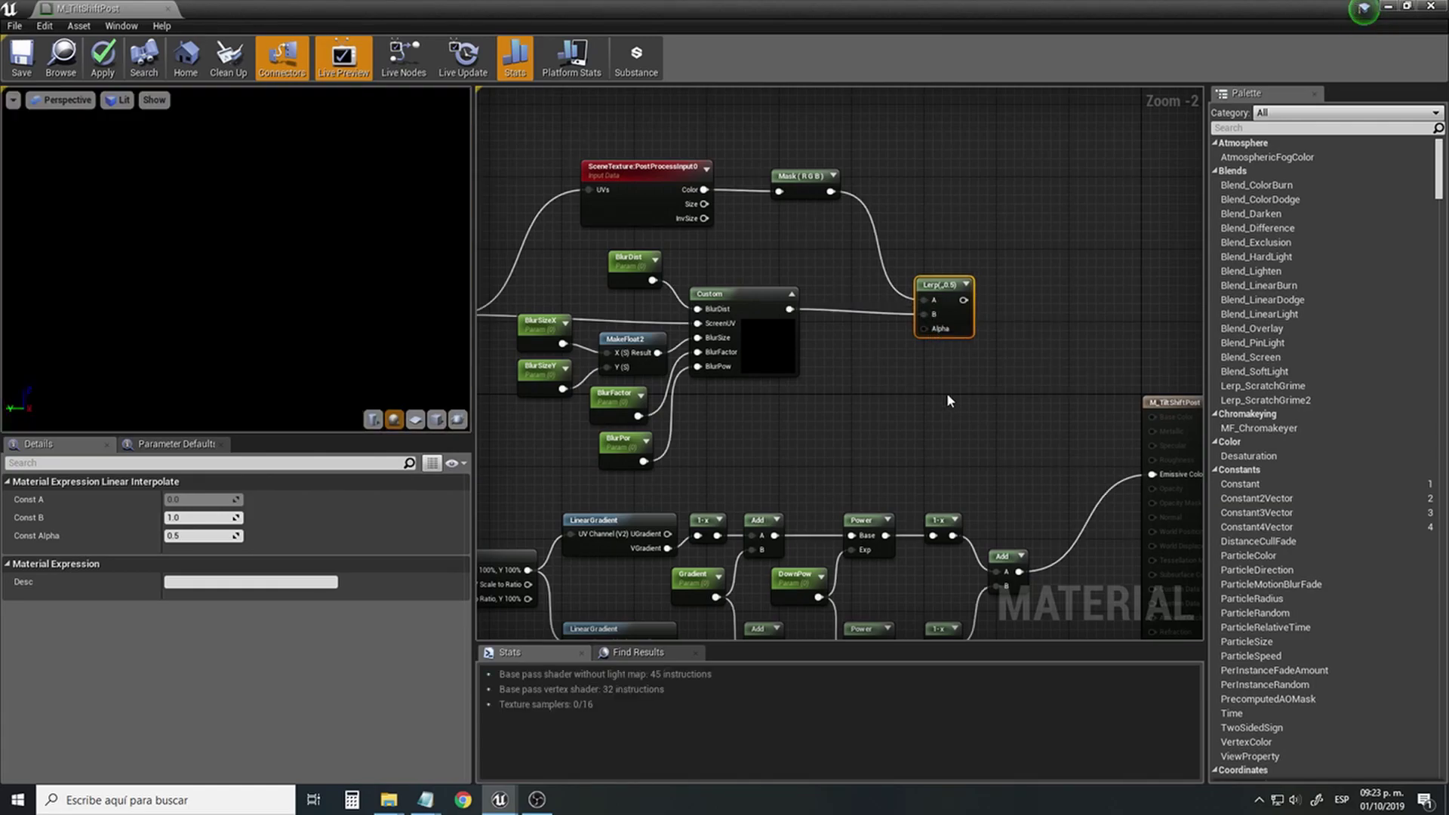
# Add a OneMinus node after the final gradient Add node and connect its output to the Lerp's Alpha input.
pyautogui.moveTo(1001, 389); pyautogui.dragTo(940, 368, button='right')
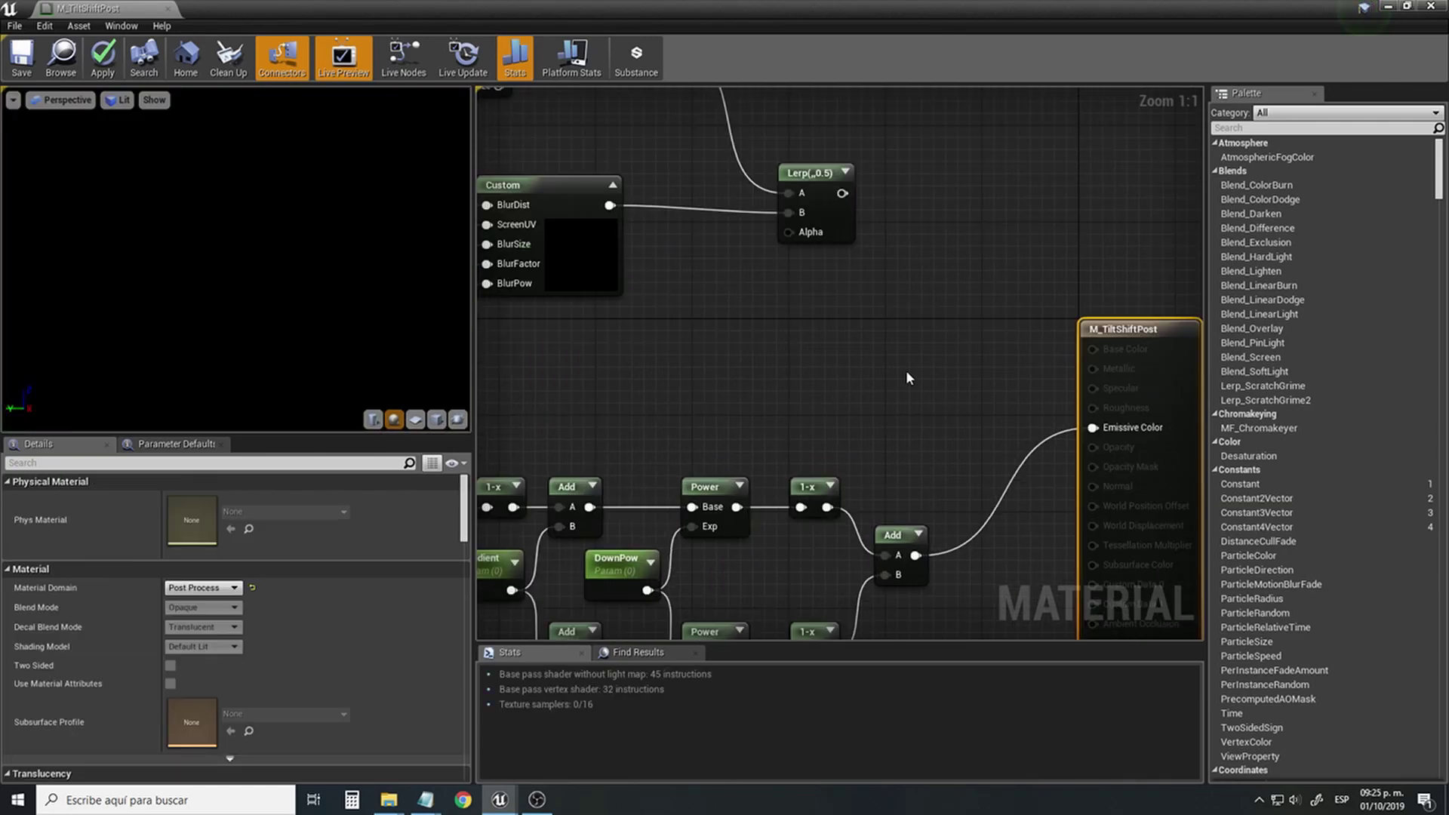
pyautogui.moveTo(915, 555); pyautogui.dragTo(968, 451)
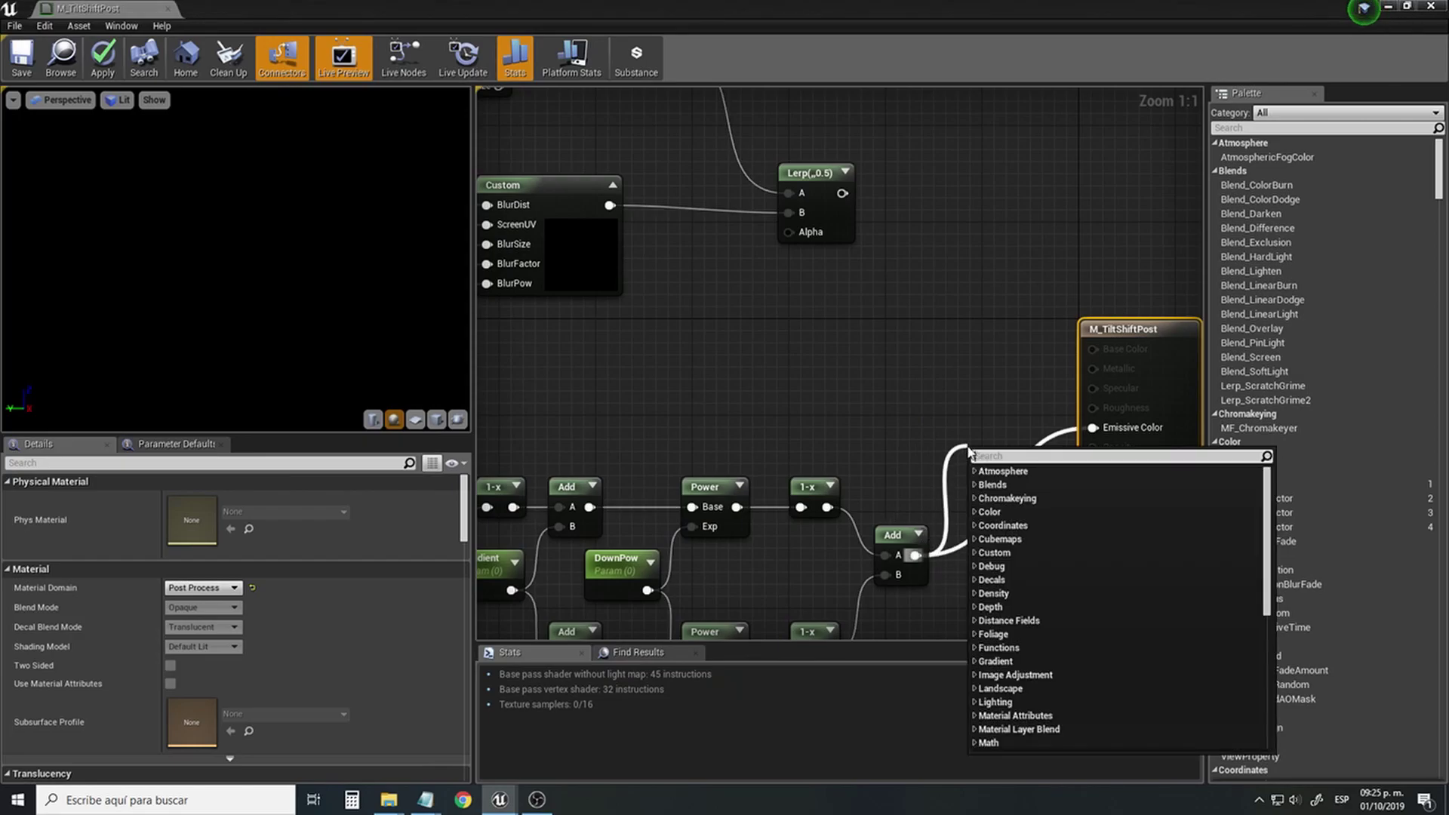
pyautogui.write('1-x')
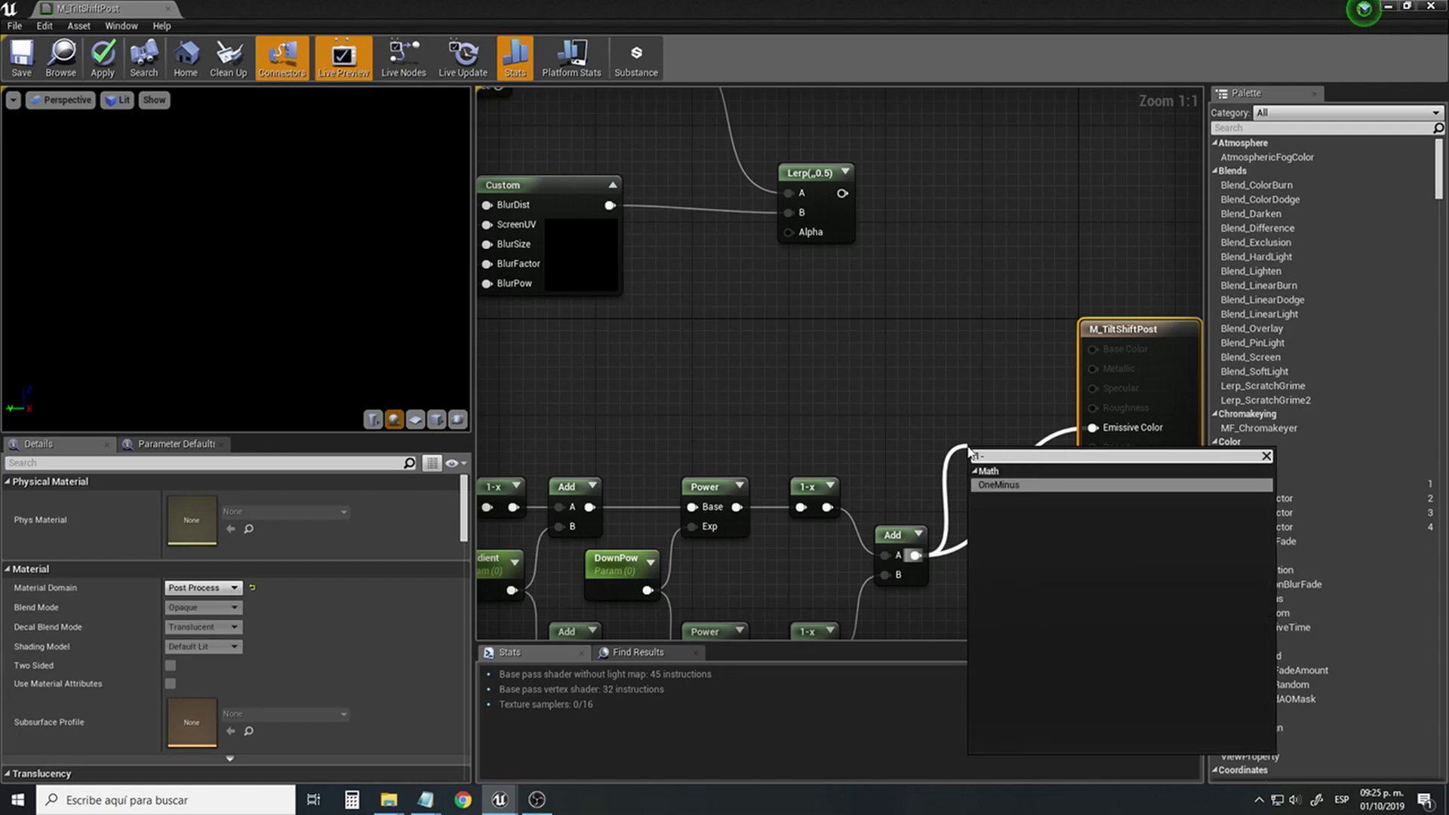
pyautogui.click(1007, 484)
pyautogui.moveTo(1006, 477); pyautogui.dragTo(789, 233)
# Connect the Lerp node's output to the material's Emissive Color, replacing the gradient's direct connection.
pyautogui.moveTo(898, 256); pyautogui.dragTo(916, 306, button='right')
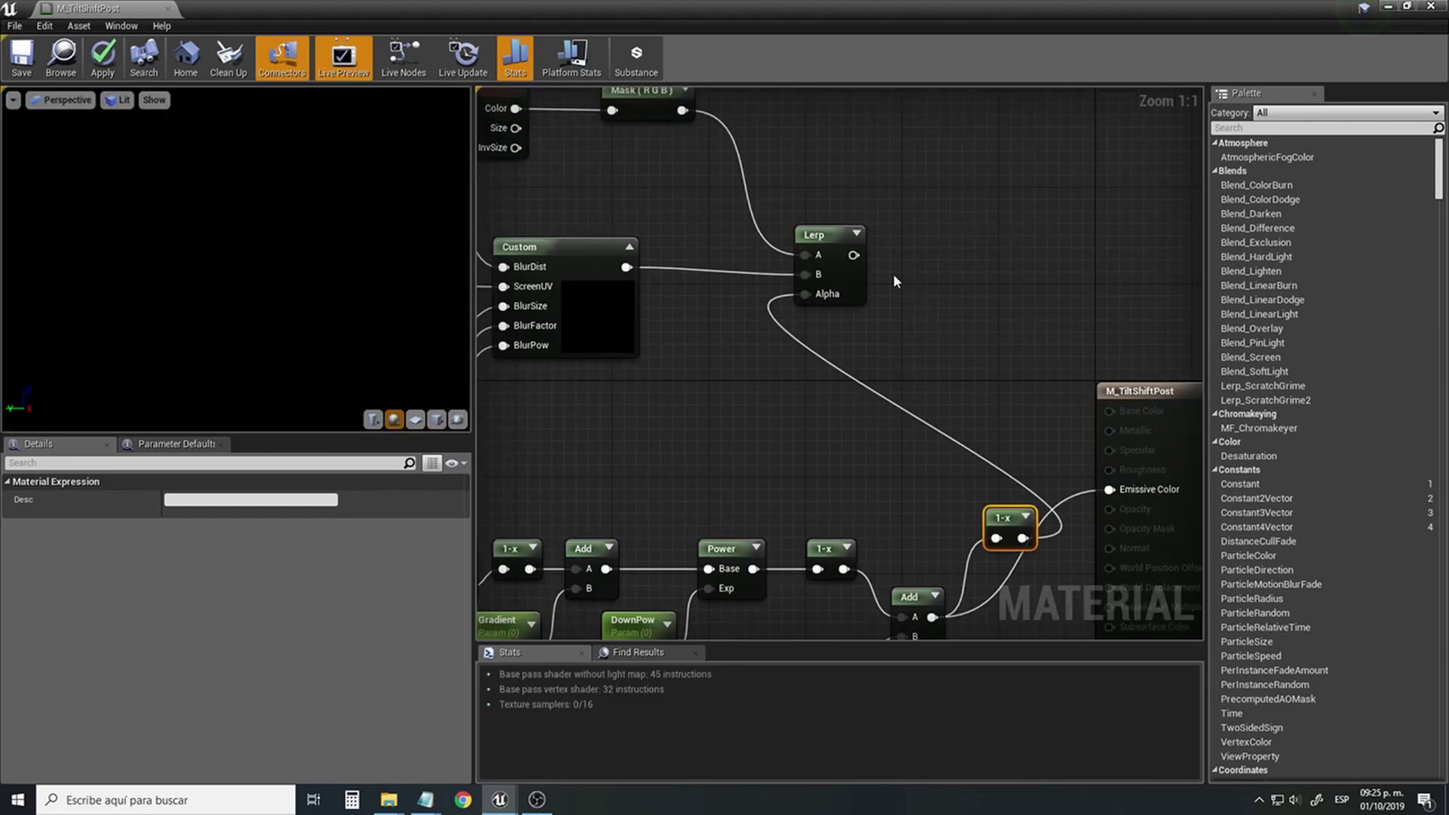
pyautogui.moveTo(854, 255); pyautogui.dragTo(861, 259)
pyautogui.moveTo(954, 299); pyautogui.dragTo(1109, 489)
# Move the whole gradient node group, including the new OneMinus node, to the left beneath the blur network.
pyautogui.moveTo(753, 426); pyautogui.dragTo(890, 405, button='right')
pyautogui.scroll(-5, 891, 405)
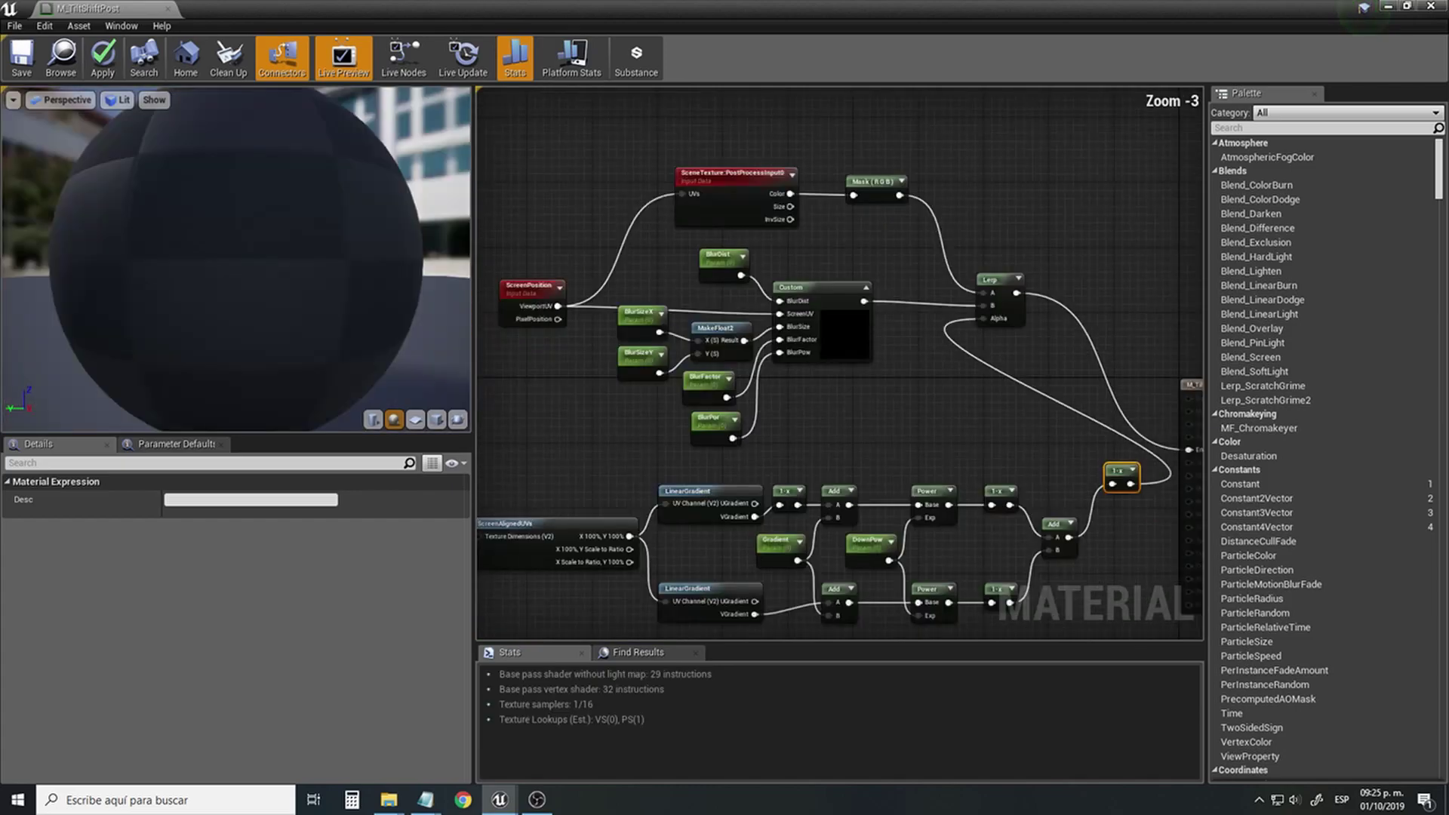
pyautogui.moveTo(669, 395); pyautogui.dragTo(1098, 541)
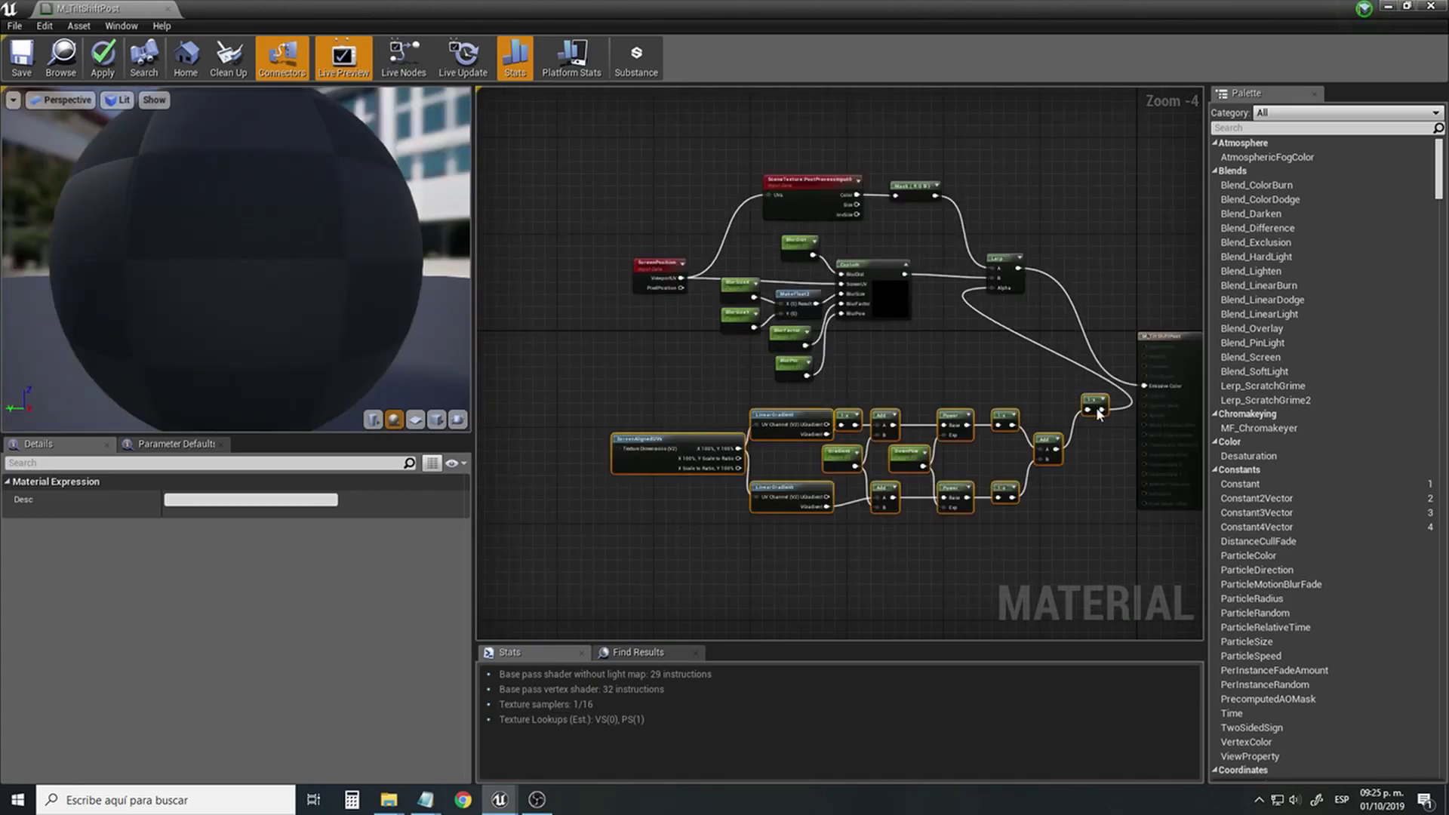
pyautogui.moveTo(1094, 401); pyautogui.dragTo(945, 405)
pyautogui.click(898, 369)
# Save the M_TiltShiftPost material and close its editor to return to the ElvenRuins level.
pyautogui.moveTo(858, 376); pyautogui.dragTo(948, 386, button='right')
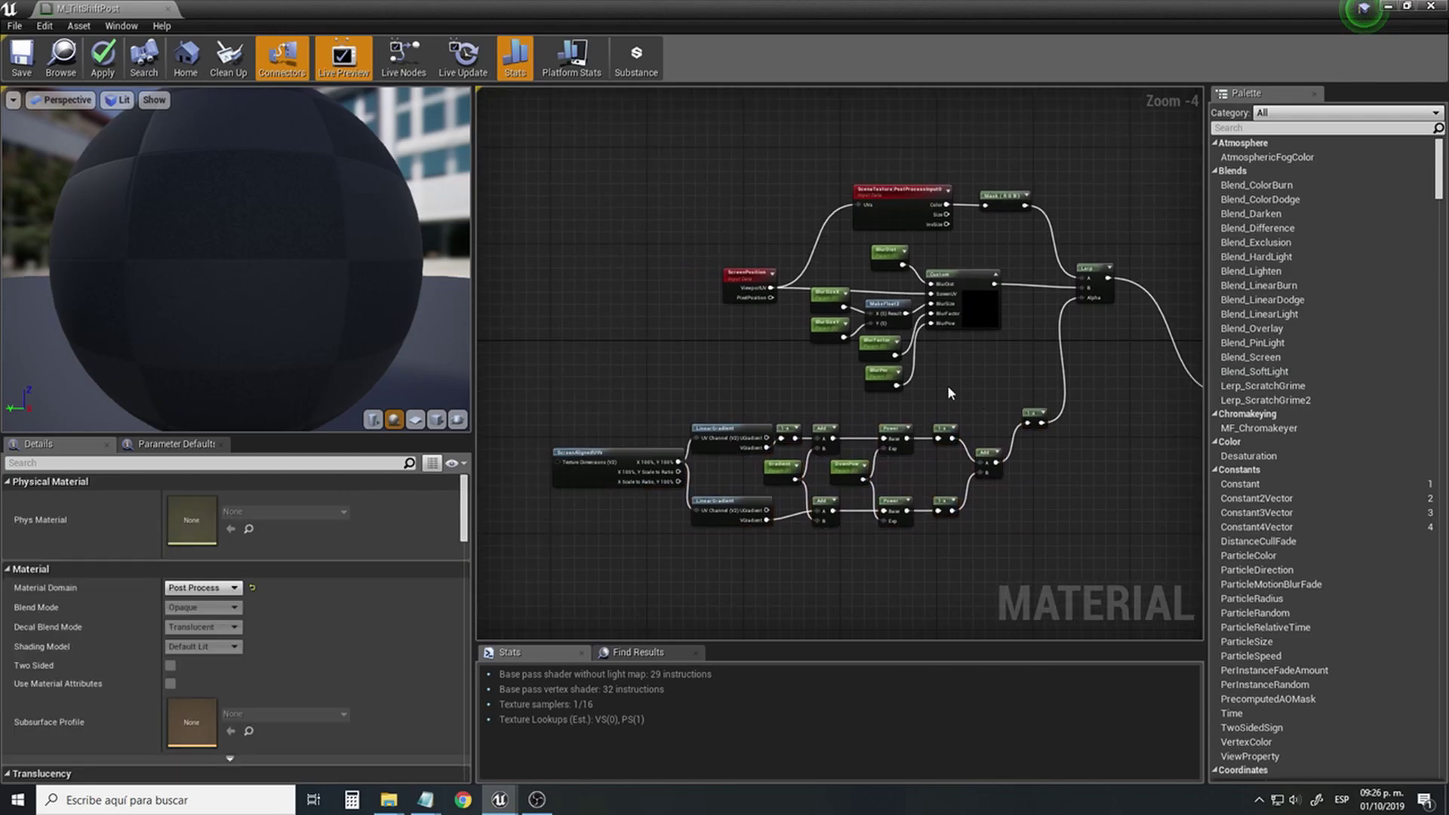
pyautogui.click(21, 56)
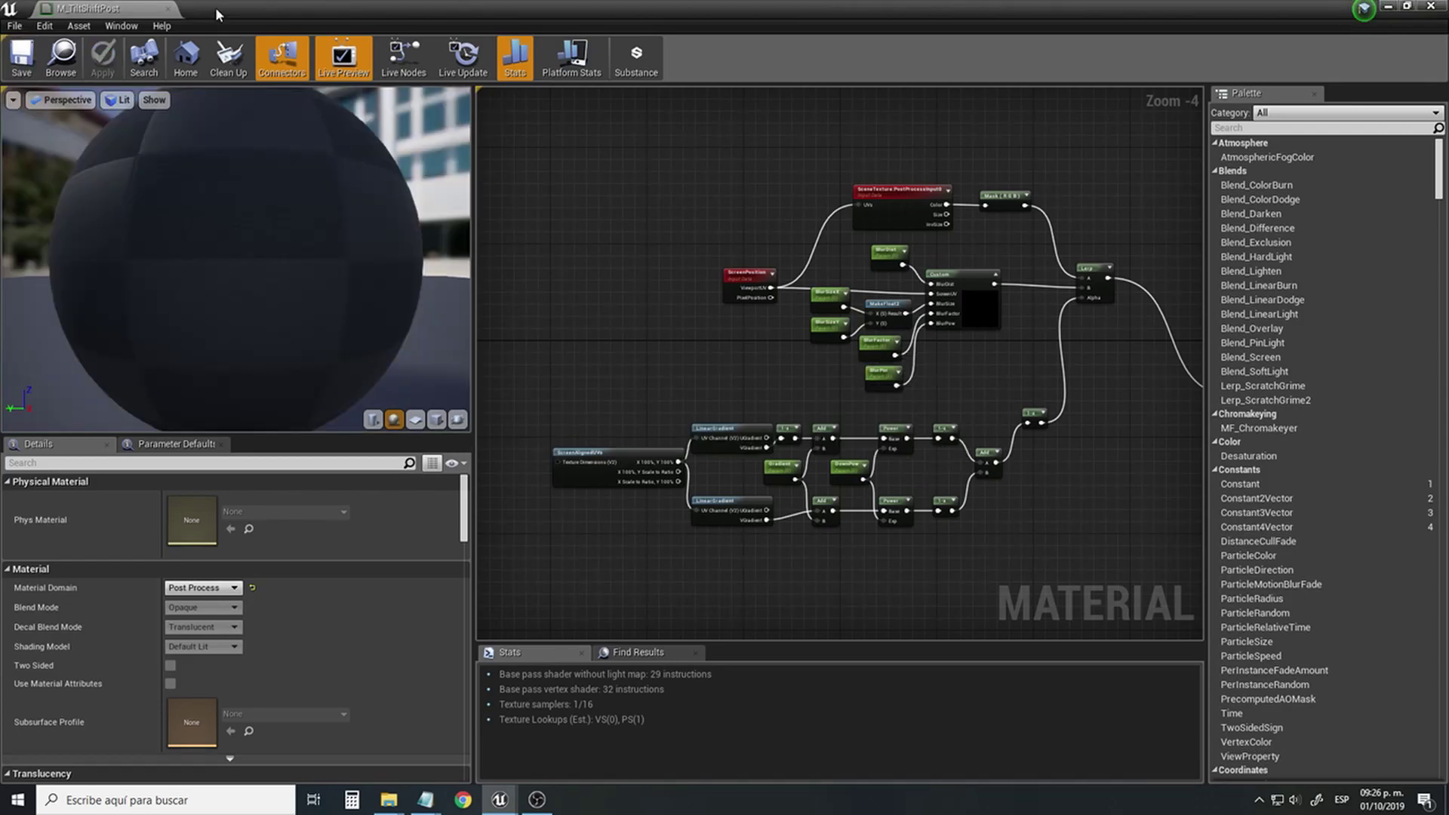
pyautogui.click(165, 10)
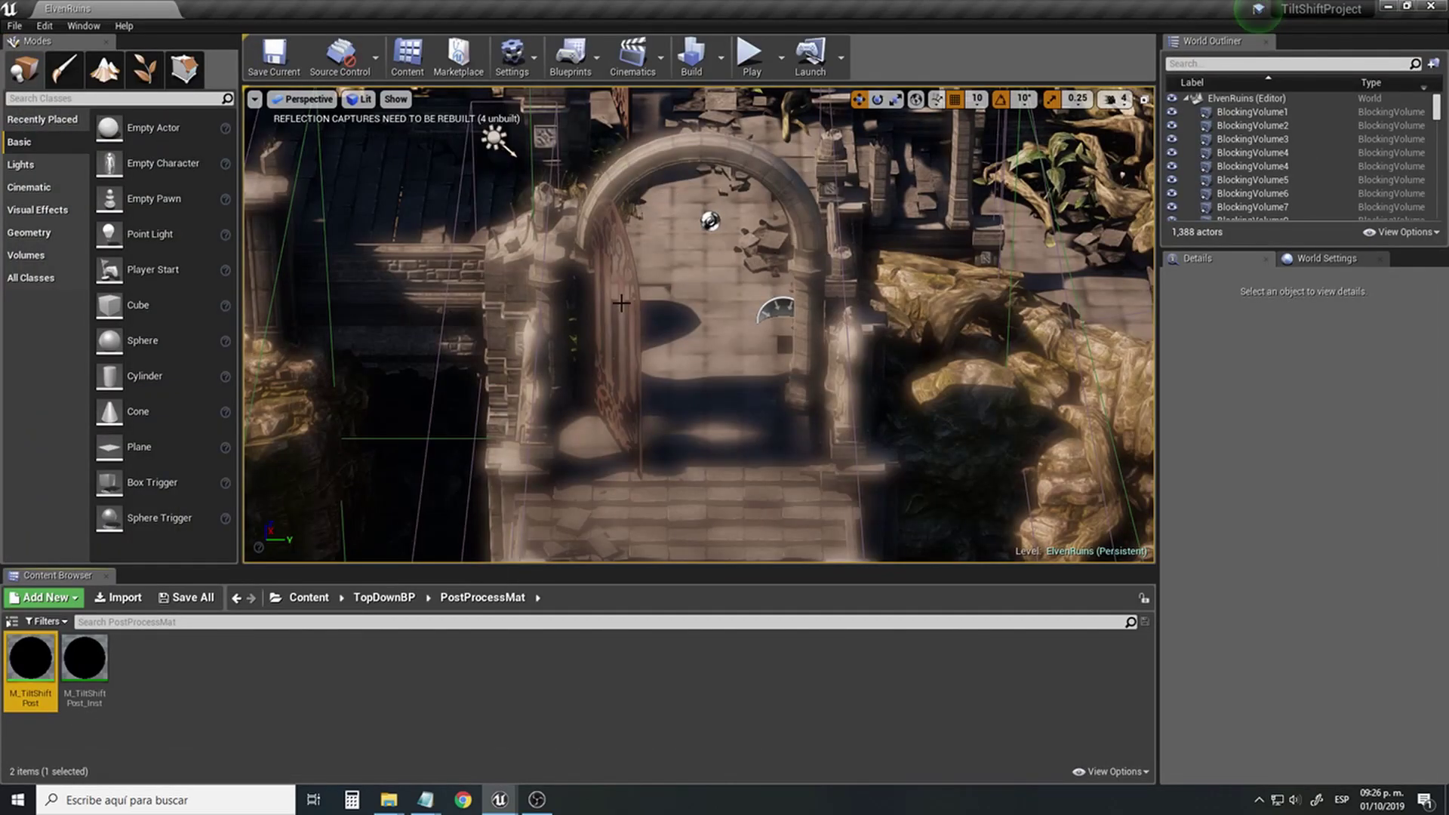
# Open the M_TiltShiftPost_Inst material instance and arrange its enlarged editor beside the level viewport with the parameter names readable.
pyautogui.doubleClick(81, 657)
pyautogui.moveTo(771, 12); pyautogui.dragTo(1263, 61)
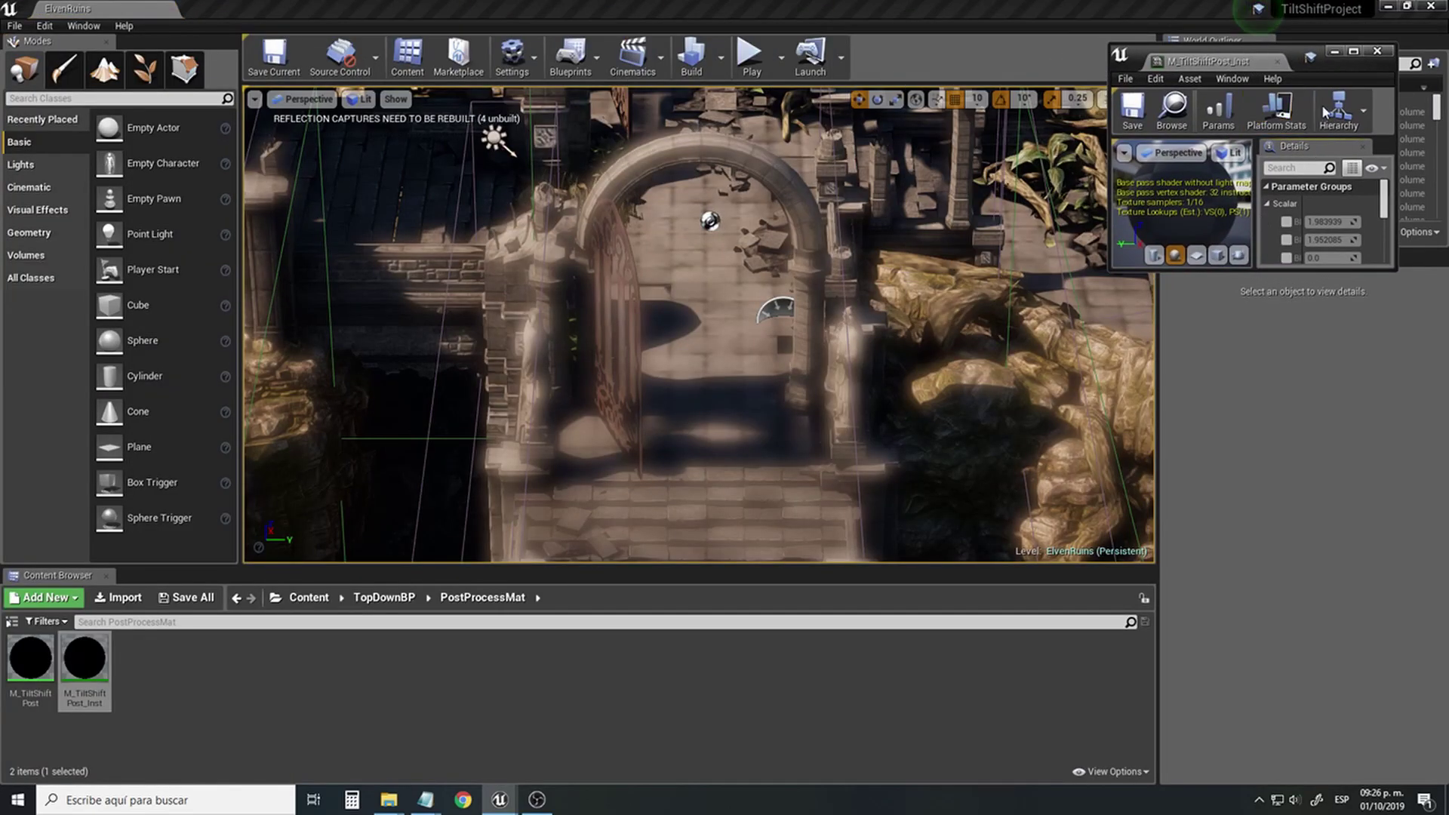
pyautogui.doubleClick(1320, 44)
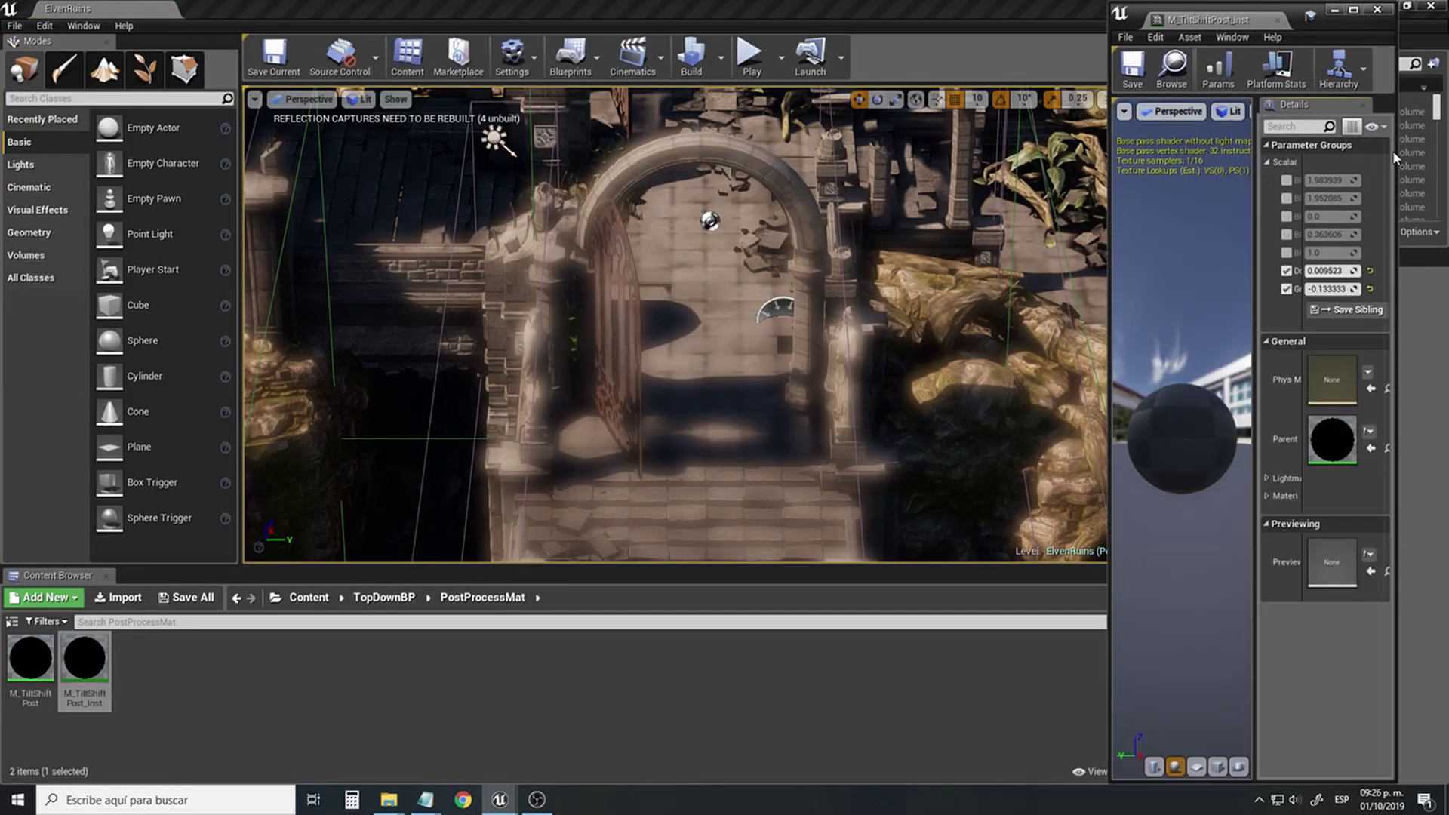
pyautogui.moveTo(1397, 154); pyautogui.dragTo(1443, 152)
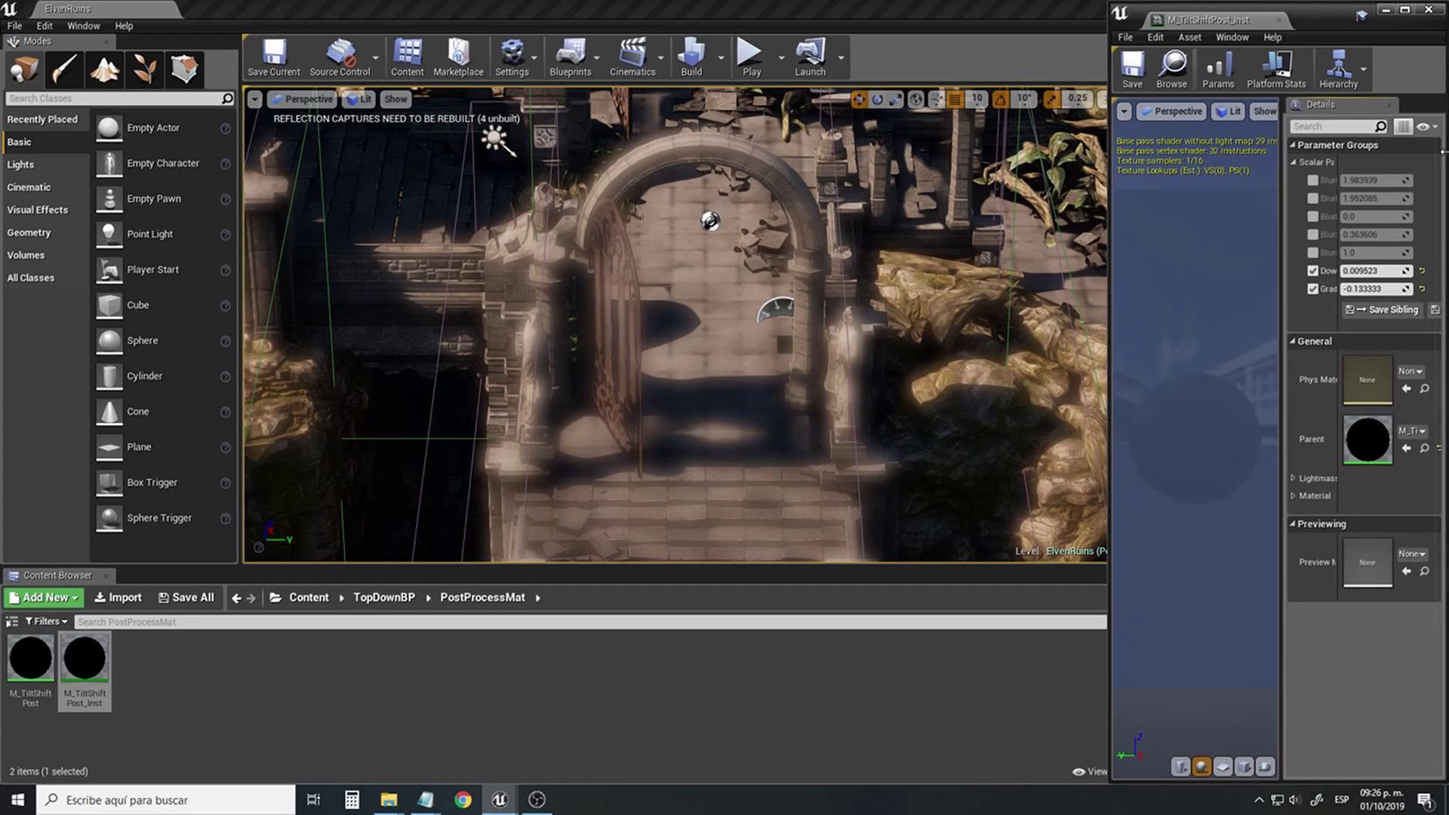
pyautogui.moveTo(1110, 195); pyautogui.dragTo(958, 205)
pyautogui.moveTo(790, 226); pyautogui.dragTo(747, 230, button='right')
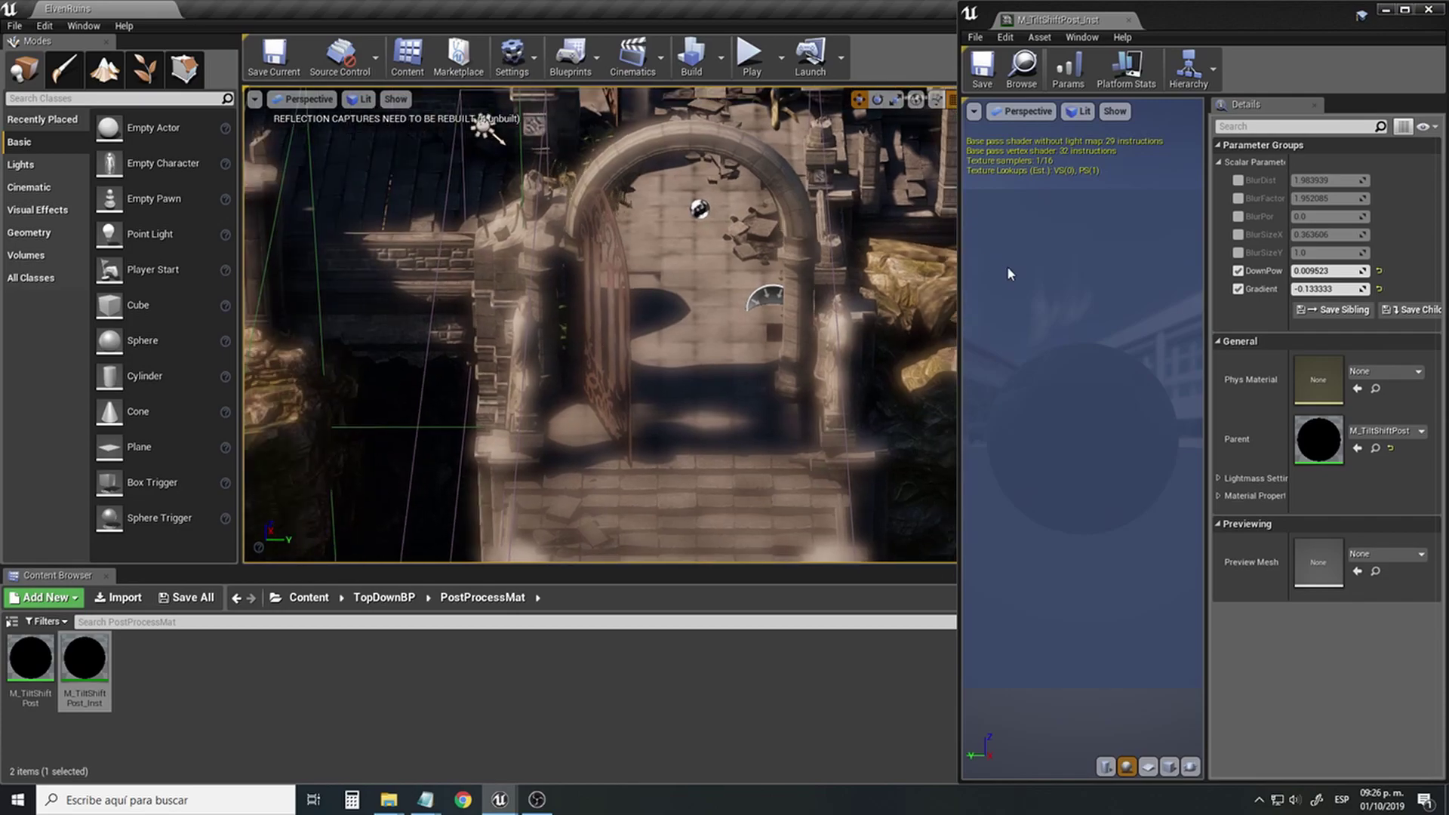
# Enable all five blur parameter overrides and set BlurFactor to 2.498545, BlurPor to 0.833965, DownPow to 0.190475 and Gradient to 0.104762.
pyautogui.click(1238, 252)
pyautogui.click(1238, 234)
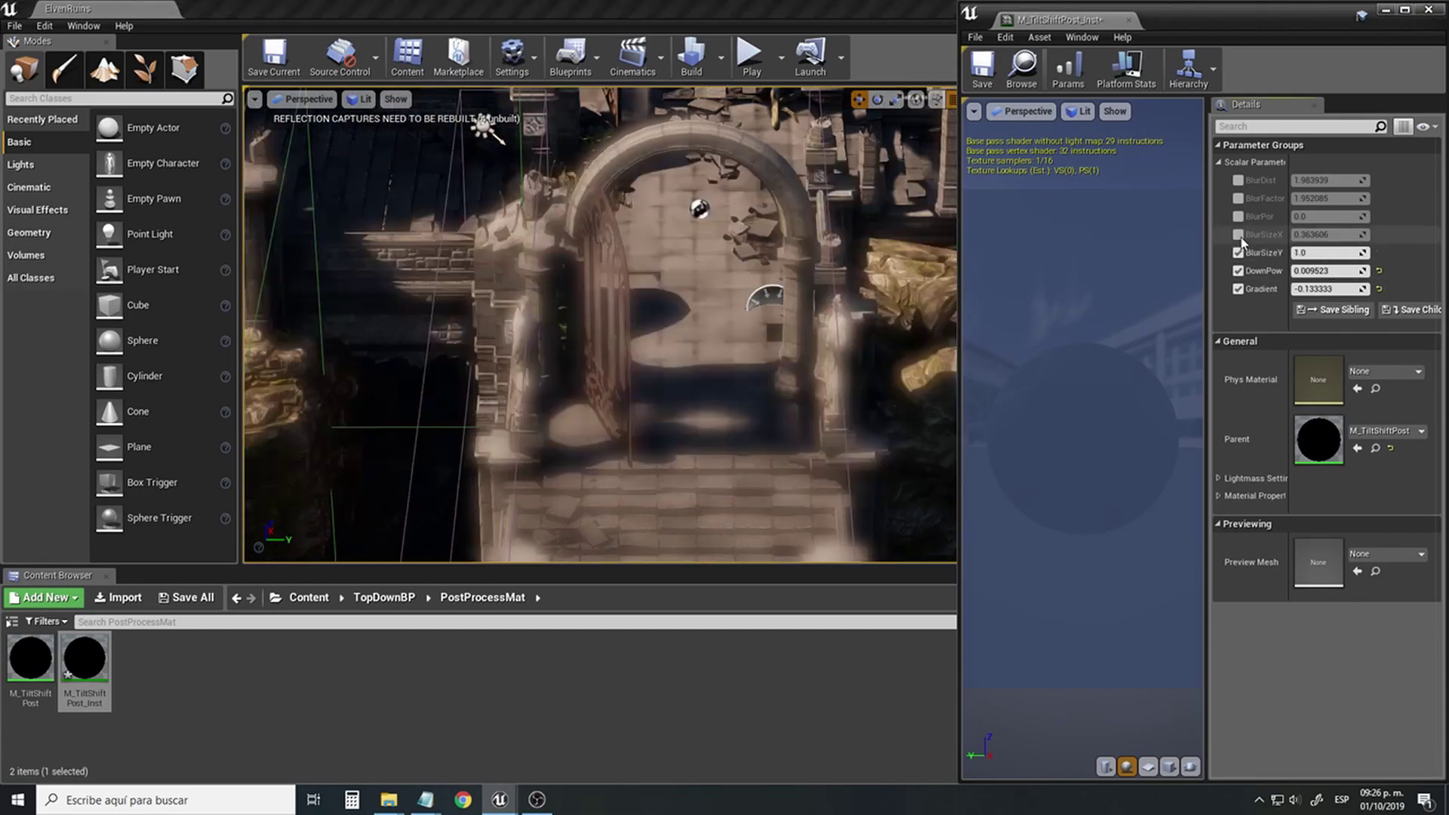
pyautogui.click(1237, 216)
pyautogui.click(1237, 198)
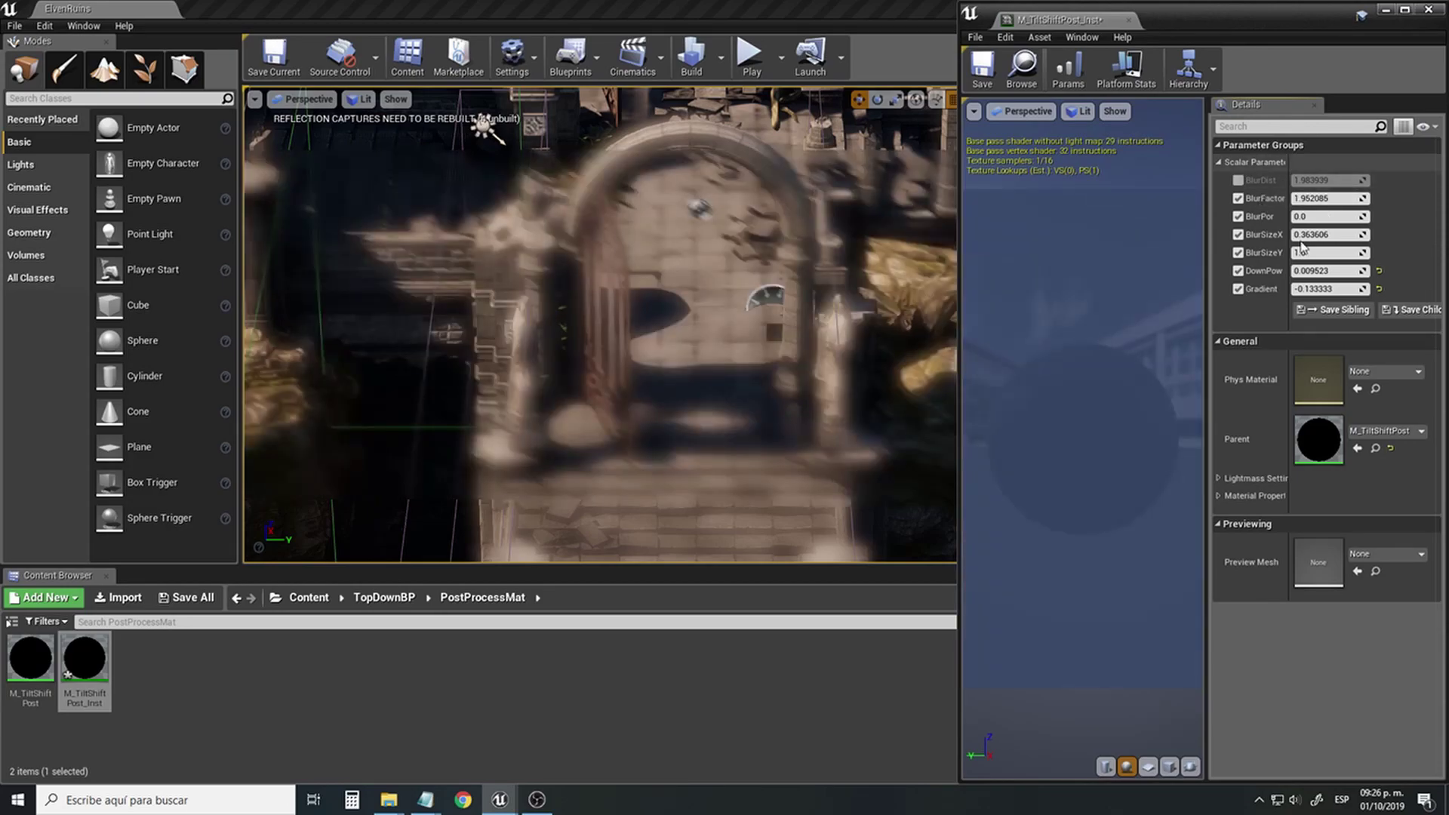
pyautogui.click(1238, 180)
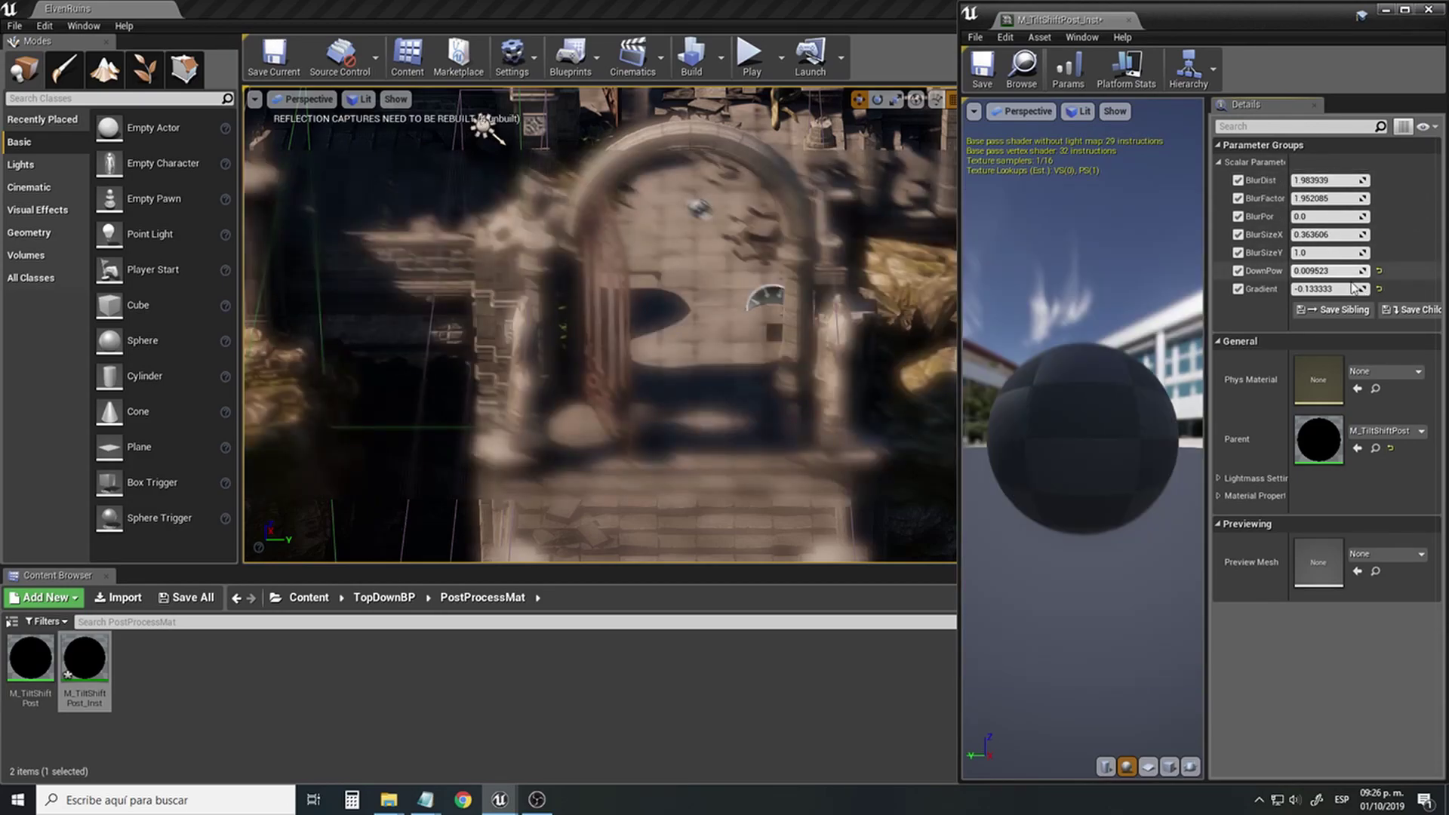
pyautogui.moveTo(1355, 273)
pyautogui.mouseDown()
pyautogui.moveTo(1348, 290)
pyautogui.moveTo(1372, 290)
pyautogui.mouseUp()
pyautogui.moveTo(1326, 199)
pyautogui.mouseDown()
pyautogui.moveTo(1346, 200)
pyautogui.moveTo(1308, 214)
pyautogui.mouseUp()
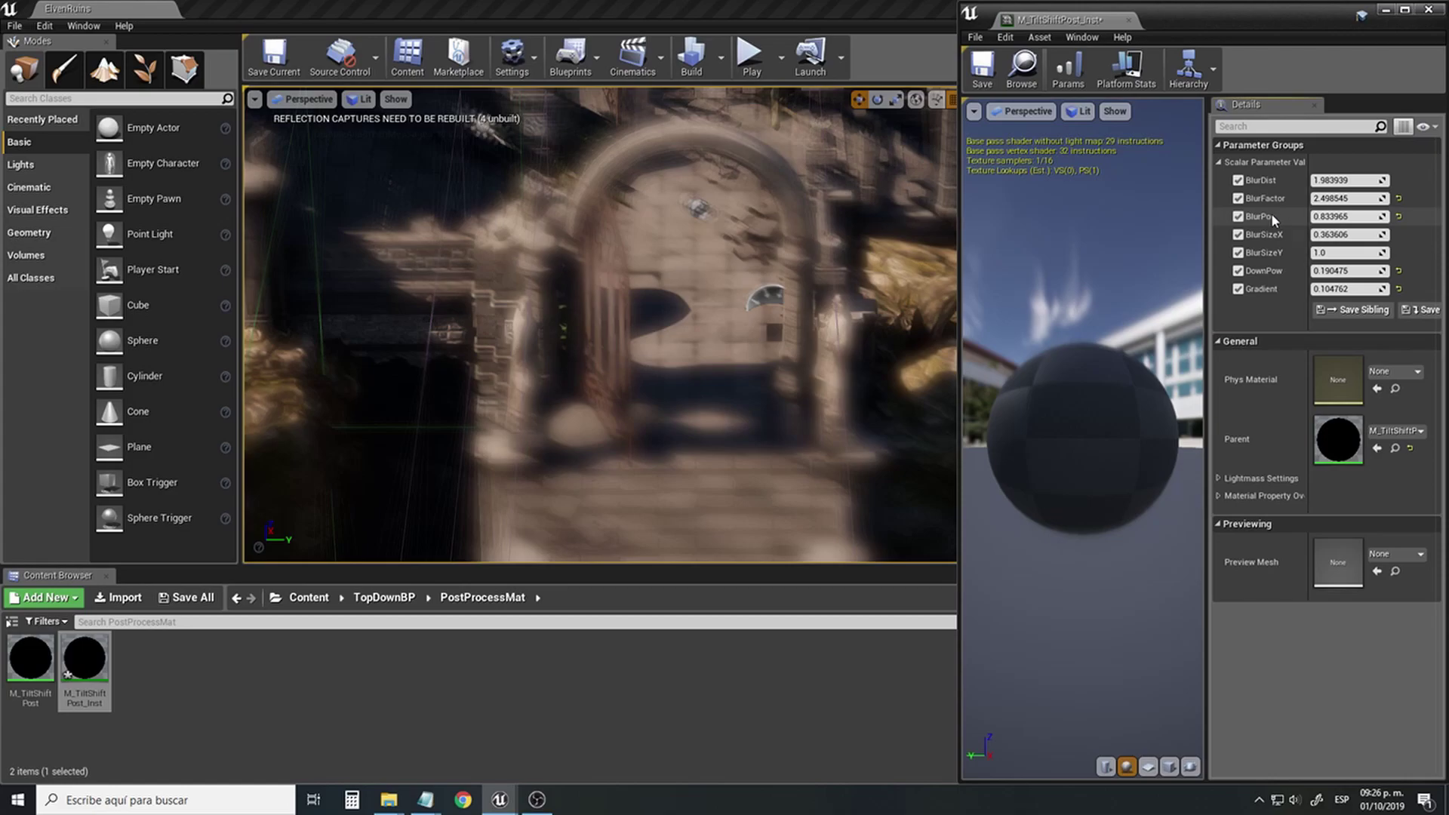
# Rename the BlurPor parameter in the parent material M_TiltShiftPost to BlurPow, then save and close that material.
pyautogui.click(30, 664)
pyautogui.moveTo(1131, 388); pyautogui.dragTo(1155, 421, button='right')
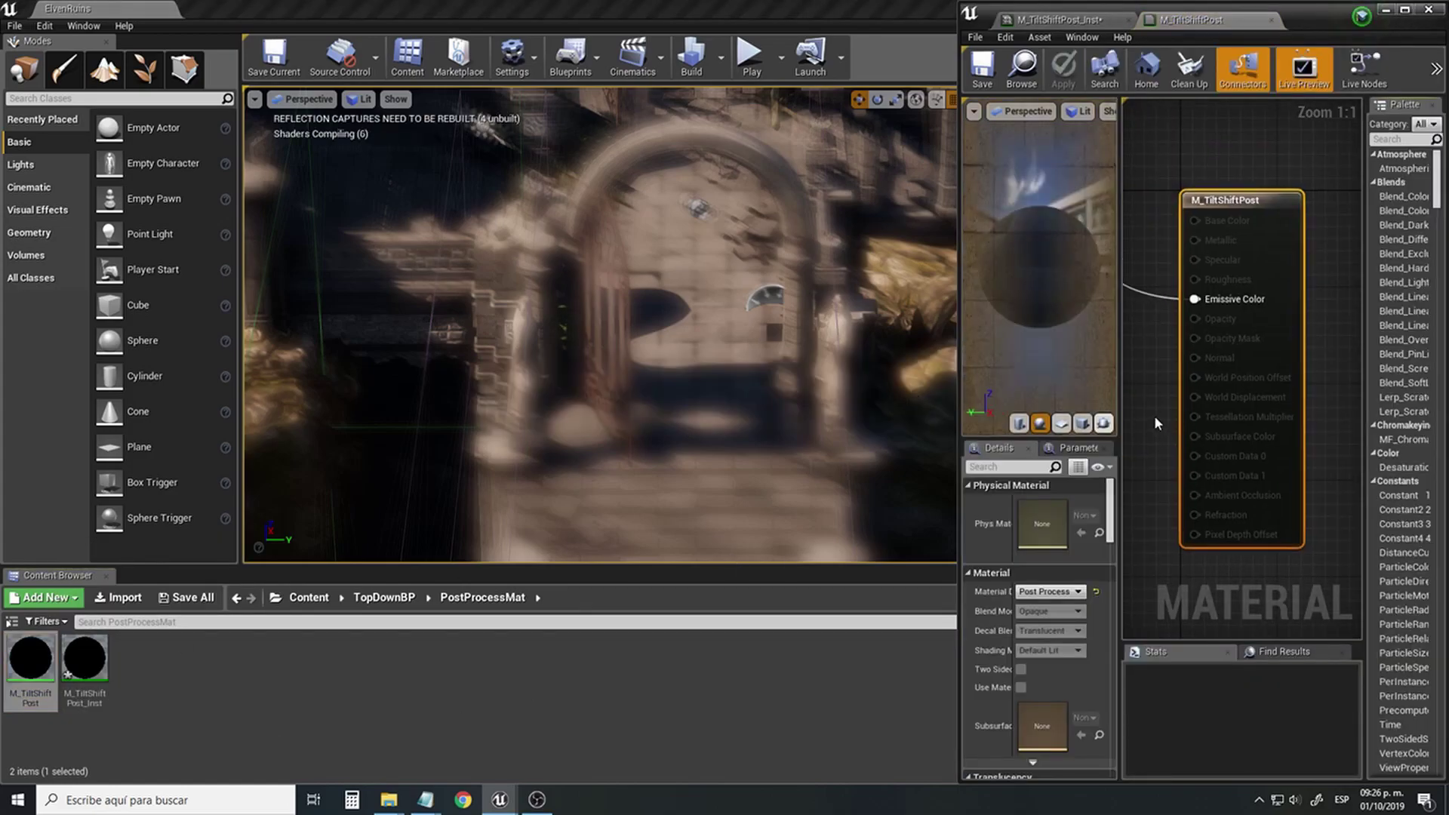
pyautogui.scroll(-6, 1257, 408)
pyautogui.moveTo(1255, 410); pyautogui.dragTo(1318, 404, button='right')
pyautogui.scroll(6, 1317, 405)
pyautogui.moveTo(1247, 372); pyautogui.dragTo(1359, 412, button='right')
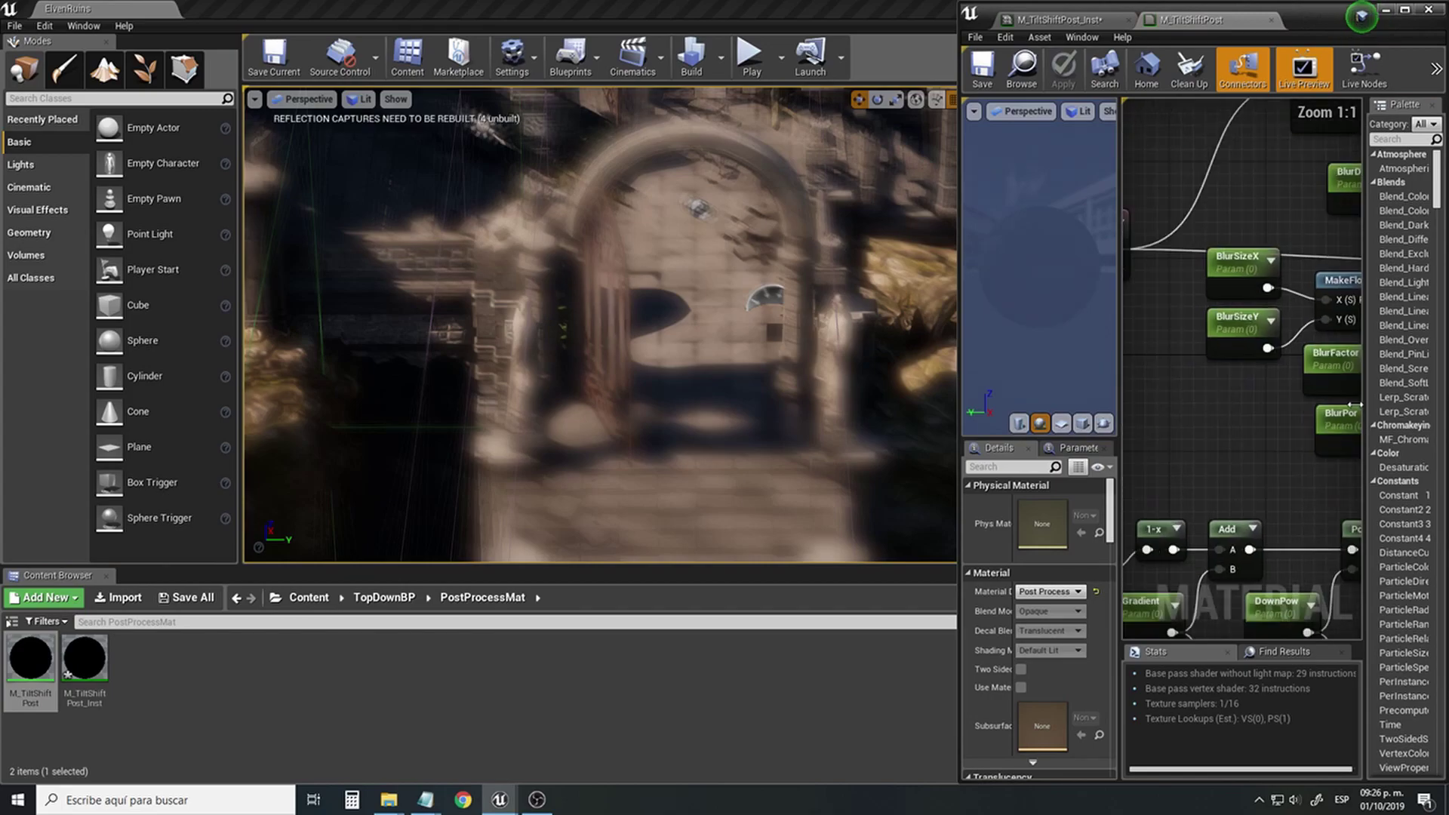
pyautogui.moveTo(1281, 388); pyautogui.dragTo(1135, 375, button='right')
pyautogui.click(1200, 407)
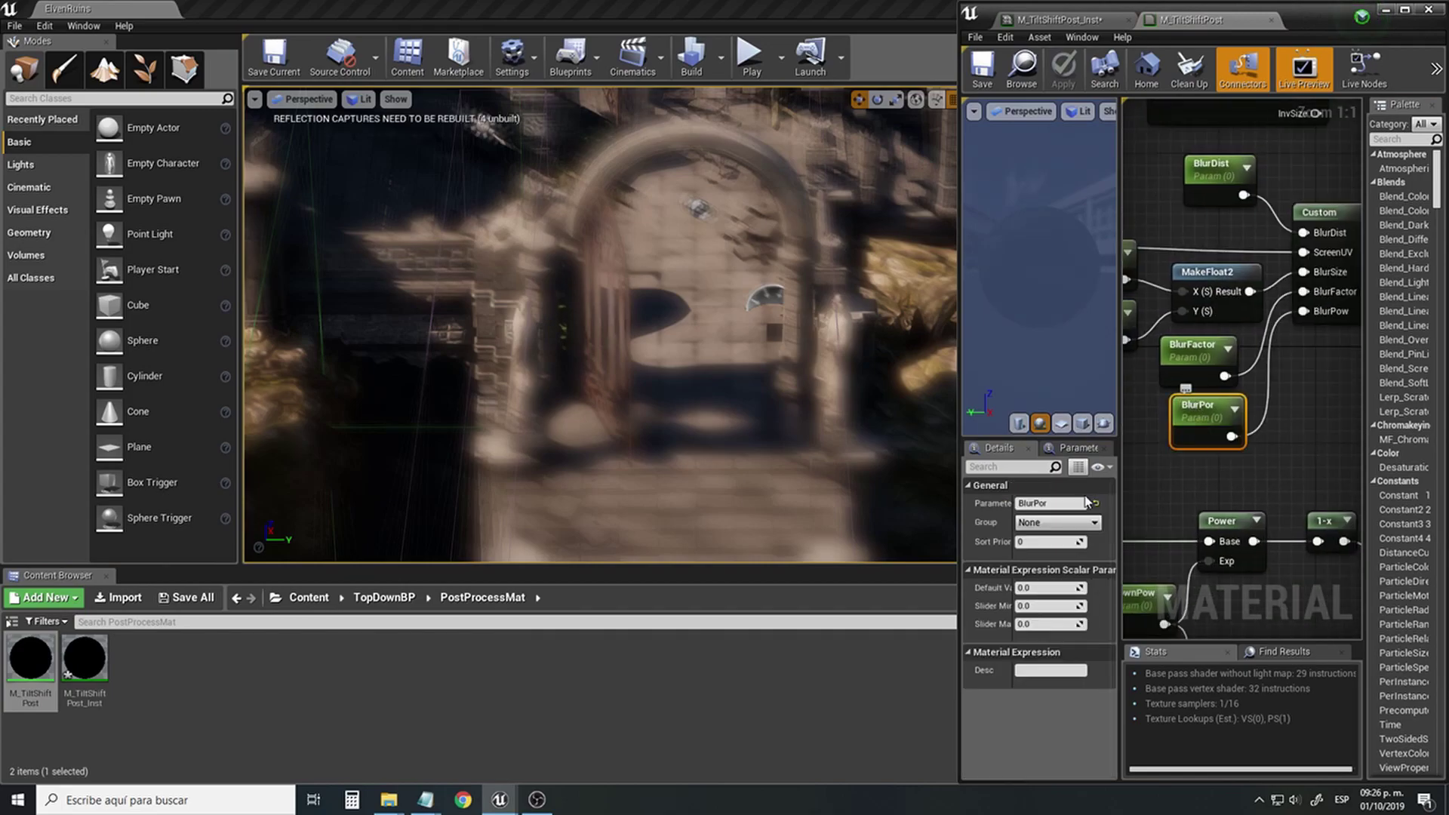
pyautogui.click(1066, 504)
pyautogui.click(1074, 503)
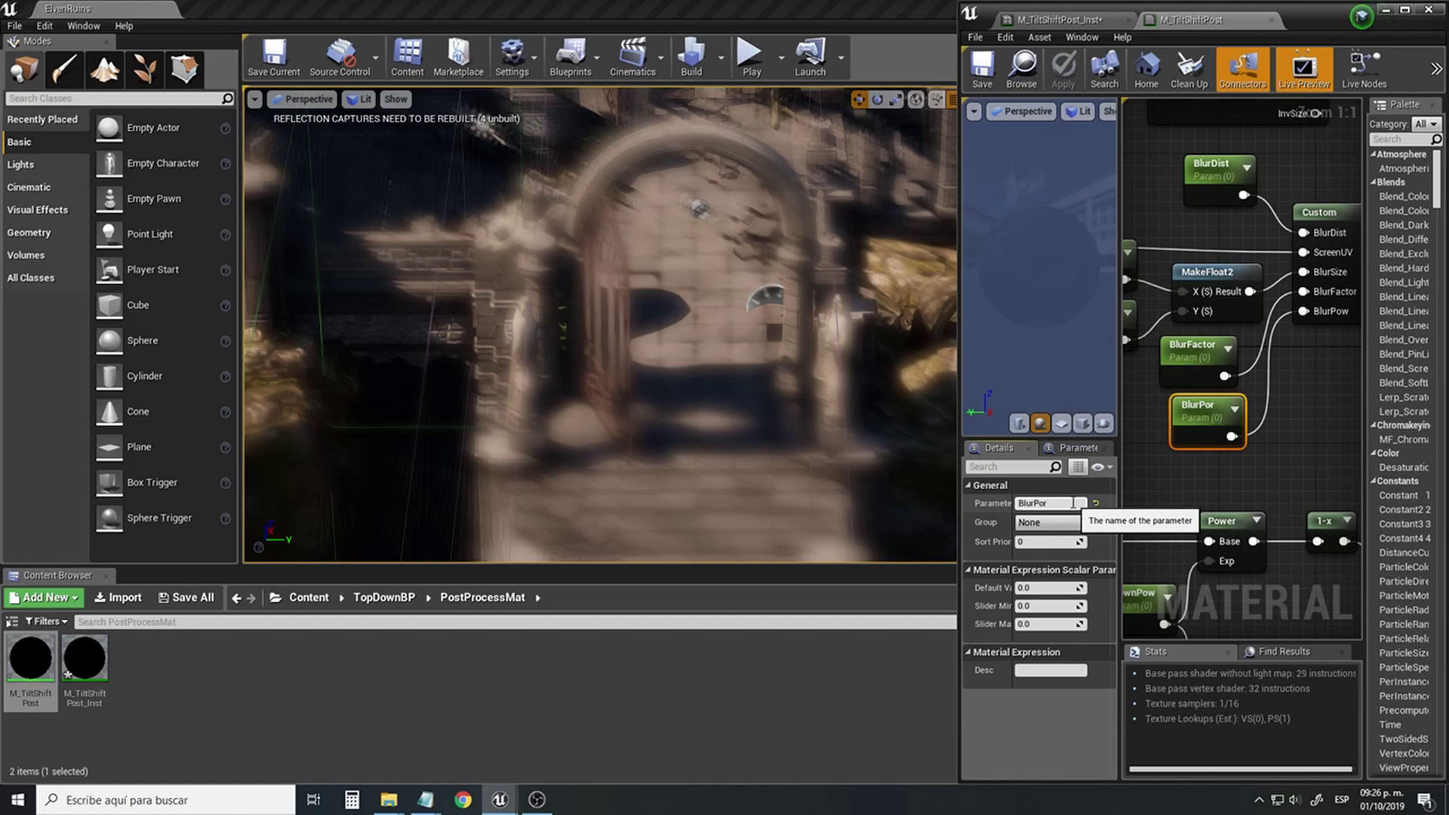
pyautogui.write('w')
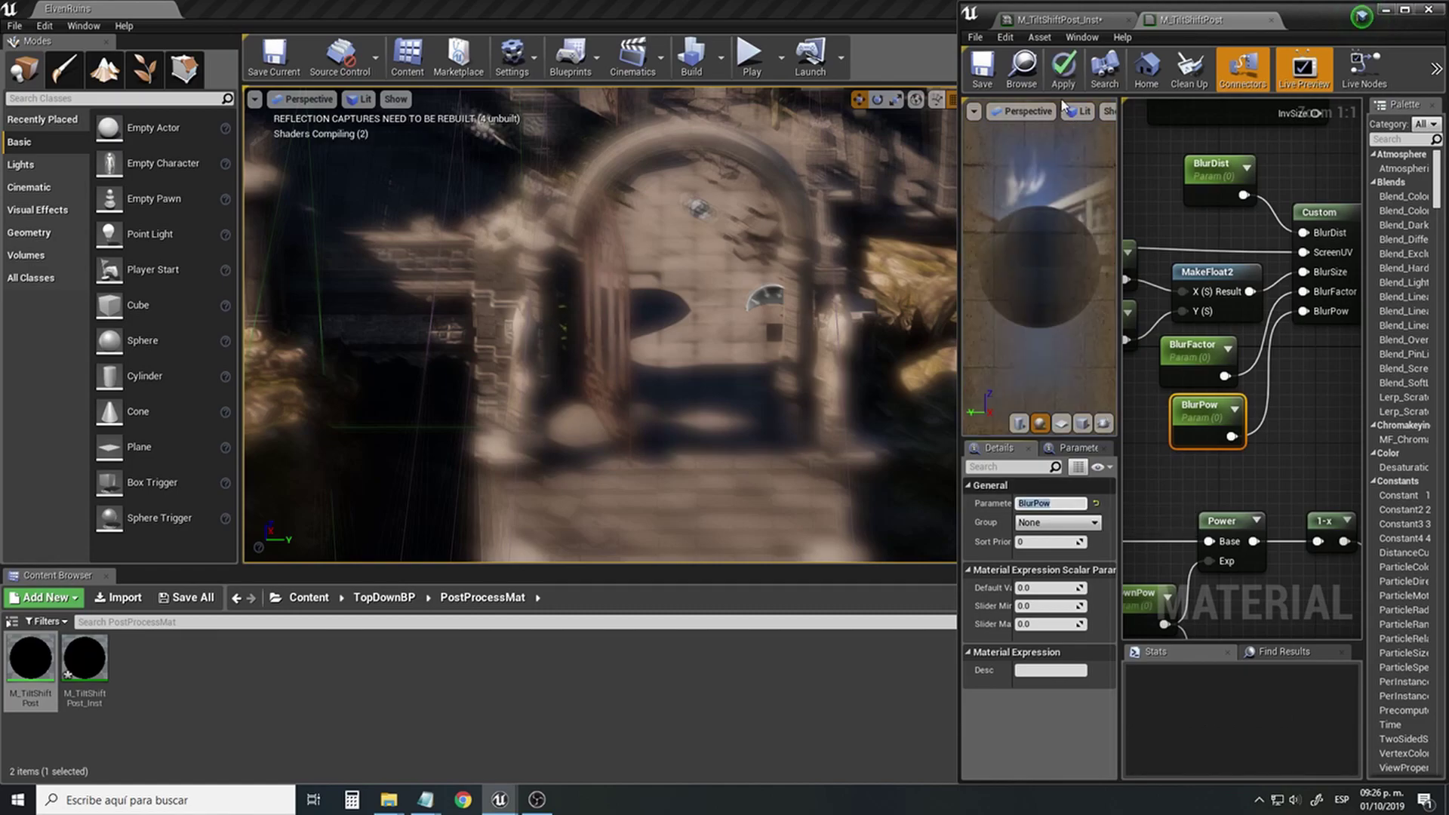
pyautogui.press('Return')
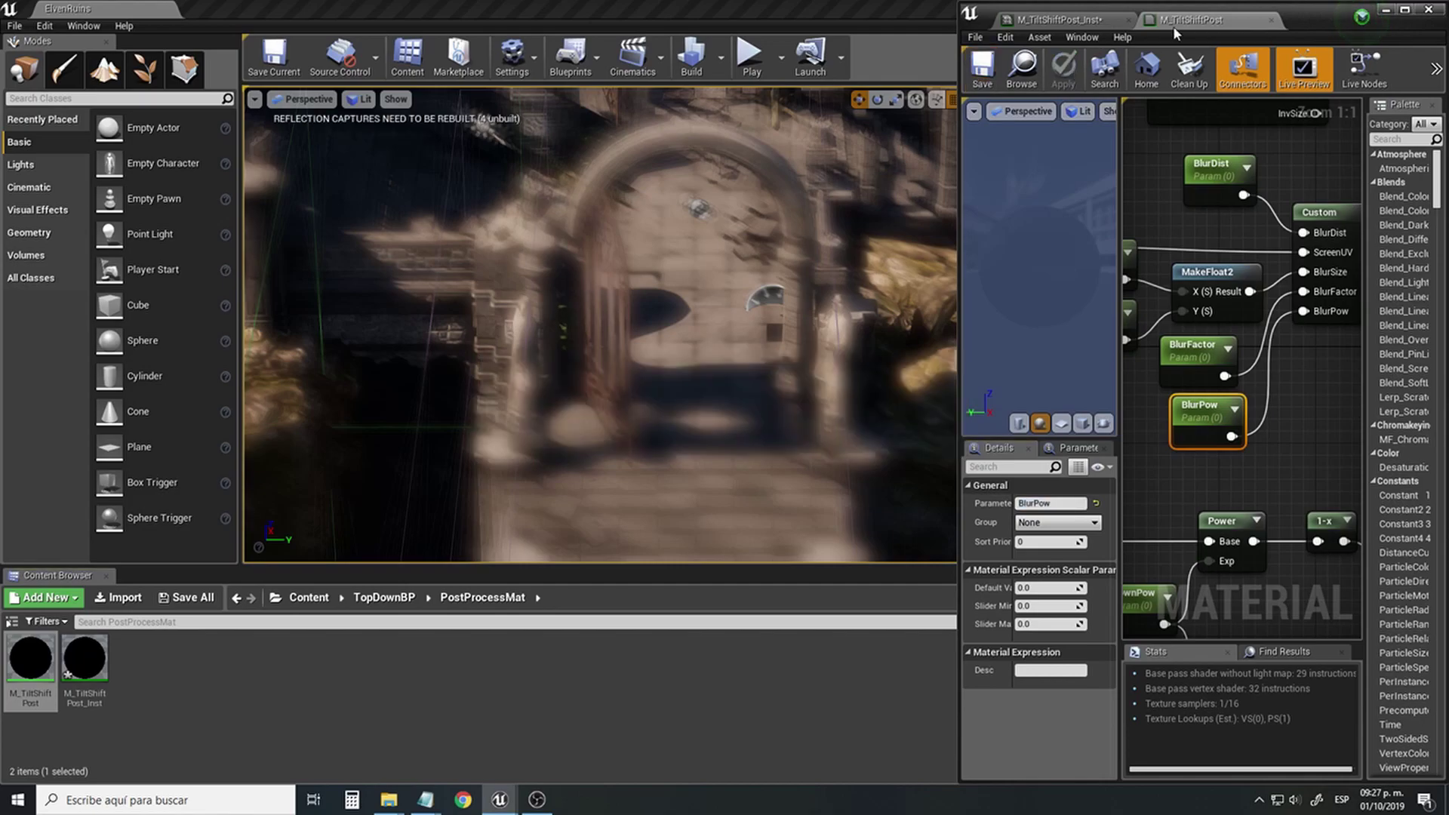
pyautogui.click(1272, 20)
# Move the instance editor off the World Outliner, filter the actors by "pos" and select the first PostProcessVolume.
pyautogui.moveTo(815, 254); pyautogui.dragTo(811, 222, button='right')
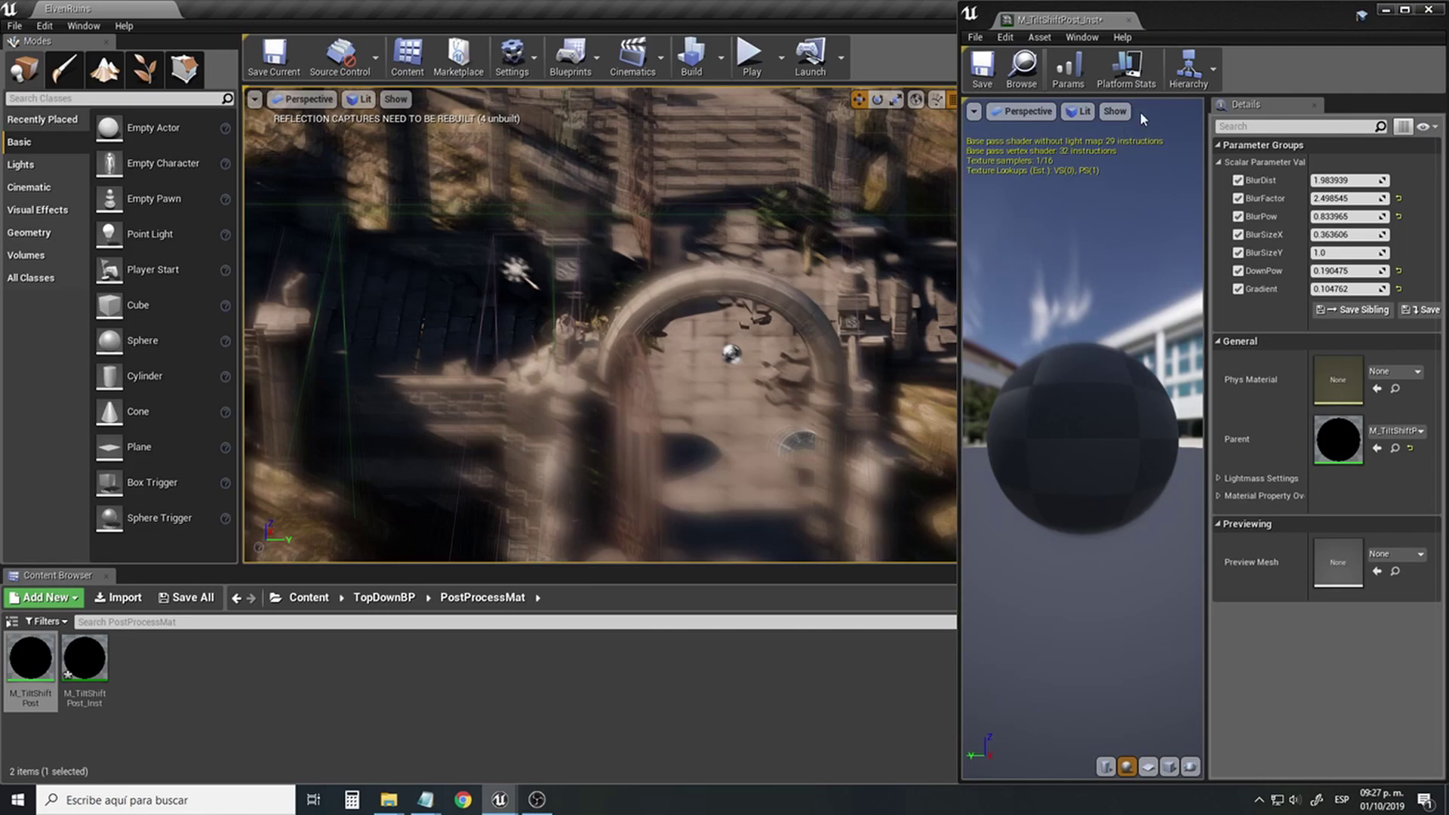
pyautogui.moveTo(1253, 4); pyautogui.dragTo(1143, 479)
pyautogui.moveTo(889, 283); pyautogui.dragTo(815, 297, button='right')
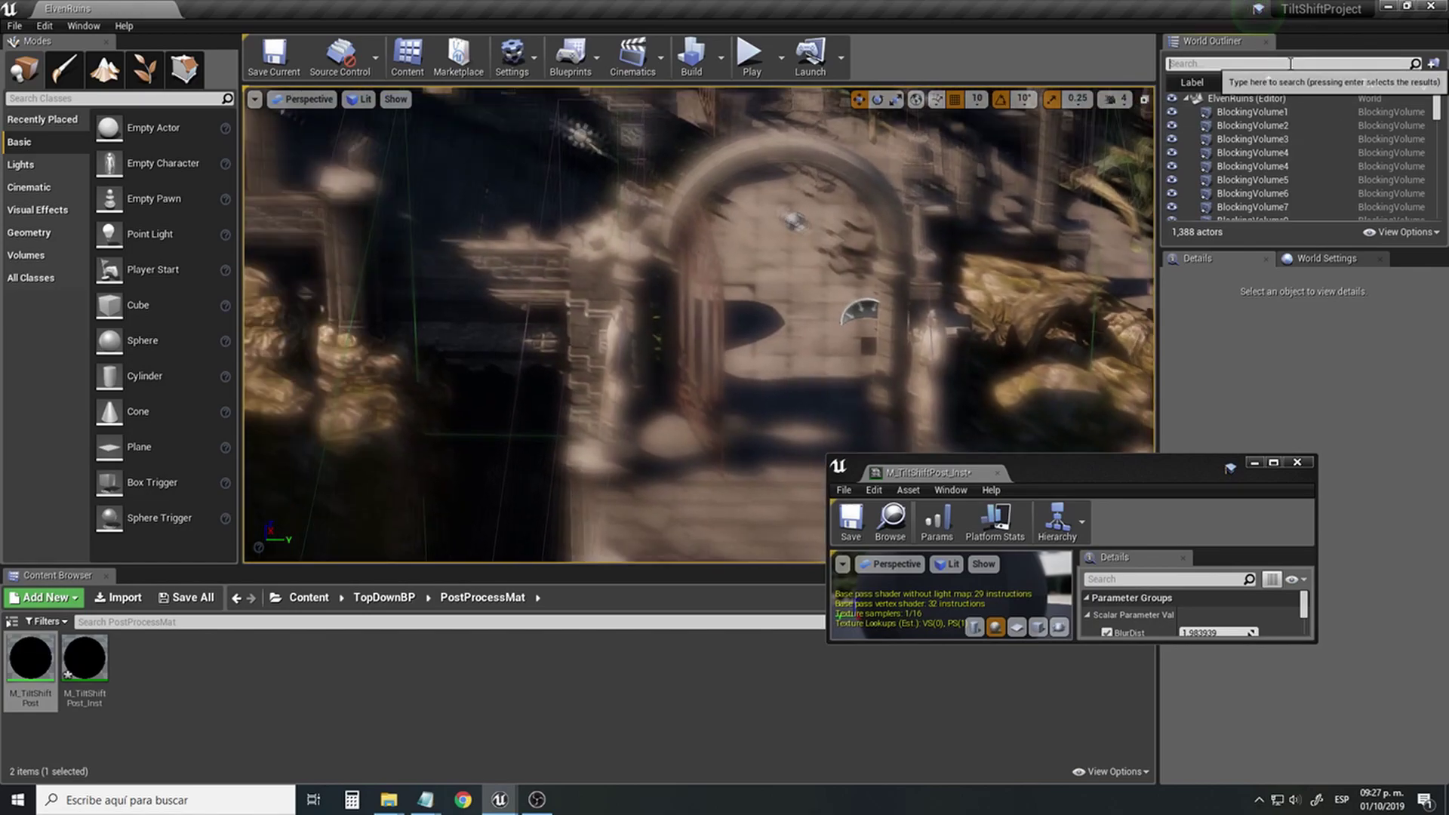
pyautogui.write('pos')
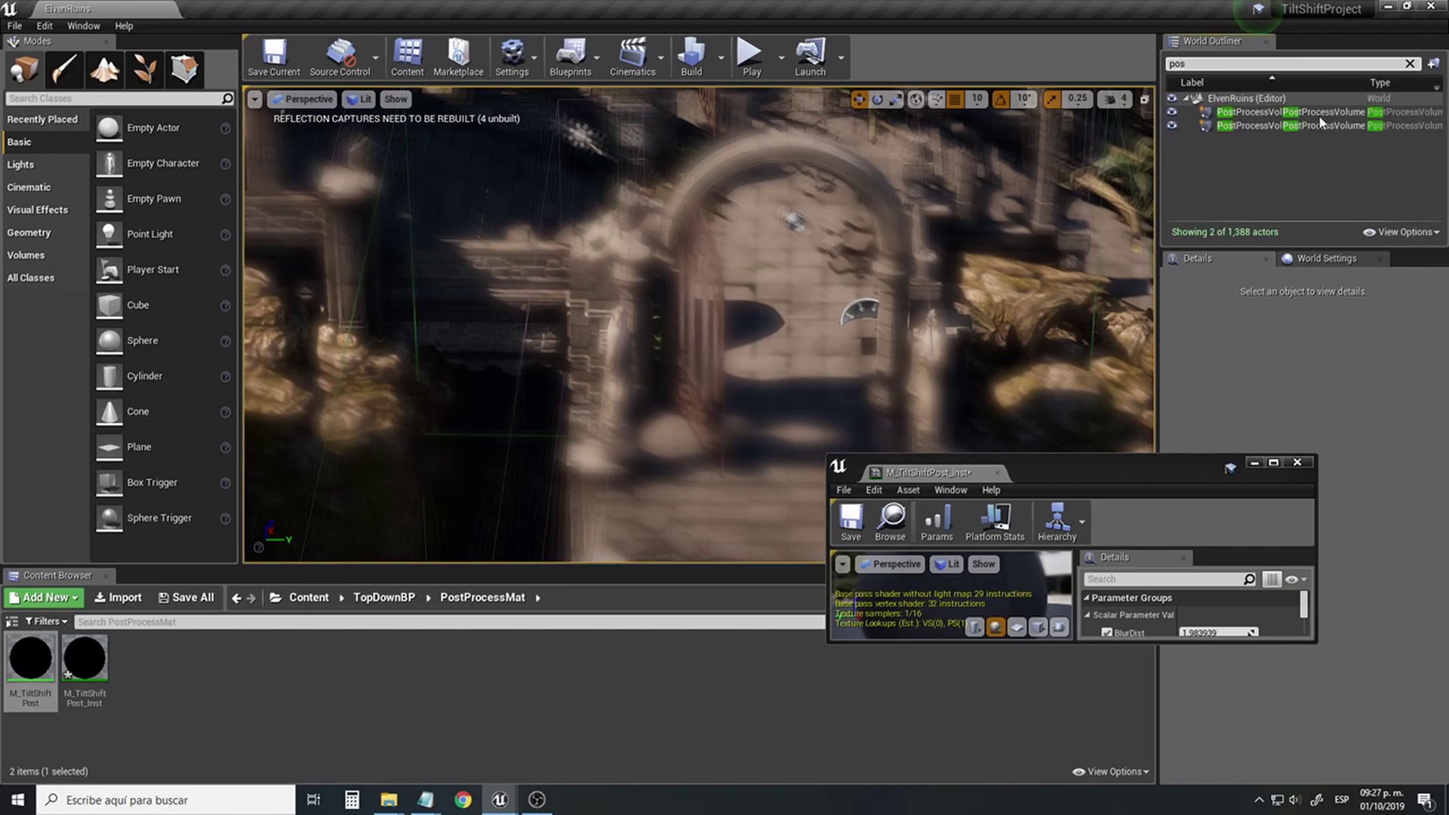
pyautogui.click(1296, 113)
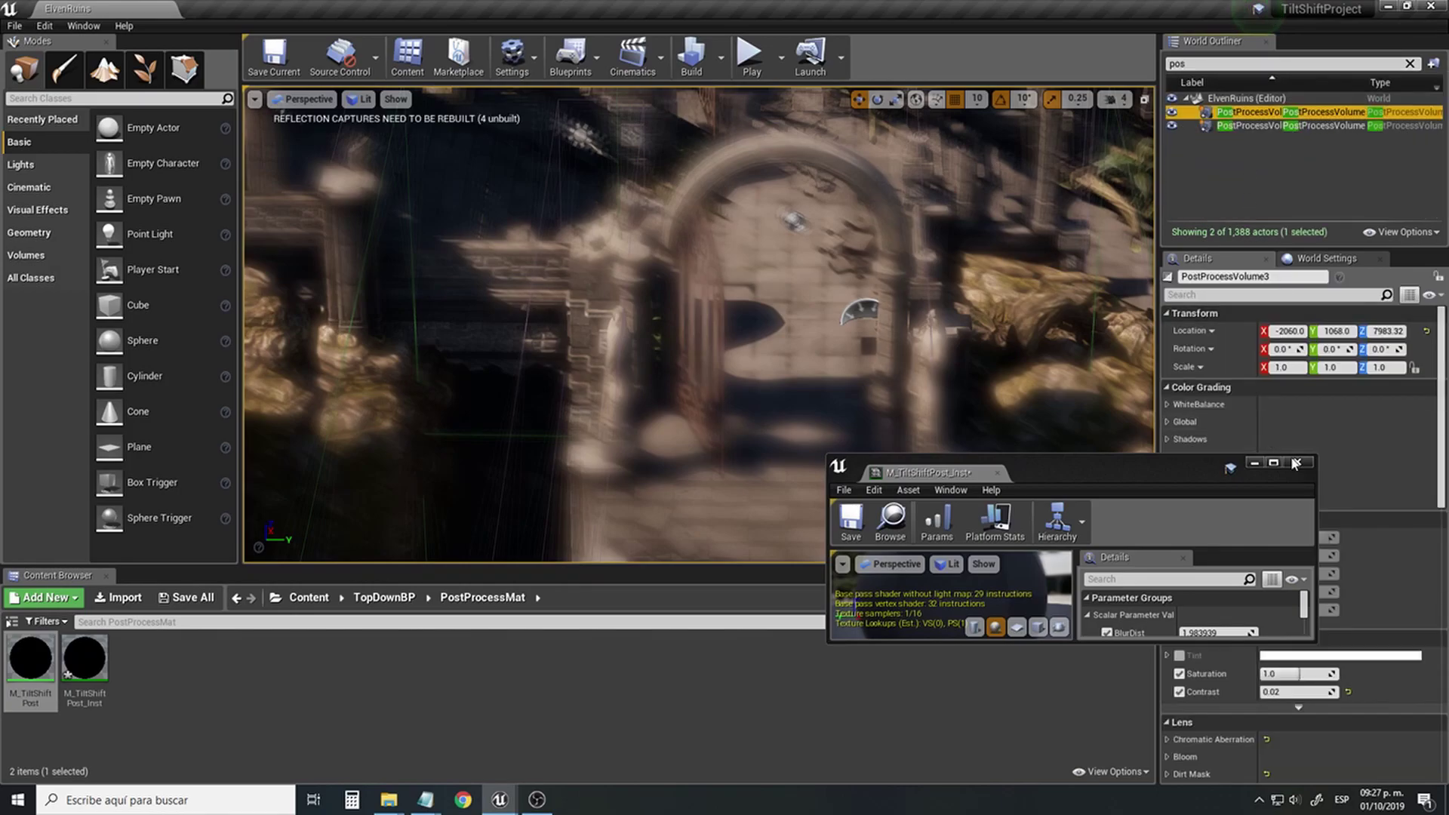
# Close the instance editor and set the selected post-process volume's Depth of Field Scale to 0.
pyautogui.scroll(-15, 1325, 568)
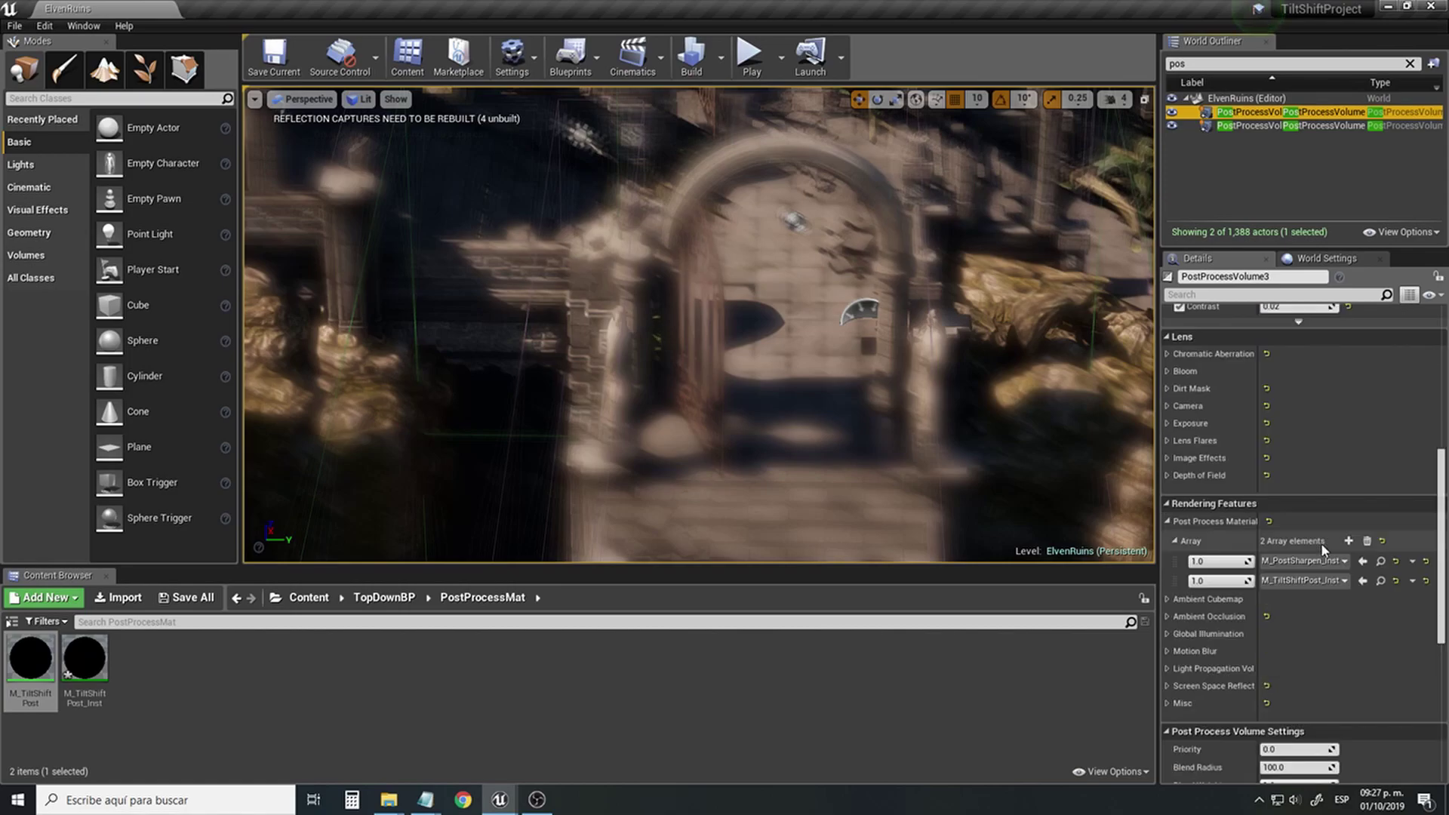
pyautogui.click(1235, 416)
pyautogui.press('Return')
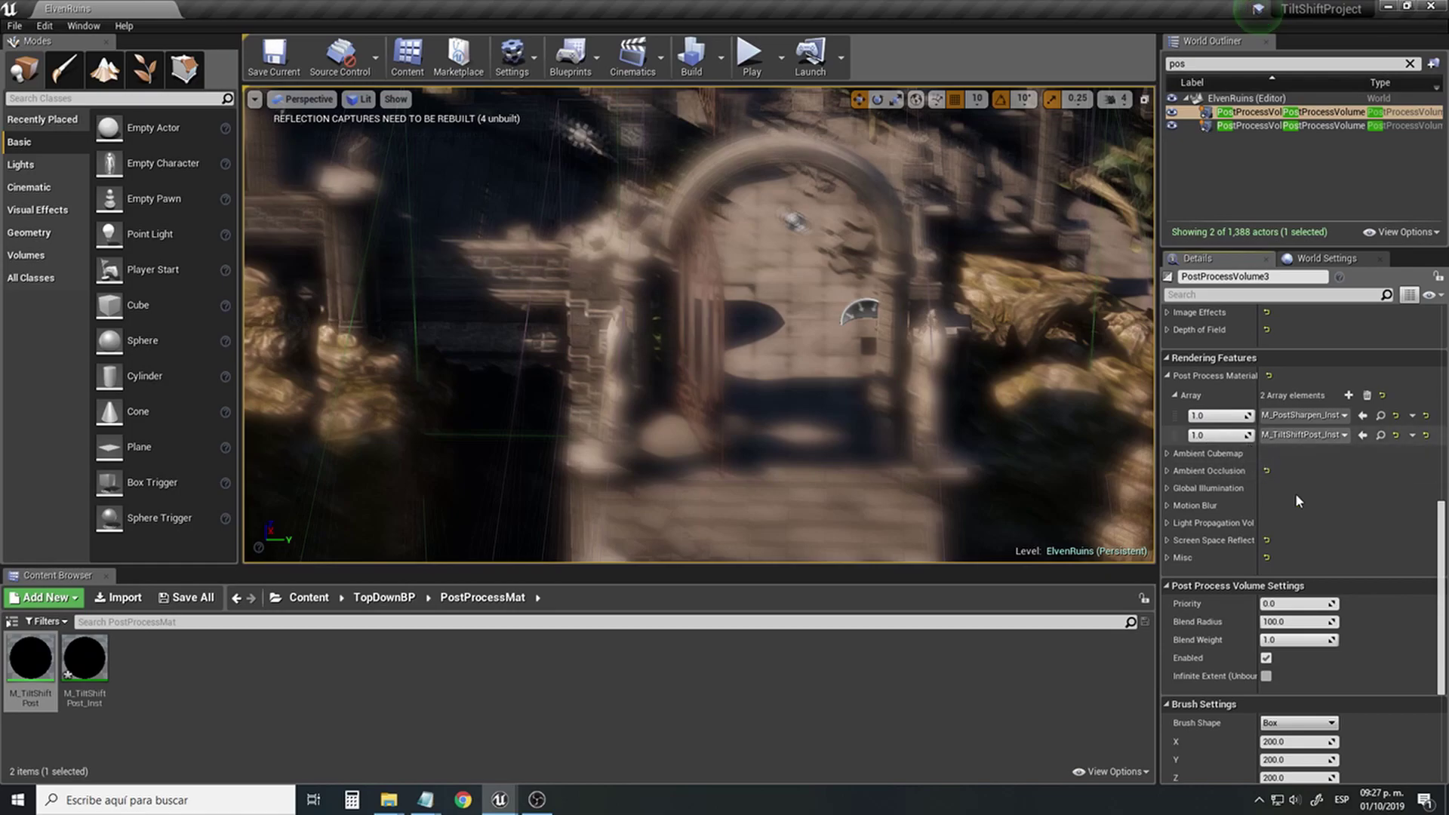
pyautogui.scroll(3, 1300, 501)
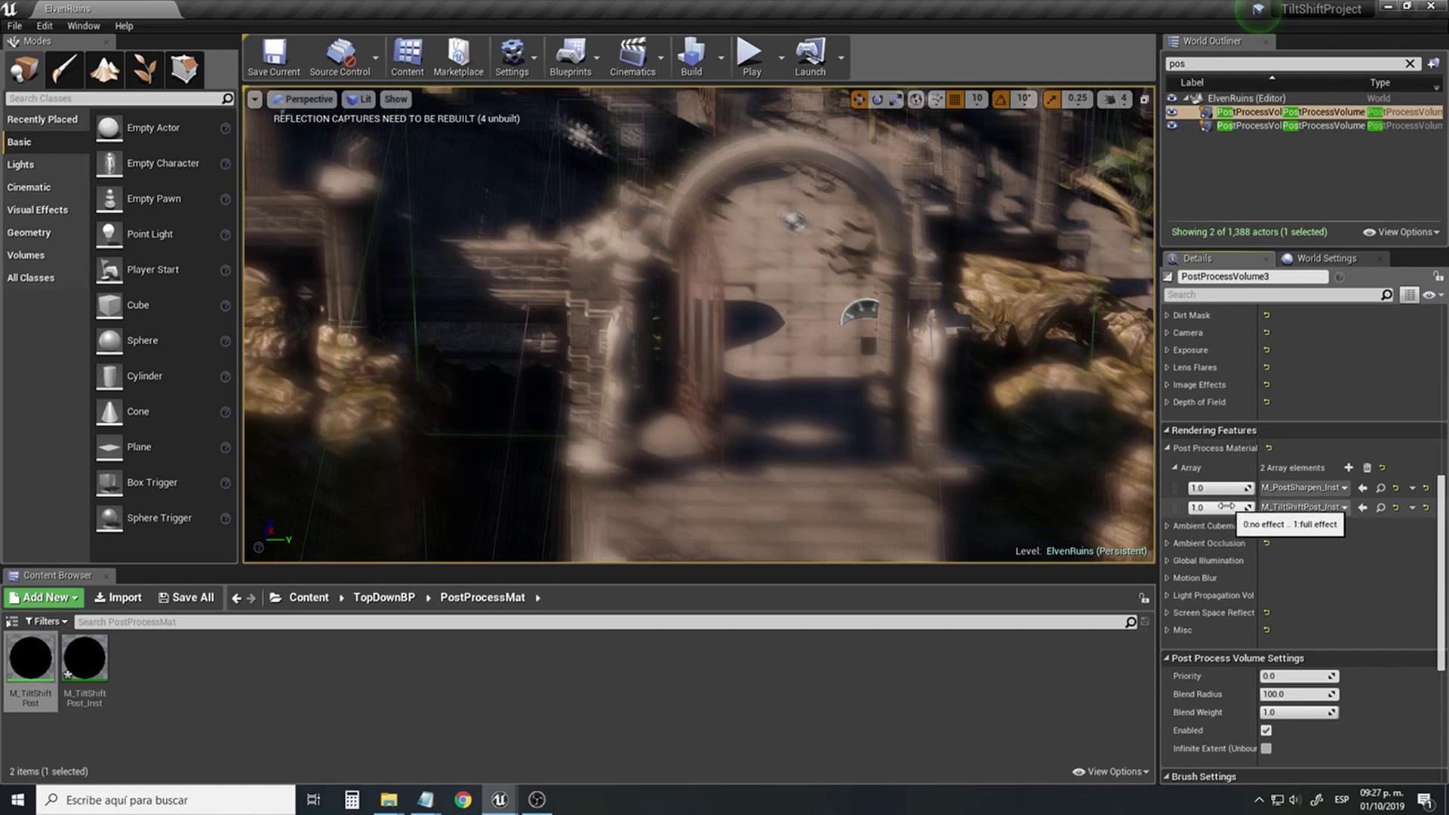
pyautogui.scroll(4, 1242, 462)
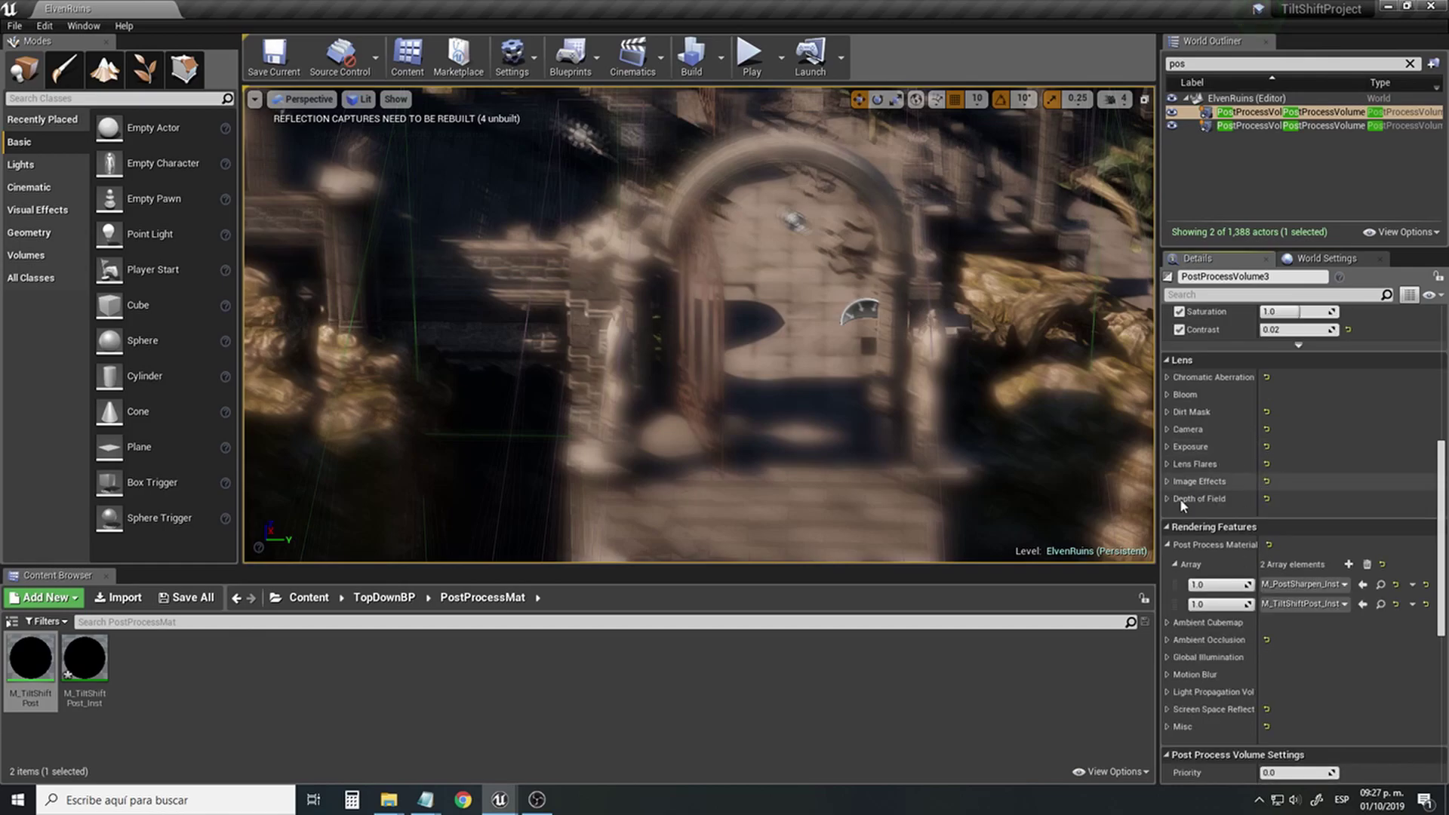
pyautogui.click(1168, 499)
pyautogui.scroll(-5, 1233, 502)
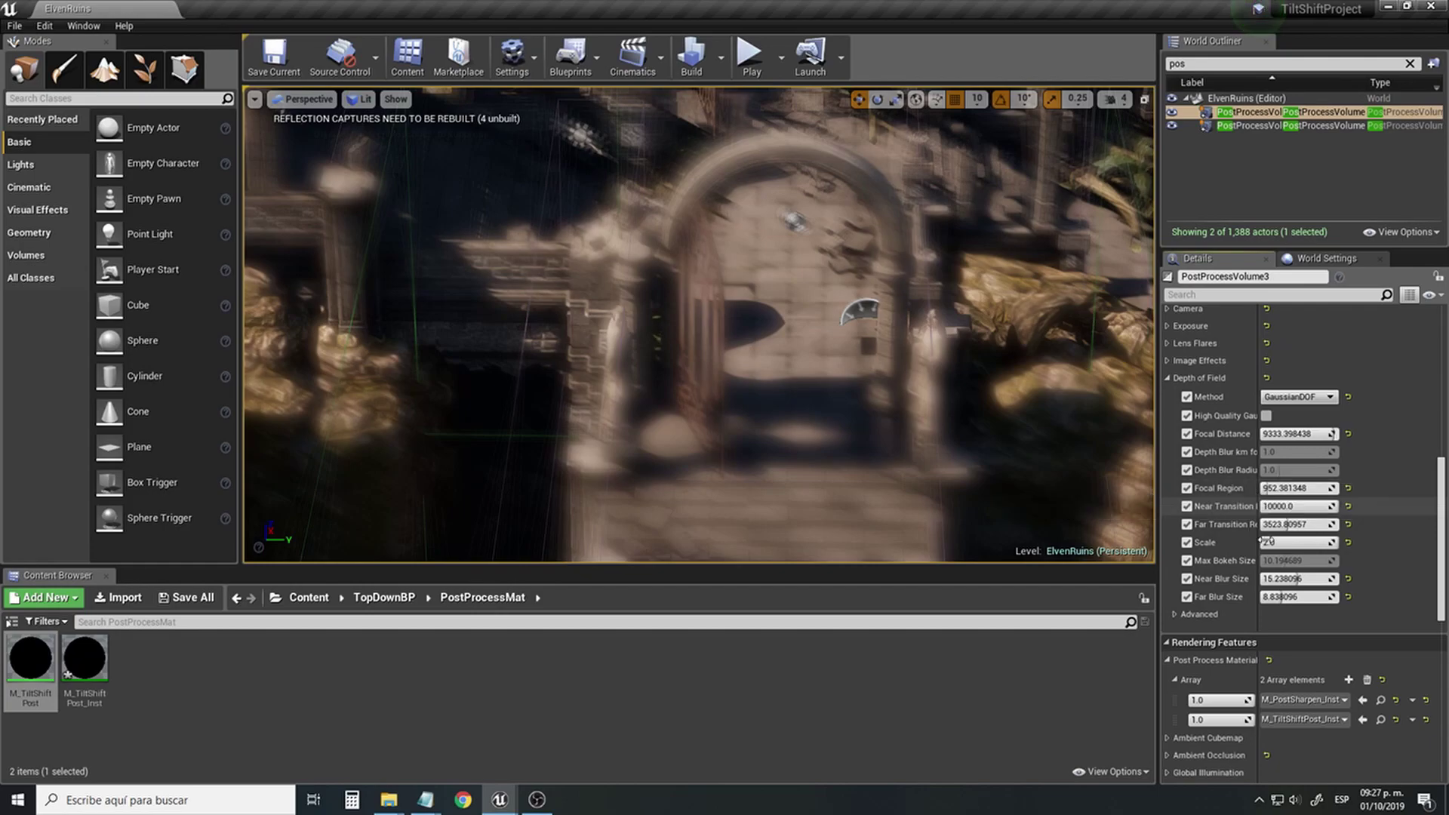
pyautogui.click(1283, 542)
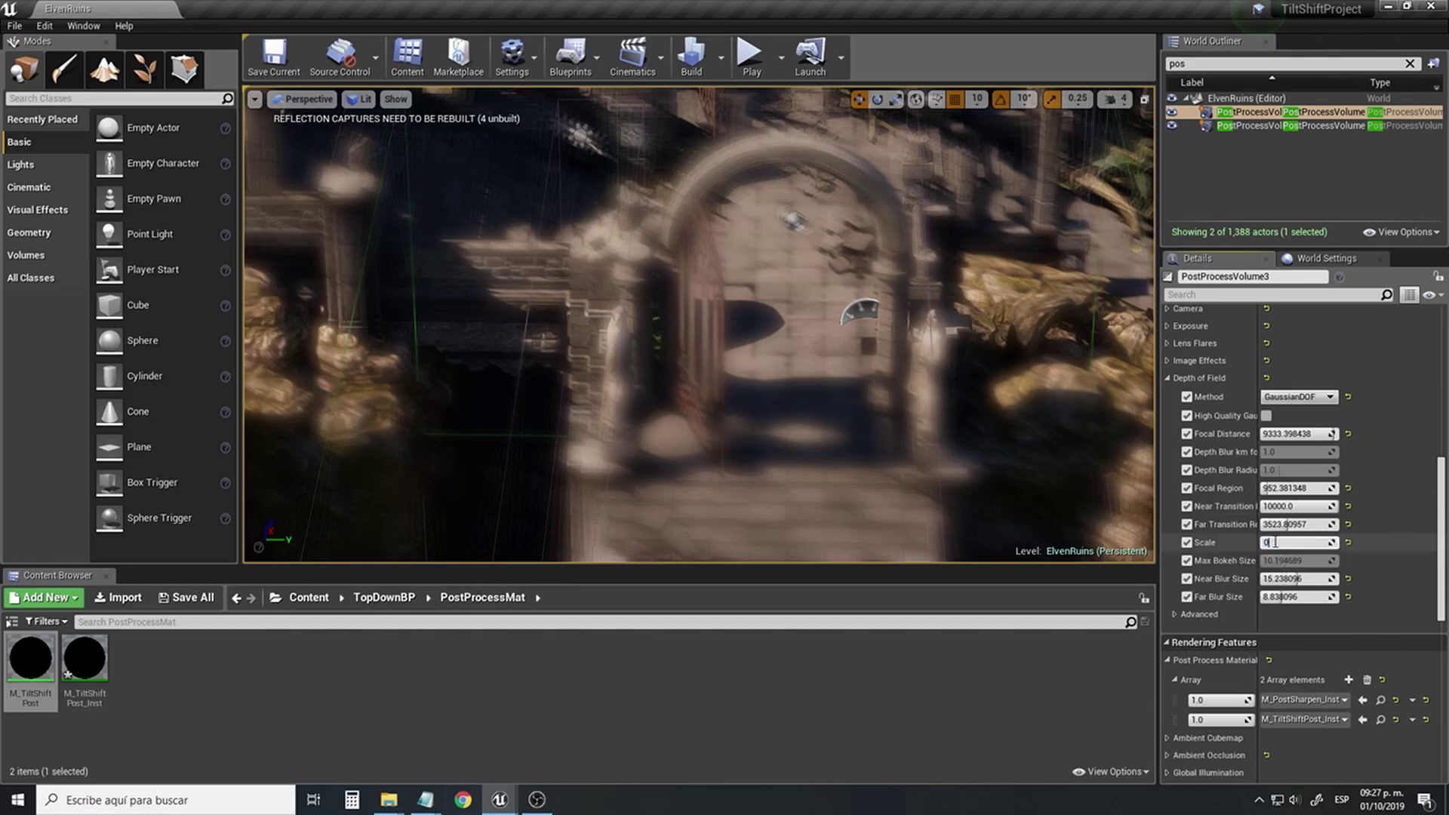
# Play the level in the editor to test the tilt-shift blur during gameplay.
pyautogui.moveTo(875, 362); pyautogui.dragTo(936, 383, button='right')
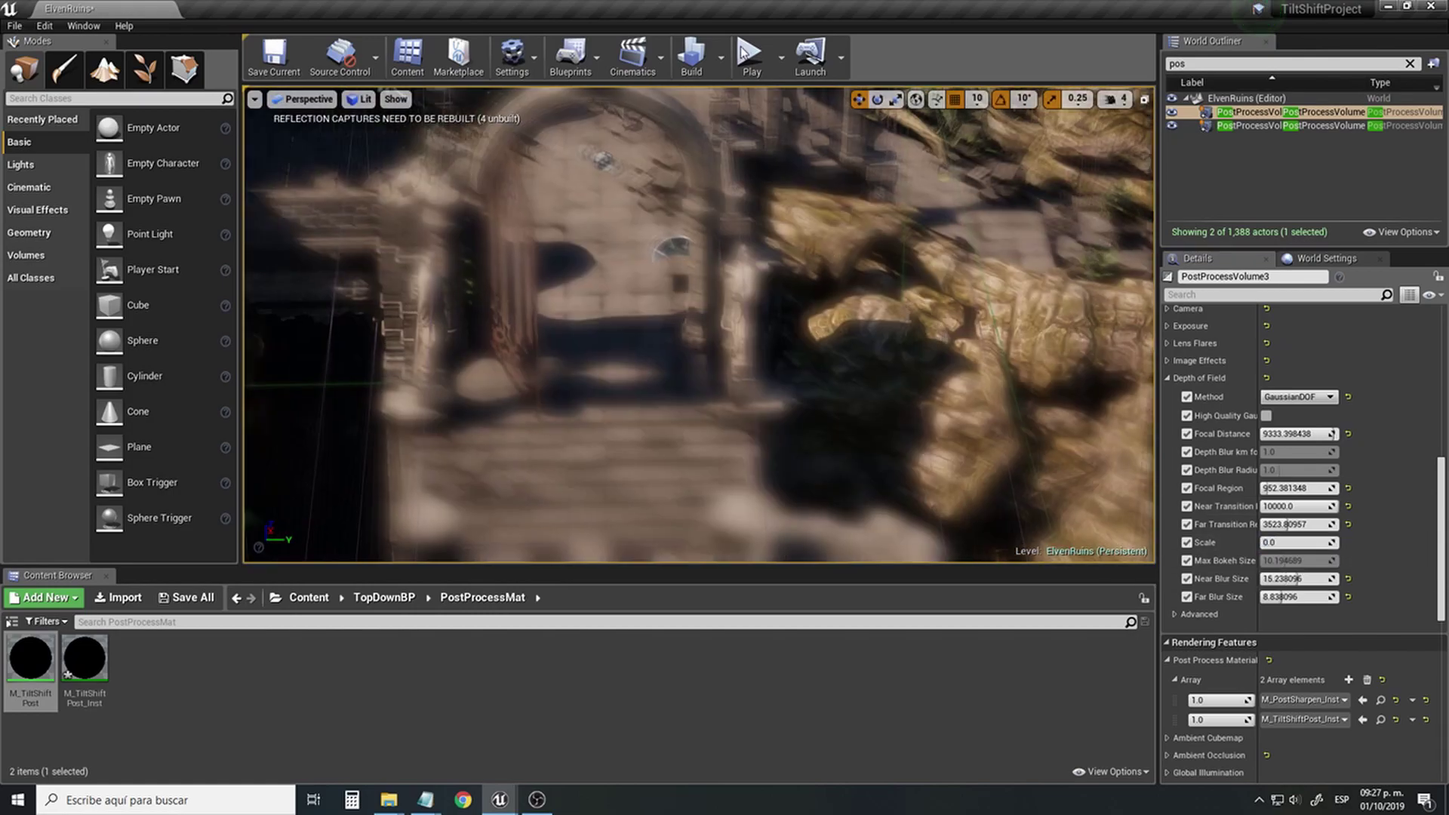
pyautogui.click(741, 50)
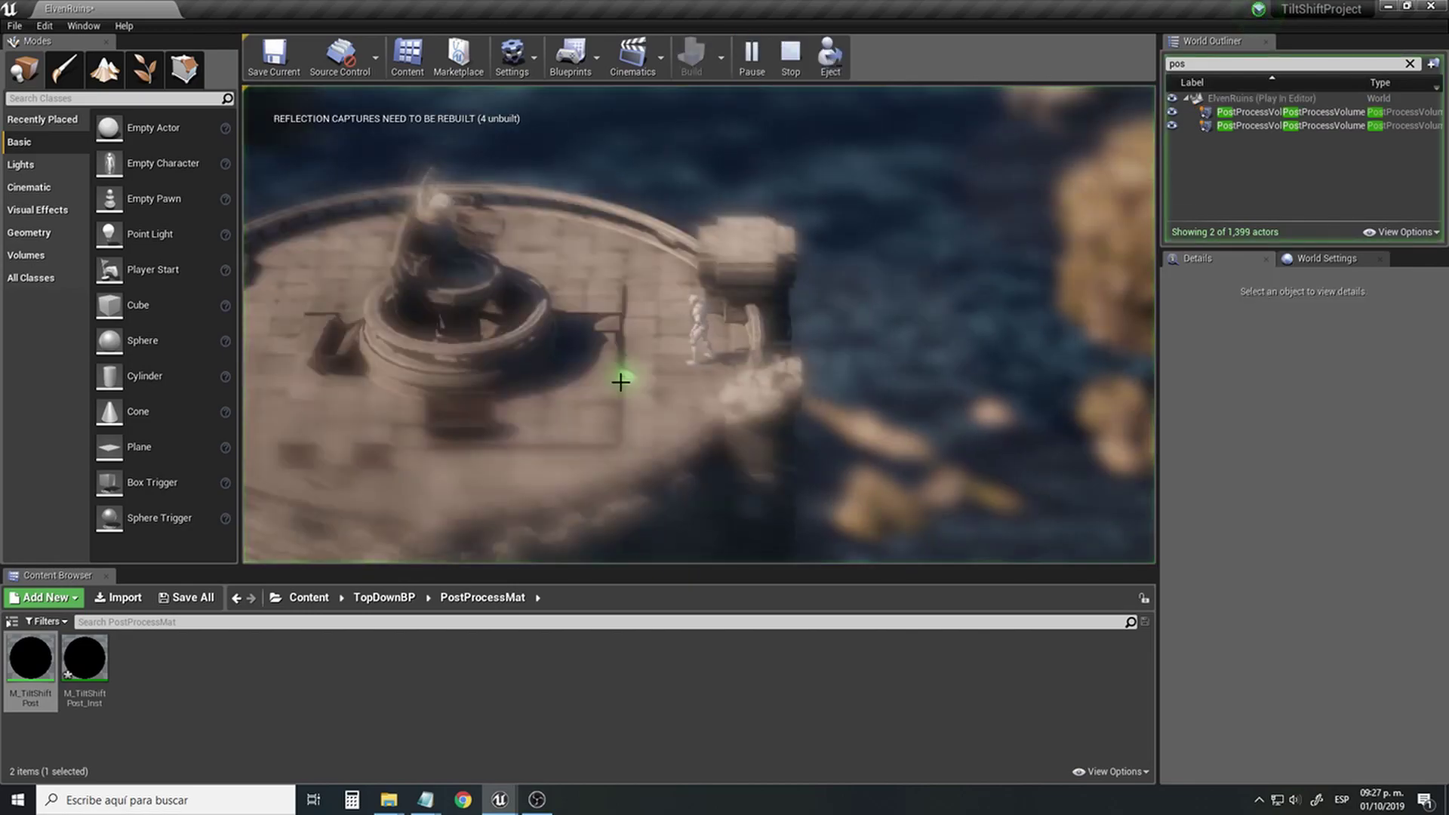
# Walk the character around the fountain terrace to check the blur, and end the play session.
pyautogui.click(604, 400)
pyautogui.moveTo(600, 412)
pyautogui.mouseDown()
pyautogui.moveTo(504, 346)
pyautogui.moveTo(536, 307)
pyautogui.moveTo(602, 314)
pyautogui.moveTo(616, 341)
pyautogui.moveTo(559, 339)
pyautogui.moveTo(802, 153)
pyautogui.mouseUp()
pyautogui.click(790, 52)
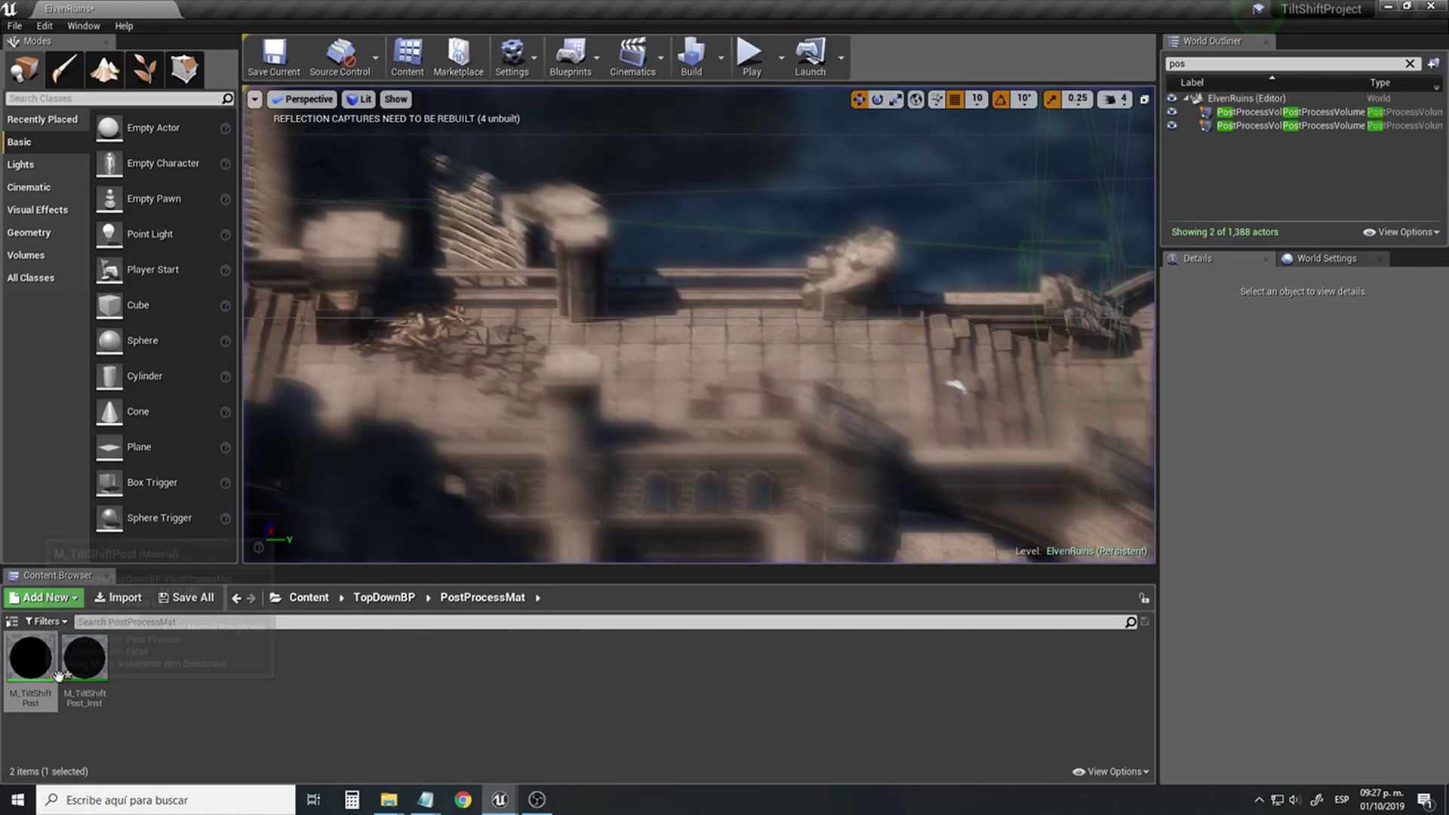
# Open M_TiltShiftPost_Inst beside the viewport and reset DownPow, Gradient, BlurFactor and BlurPow to their default values.
pyautogui.doubleClick(92, 668)
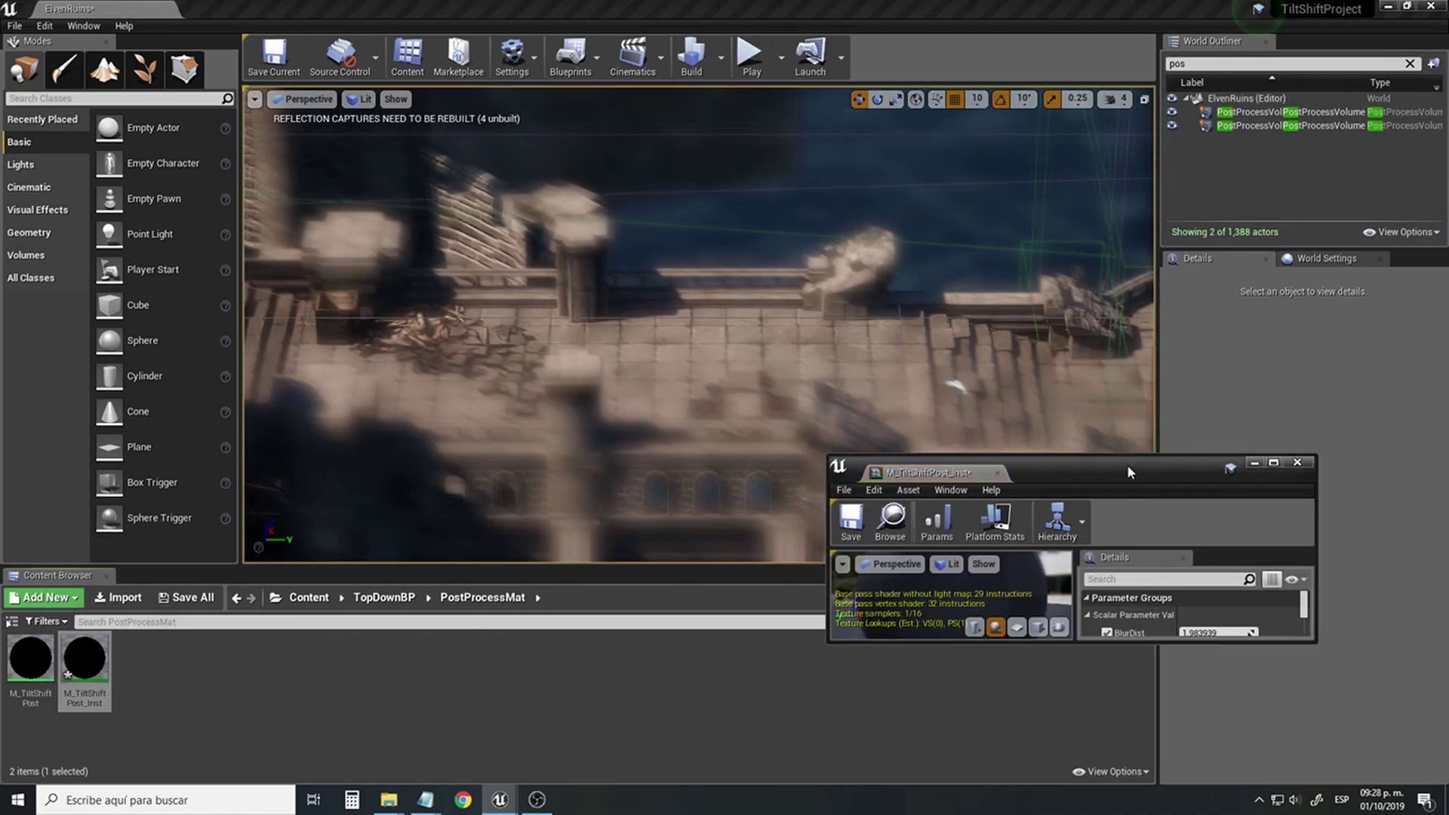
pyautogui.moveTo(1126, 483); pyautogui.dragTo(1276, 365)
pyautogui.doubleClick(1274, 360)
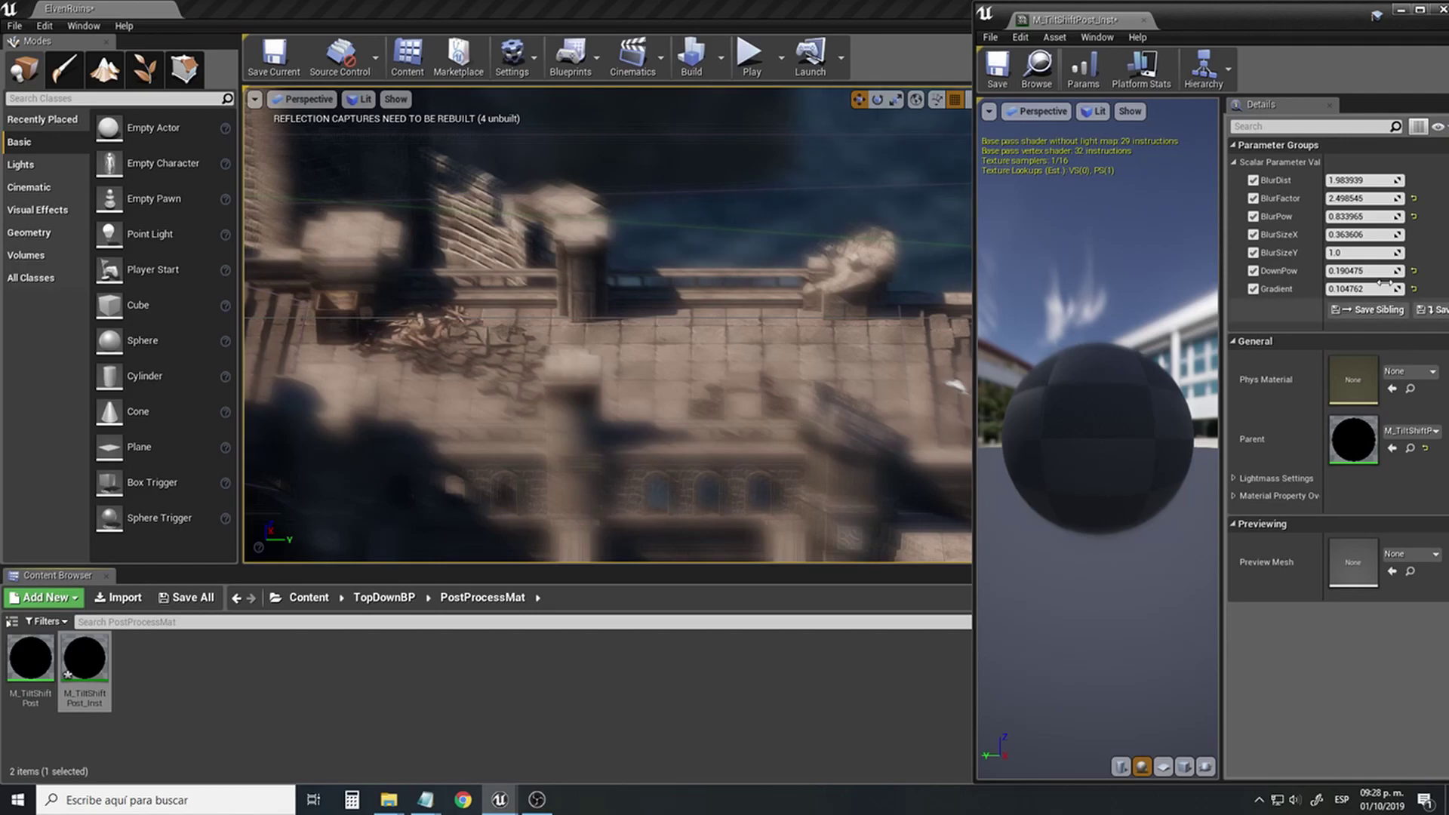
pyautogui.click(1416, 271)
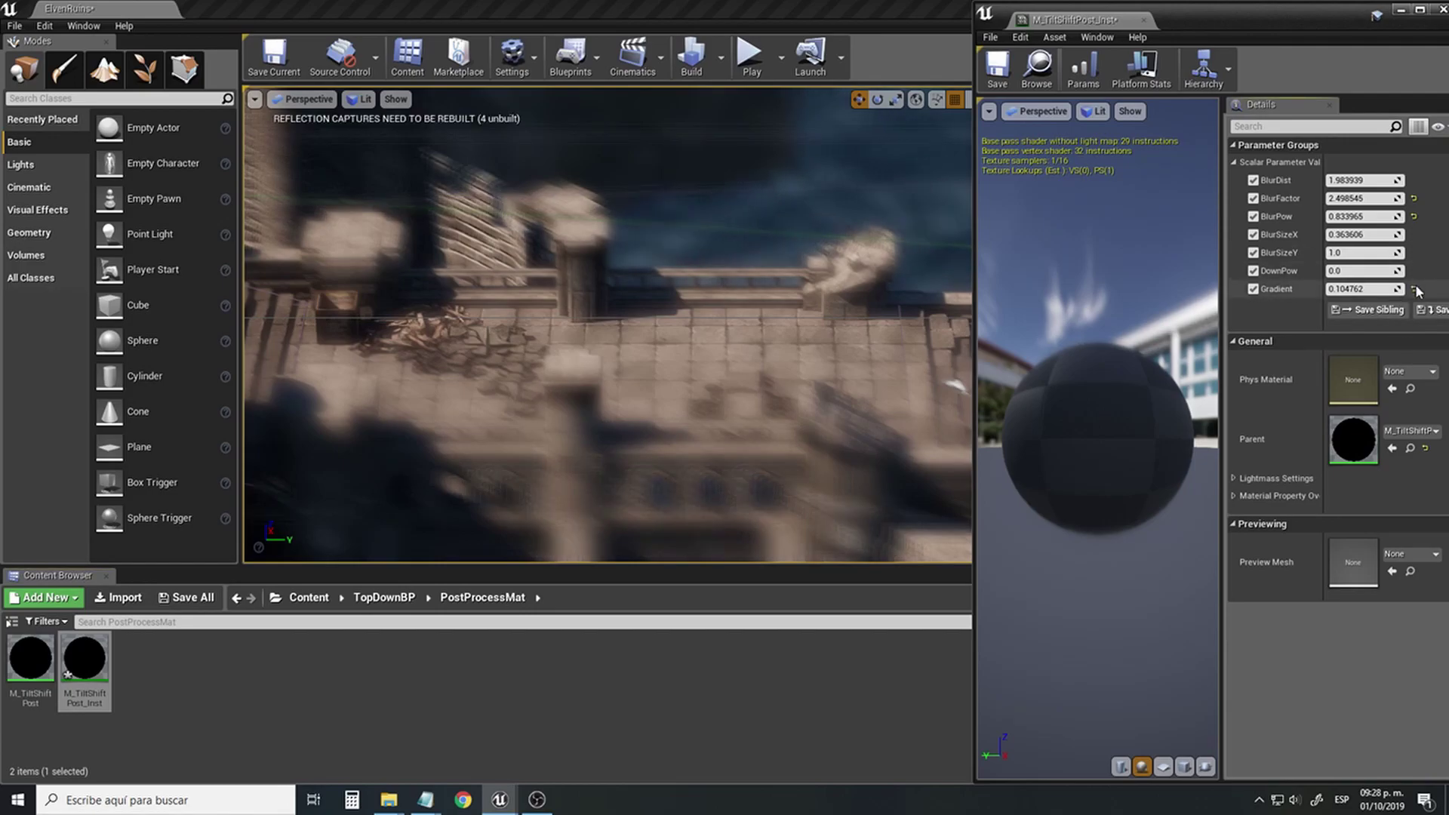
pyautogui.click(1415, 289)
pyautogui.click(1414, 198)
pyautogui.click(1414, 216)
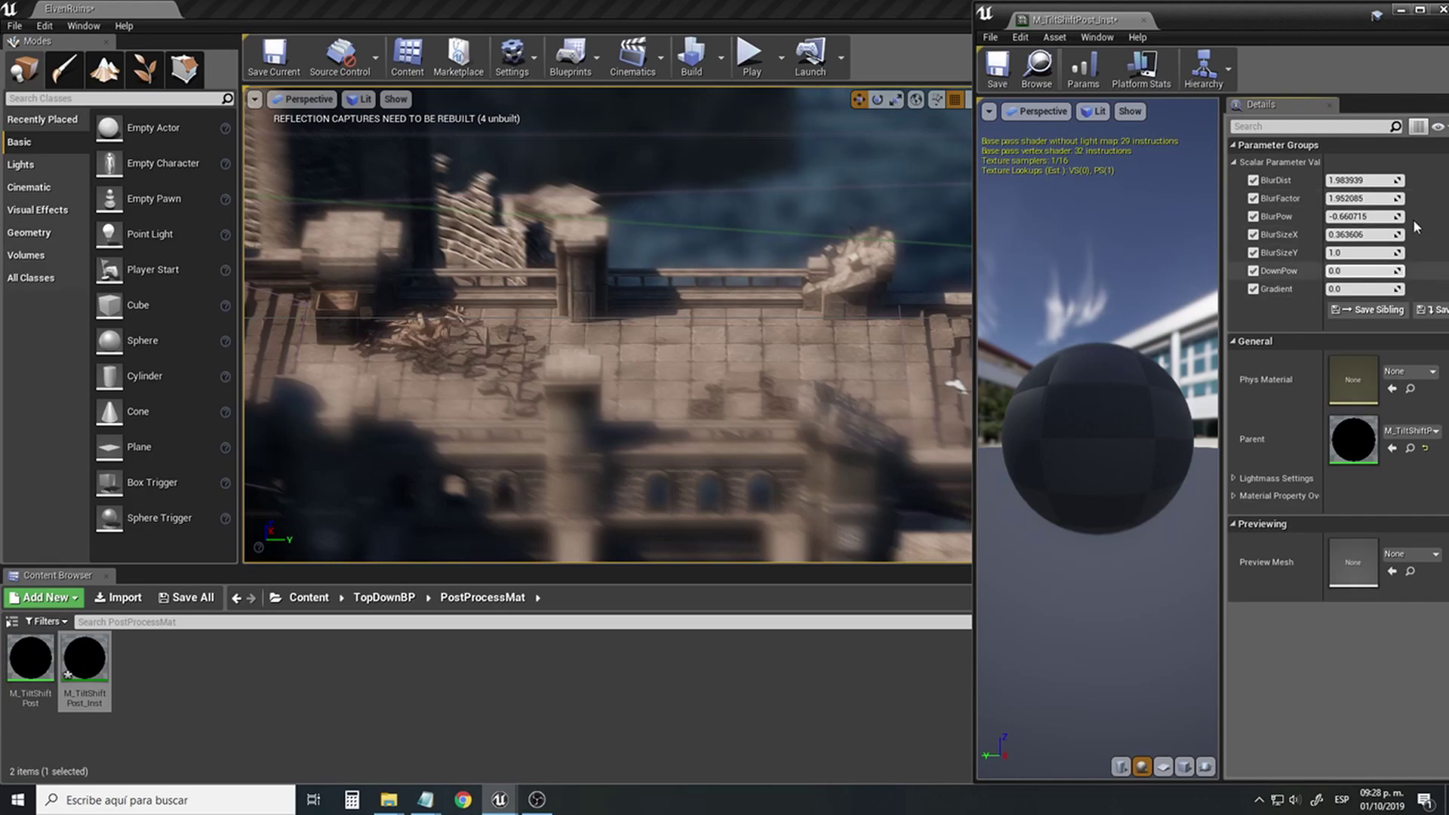
# Set the instance's BlurDist to 232.30632, BlurFactor to 8.460157 and BlurPow to 0.188011.
pyautogui.moveTo(1348, 180); pyautogui.dragTo(1408, 179)
pyautogui.moveTo(1359, 181)
pyautogui.mouseDown()
pyautogui.moveTo(1381, 180)
pyautogui.moveTo(1372, 199)
pyautogui.mouseUp()
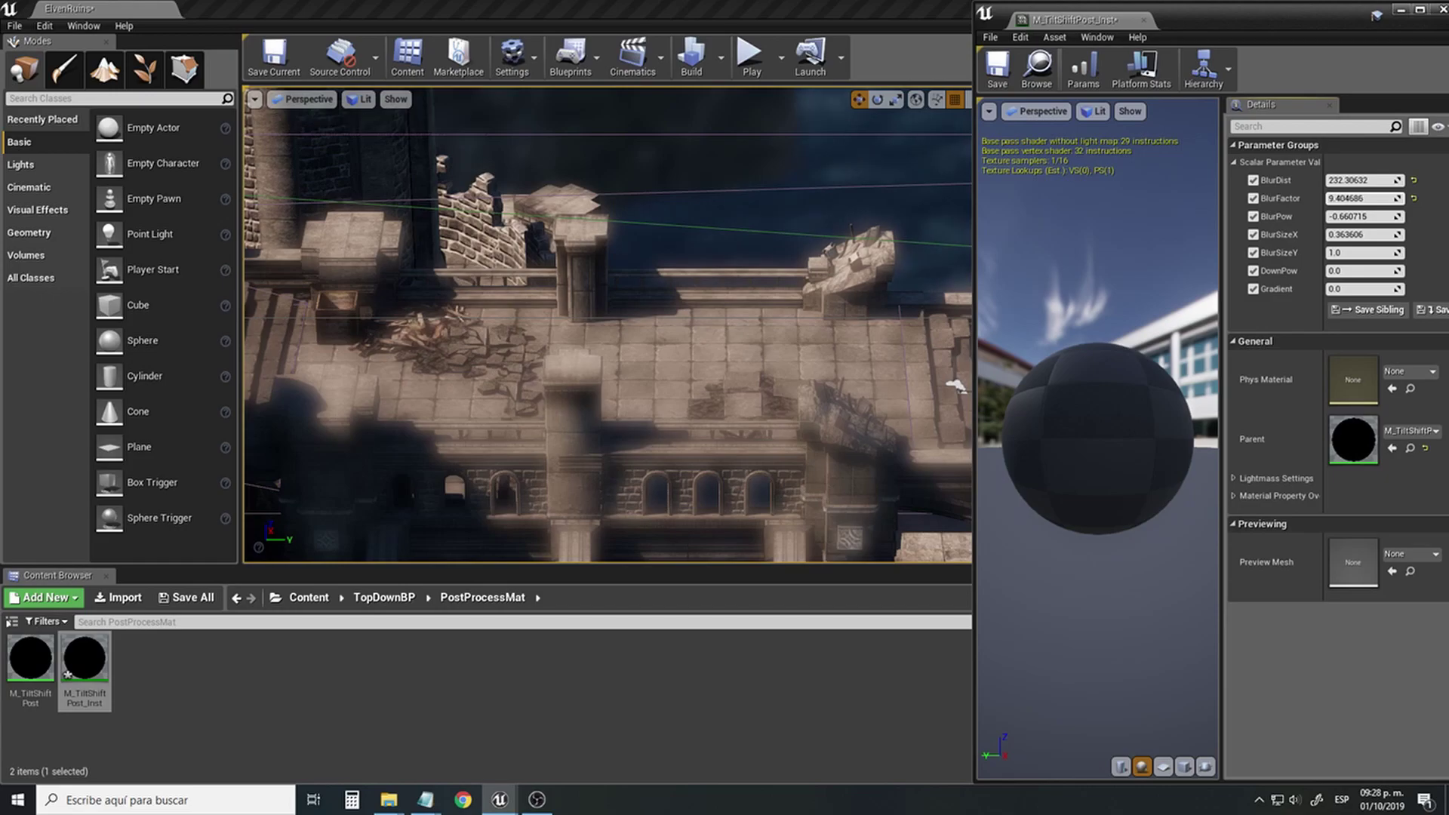
pyautogui.moveTo(1373, 199)
pyautogui.mouseDown()
pyautogui.moveTo(1377, 216)
pyautogui.moveTo(1363, 198)
pyautogui.mouseUp()
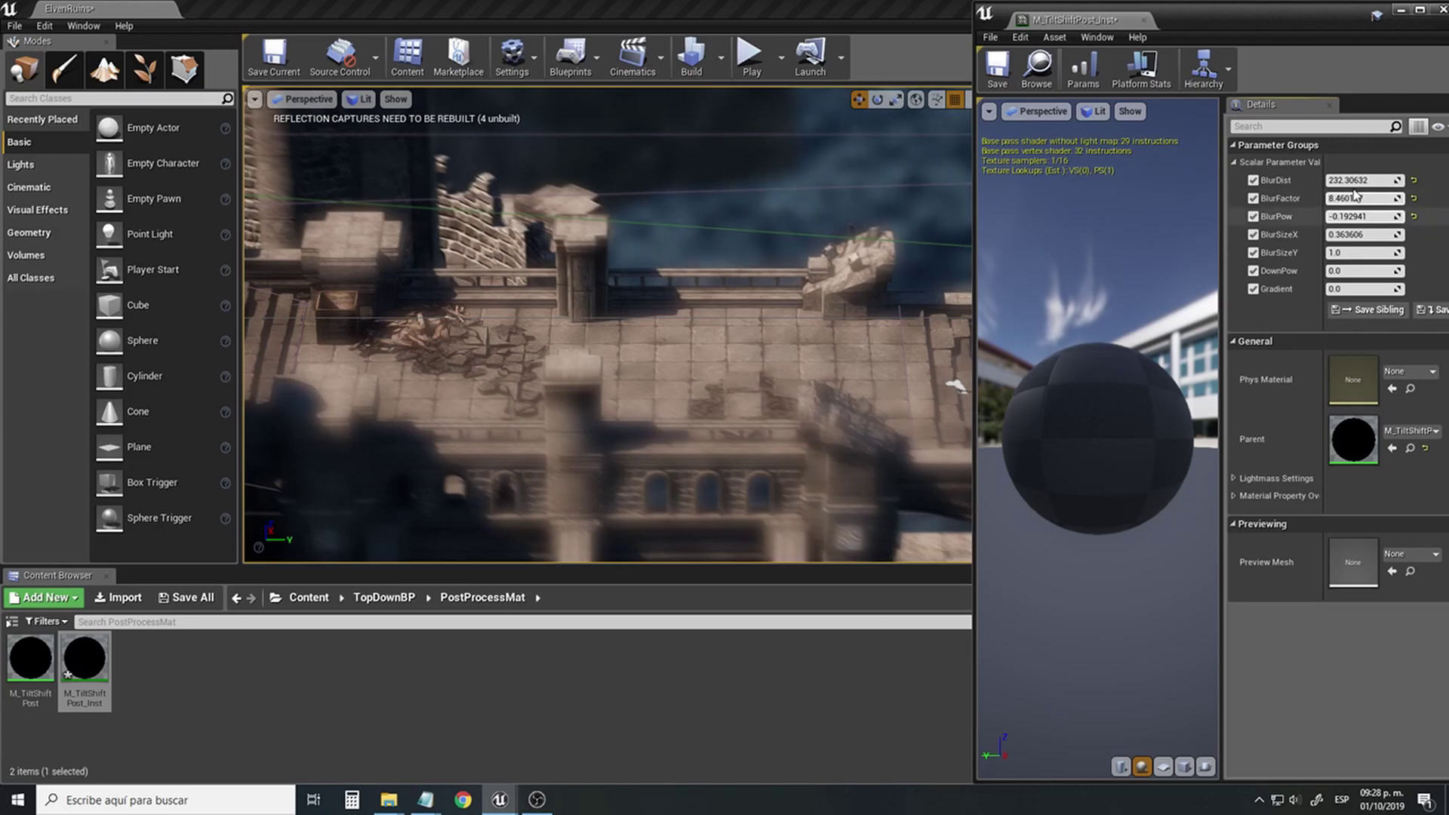
pyautogui.moveTo(1374, 217); pyautogui.dragTo(1380, 217)
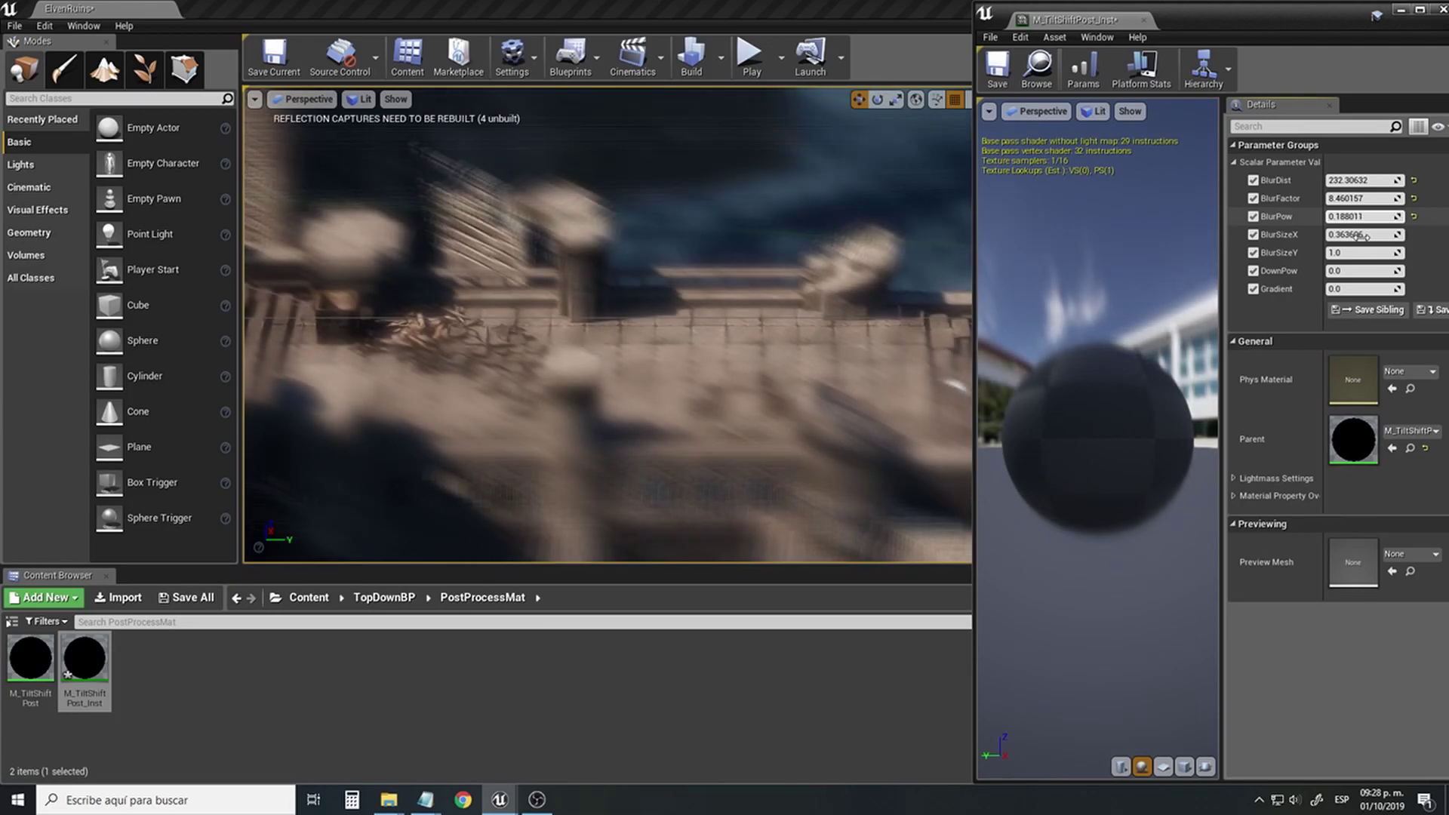
# Set the instance's BlurSizeX to 0.230273, DownPow to 0.024245 and Gradient to -0.857778, and put its editor away.
pyautogui.moveTo(1375, 235); pyautogui.dragTo(1372, 234)
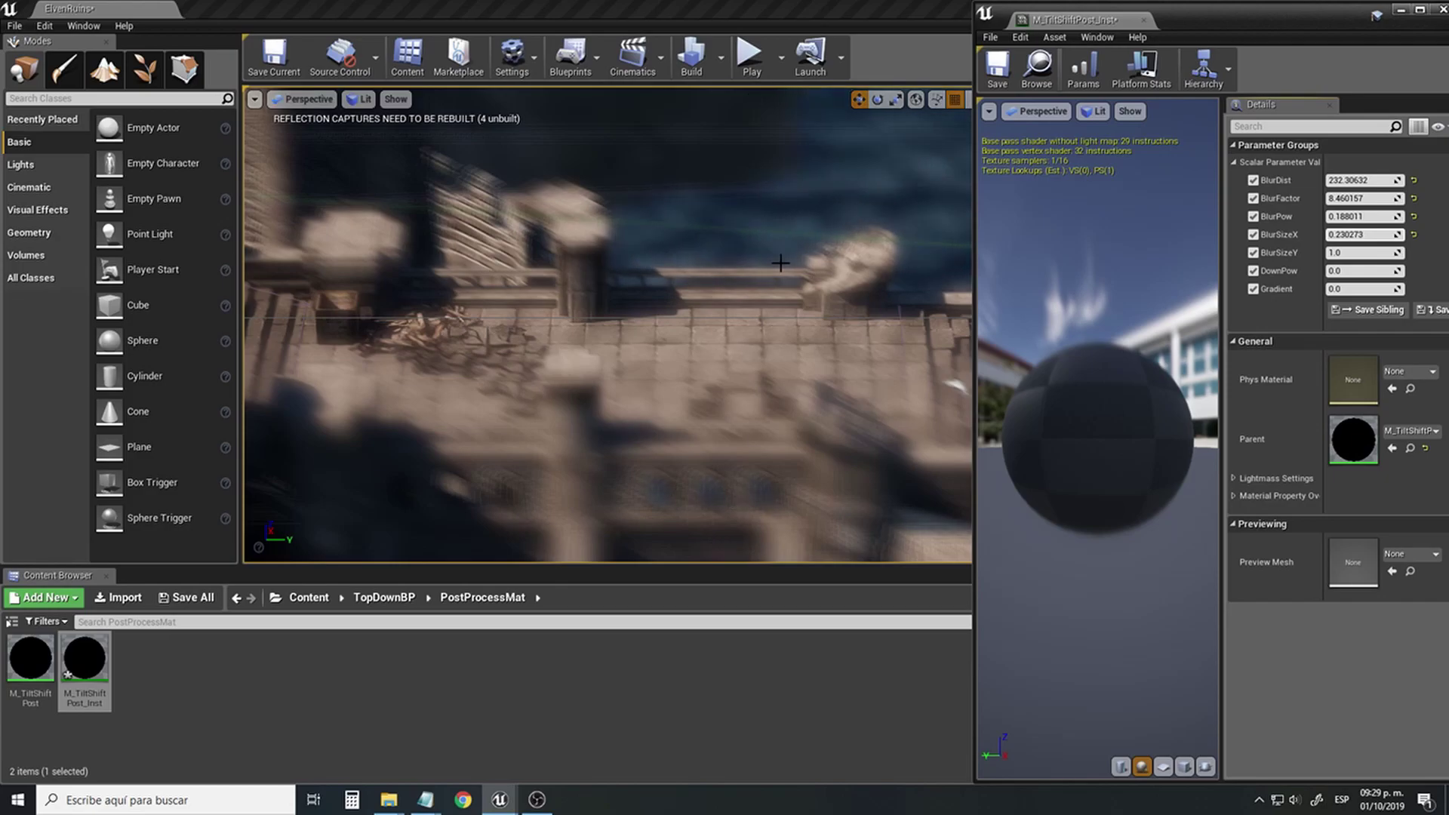
pyautogui.moveTo(1361, 271)
pyautogui.mouseDown()
pyautogui.moveTo(1440, 271)
pyautogui.moveTo(1364, 271)
pyautogui.moveTo(1396, 289)
pyautogui.moveTo(1336, 289)
pyautogui.moveTo(1370, 289)
pyautogui.mouseUp()
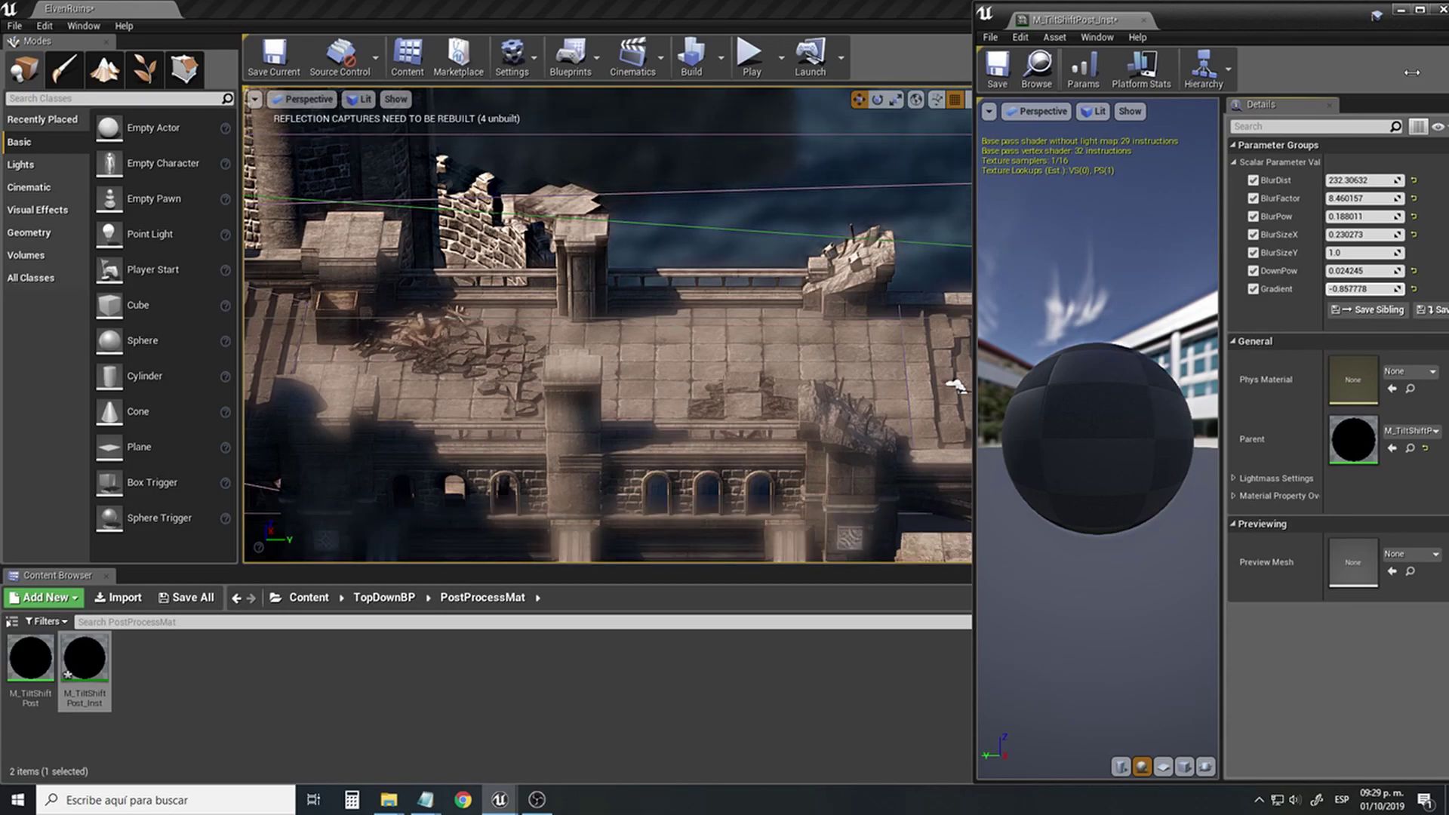
pyautogui.click(1402, 10)
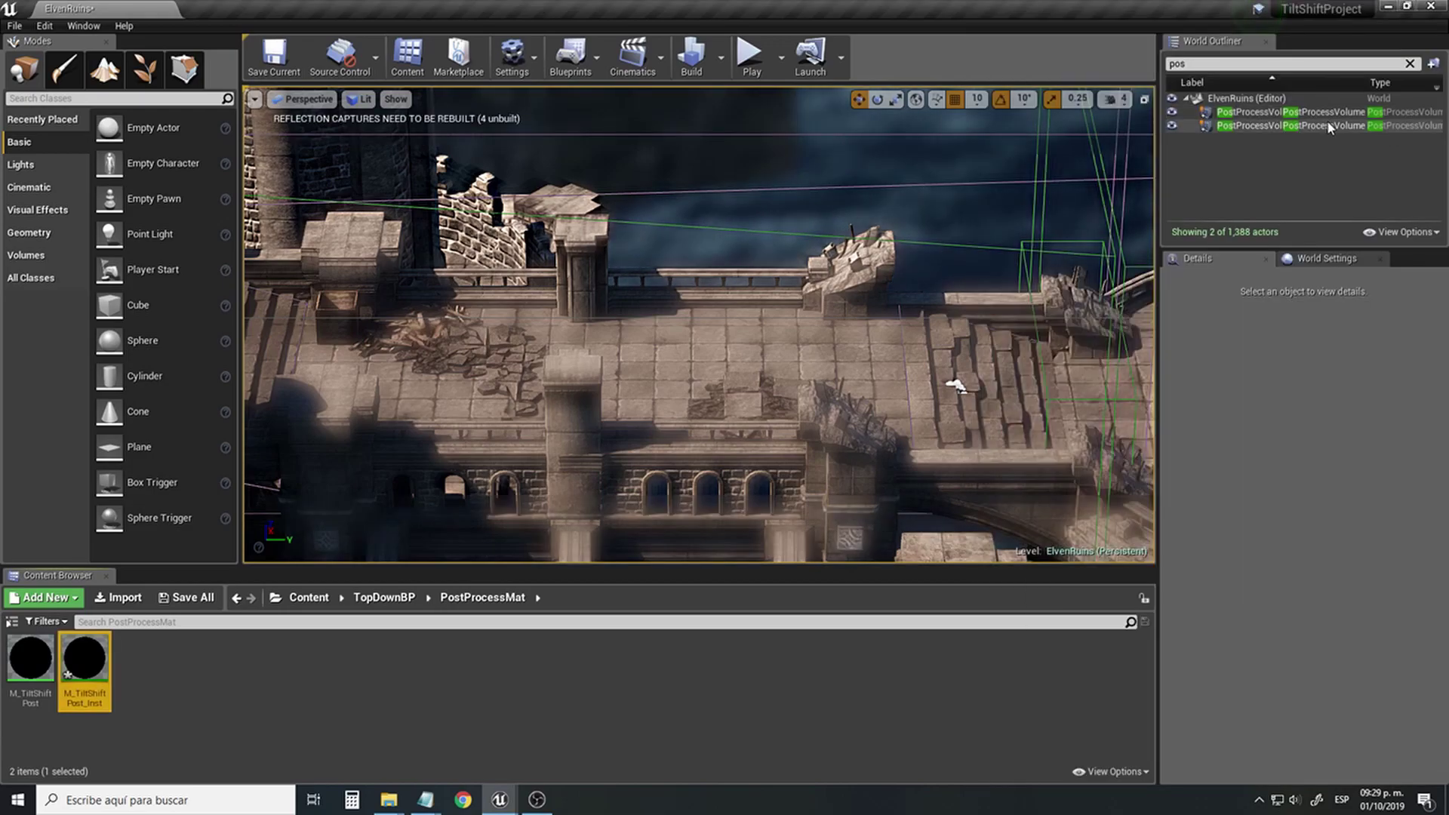
# Select PostProcessVolume3 and disable its Depth of Field Method override.
pyautogui.click(1328, 125)
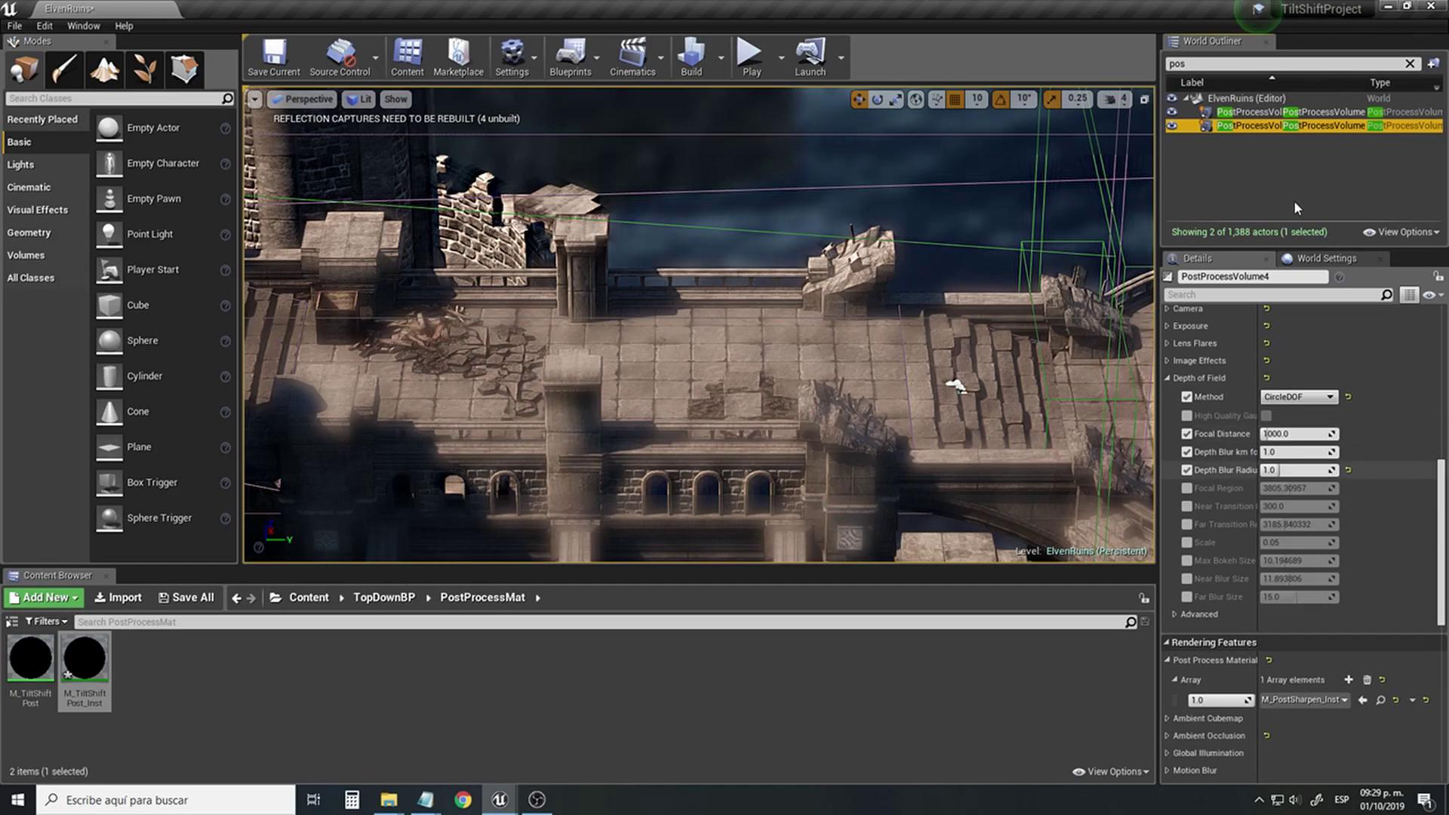
pyautogui.click(1312, 115)
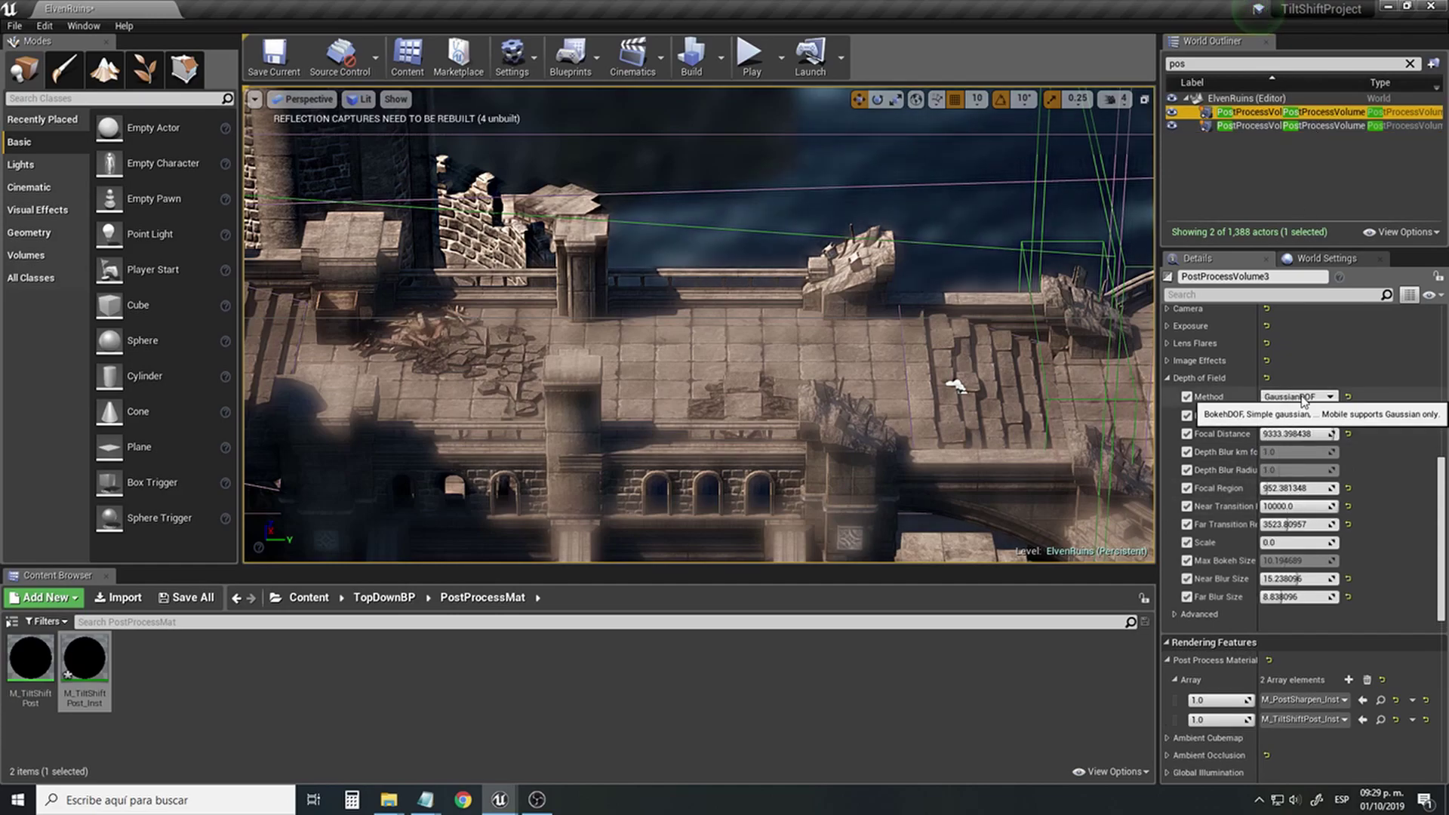
pyautogui.click(1187, 397)
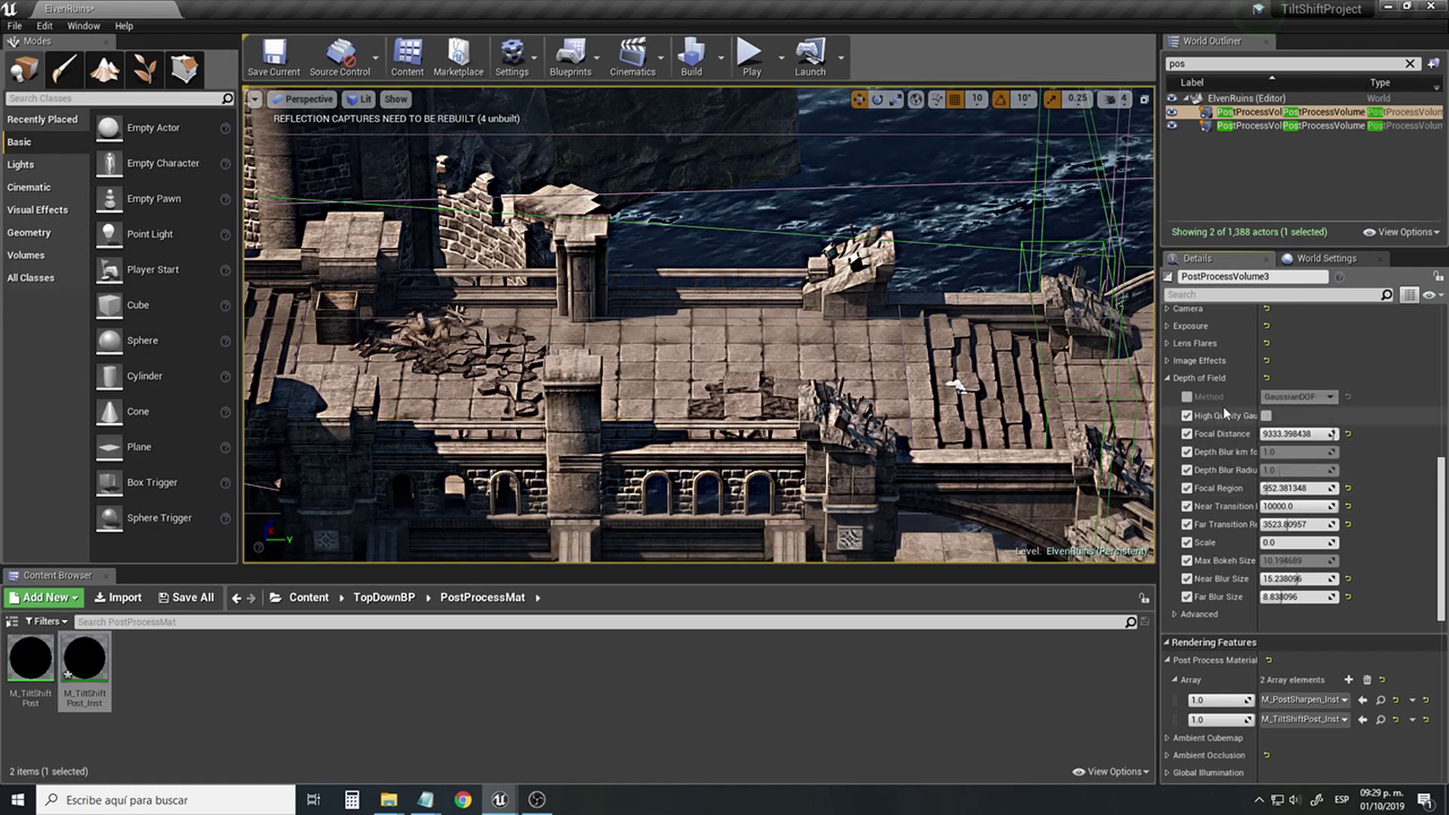
# Reopen M_TiltShiftPost_Inst and set BlurDist to 99.704292, BlurFactor to 7.846257, BlurPow to -0.108372, DownPow to 0.281388 and Gradient to 0.228154.
pyautogui.doubleClick(85, 660)
pyautogui.moveTo(1363, 181); pyautogui.dragTo(1364, 216)
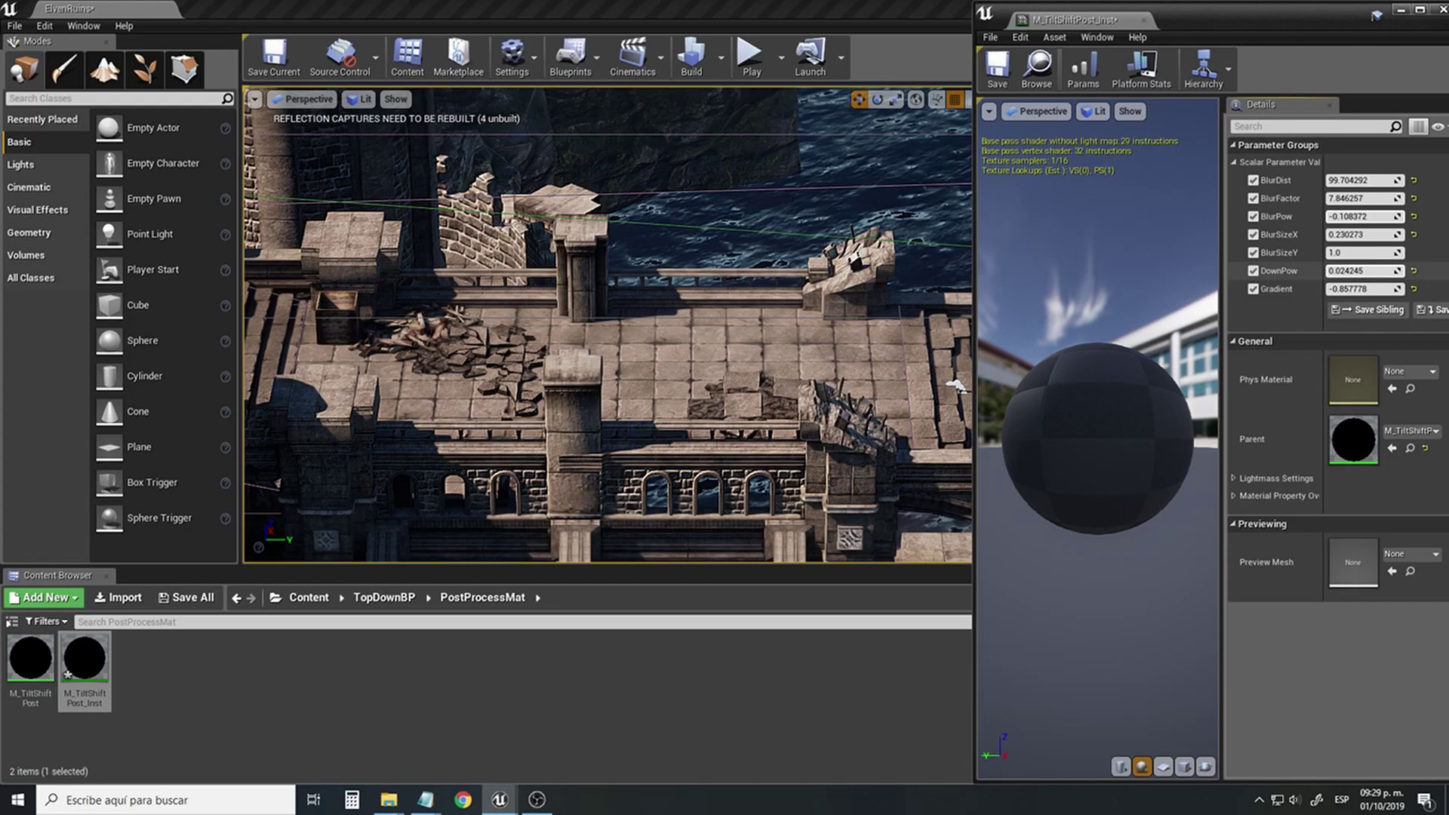
pyautogui.moveTo(1363, 270); pyautogui.dragTo(1364, 288)
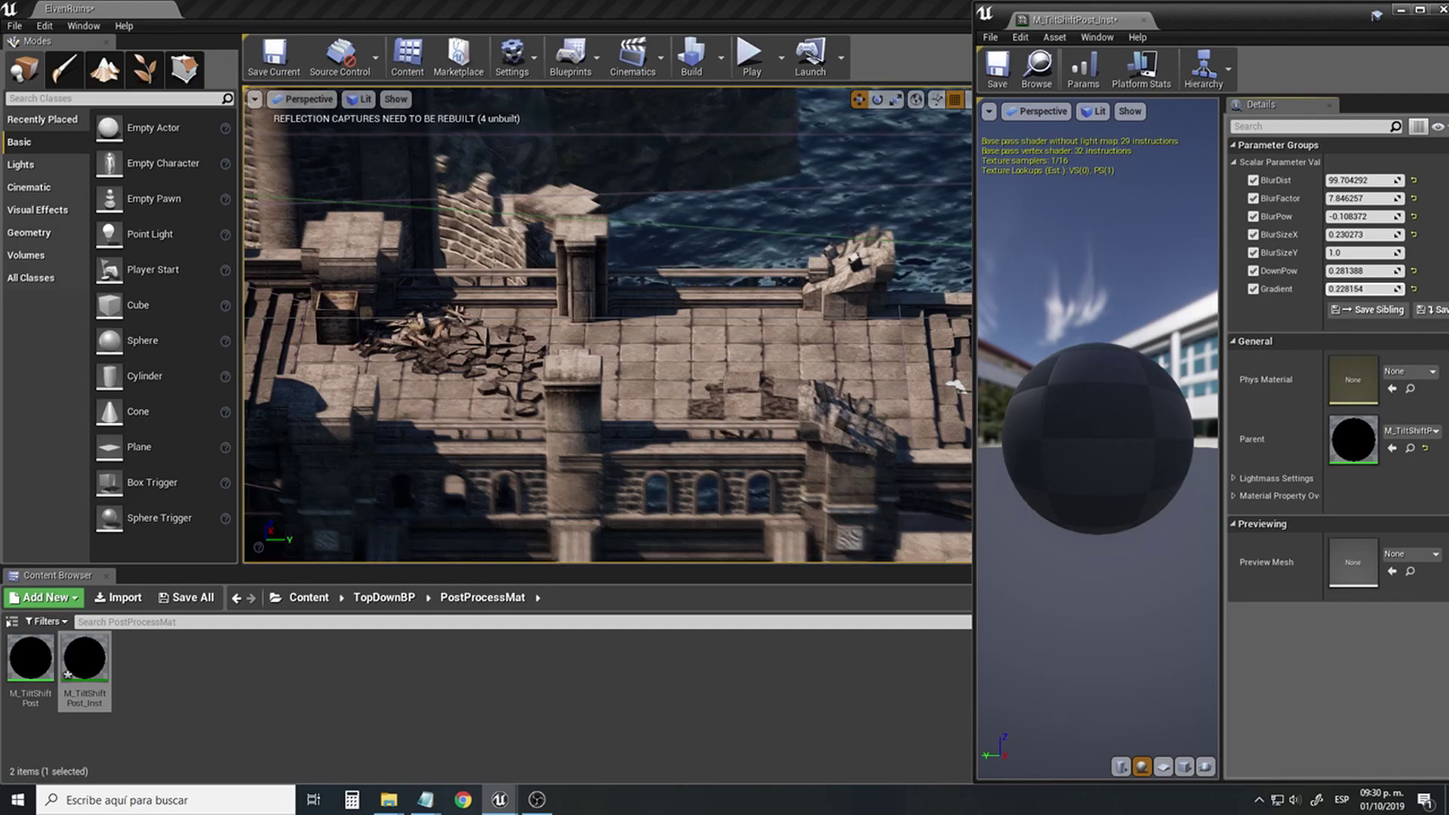
# Set the instance's DownPow to -0.089917, Gradient to 0.282646 and BlurSizeX to 0.335035.
pyautogui.moveTo(1364, 289)
pyautogui.mouseDown()
pyautogui.moveTo(1385, 271)
pyautogui.moveTo(1373, 288)
pyautogui.mouseUp()
pyautogui.moveTo(1375, 235); pyautogui.dragTo(1383, 234)
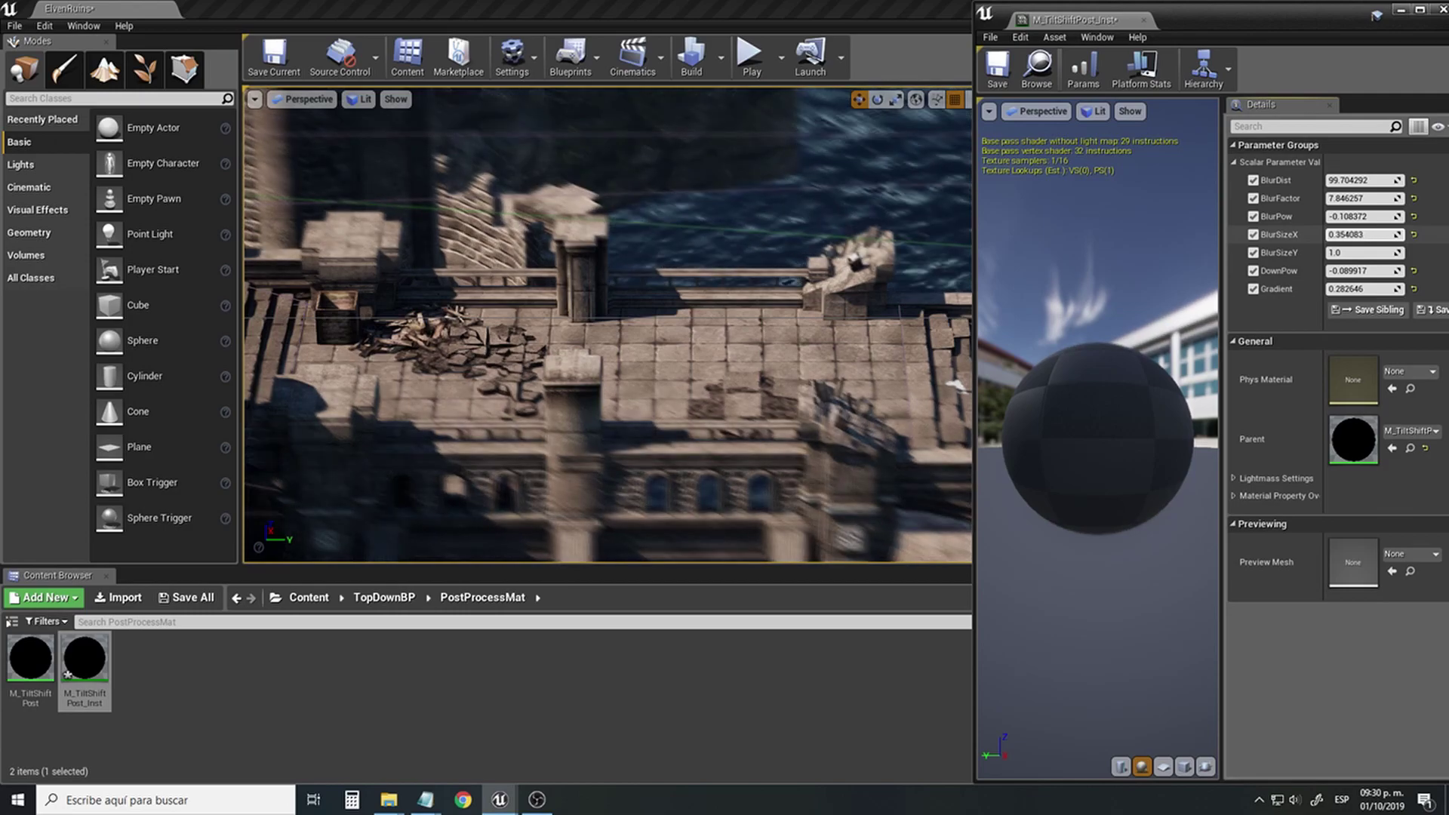
pyautogui.moveTo(1387, 217); pyautogui.dragTo(1393, 217)
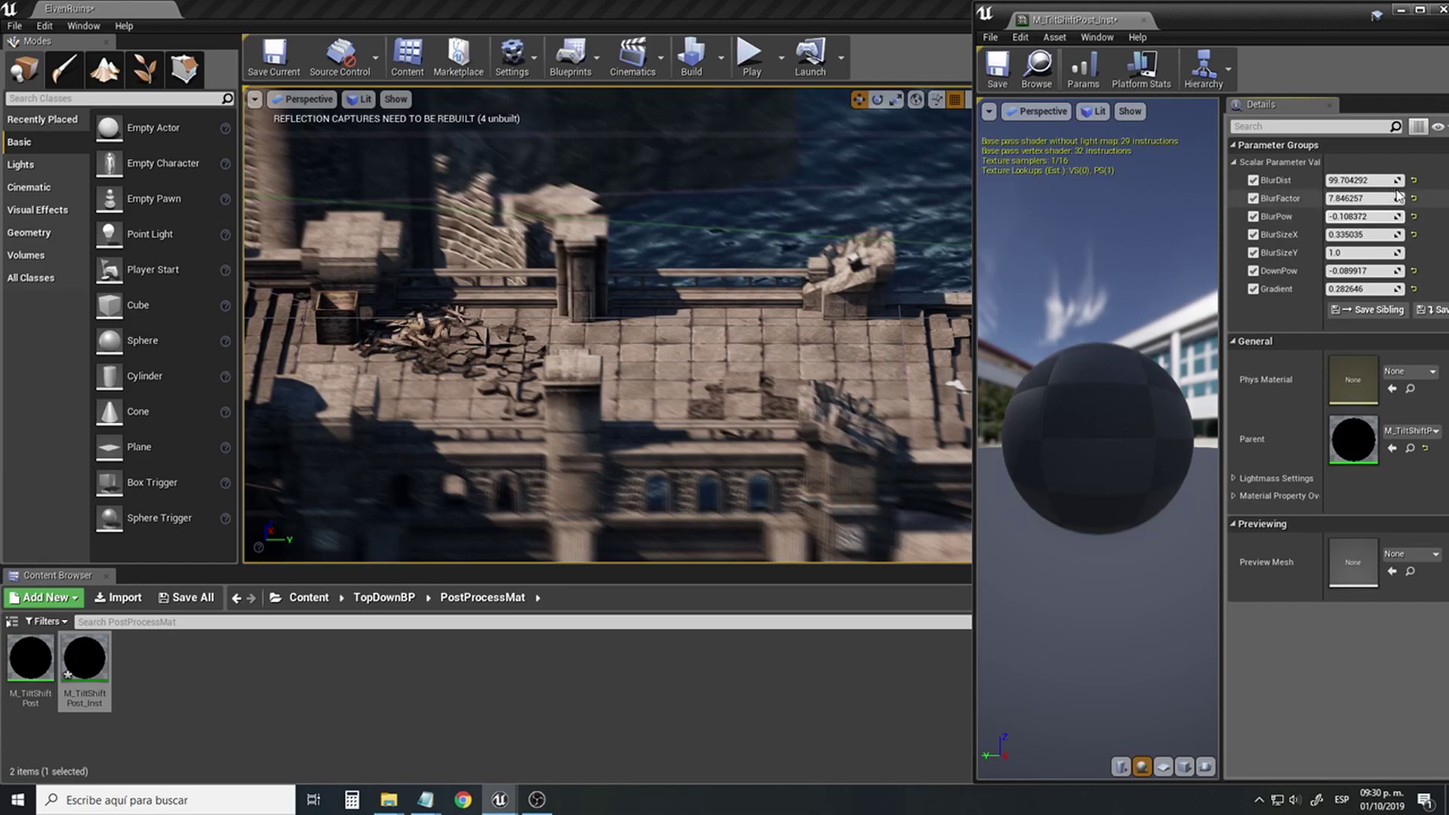
# Set BlurDist to 96.128181 and BlurFactor to 7.106898, and save and close the instance.
pyautogui.moveTo(1397, 197); pyautogui.dragTo(1392, 198)
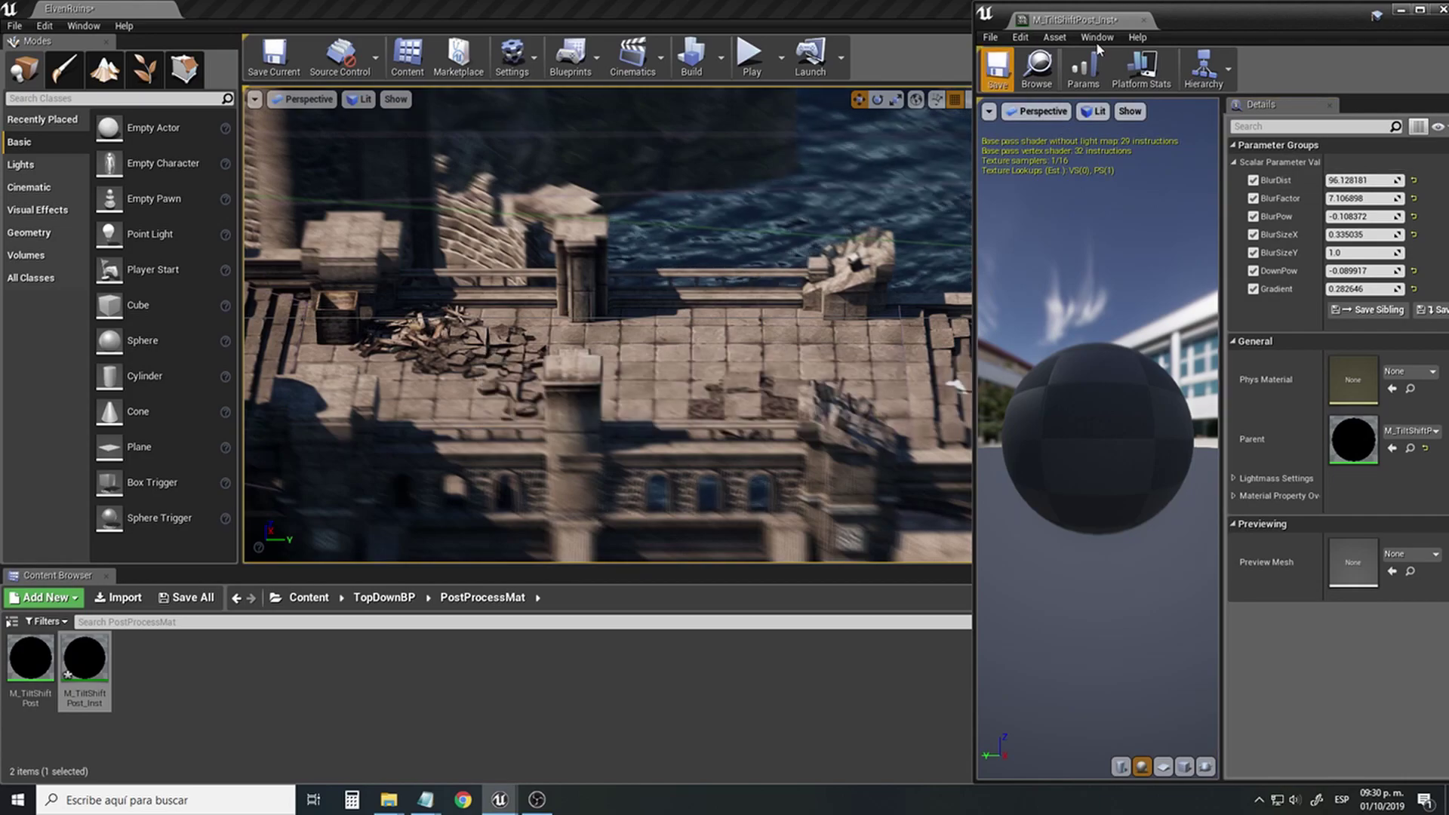
pyautogui.click(997, 68)
pyautogui.click(1144, 20)
# Check the blur from several camera angles and play the level, moving the character through the ruins.
pyautogui.moveTo(1052, 298); pyautogui.dragTo(1026, 338, button='right')
pyautogui.moveTo(1020, 281); pyautogui.dragTo(1019, 375, button='right')
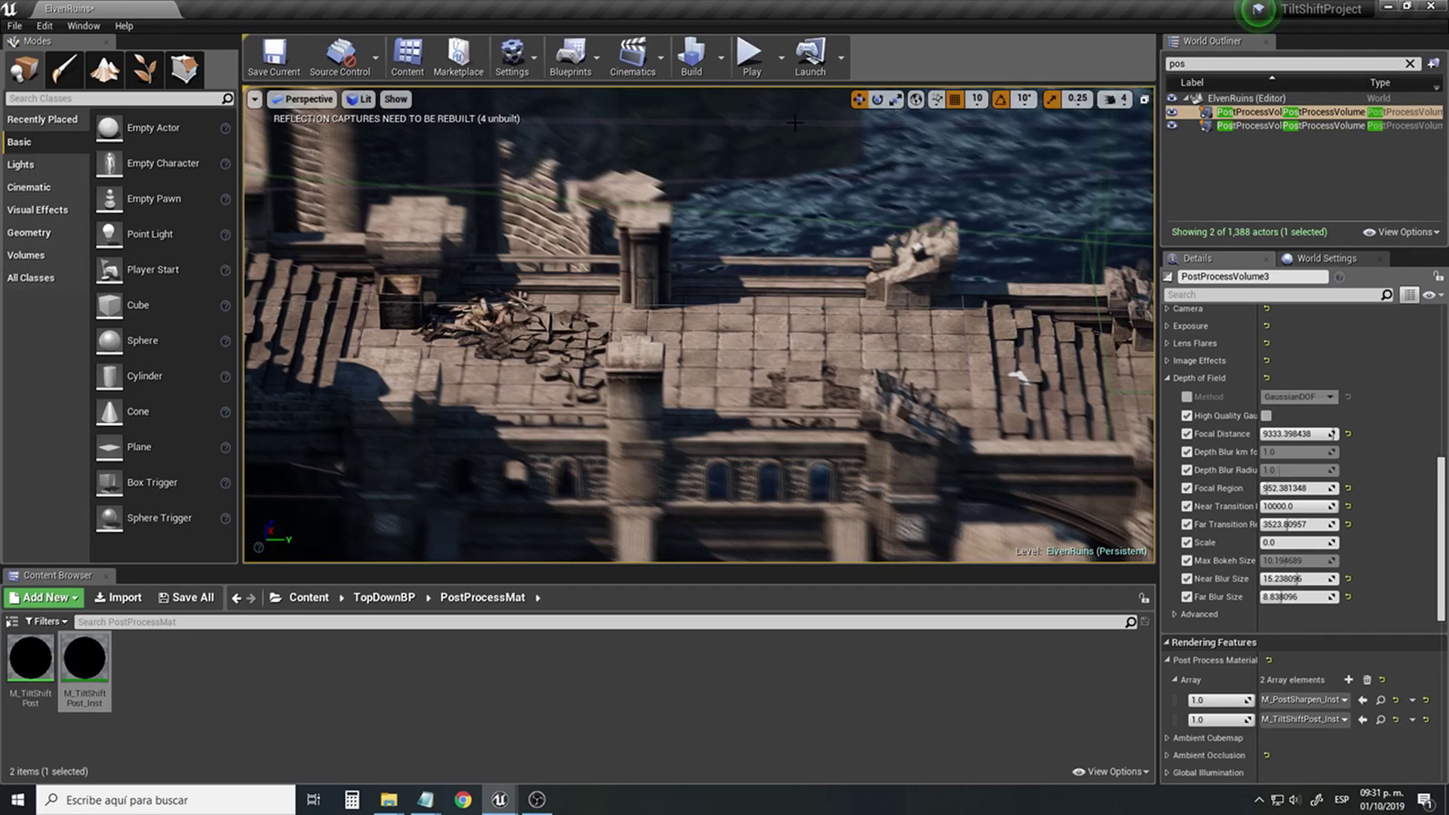
pyautogui.moveTo(707, 111); pyautogui.dragTo(641, 100, button='right')
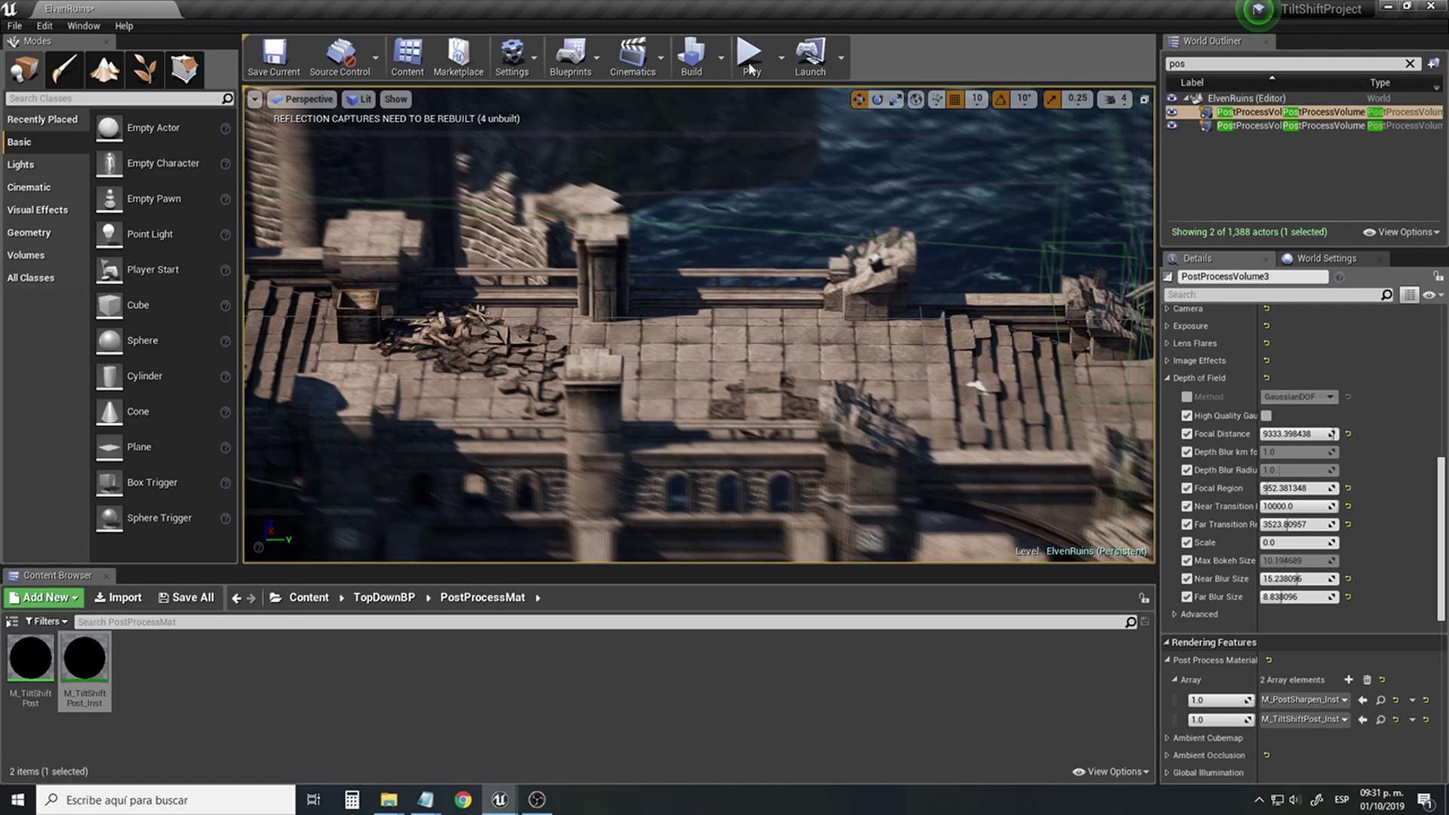
pyautogui.hotkey('alt', 'p')
pyautogui.moveTo(648, 382)
pyautogui.mouseDown()
pyautogui.moveTo(595, 403)
pyautogui.moveTo(562, 304)
pyautogui.moveTo(572, 285)
pyautogui.moveTo(578, 323)
pyautogui.moveTo(539, 356)
pyautogui.moveTo(529, 302)
pyautogui.moveTo(414, 323)
pyautogui.moveTo(592, 308)
pyautogui.mouseUp()
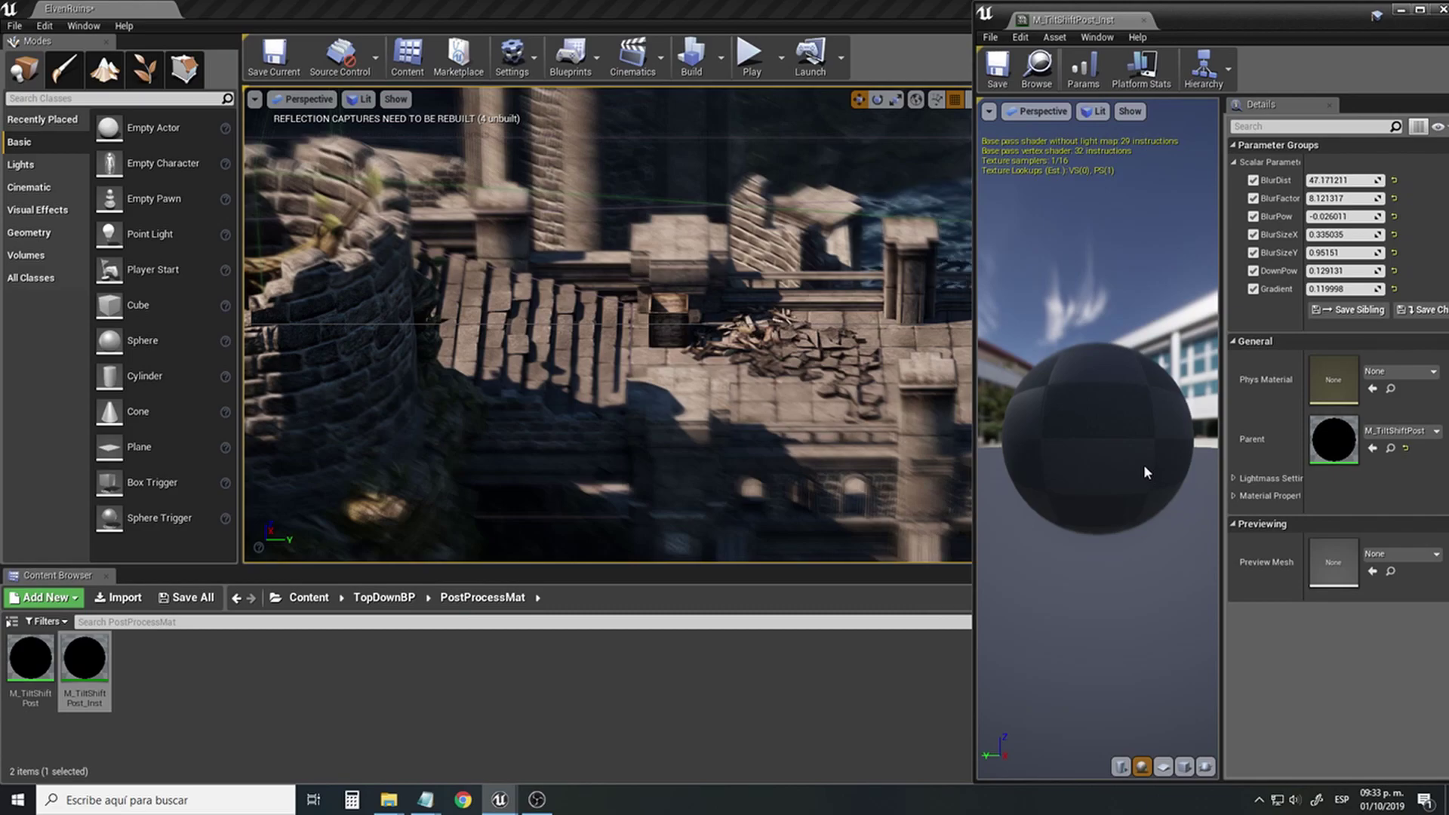
# Save the retuned M_TiltShiftPost_Inst and close its editor.
pyautogui.hotkey('ctrl', 's')
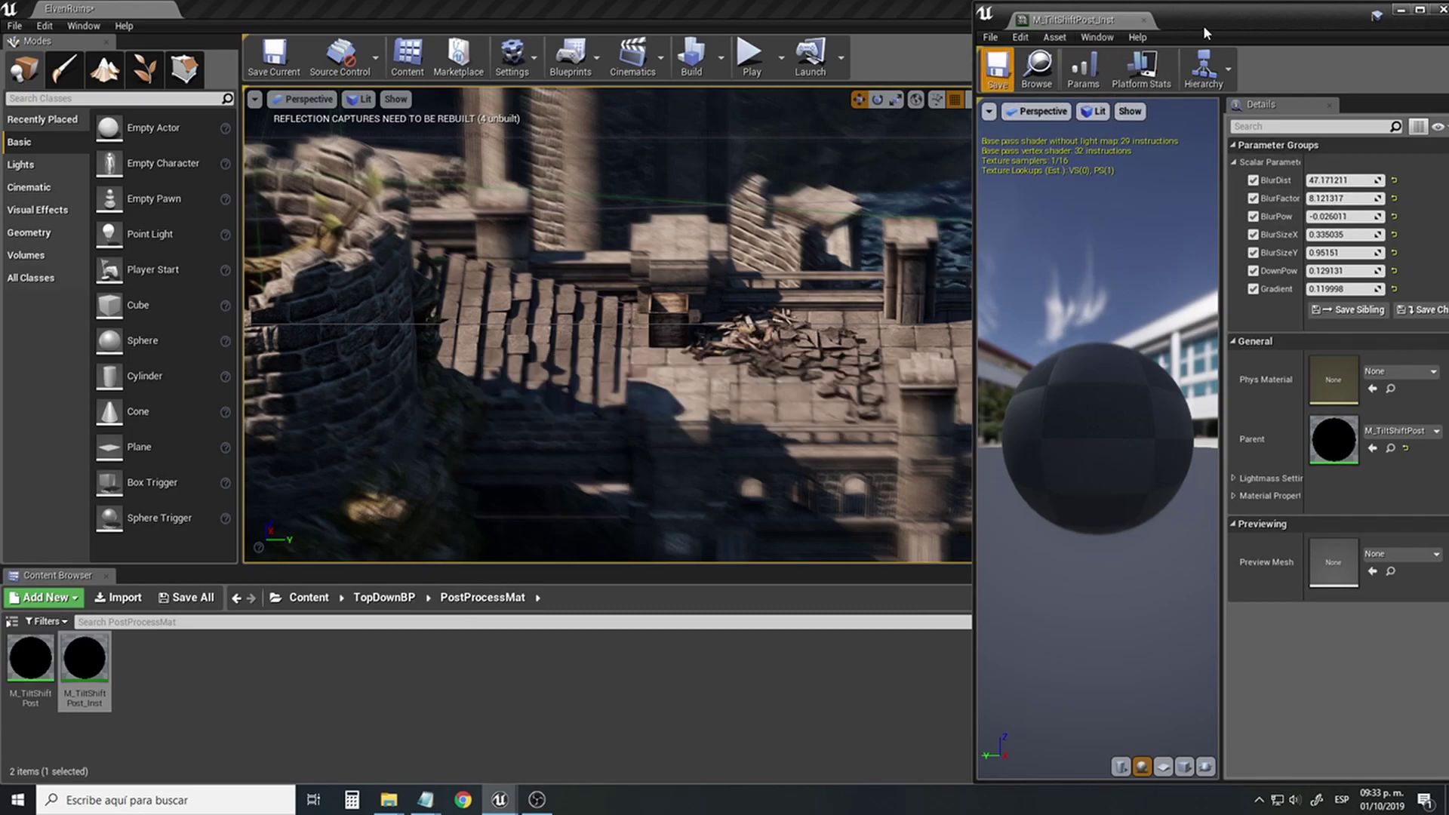
pyautogui.click(1144, 20)
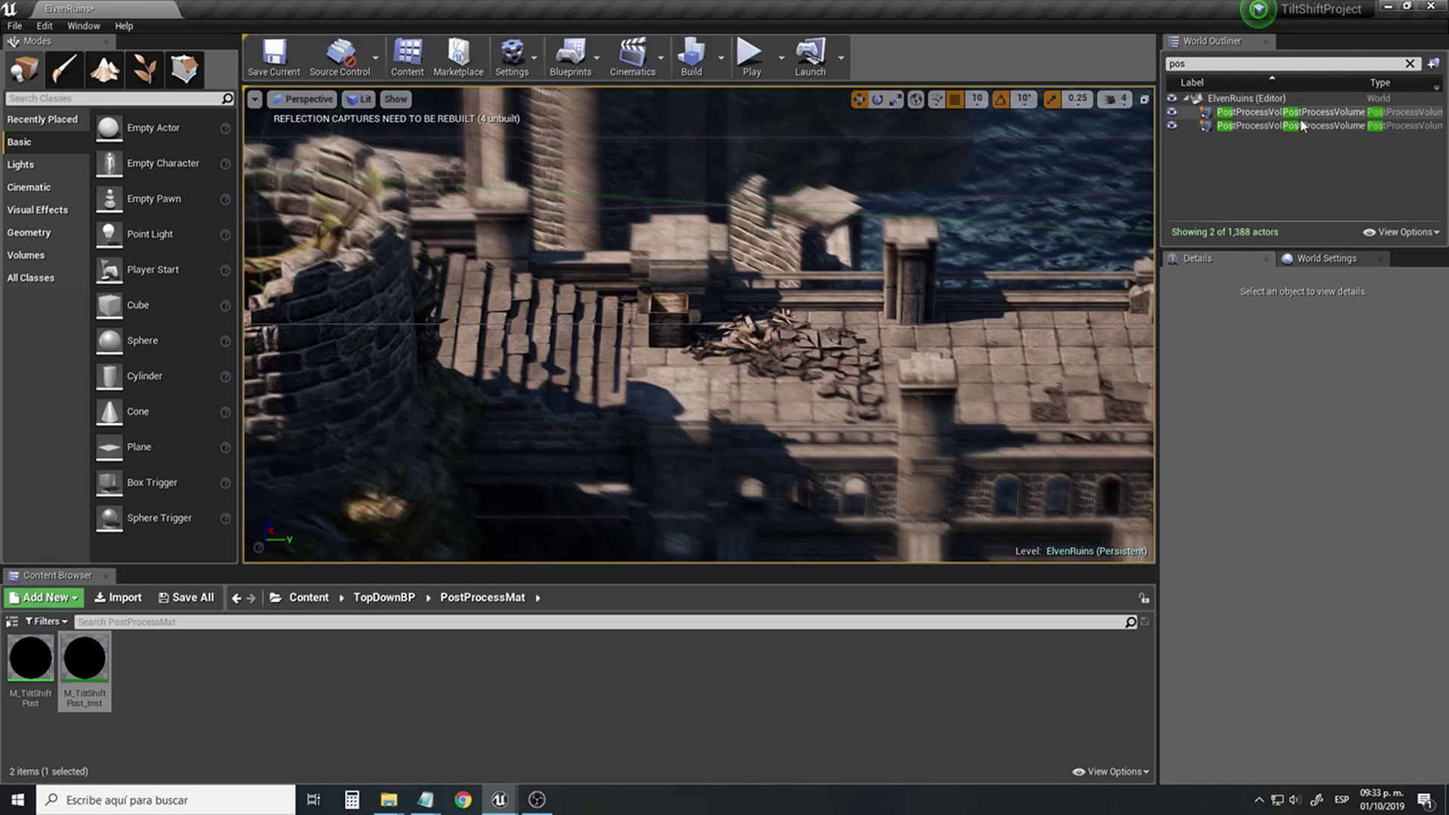
# Re-enable the GaussianDOF method on PostProcessVolume3, with Scale set to 1.0 and Focal Distance to 7714.512695.
pyautogui.click(1283, 113)
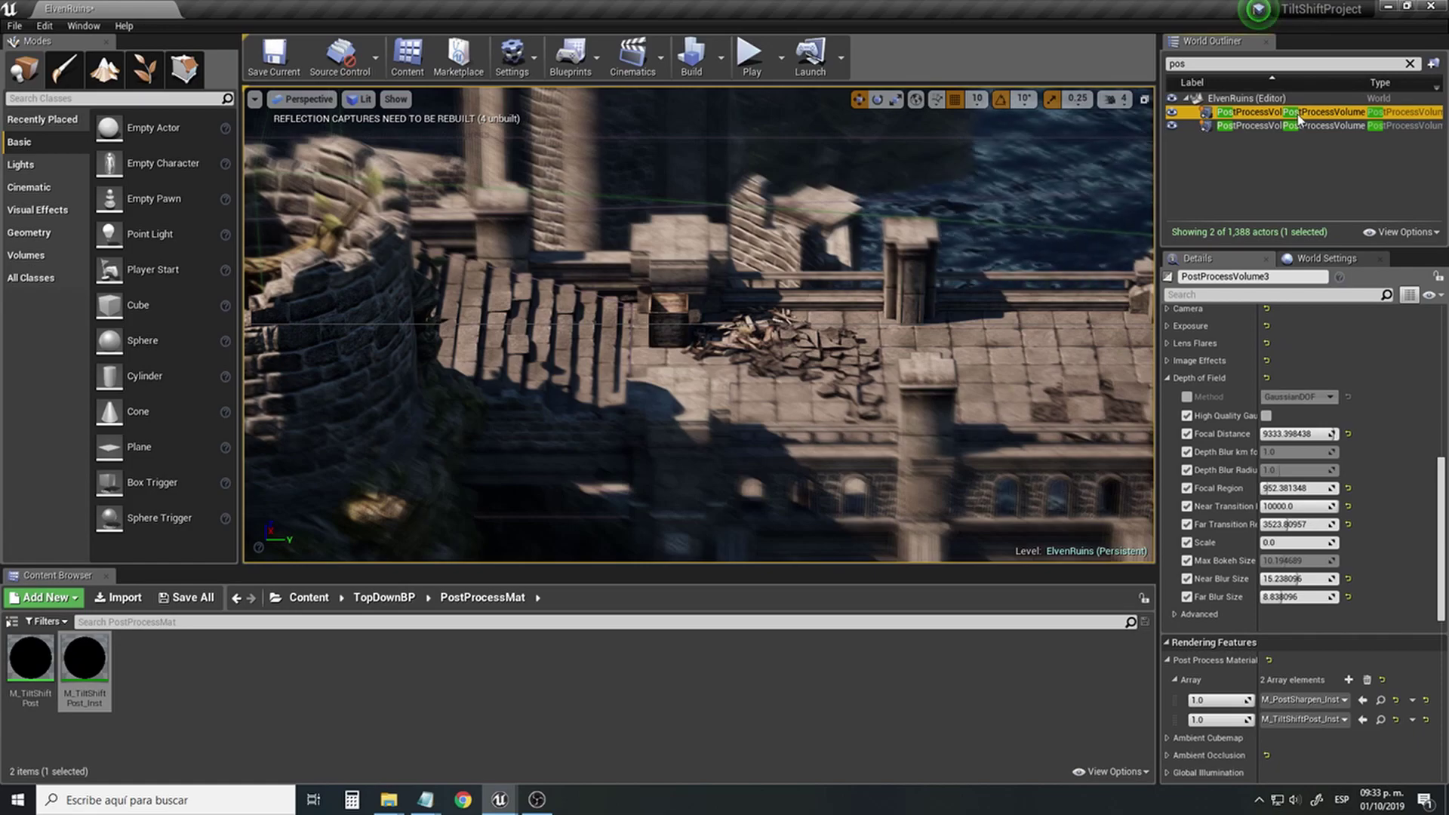
pyautogui.click(1188, 397)
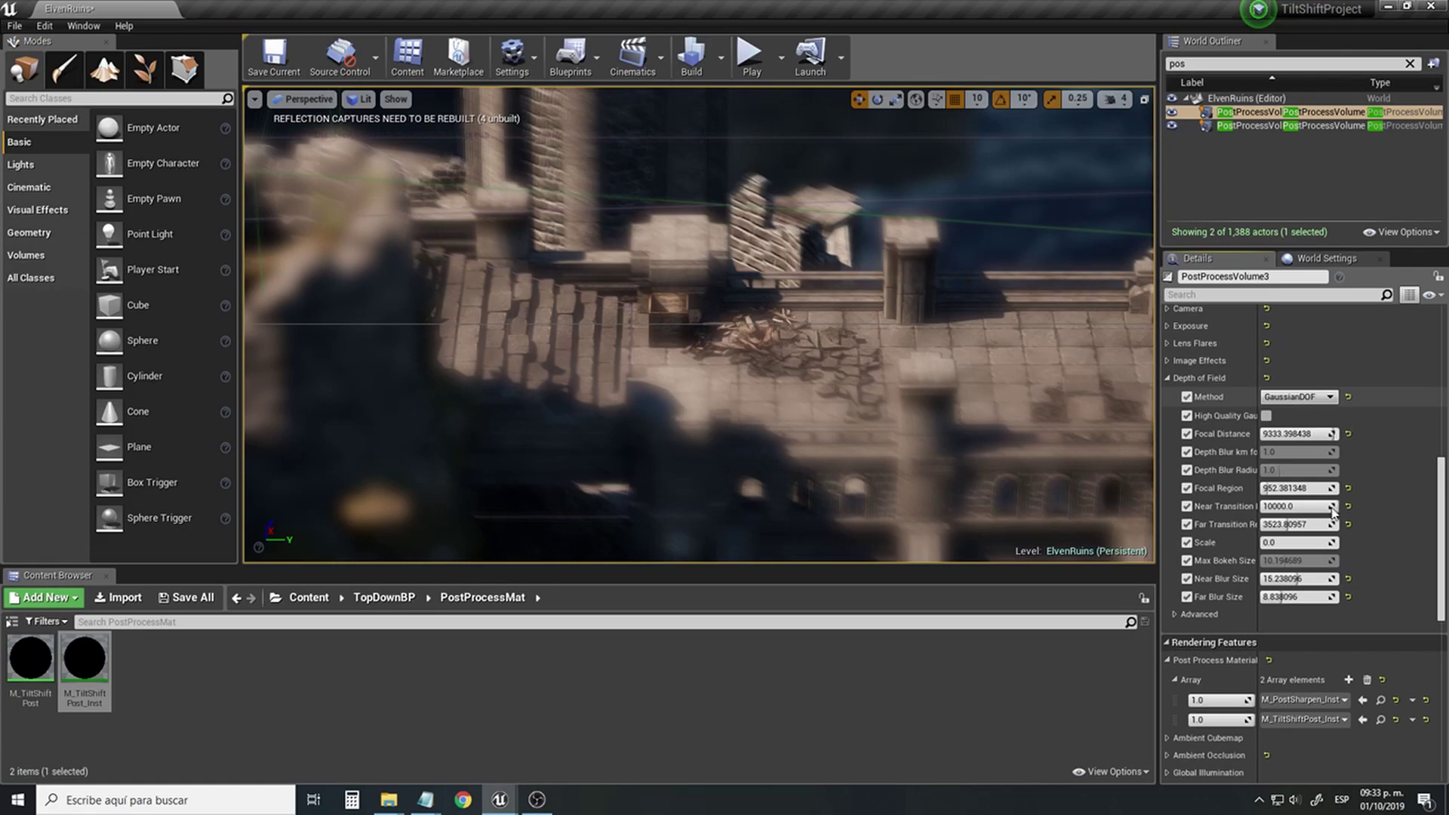
pyautogui.click(1278, 544)
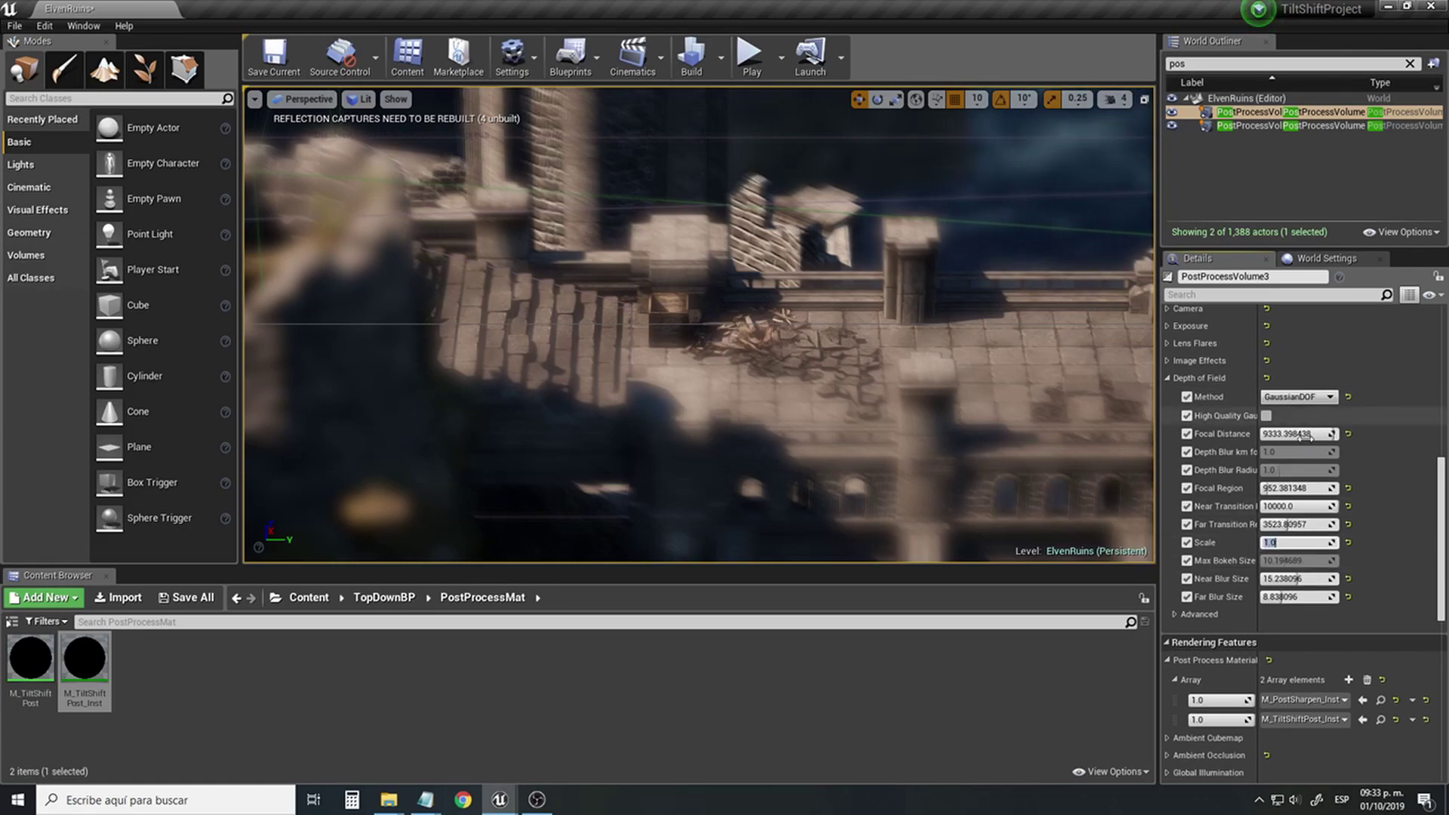
pyautogui.moveTo(1292, 434); pyautogui.dragTo(1323, 434)
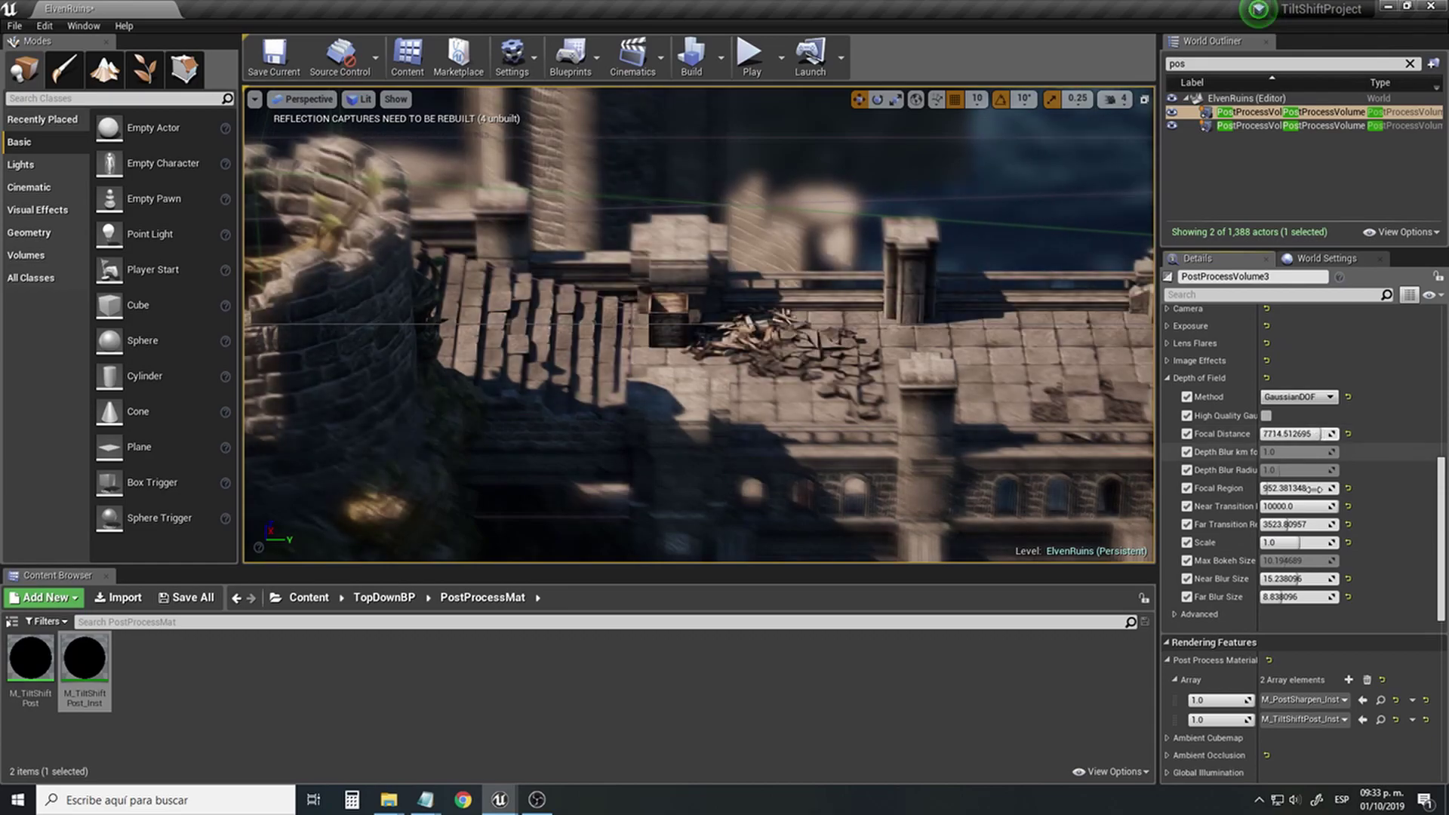
# Set the volume's Focal Region to 3333.33374, Near Transition Region to 3523.809814, Far Transition Region to 6000, Scale to 0.771429 and Near Blur Size to 11.885715.
pyautogui.moveTo(1283, 488); pyautogui.dragTo(1329, 507)
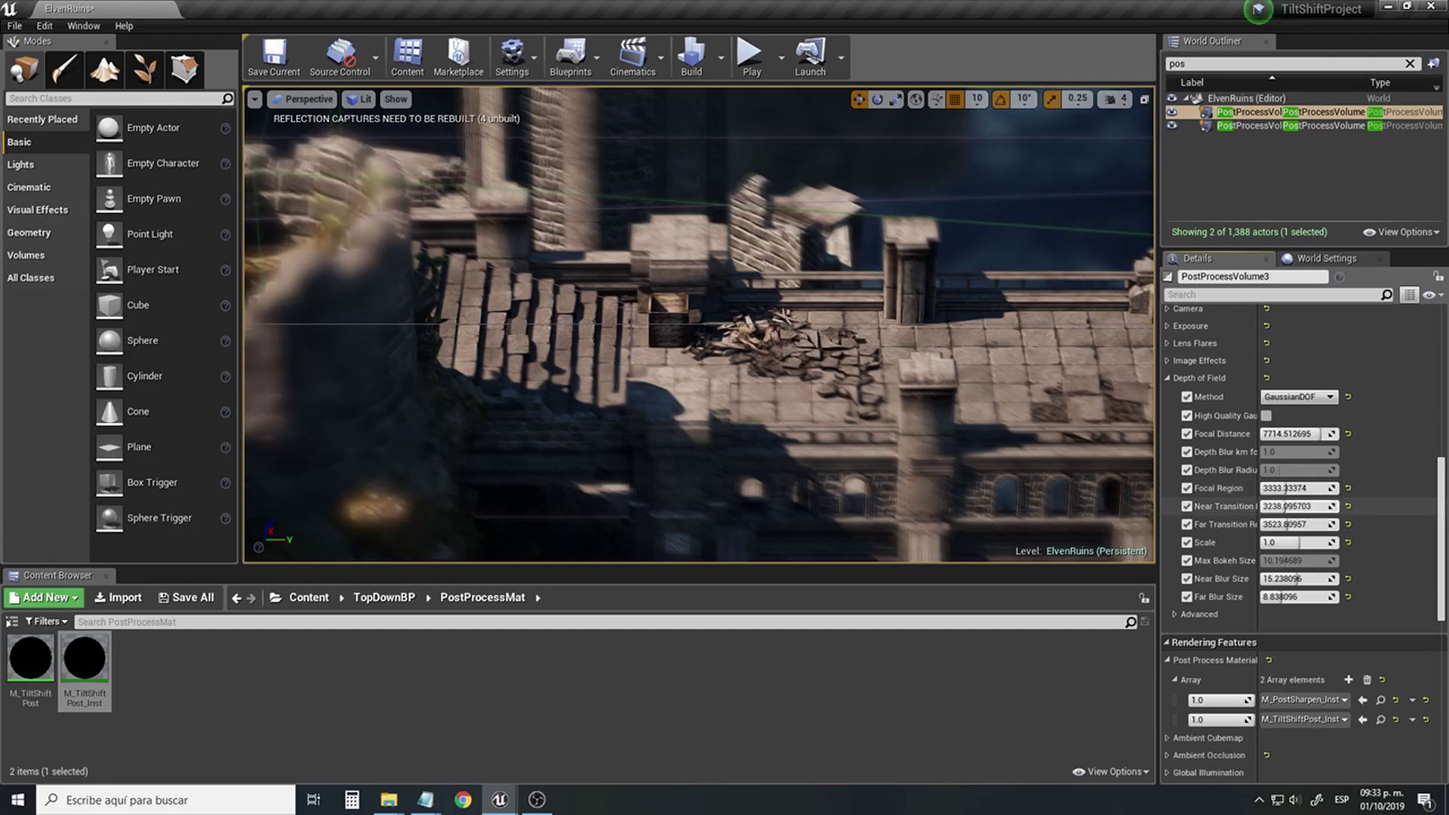
pyautogui.moveTo(1291, 524); pyautogui.dragTo(1319, 561)
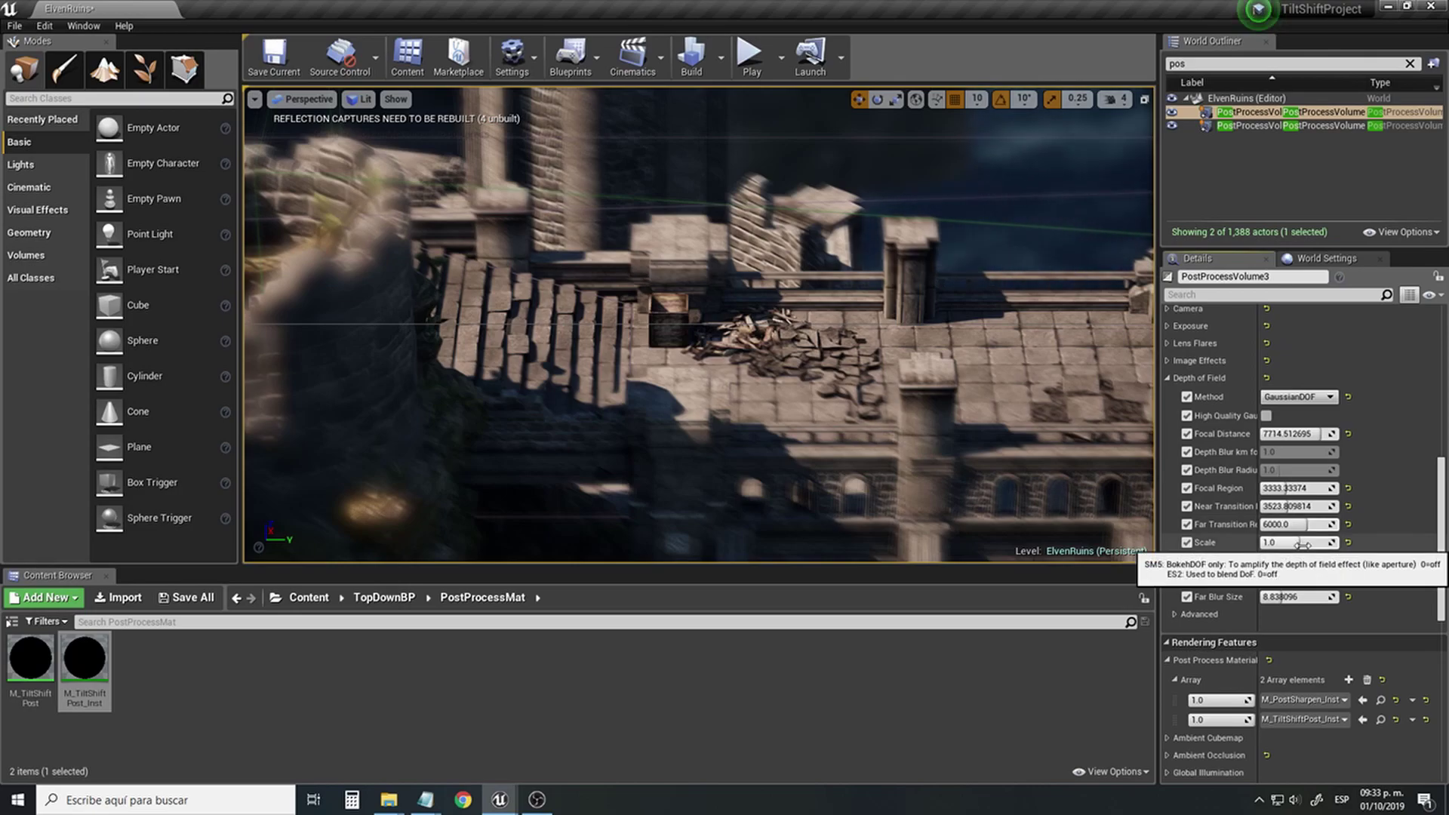
pyautogui.moveTo(1301, 543); pyautogui.dragTo(1286, 578)
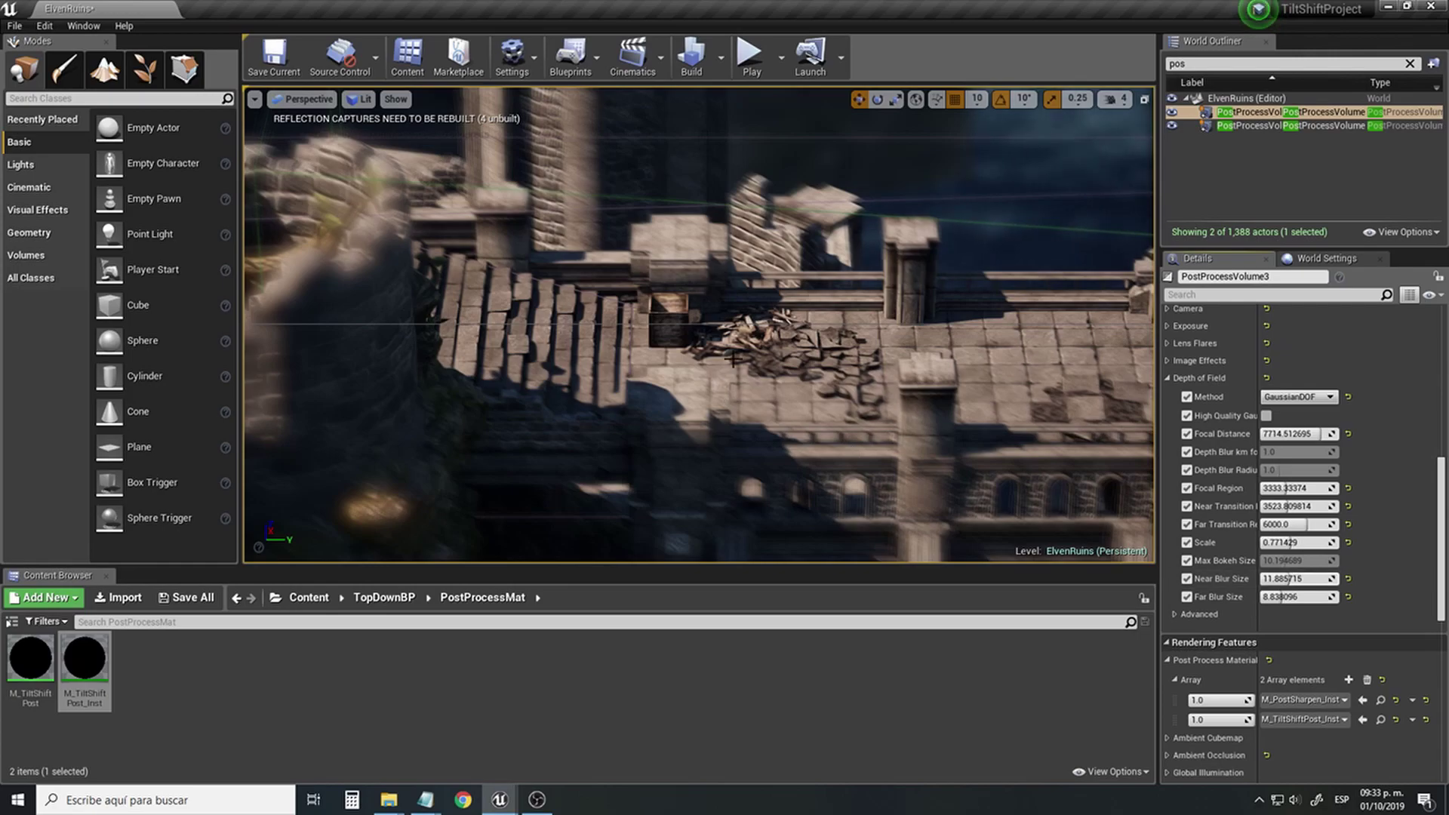
# Play the level to test the combined depth of field and tilt-shift blur, and end the session.
pyautogui.click(750, 54)
pyautogui.moveTo(703, 361)
pyautogui.mouseDown()
pyautogui.moveTo(680, 388)
pyautogui.moveTo(576, 394)
pyautogui.moveTo(560, 345)
pyautogui.moveTo(578, 284)
pyautogui.moveTo(529, 321)
pyautogui.moveTo(634, 344)
pyautogui.moveTo(544, 343)
pyautogui.moveTo(550, 355)
pyautogui.moveTo(575, 350)
pyautogui.moveTo(570, 315)
pyautogui.moveTo(547, 349)
pyautogui.mouseUp()
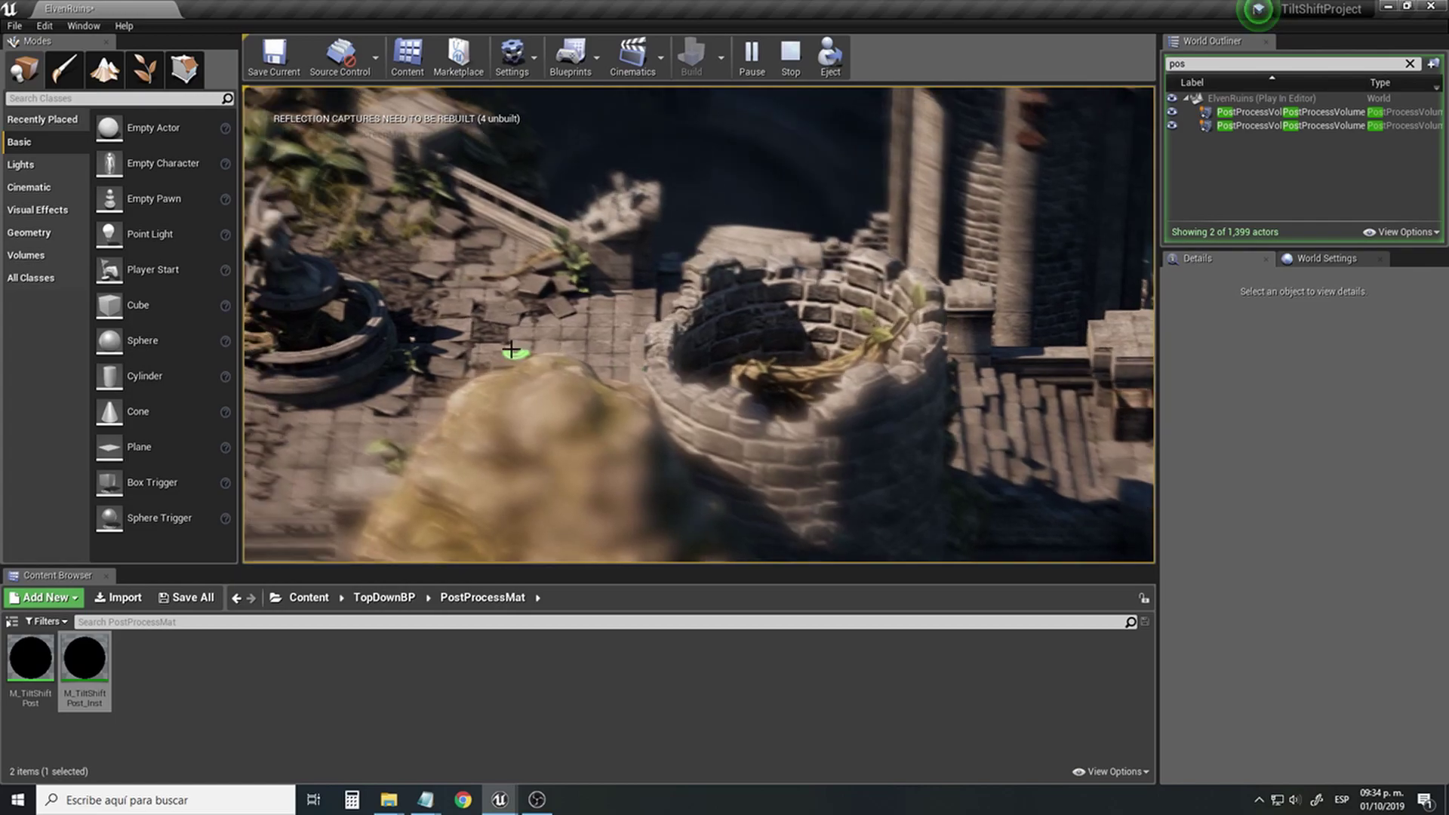
pyautogui.press('Escape')
# From a distant view of the ruins, set the volume's Focal Distance to 9333.400391 and Focal Region to 9428.571289.
pyautogui.moveTo(699, 325); pyautogui.dragTo(747, 291, button='right')
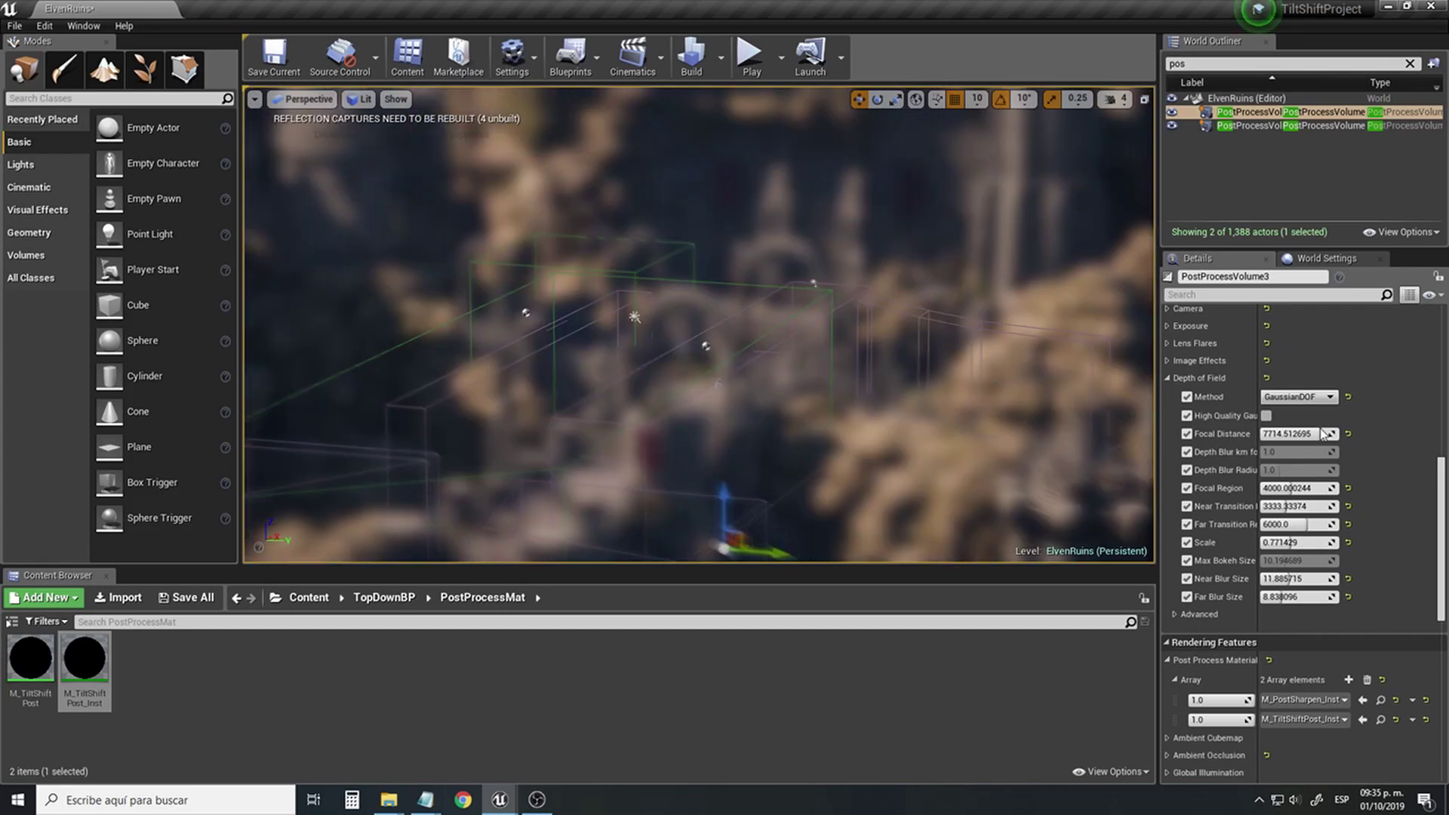
pyautogui.moveTo(1325, 434)
pyautogui.mouseDown()
pyautogui.moveTo(1294, 434)
pyautogui.moveTo(1351, 434)
pyautogui.mouseUp()
pyautogui.click(1297, 488)
pyautogui.write('10000')
pyautogui.press('Return')
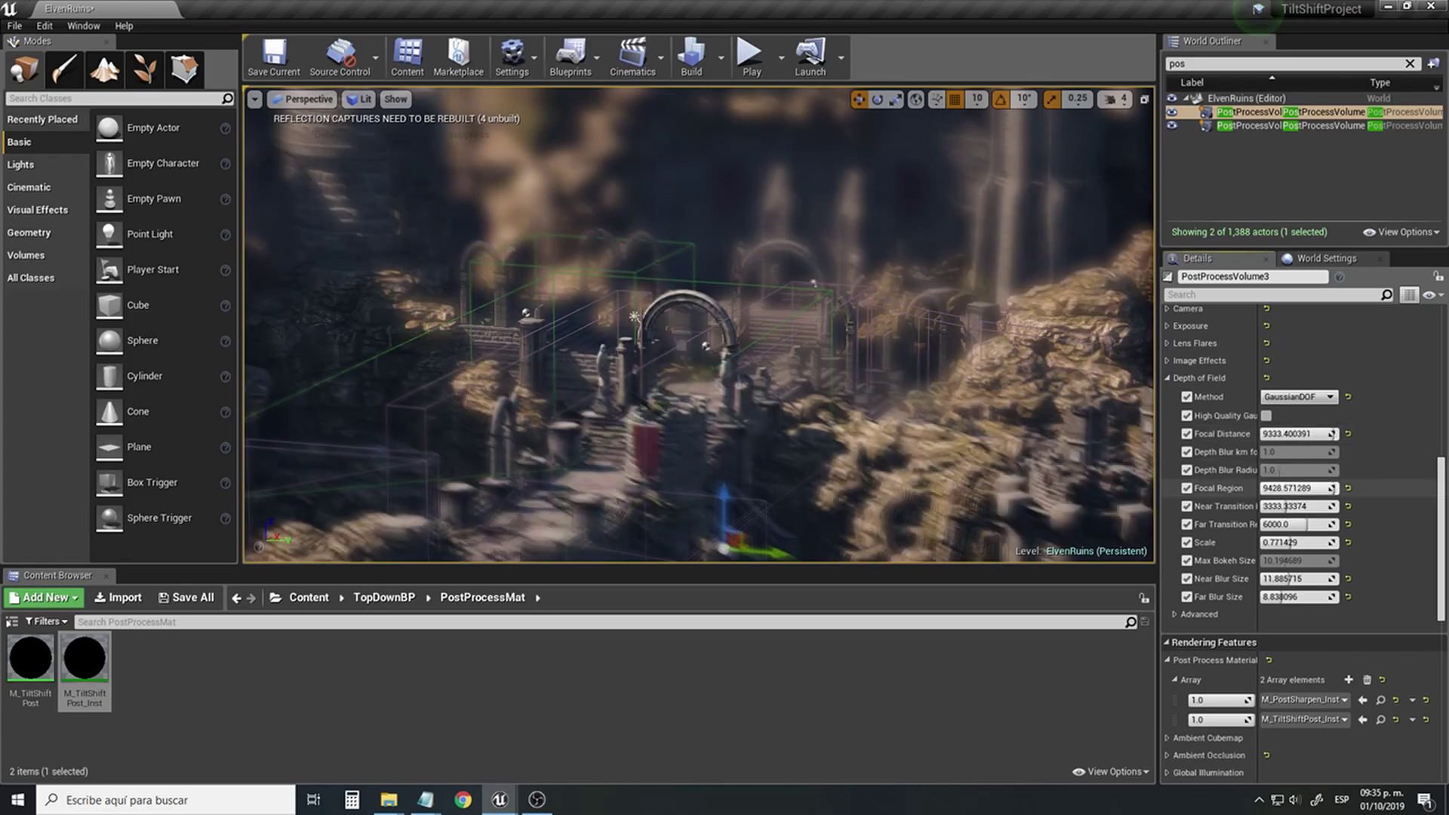
# Set the volume's Focal Region to 7809.523926, Focal Distance to 8285.885742 and Far Transition Region to 7619.047852.
pyautogui.moveTo(1296, 488); pyautogui.dragTo(1278, 488)
pyautogui.moveTo(1299, 436); pyautogui.dragTo(1291, 436)
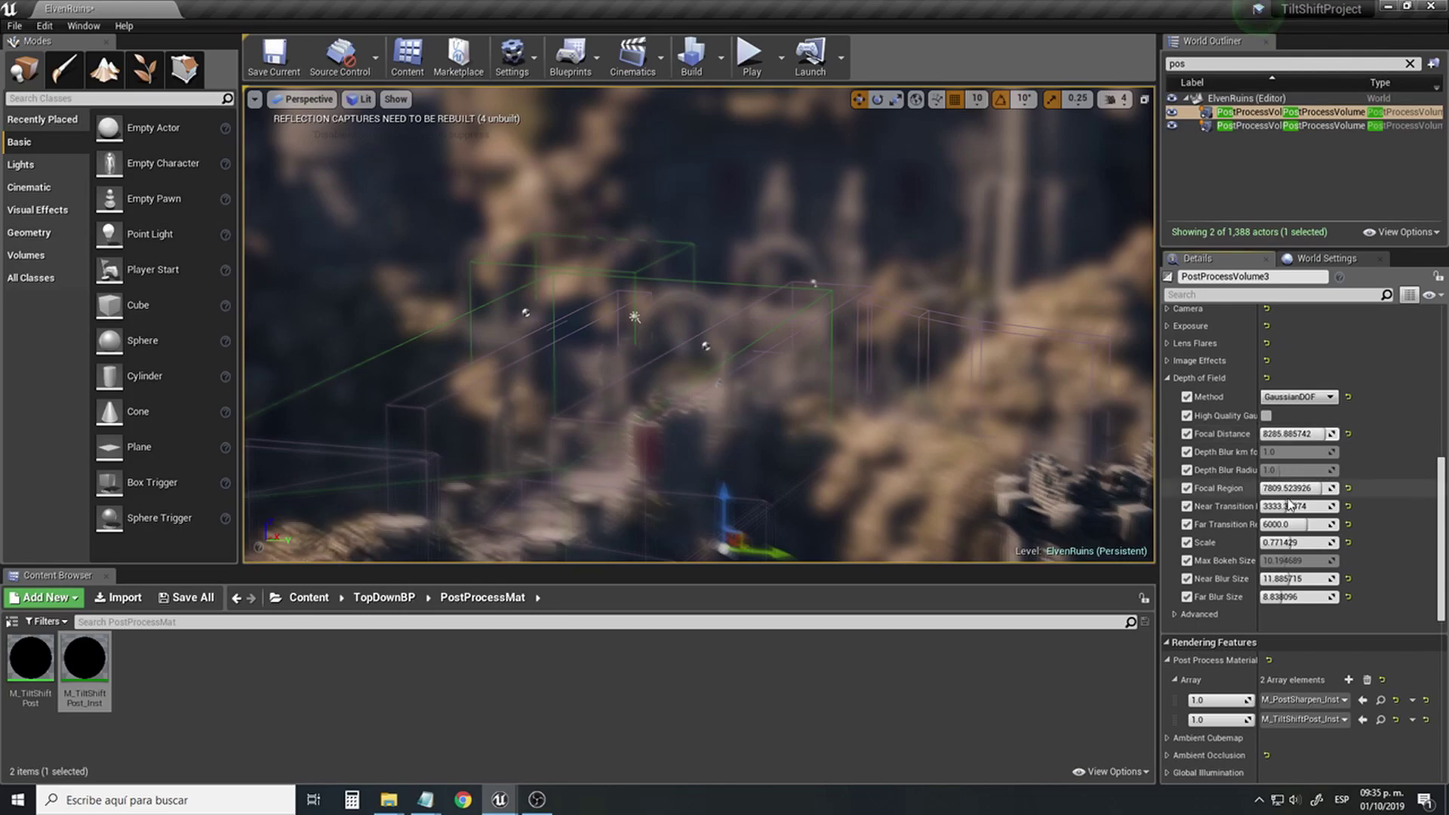
pyautogui.moveTo(1290, 507); pyautogui.dragTo(1320, 525)
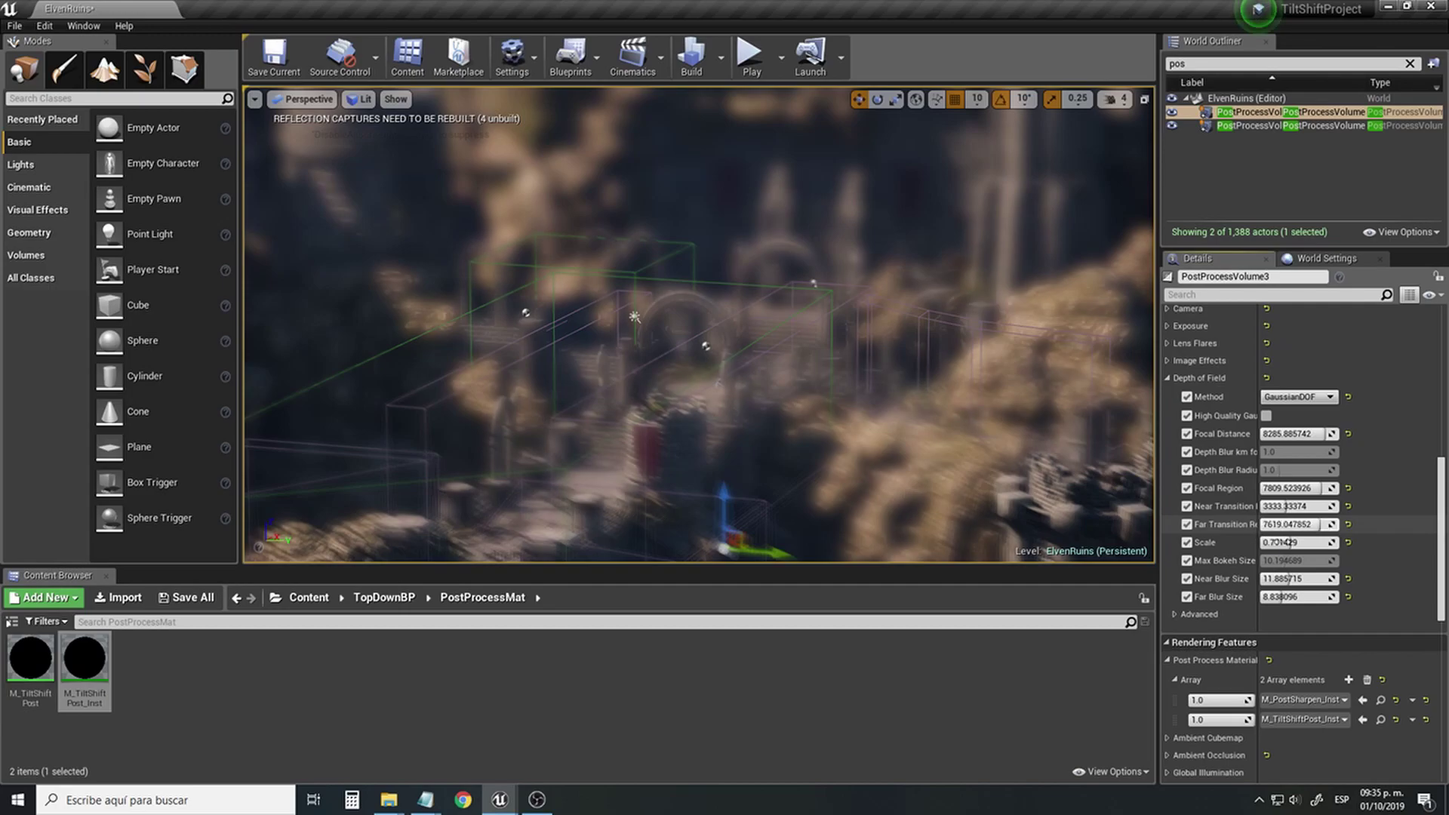